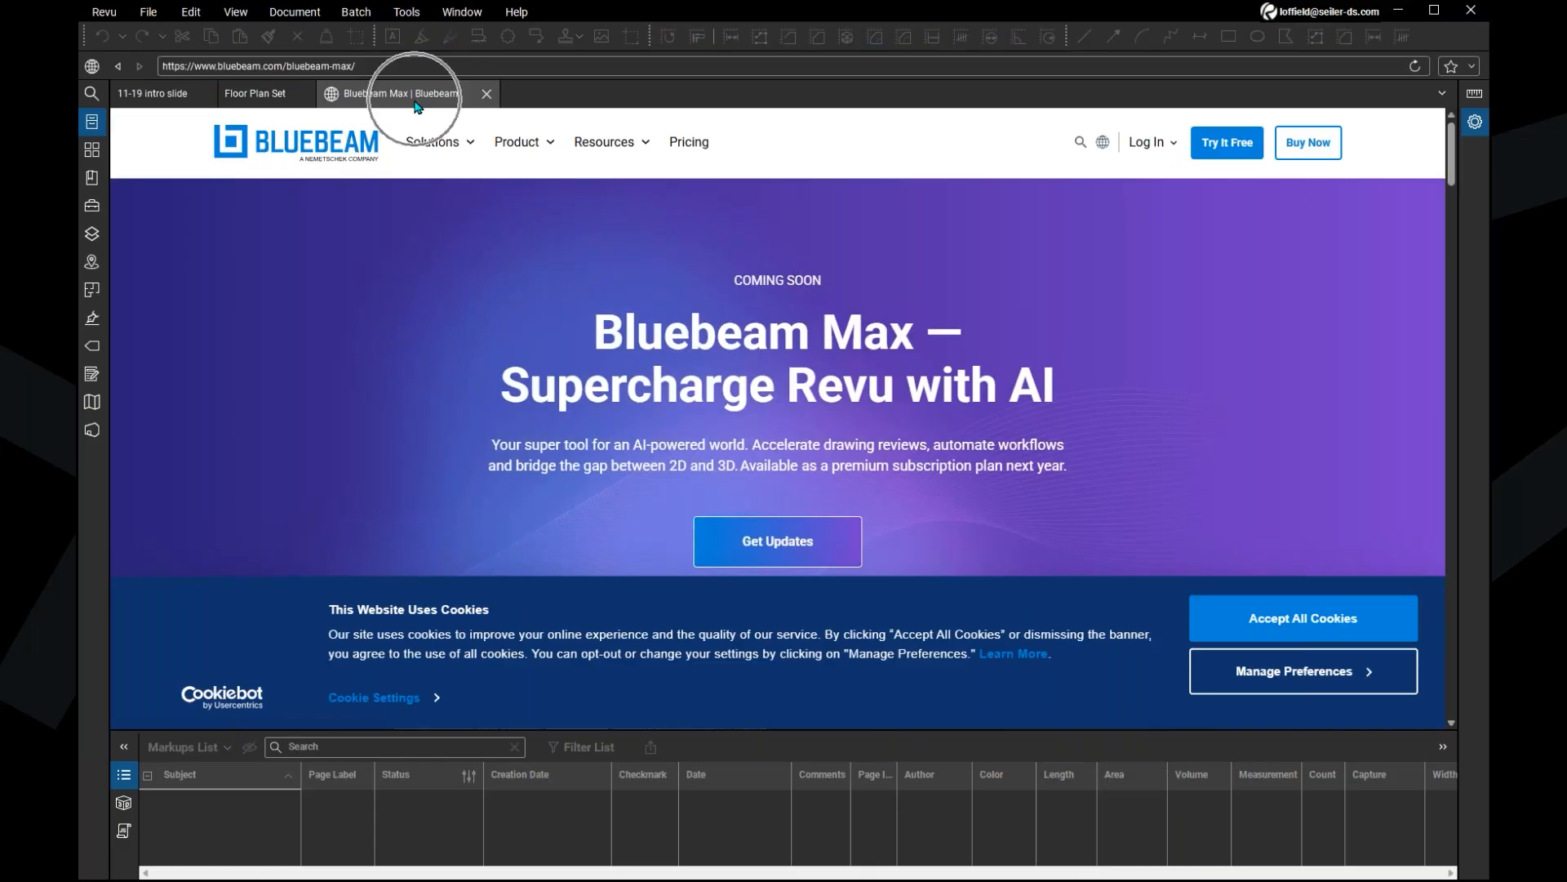
pyautogui.click(462, 13)
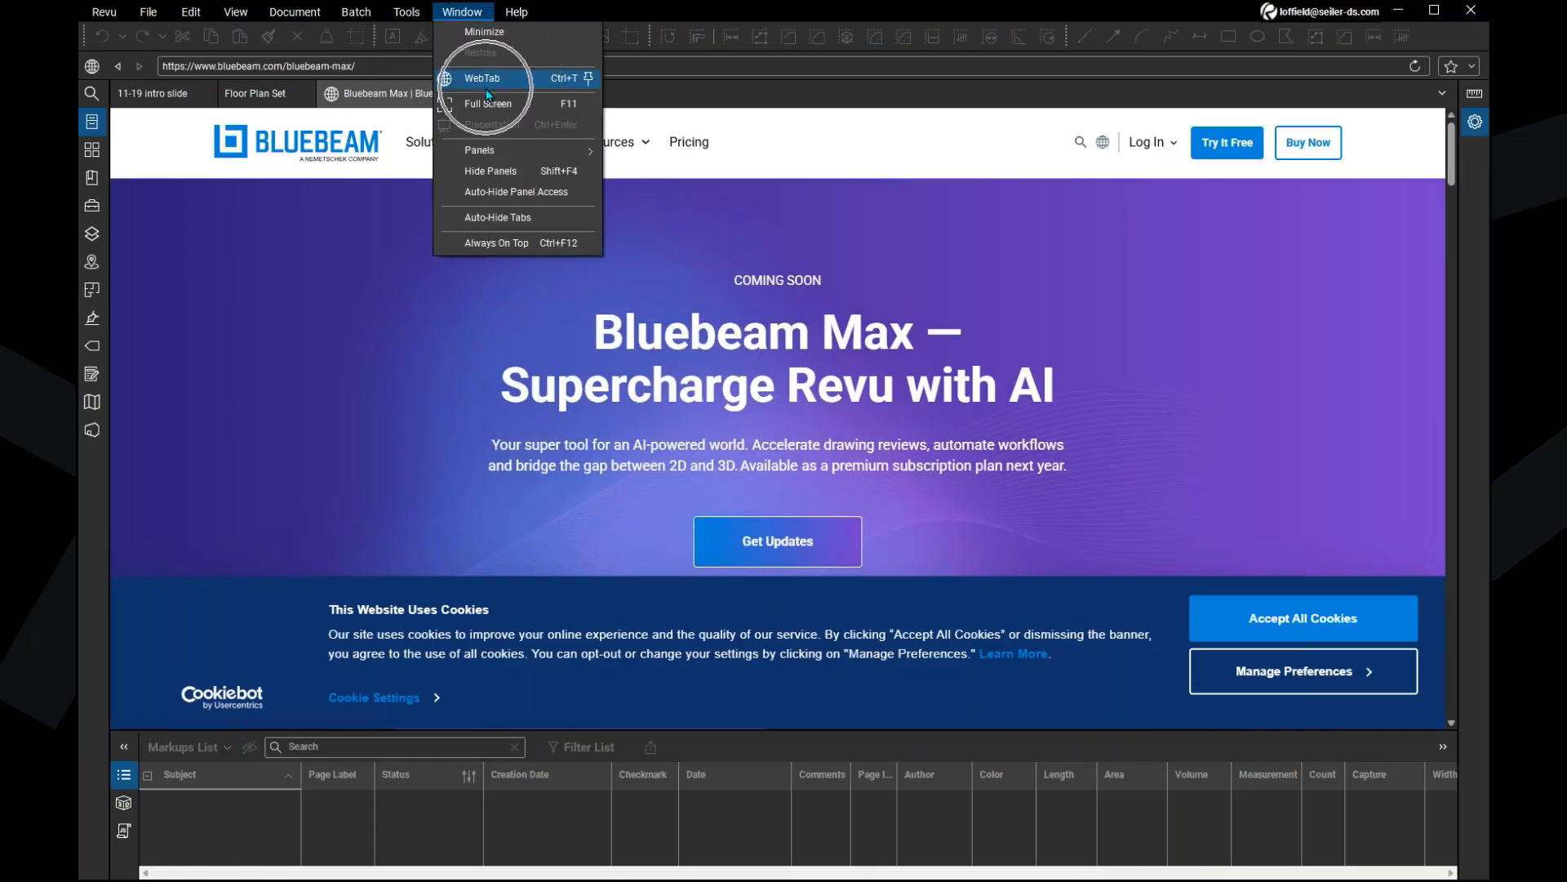
pyautogui.click(539, 86)
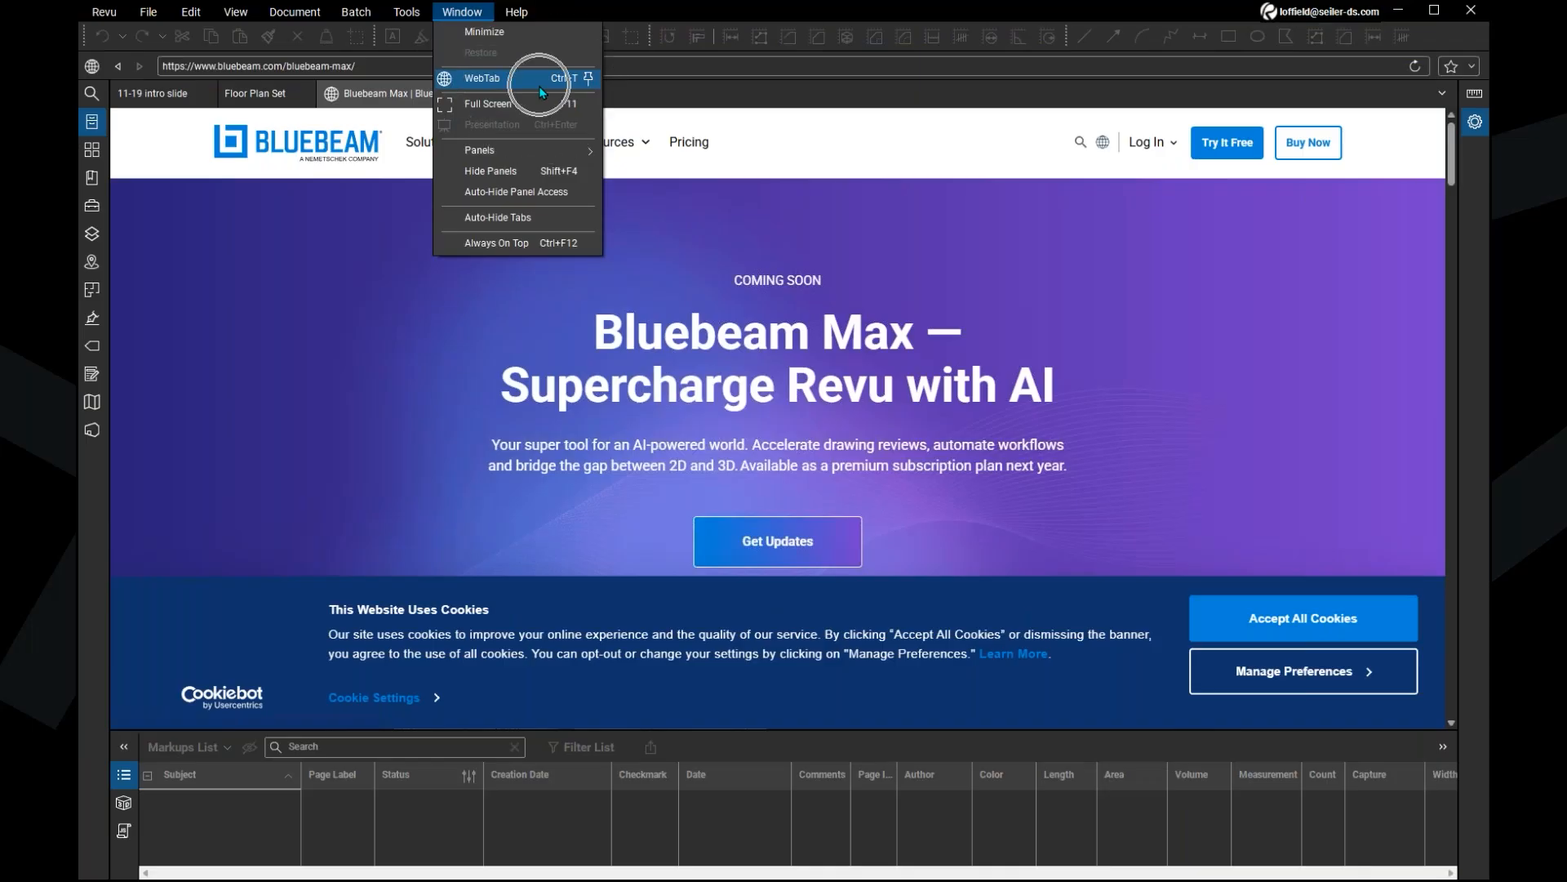
pyautogui.click(467, 14)
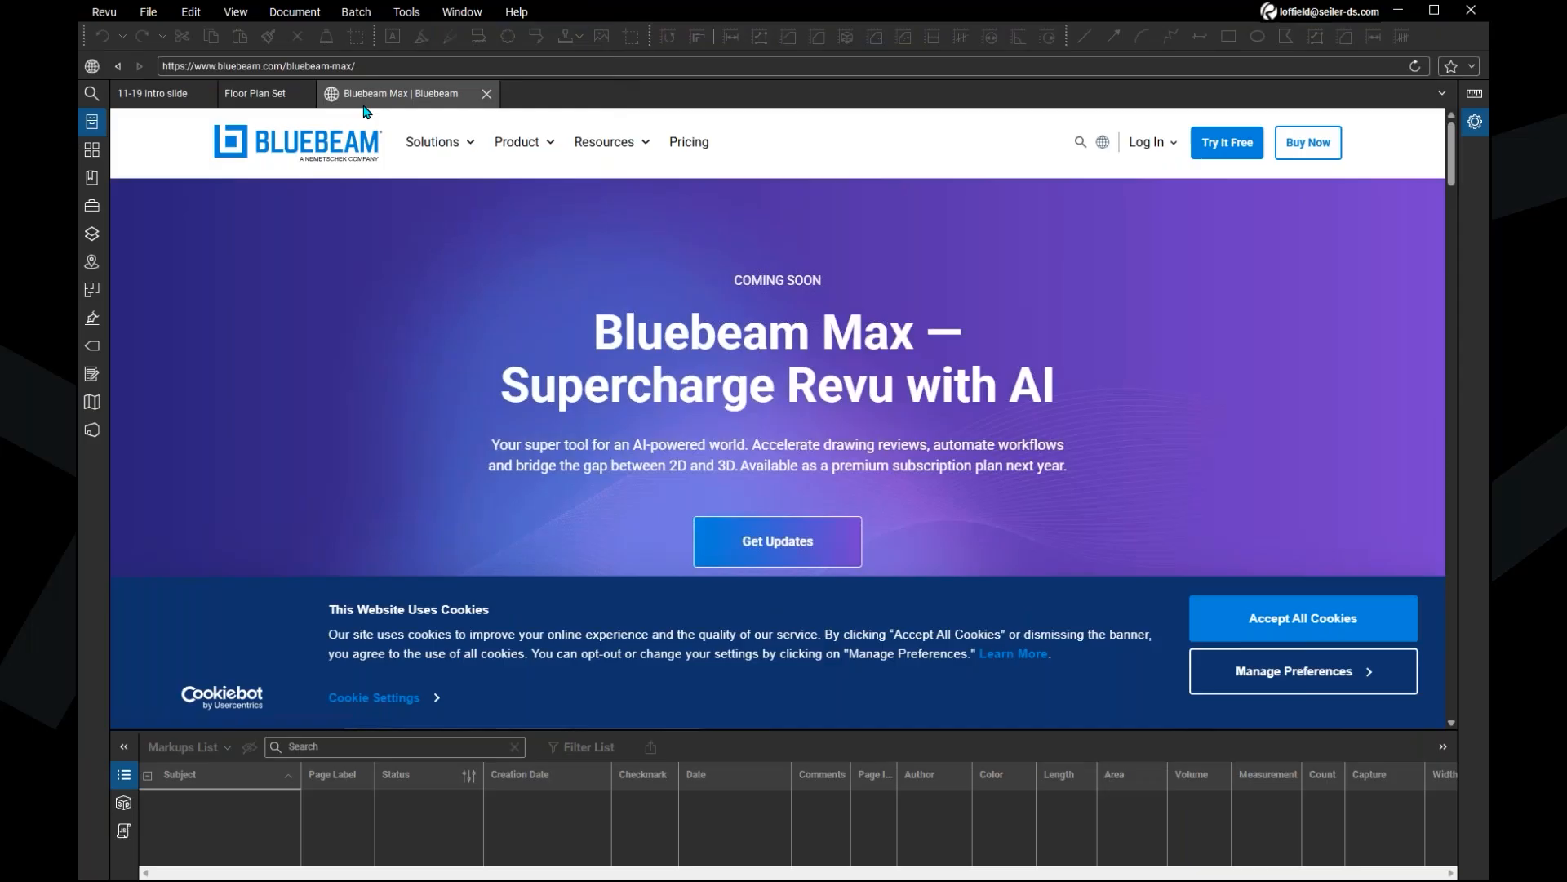
# Step: Look through the Bluebeam Max web page, from its introduction to the sections on AI automation, stitching, MagicWand and design reviews
pyautogui.click(379, 67)
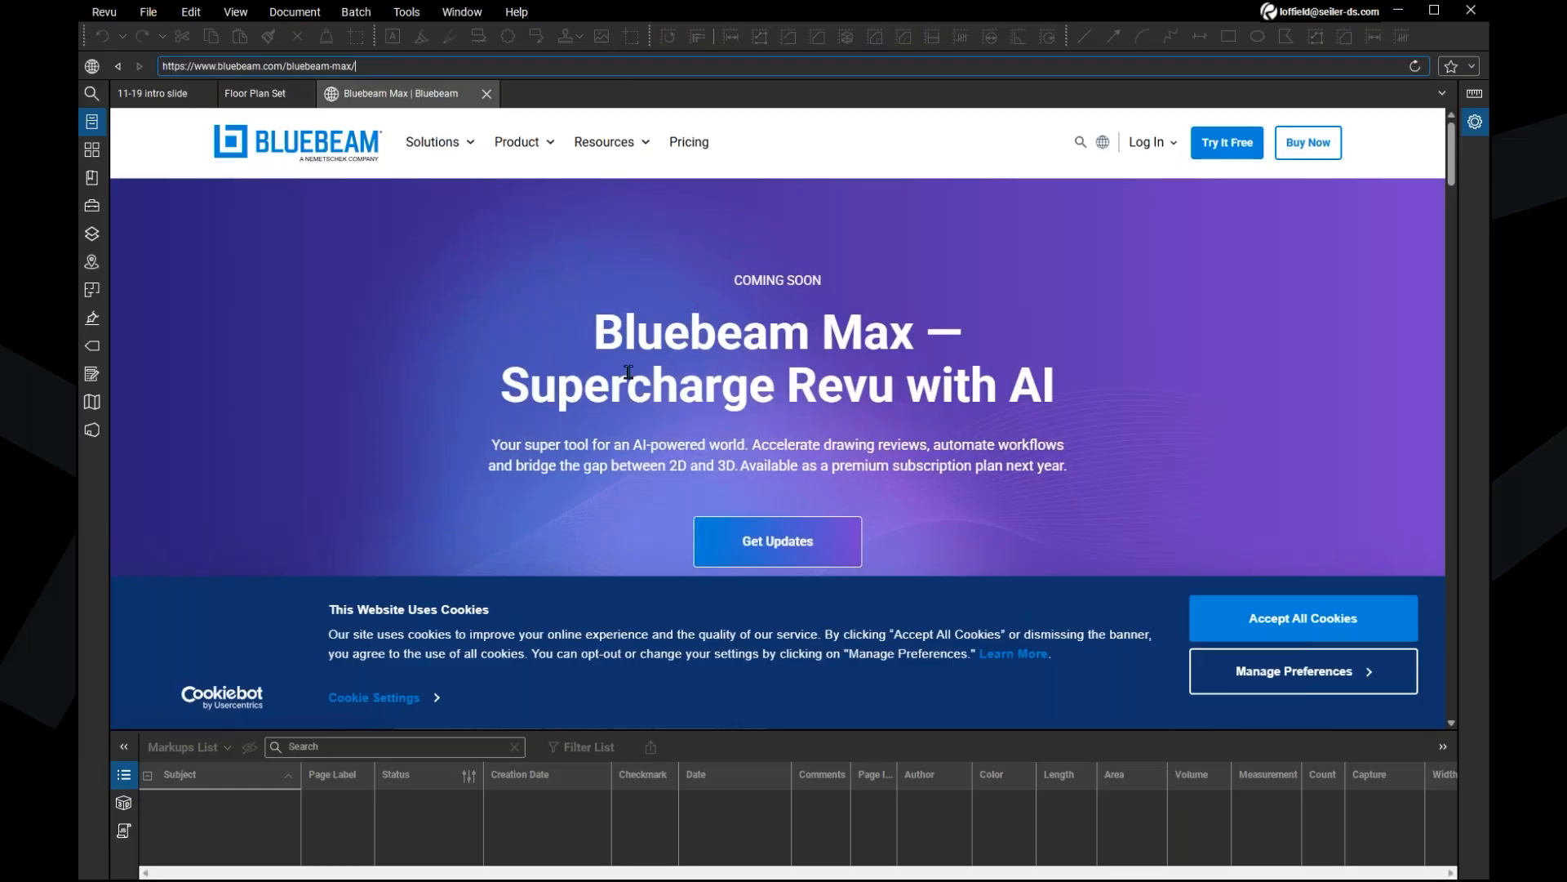
pyautogui.scroll(-2, 629, 372)
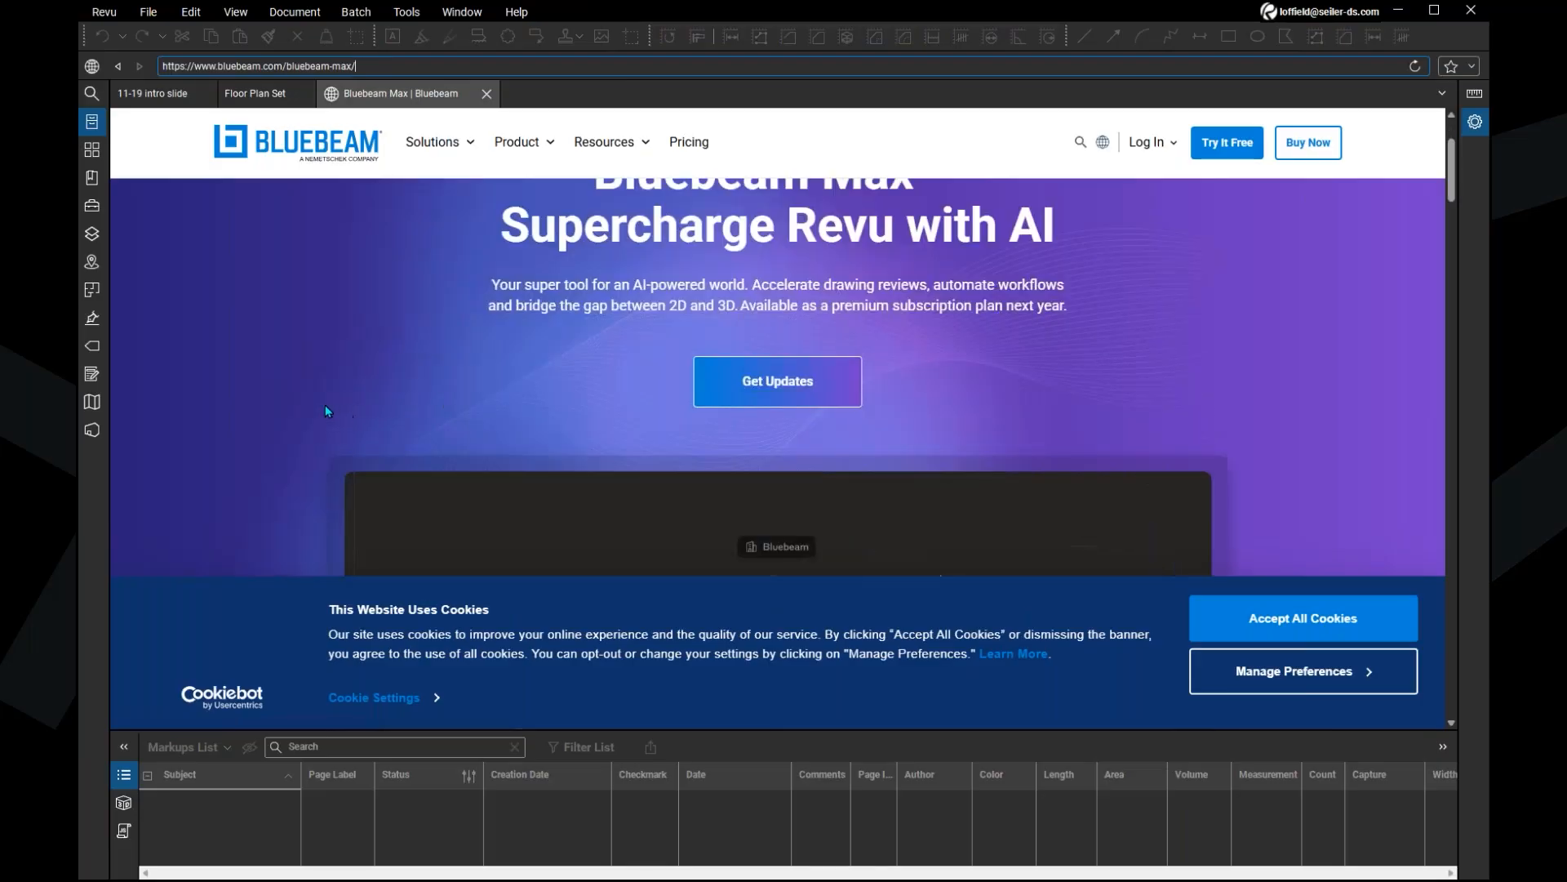
pyautogui.scroll(-2, 297, 405)
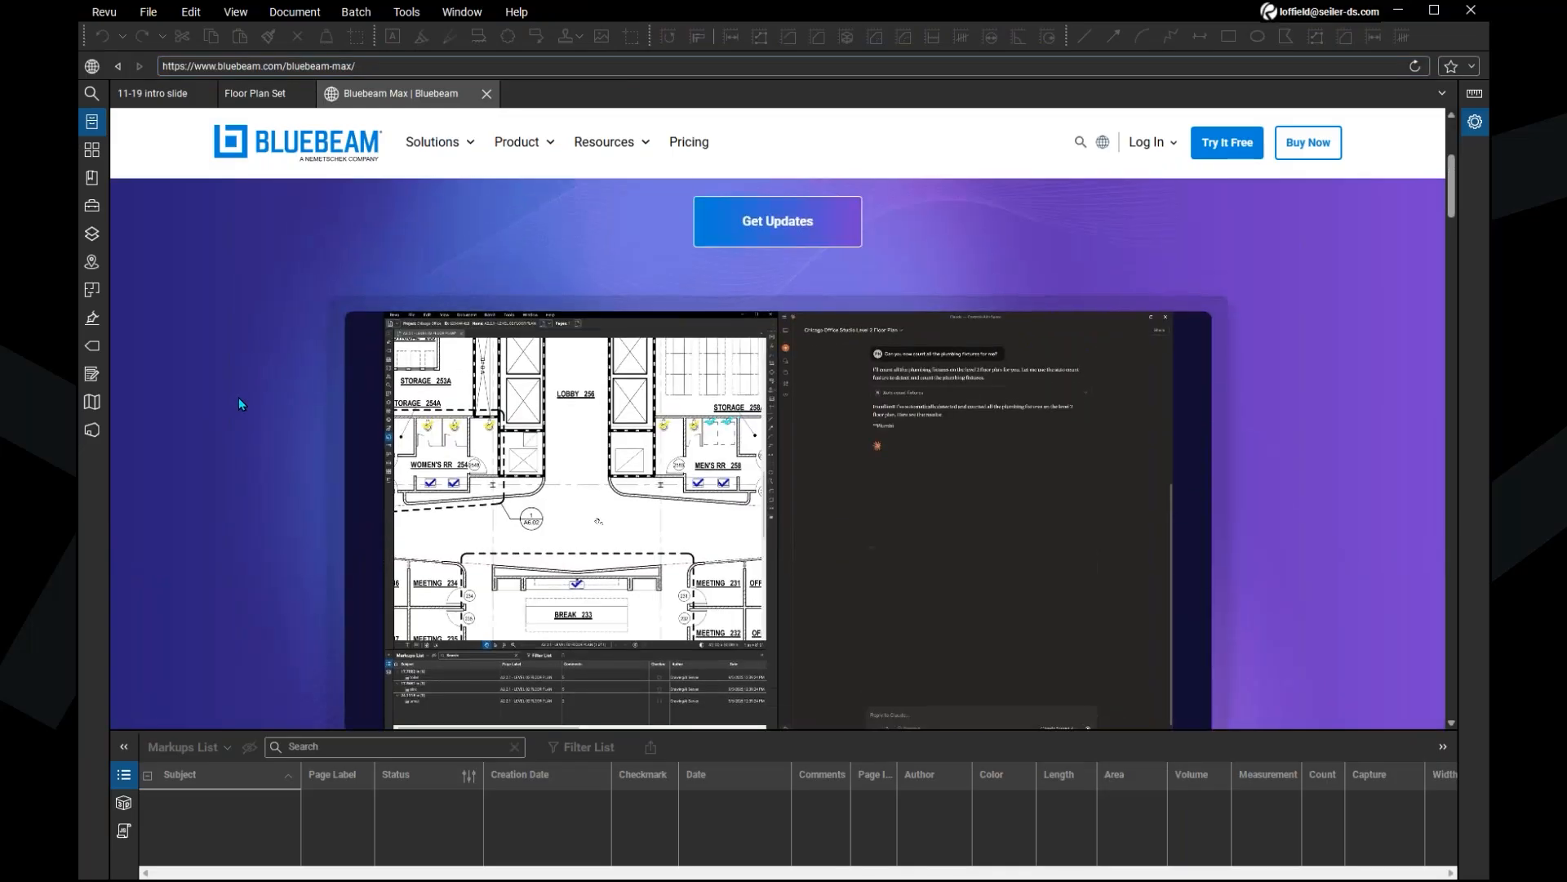
pyautogui.scroll(-1, 238, 398)
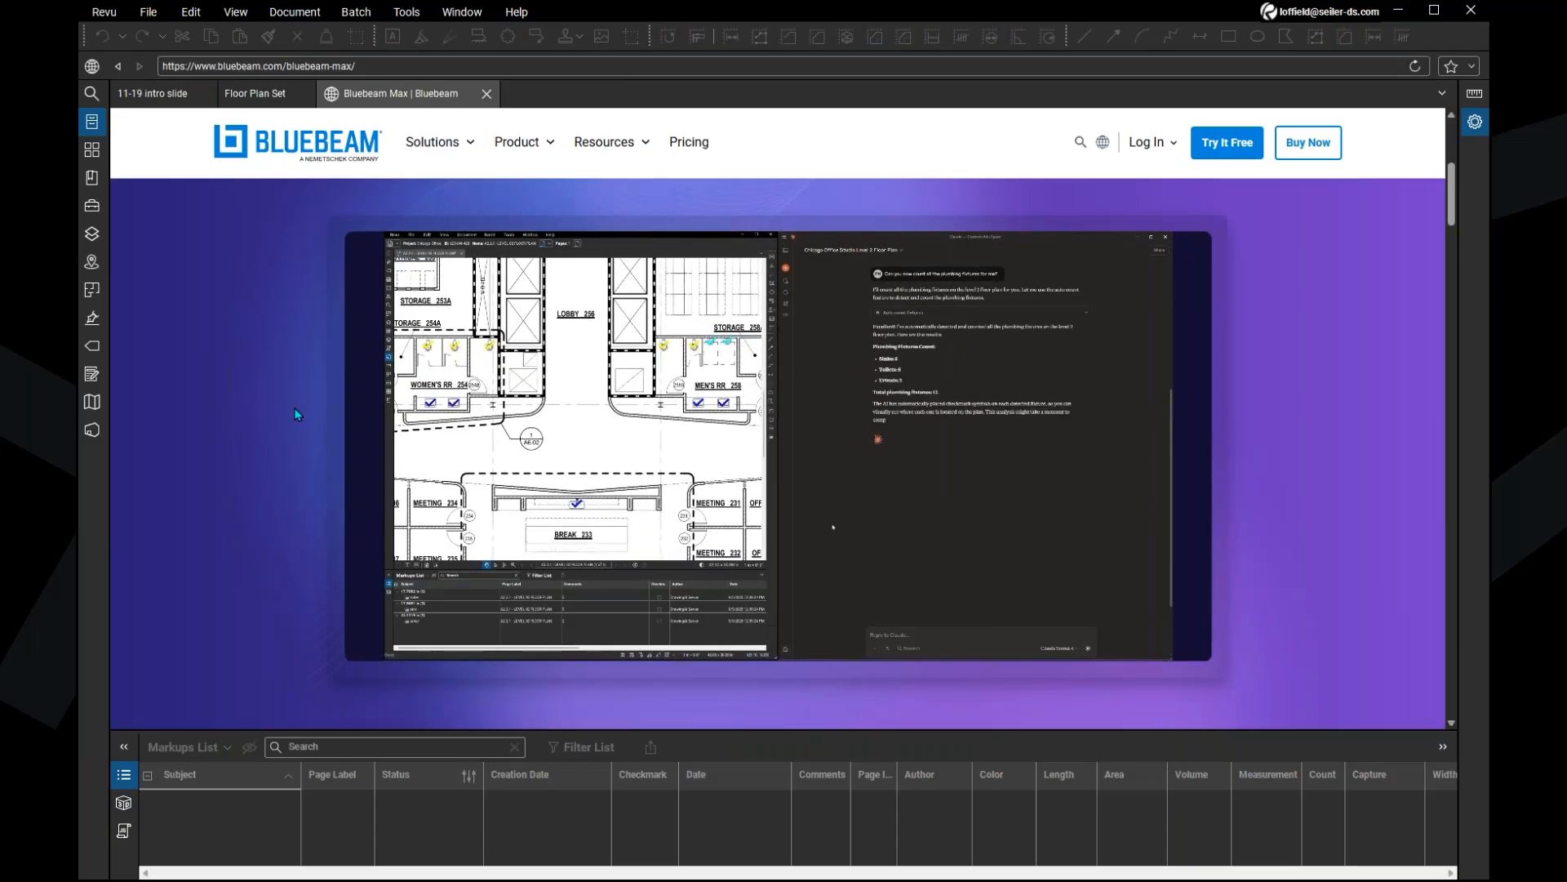
pyautogui.scroll(-8, 298, 415)
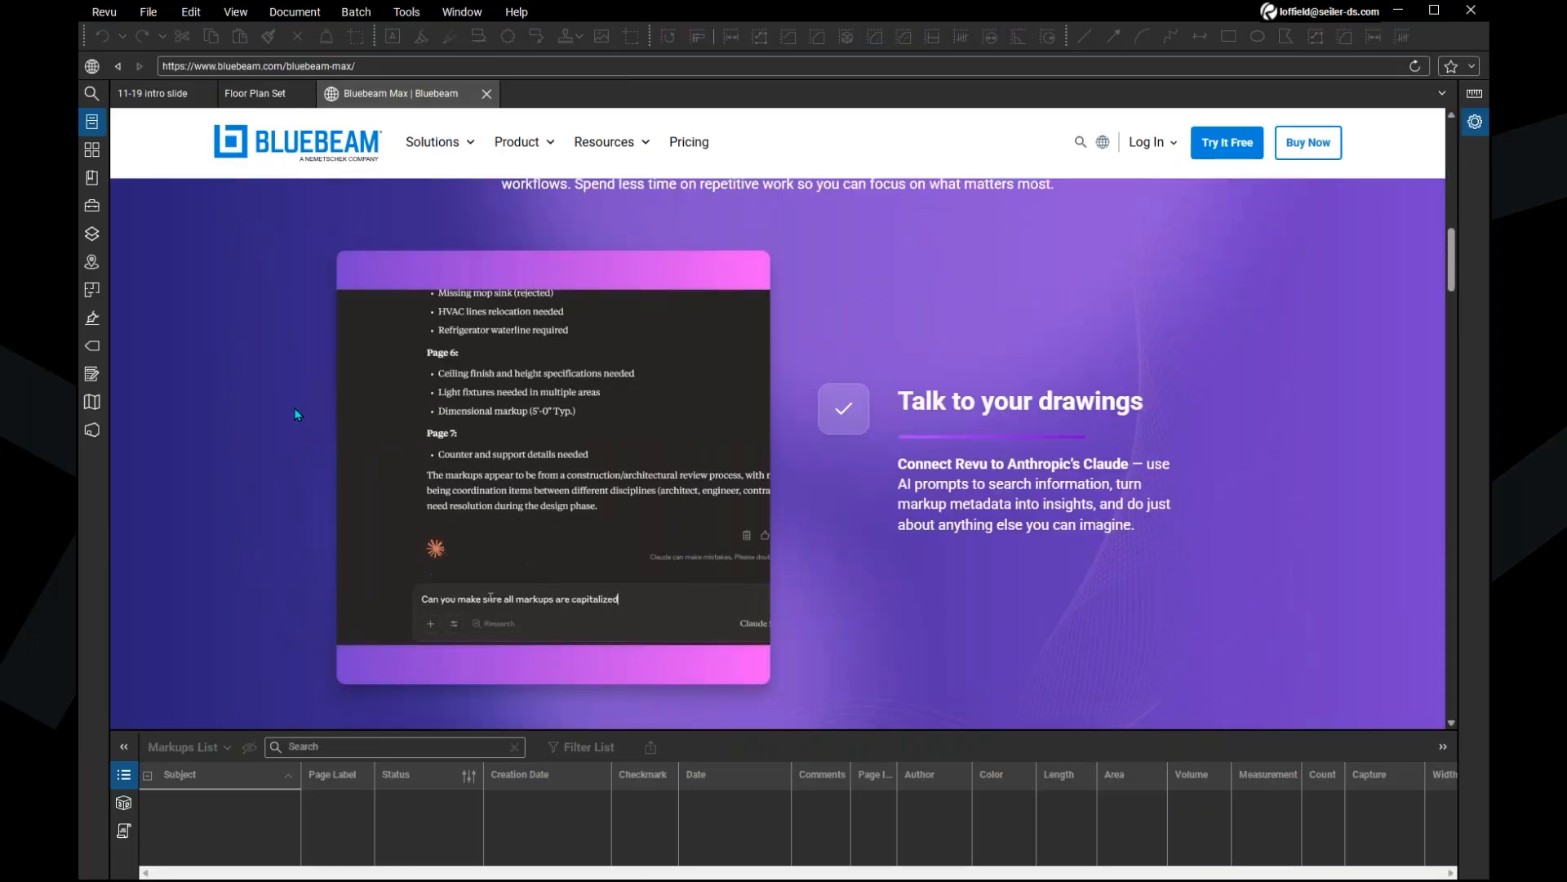
pyautogui.scroll(3, 298, 415)
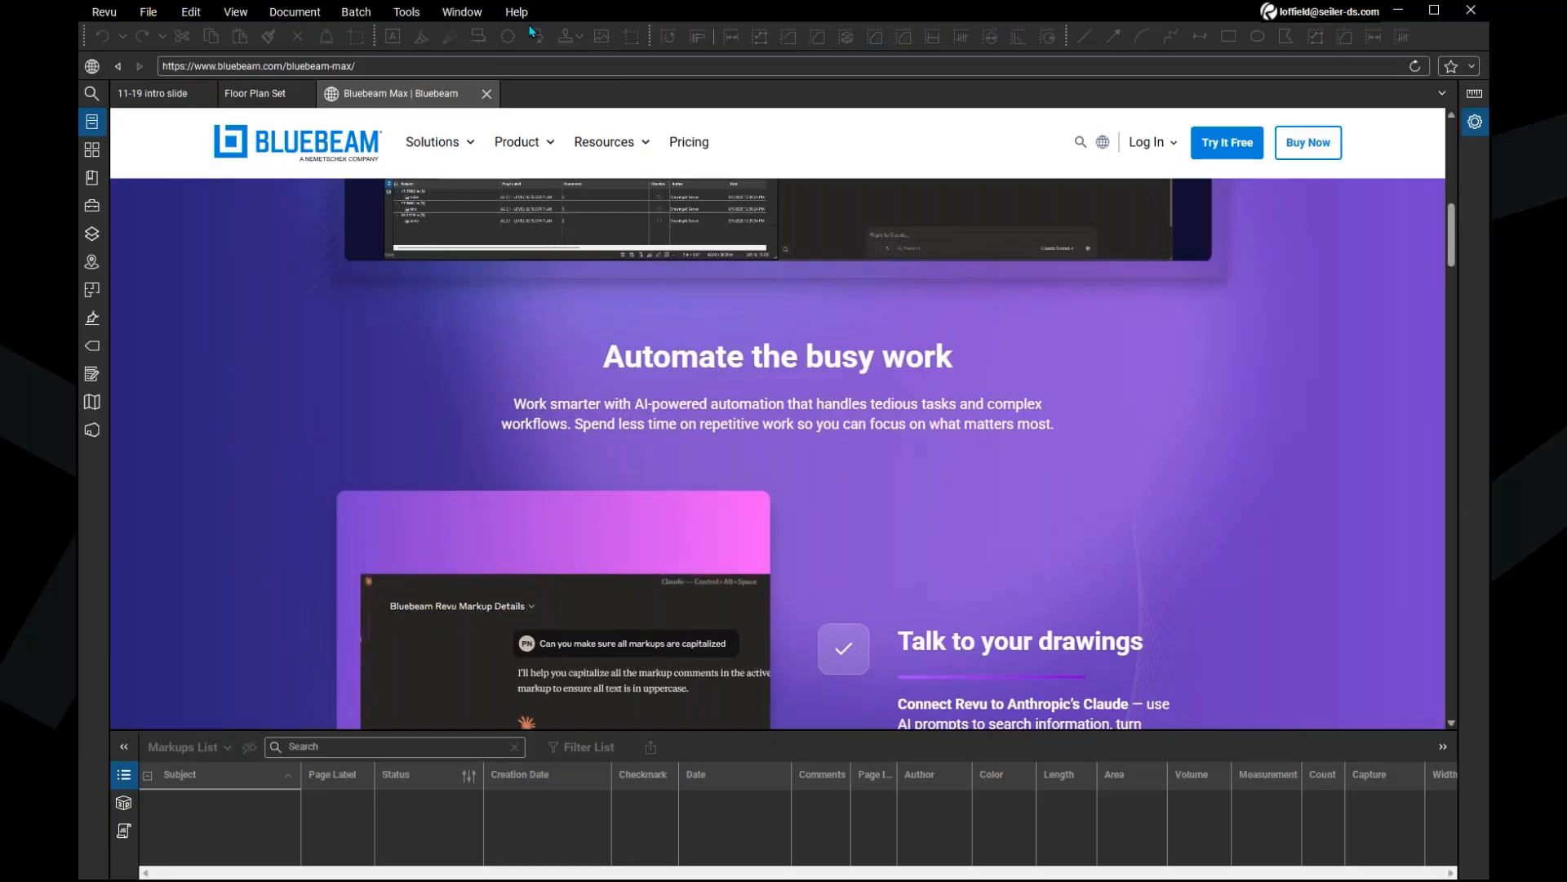
pyautogui.click(506, 64)
pyautogui.tripleClick(506, 65)
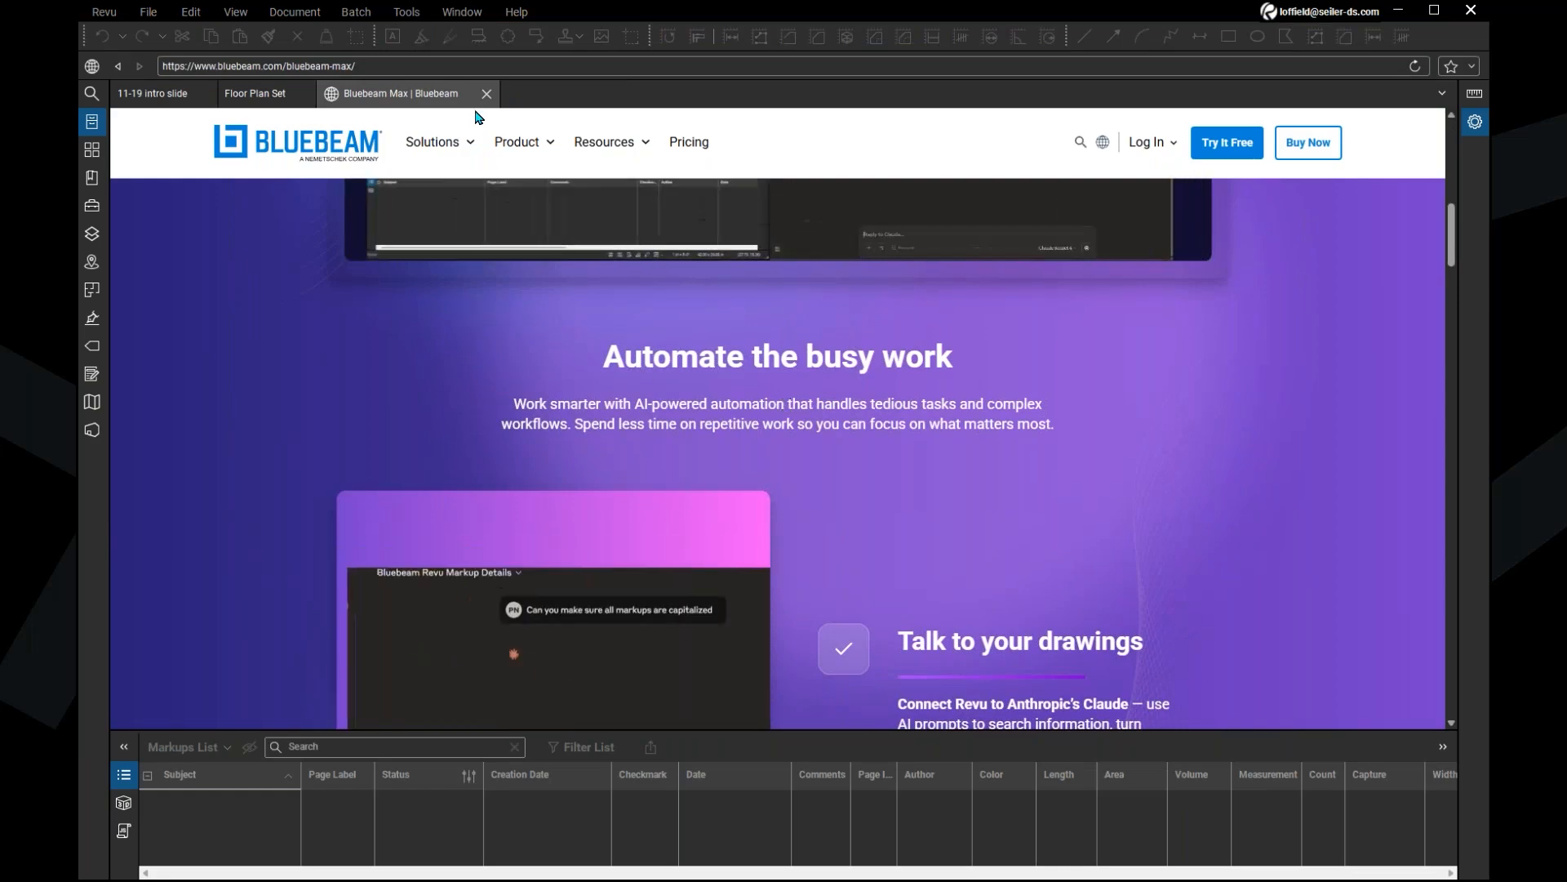
pyautogui.scroll(-8, 248, 351)
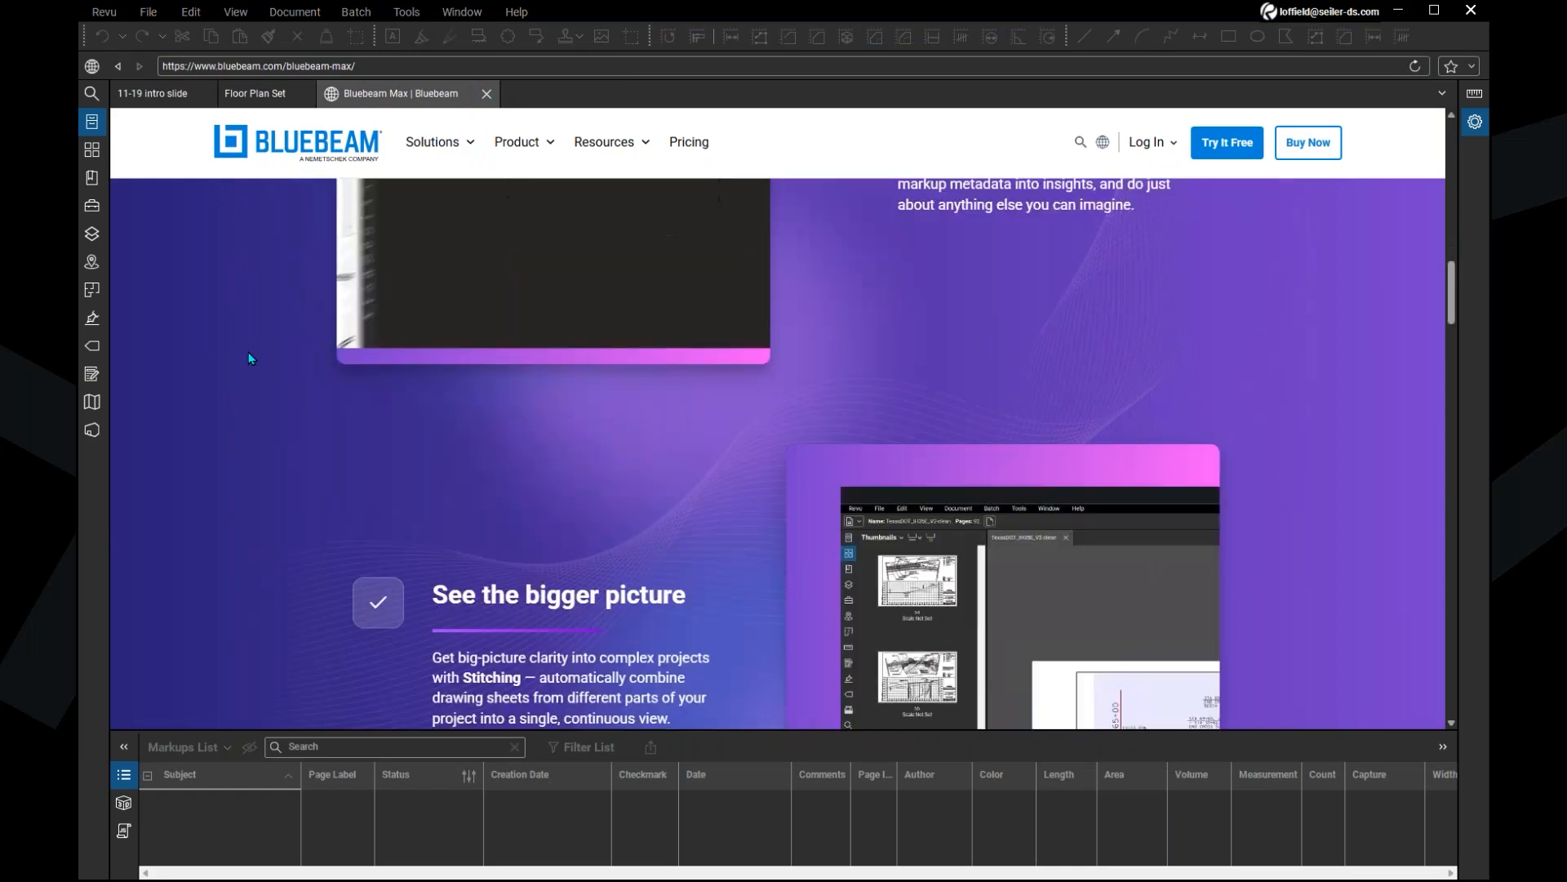
pyautogui.scroll(-8, 250, 357)
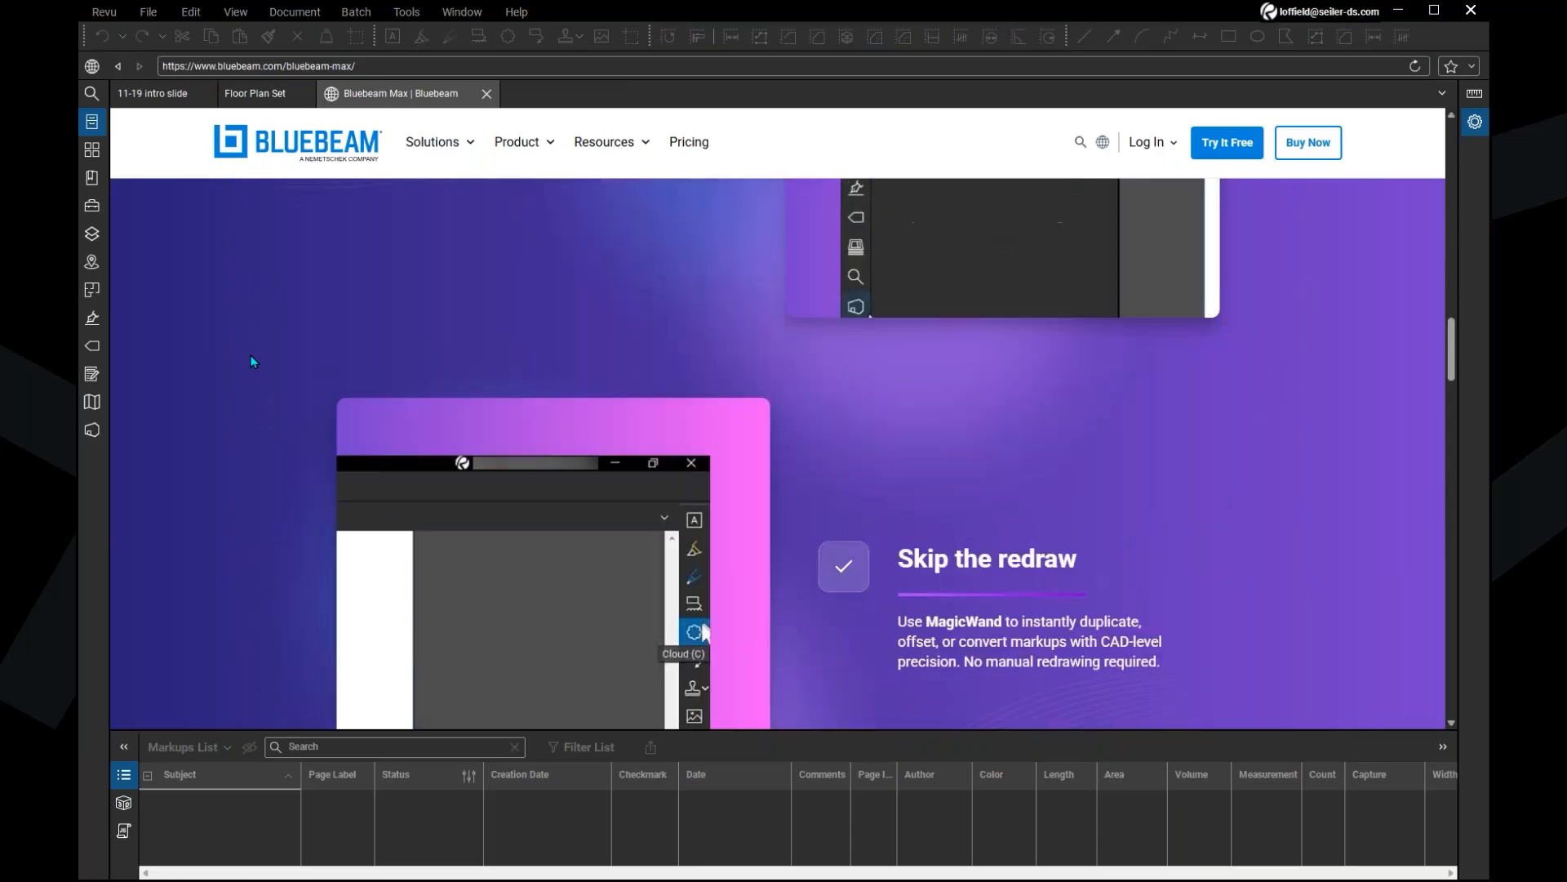
pyautogui.scroll(-5, 251, 358)
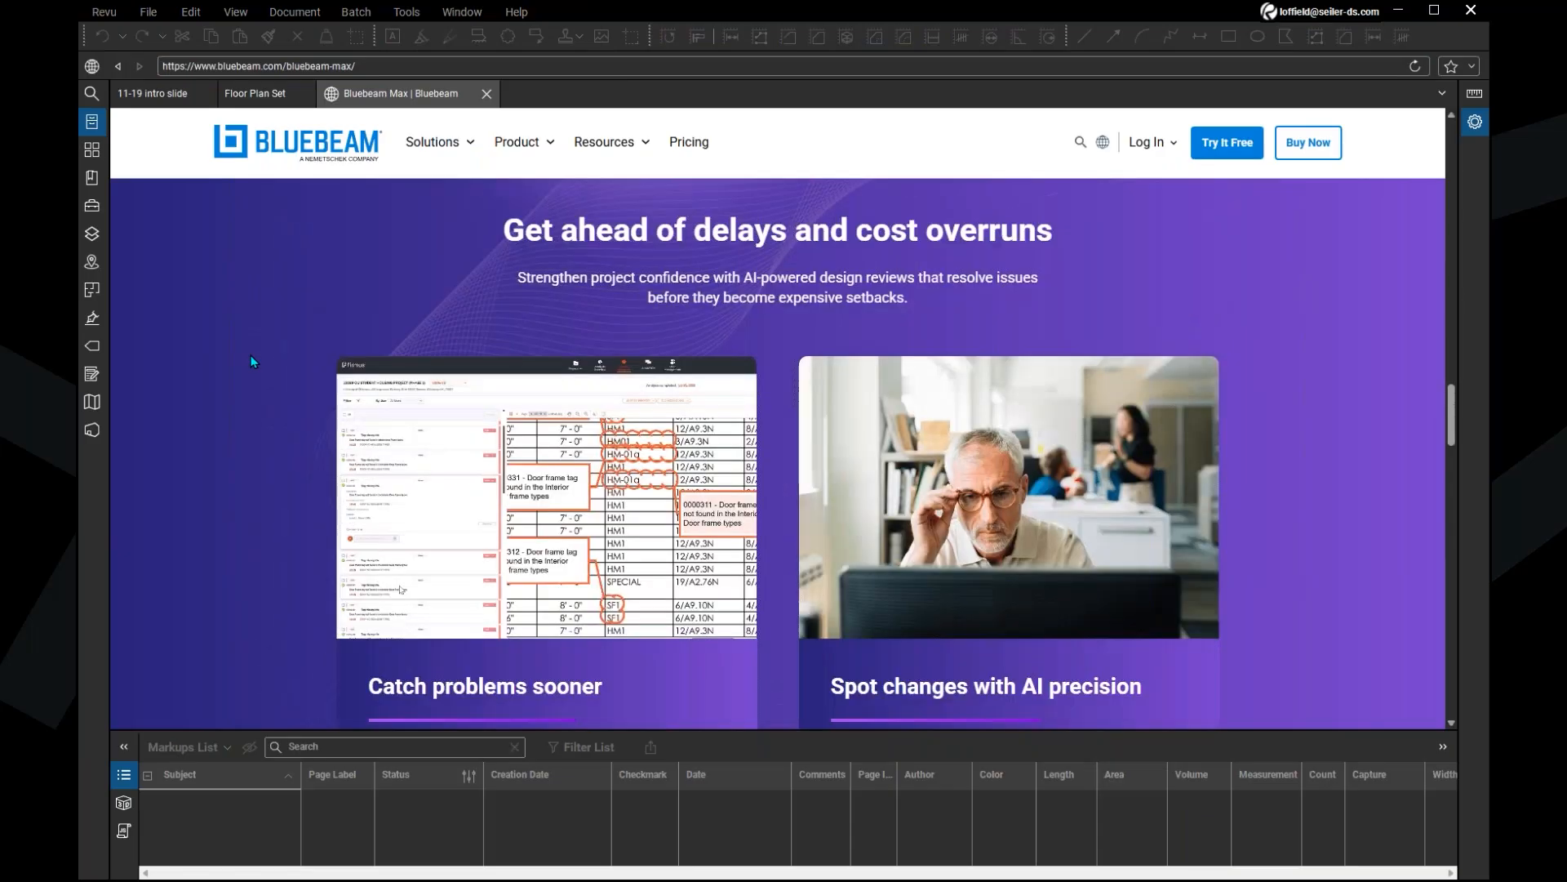
pyautogui.scroll(20, 252, 357)
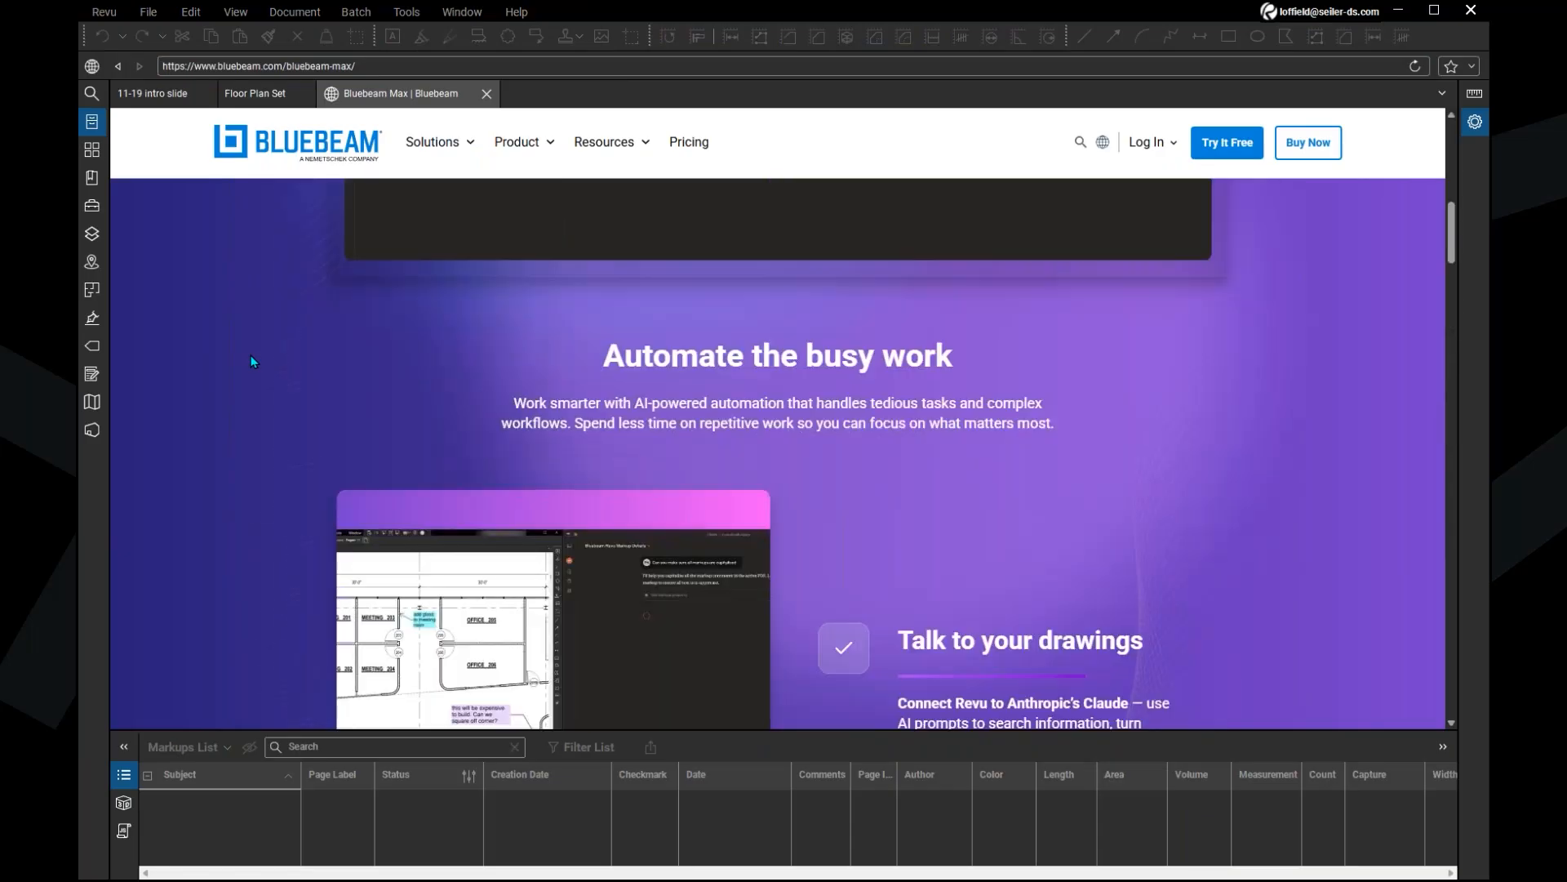
pyautogui.scroll(3, 251, 359)
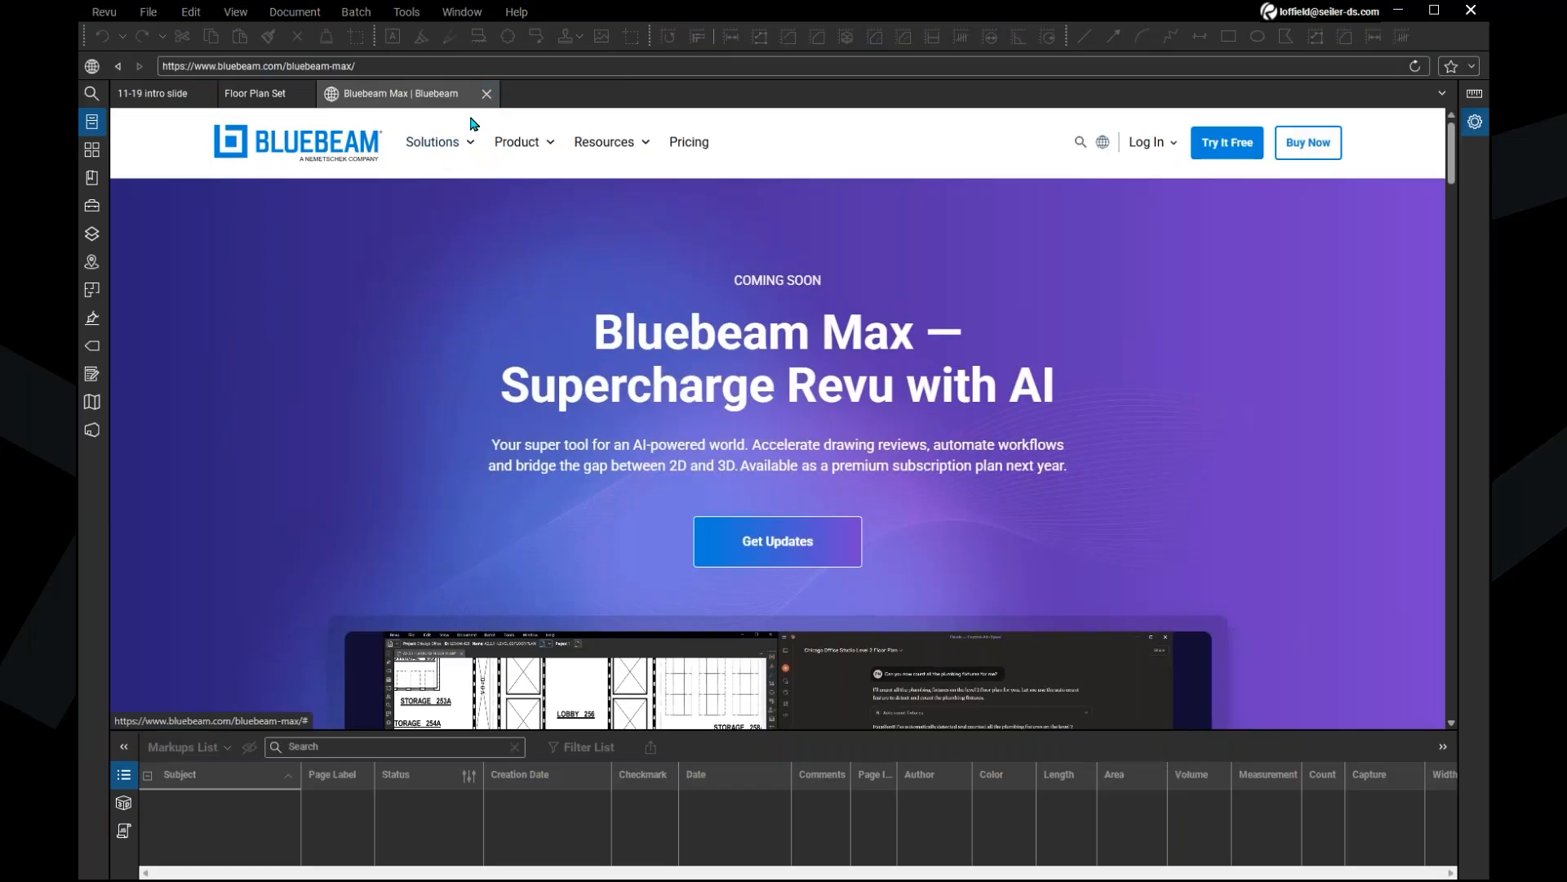
# Step: Close the Bluebeam Max web page and the 11-19 intro slide document, leaving the Floor Plan Set open
pyautogui.click(486, 94)
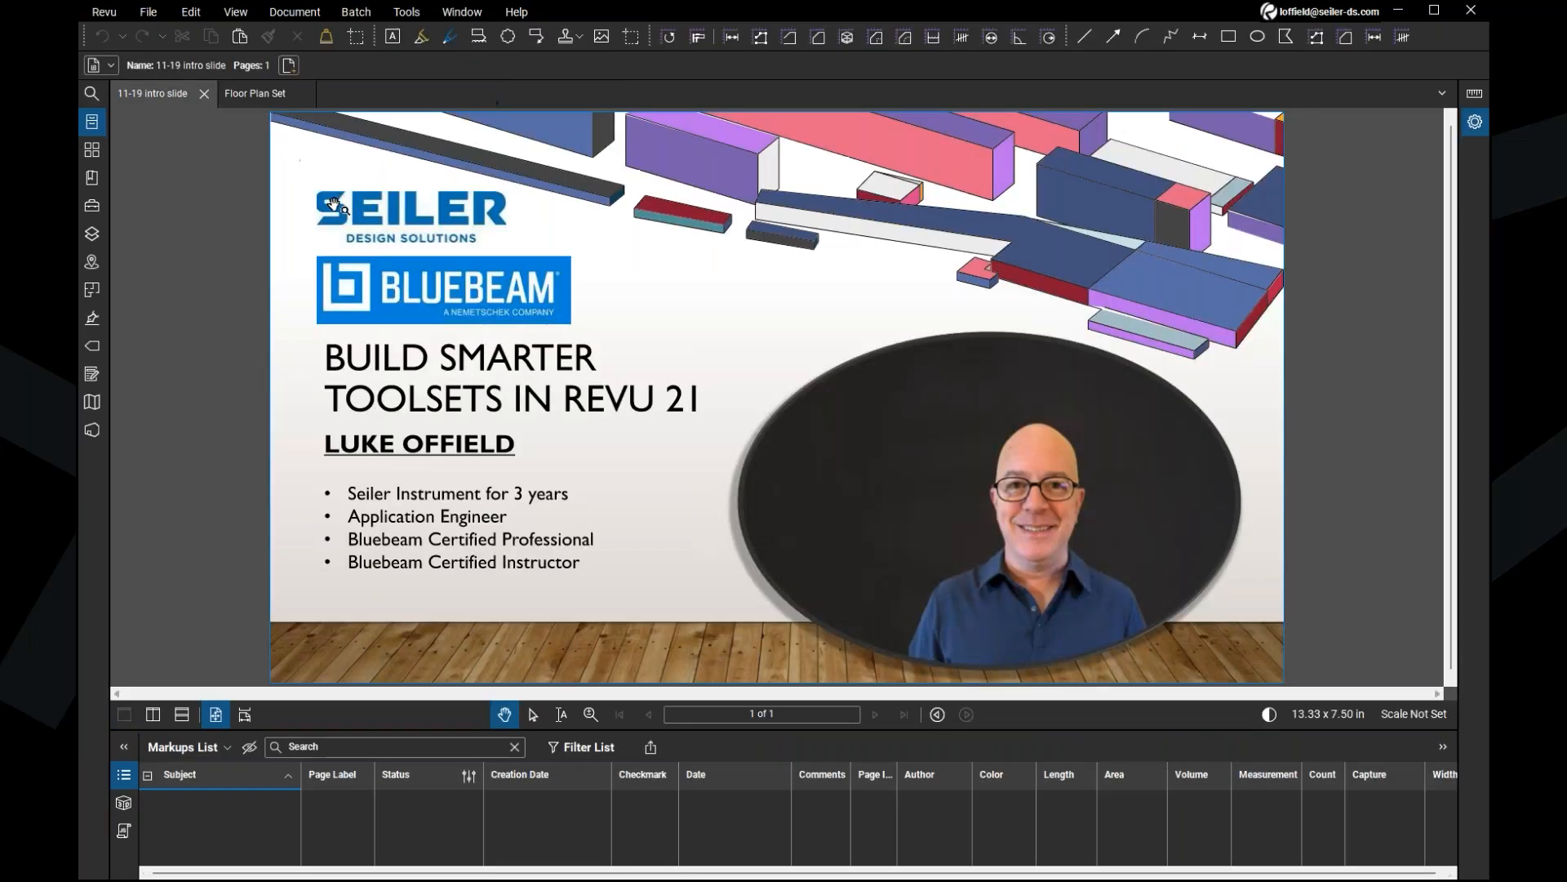
pyautogui.click(431, 470)
pyautogui.press('ctrl')
pyautogui.click(204, 93)
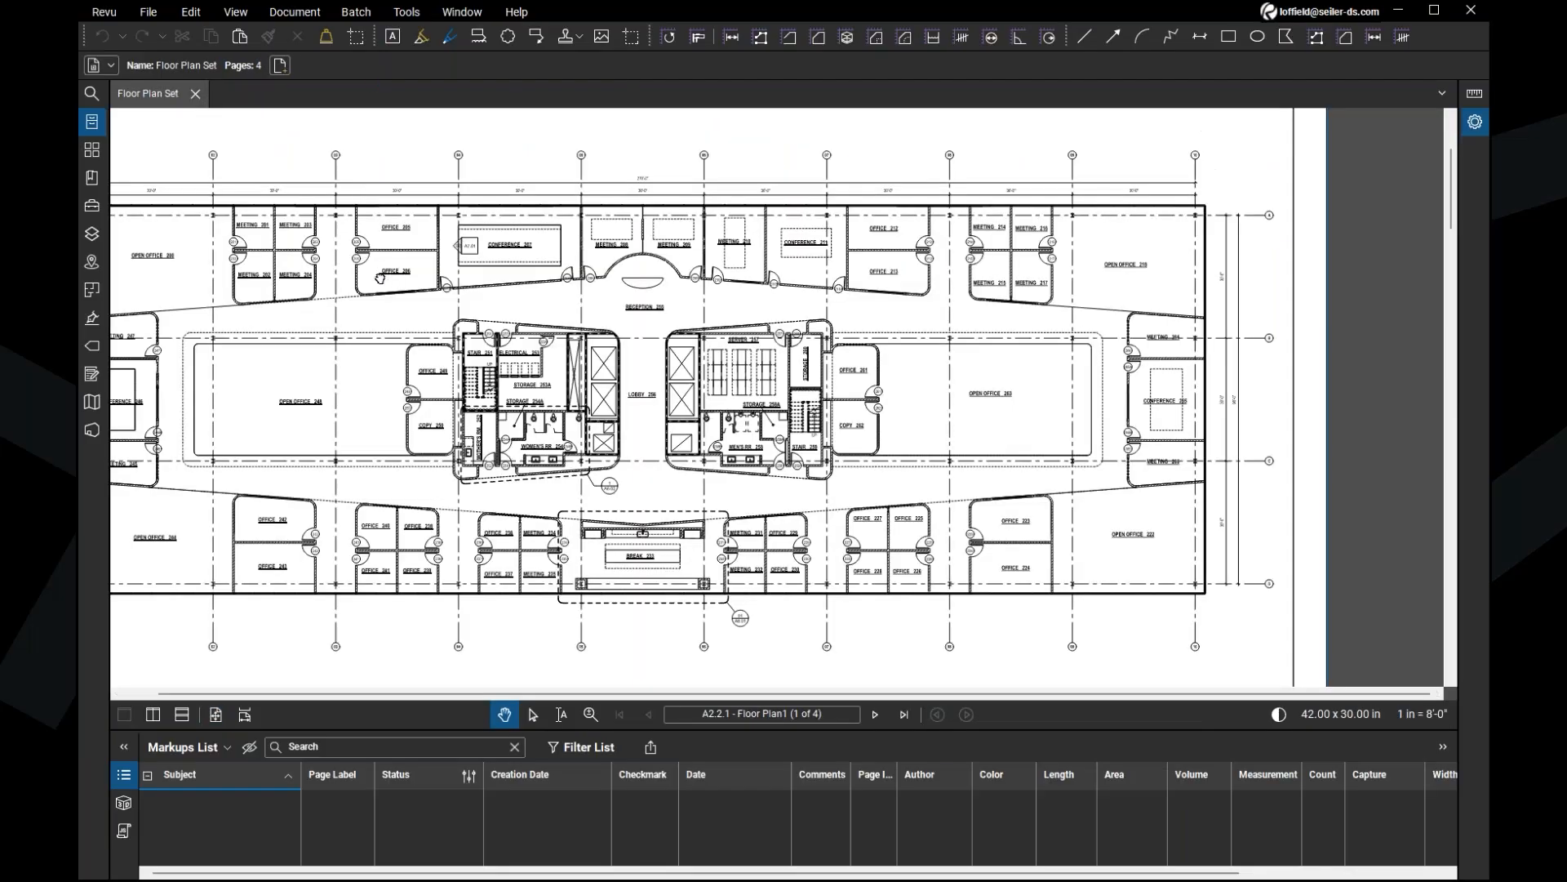
# Step: Draw a red 1.00 pt line markup in the blank area above the floor plan, over the conference and reception rooms
pyautogui.moveTo(381, 278); pyautogui.dragTo(484, 286)
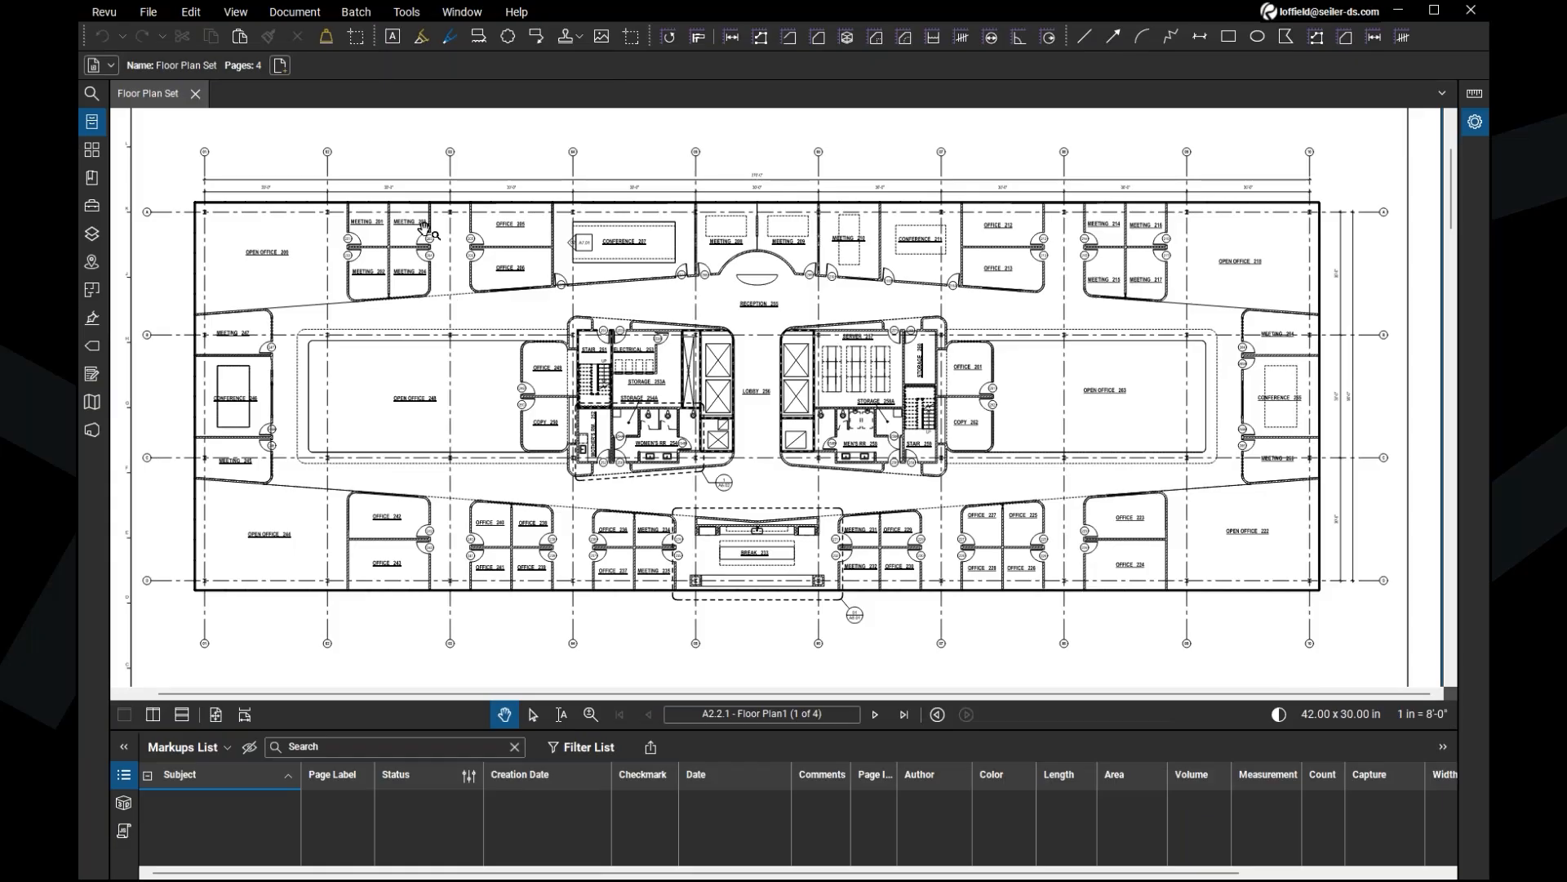
pyautogui.click(406, 12)
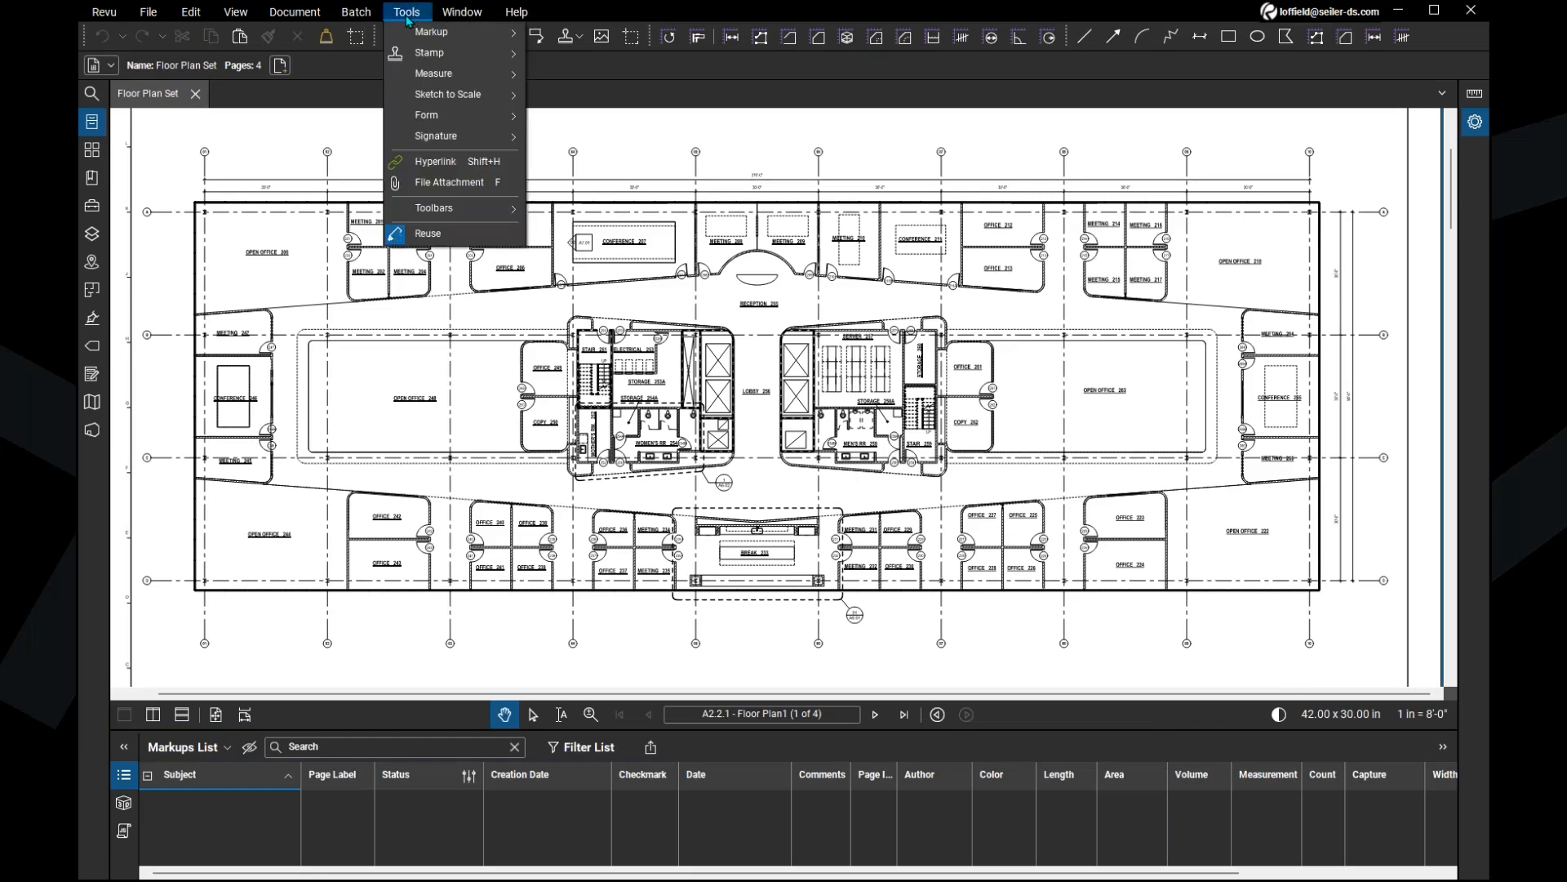
pyautogui.click(428, 39)
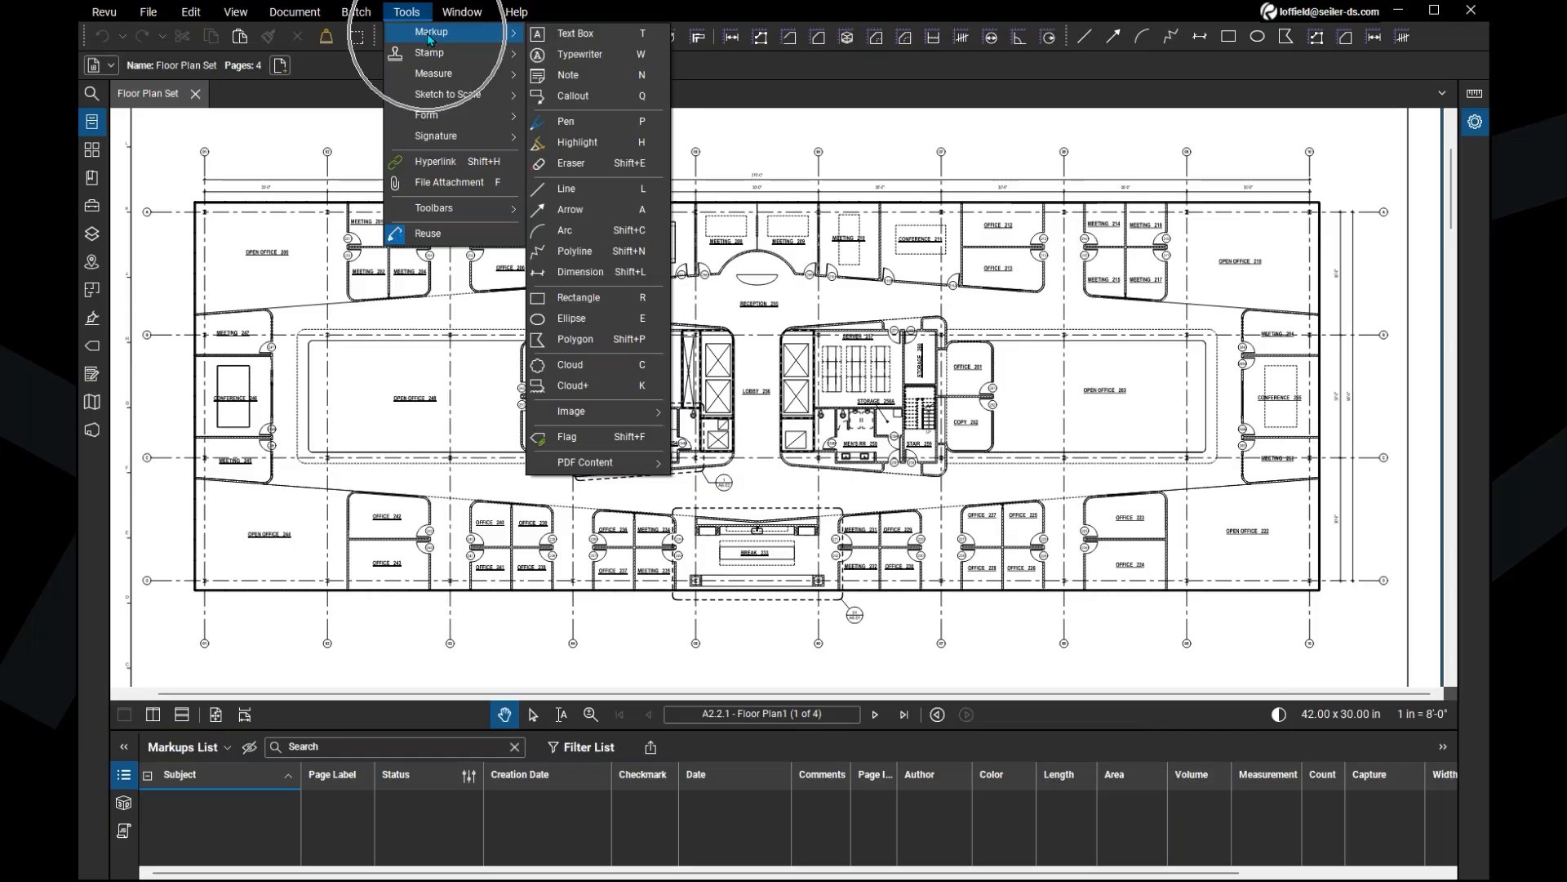
pyautogui.click(428, 37)
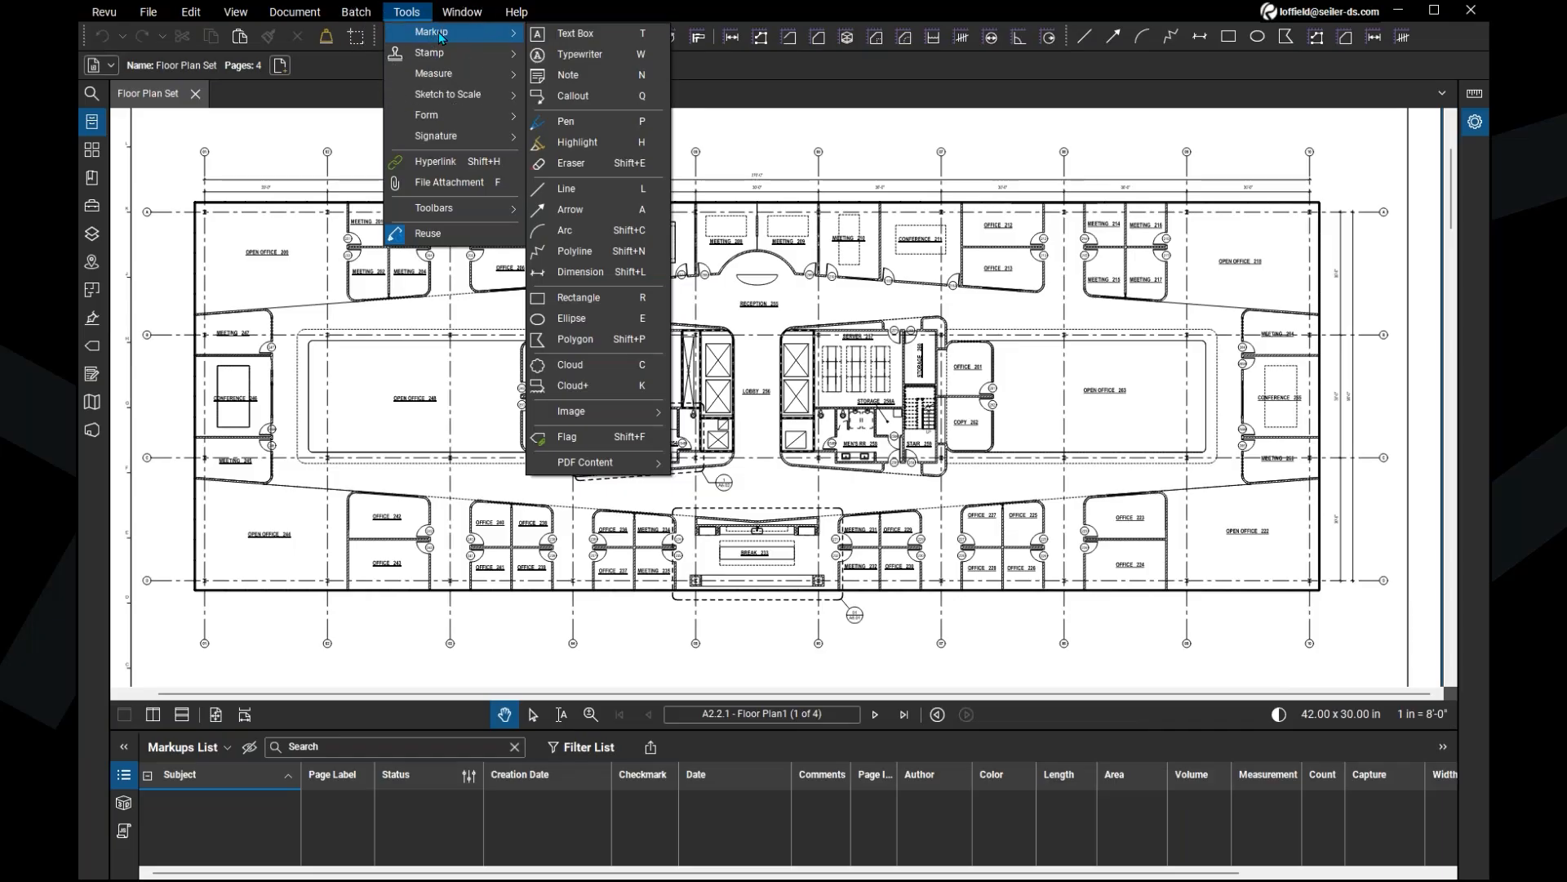
pyautogui.click(591, 126)
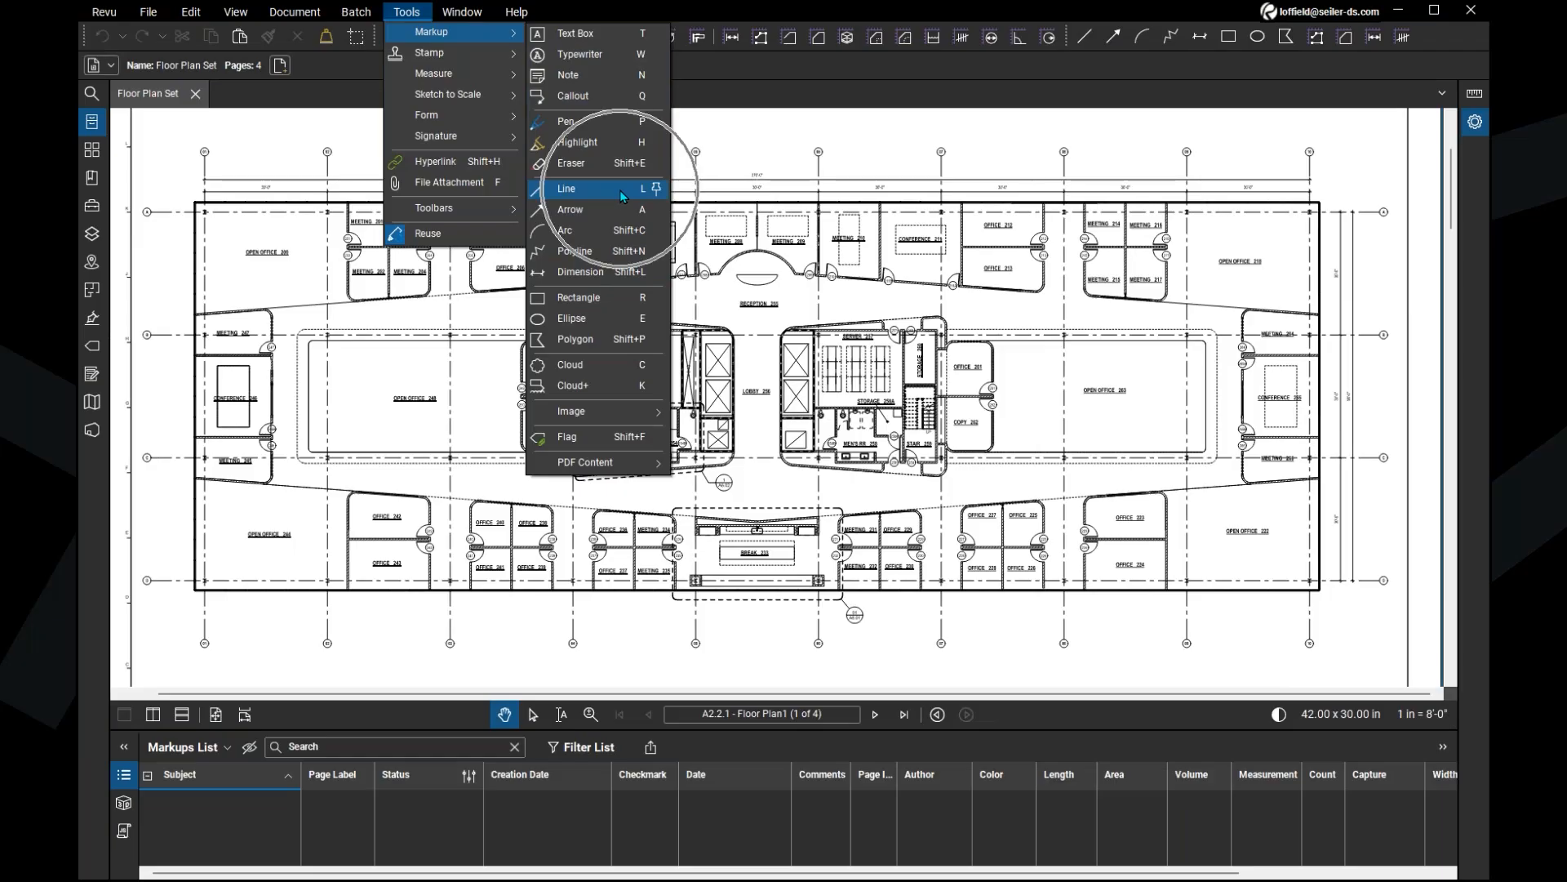
pyautogui.click(615, 9)
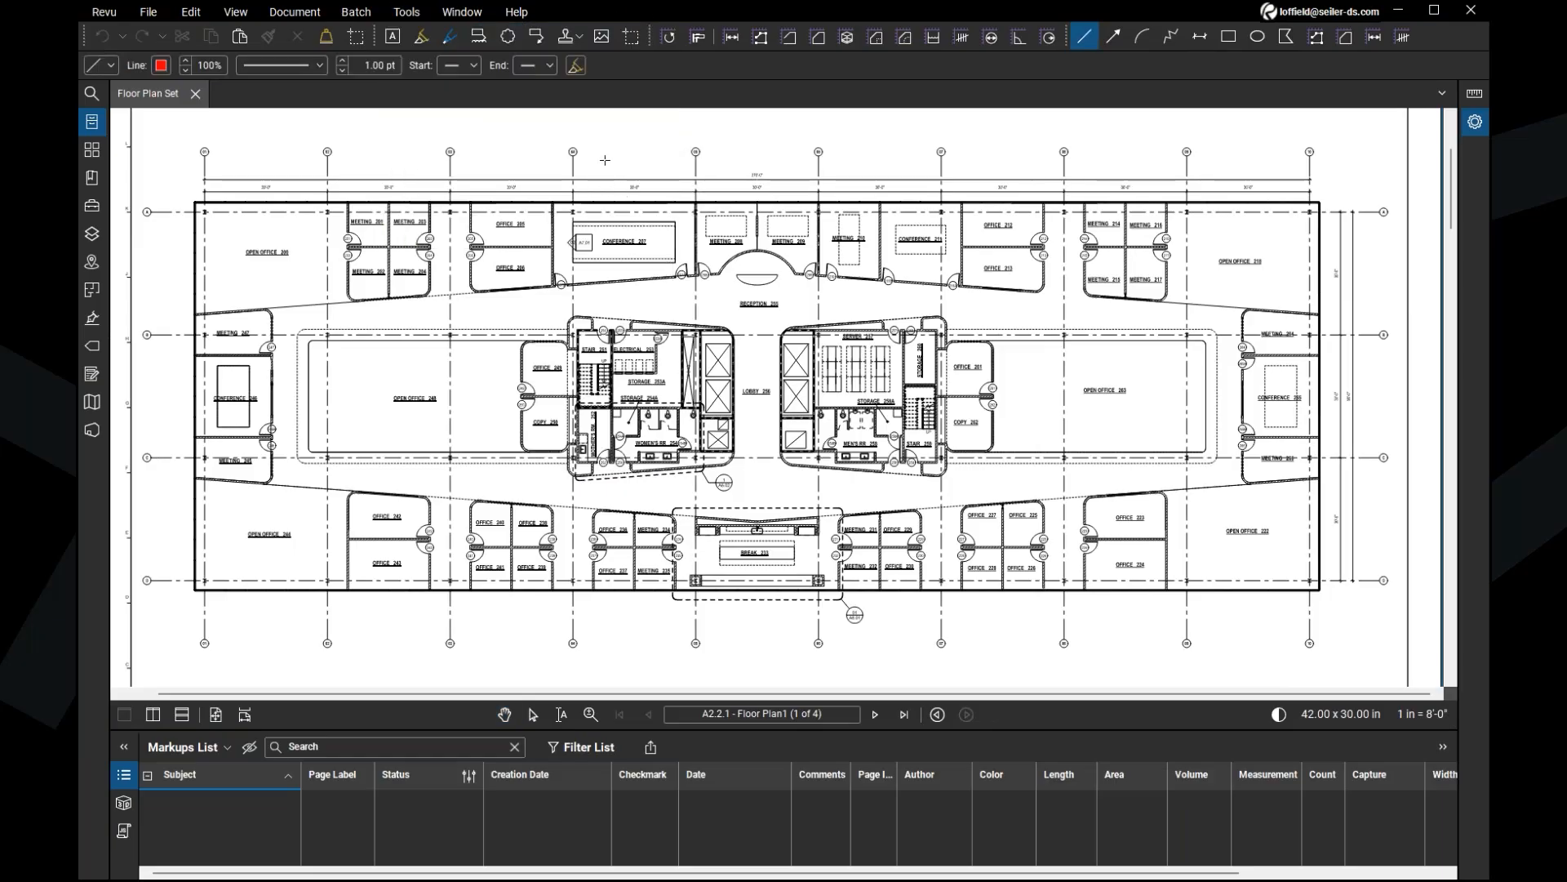
pyautogui.moveTo(604, 160); pyautogui.dragTo(819, 151)
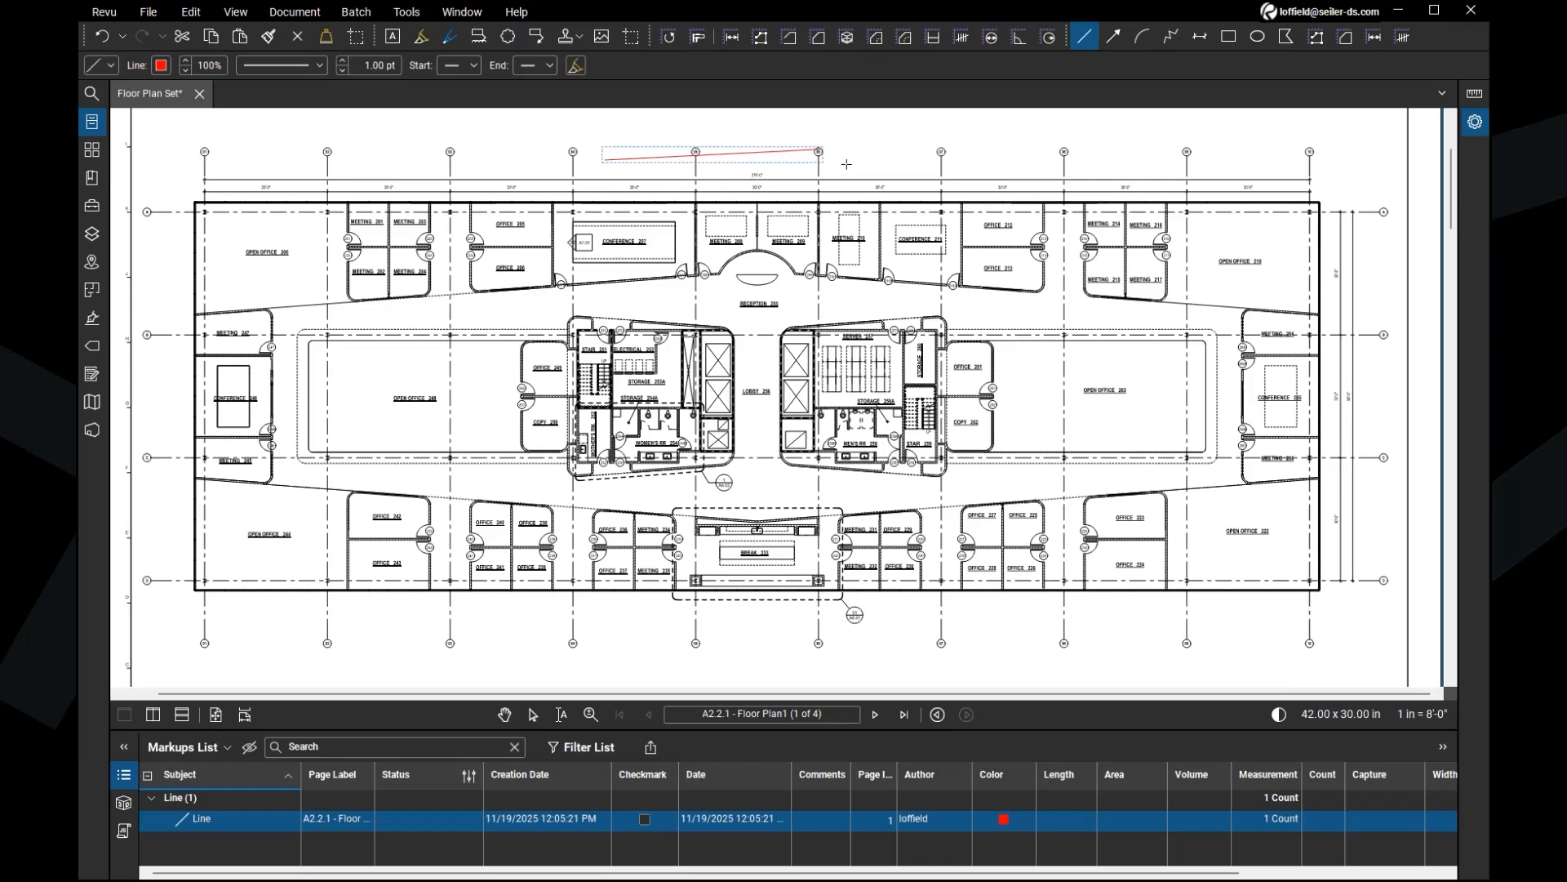
pyautogui.click(849, 168)
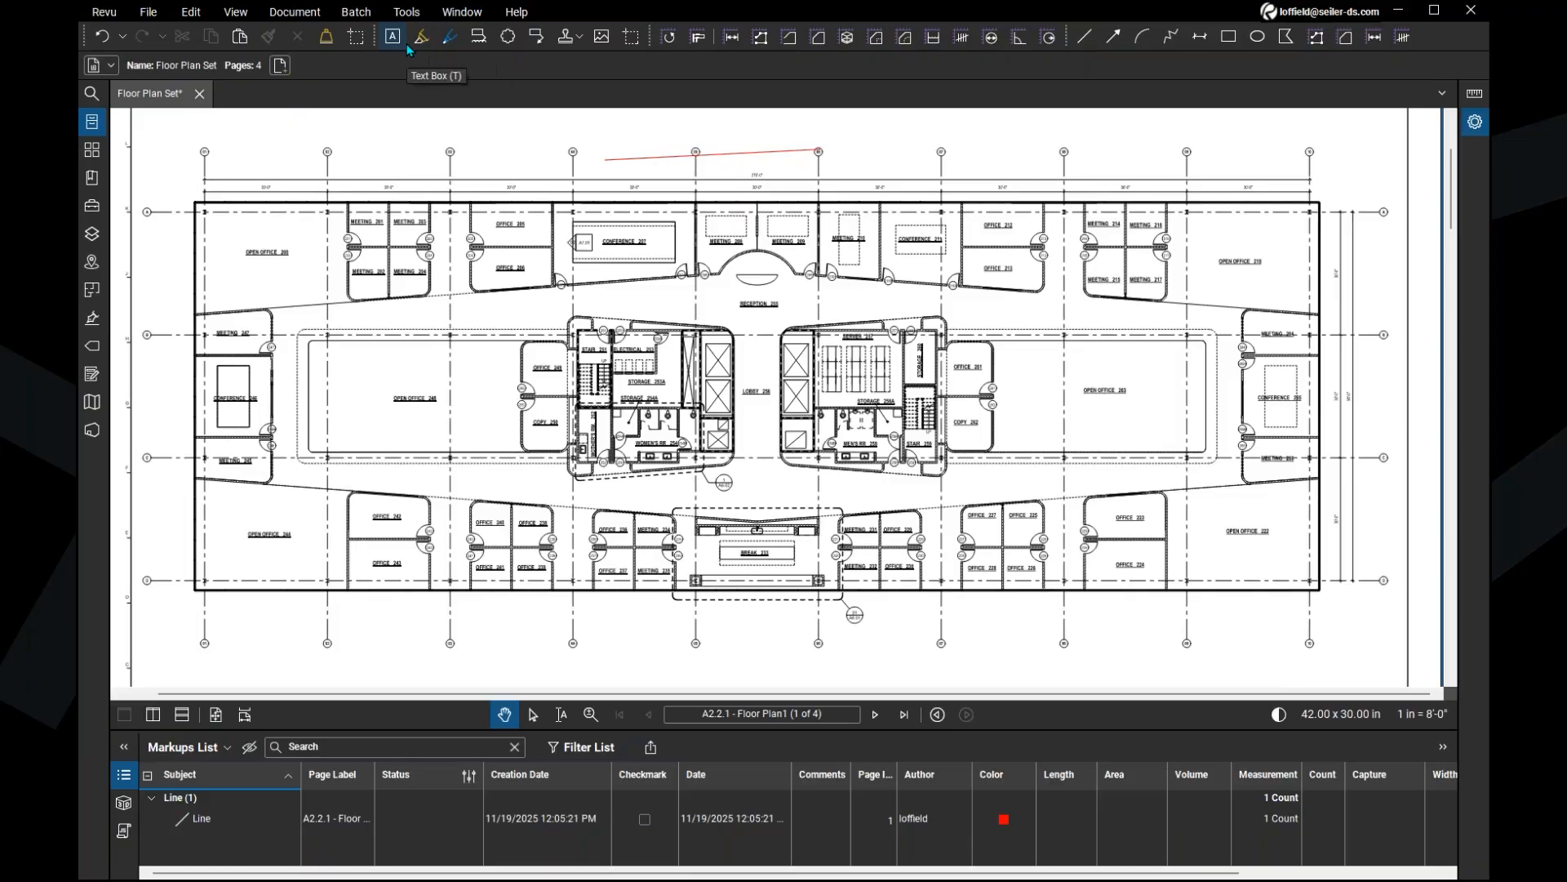
# Step: Open the Keyboard Shortcuts Guide
pyautogui.click(517, 12)
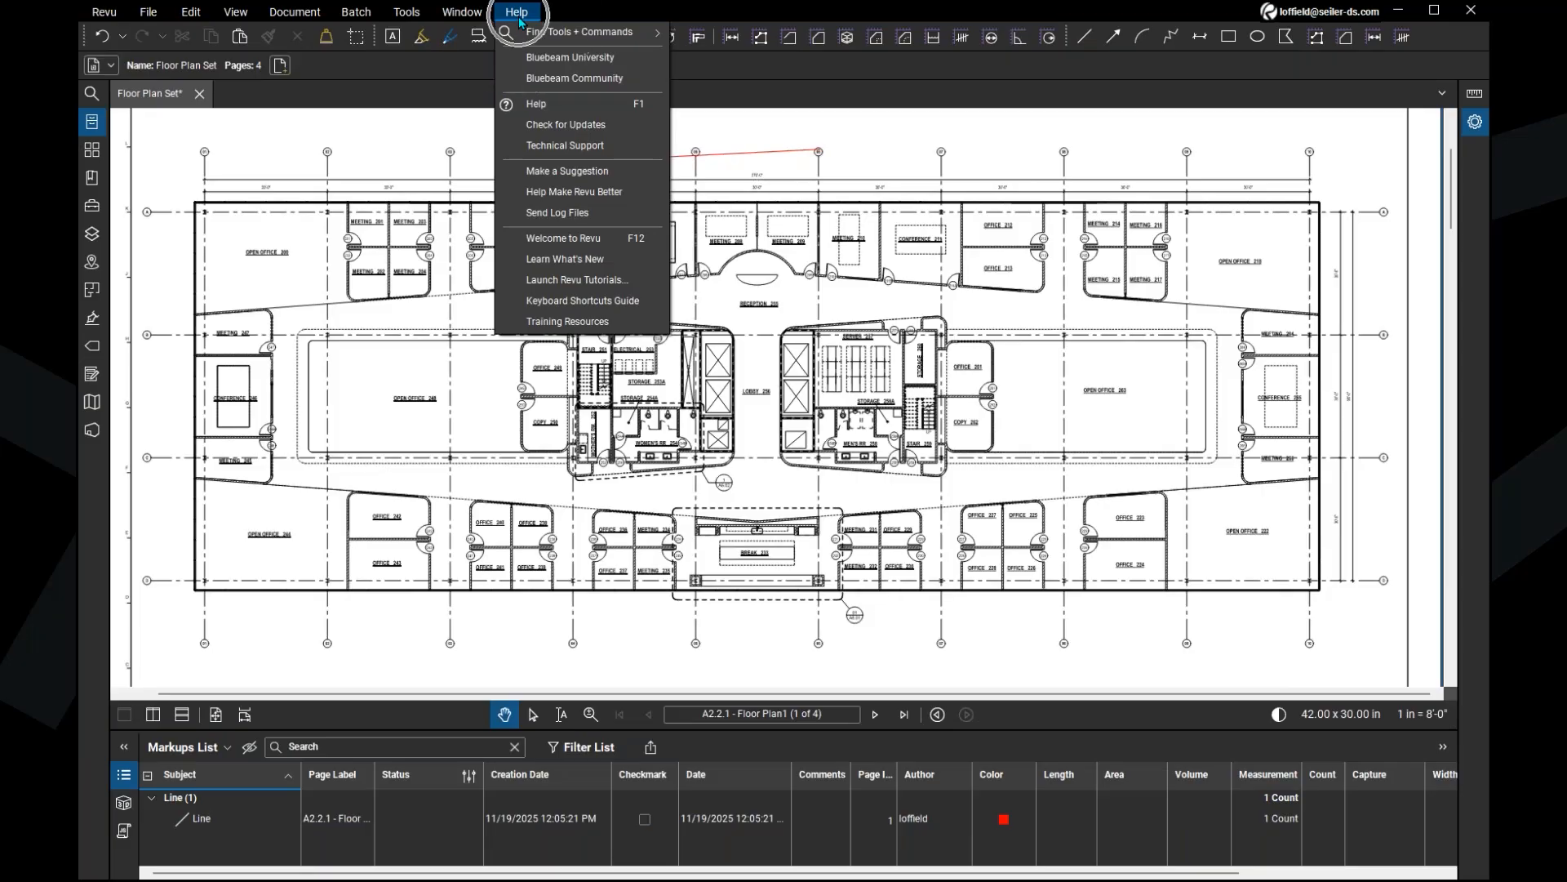
pyautogui.click(519, 18)
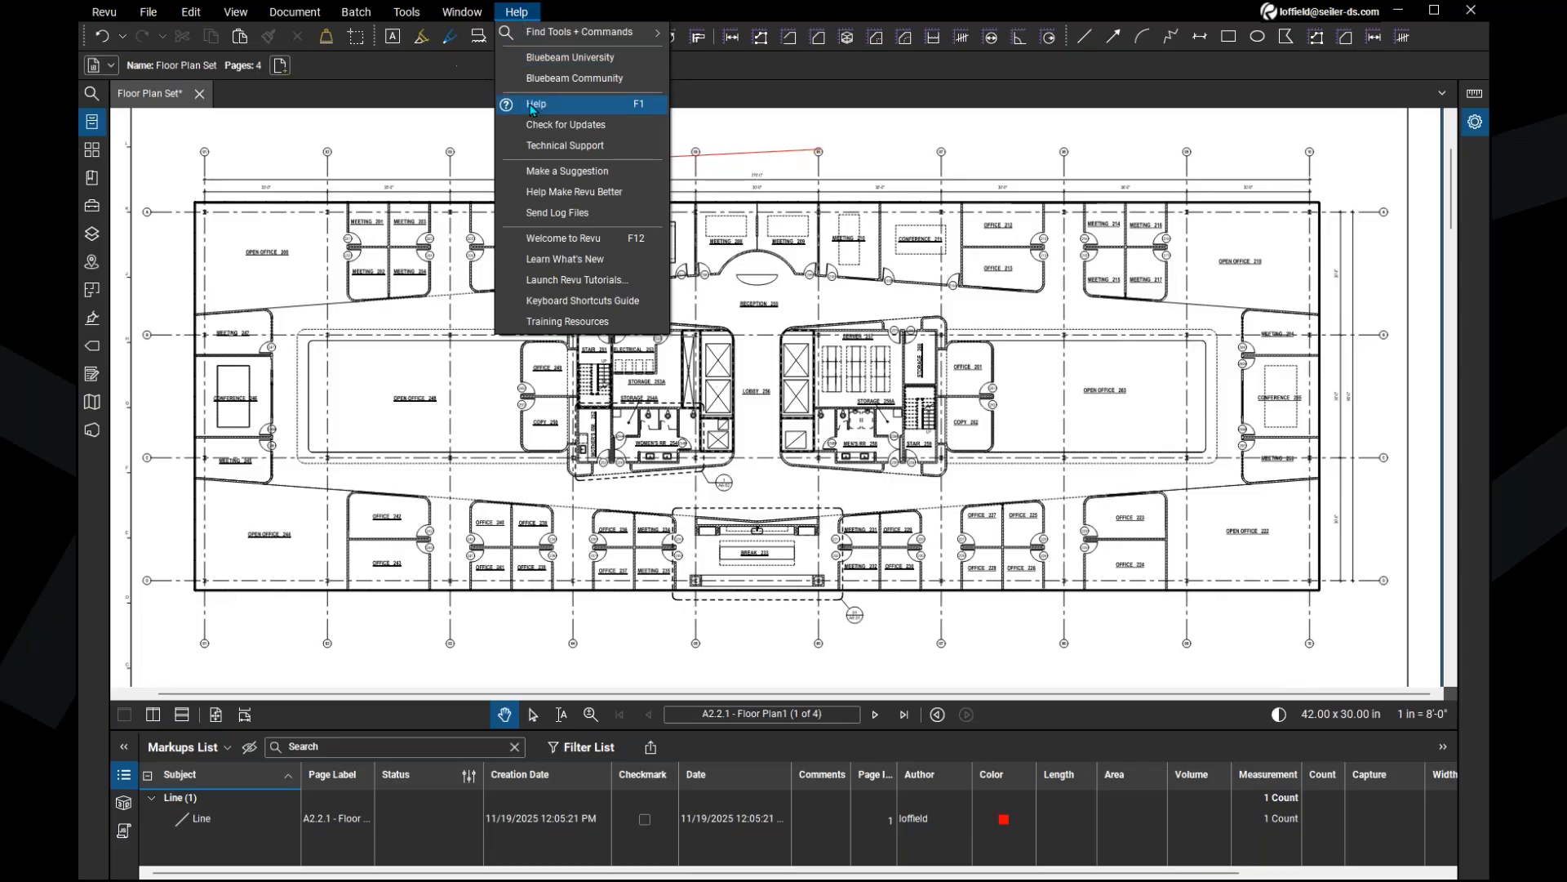
pyautogui.click(601, 309)
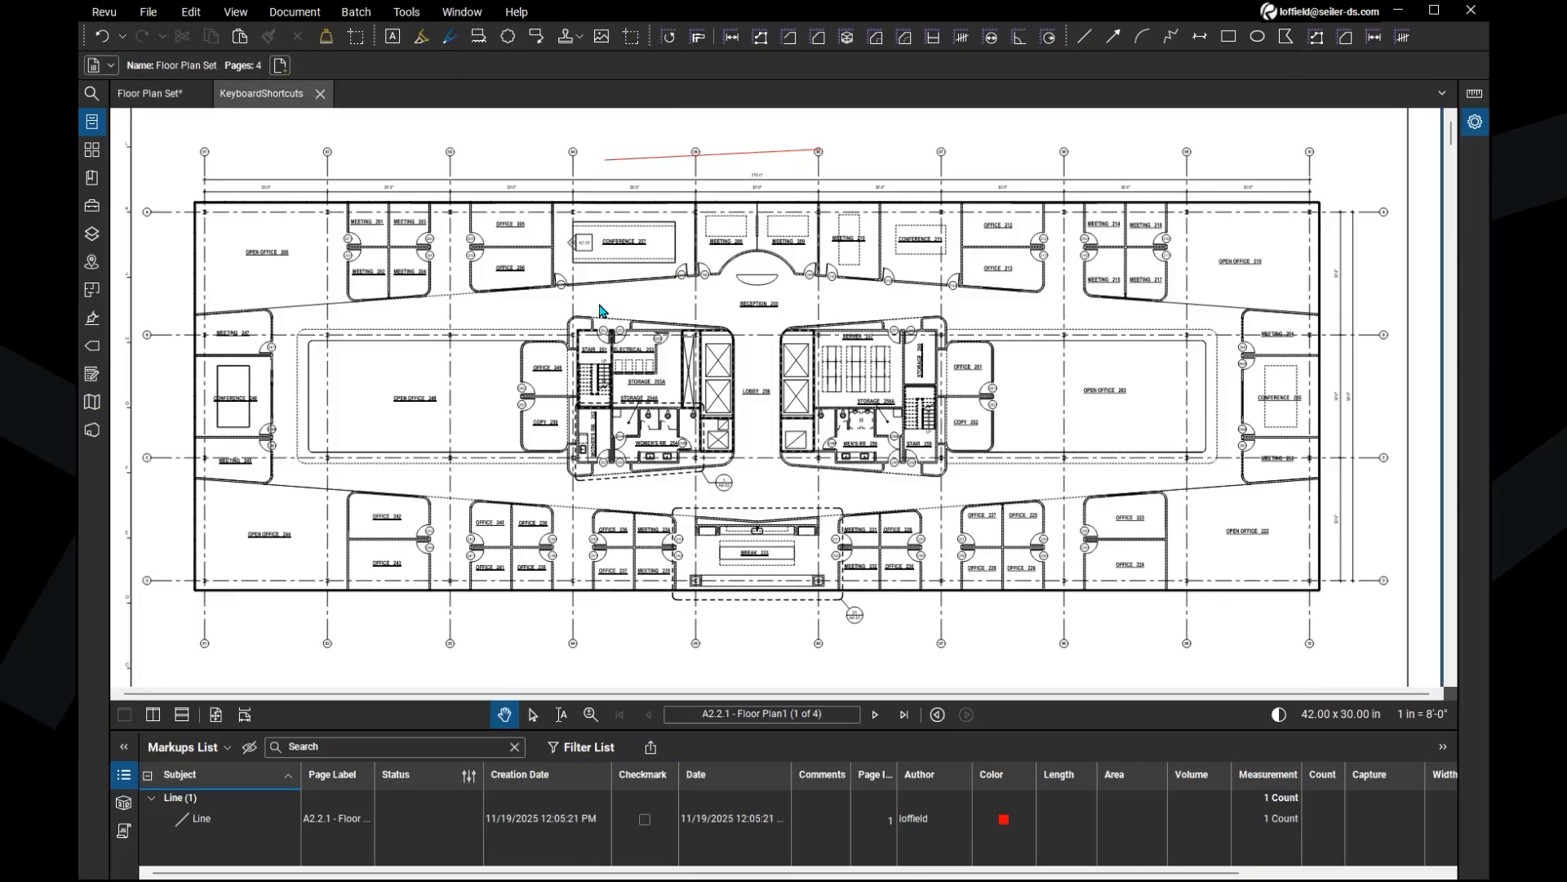
# Step: Examine the default shortcuts for the markup, measure, forms, view, file and edit commands in the guide
pyautogui.scroll(-1, 220, 349)
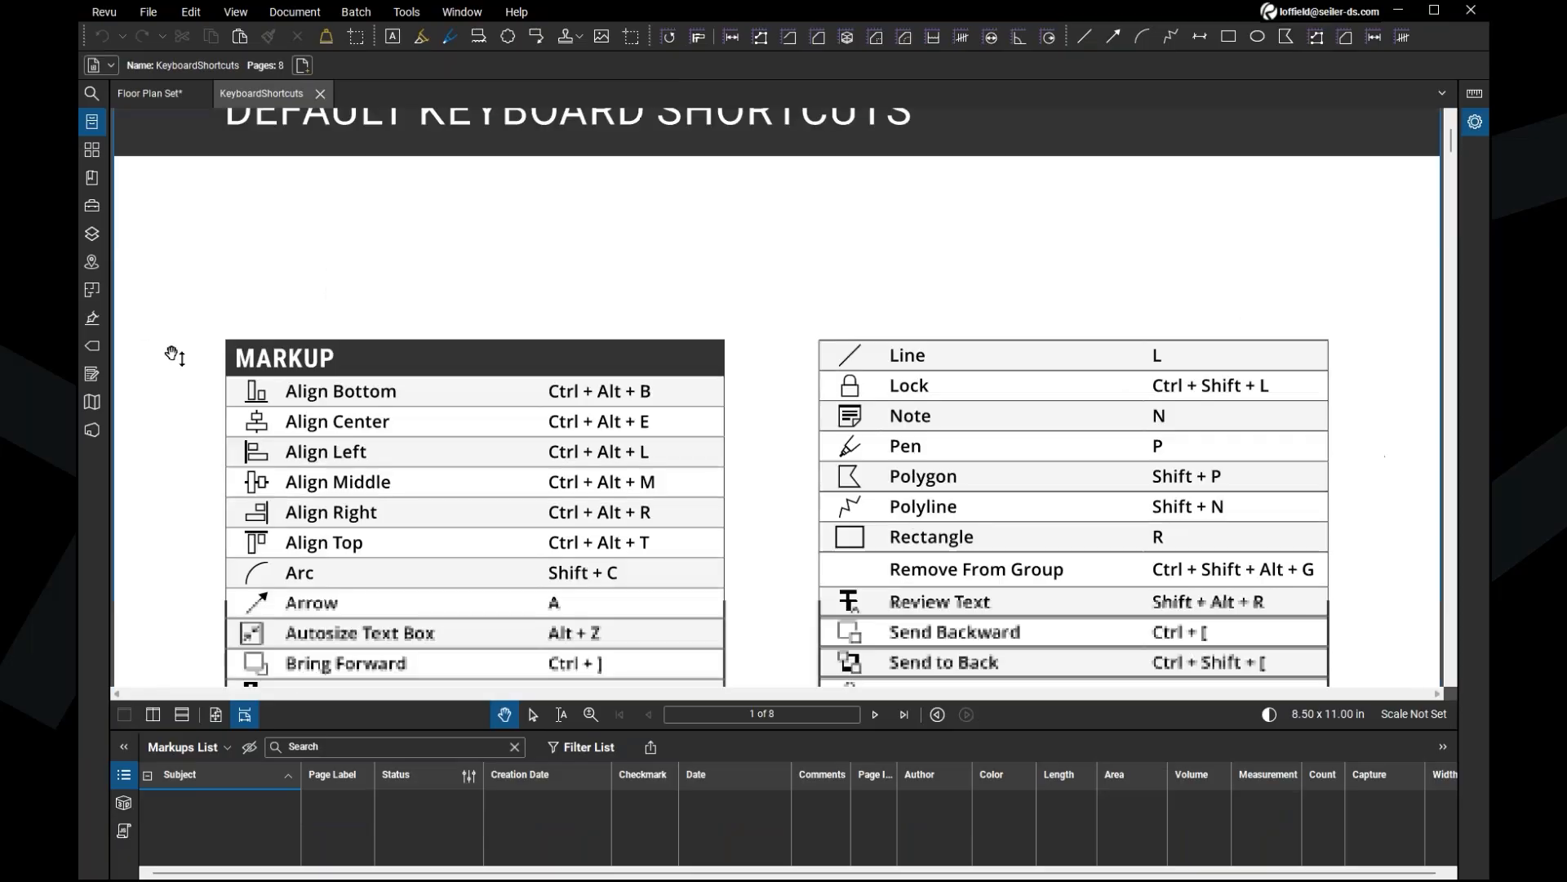
pyautogui.scroll(-2, 173, 354)
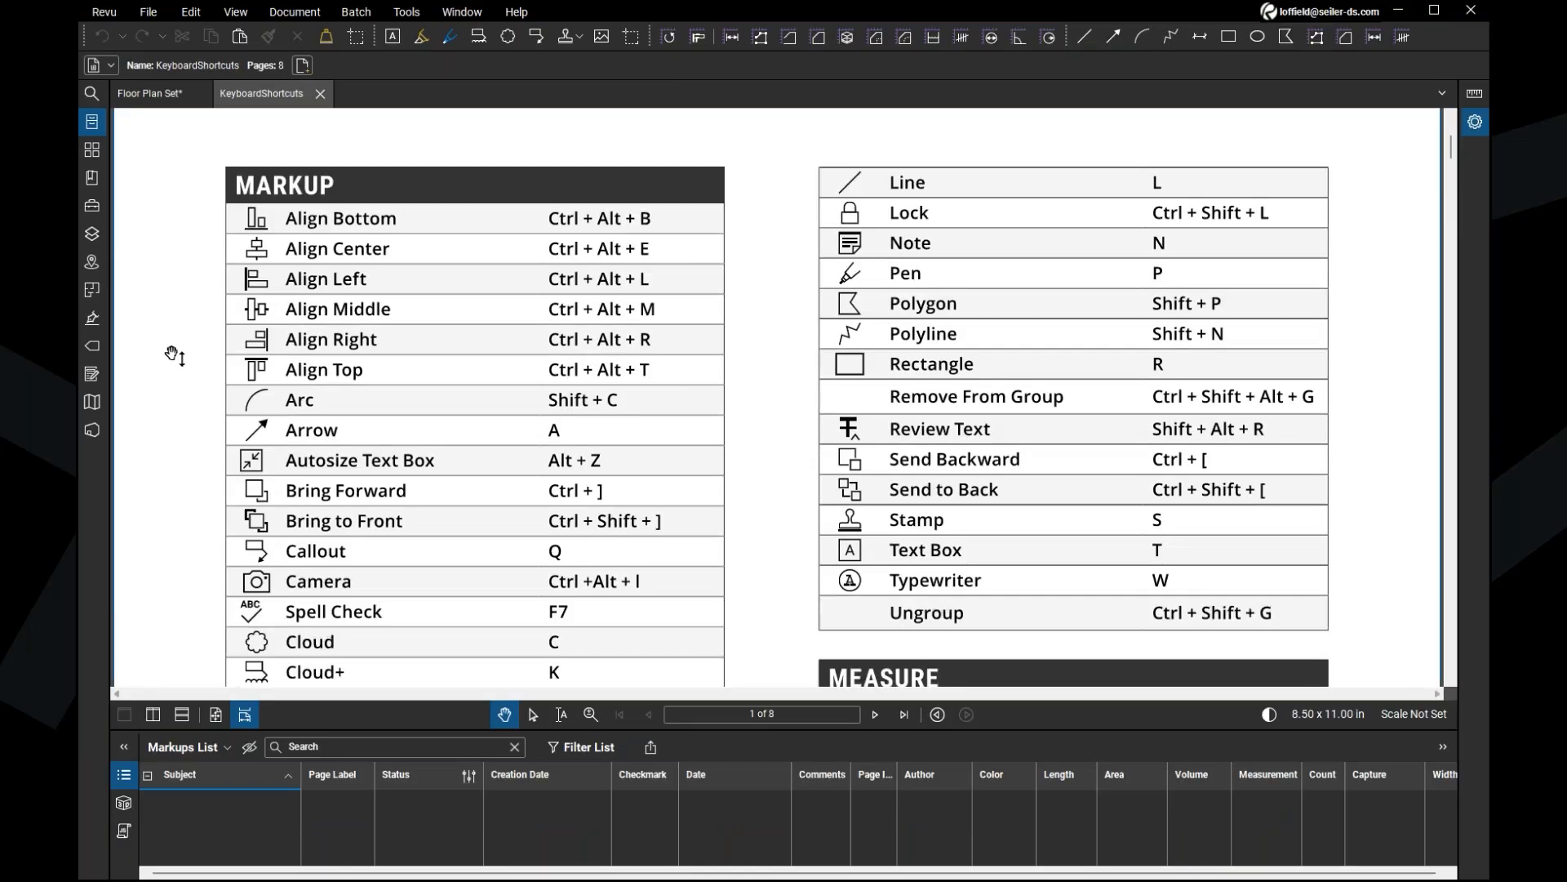
pyautogui.scroll(-2, 176, 356)
pyautogui.scroll(-1, 175, 359)
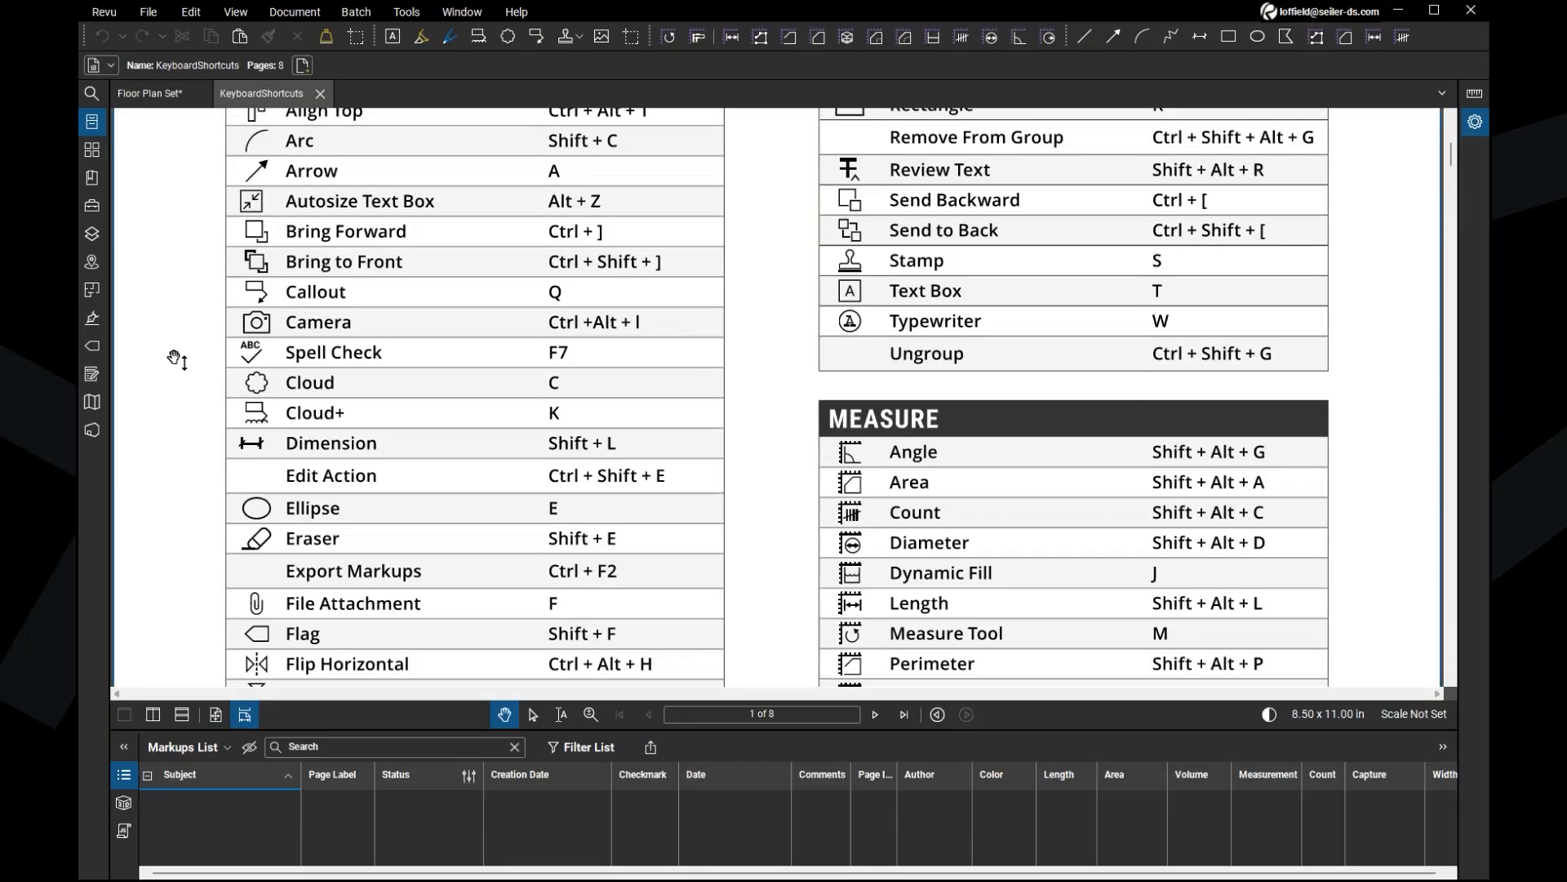
pyautogui.scroll(-1, 177, 358)
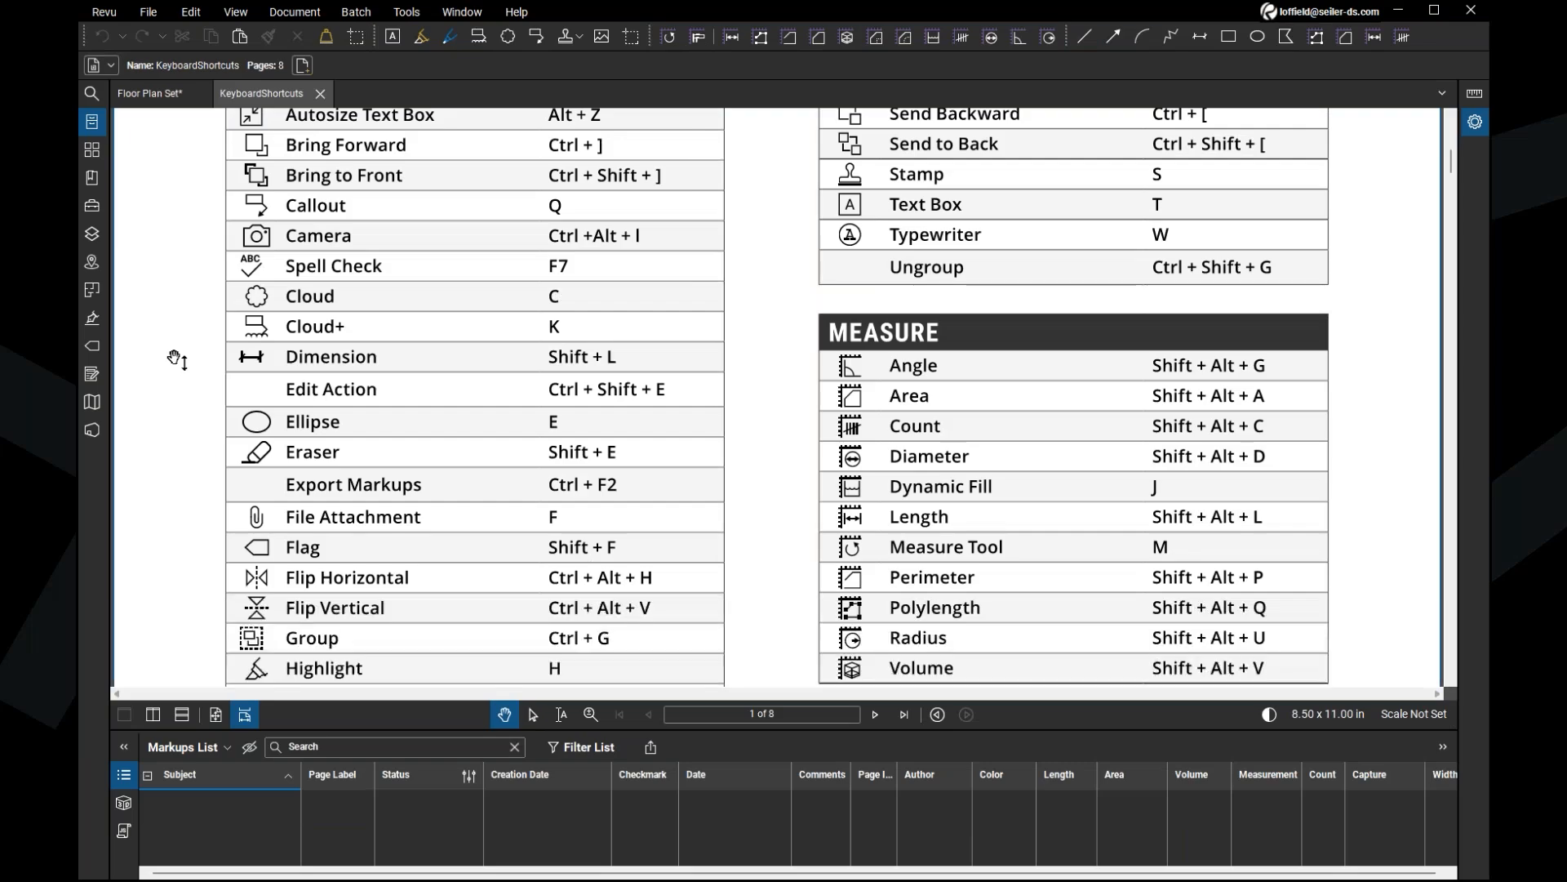
pyautogui.scroll(-1, 176, 357)
pyautogui.scroll(-2, 177, 359)
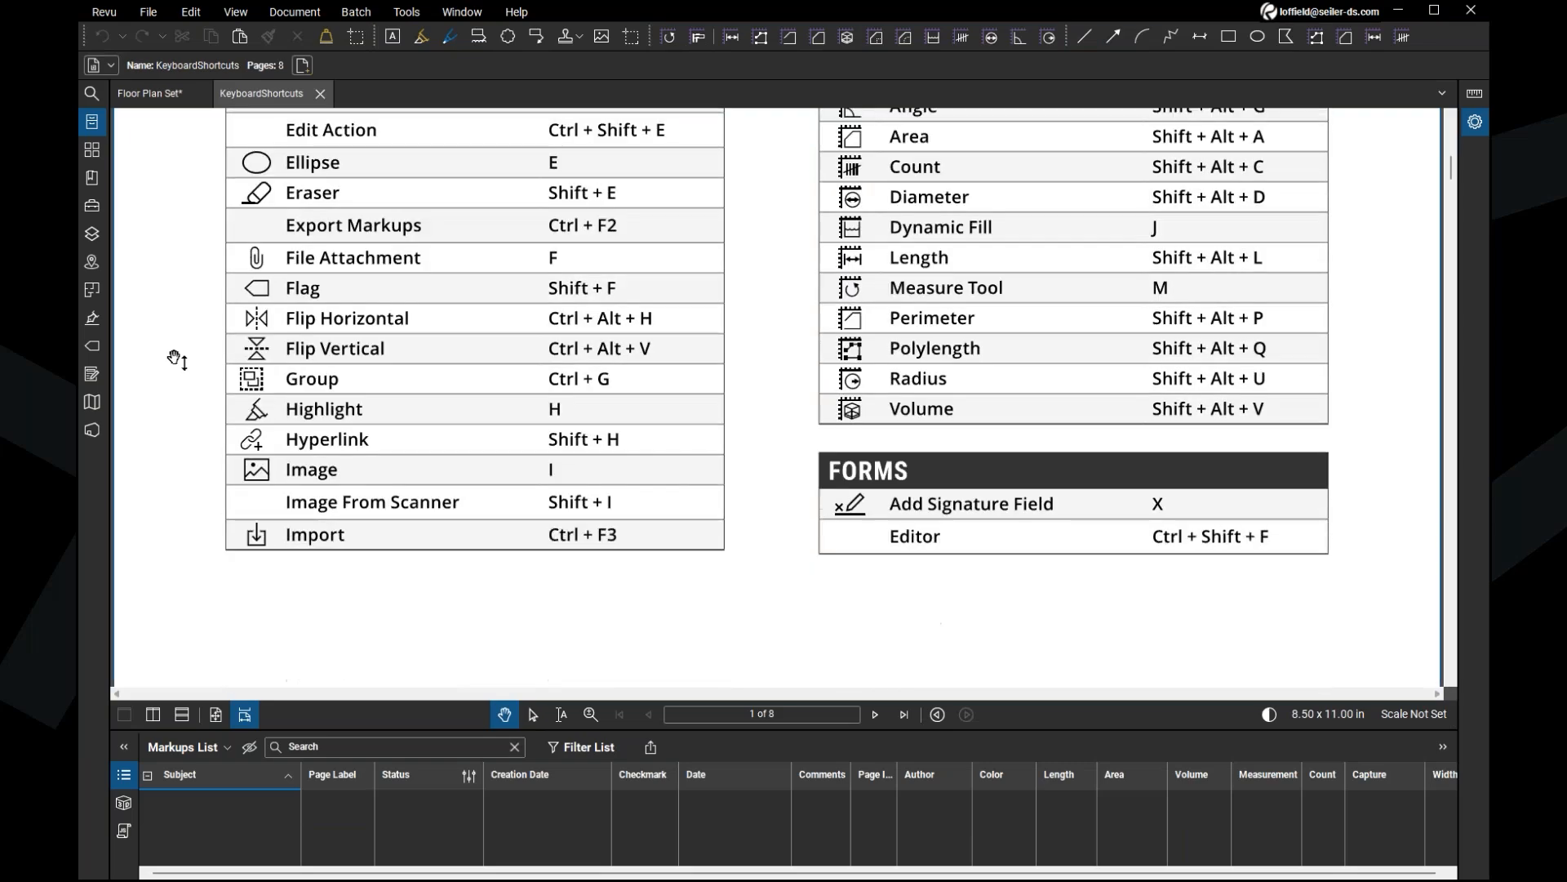
pyautogui.scroll(-10, 176, 359)
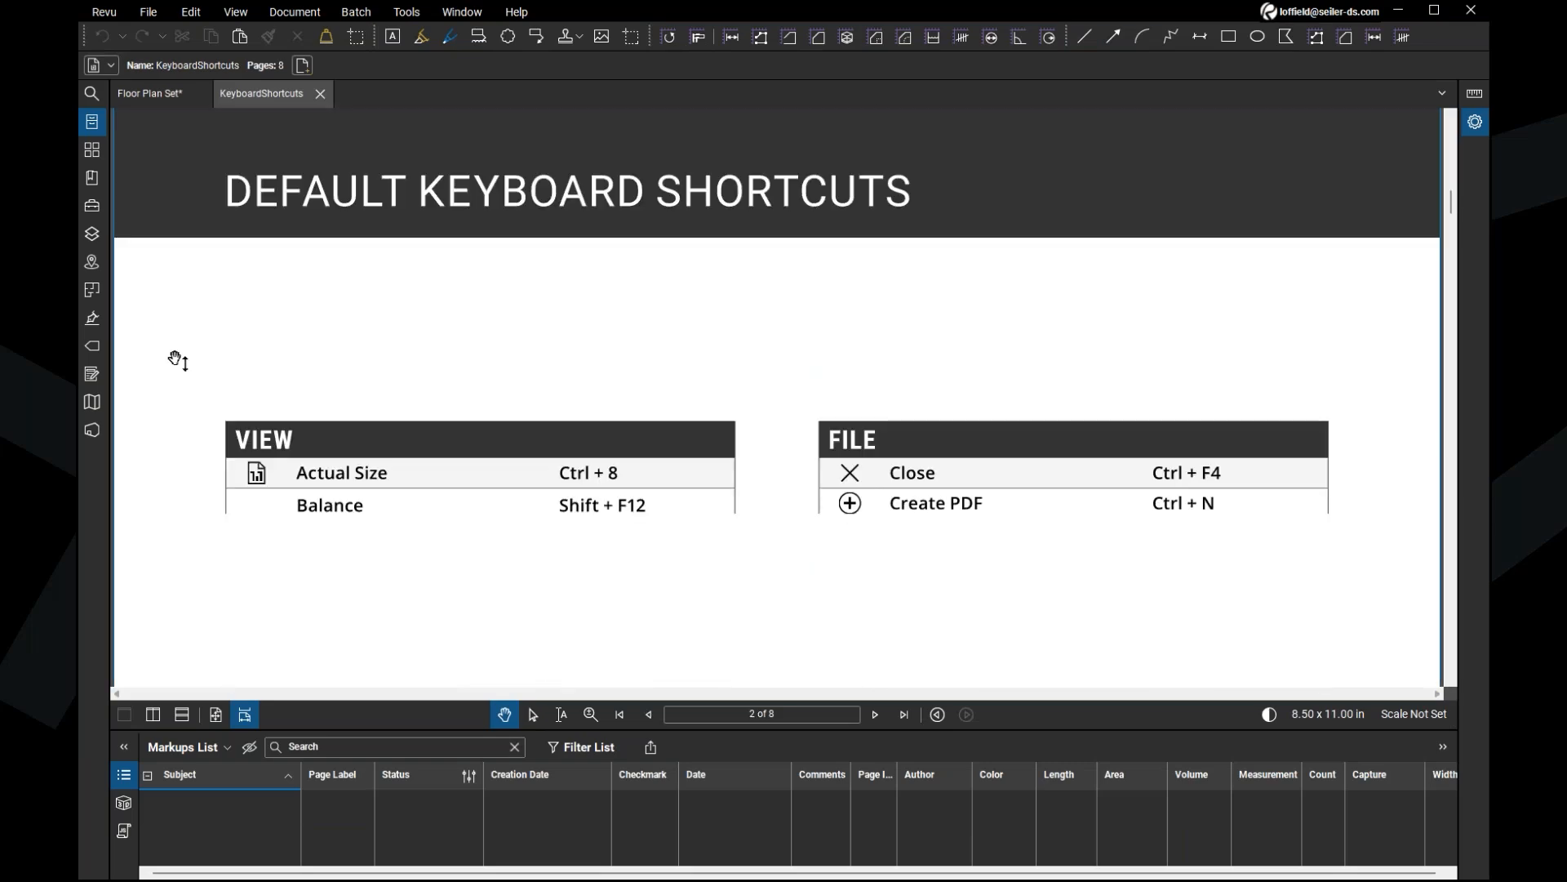
pyautogui.scroll(-2, 177, 359)
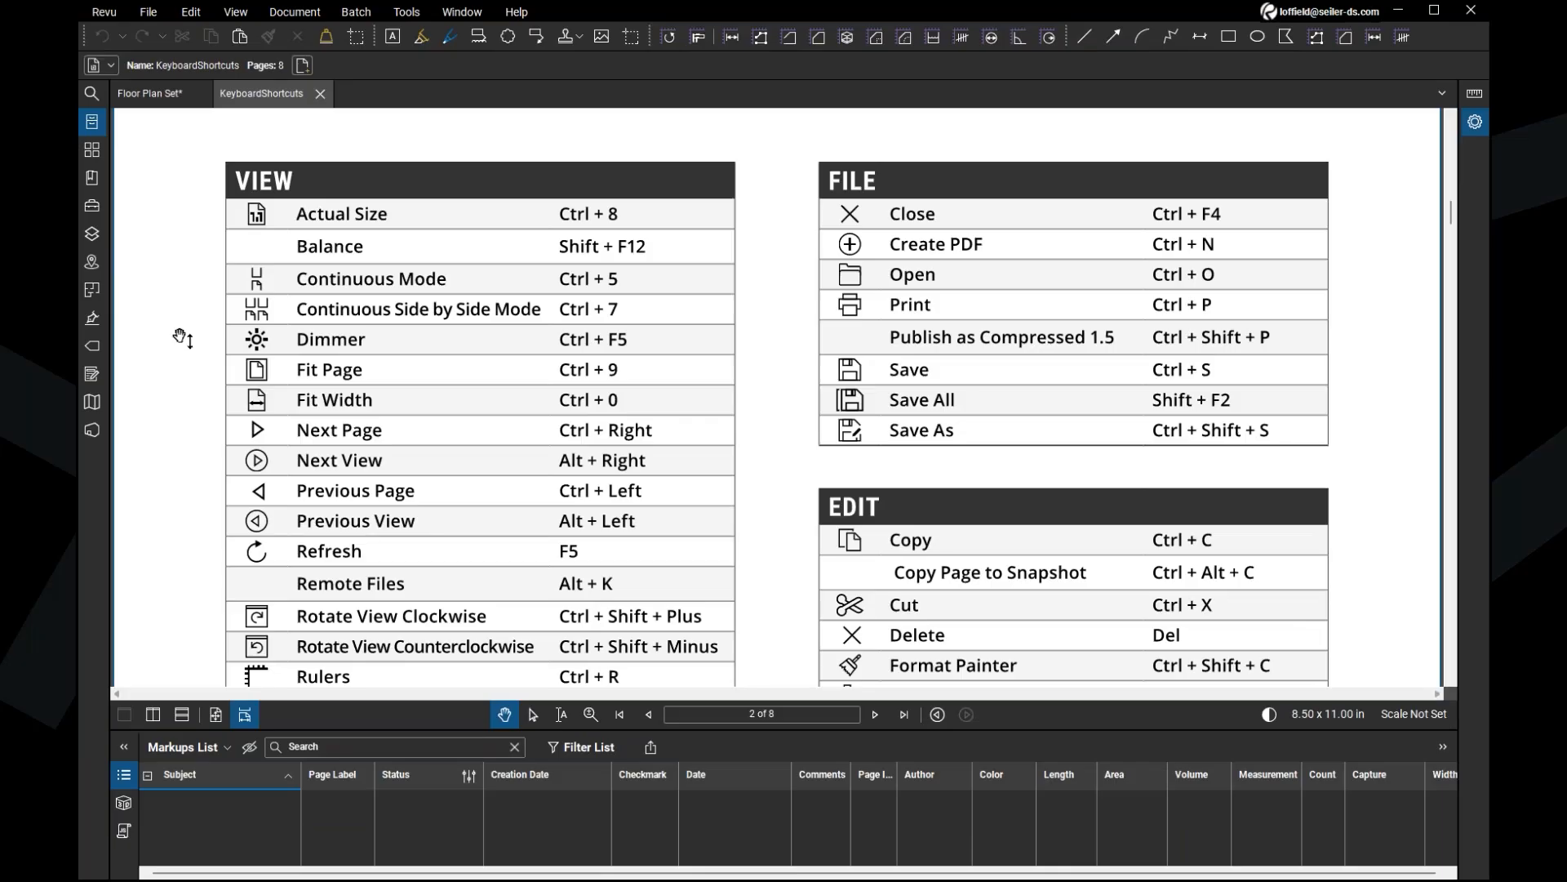
# Step: Finish reading the view and edit shortcuts, and close the Keyboard Shortcuts Guide to return to the Floor Plan Set
pyautogui.scroll(-3, 181, 338)
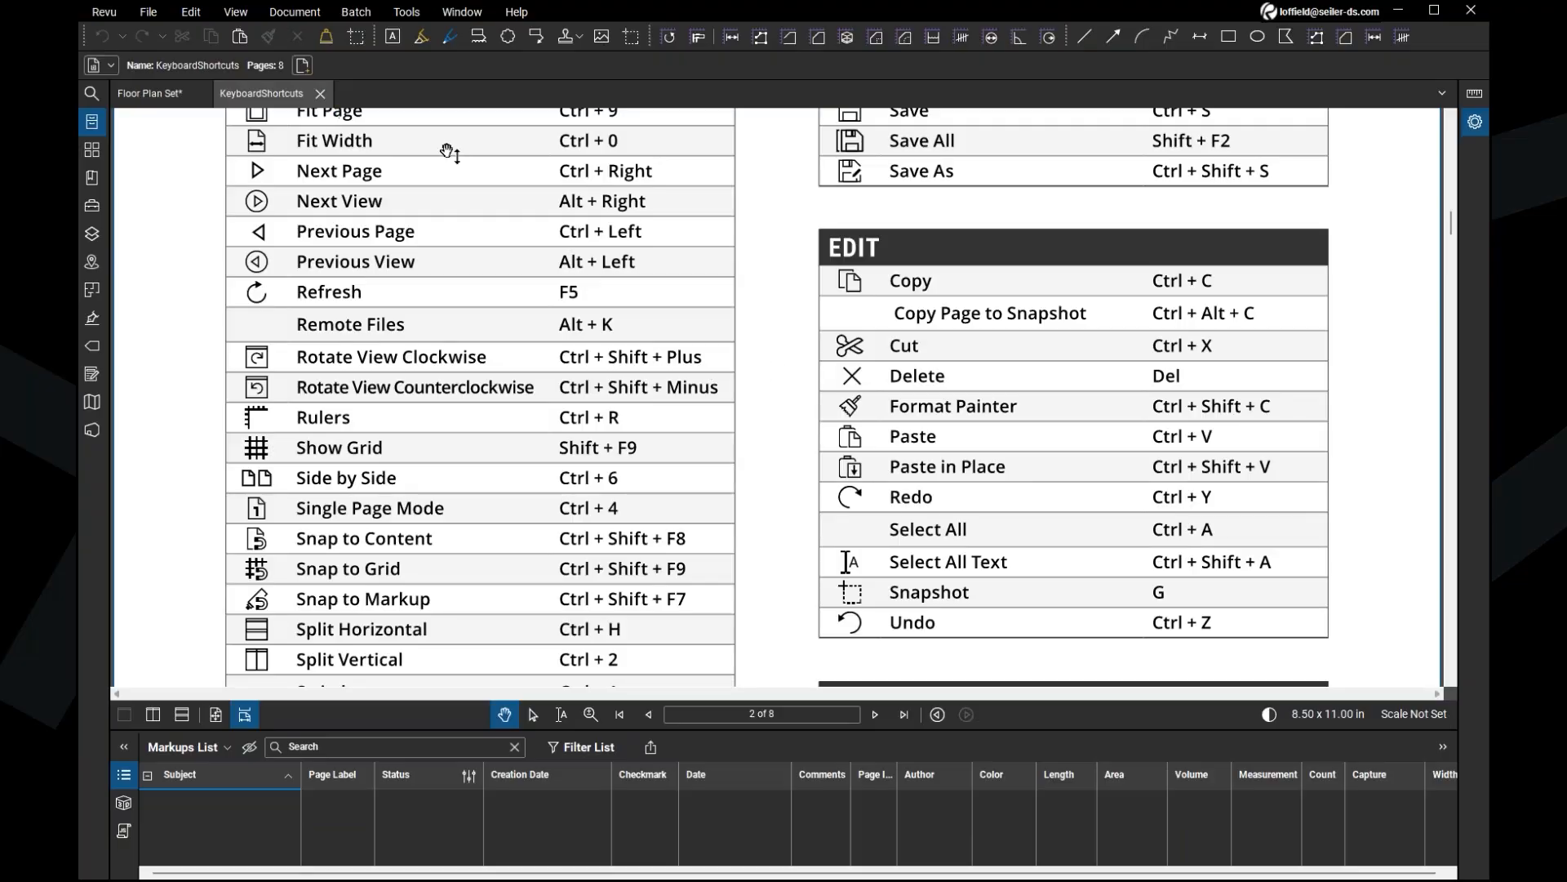
pyautogui.click(321, 94)
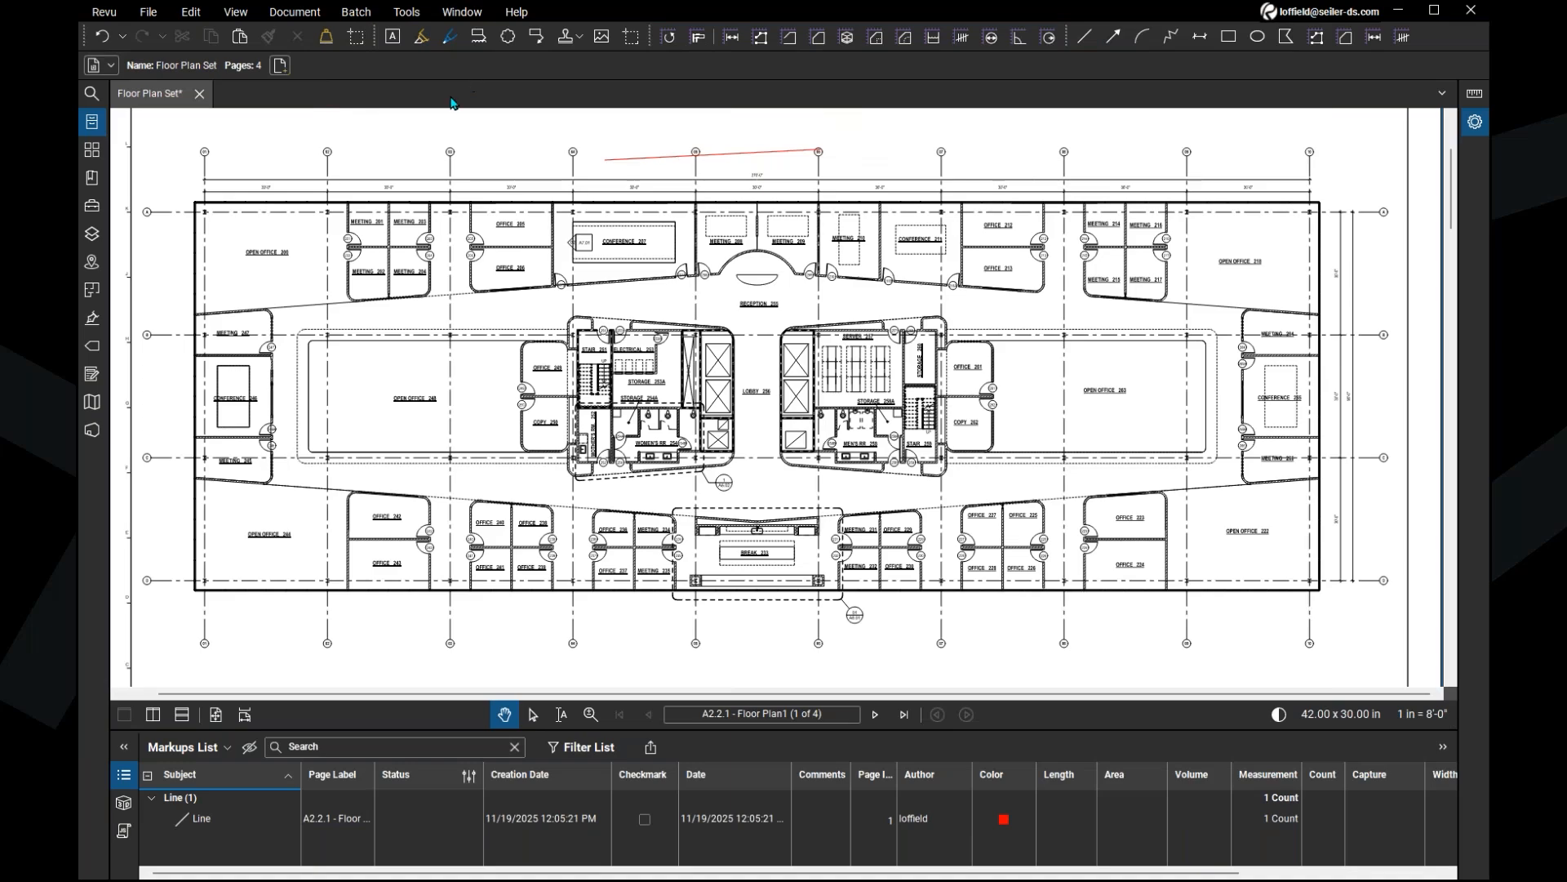
# Step: Examine the available markup tools and their single-key shortcuts, including the shortcut for the Cloud tool
pyautogui.click(409, 18)
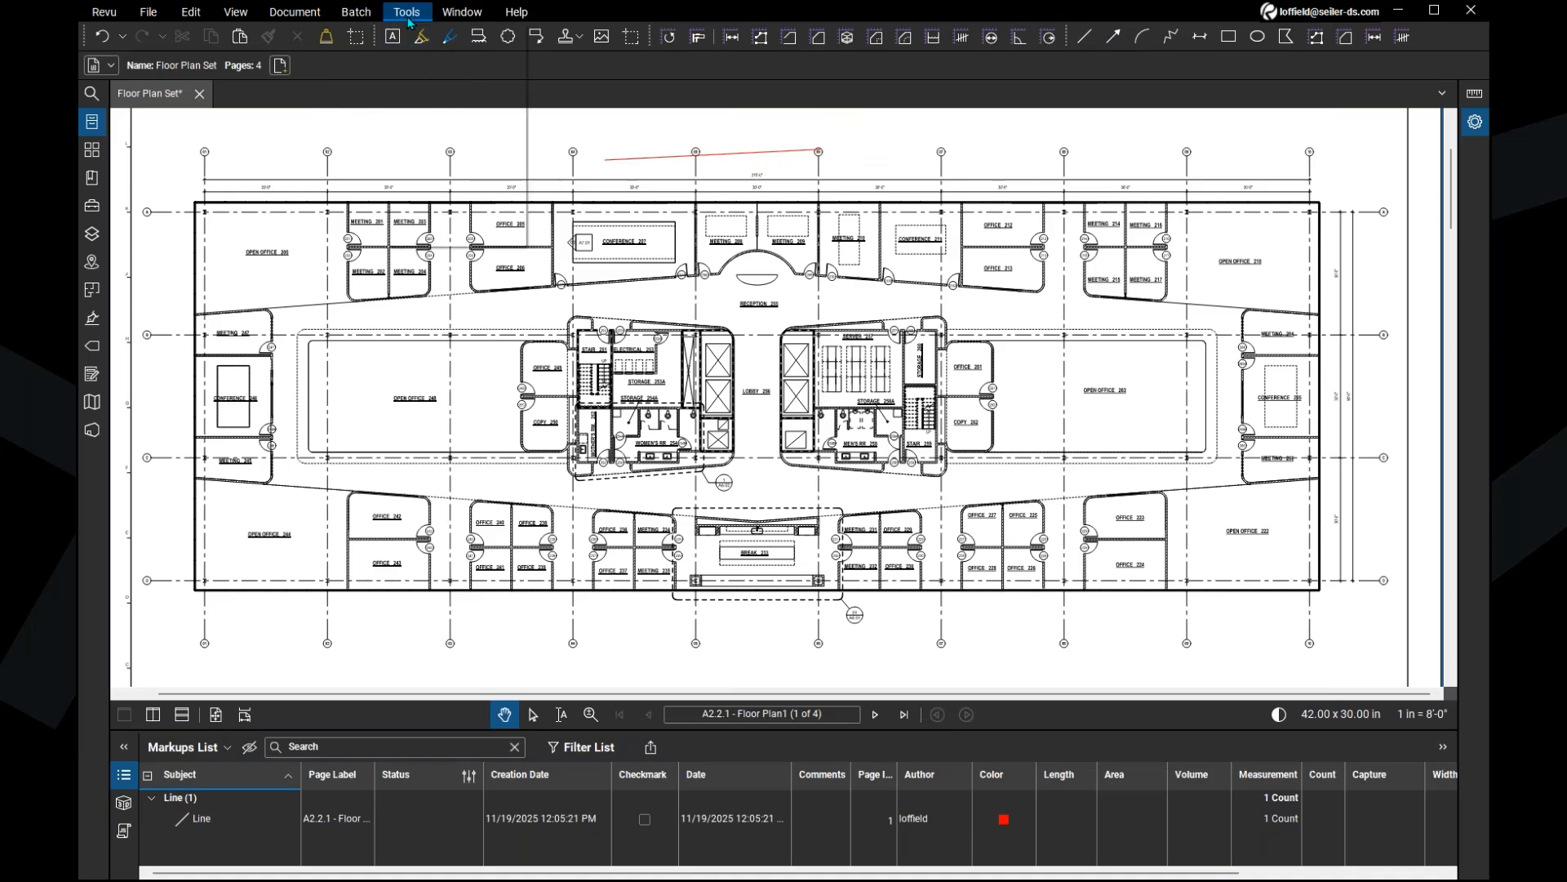
pyautogui.moveTo(457, 32)
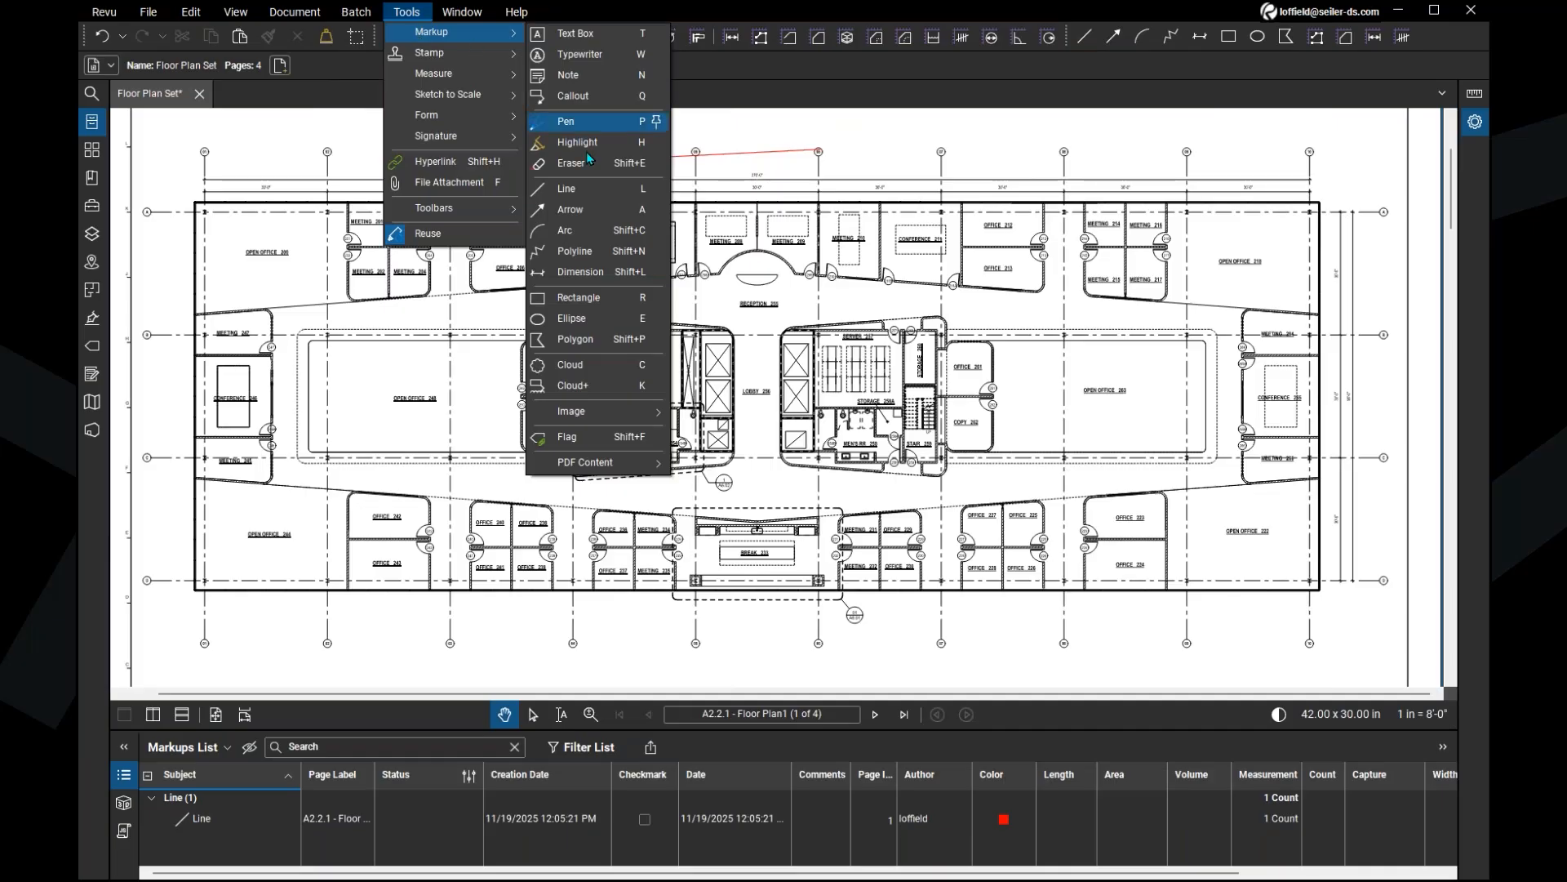
pyautogui.click(630, 198)
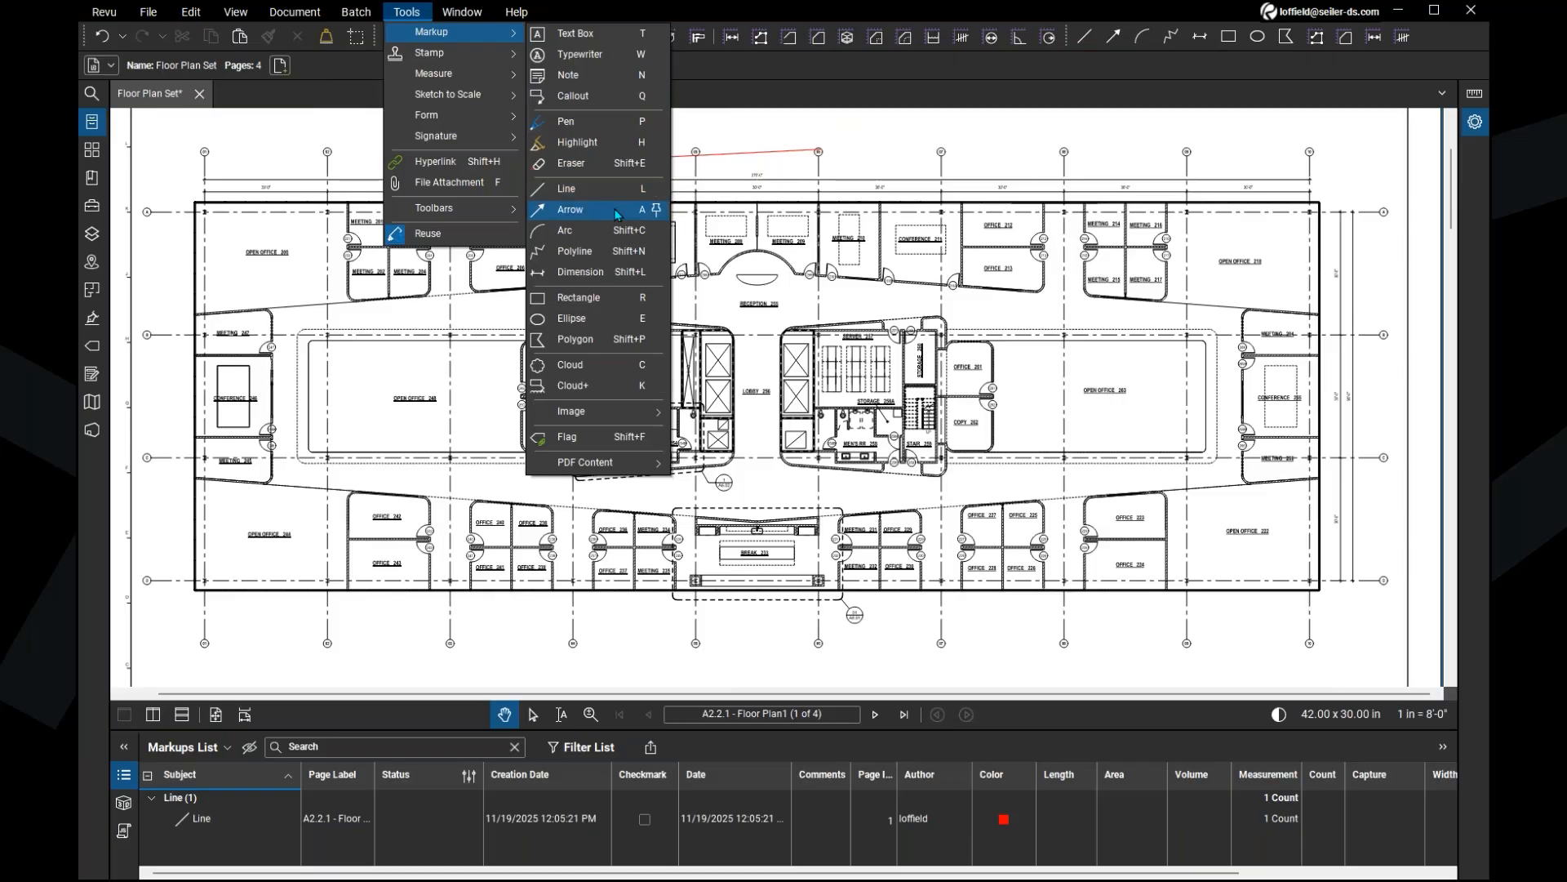
pyautogui.click(737, 89)
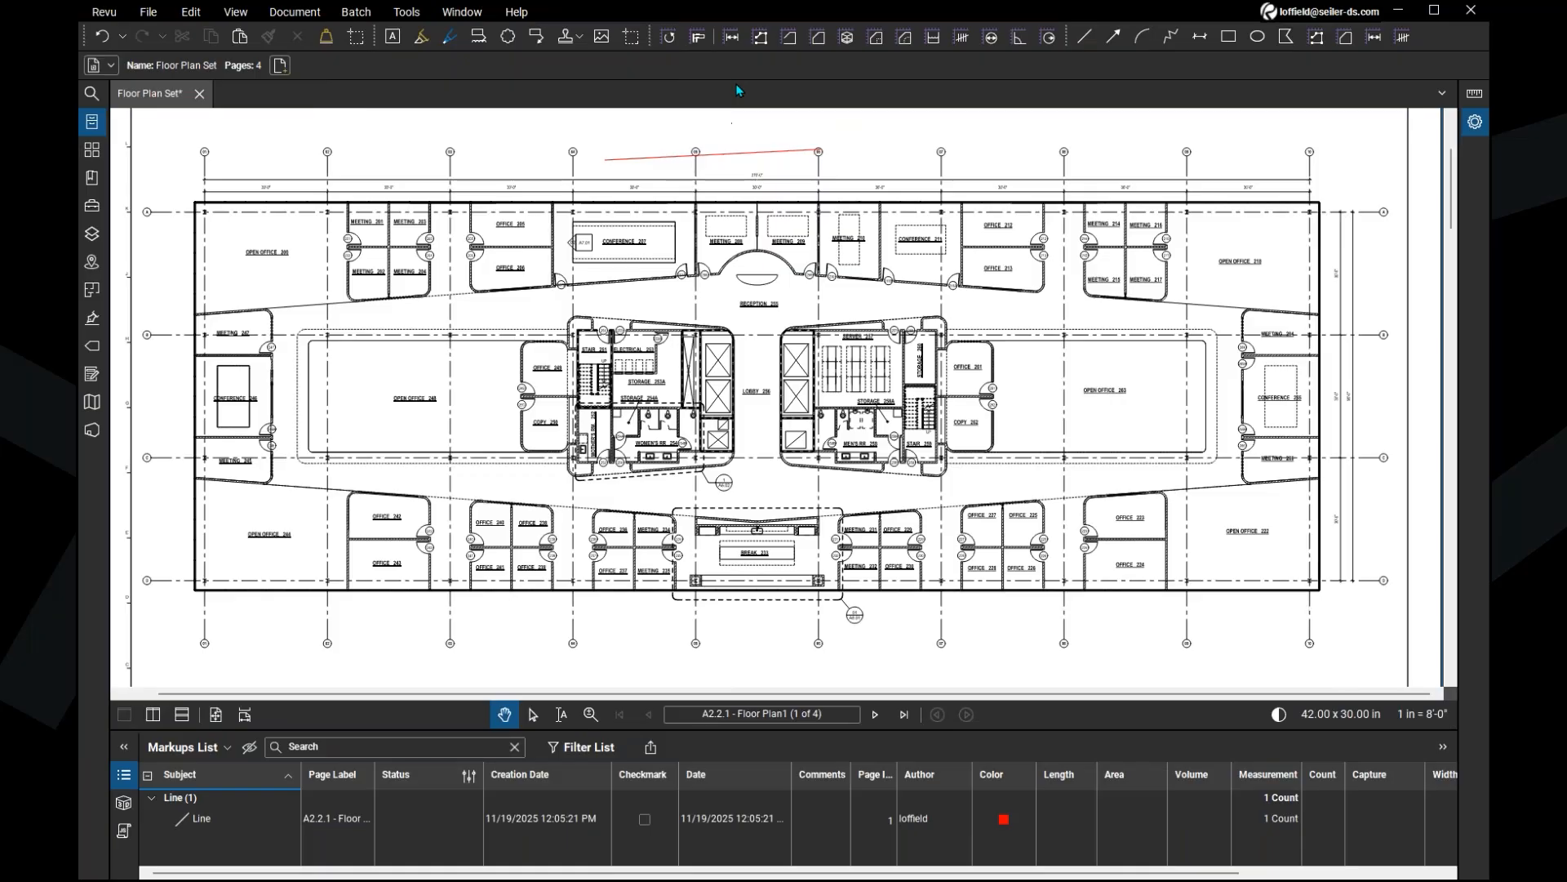
pyautogui.click(506, 41)
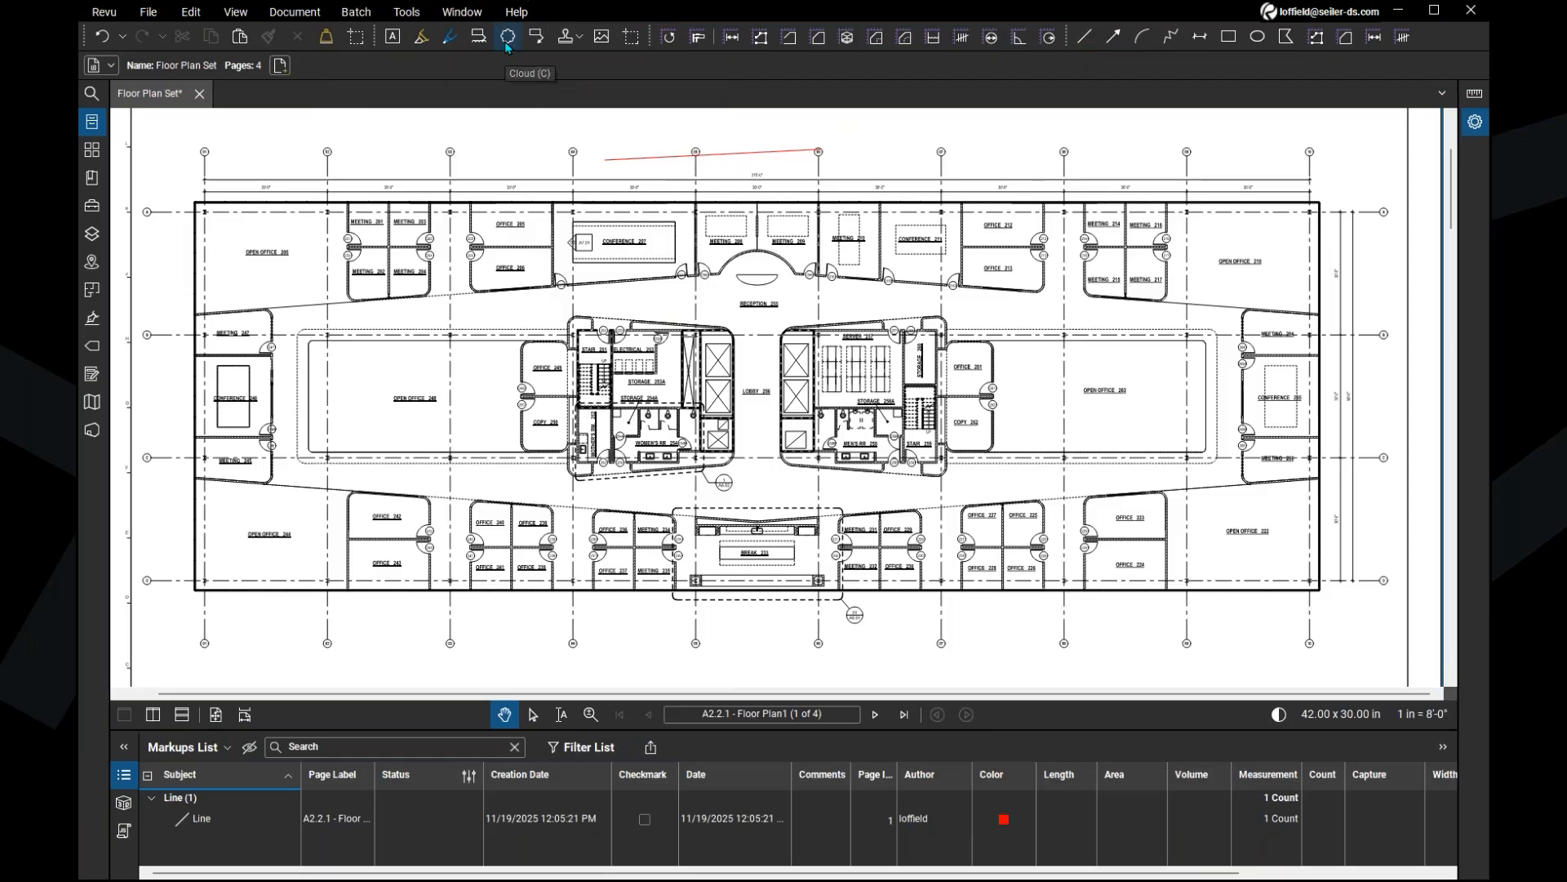
pyautogui.click(507, 45)
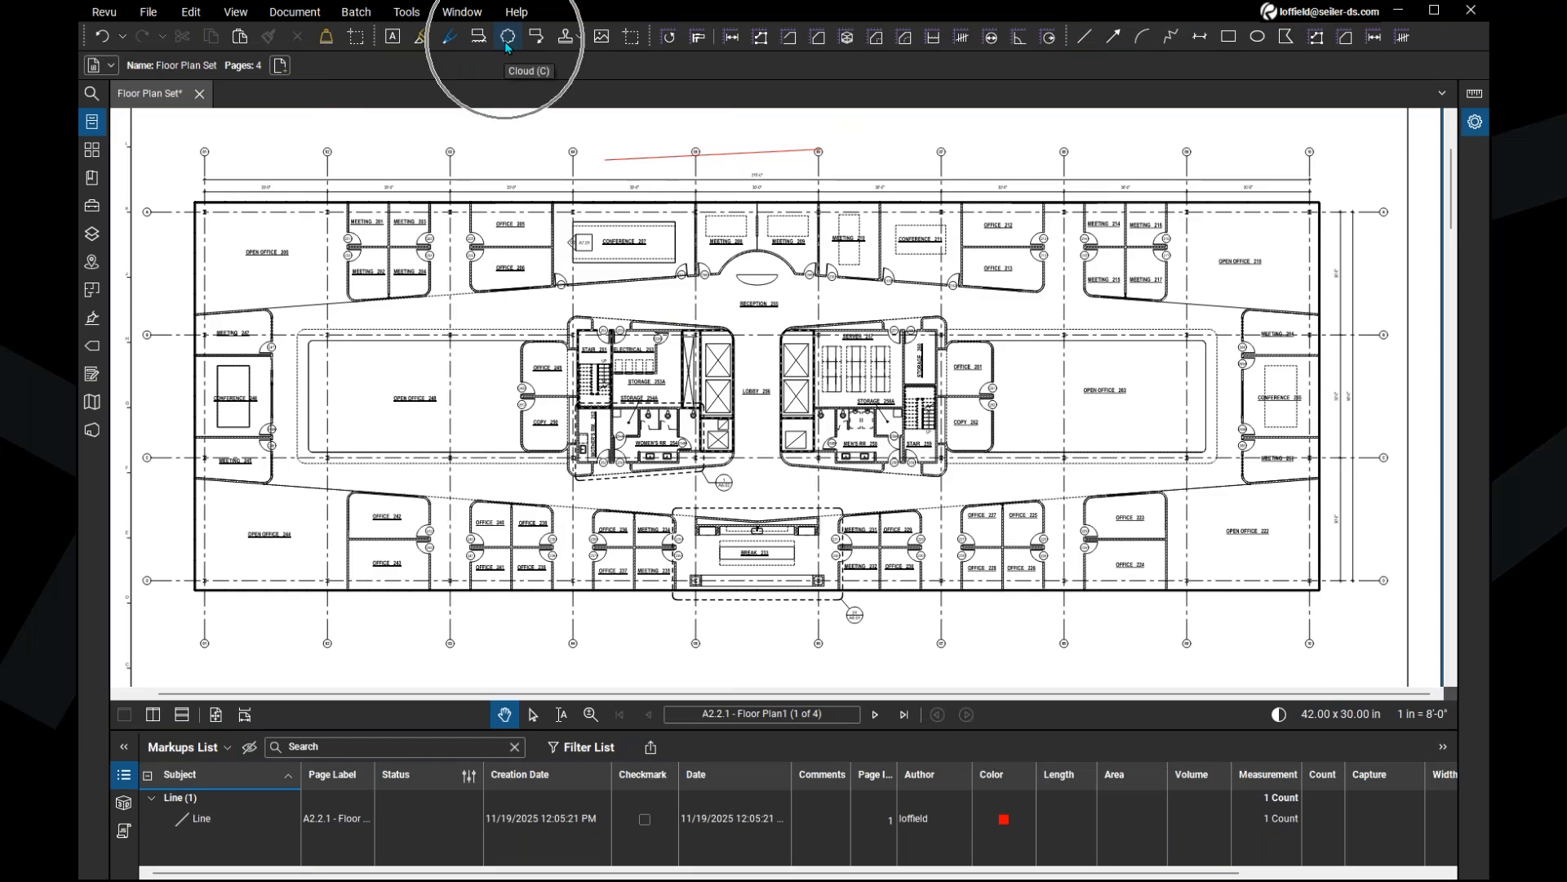
pyautogui.click(506, 45)
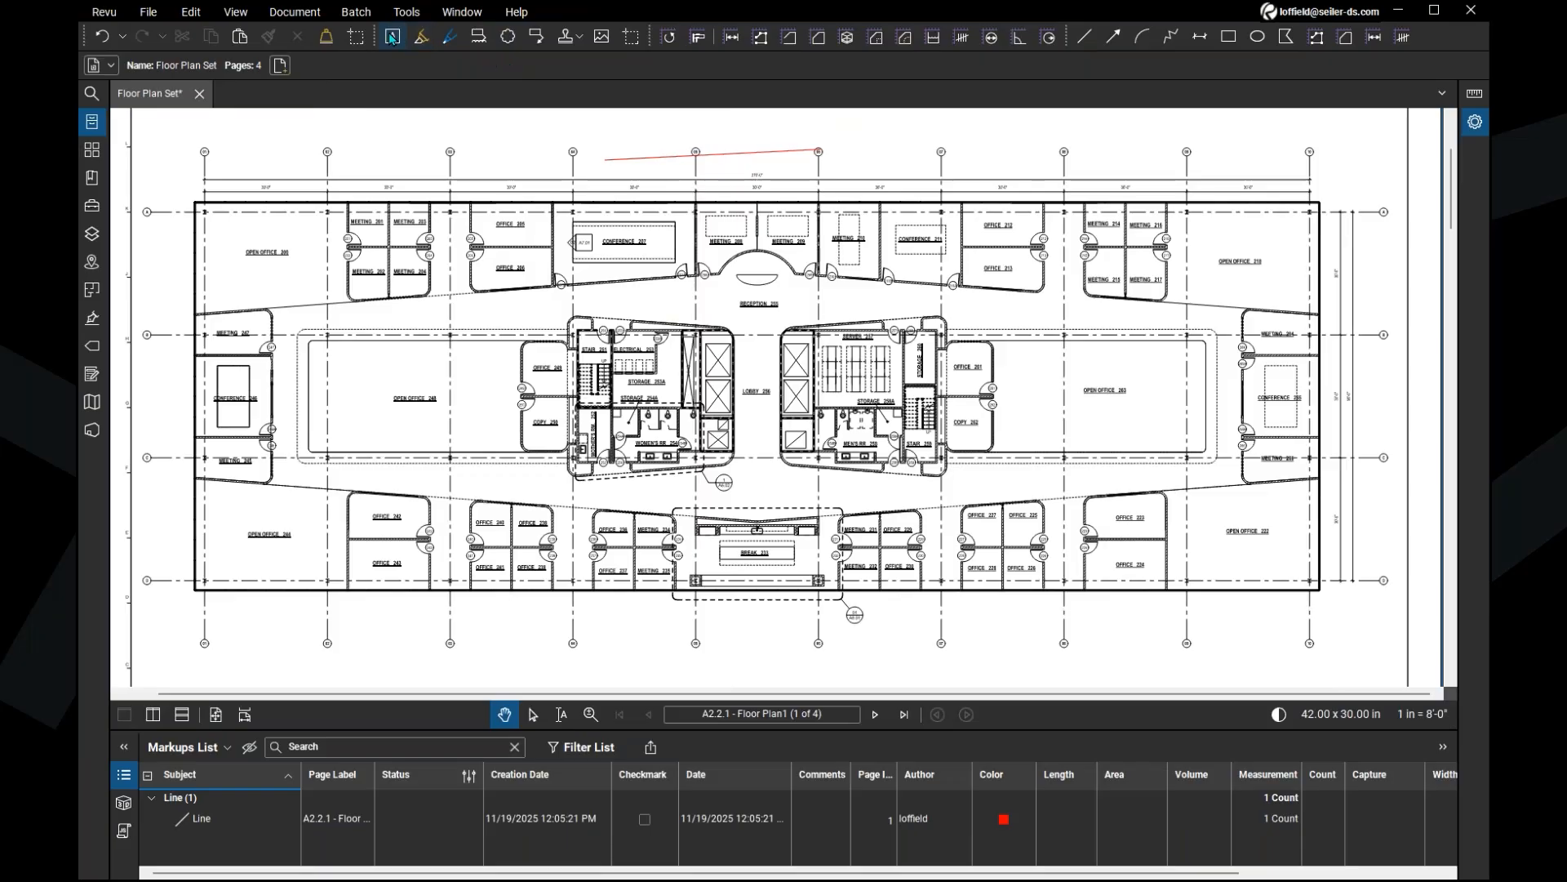
# Step: Place the Revised stamp in the blank area below the floor plan, just above the title block
pyautogui.click(405, 12)
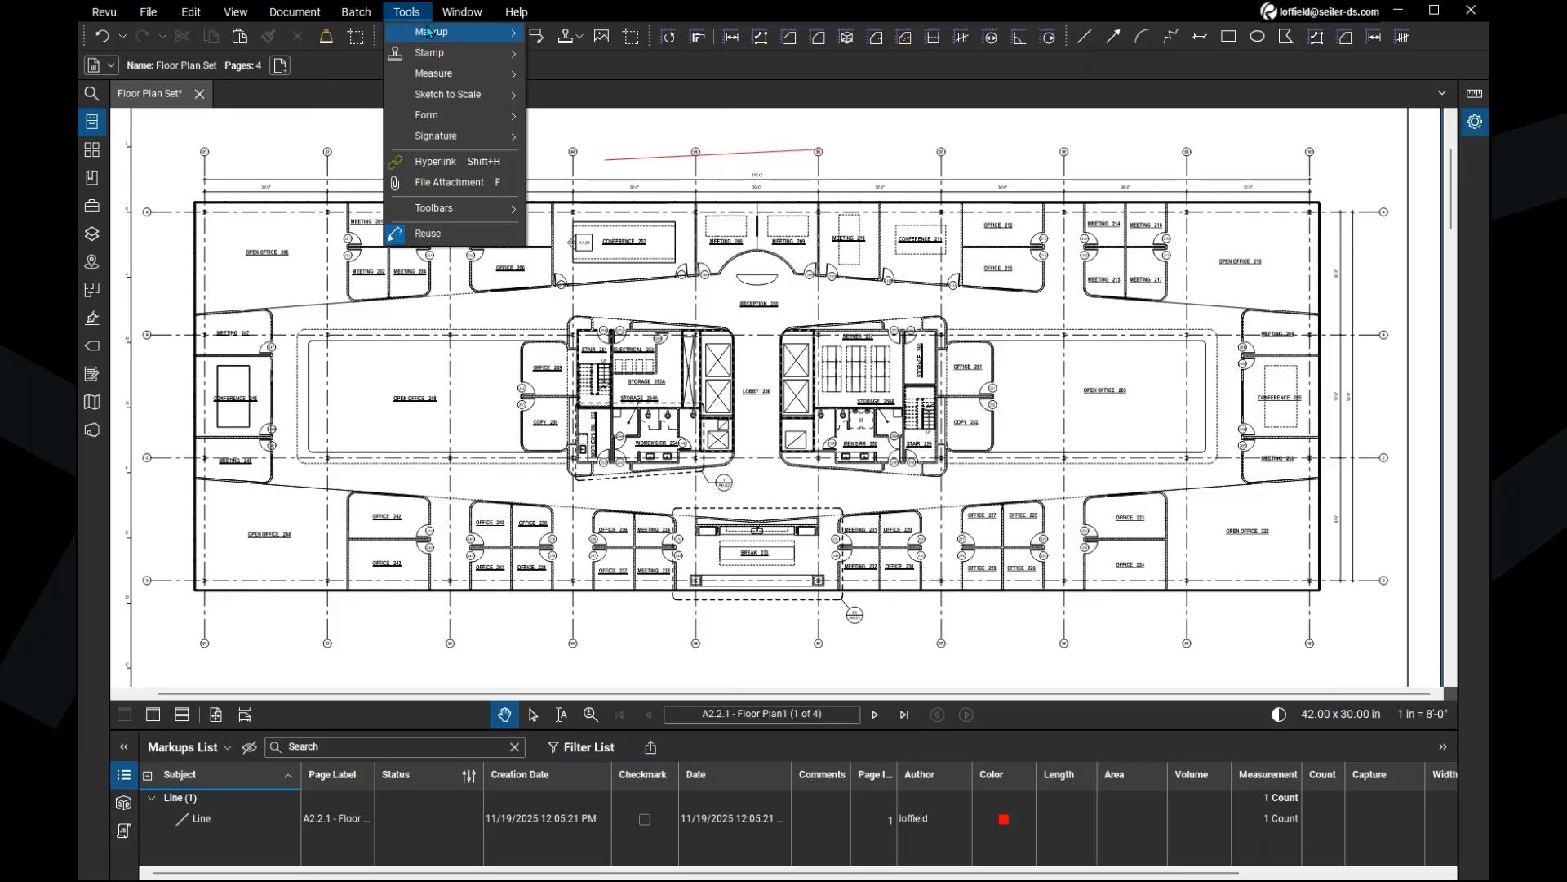
pyautogui.moveTo(431, 33)
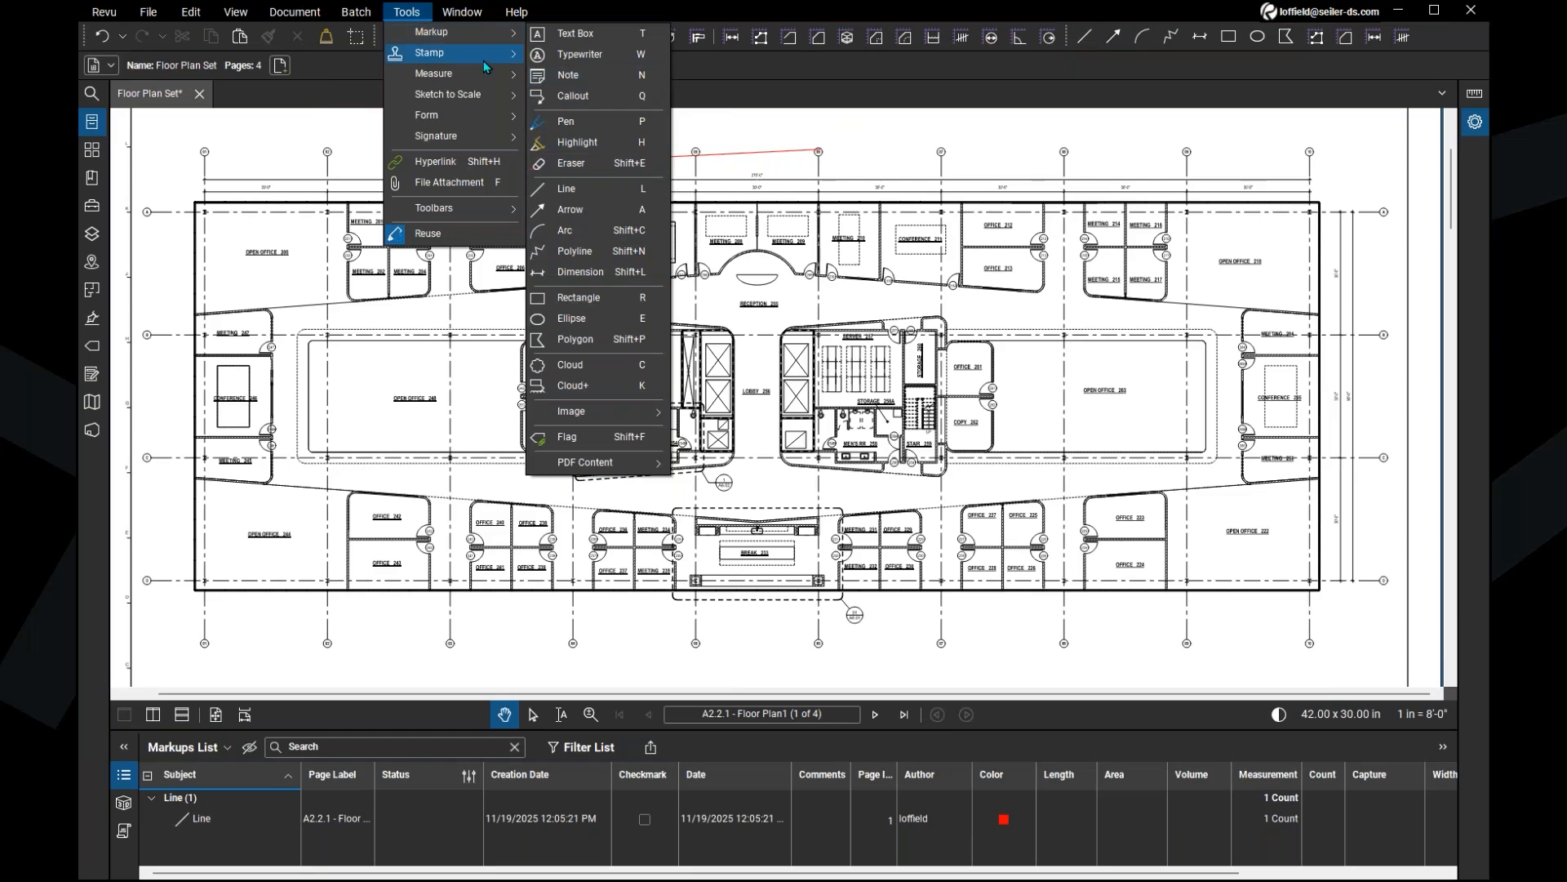
pyautogui.moveTo(482, 58)
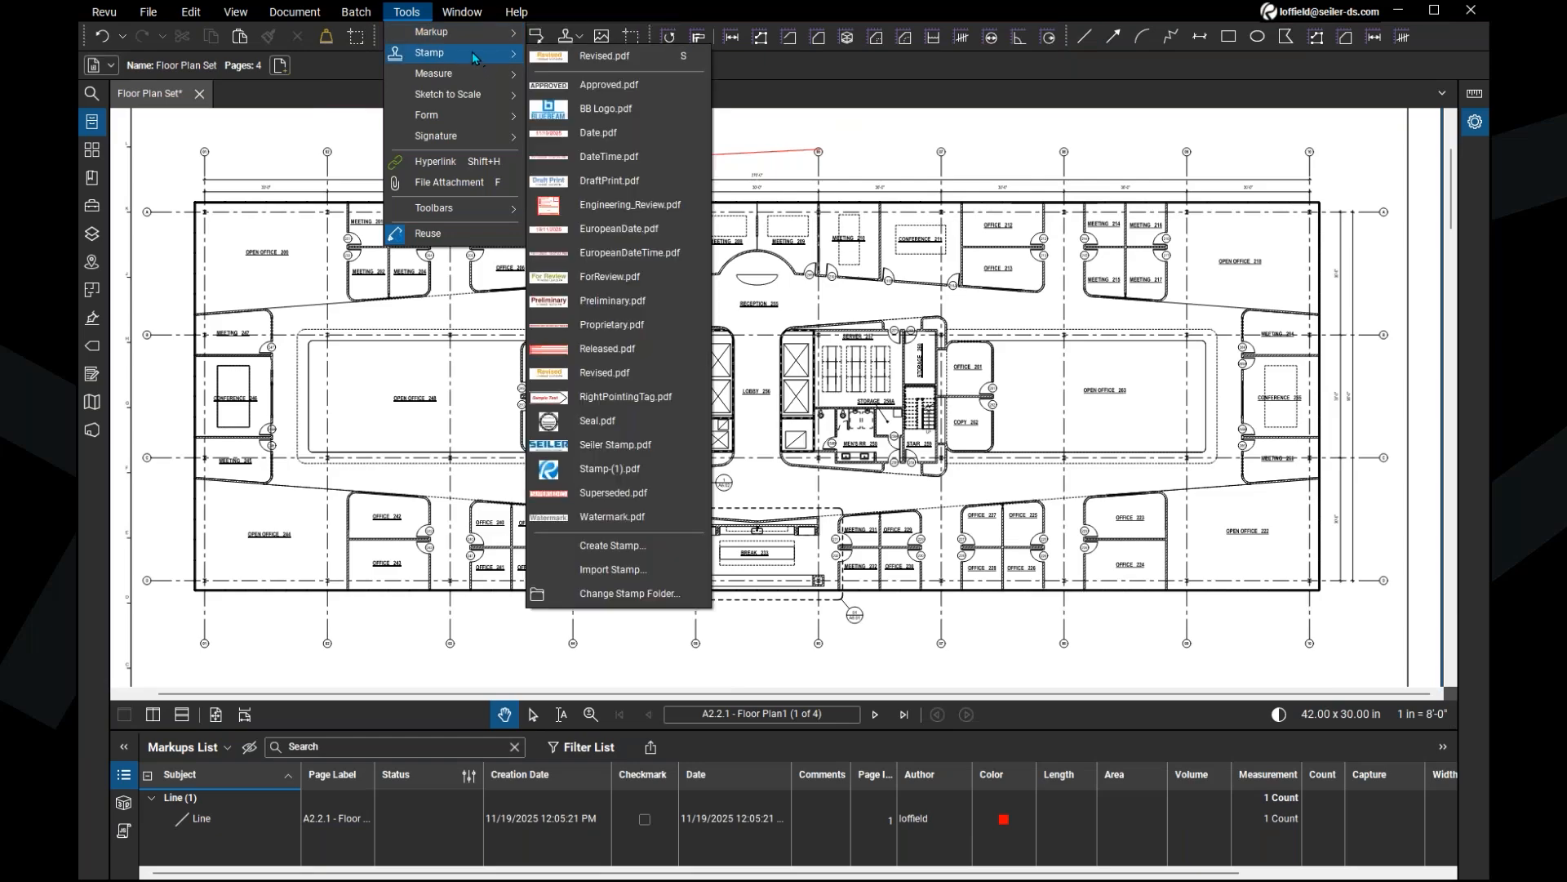
pyautogui.press('ctrl')
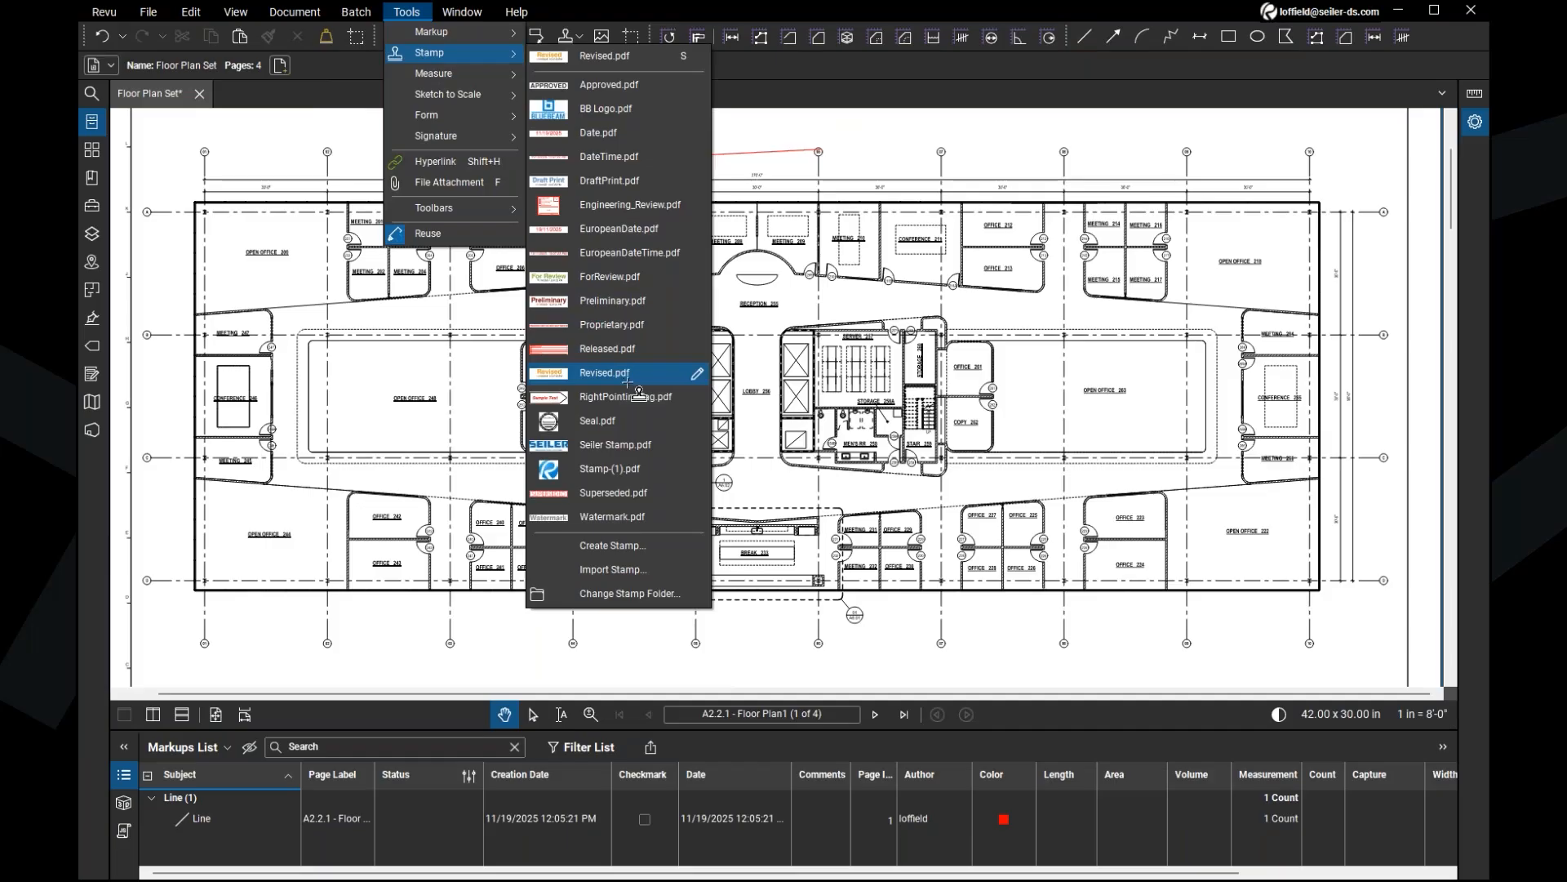
pyautogui.click(625, 380)
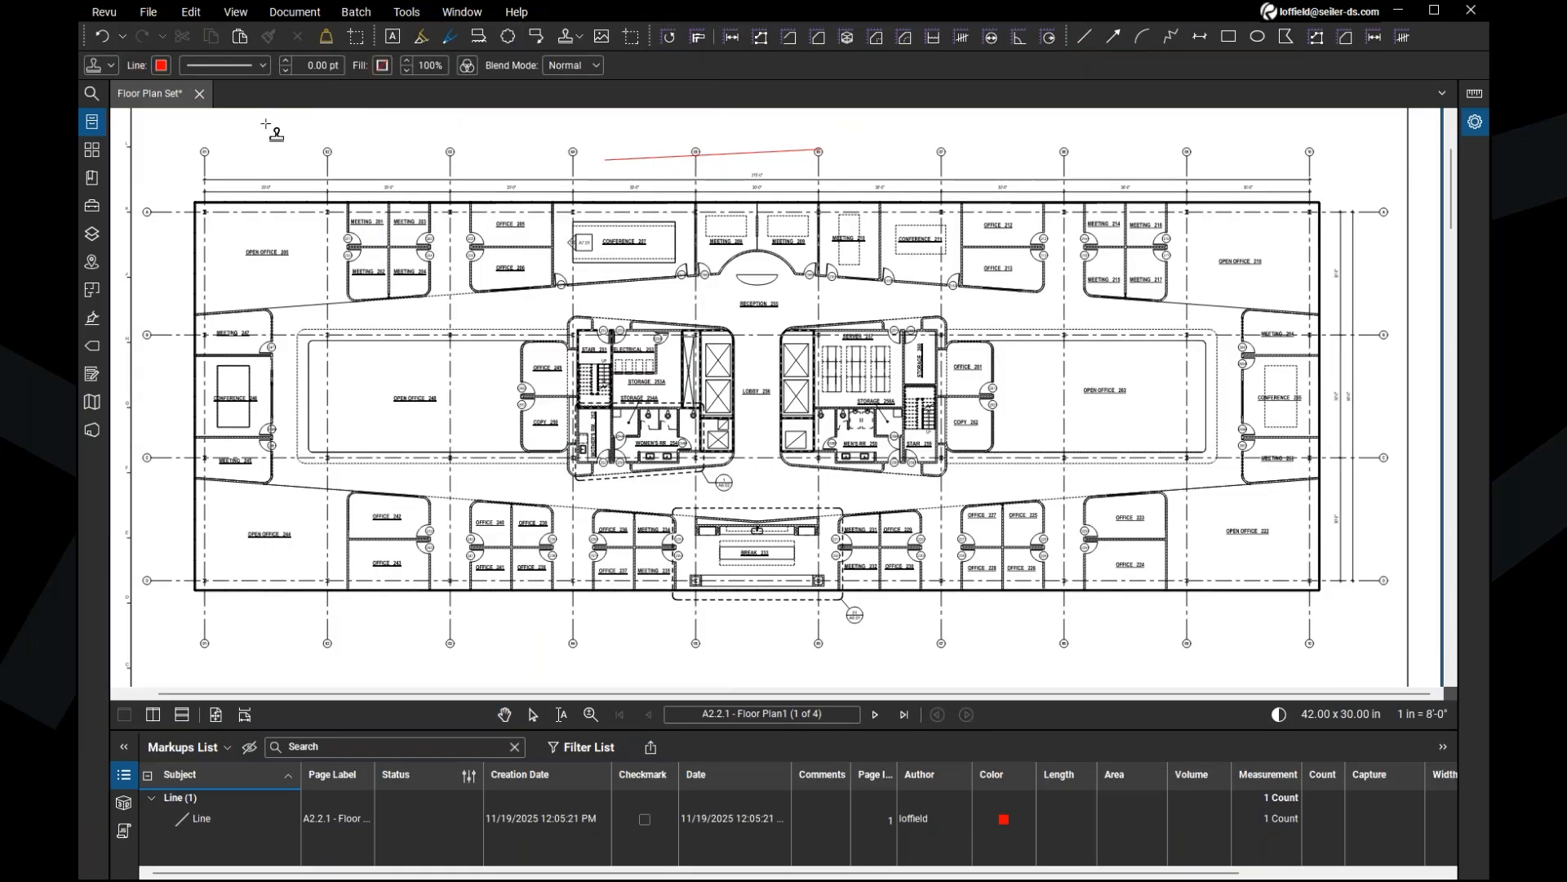
pyautogui.scroll(2, 269, 134)
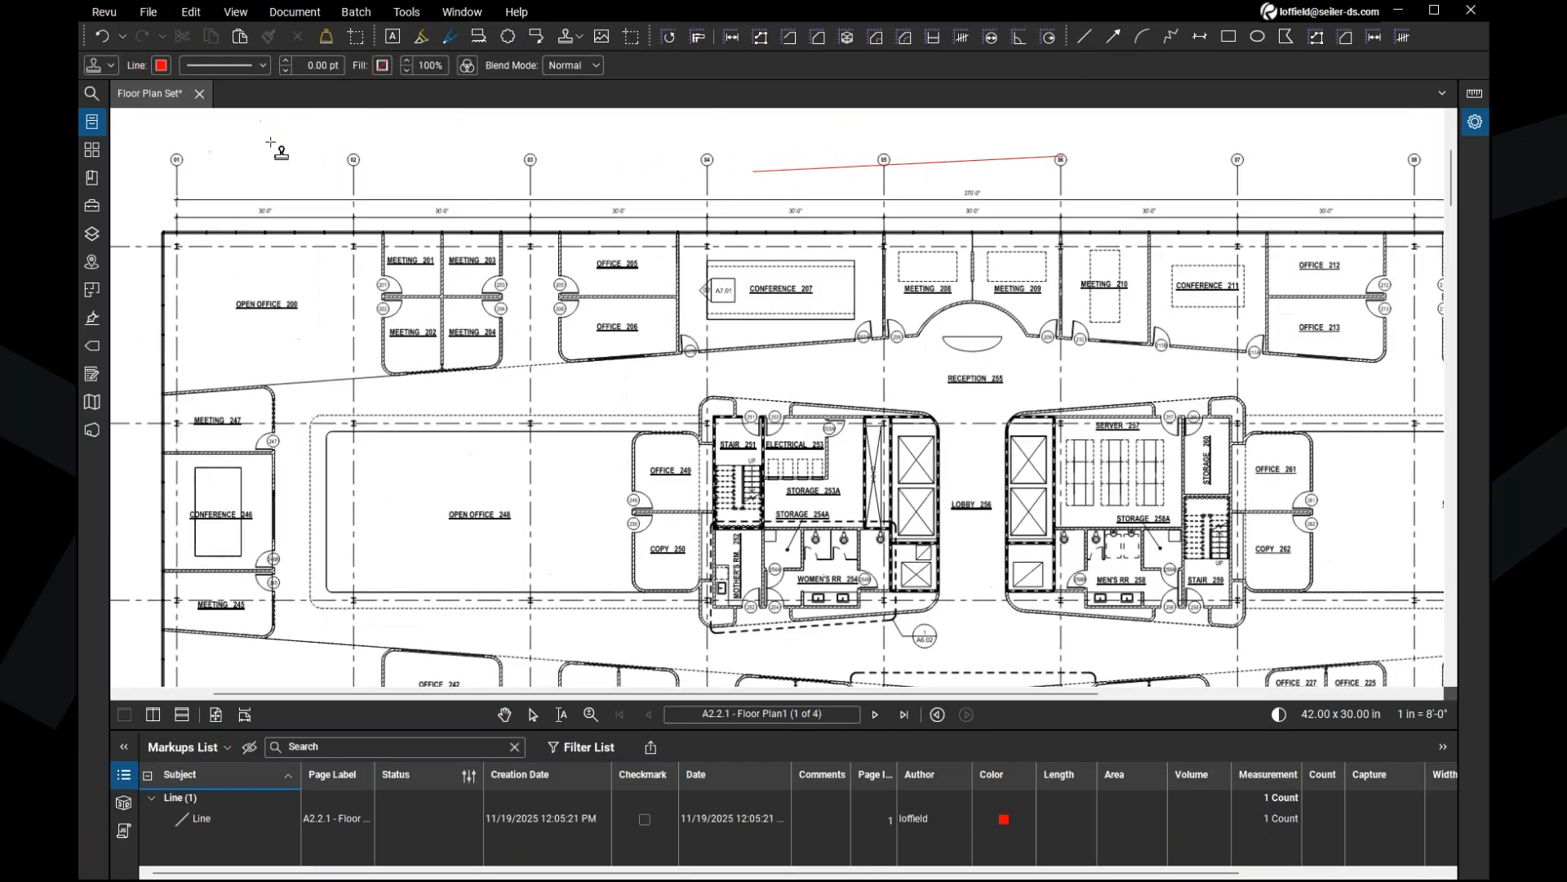
pyautogui.scroll(-3, 271, 143)
pyautogui.moveTo(308, 451); pyautogui.dragTo(472, 494)
pyautogui.scroll(4, 384, 488)
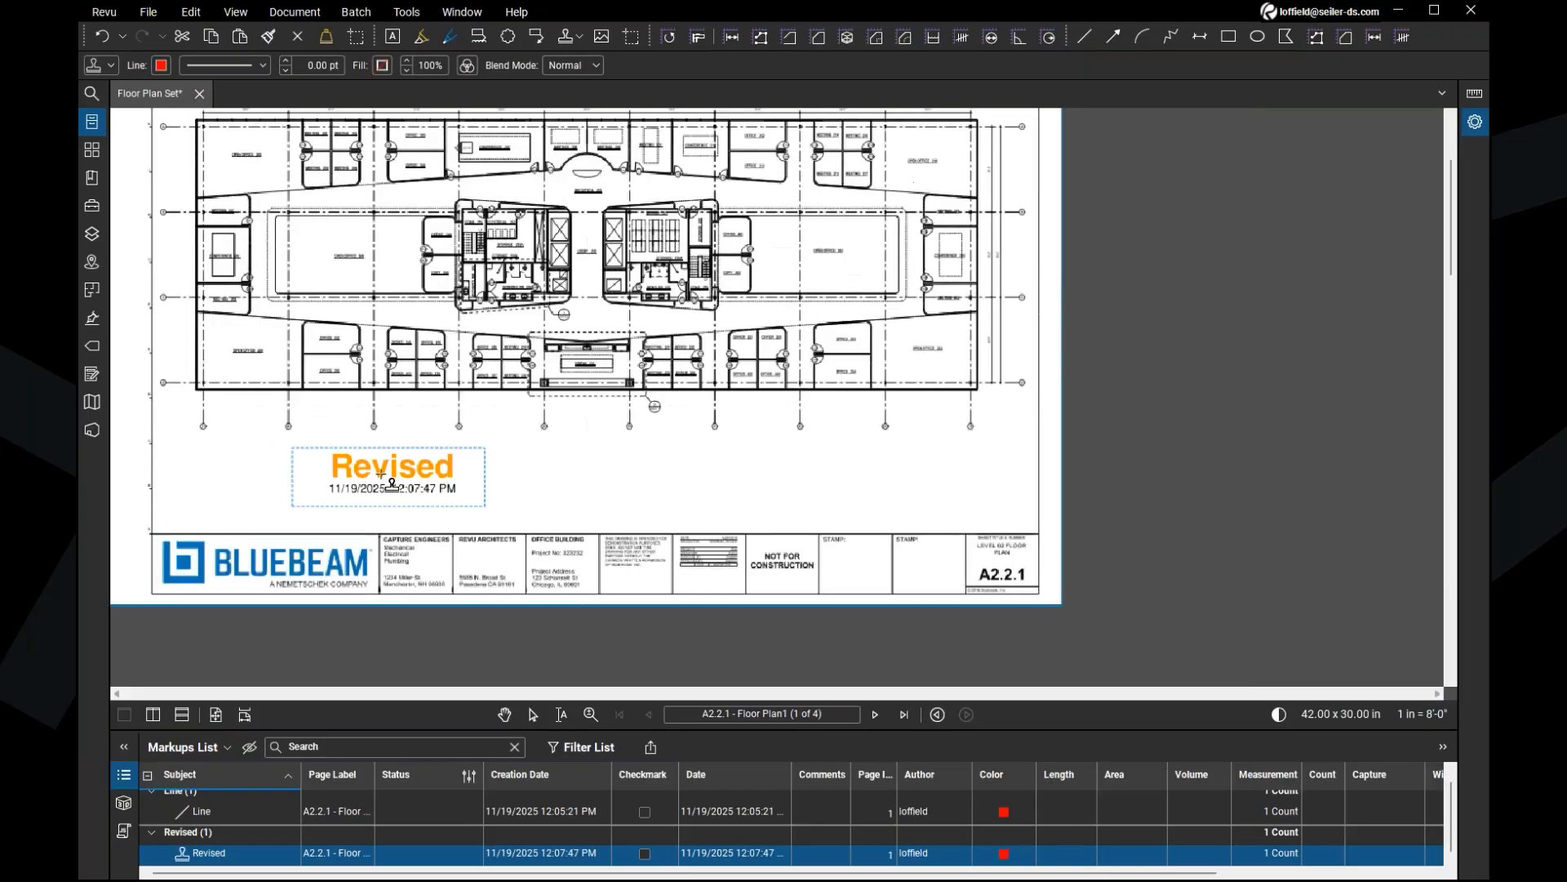
pyautogui.press('Escape')
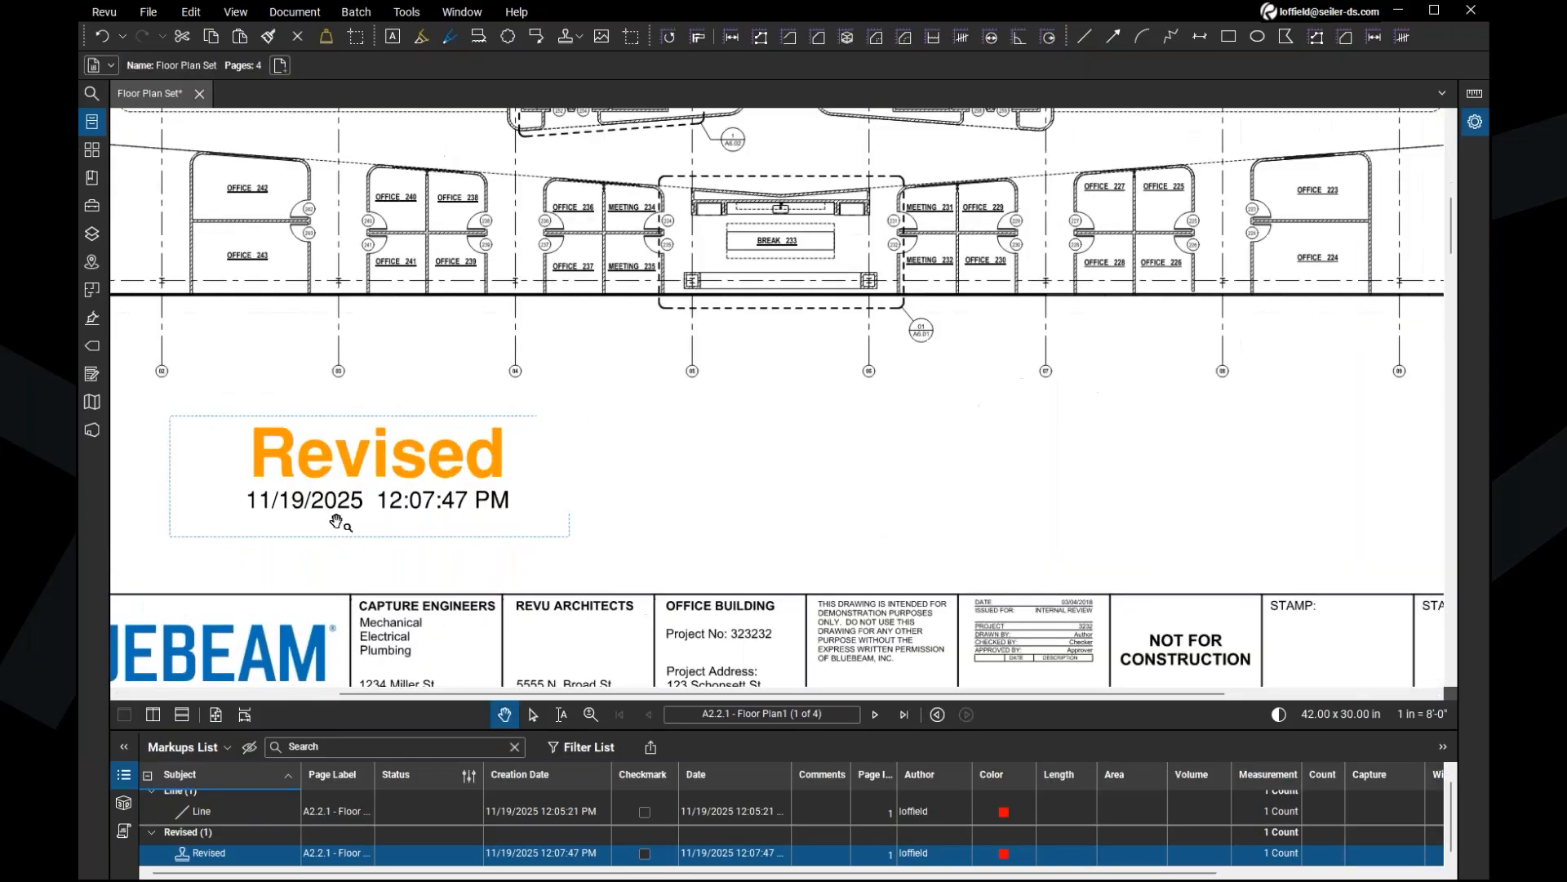
pyautogui.click(425, 462)
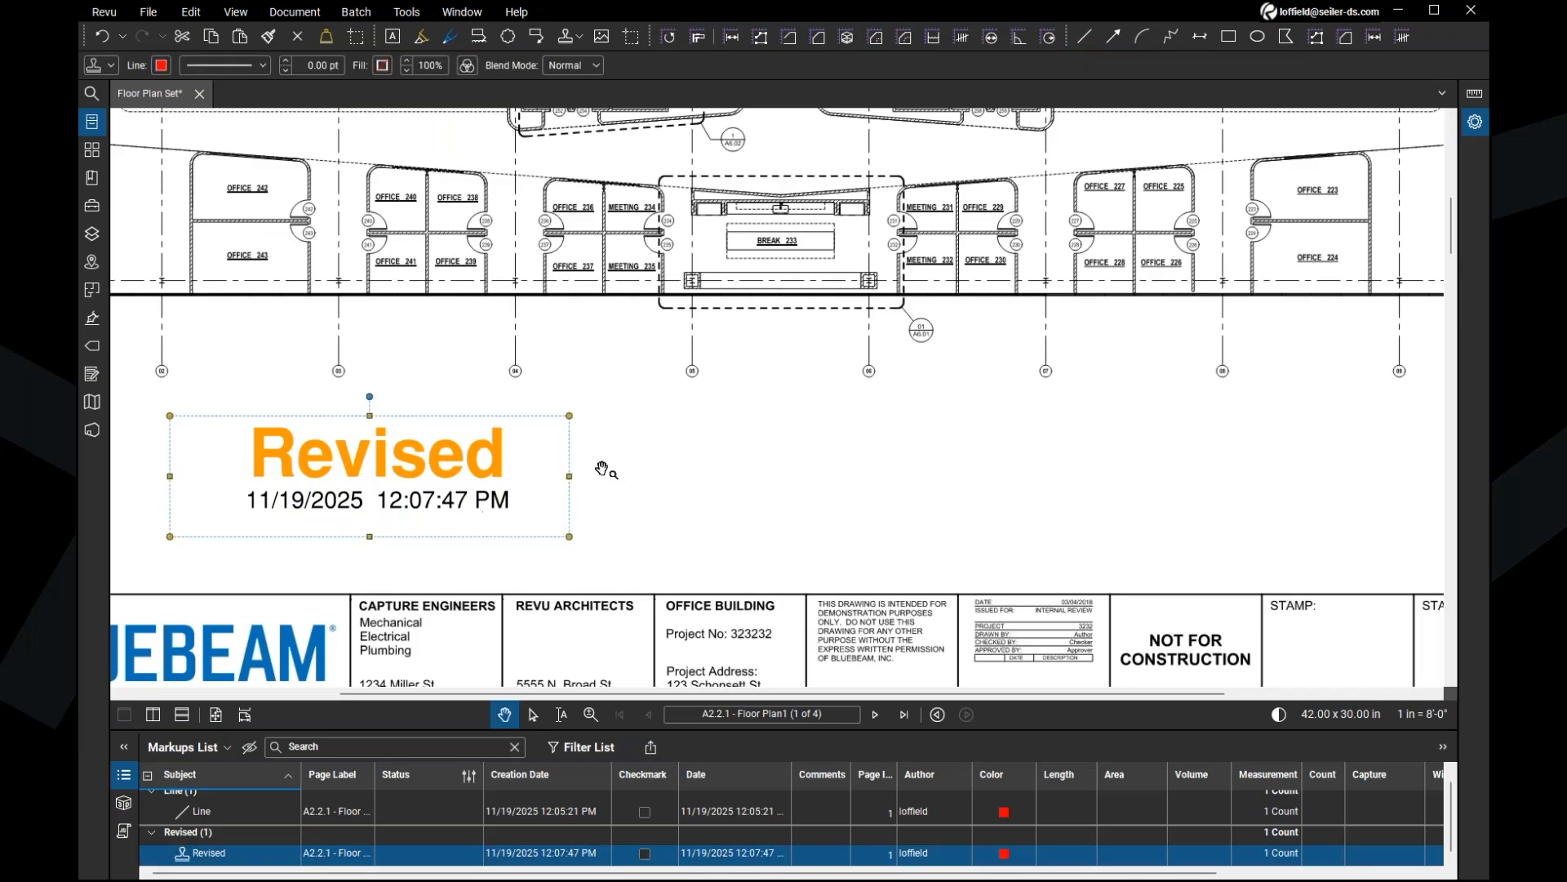
pyautogui.scroll(-2, 604, 467)
pyautogui.scroll(-2, 731, 449)
pyautogui.moveTo(705, 214)
pyautogui.mouseDown()
pyautogui.moveTo(747, 294)
pyautogui.moveTo(725, 311)
pyautogui.mouseUp()
pyautogui.scroll(3, 725, 310)
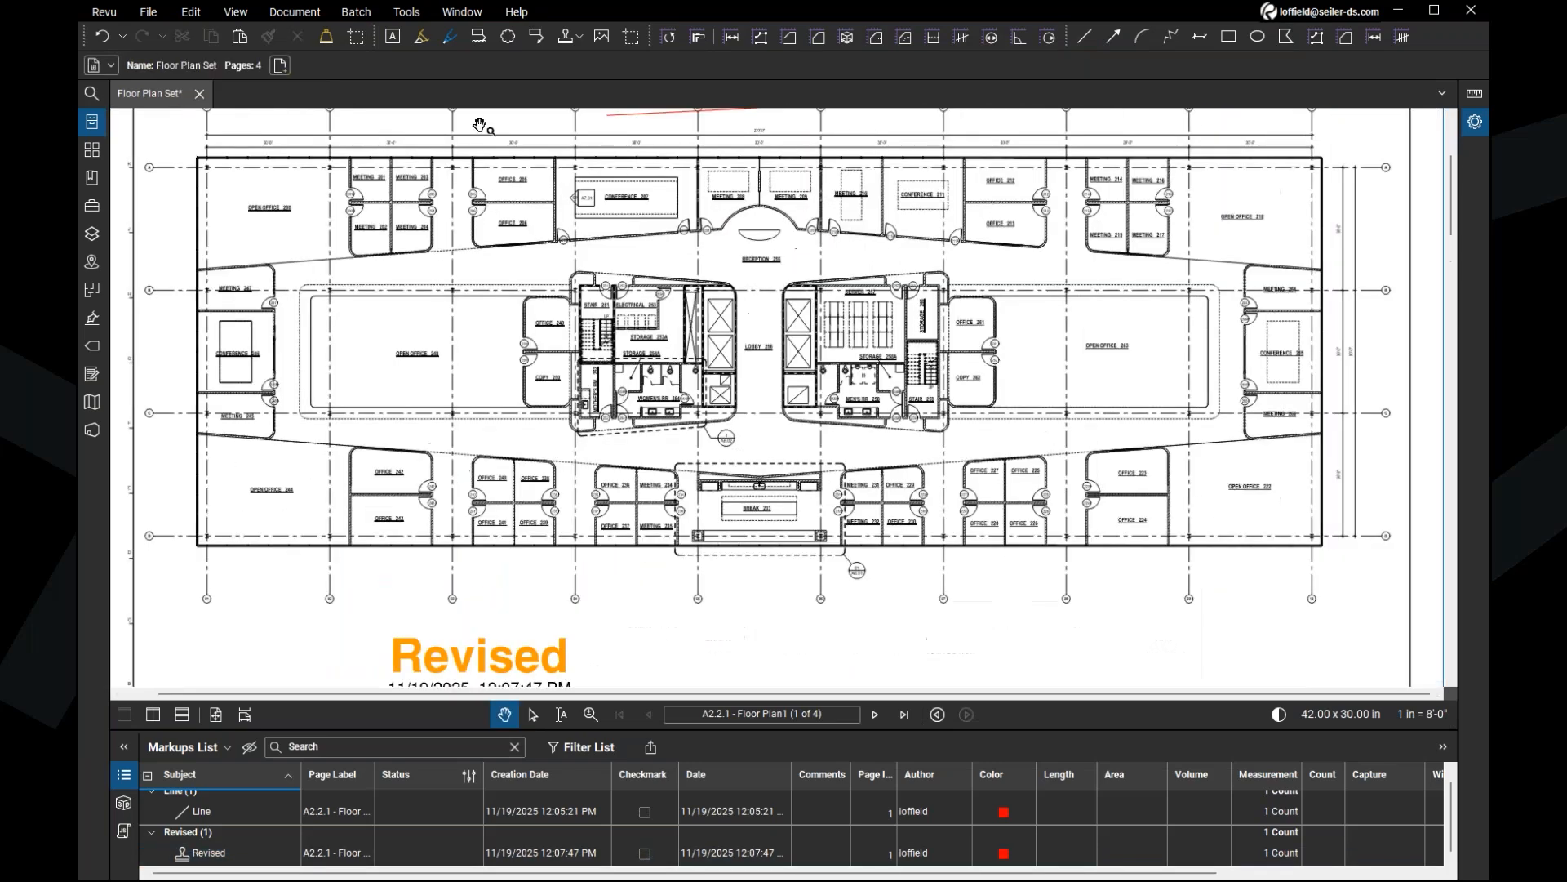
# Step: Examine the available stamps, the option for creating a custom stamp and the shortcut assigned to the most recent stamp
pyautogui.click(408, 23)
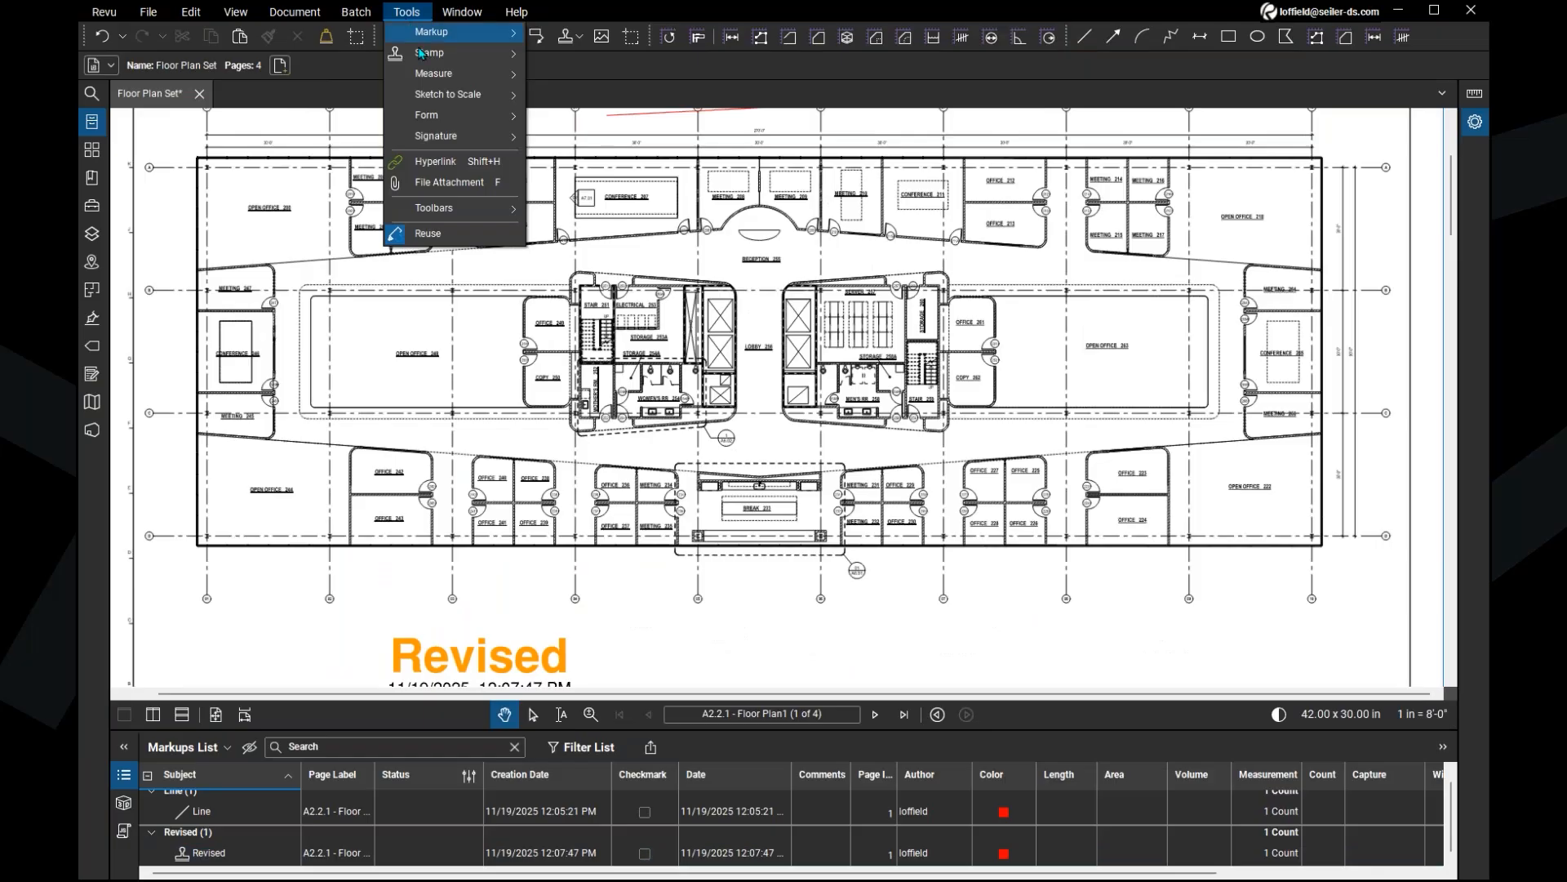
pyautogui.moveTo(423, 56)
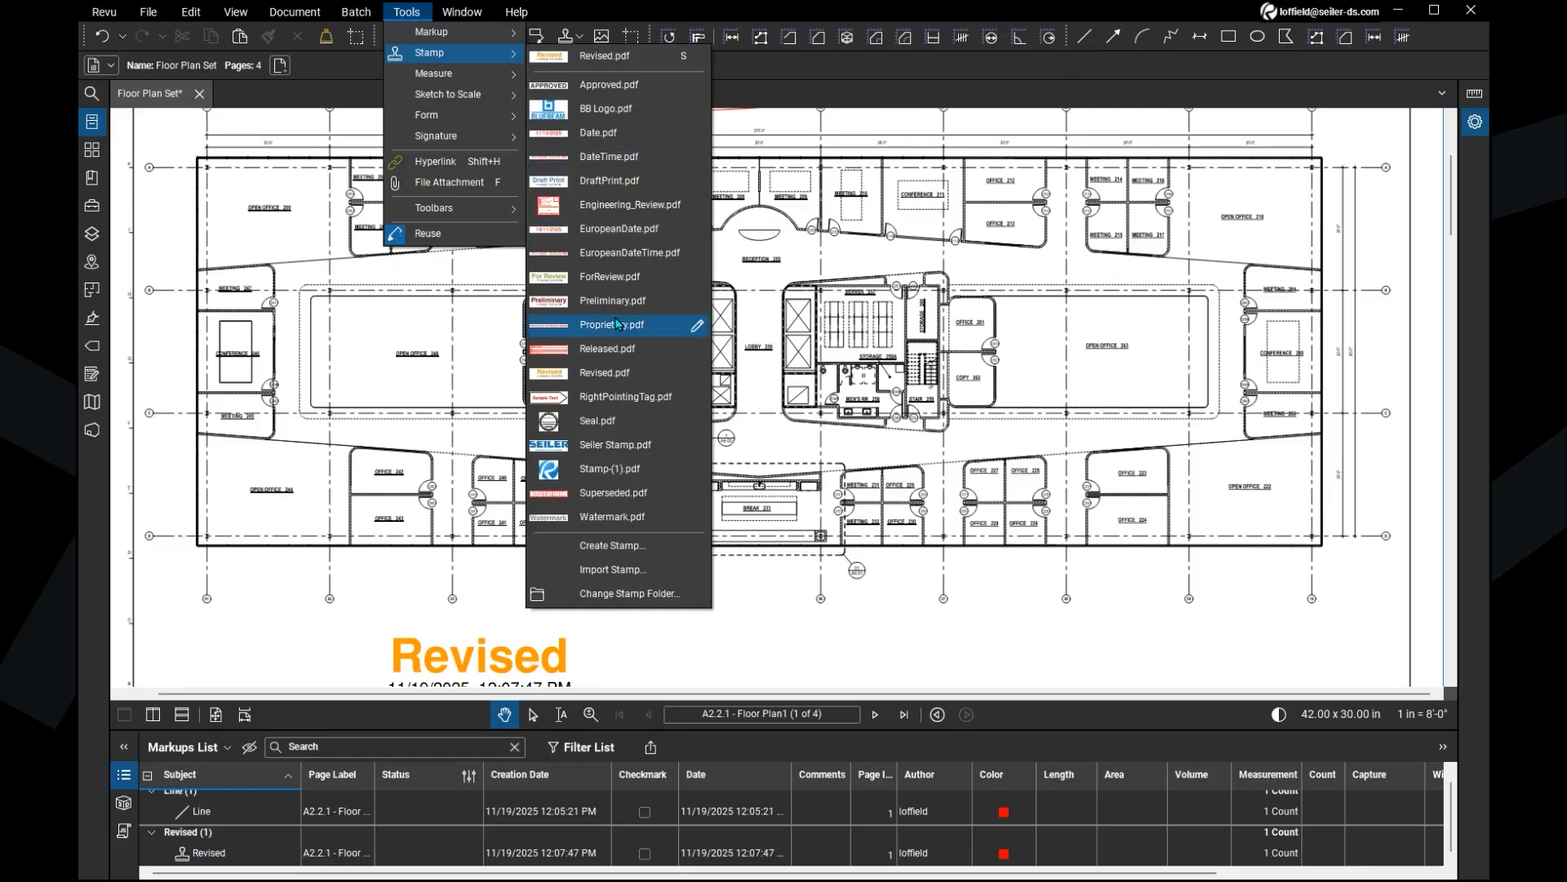
pyautogui.click(629, 547)
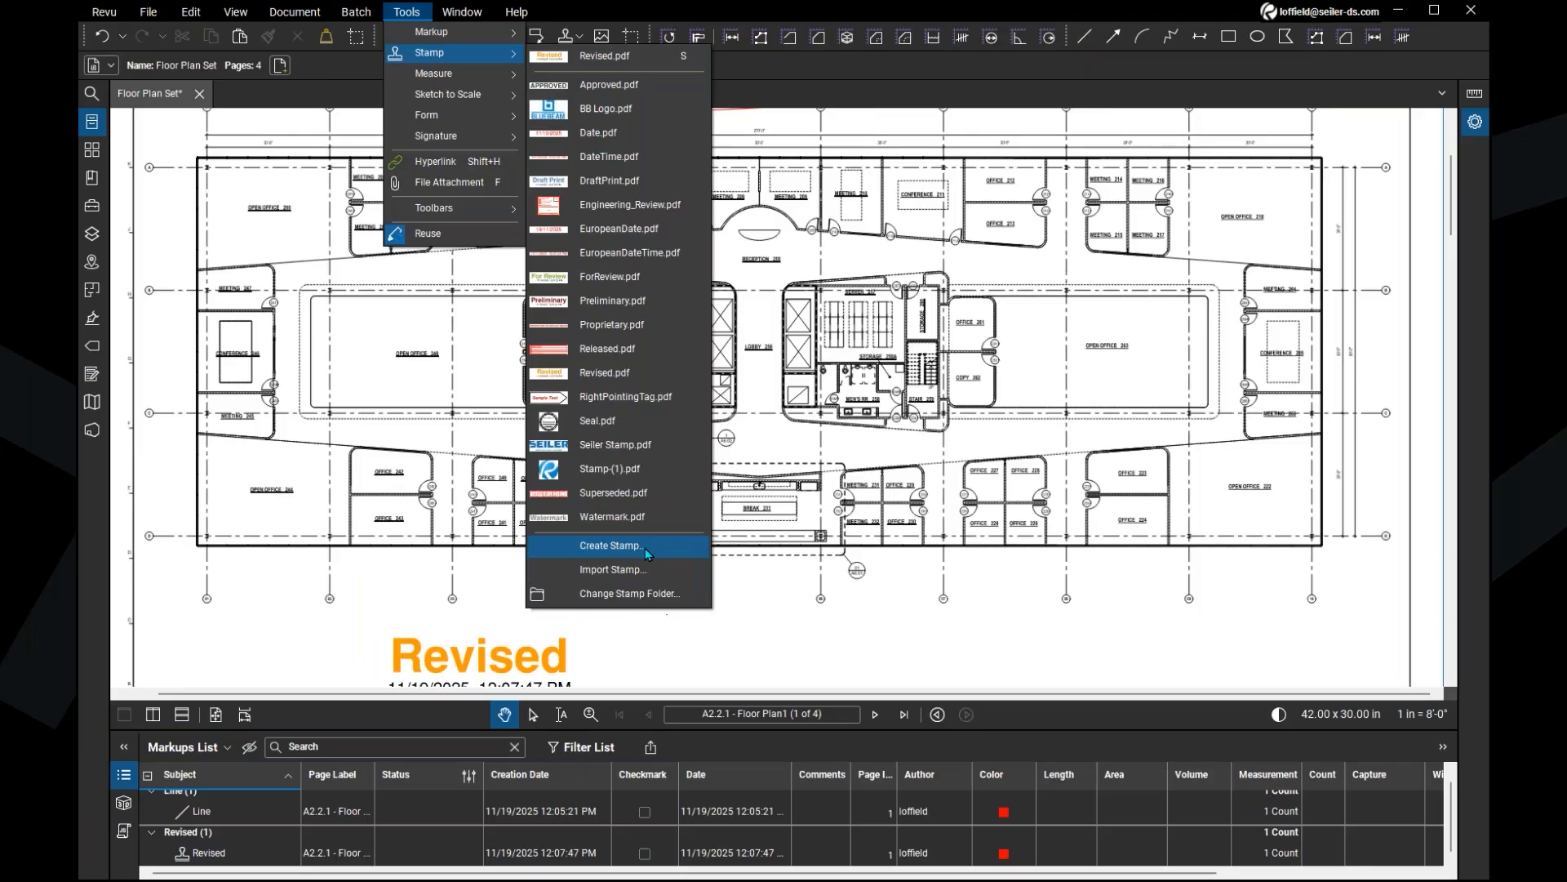
pyautogui.click(646, 552)
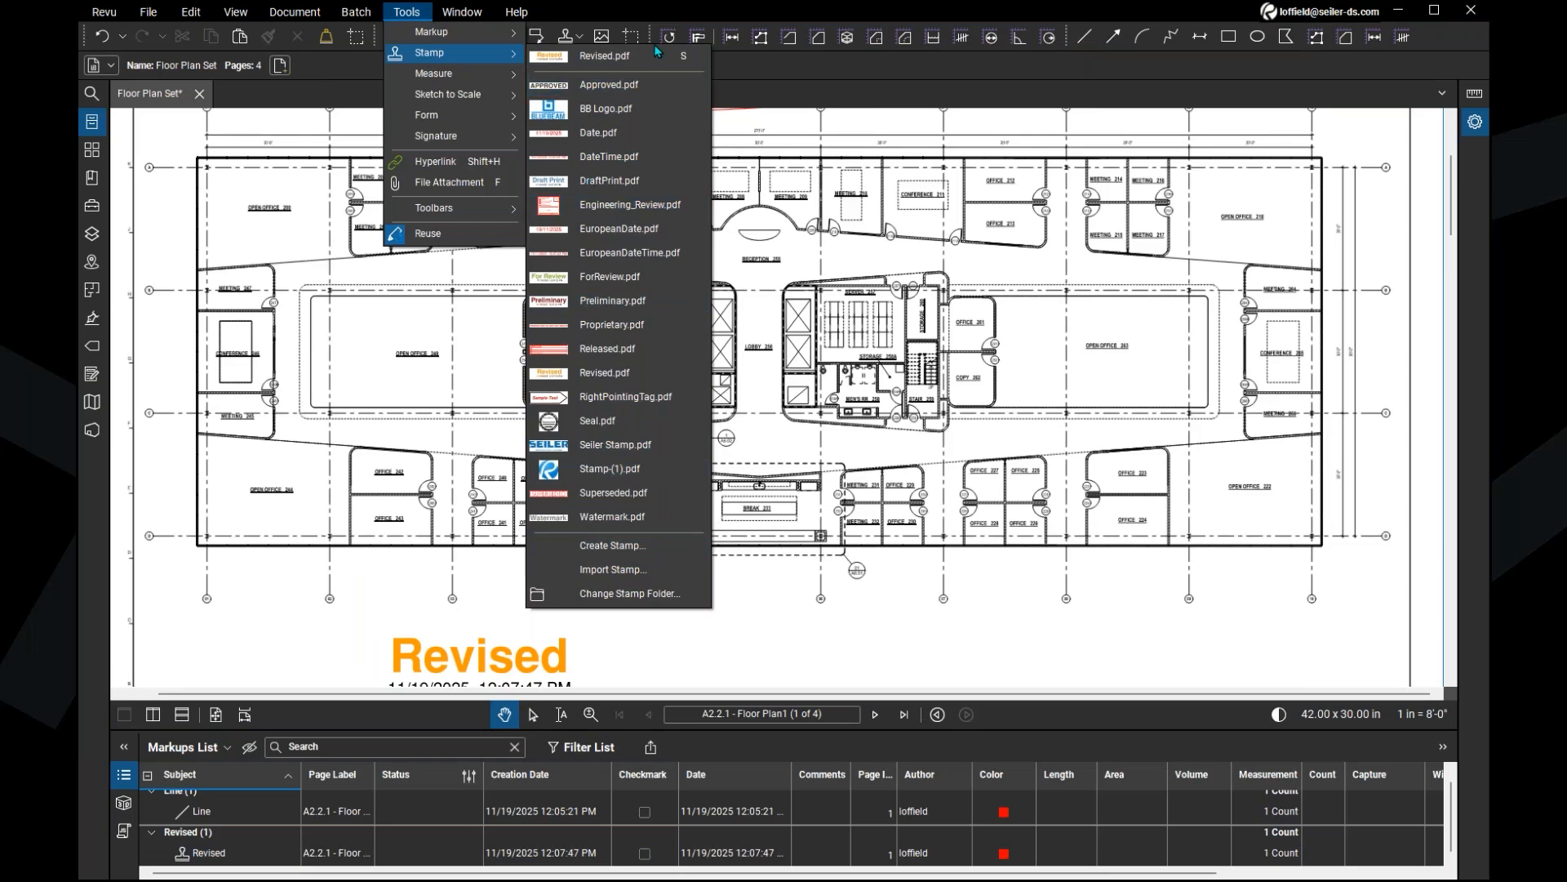
pyautogui.press('ctrl')
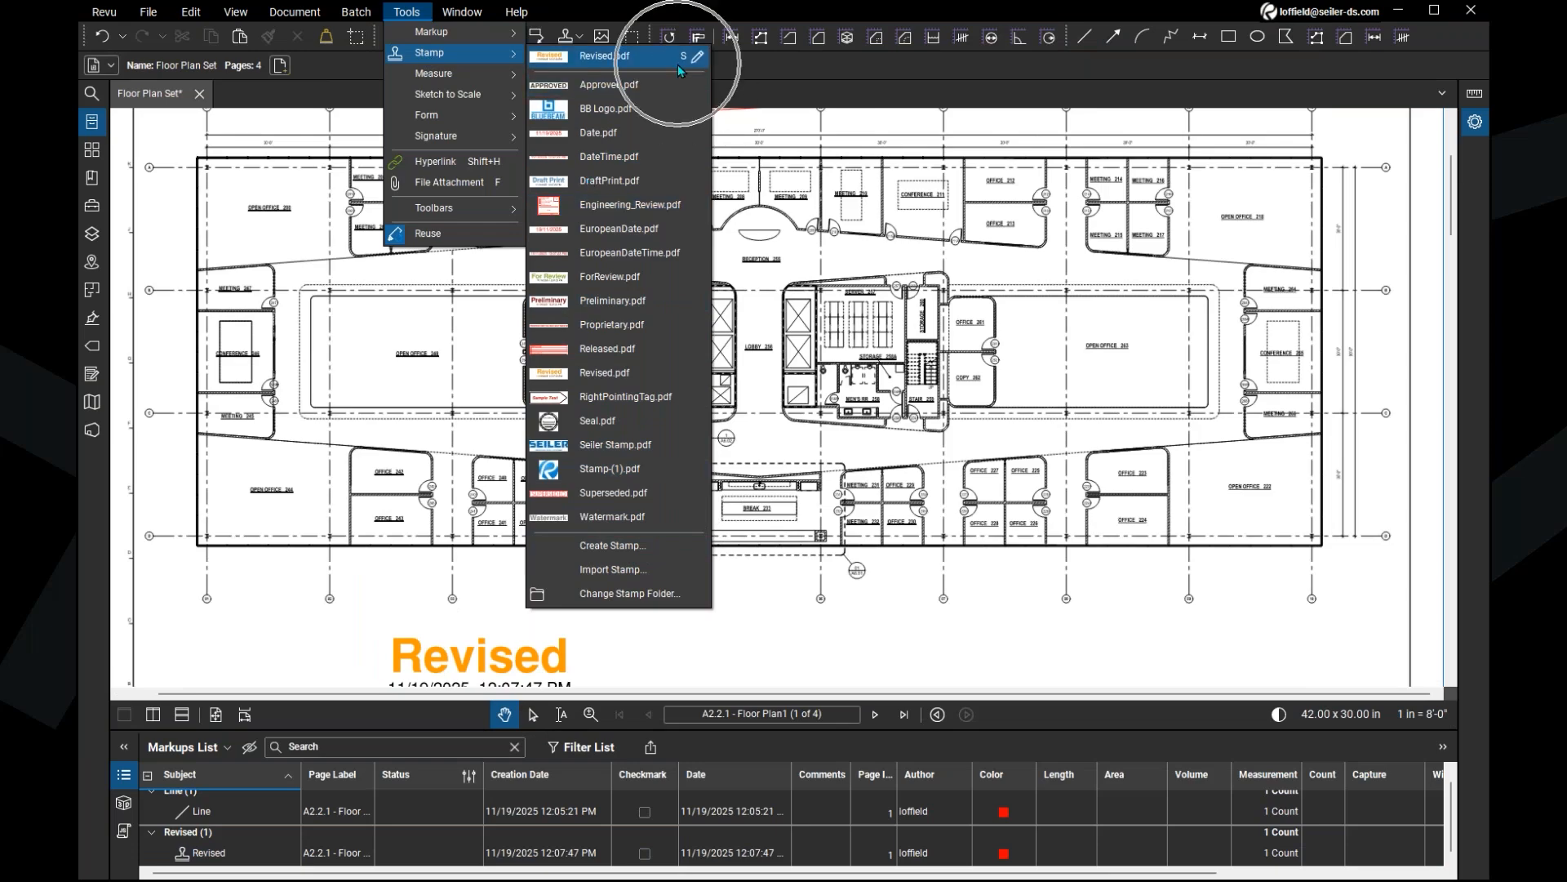
pyautogui.press('Escape')
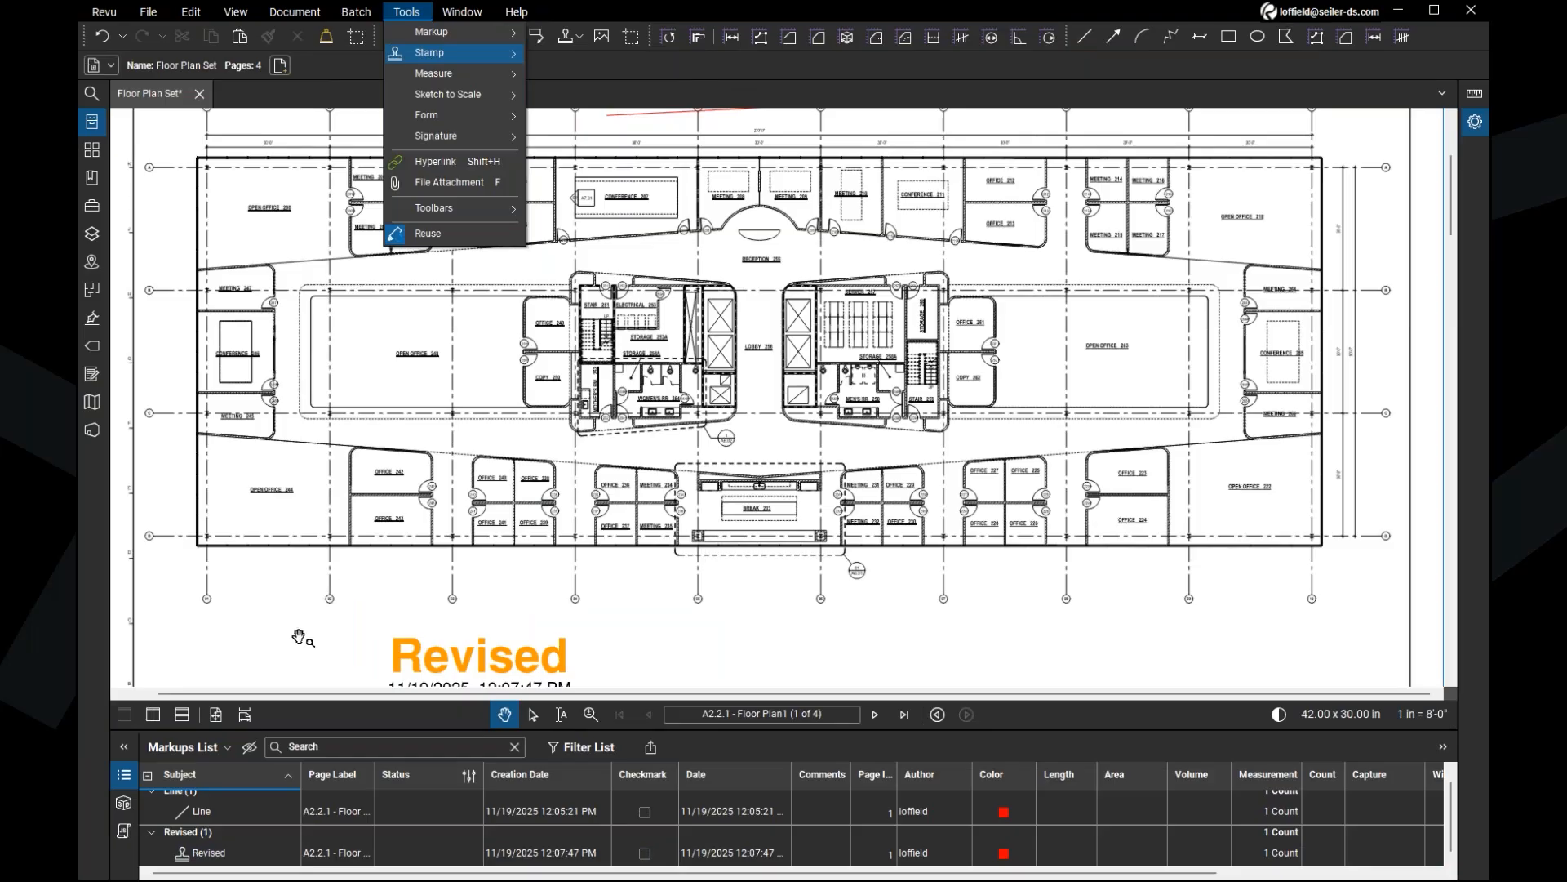
pyautogui.press('Down')
pyautogui.press('Down')
pyautogui.click(637, 73)
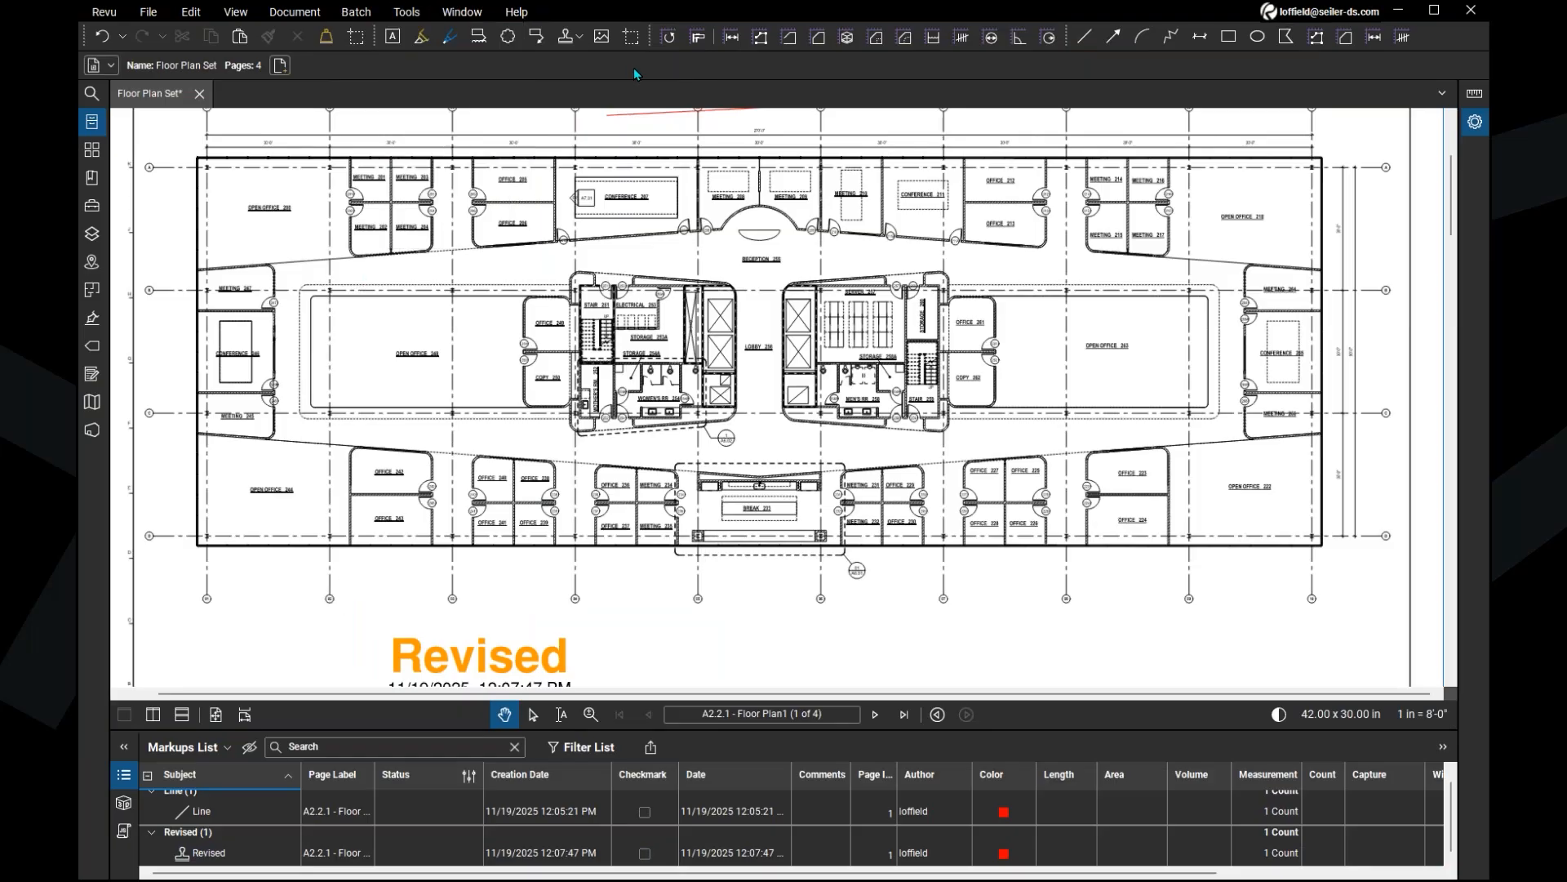
pyautogui.press('s')
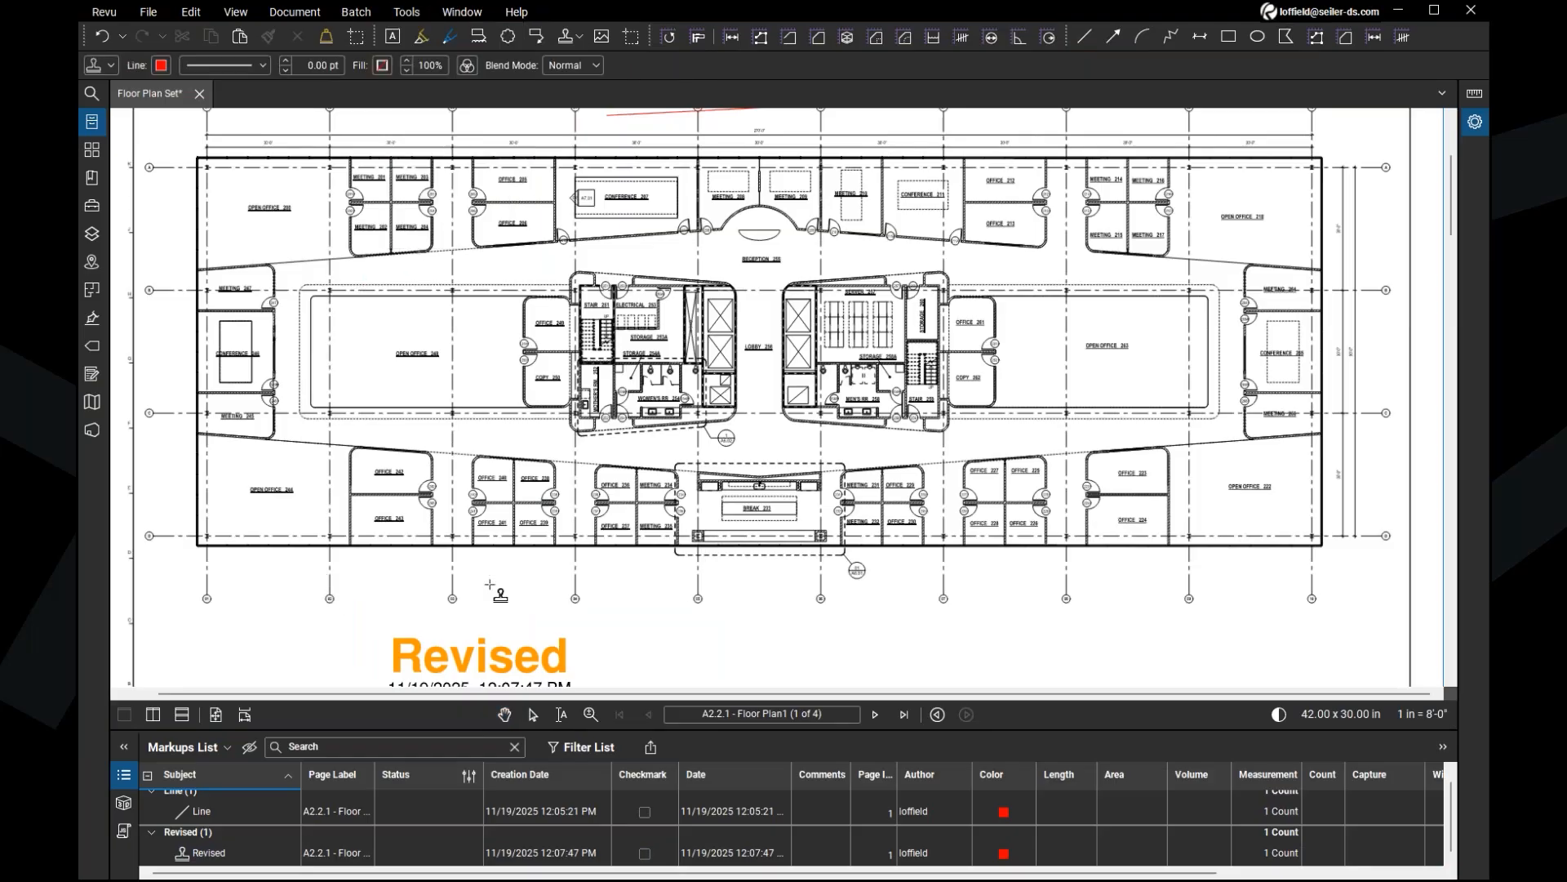
pyautogui.press('ctrl')
pyautogui.press('ctrl')
pyautogui.press('ctrl')
pyautogui.press('ctrl')
pyautogui.press('Escape')
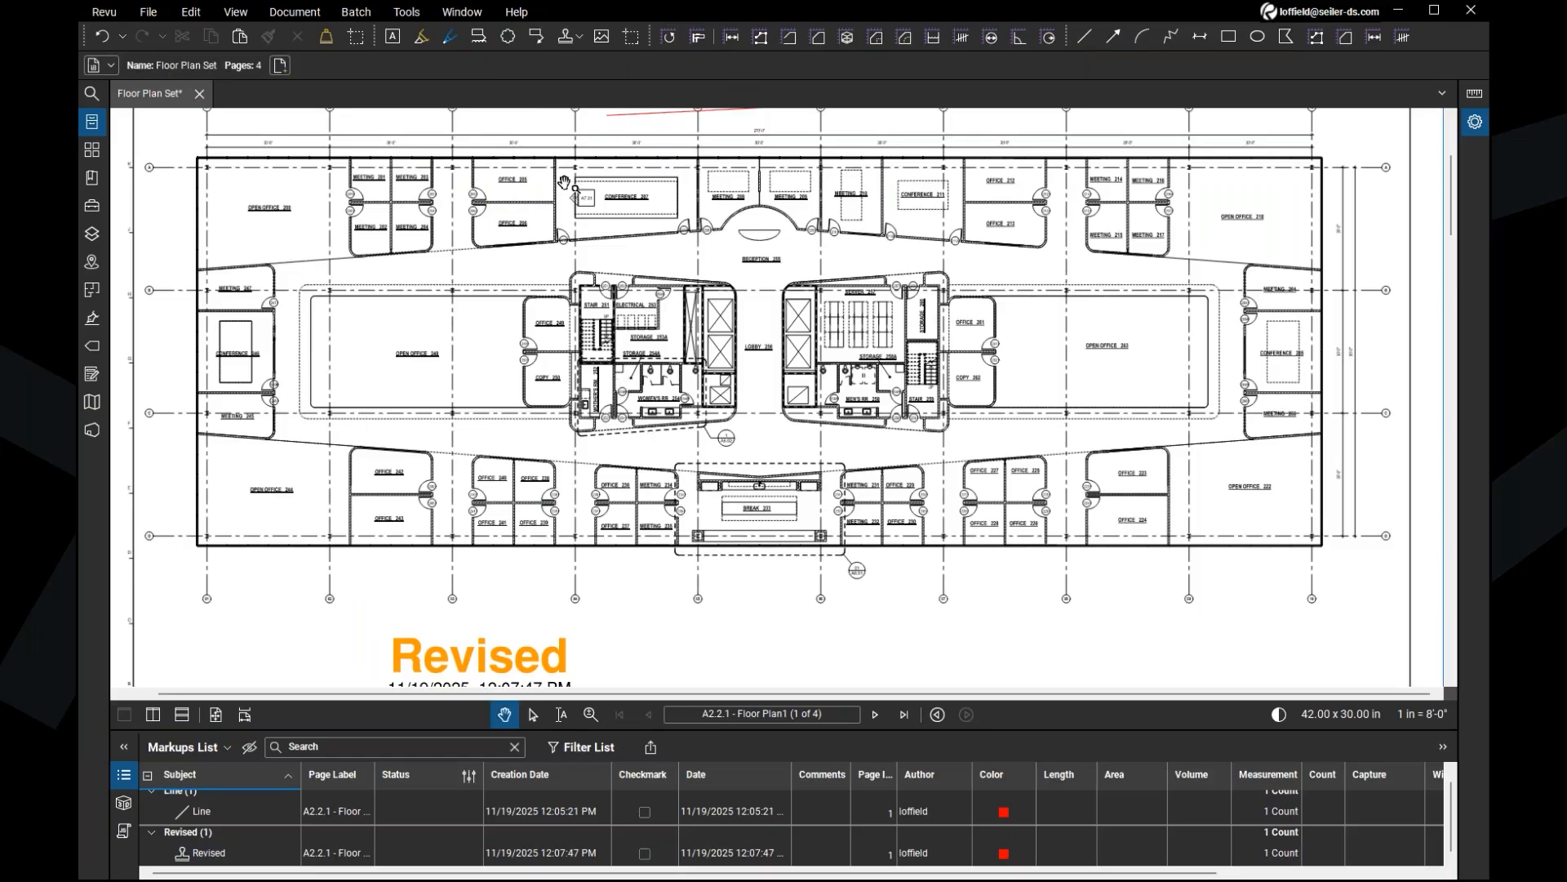
# Step: Examine which toolbars can be shown, including the Measure and Shapes toolbars, without changing the selection
pyautogui.click(423, 19)
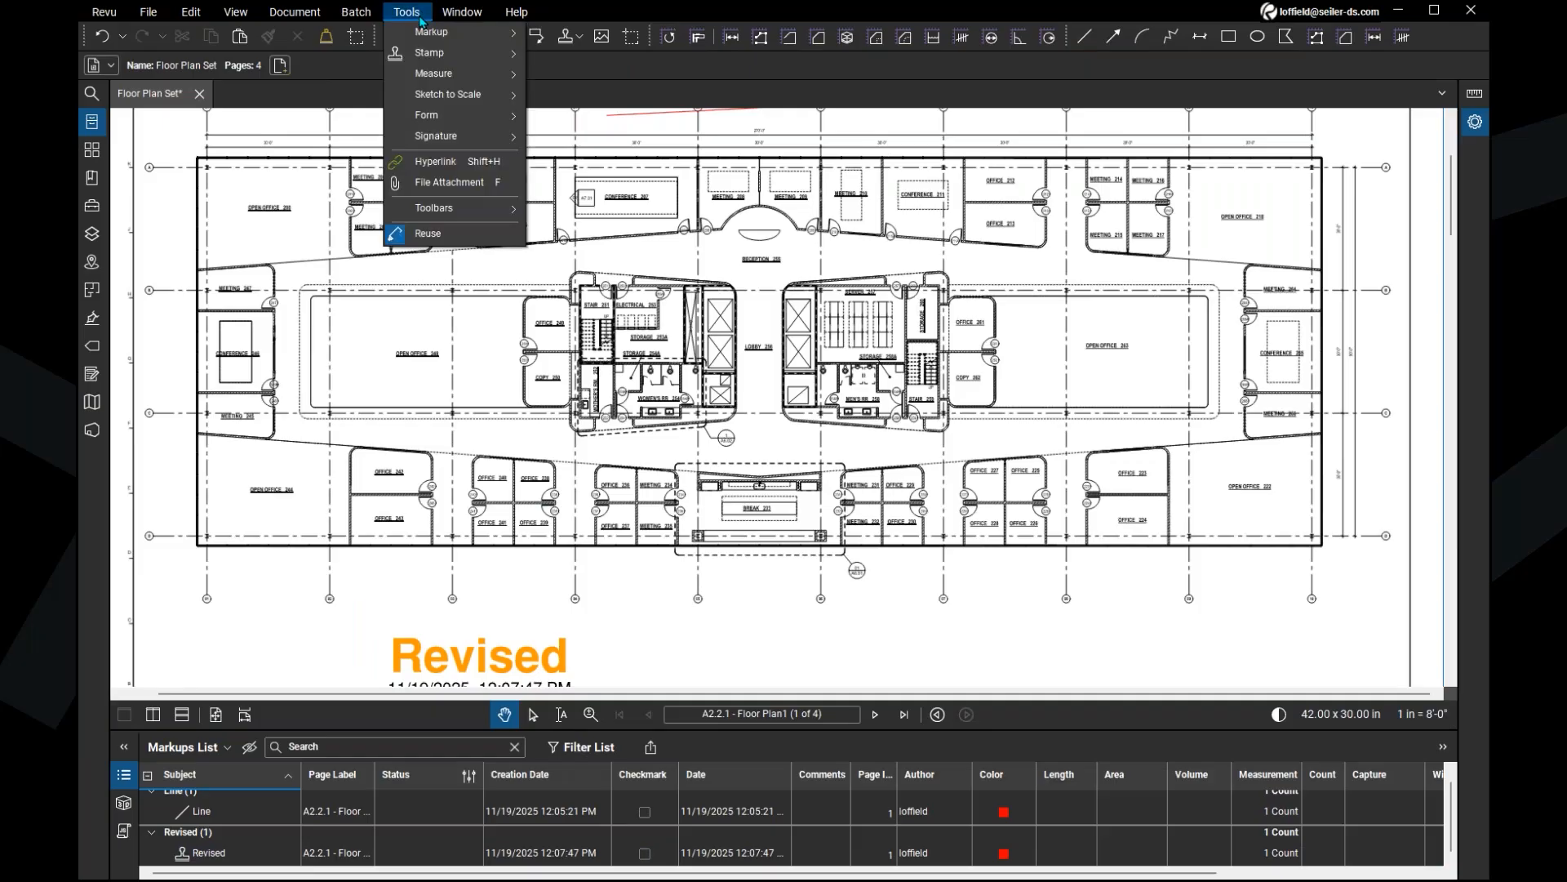
pyautogui.click(490, 210)
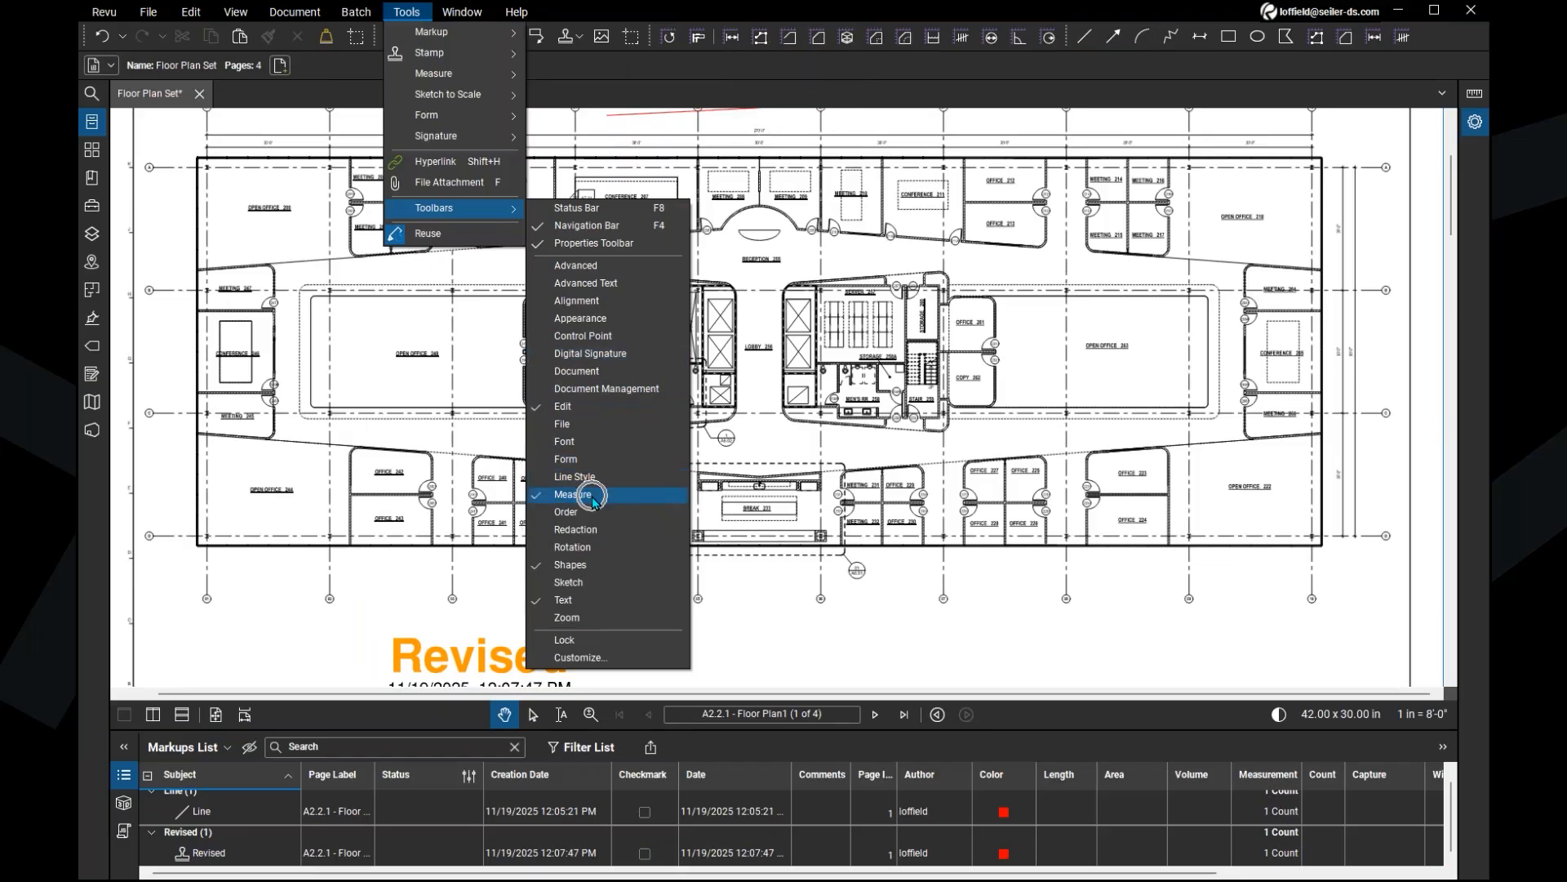
pyautogui.click(589, 565)
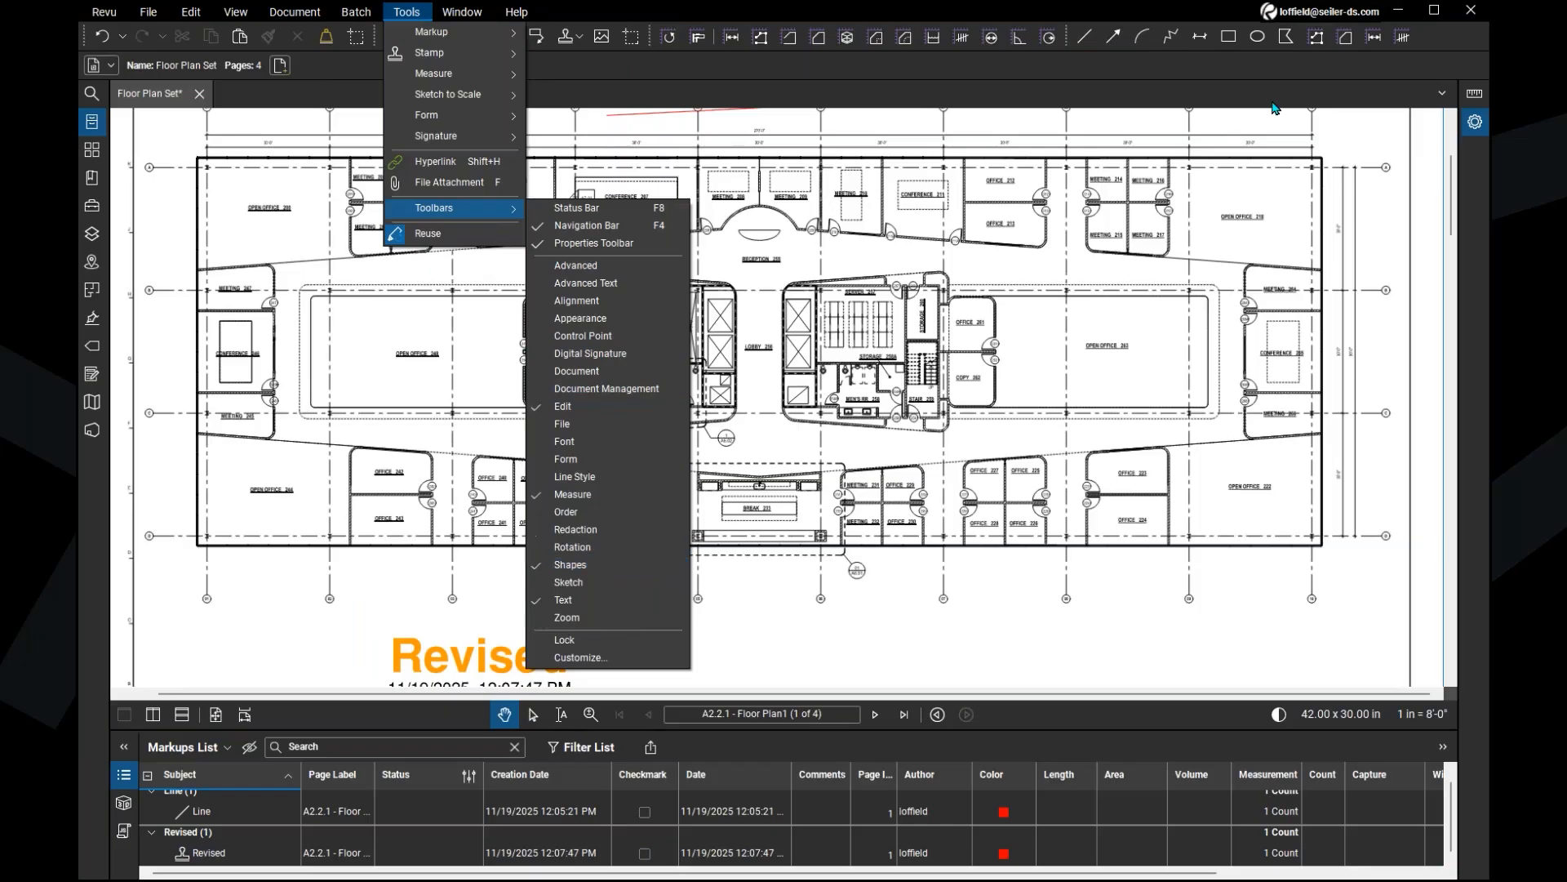
pyautogui.press('ctrl')
pyautogui.click(594, 563)
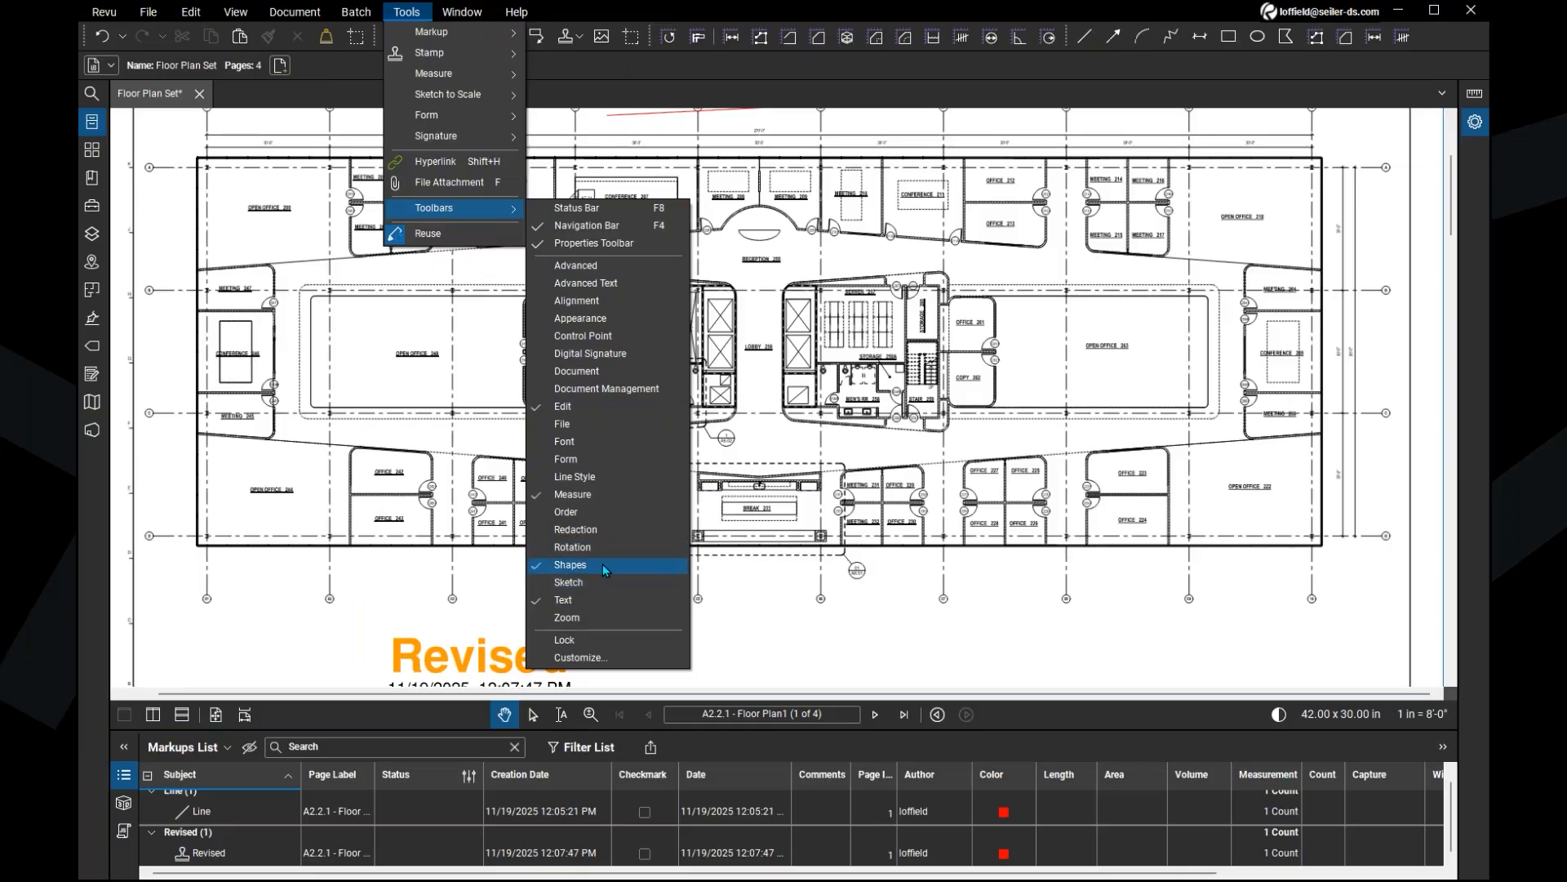
pyautogui.click(603, 563)
pyautogui.click(751, 72)
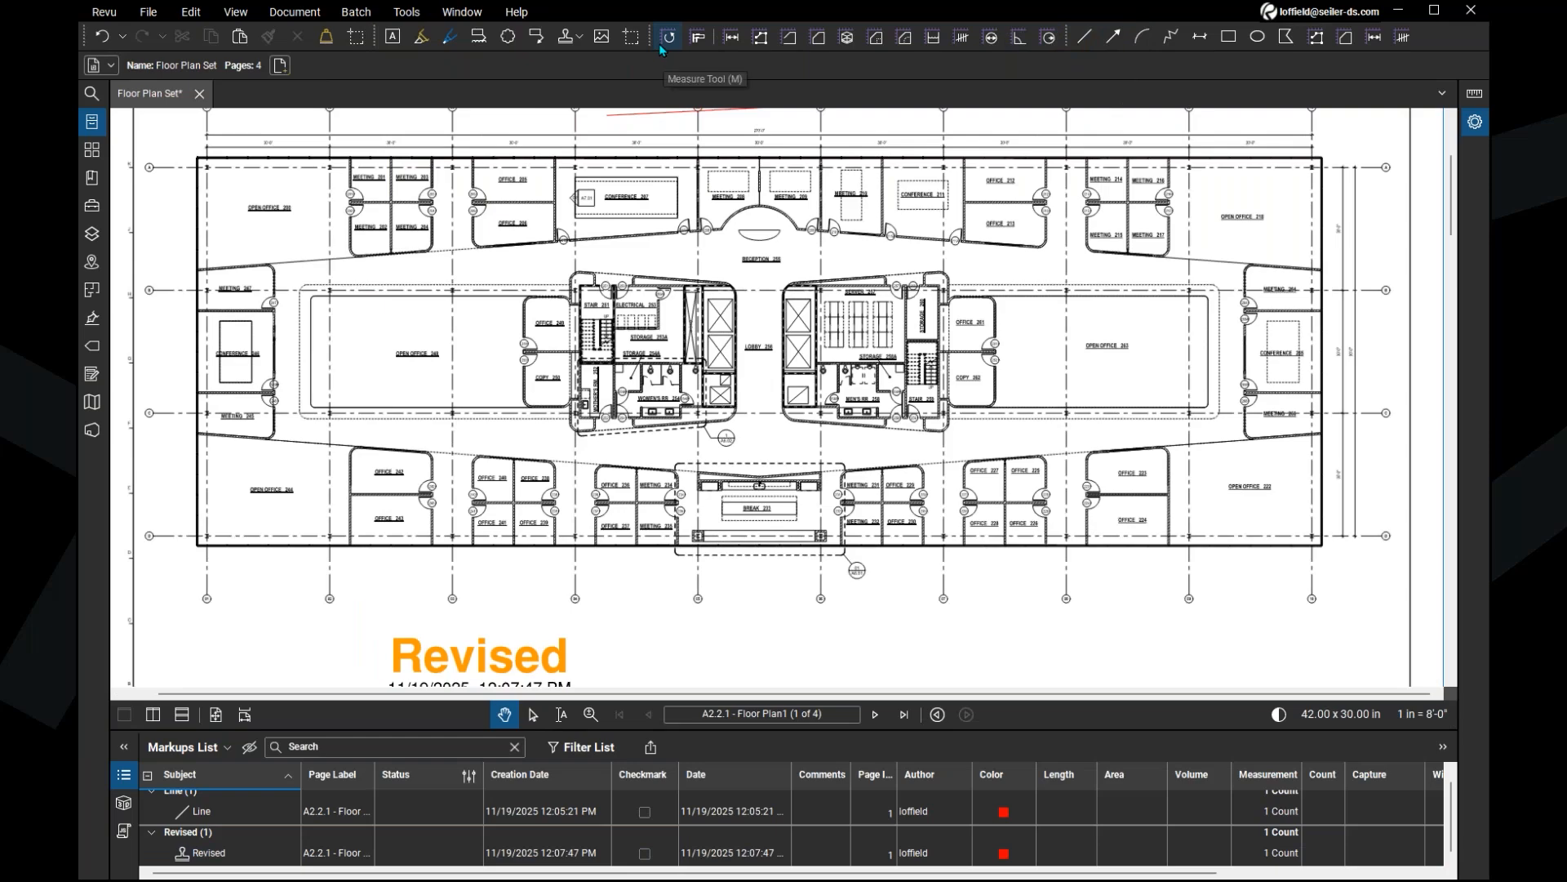
# Step: Move the Shapes toolbar onto a second toolbar row and return it to the first row beside the Measure toolbar
pyautogui.press('ctrl')
pyautogui.press('ctrl')
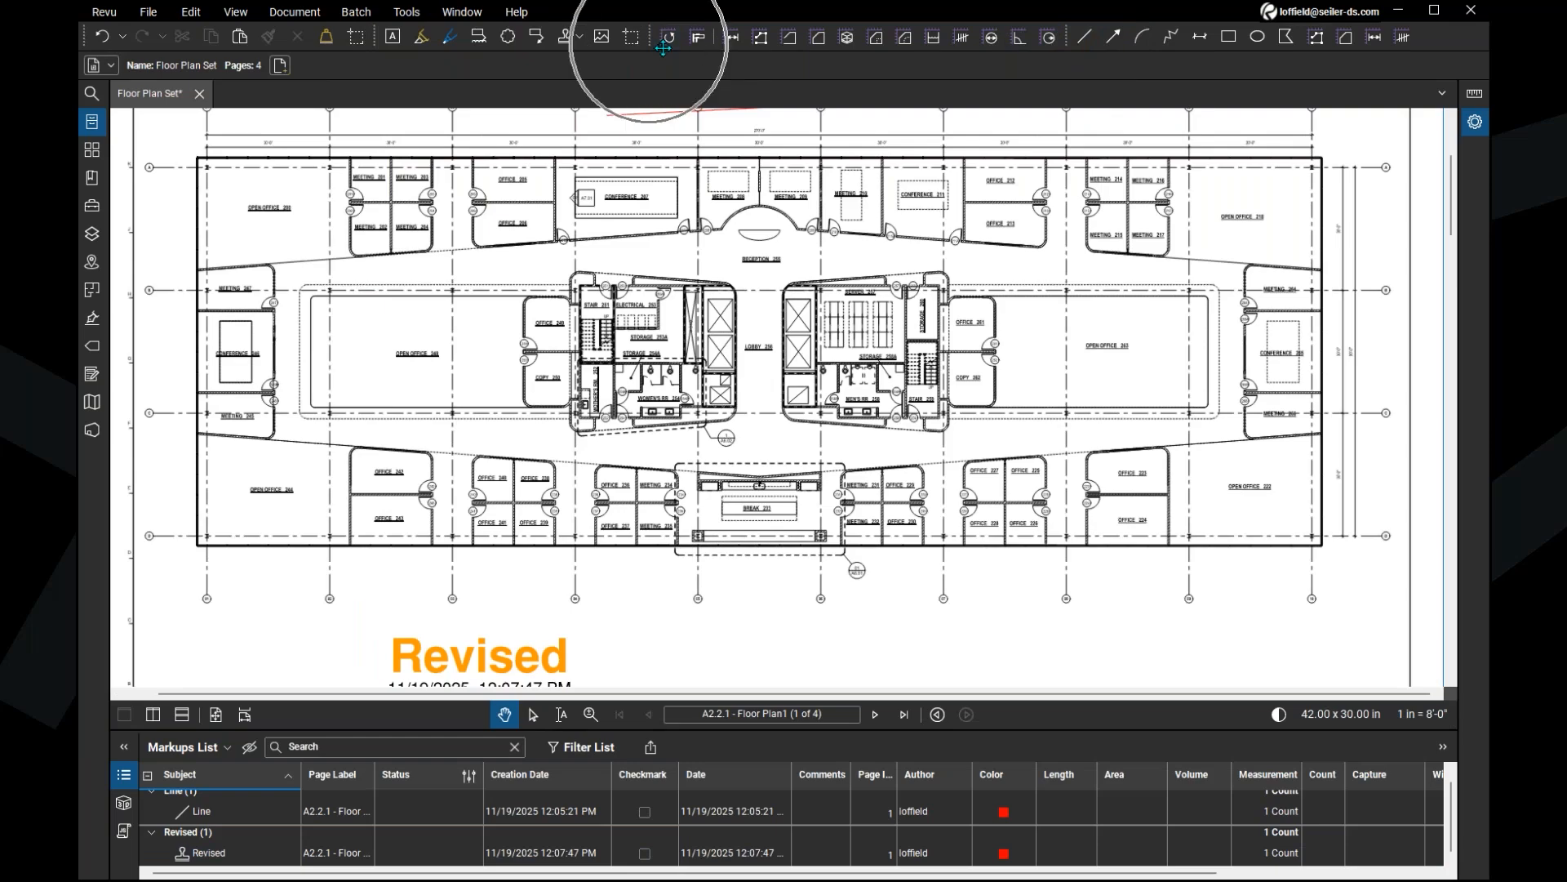
pyautogui.moveTo(1067, 44); pyautogui.dragTo(1053, 67)
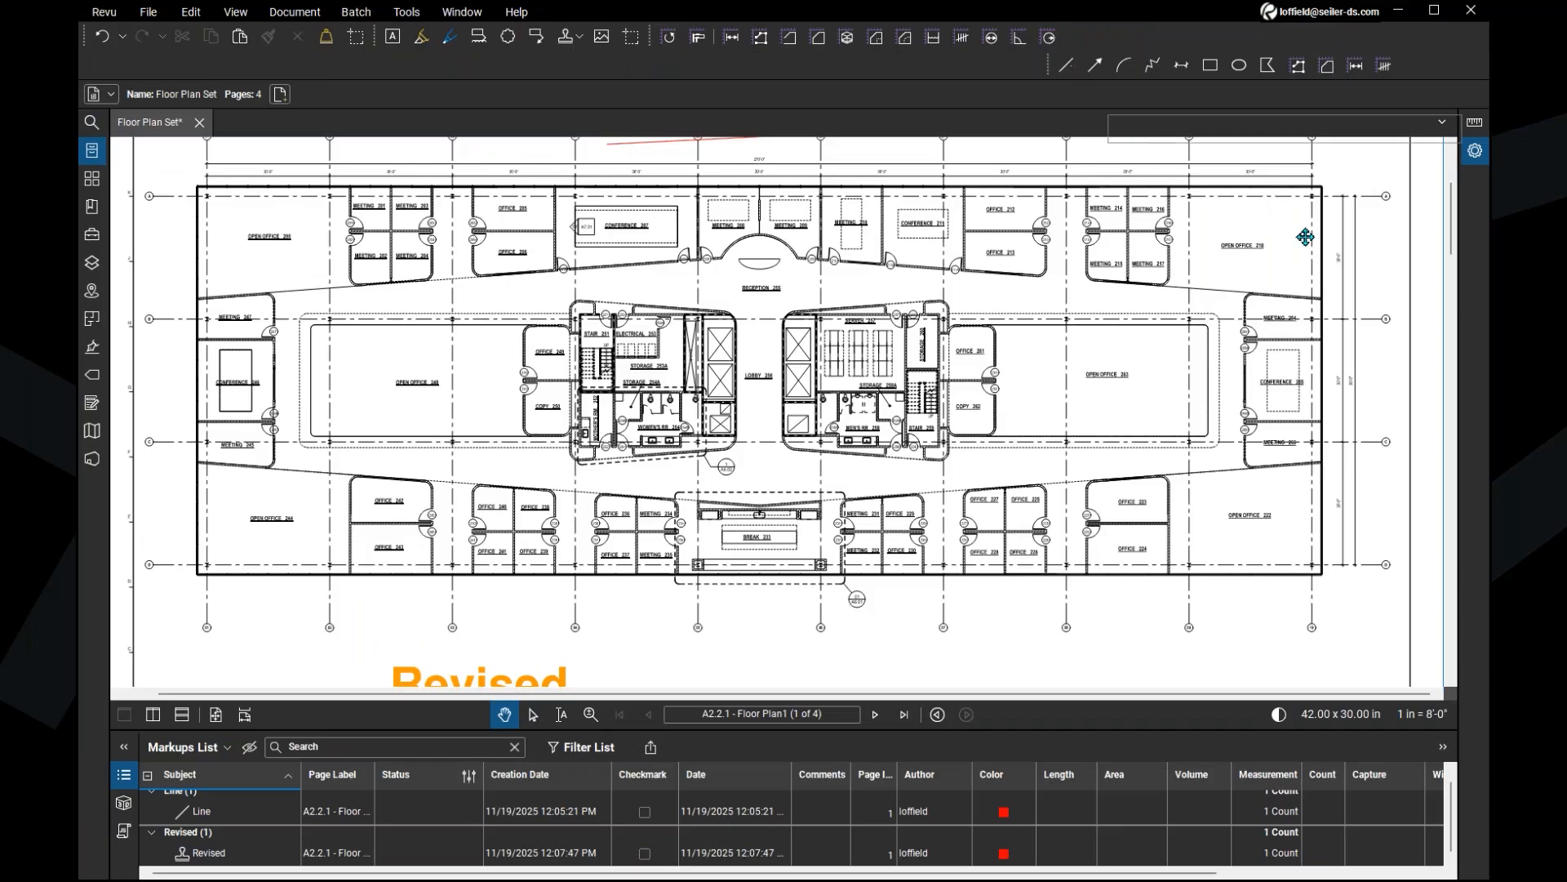
pyautogui.moveTo(1305, 236); pyautogui.dragTo(1062, 38)
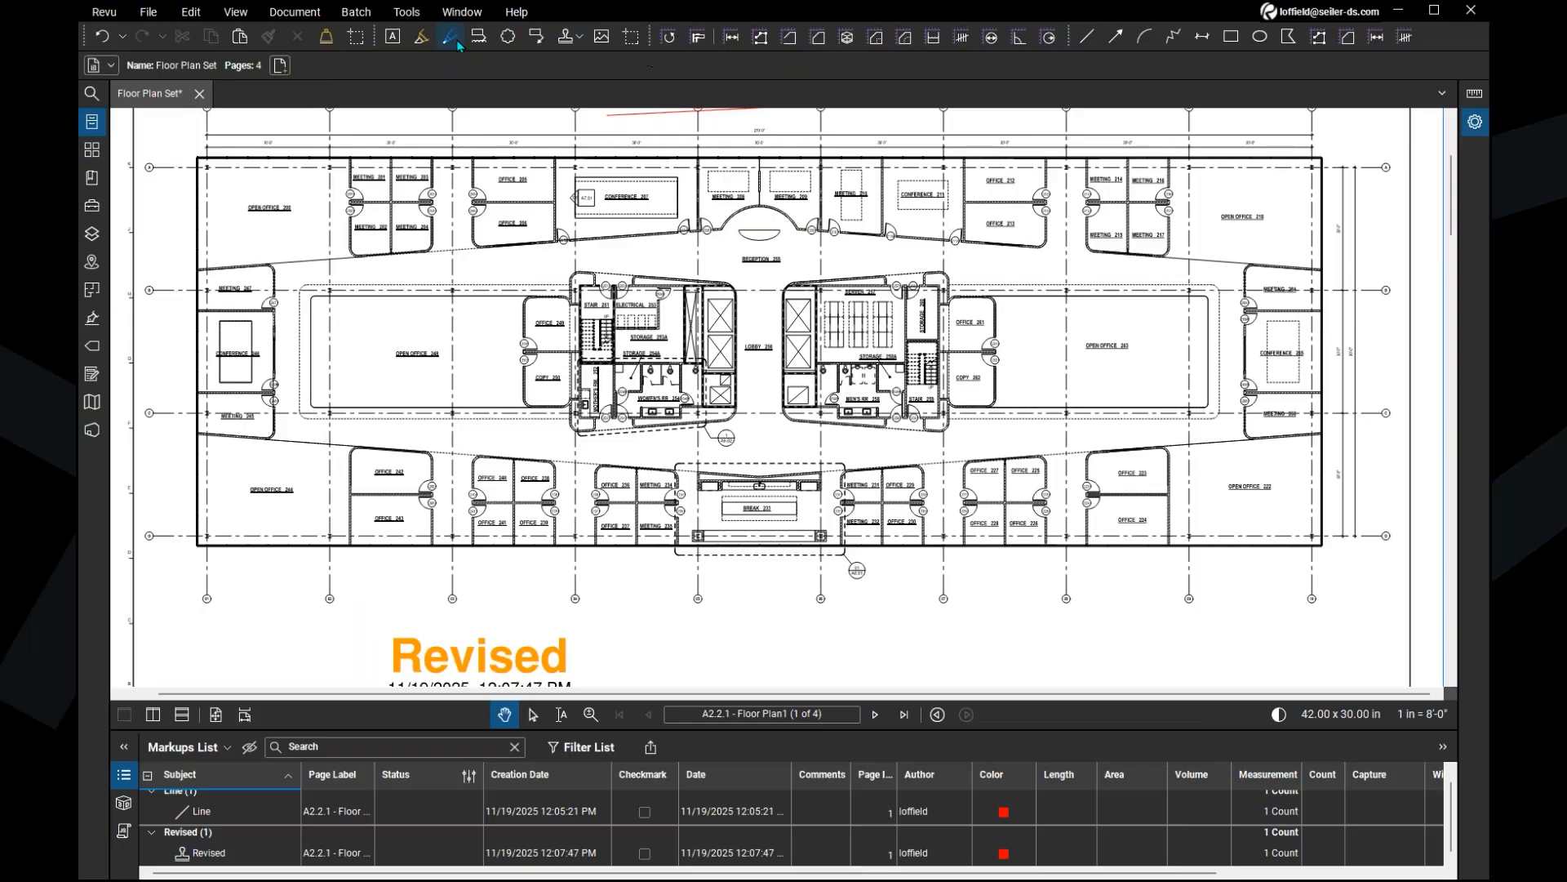
# Step: Examine the available profiles and the options for saving and managing profiles, without switching profile
pyautogui.click(112, 14)
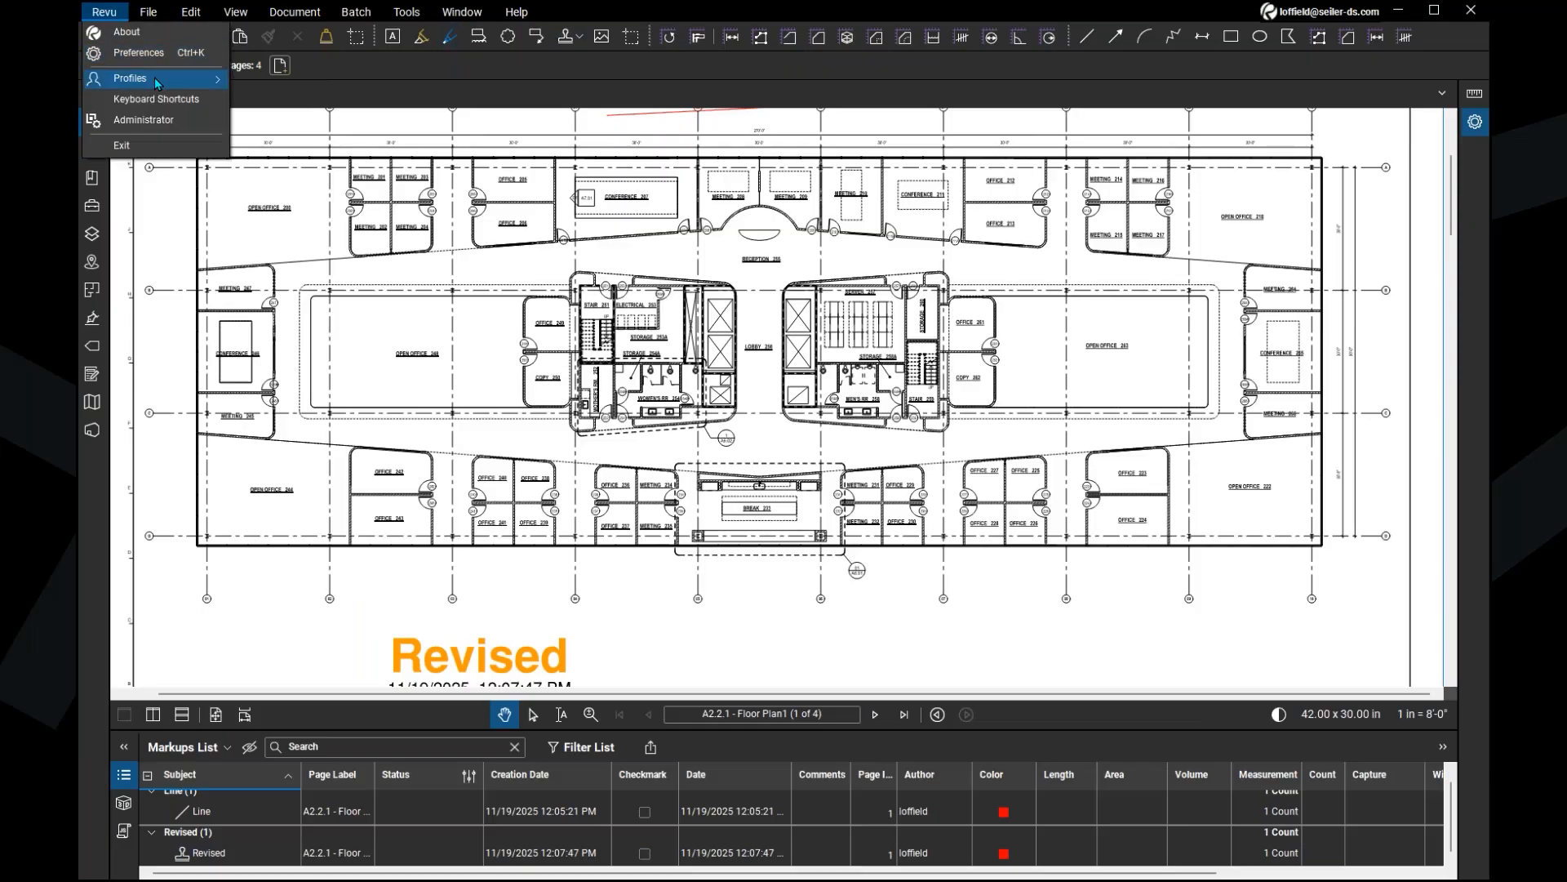
pyautogui.moveTo(170, 85)
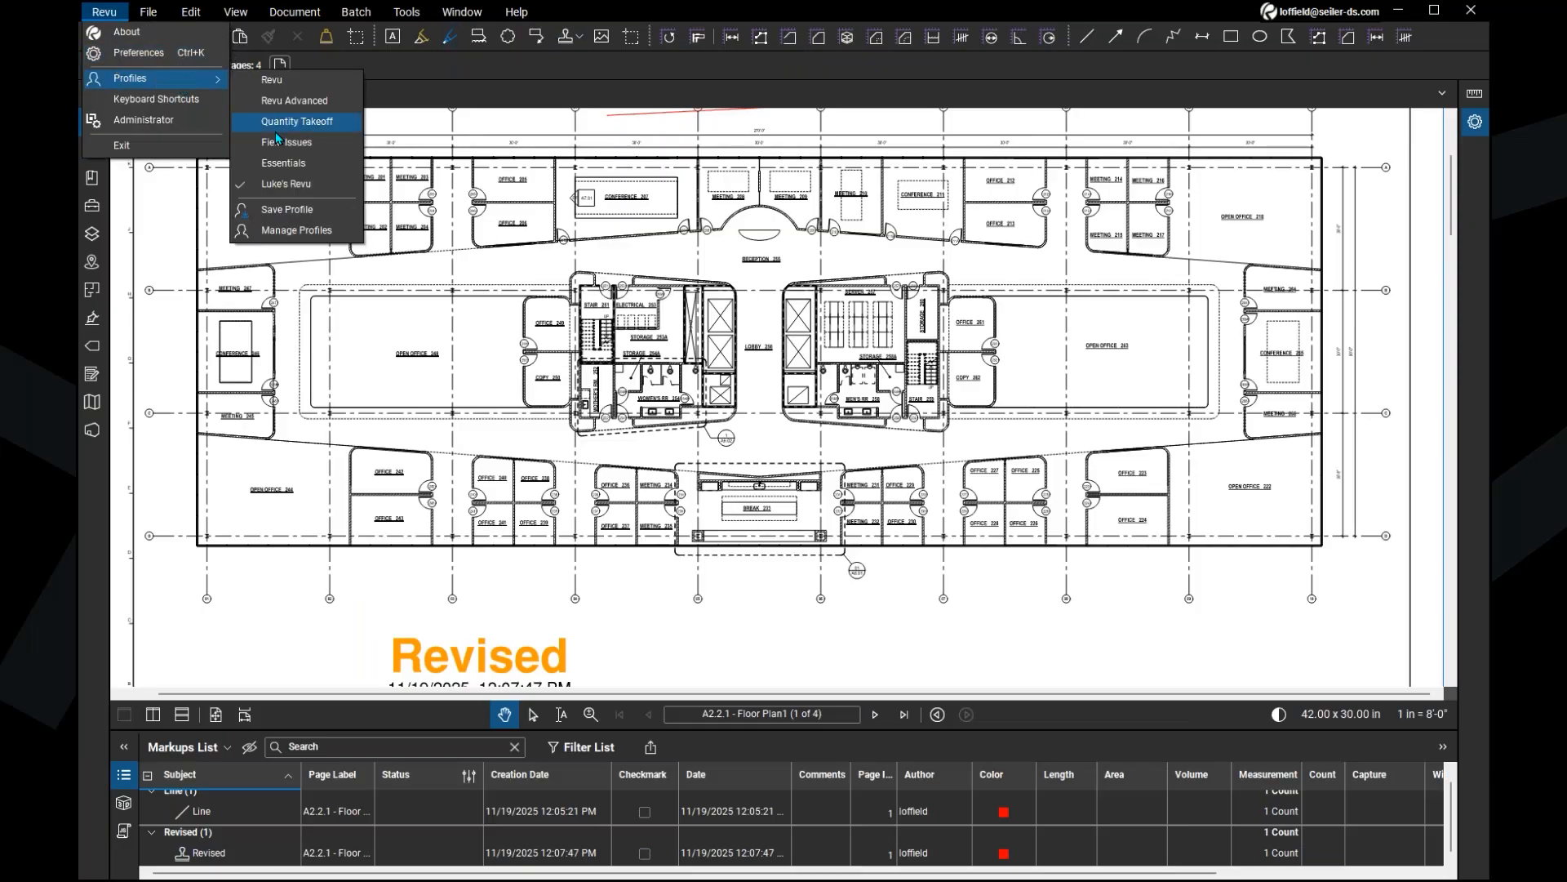
pyautogui.click(307, 181)
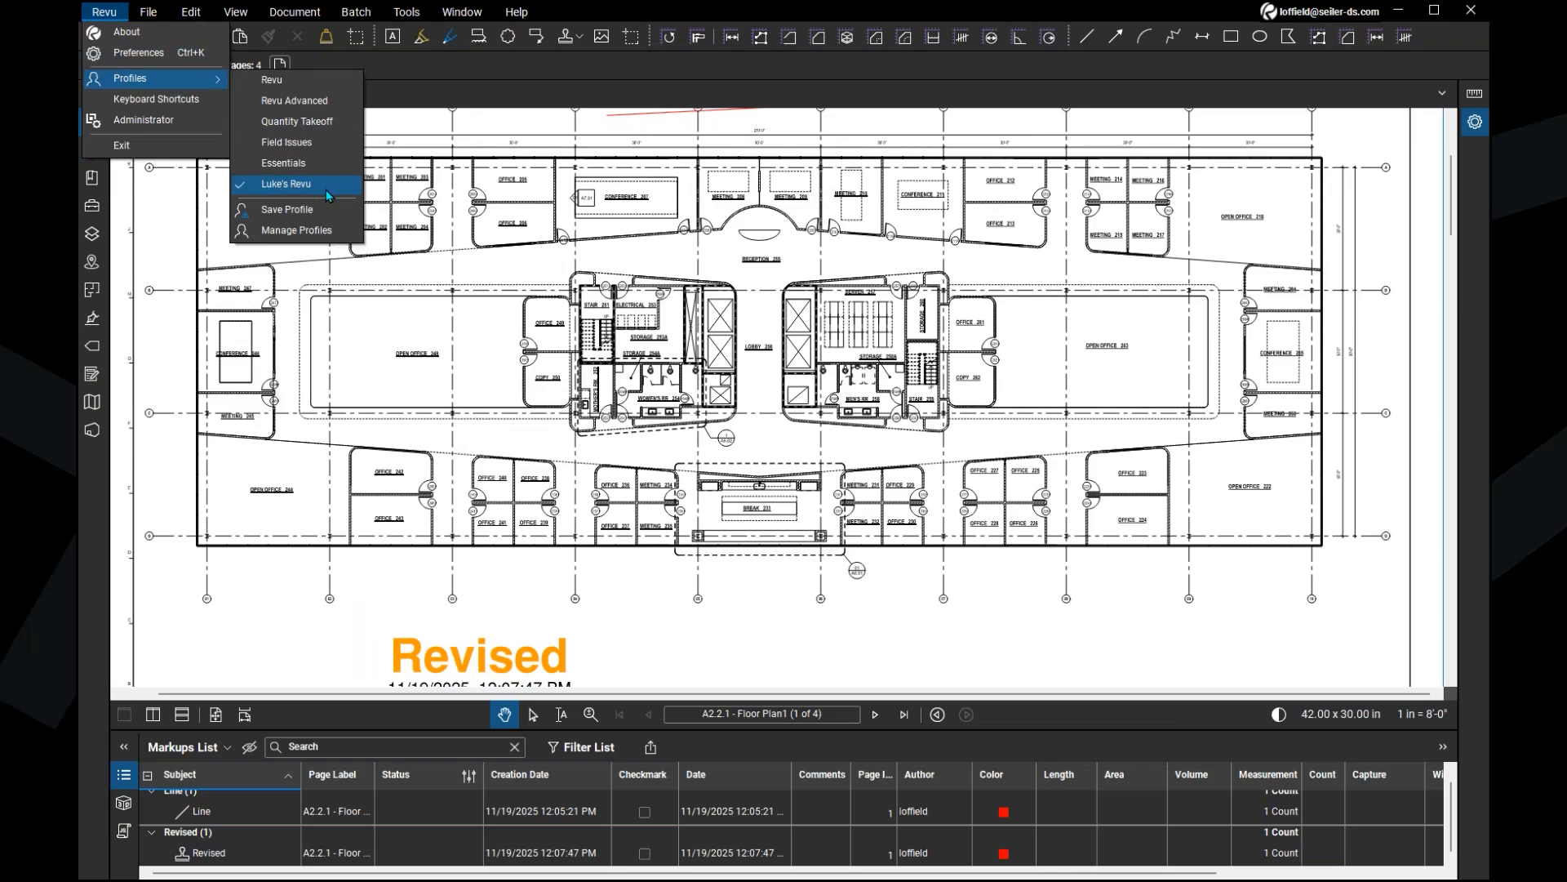
pyautogui.click(541, 64)
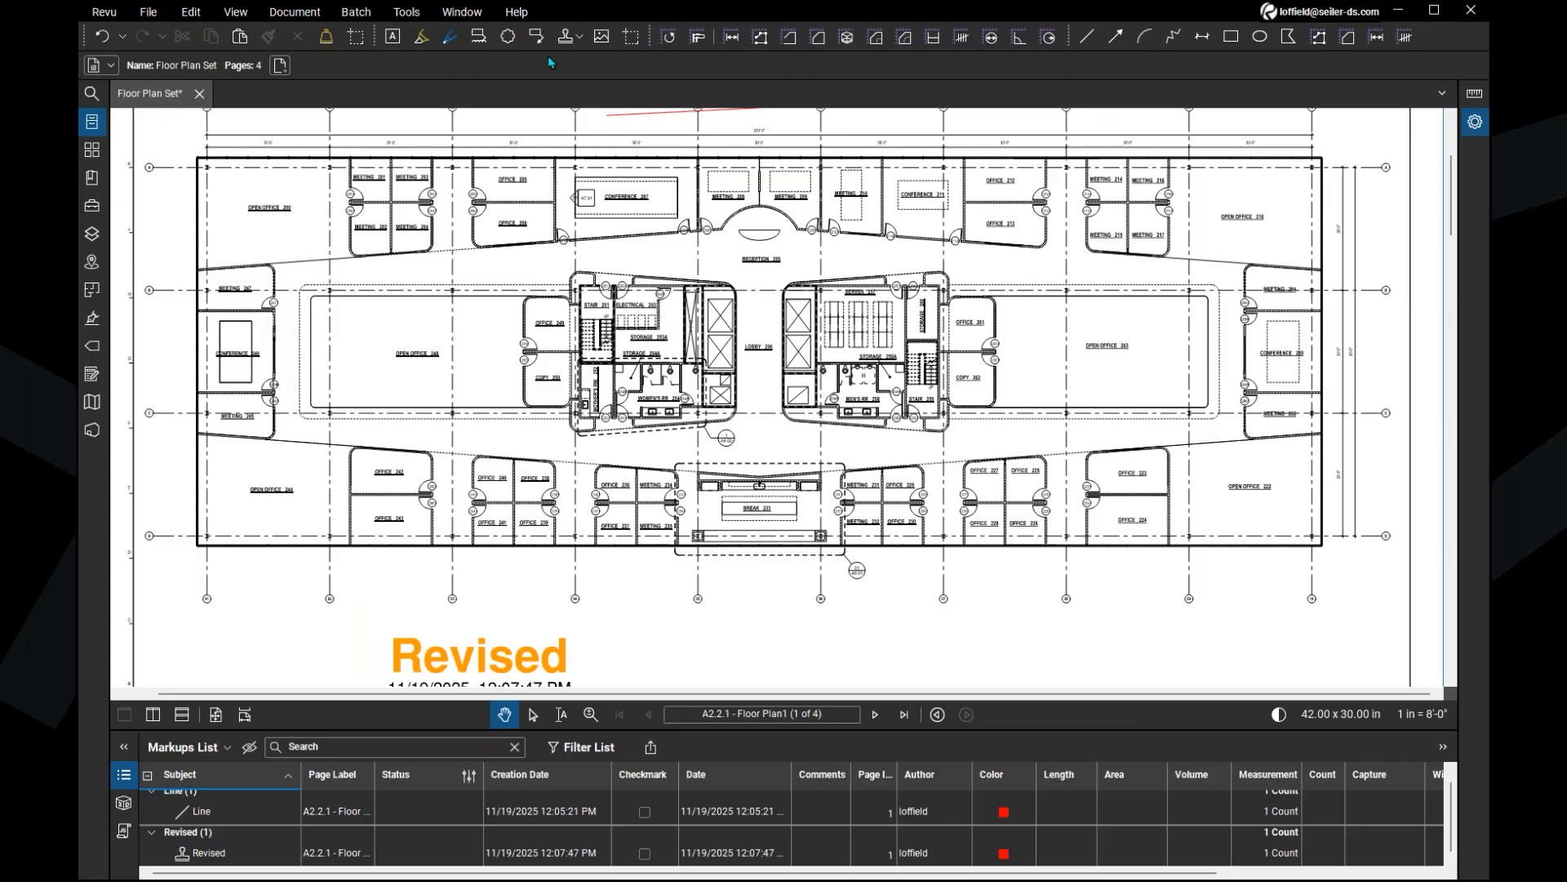
pyautogui.click(89, 16)
pyautogui.moveTo(154, 79)
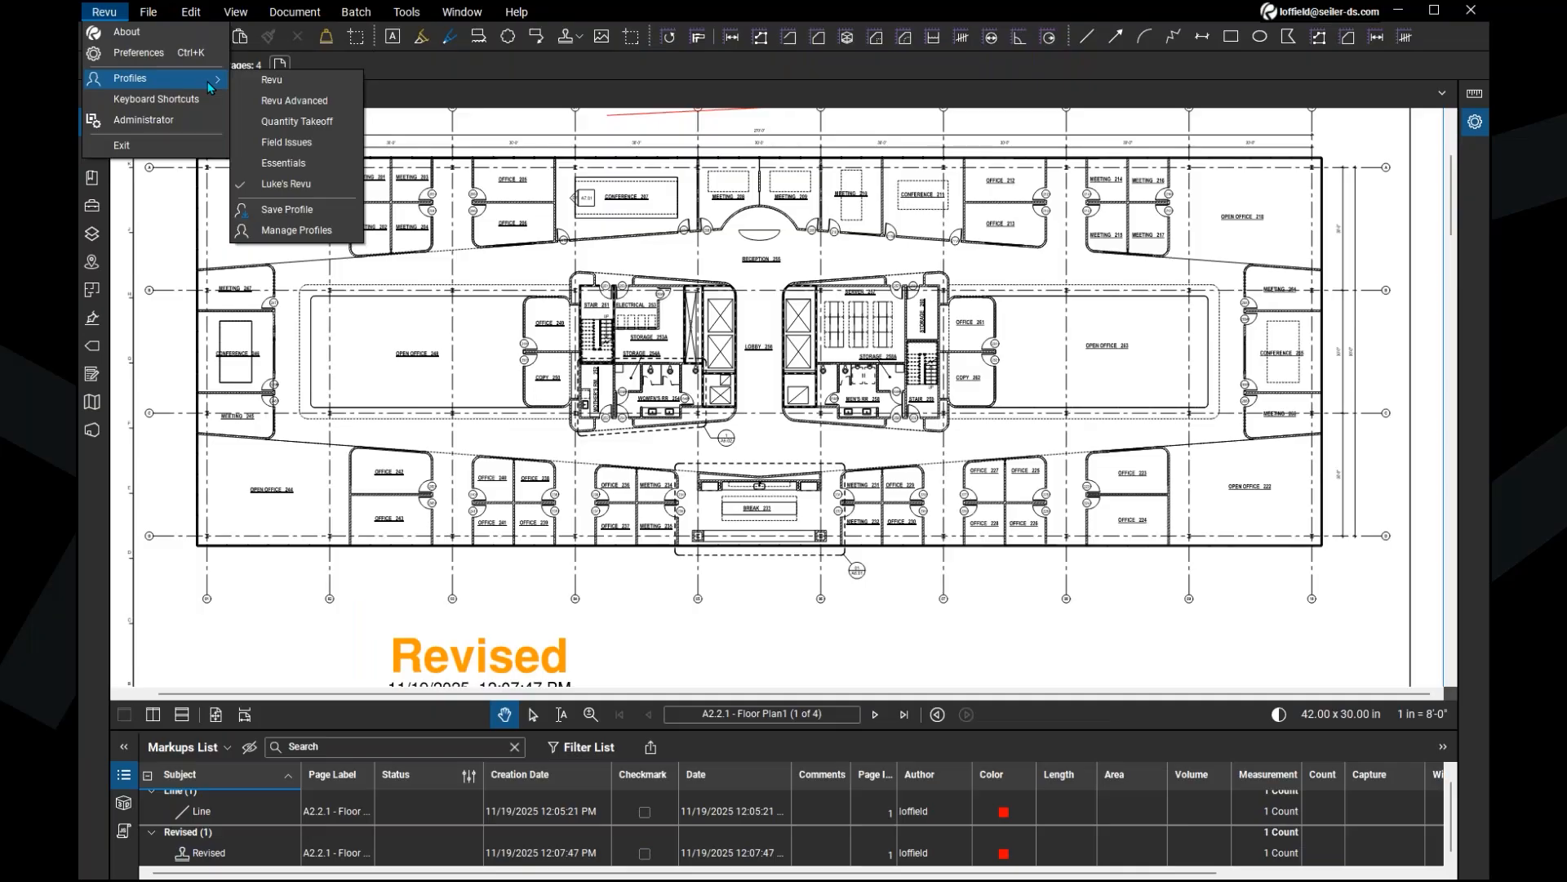
pyautogui.click(517, 63)
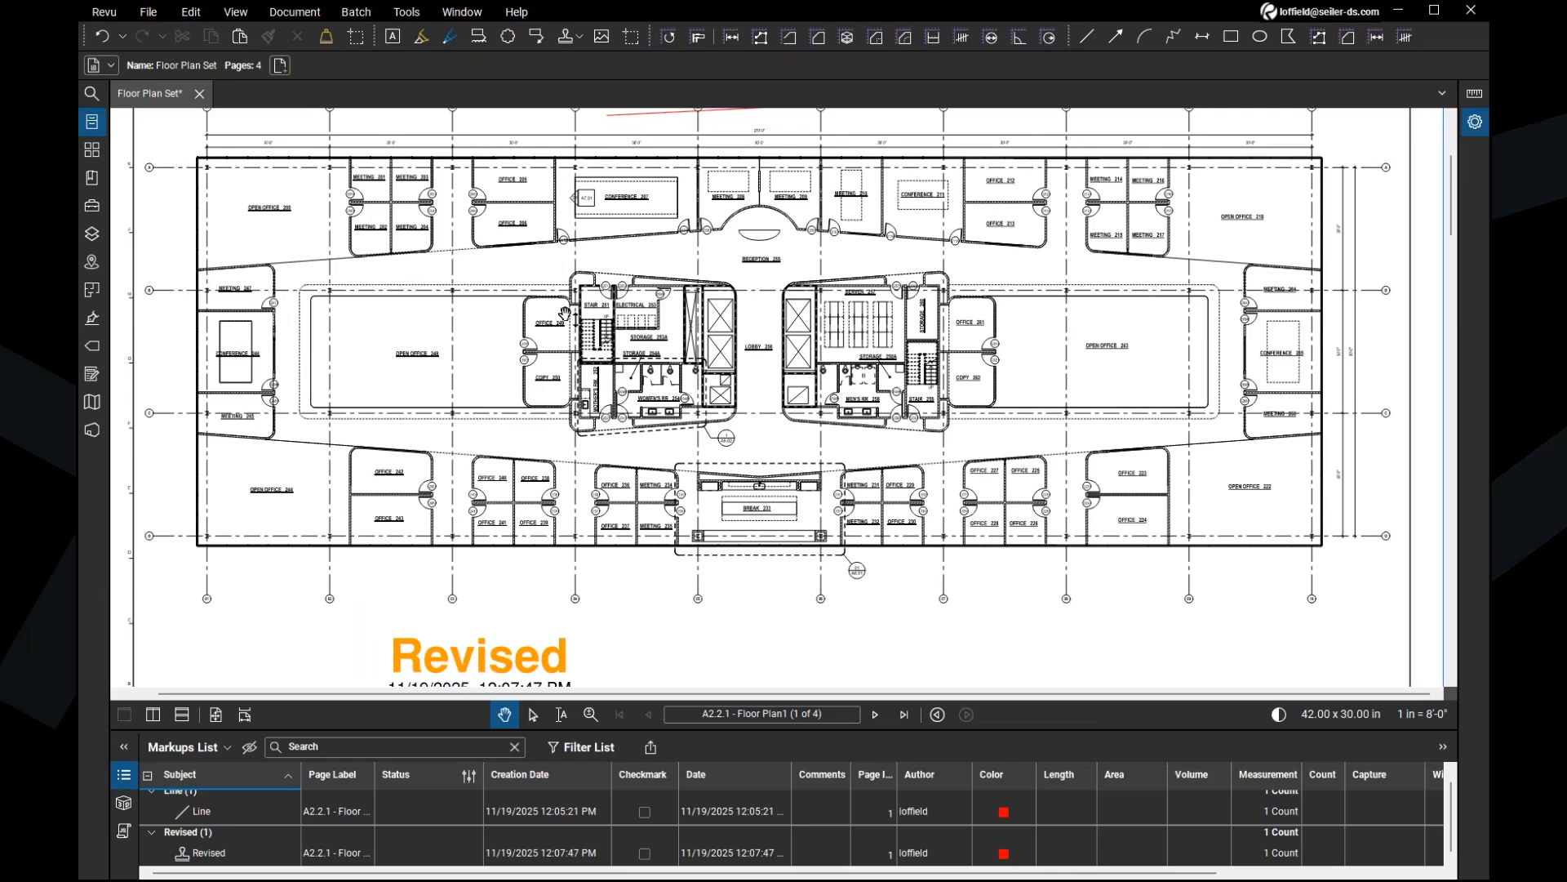
# Step: Review which toolbars are currently enabled and leave their selection as it is
pyautogui.moveTo(669, 304); pyautogui.dragTo(657, 370)
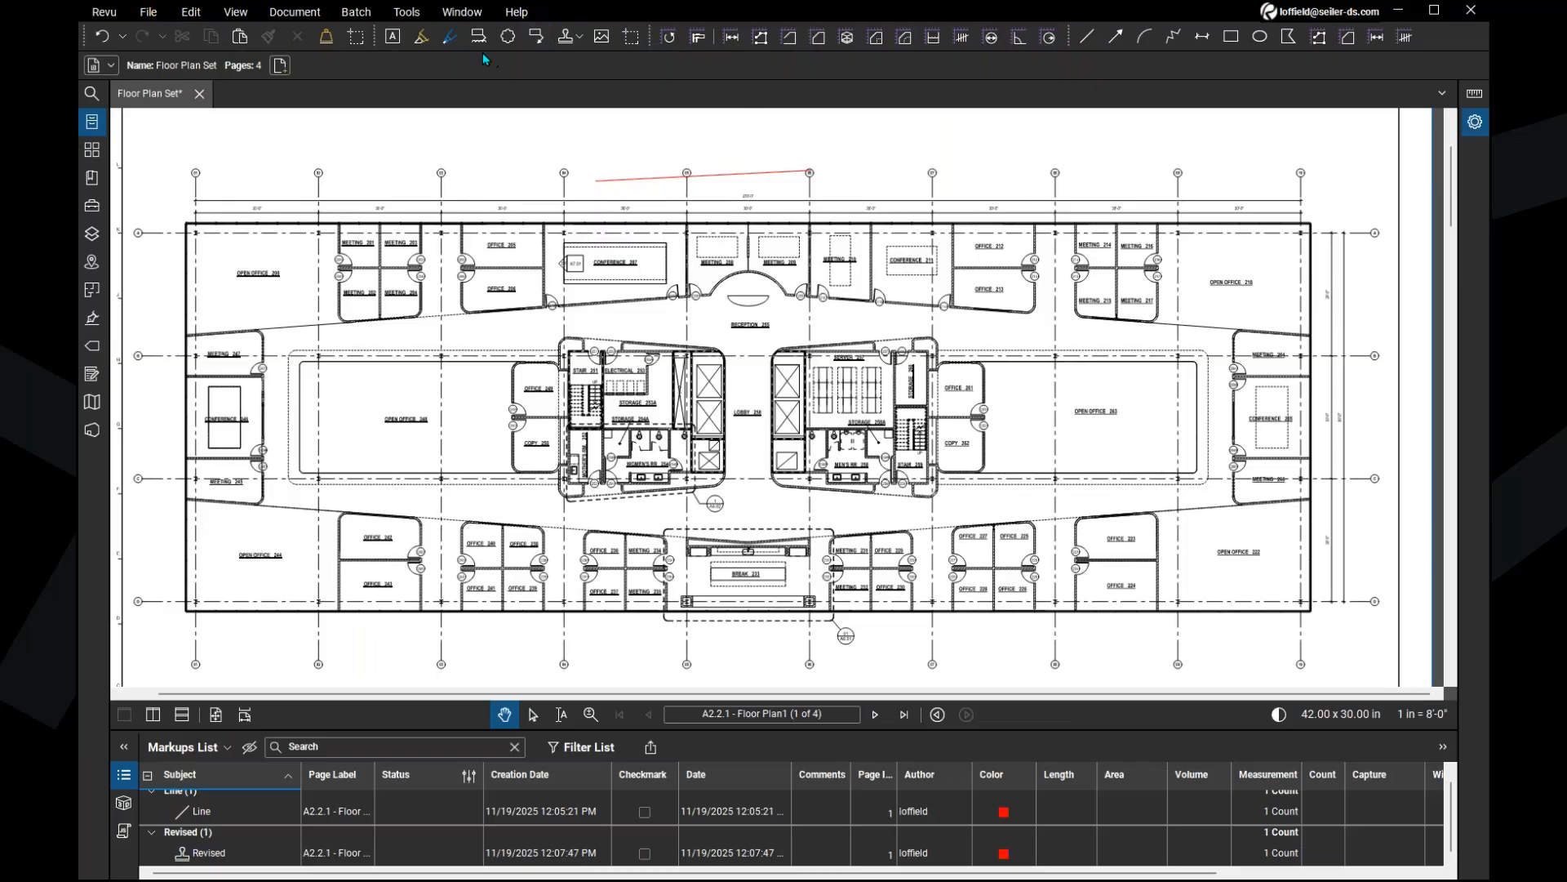
pyautogui.click(423, 15)
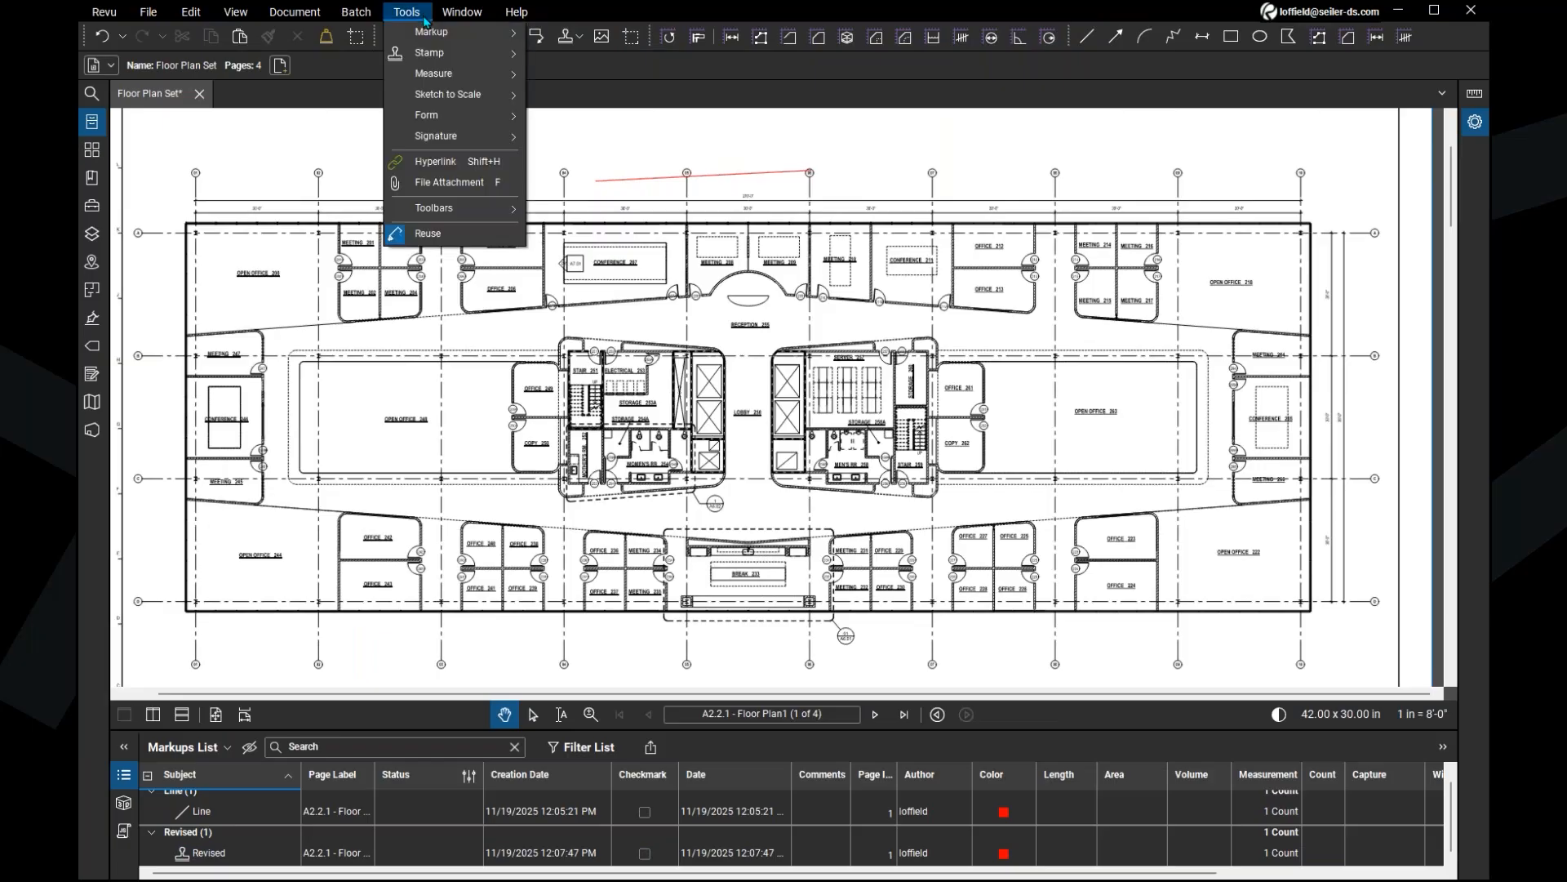
pyautogui.moveTo(473, 208)
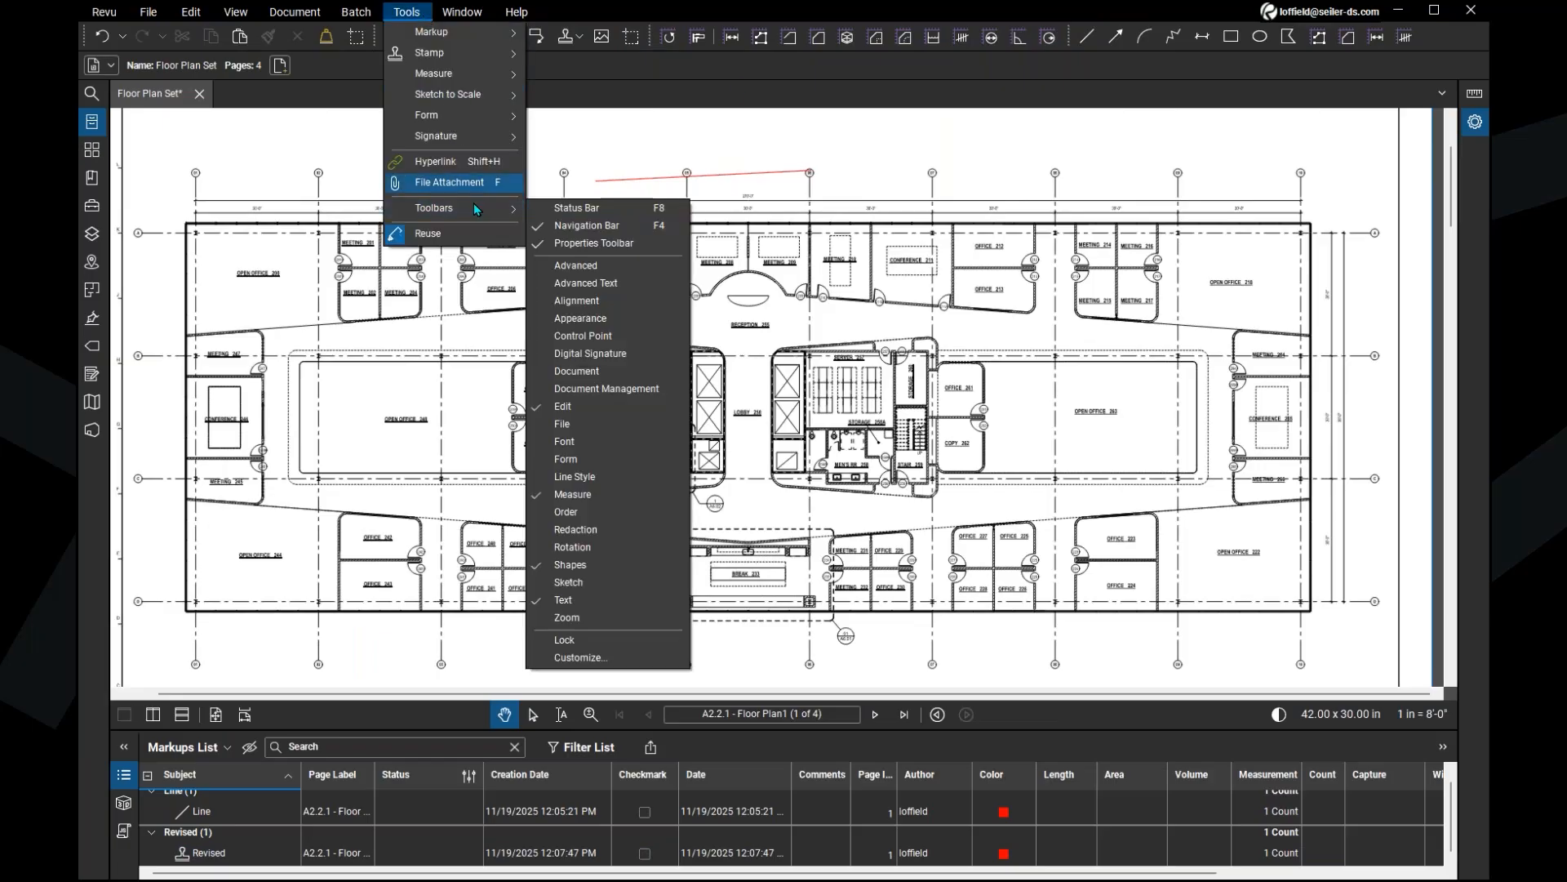
pyautogui.click(661, 67)
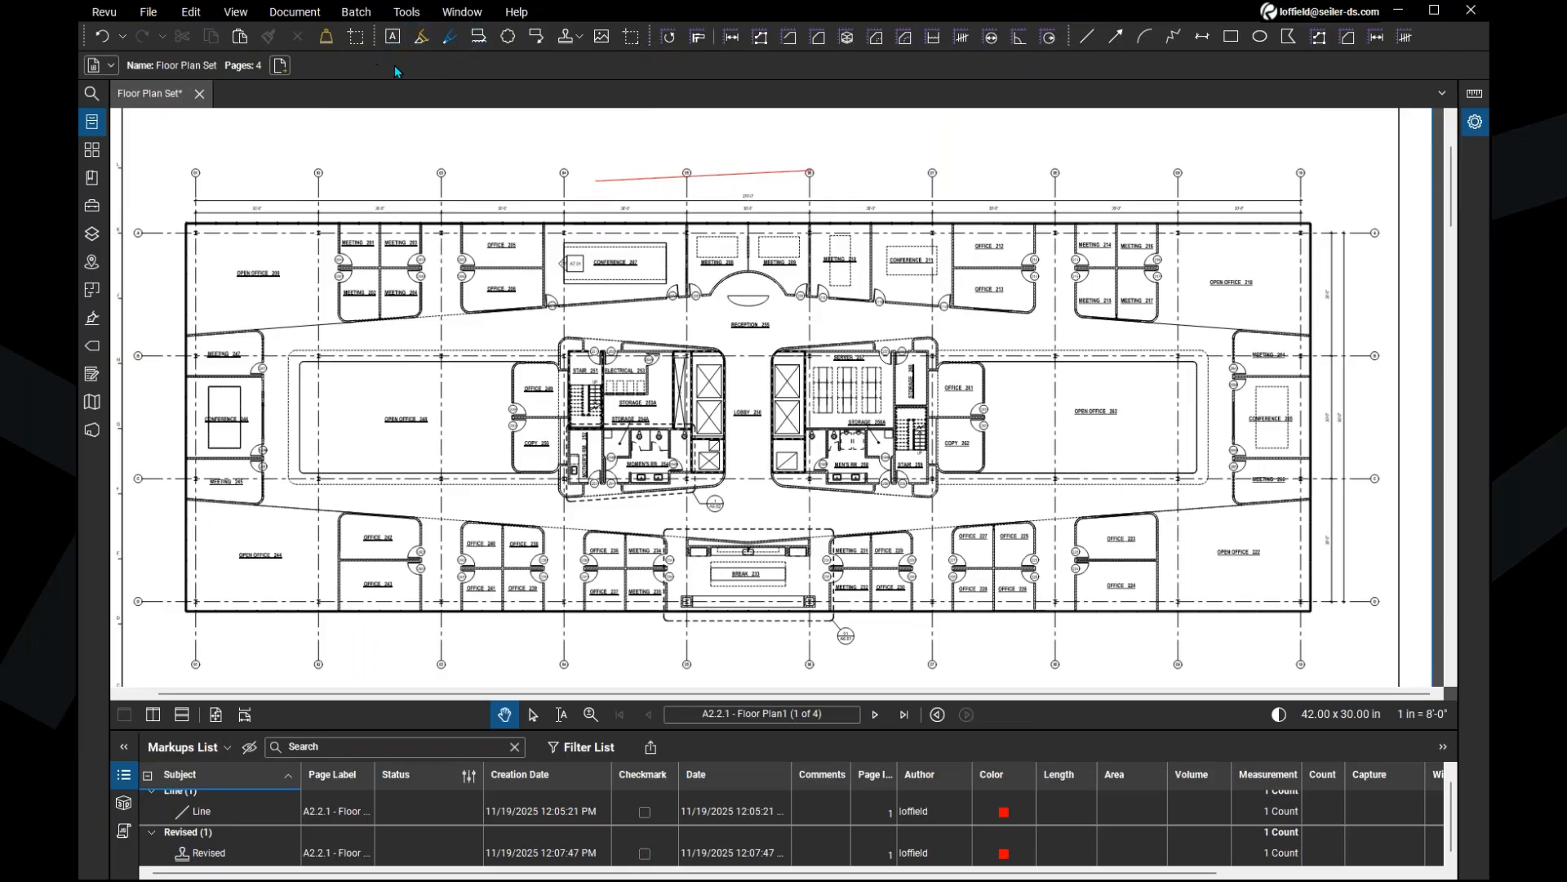
pyautogui.click(526, 82)
pyautogui.click(526, 75)
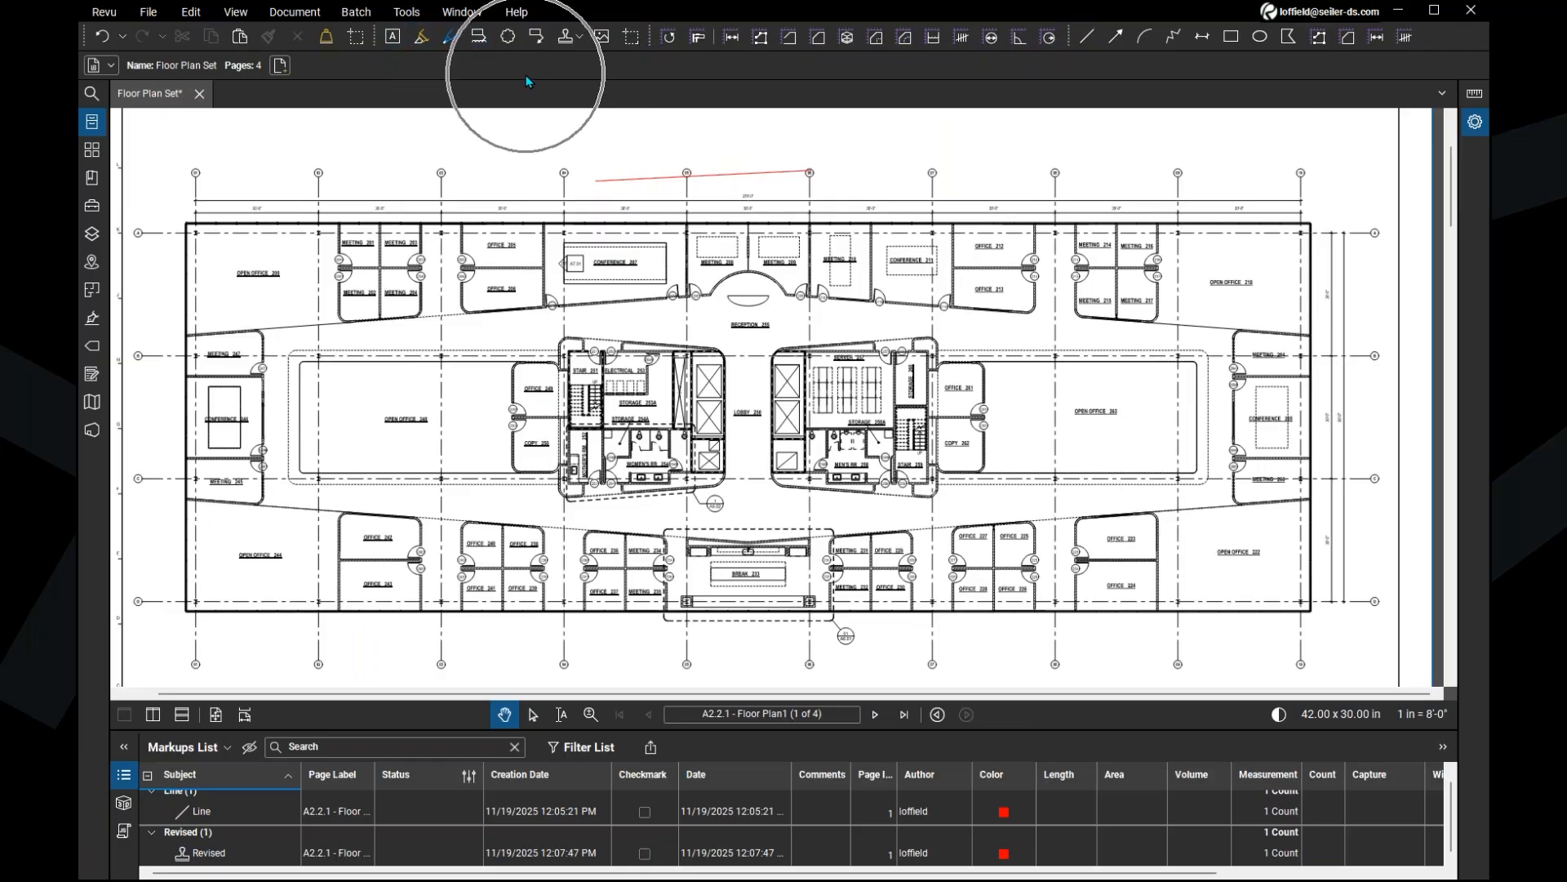
# Step: Move the last panel of the left sidebar to the right sidebar and return it to its original place
pyautogui.click(1478, 266)
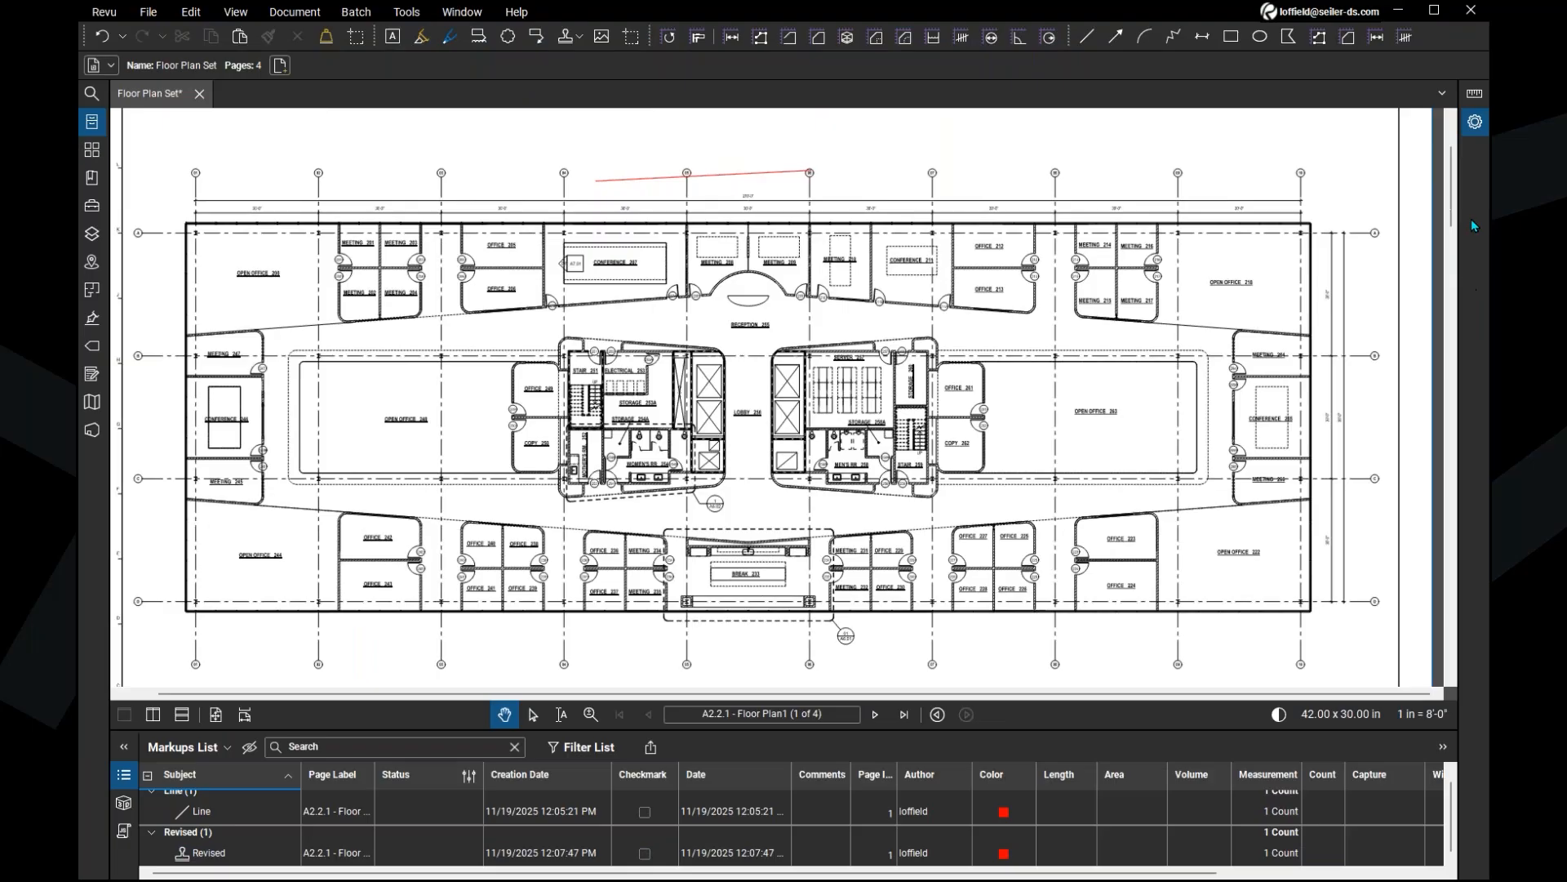
pyautogui.click(1472, 222)
pyautogui.click(1474, 152)
pyautogui.click(92, 430)
pyautogui.moveTo(1170, 242); pyautogui.dragTo(1488, 178)
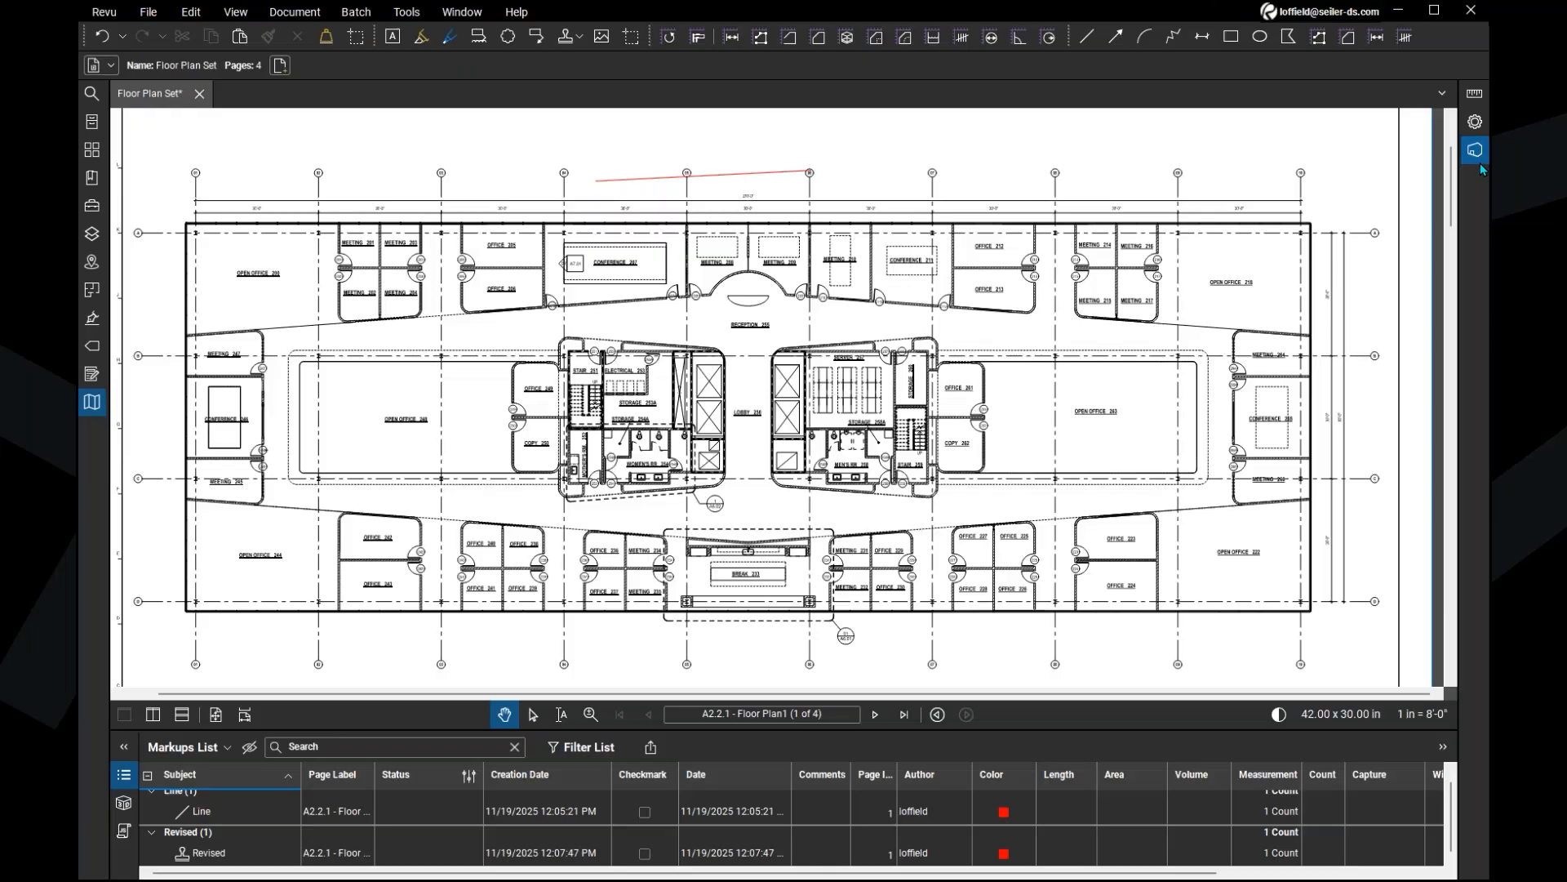
pyautogui.moveTo(1481, 164); pyautogui.dragTo(97, 445)
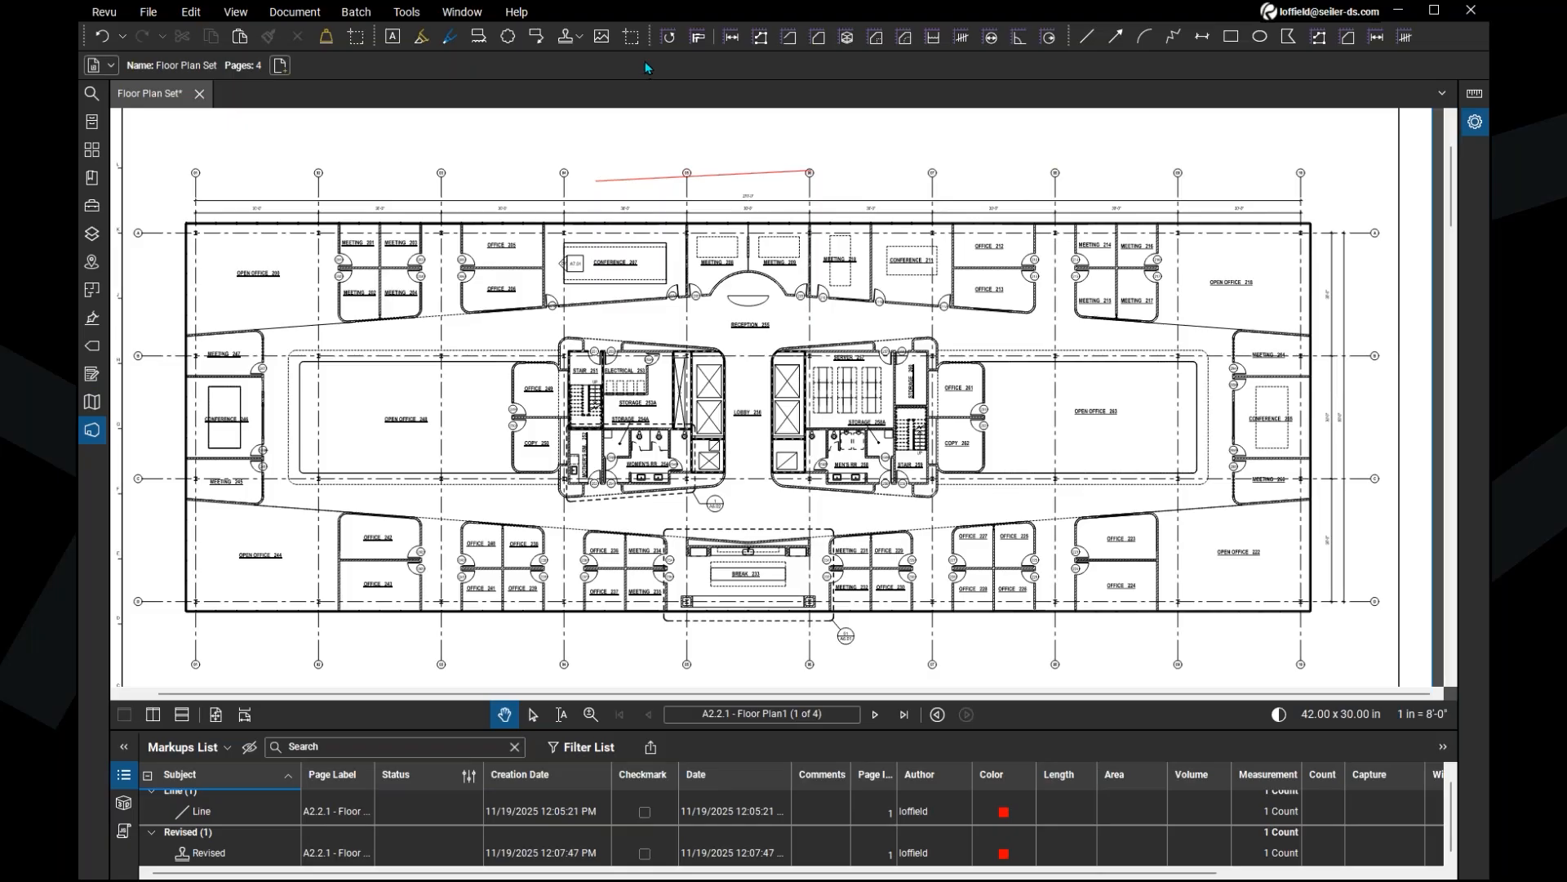
# Step: Examine the toolbar list with its Lock option, and the Reuse setting for markup tools
pyautogui.click(406, 12)
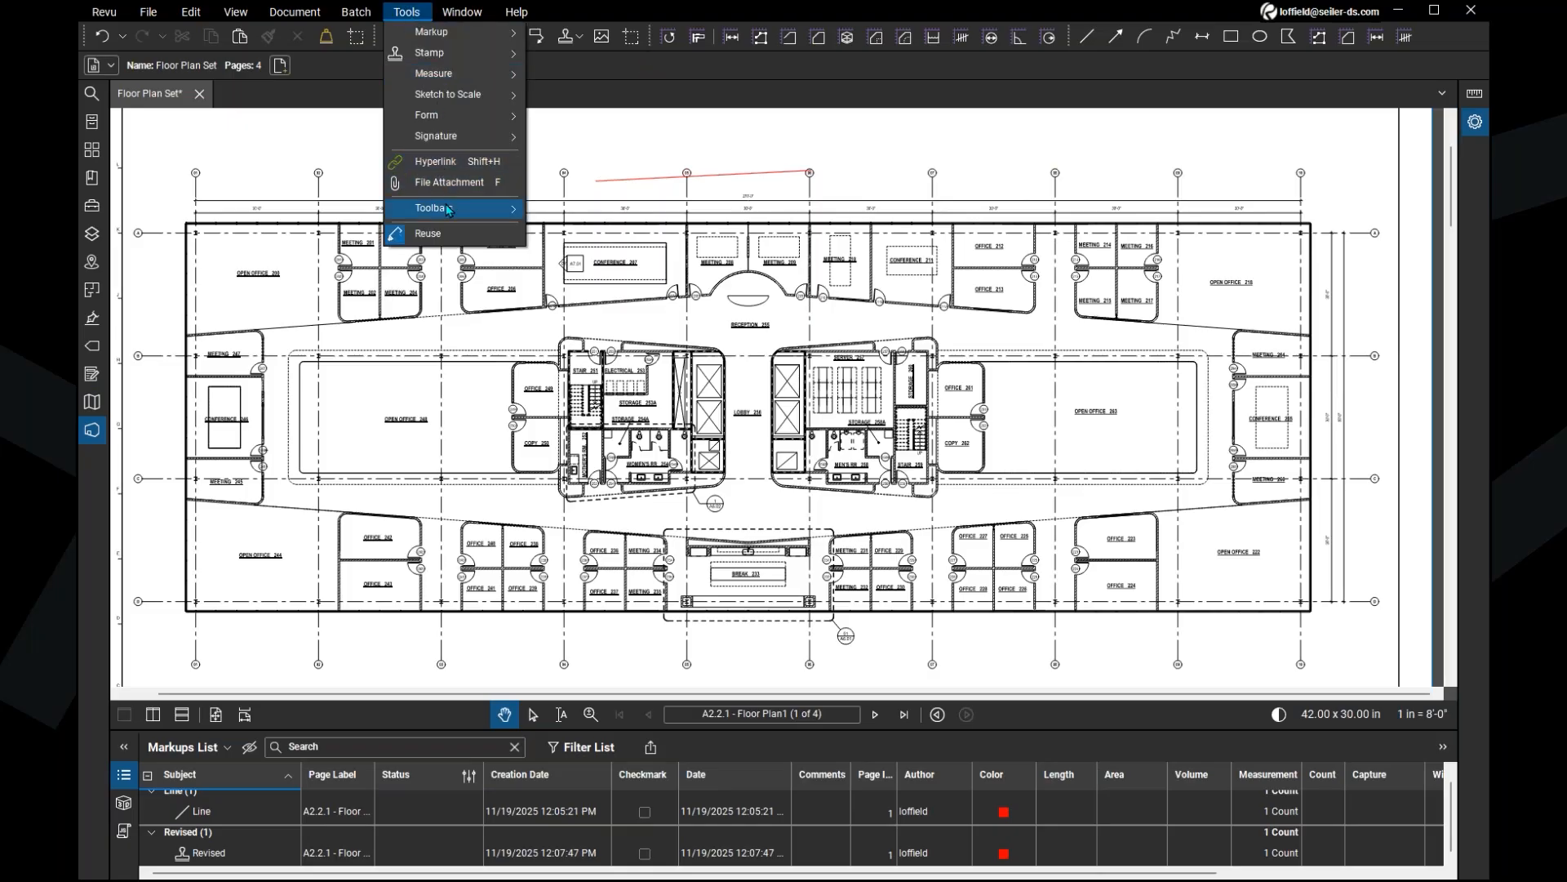
pyautogui.moveTo(449, 209)
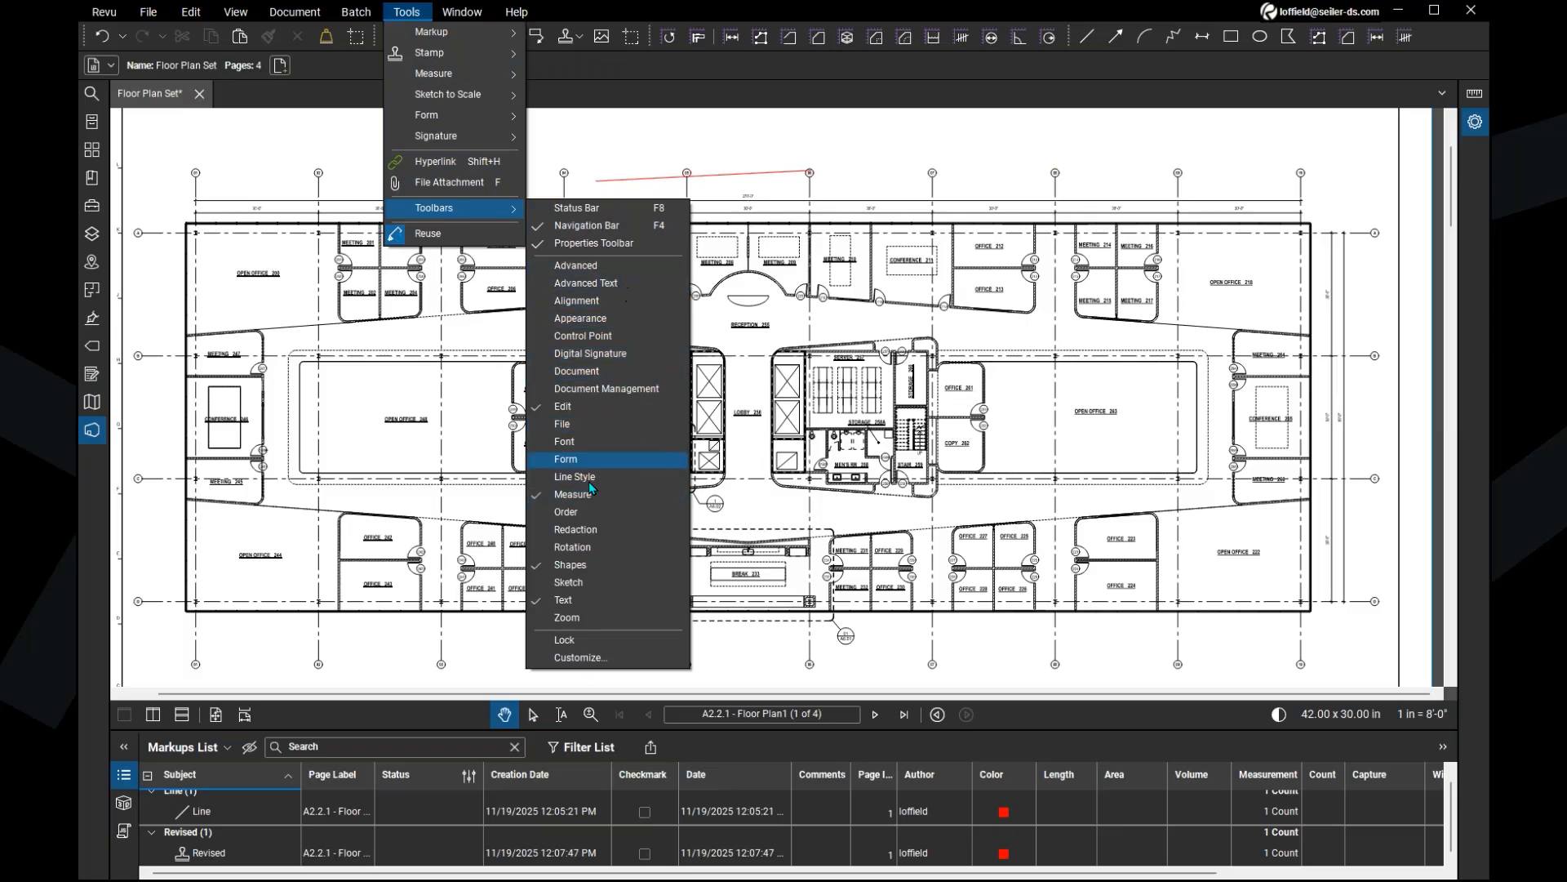
pyautogui.click(590, 642)
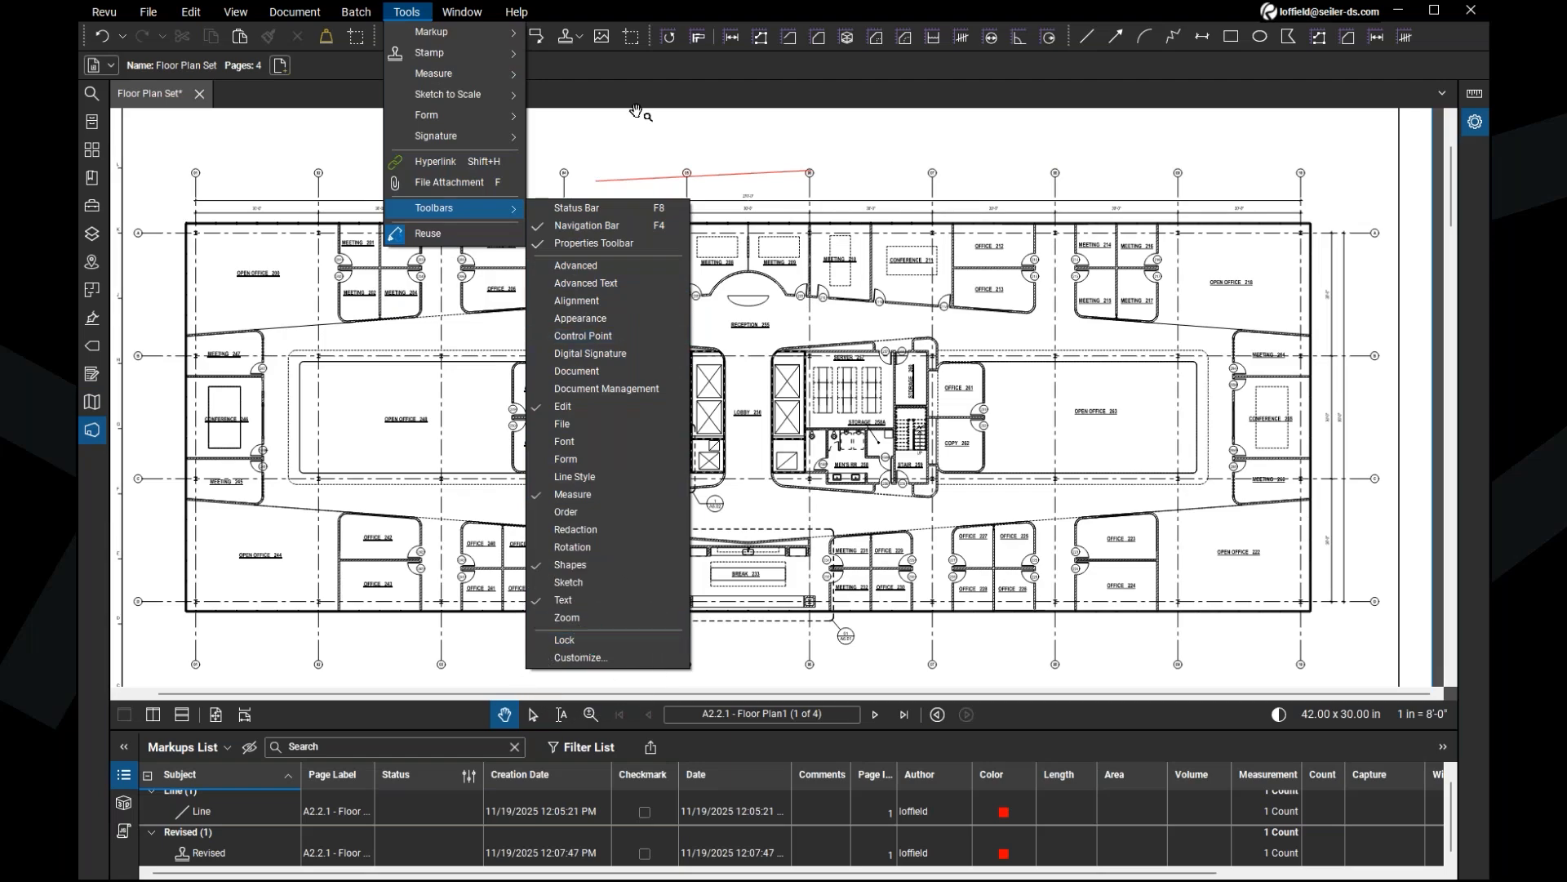
pyautogui.click(600, 635)
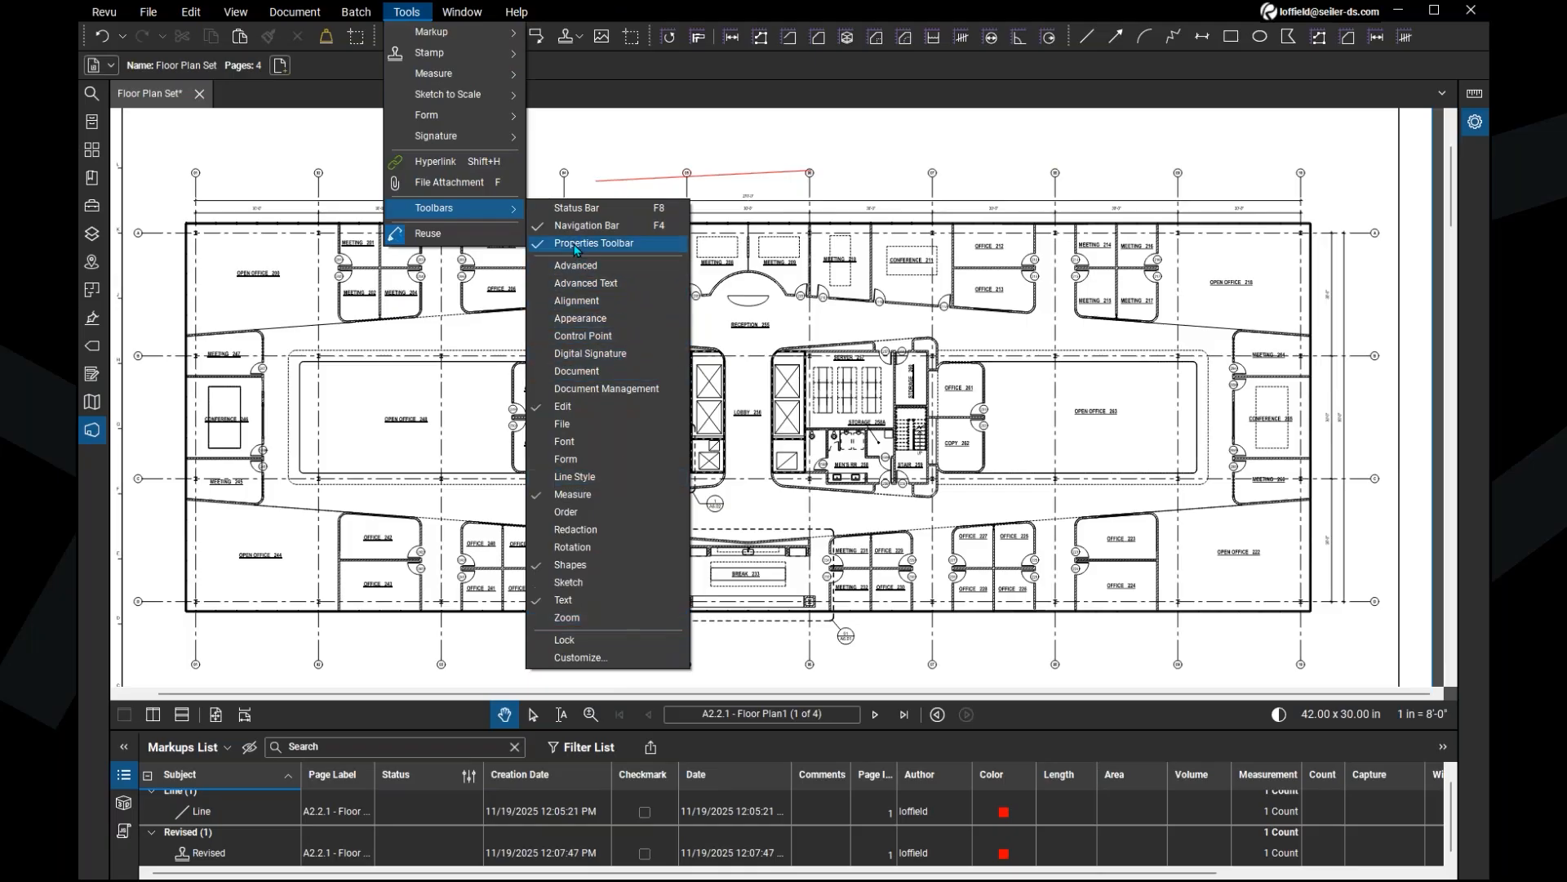
pyautogui.click(450, 242)
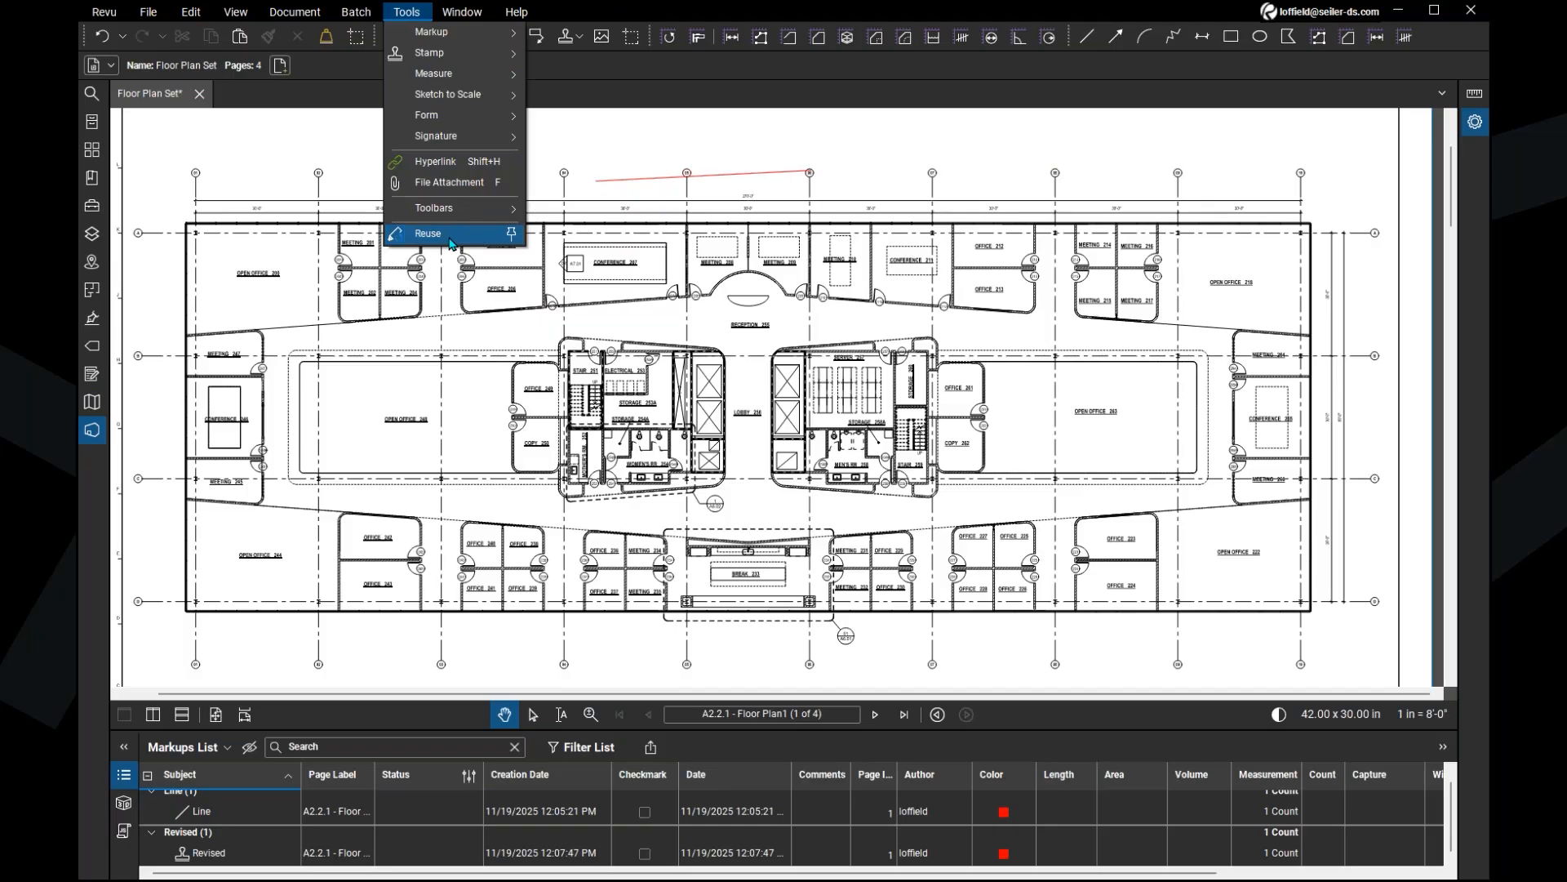
pyautogui.click(672, 89)
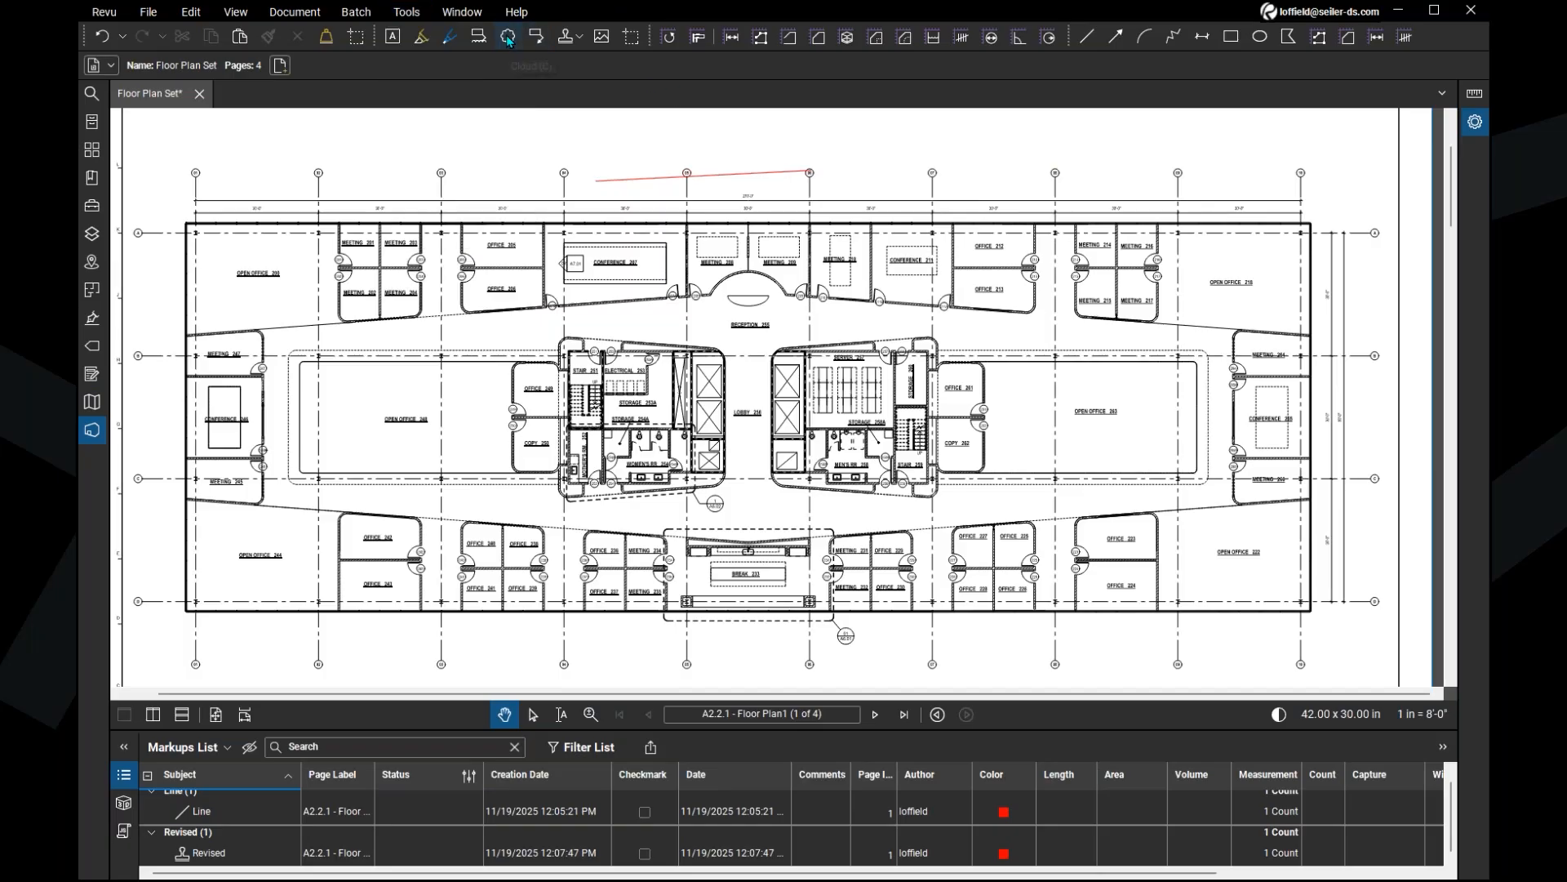
# Step: Draw a trial red cloud over the office and copy rooms beside the left building core, and delete it
pyautogui.click(508, 36)
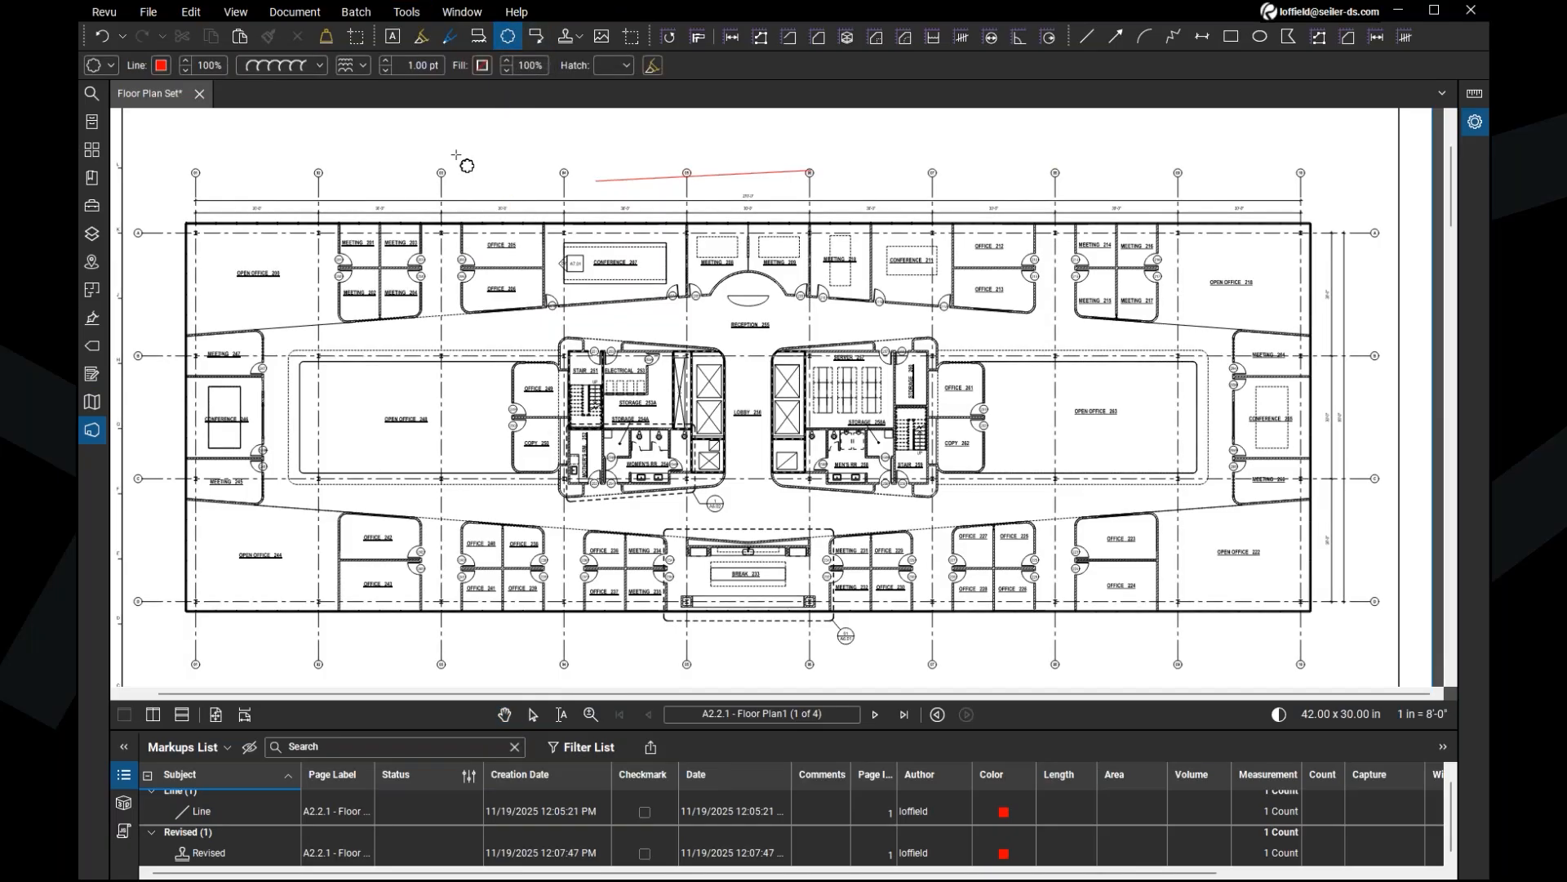
pyautogui.moveTo(496, 383); pyautogui.dragTo(543, 450)
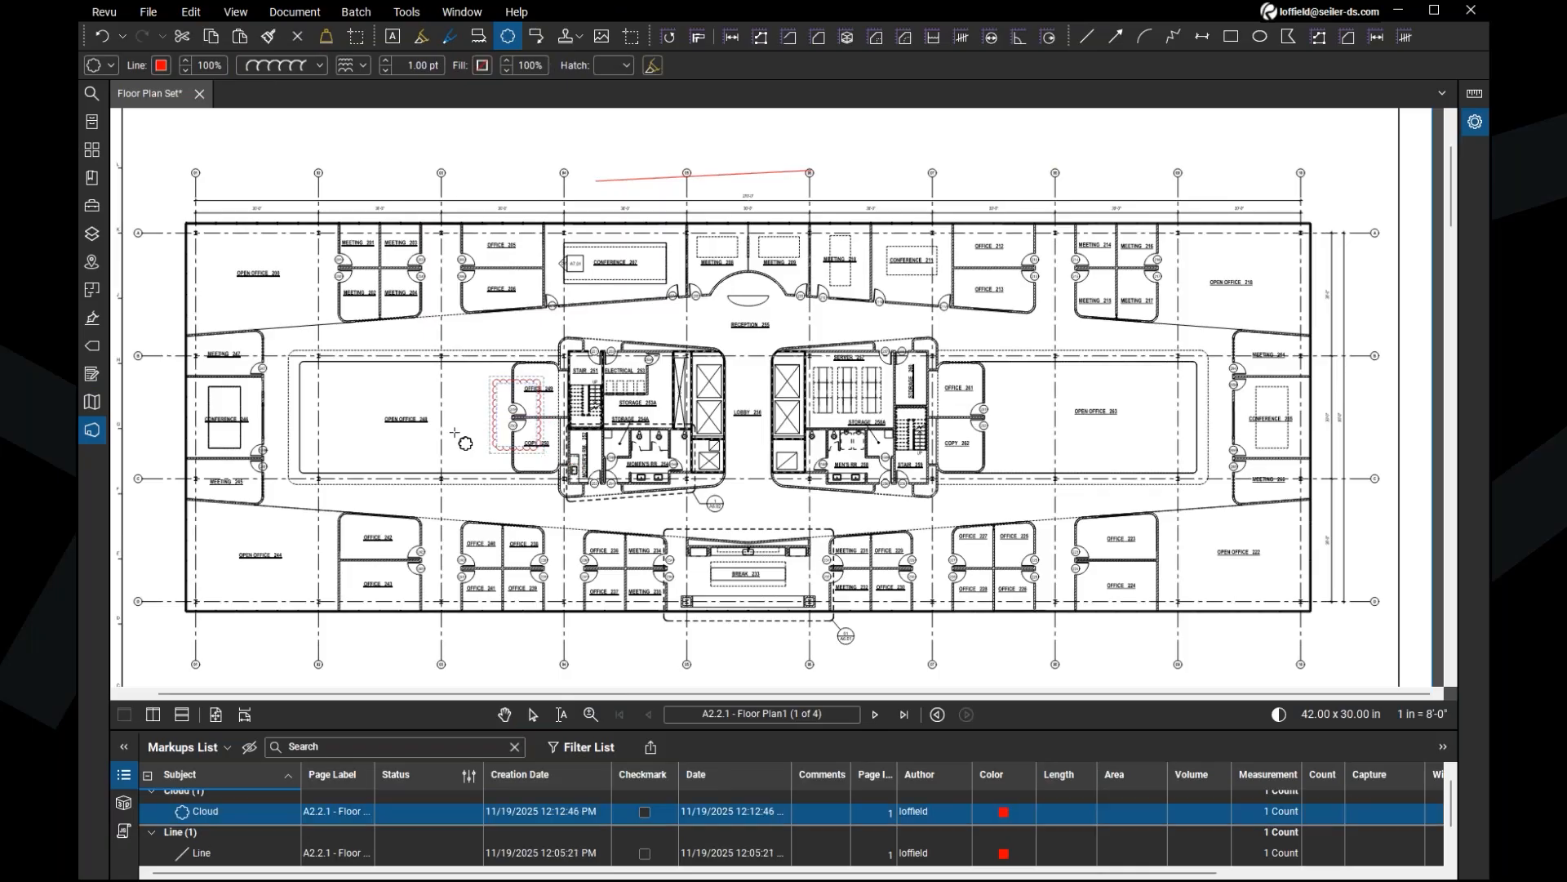
pyautogui.press('Escape')
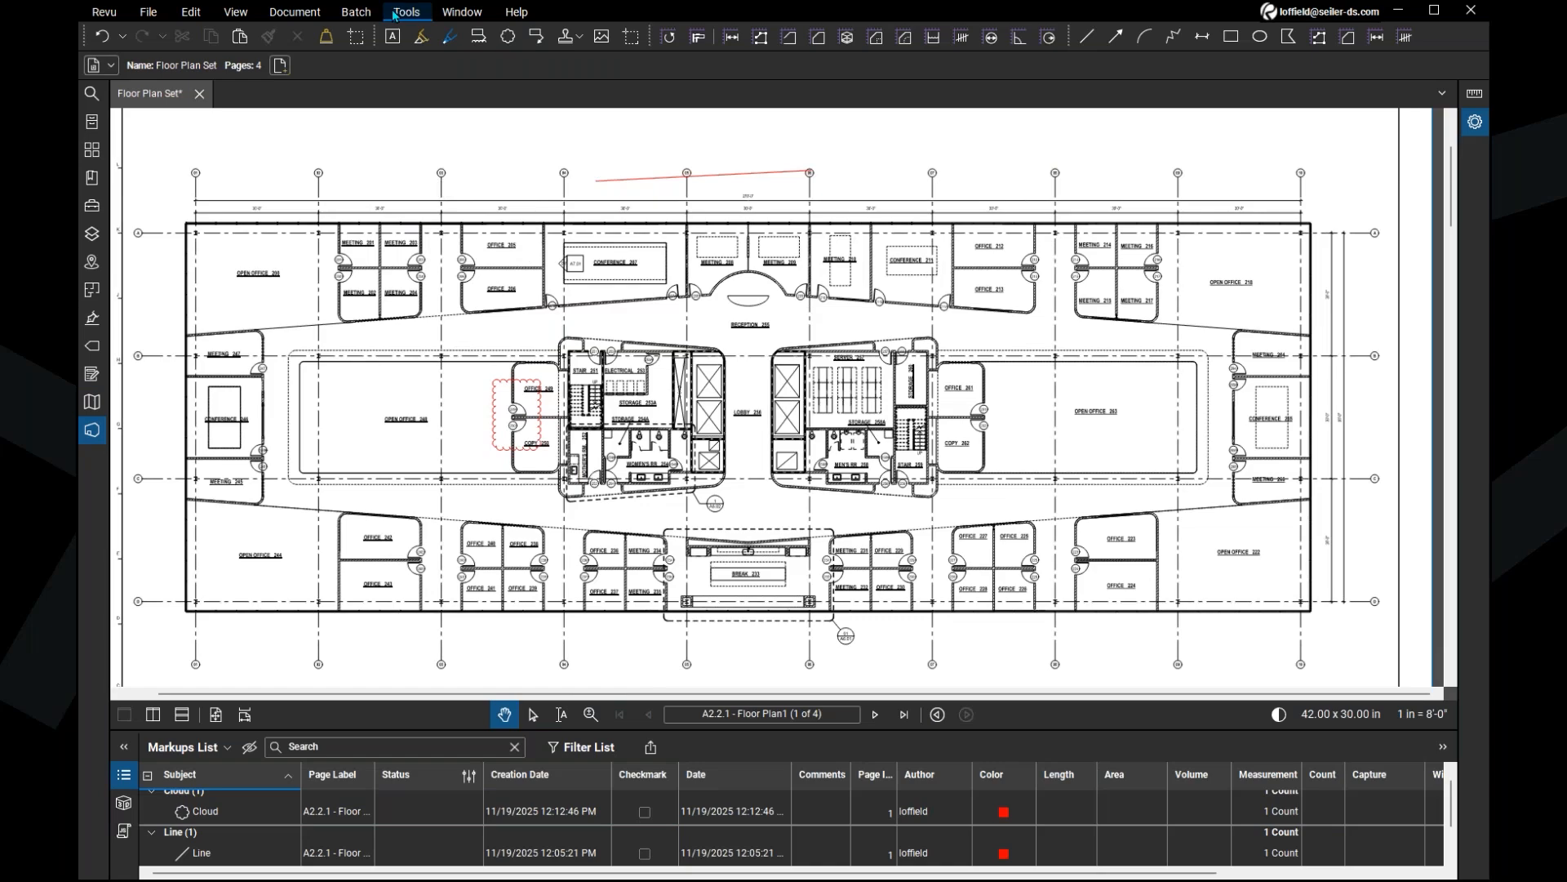
pyautogui.click(534, 383)
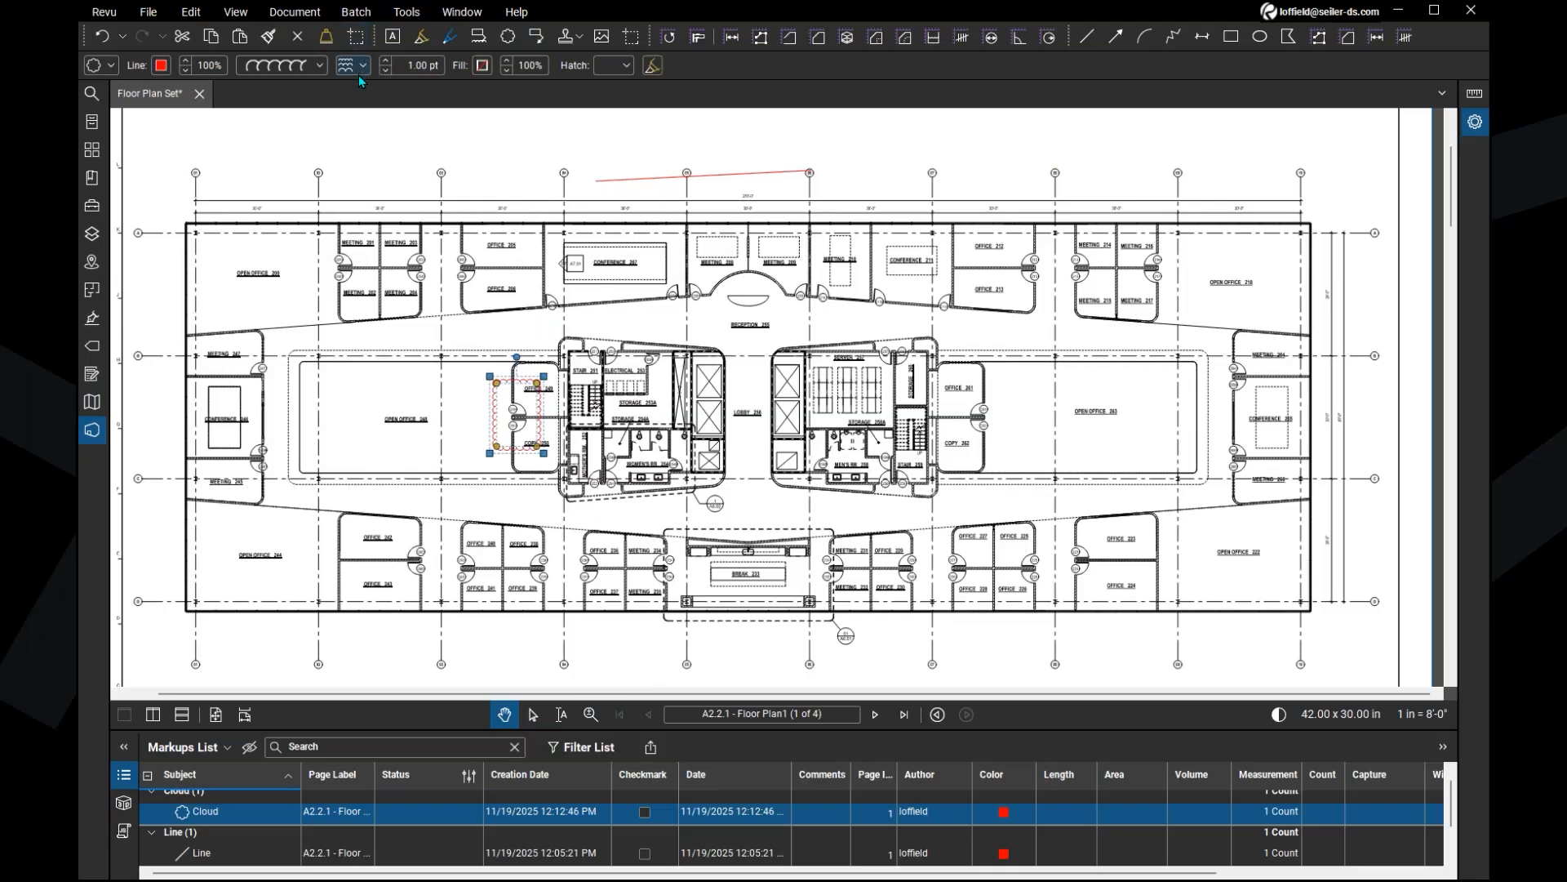
pyautogui.press('Delete')
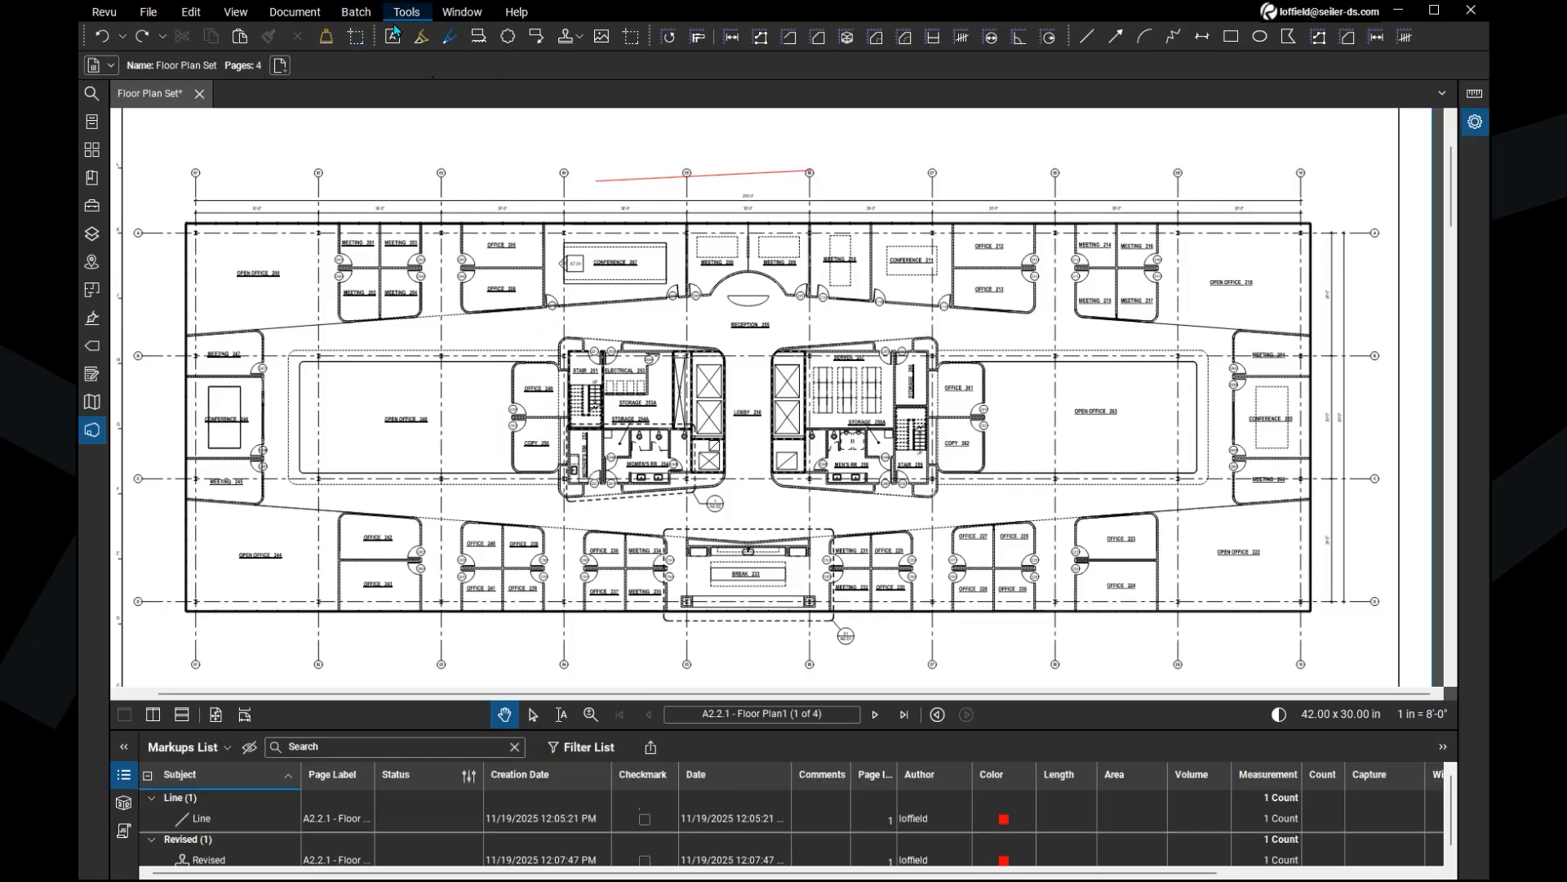
# Step: Draw a red cloud with a 1.00 pt line over the office and copy rooms beside the left core and exit the Cloud tool
pyautogui.click(508, 36)
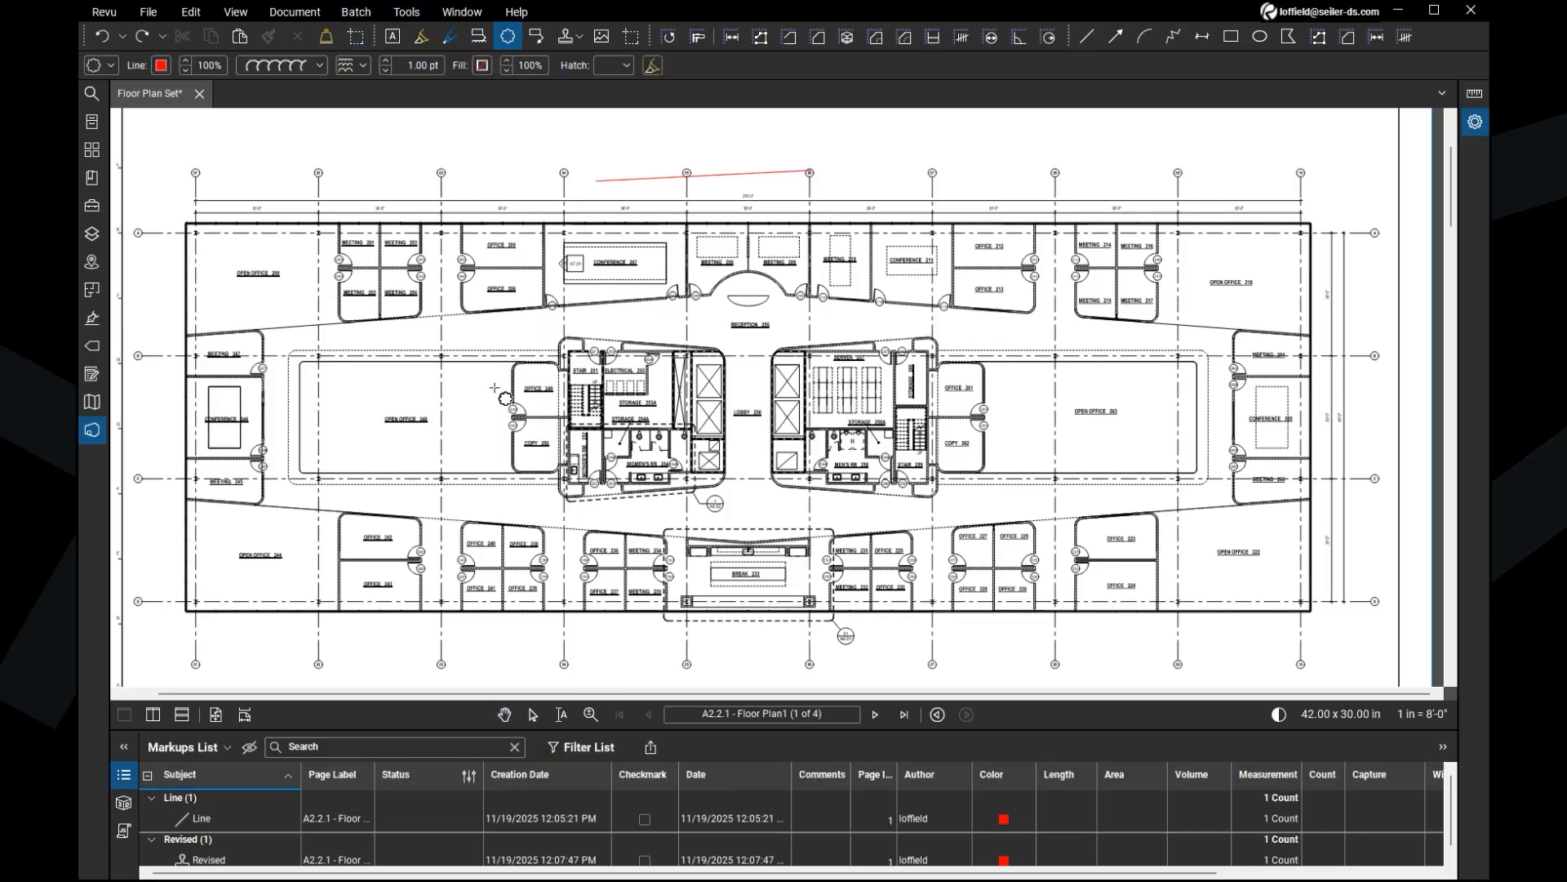
pyautogui.moveTo(491, 395); pyautogui.dragTo(537, 447)
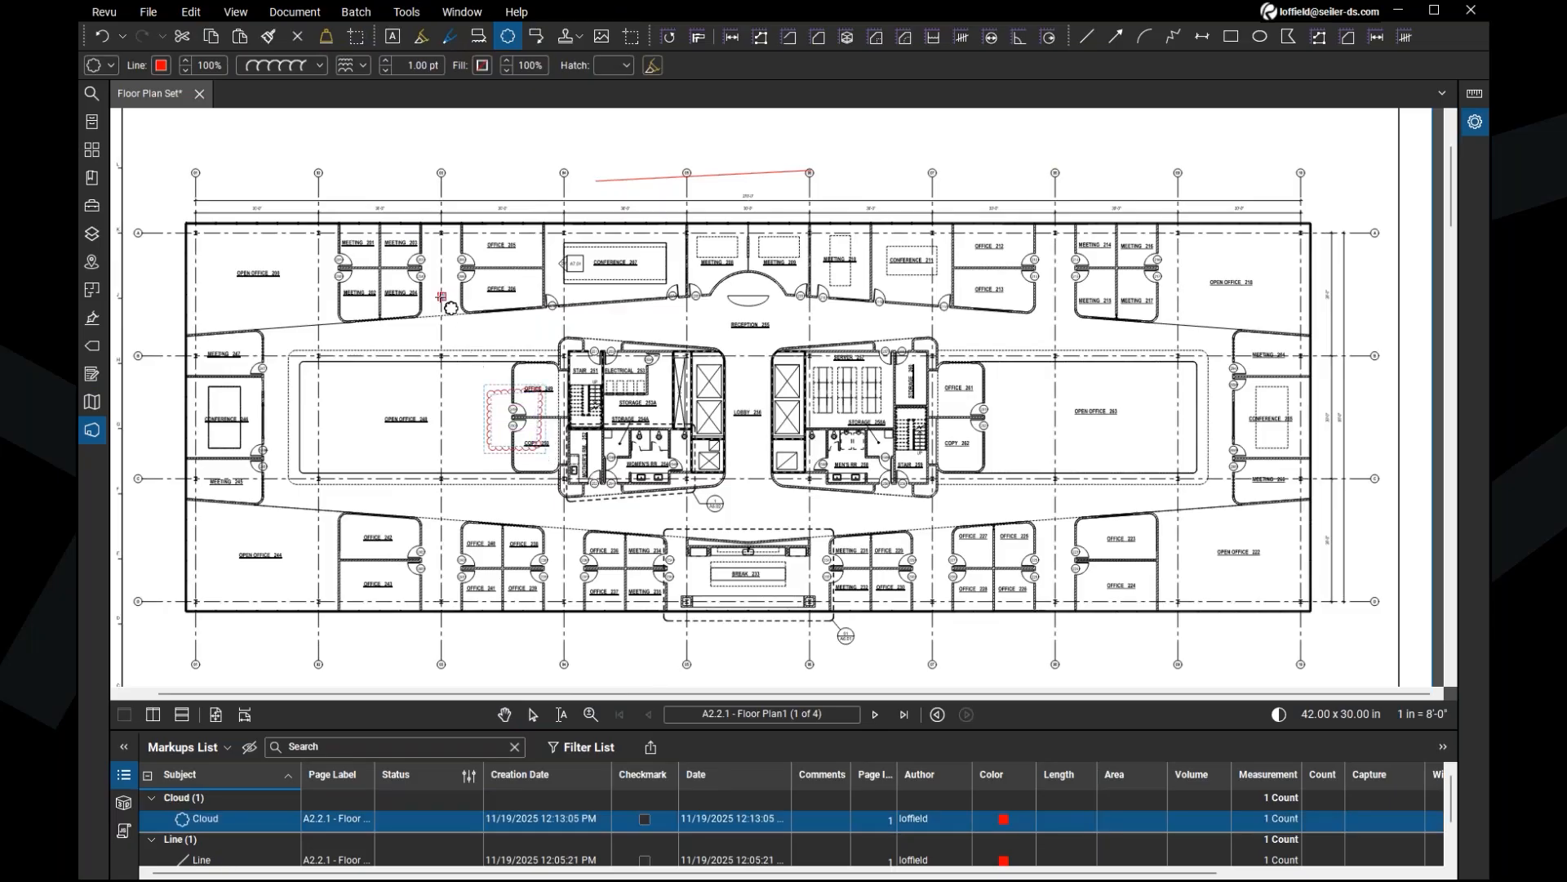
pyautogui.press('ctrl')
pyautogui.press('ctrl')
pyautogui.press('Escape')
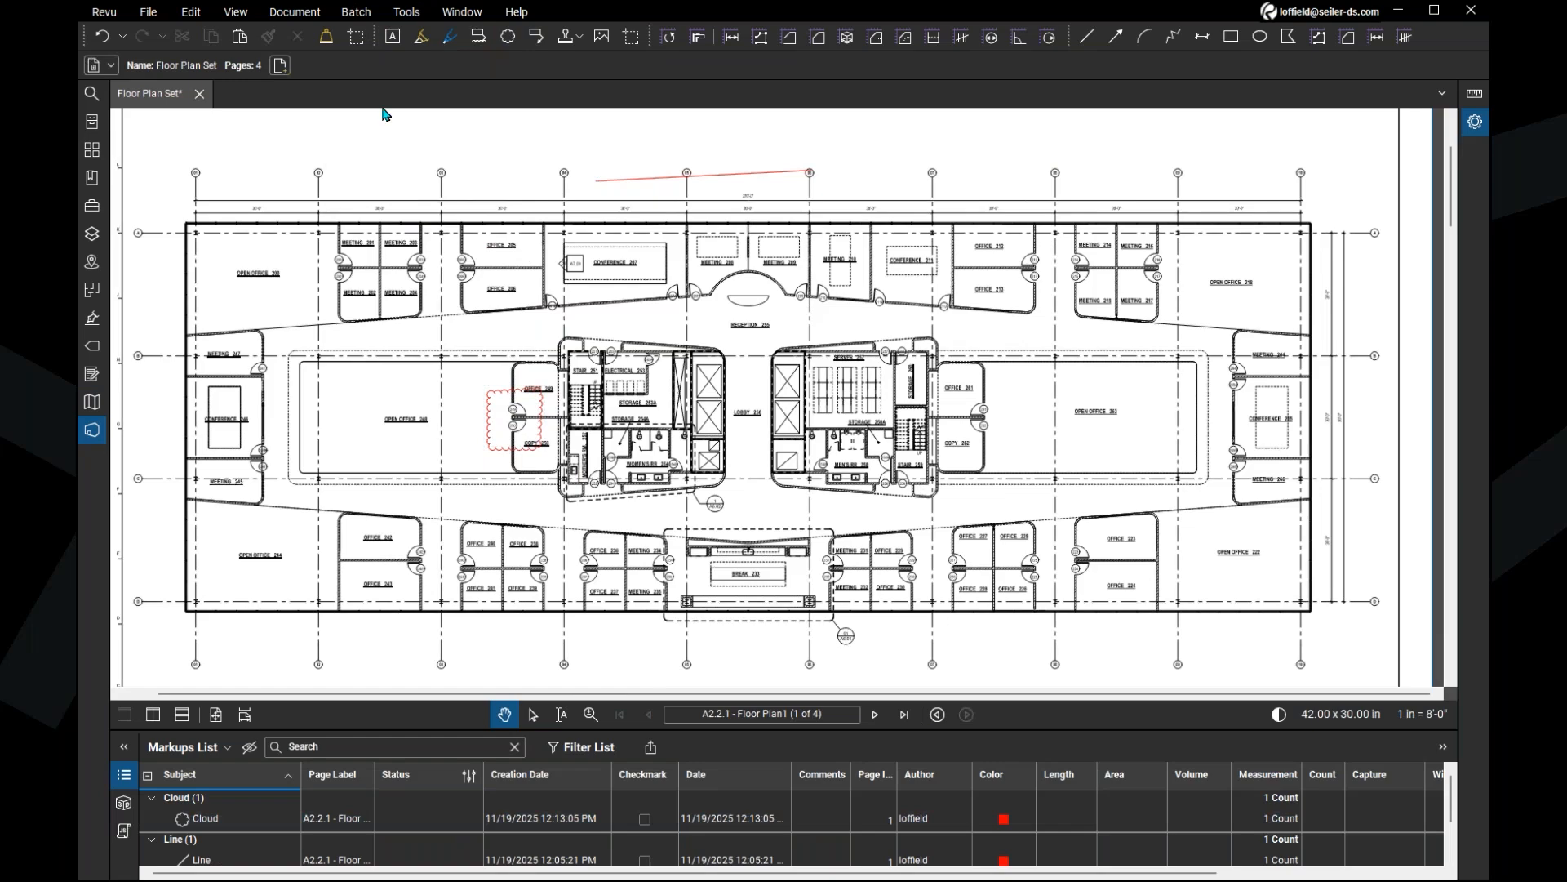
# Step: Turn off Reuse for the markup tools and check the setting
pyautogui.click(412, 15)
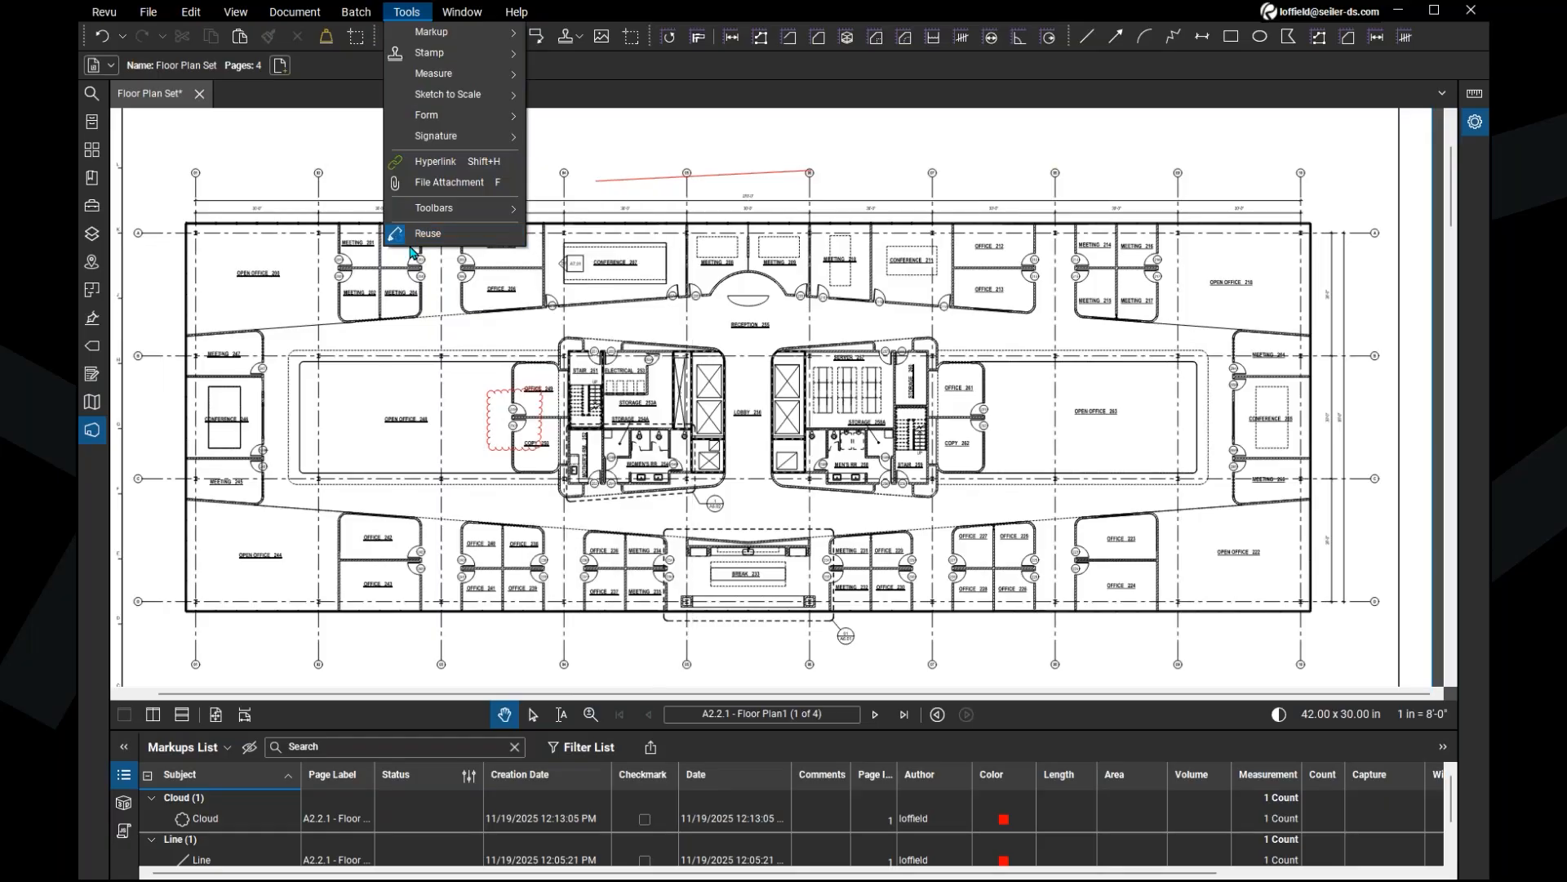
pyautogui.click(424, 235)
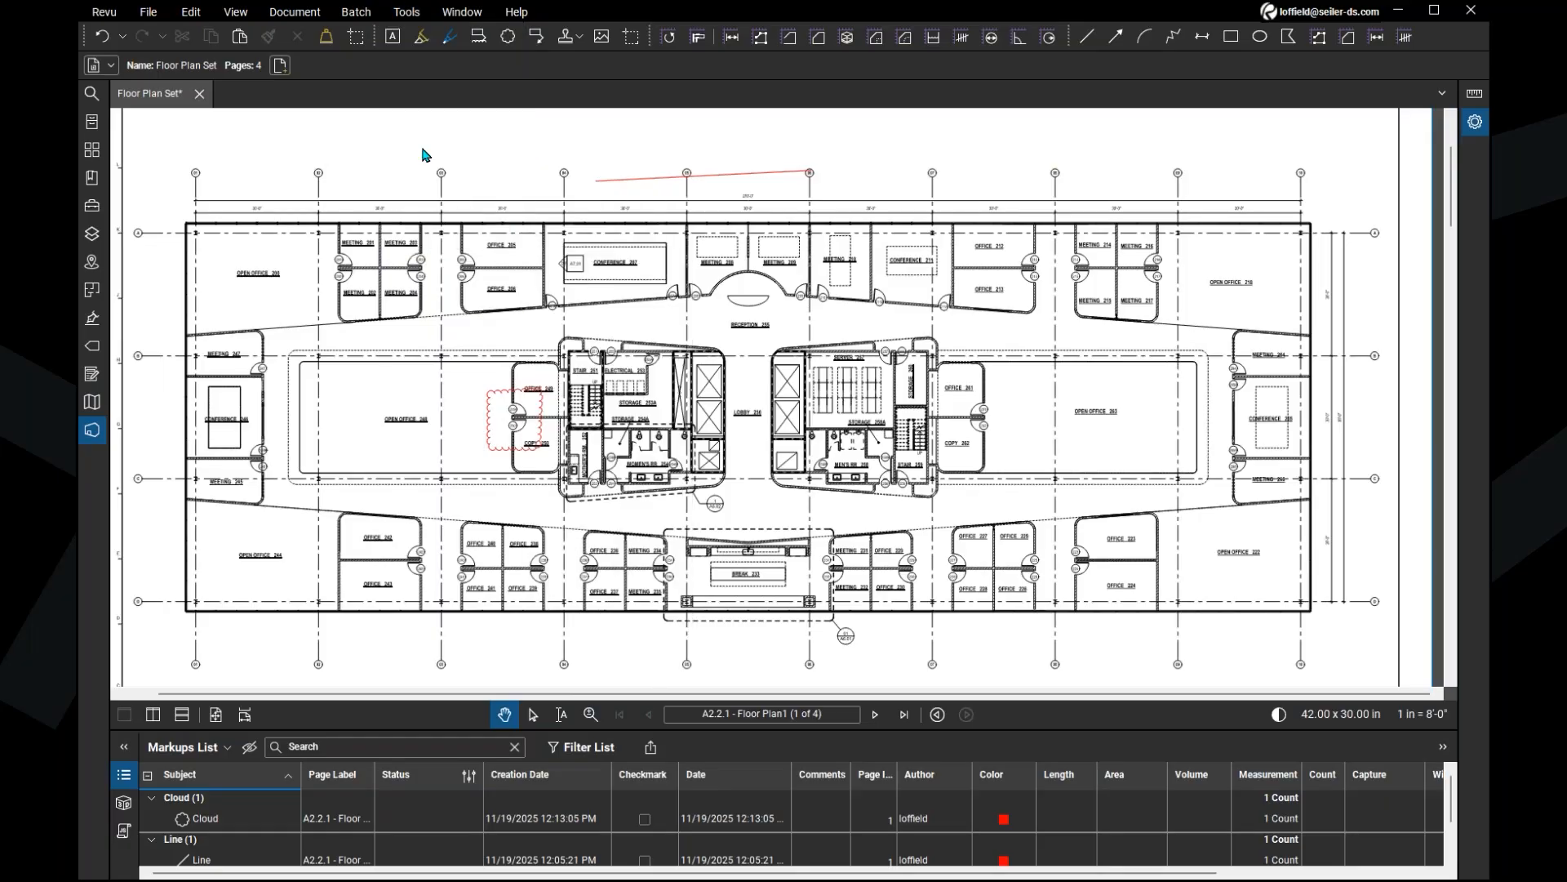
pyautogui.click(355, 11)
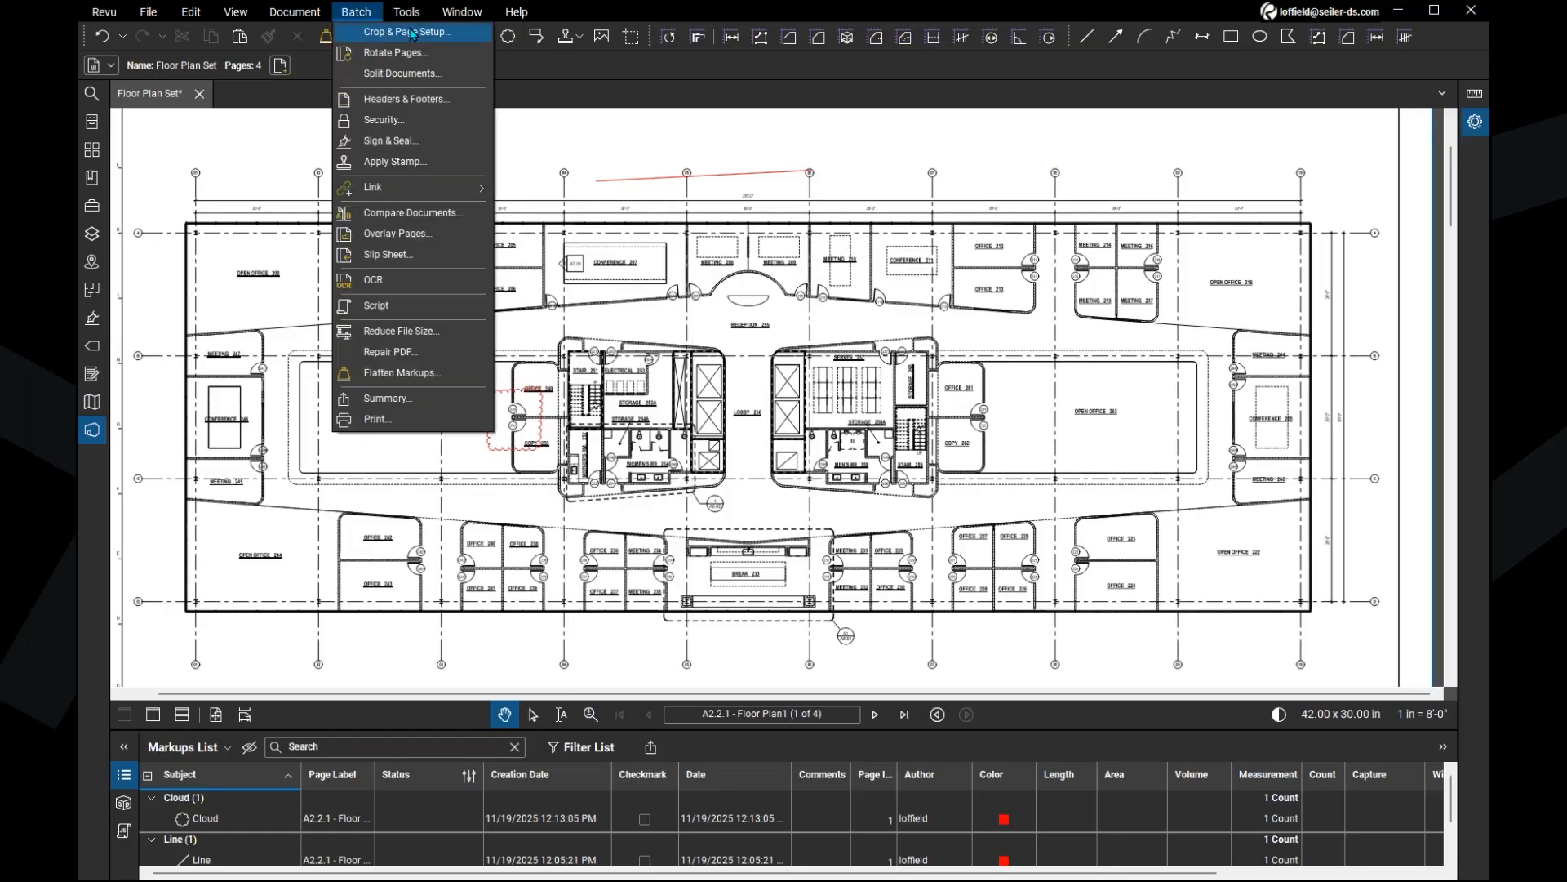
pyautogui.click(406, 11)
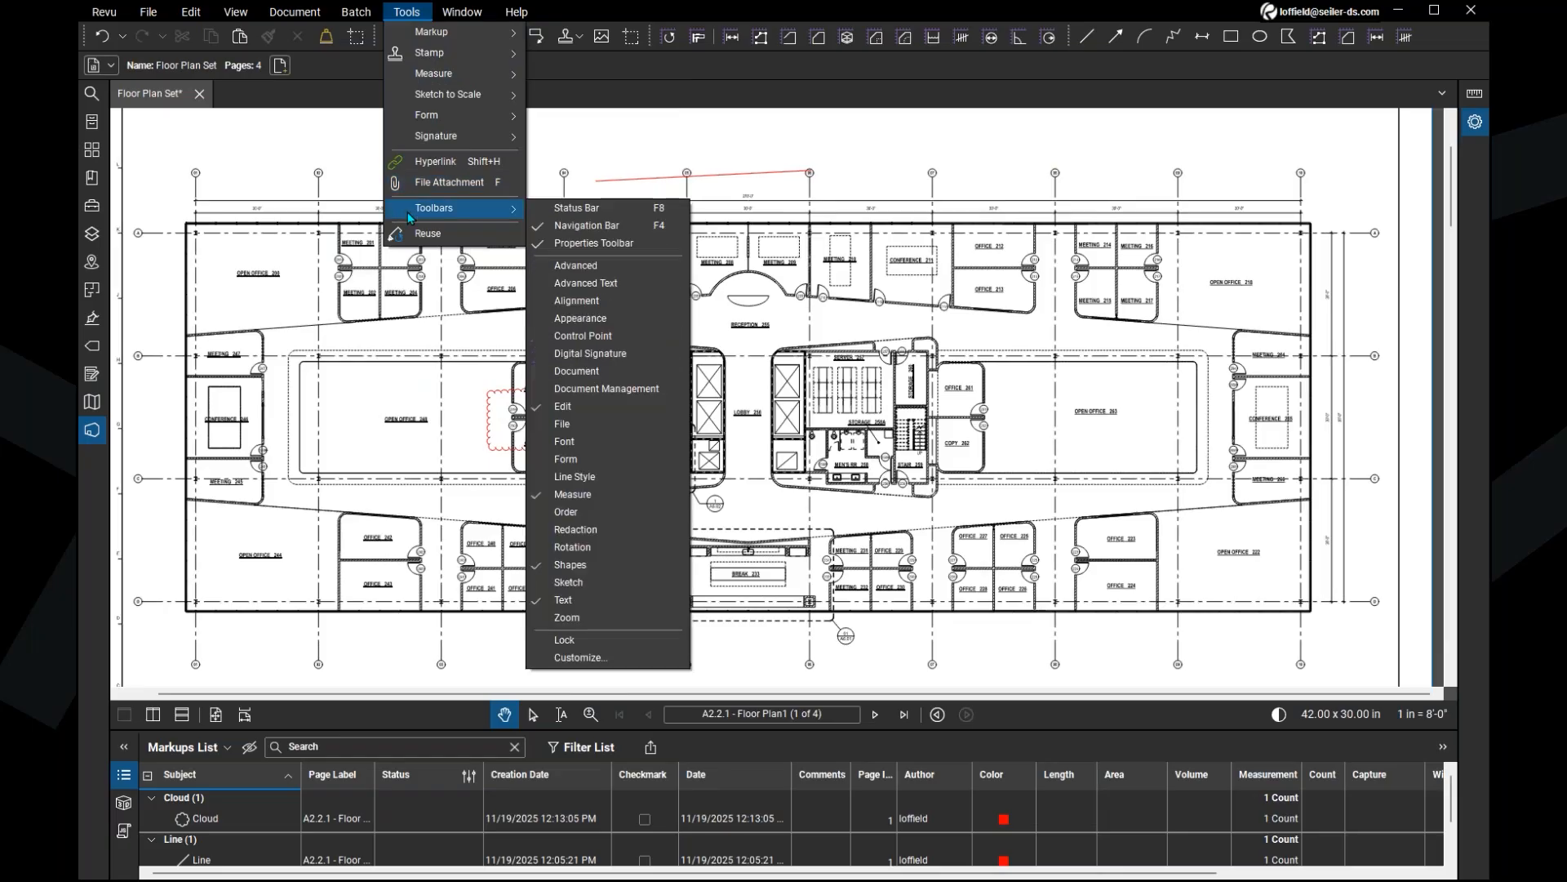
# Step: Draw a second red cloud with a 1.00 pt line over the doors between Conference 207 and Meeting 208
pyautogui.click(408, 209)
pyautogui.click(351, 147)
pyautogui.click(507, 38)
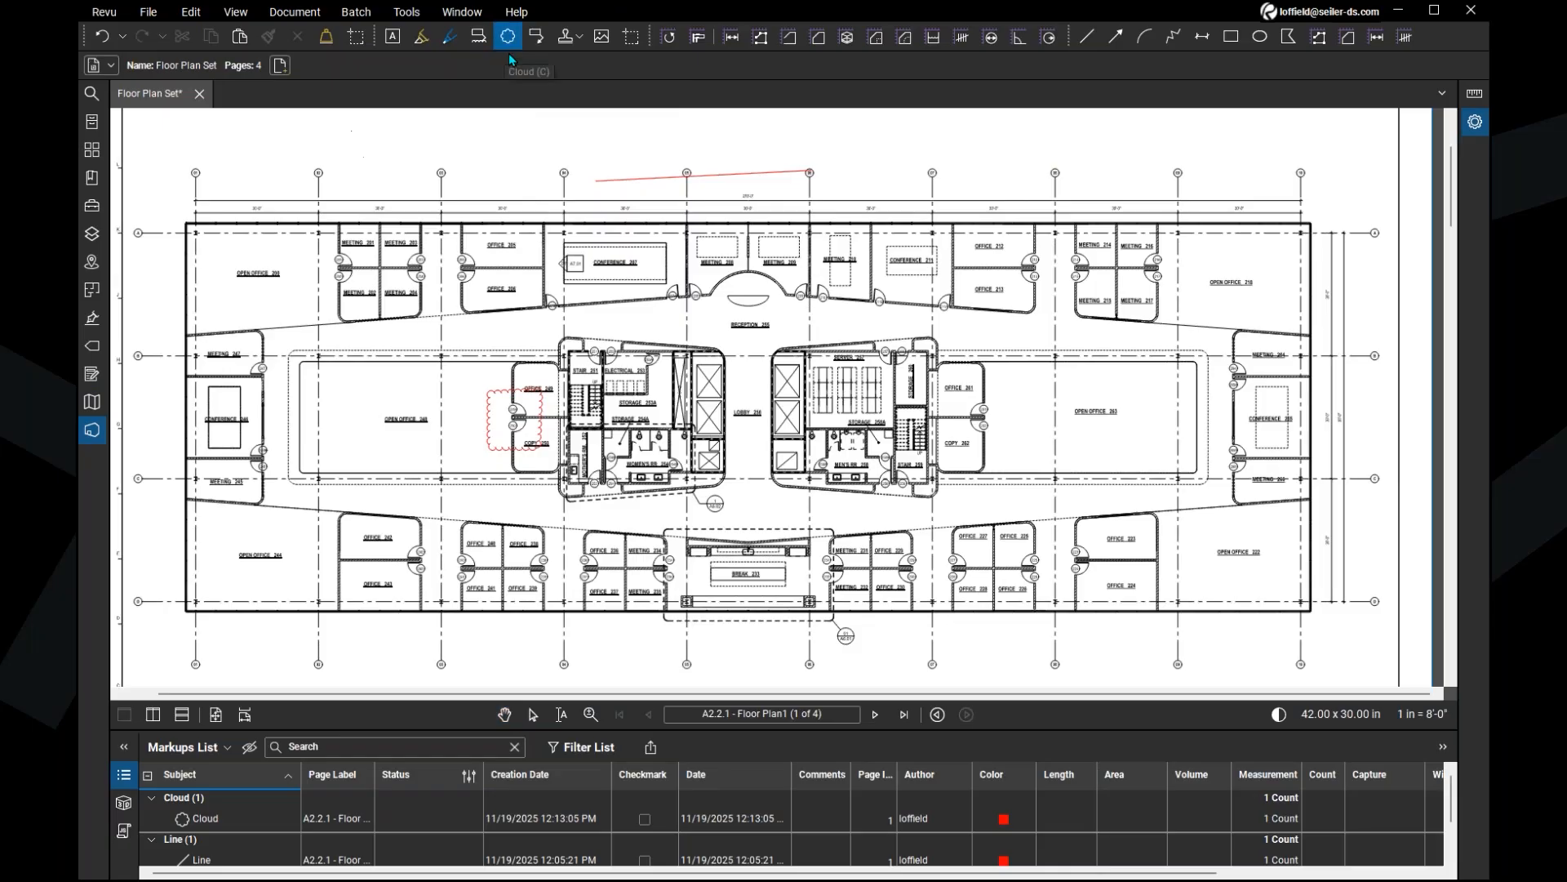
pyautogui.moveTo(655, 270); pyautogui.dragTo(710, 319)
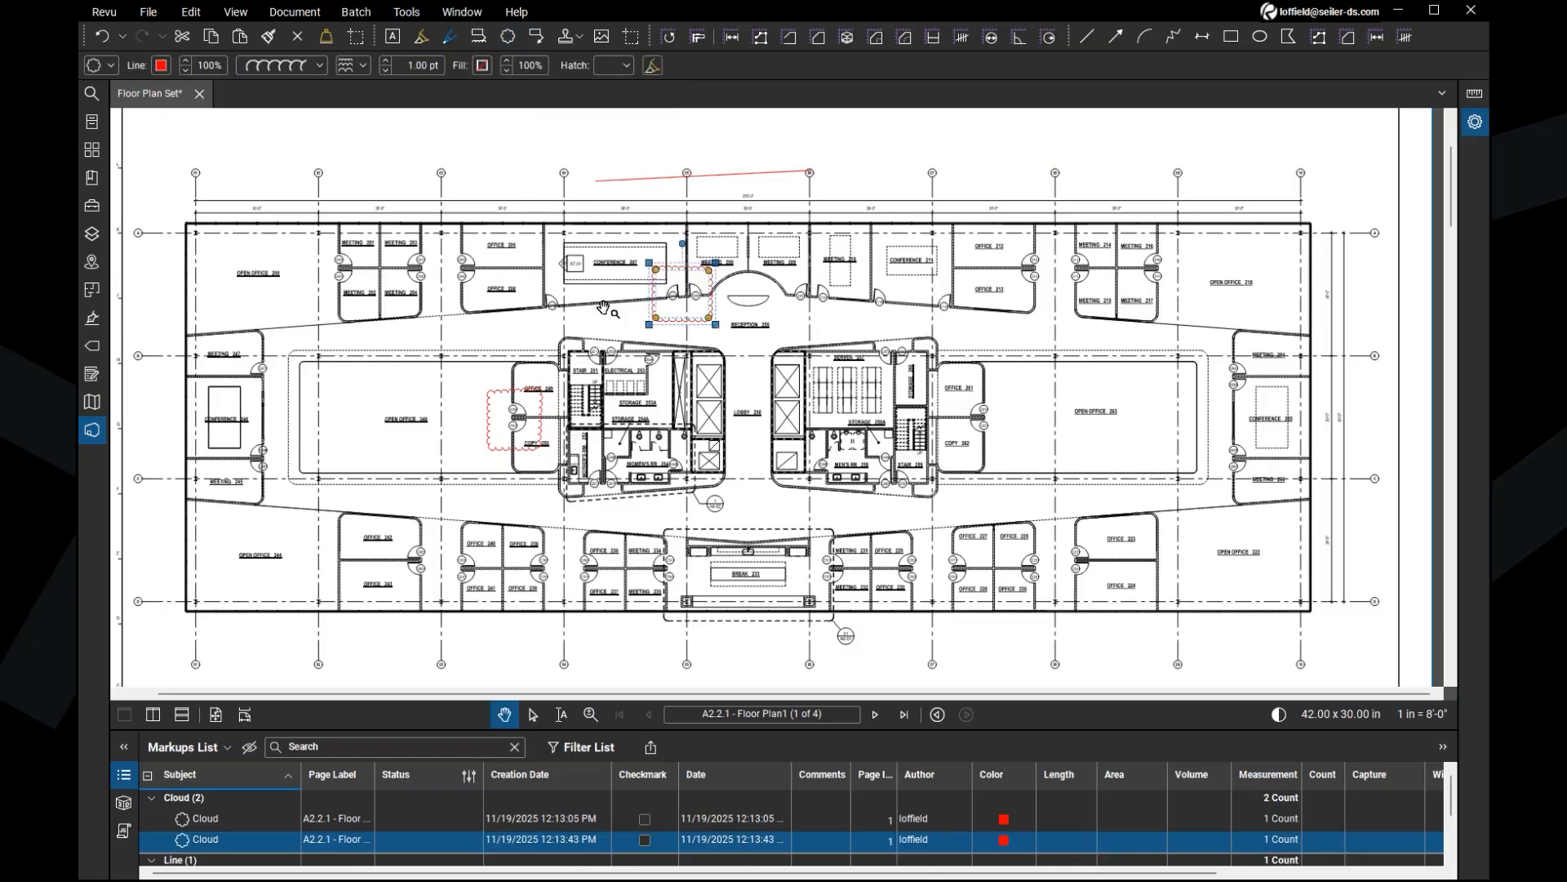
pyautogui.press('ctrl')
pyautogui.press('ctrl')
# Step: Check the Reuse setting for the markup tools and deselect the cloud near Conference 207
pyautogui.click(407, 12)
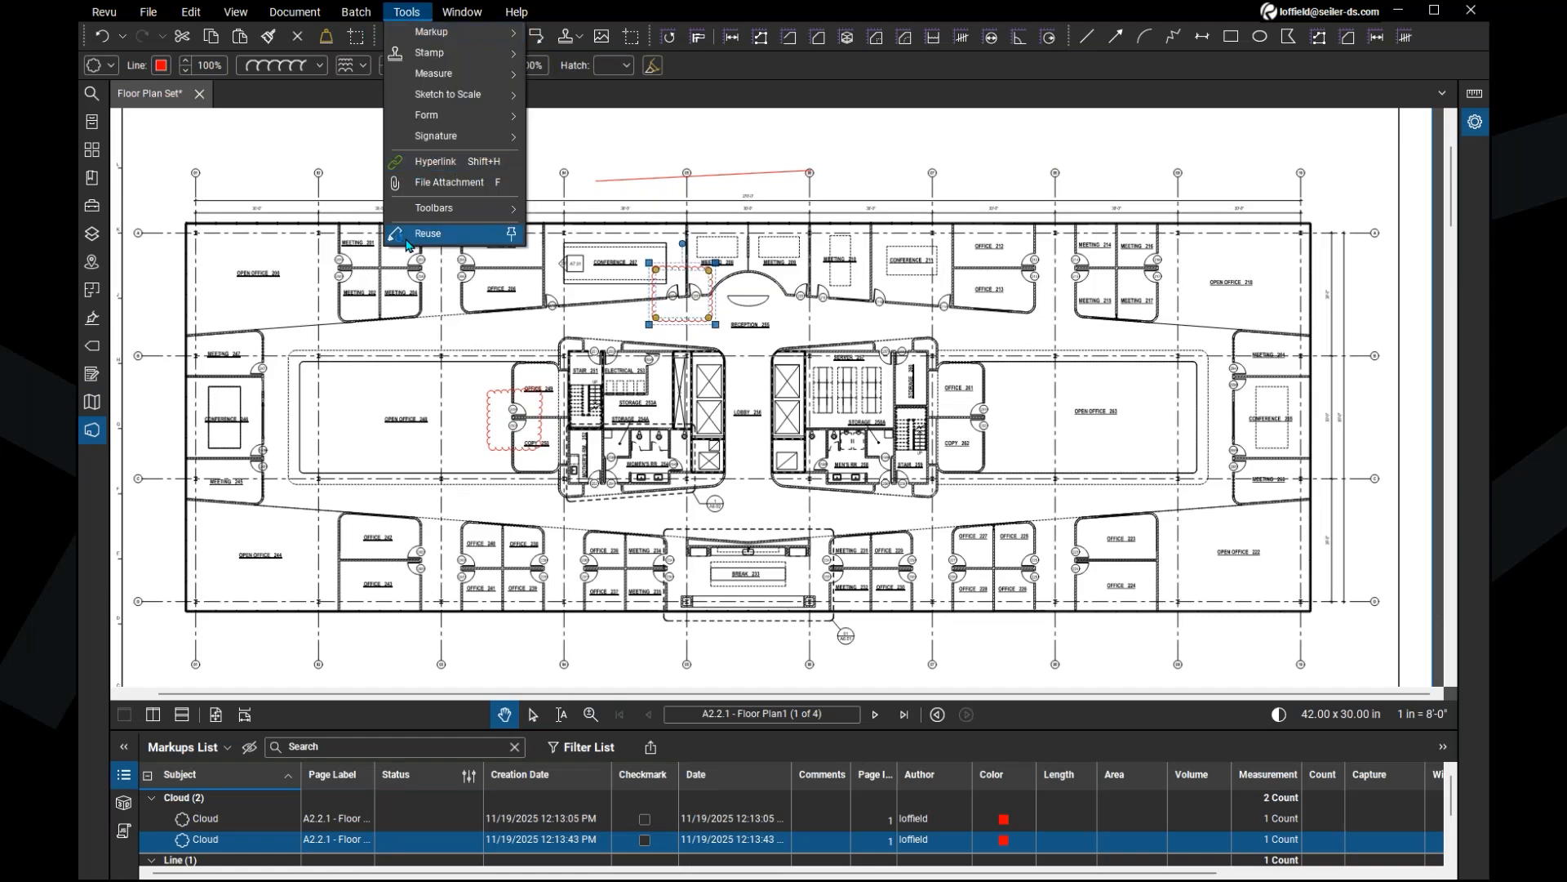
pyautogui.click(411, 237)
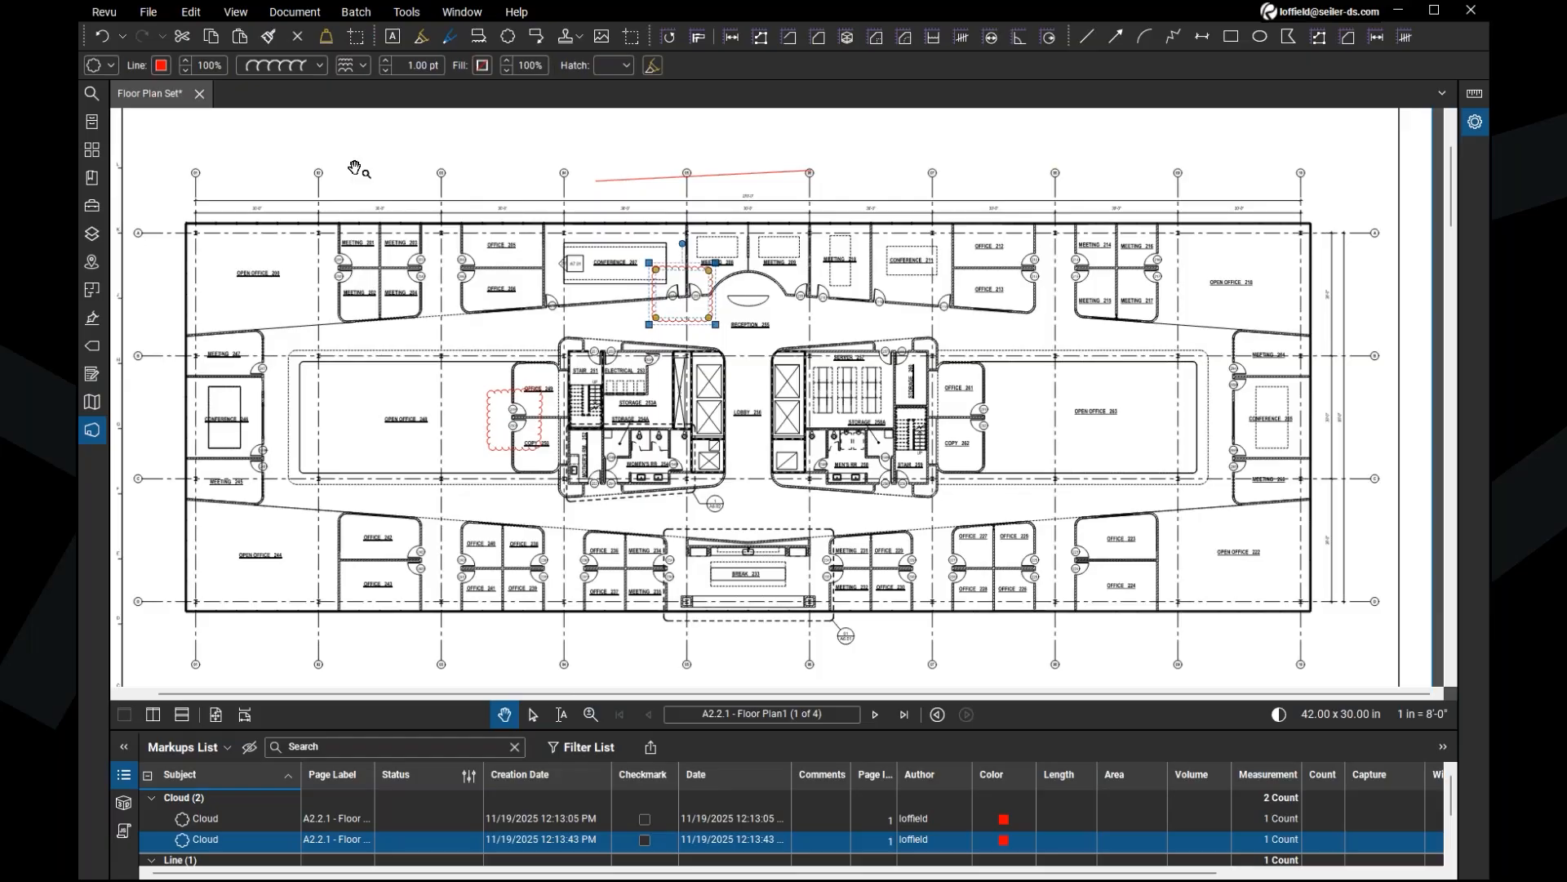
pyautogui.click(416, 178)
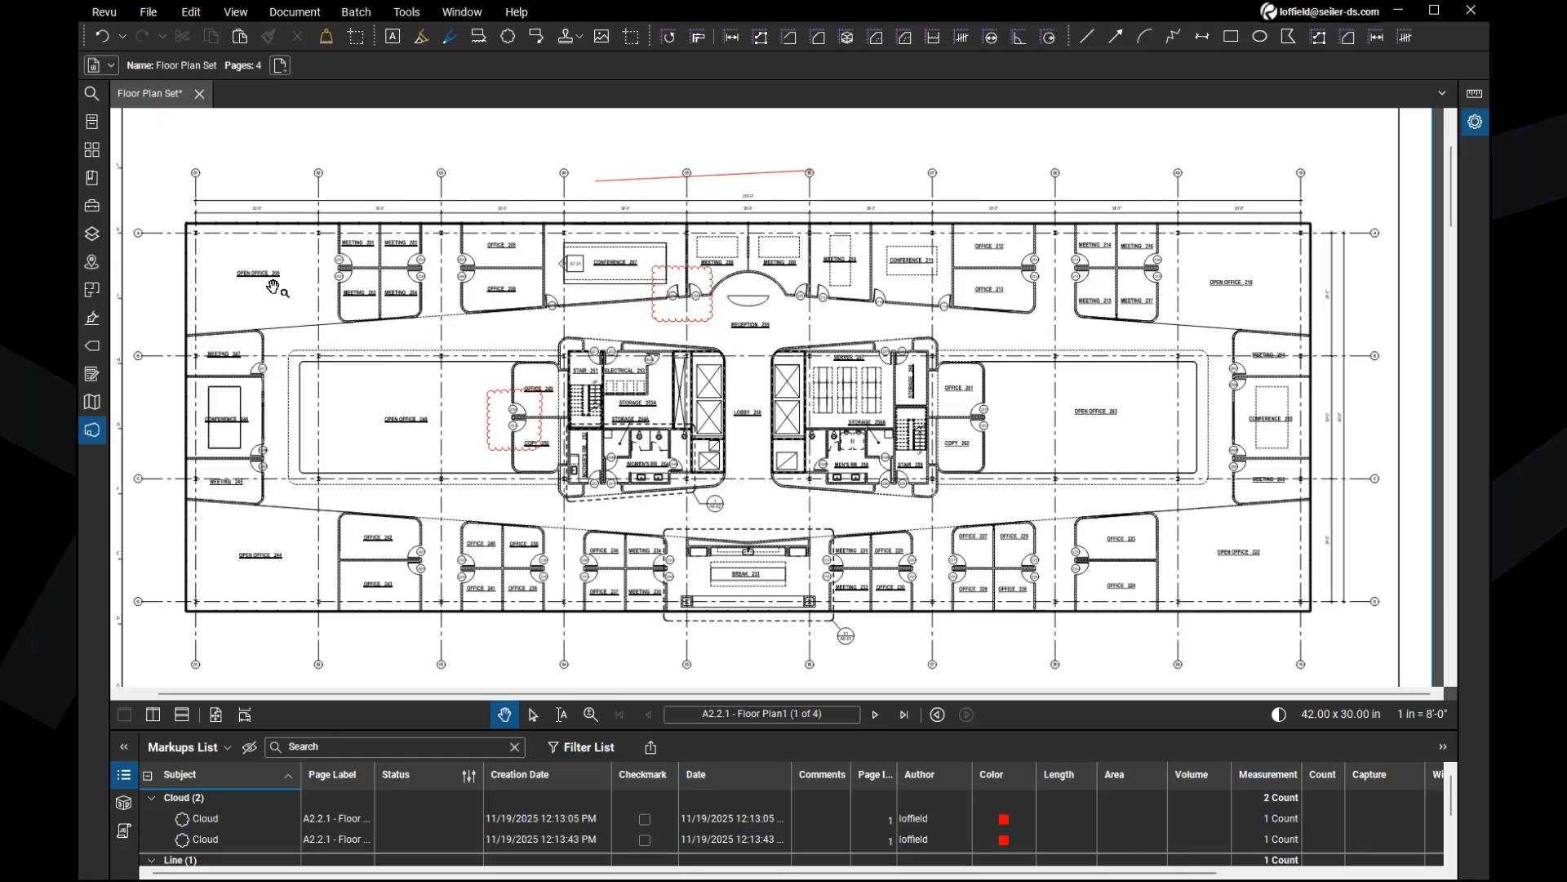
pyautogui.click(407, 12)
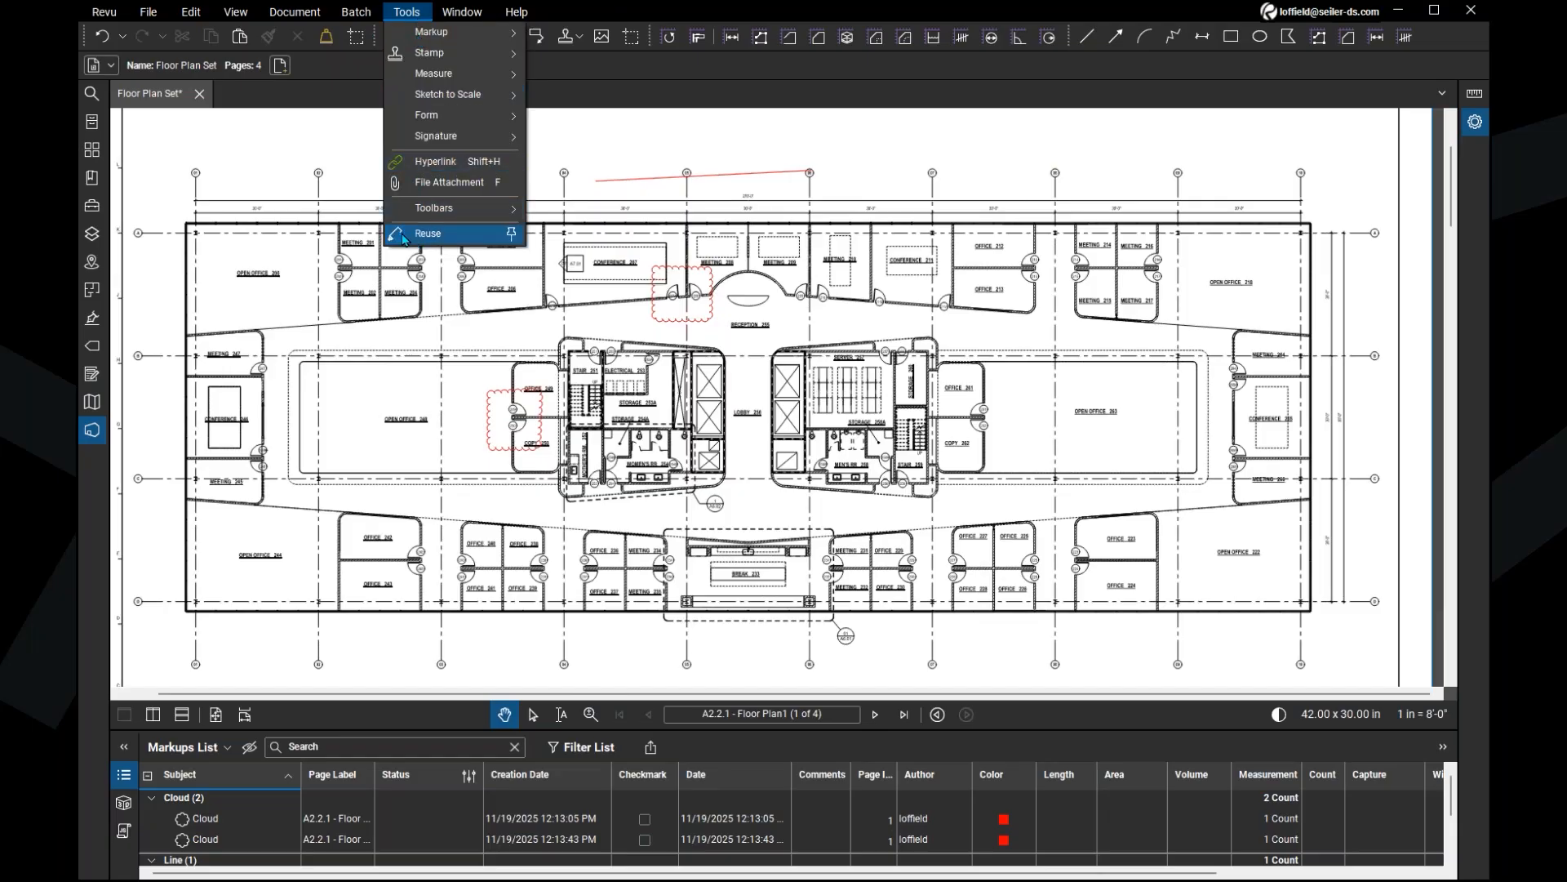
pyautogui.click(324, 154)
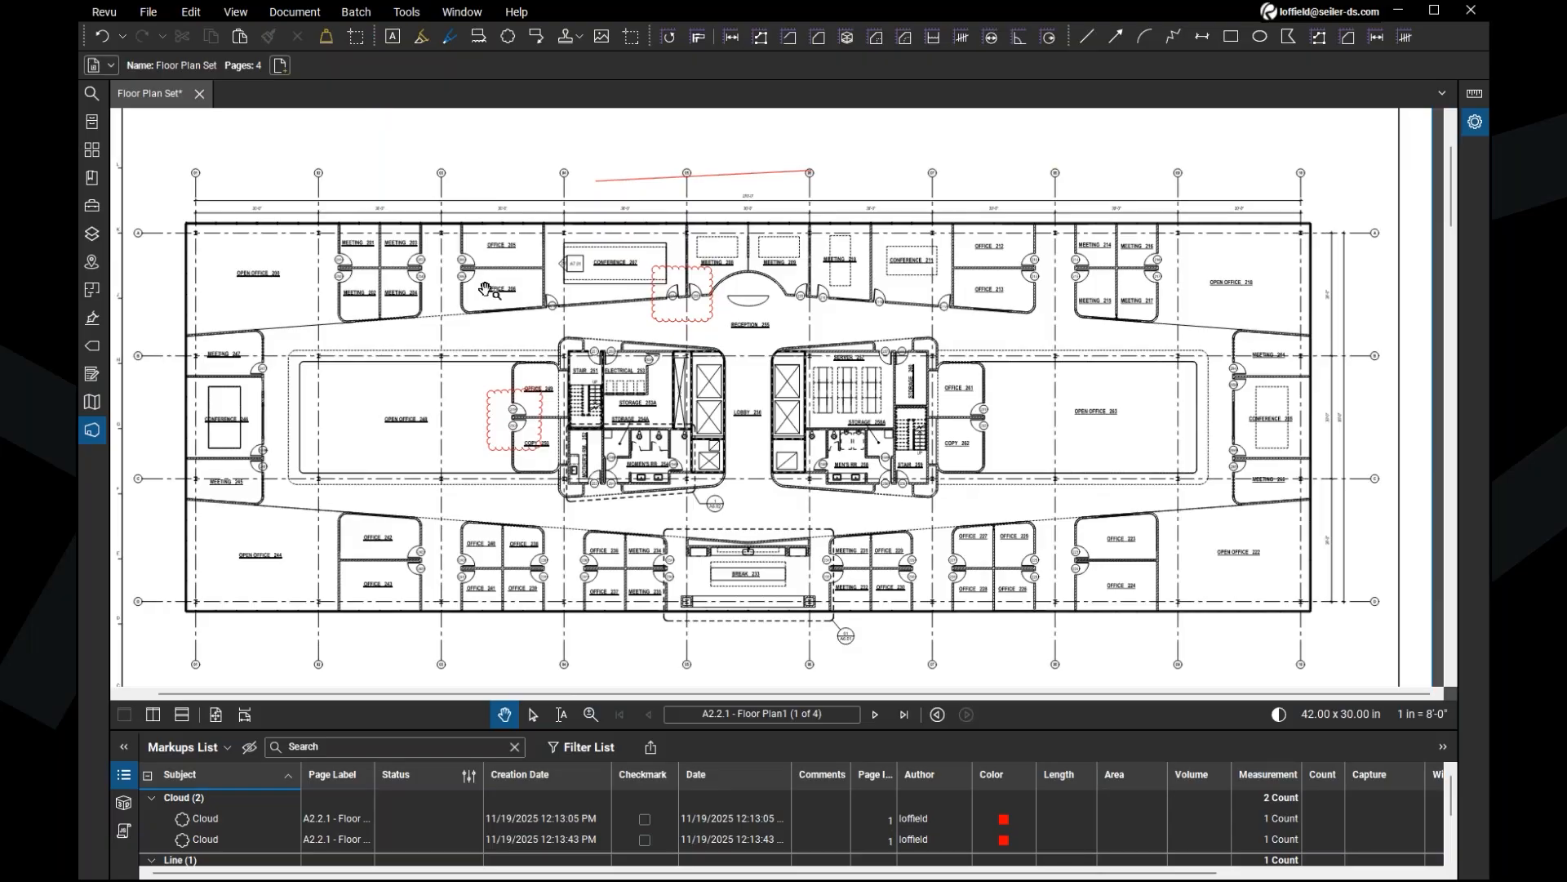
# Step: Examine the quick properties offered for the cloud over Office 249 and Copy 250 and for the Revised stamp
pyautogui.scroll(3, 543, 302)
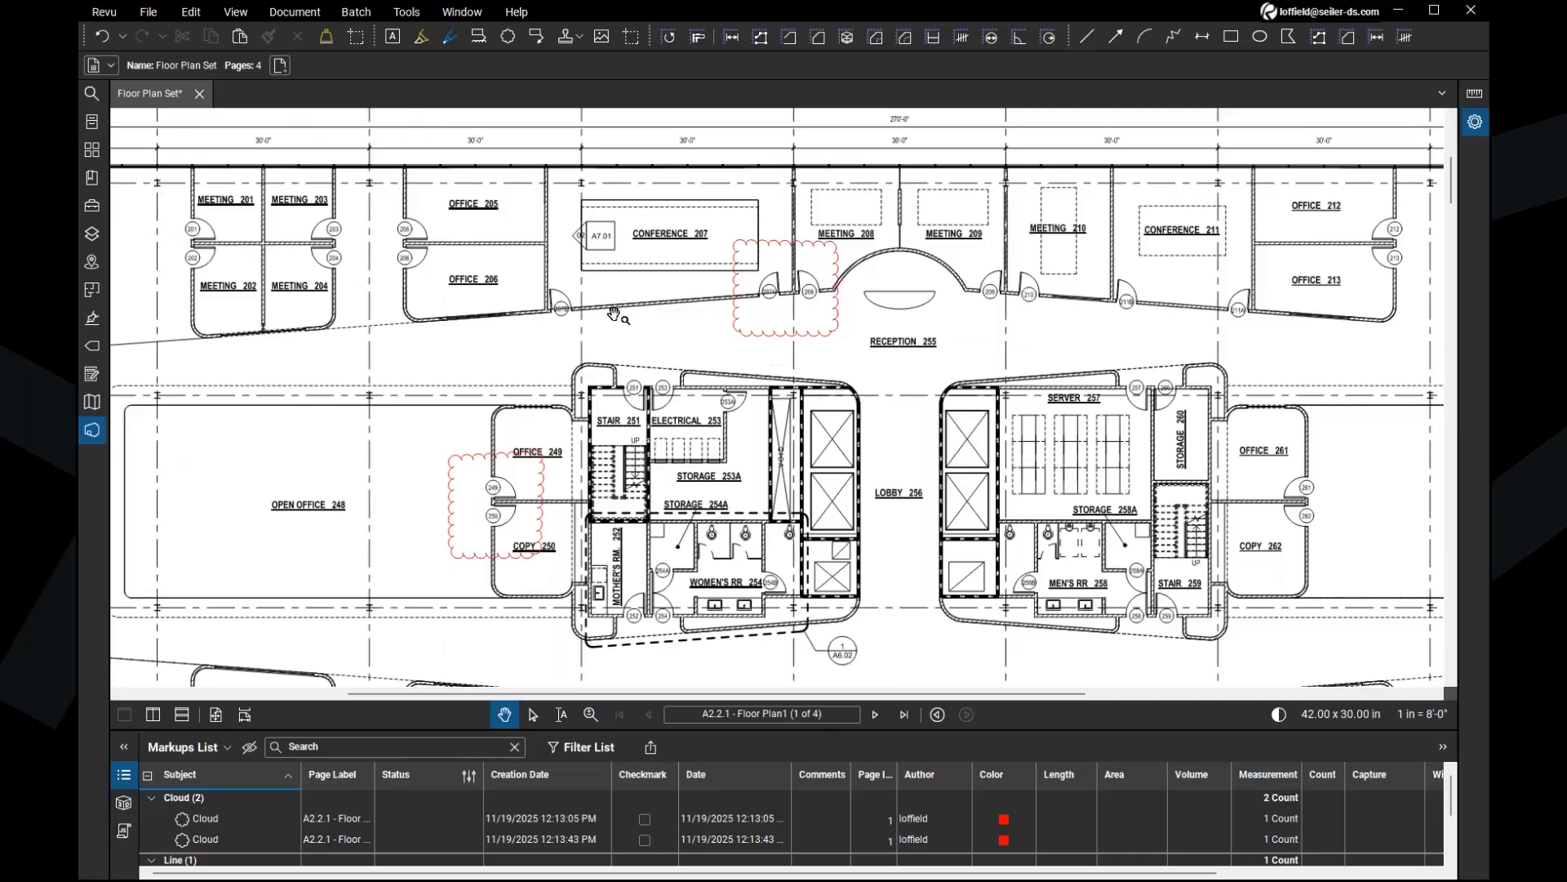
pyautogui.moveTo(621, 315); pyautogui.dragTo(688, 296)
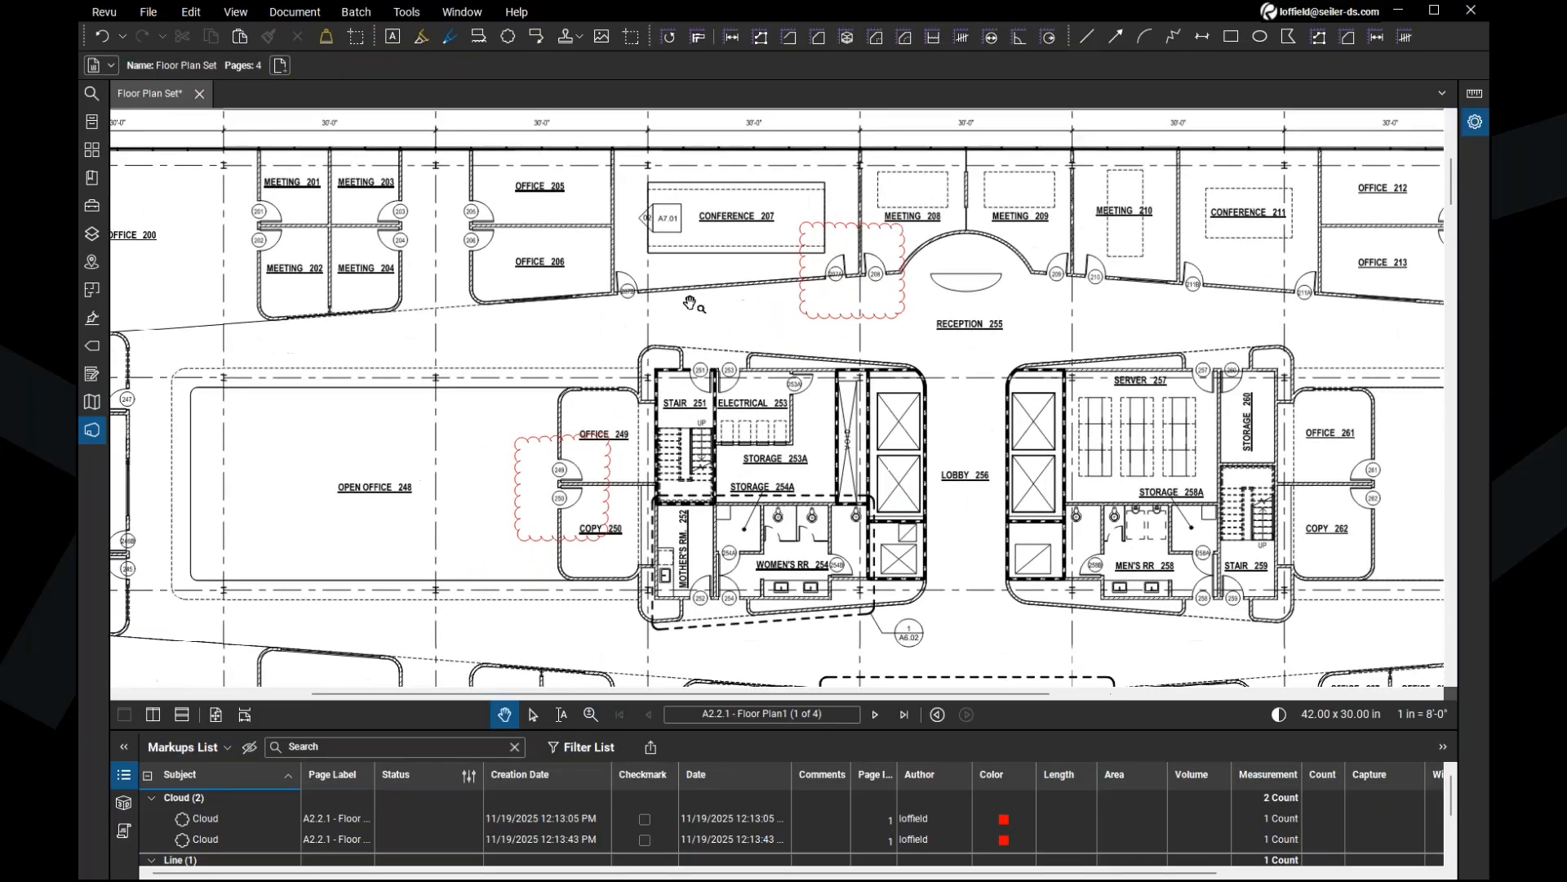
pyautogui.click(545, 449)
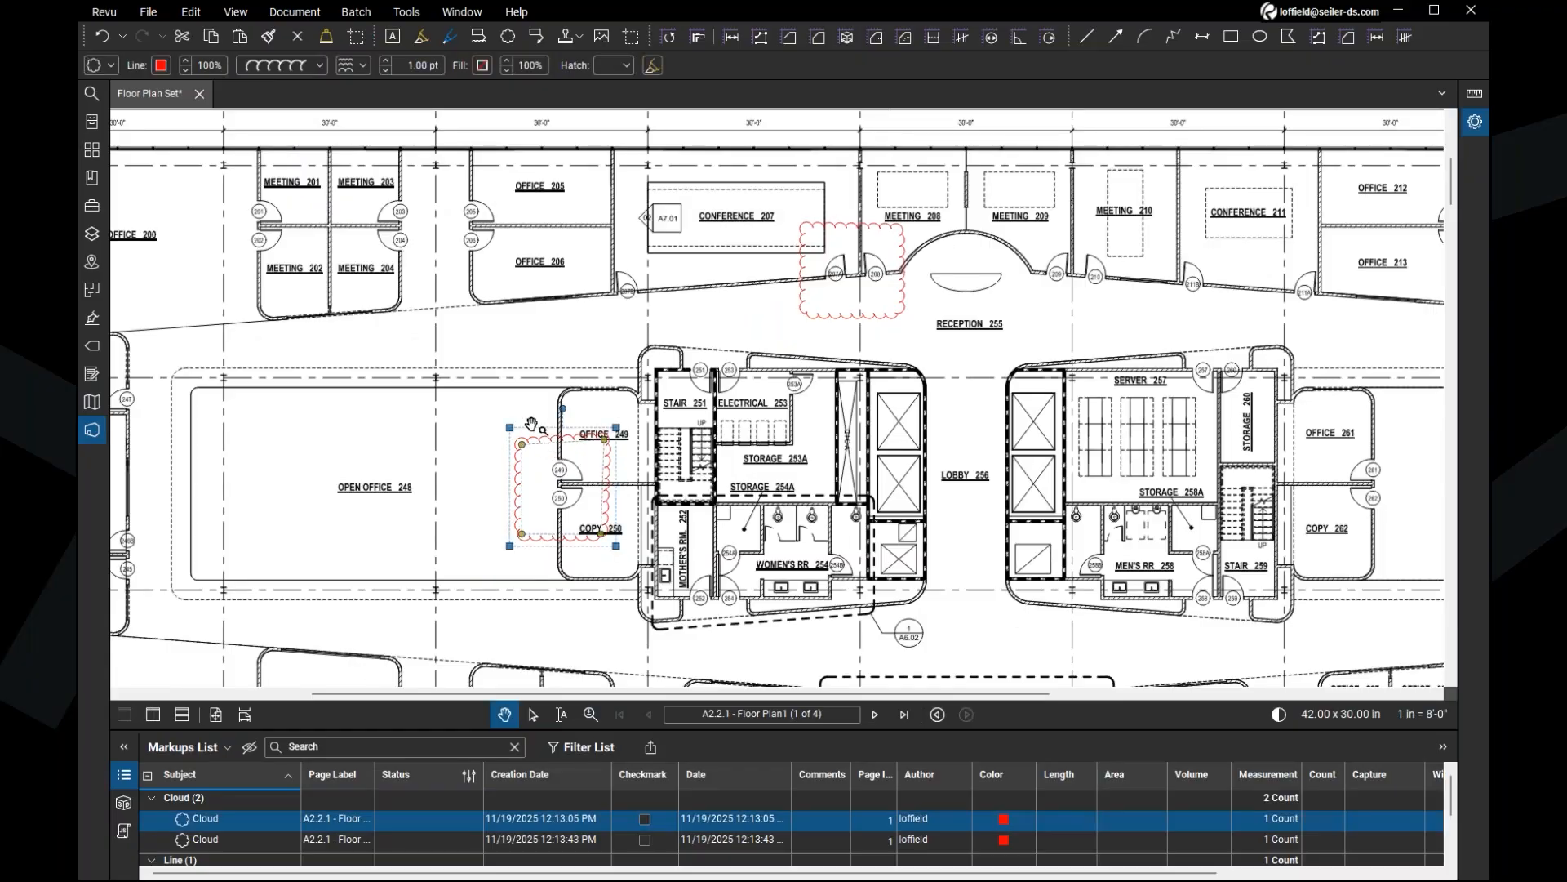
pyautogui.click(477, 399)
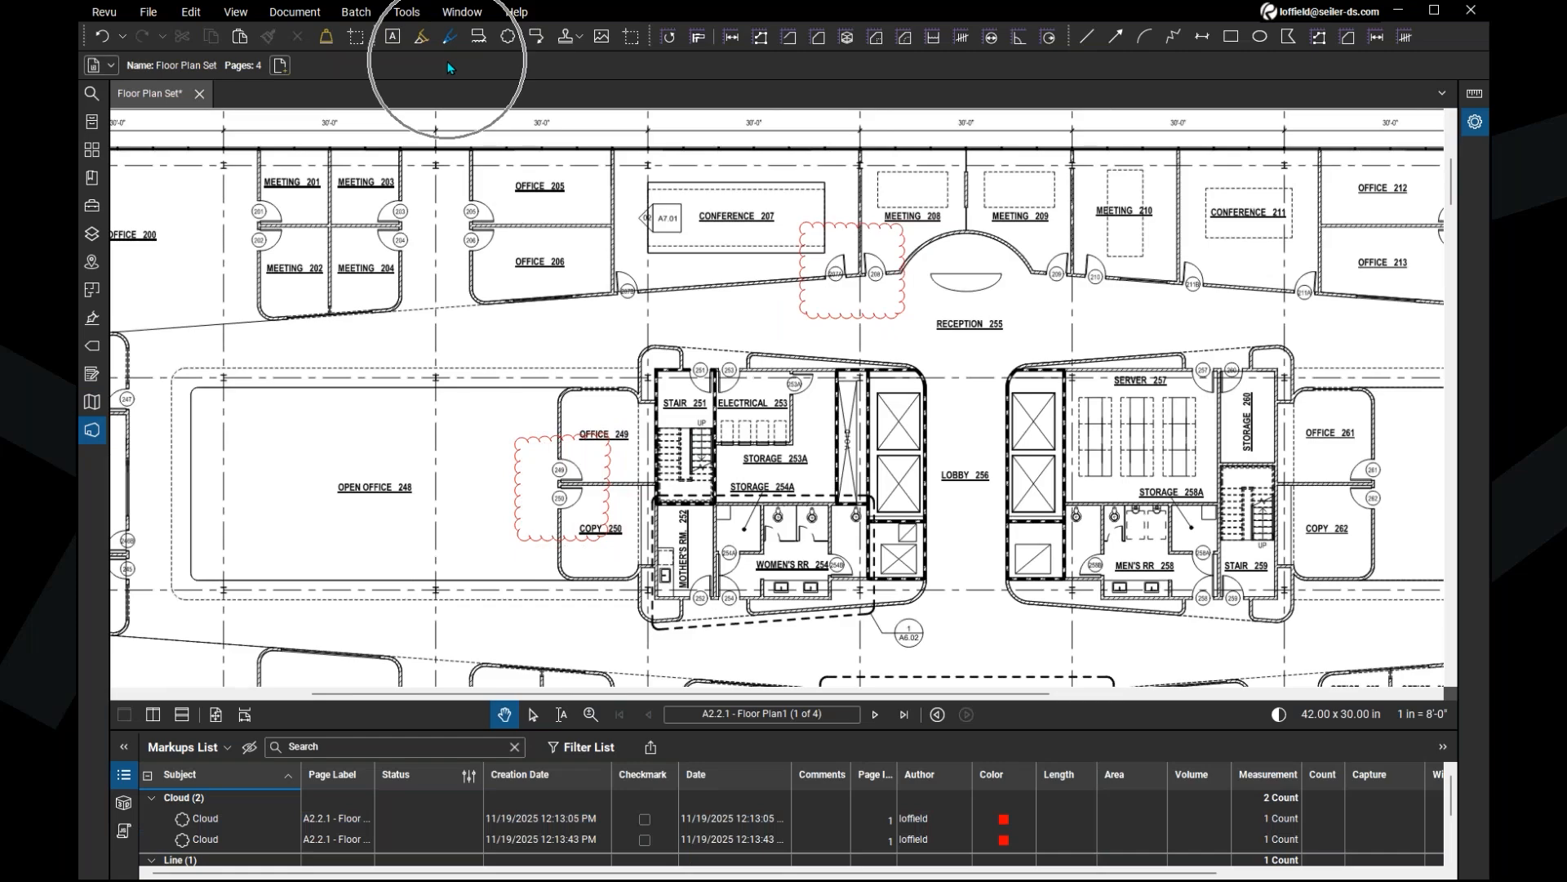
pyautogui.click(546, 445)
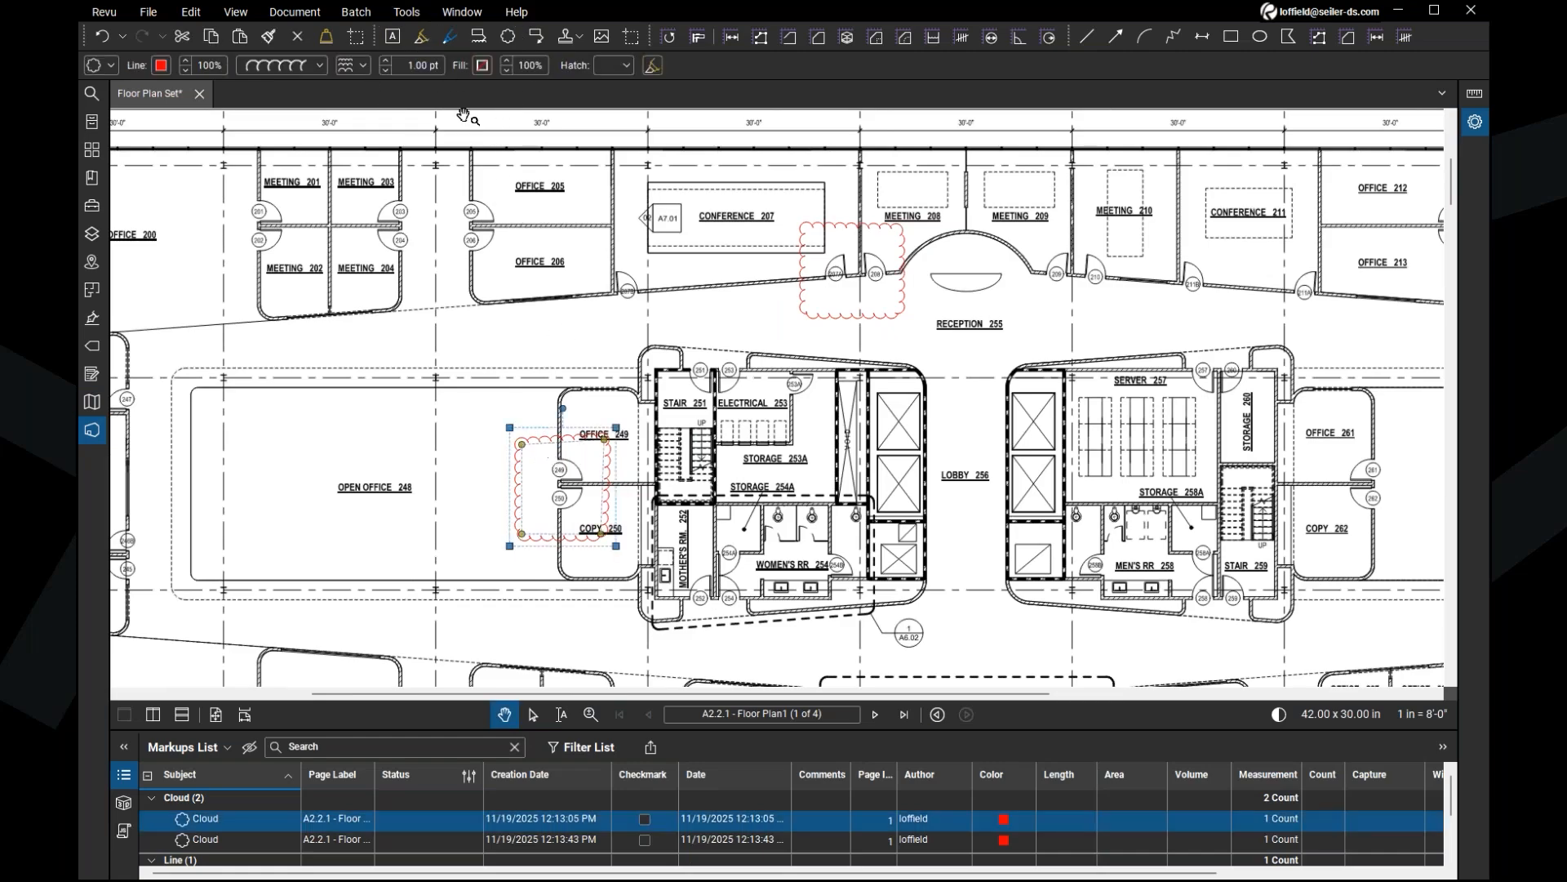
pyautogui.press('ctrl')
pyautogui.moveTo(367, 544); pyautogui.dragTo(438, 106)
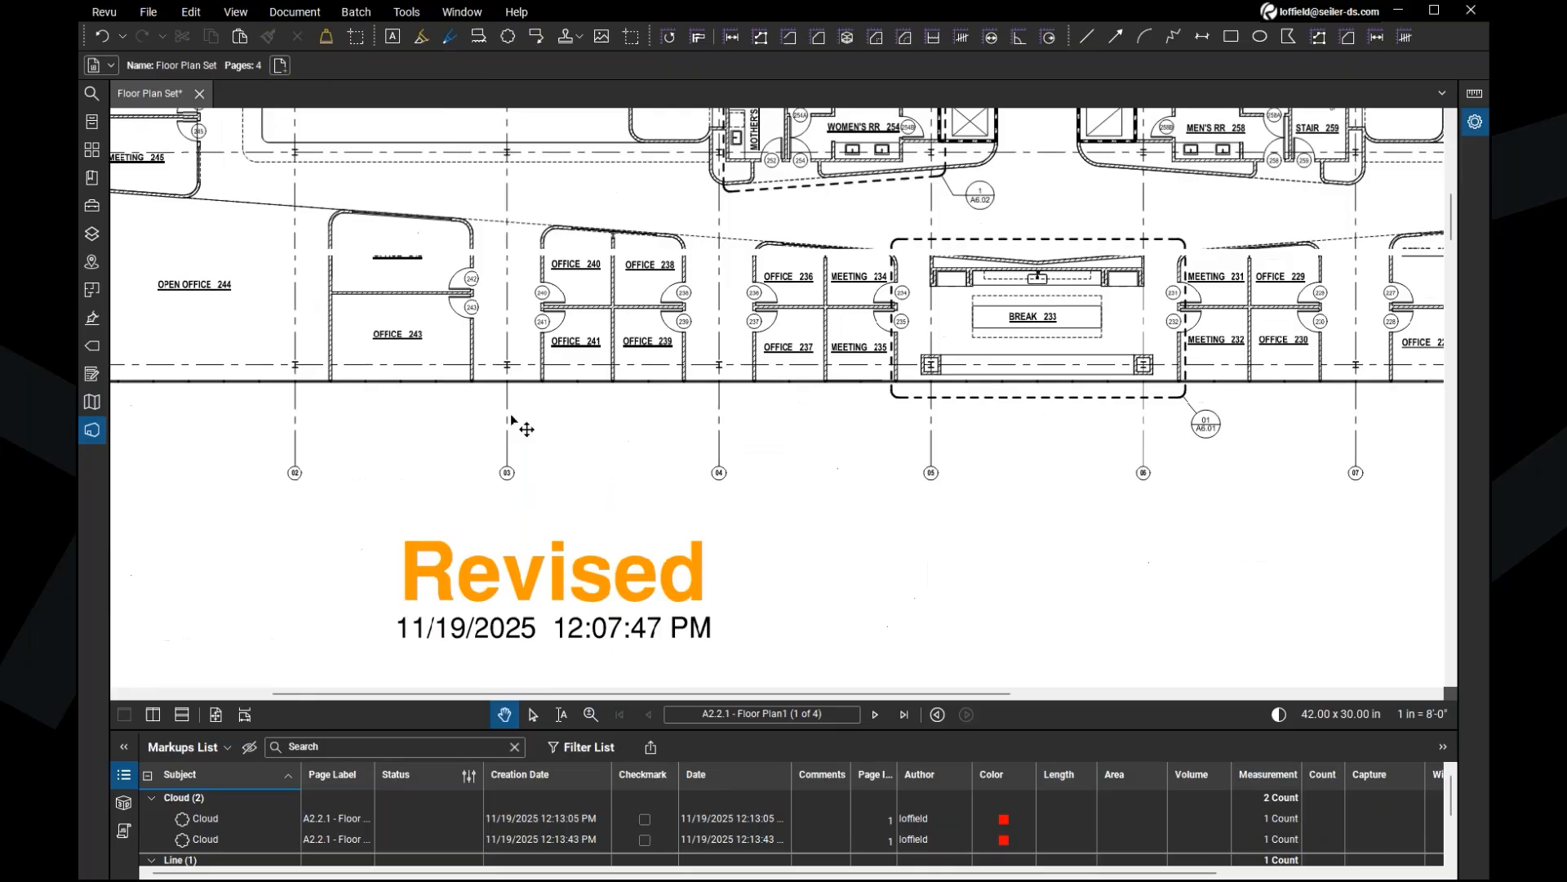
pyautogui.click(587, 605)
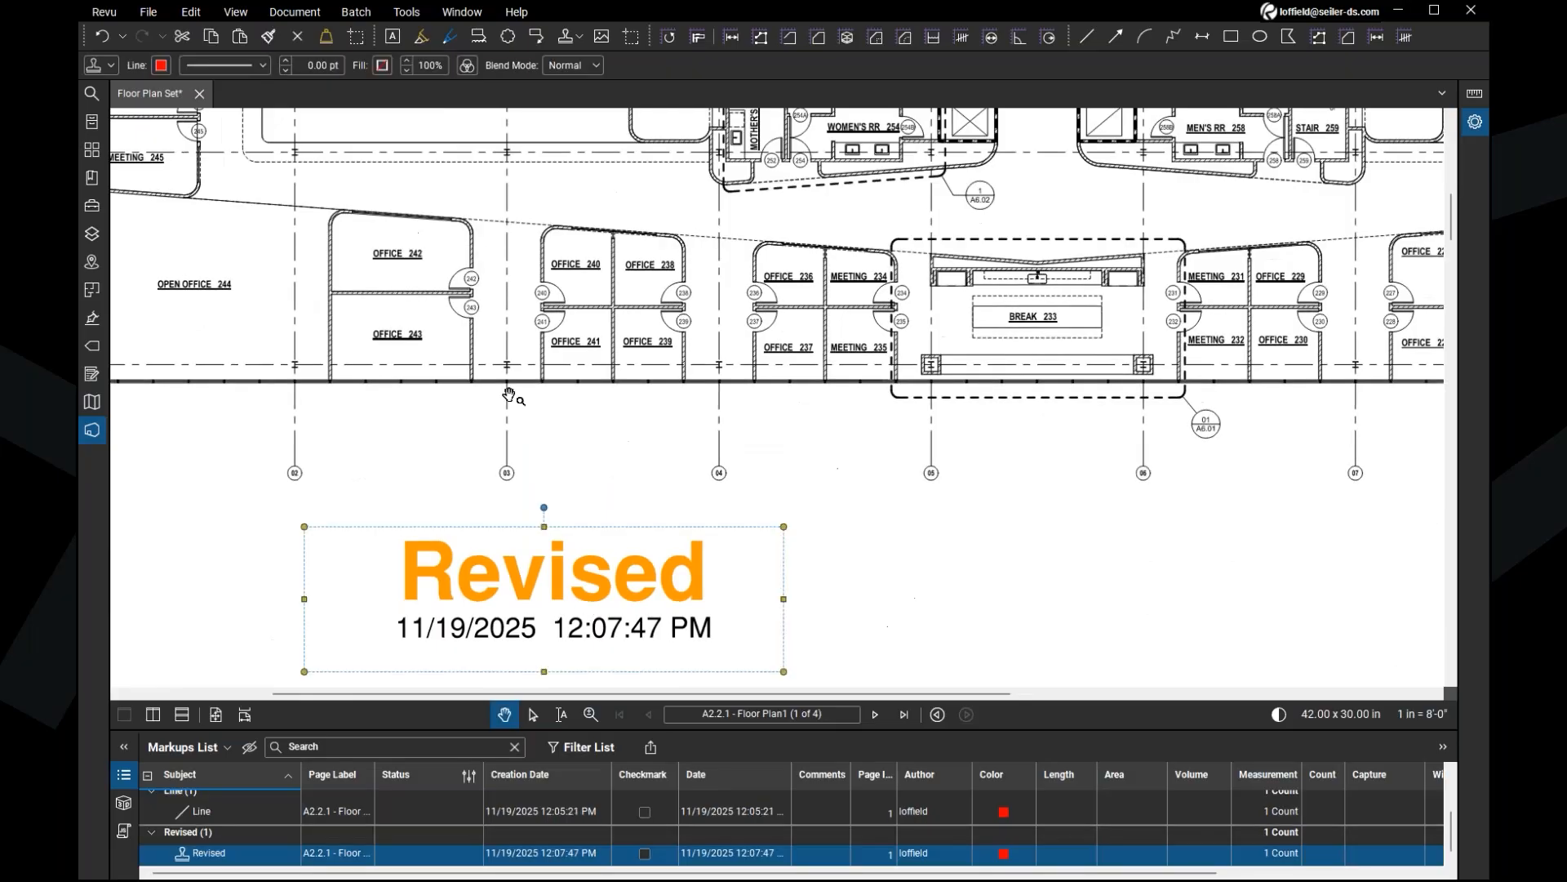
pyautogui.click(518, 72)
pyautogui.moveTo(602, 196); pyautogui.dragTo(544, 565)
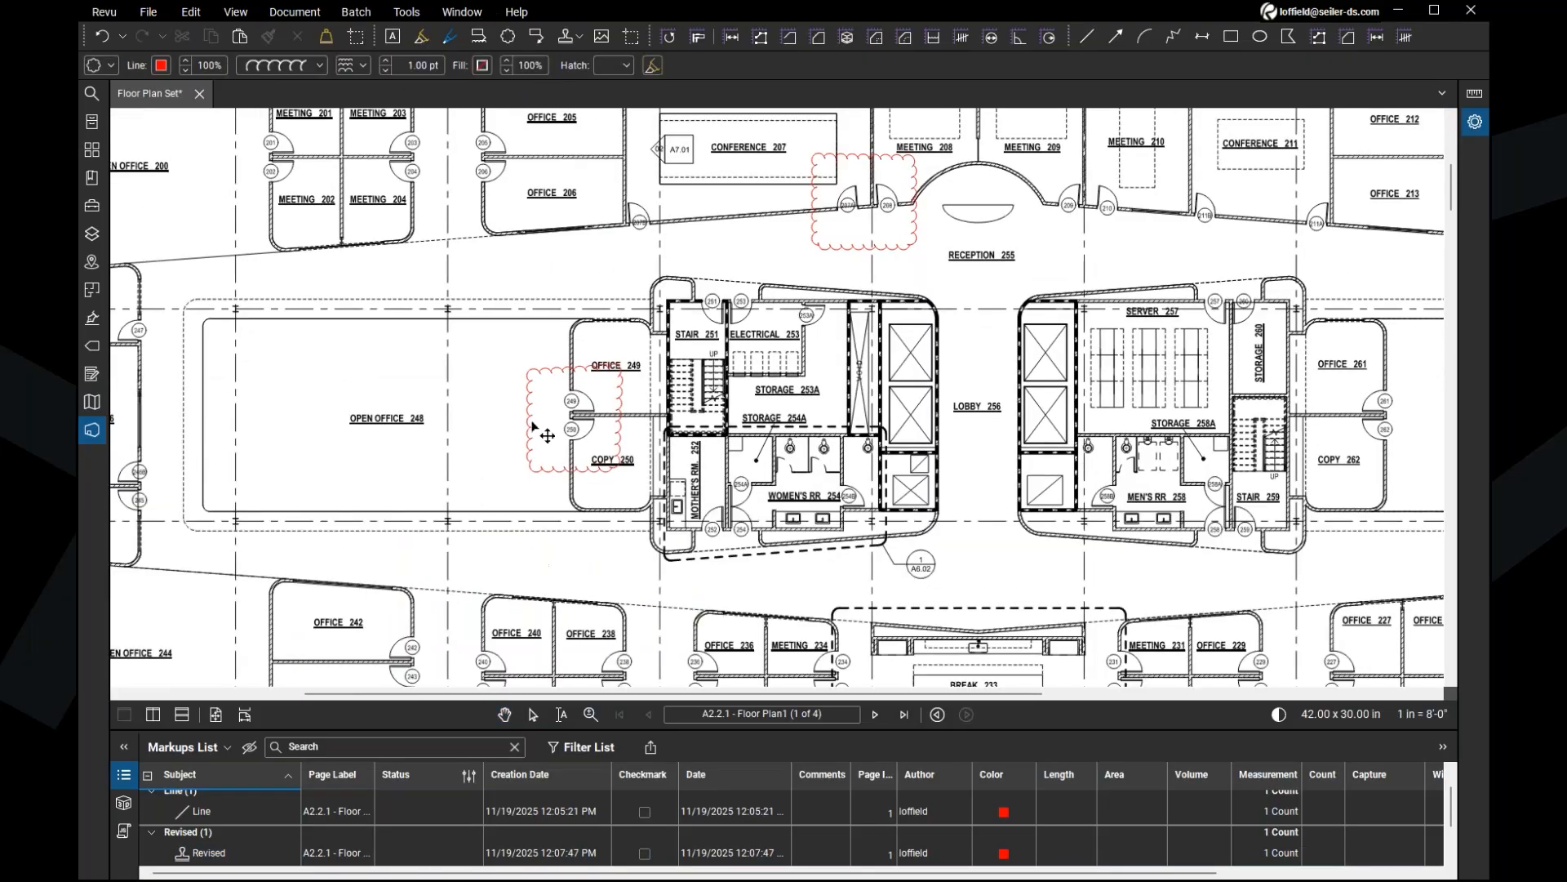
# Step: Change the cloud over Office 249 and Copy 250 to a blue line with the Dashed 2 style
pyautogui.click(536, 427)
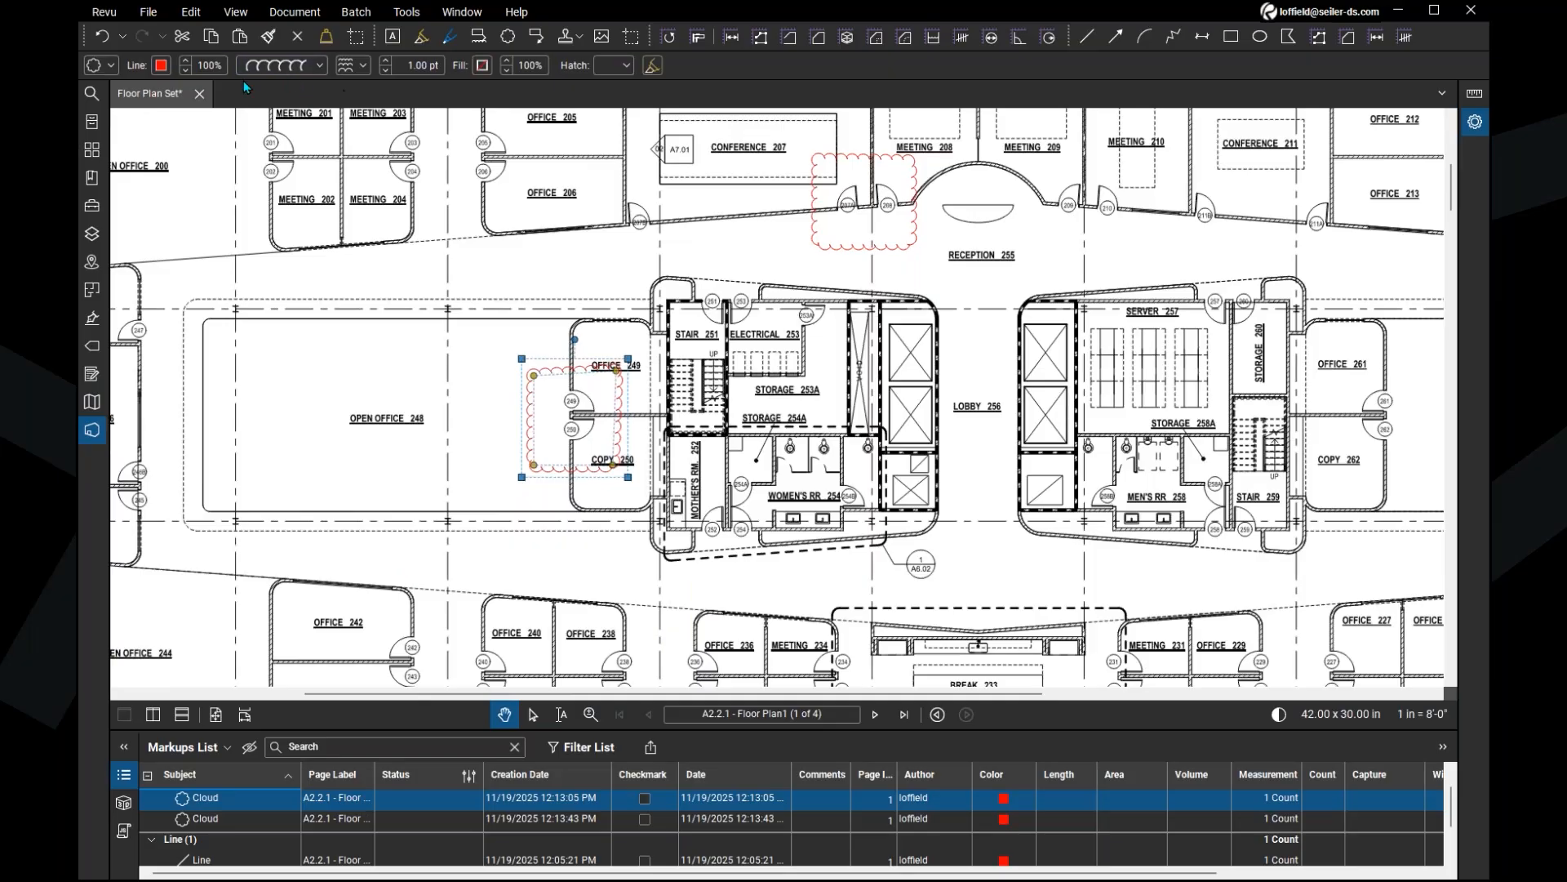
pyautogui.click(161, 67)
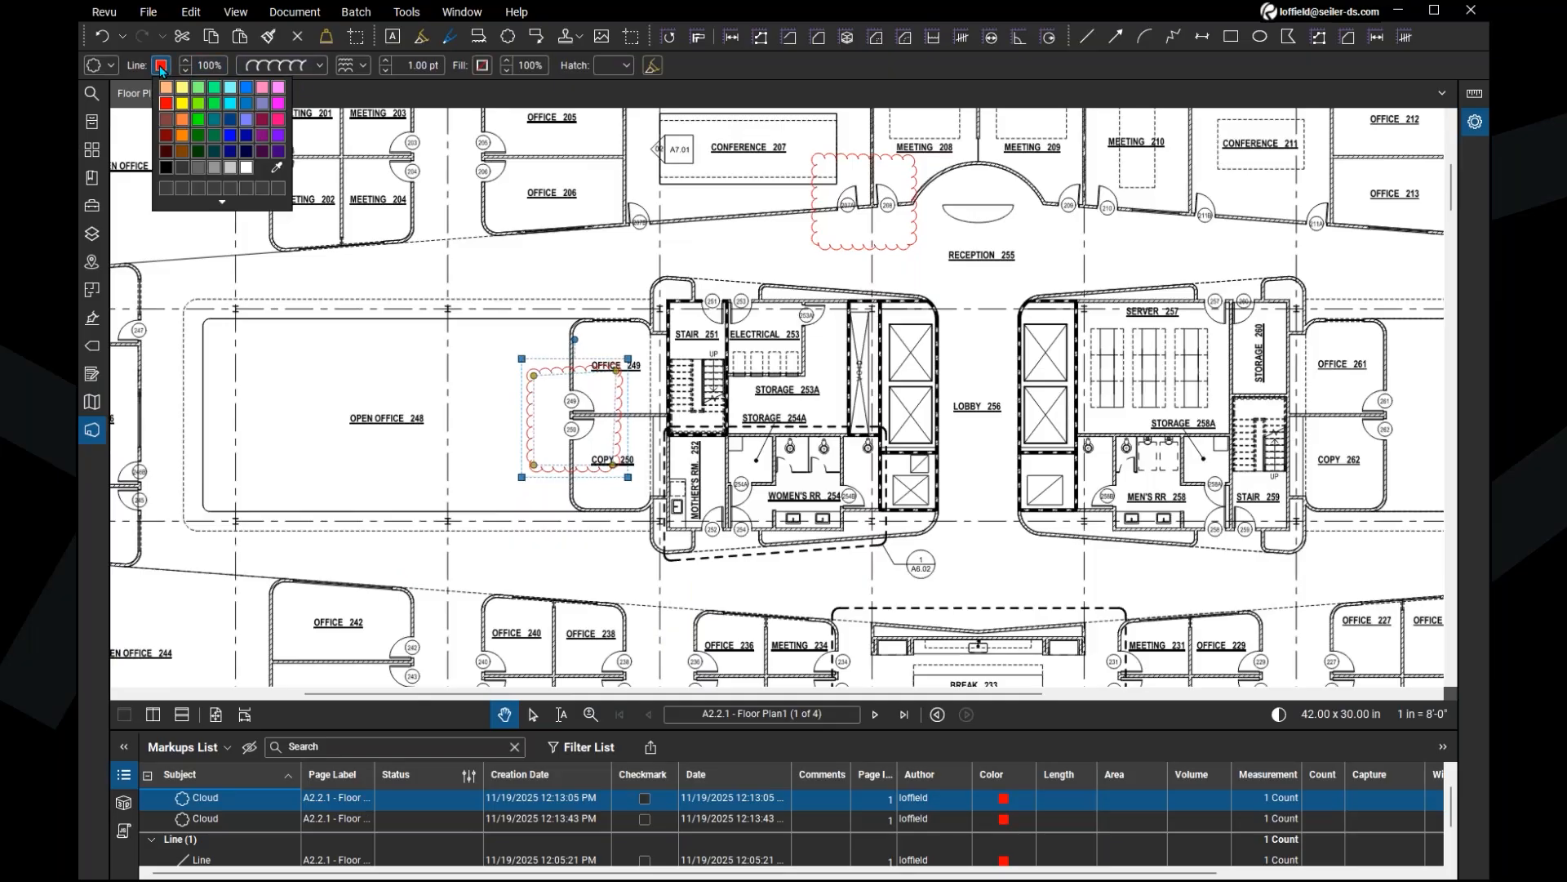
pyautogui.click(246, 97)
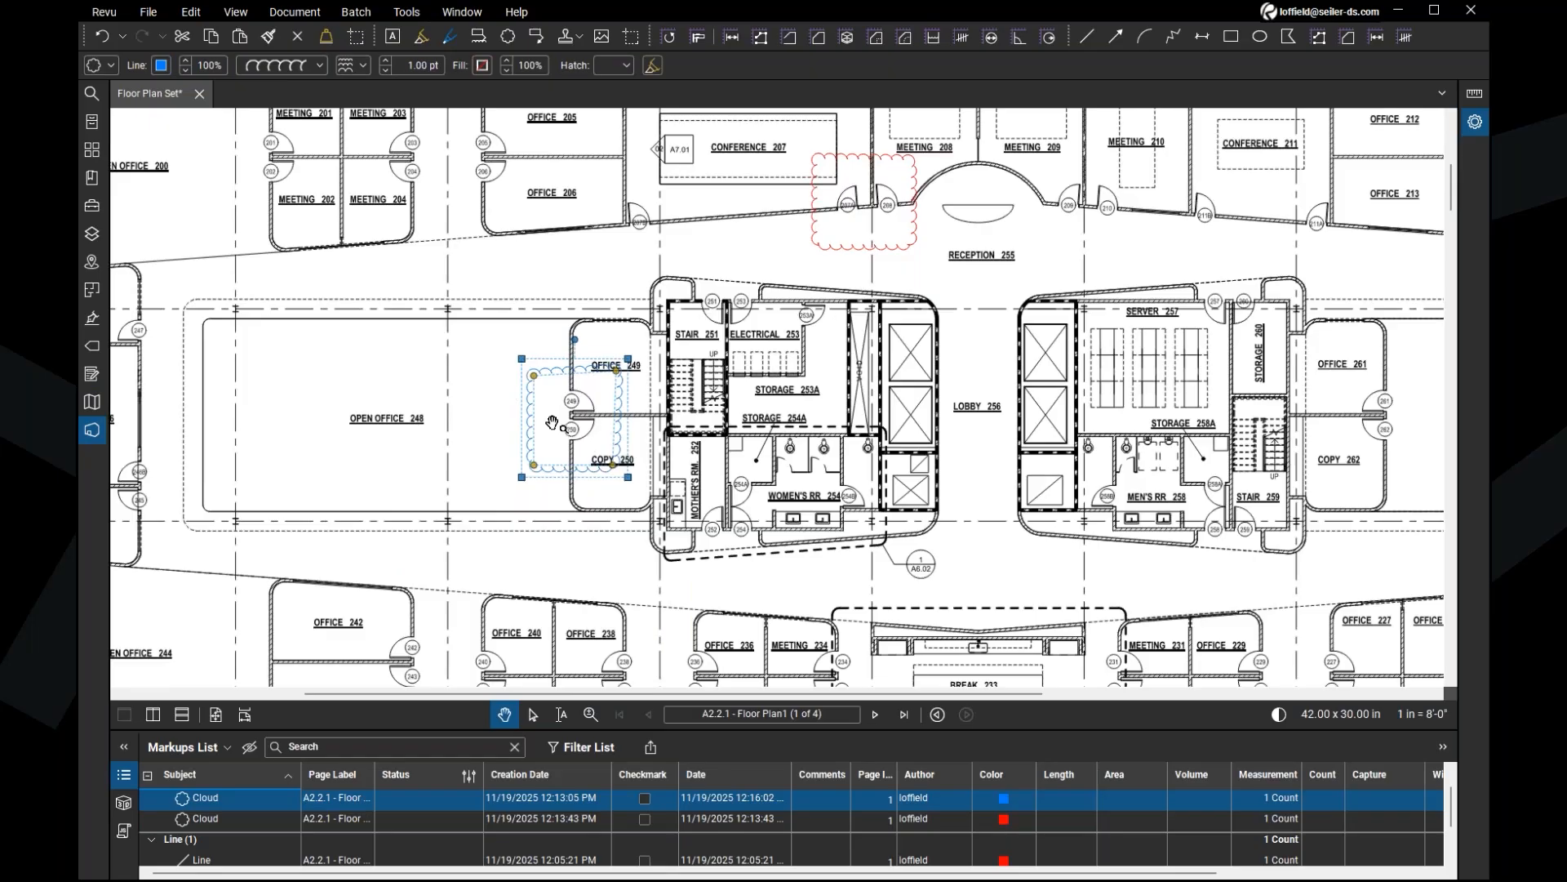
pyautogui.scroll(4, 552, 422)
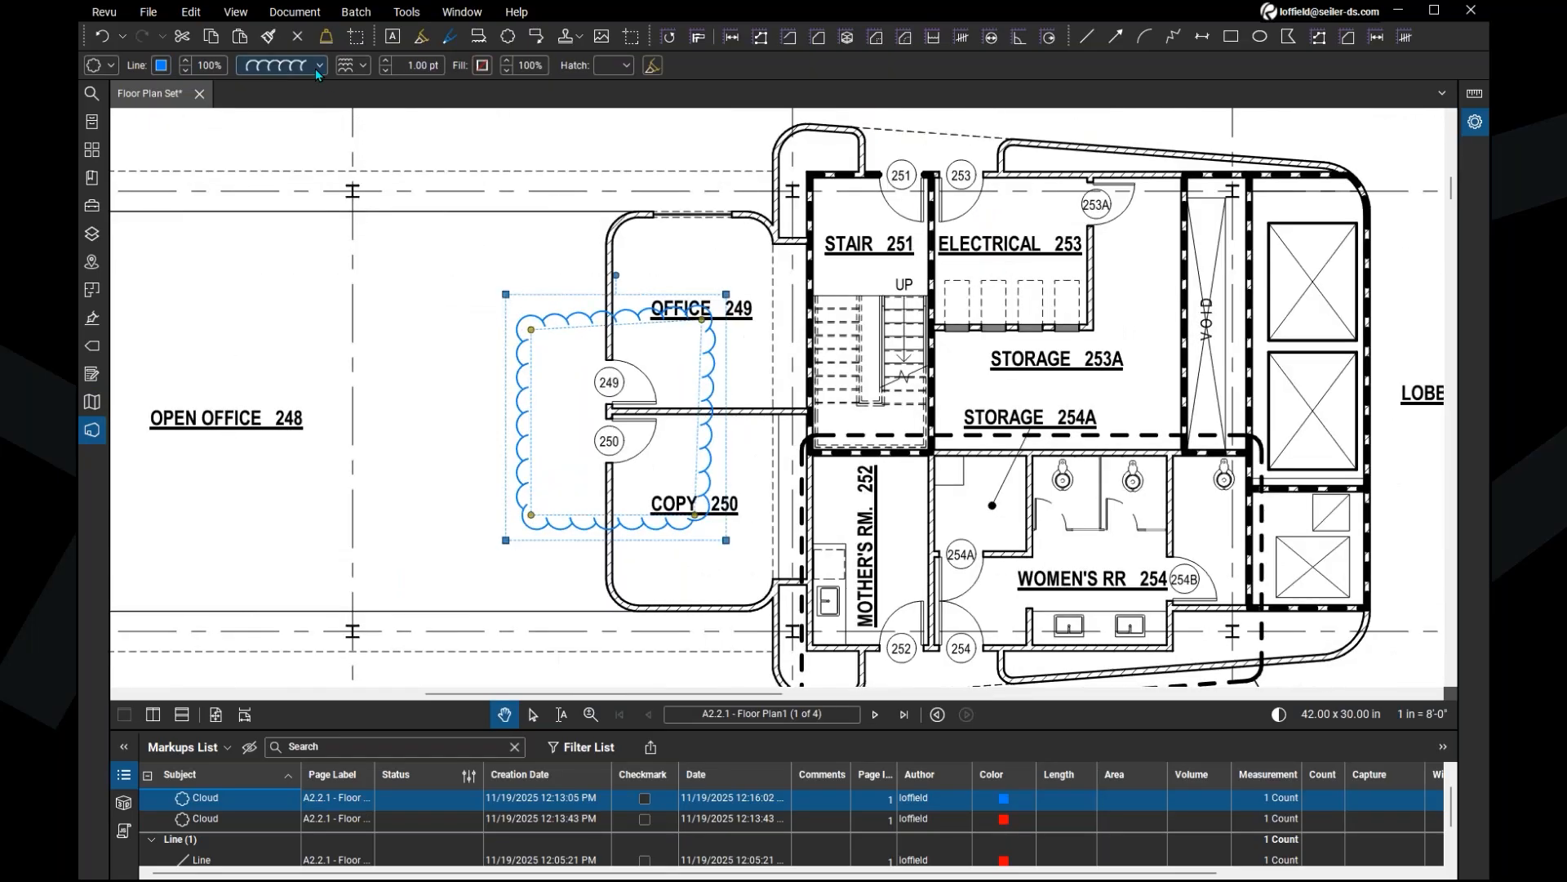
pyautogui.click(315, 68)
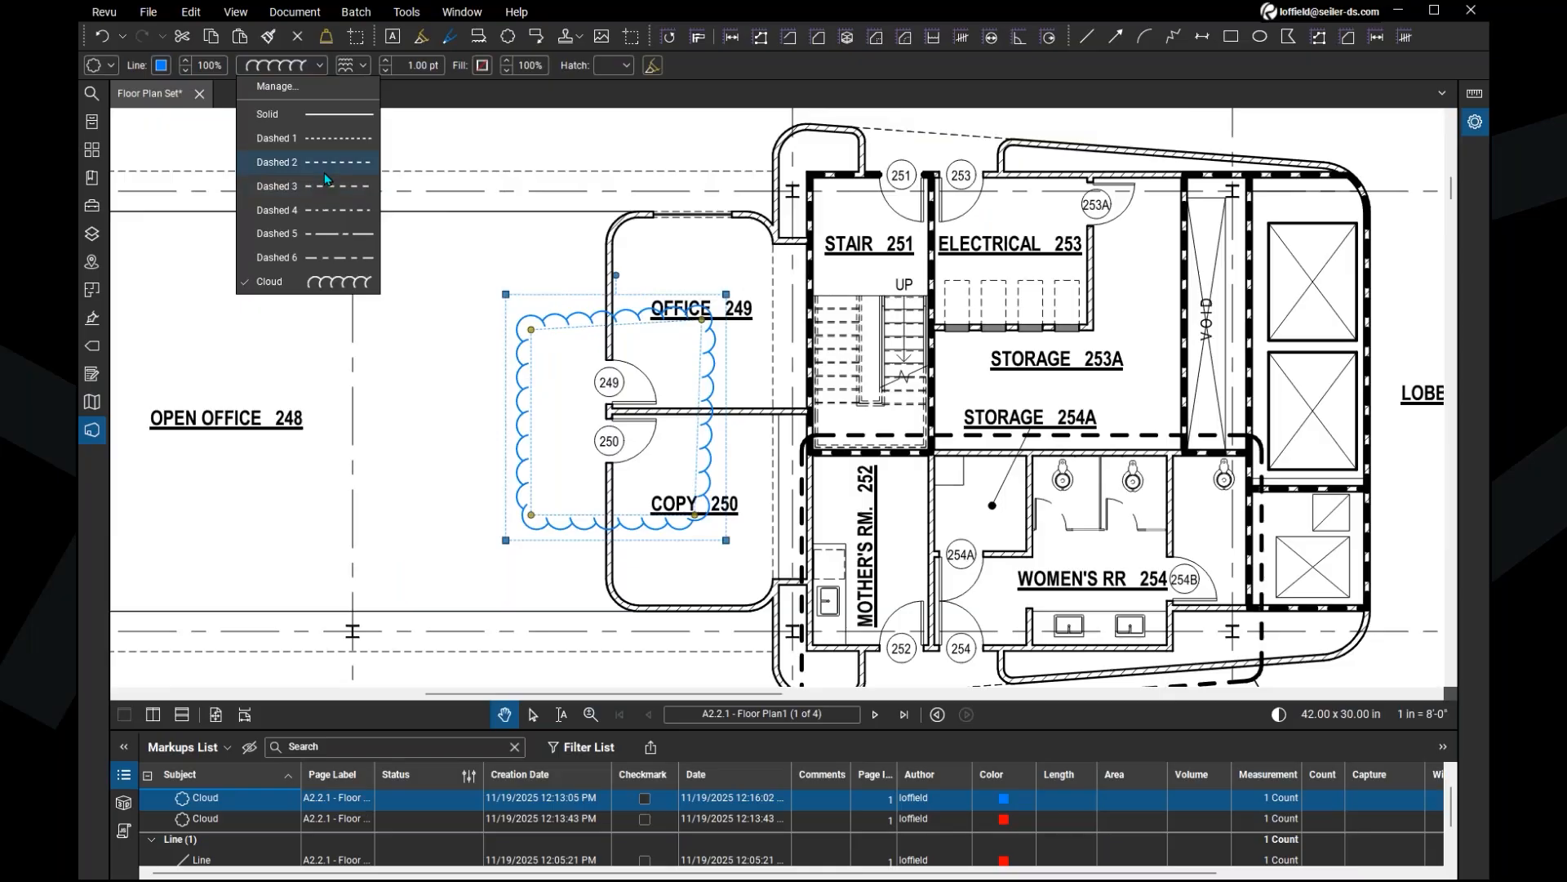
pyautogui.click(328, 169)
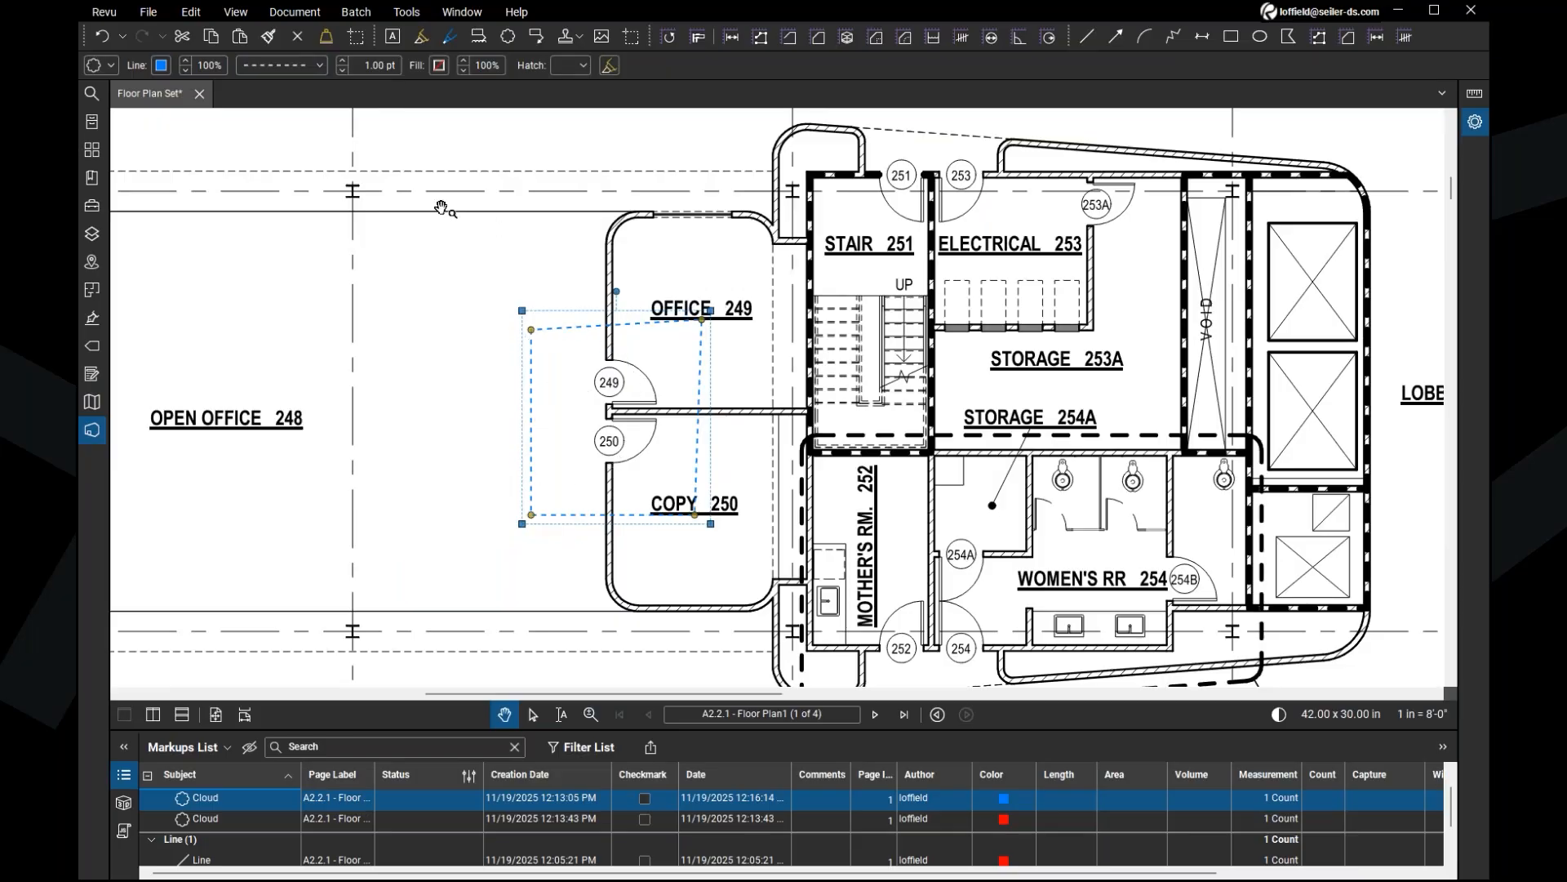
# Step: Set the line width of the blue dashed markup to 2.75 pt
pyautogui.click(343, 61)
pyautogui.click(343, 61)
pyautogui.click(342, 61)
pyautogui.click(343, 61)
pyautogui.click(343, 61)
pyautogui.click(343, 61)
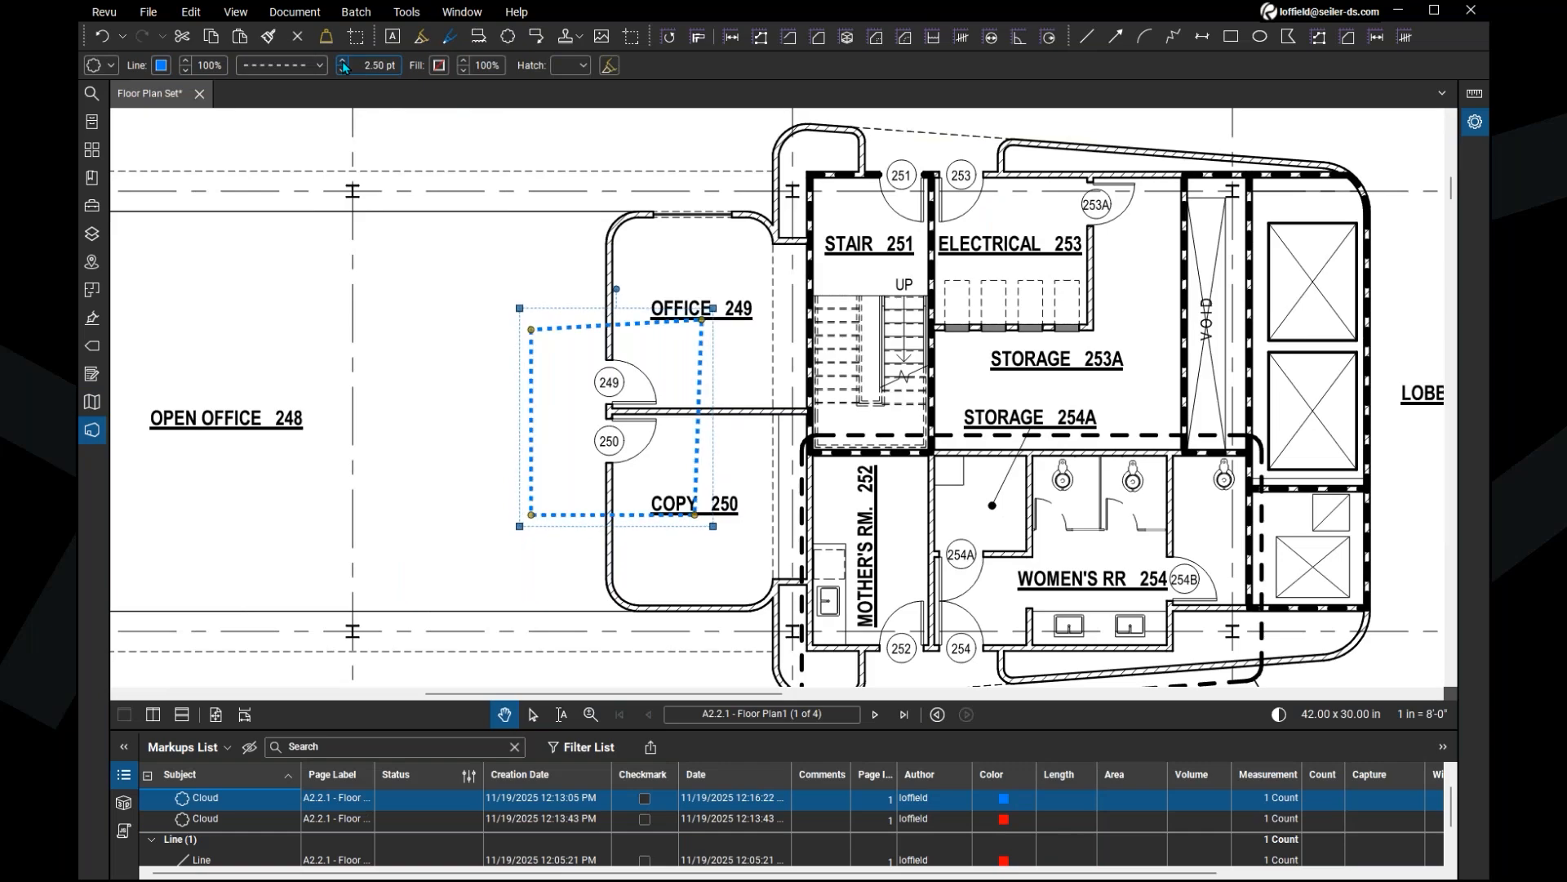
pyautogui.click(343, 61)
# Step: Fill the blue dashed markup with cyan at 40% opacity and deselect it
pyautogui.click(439, 65)
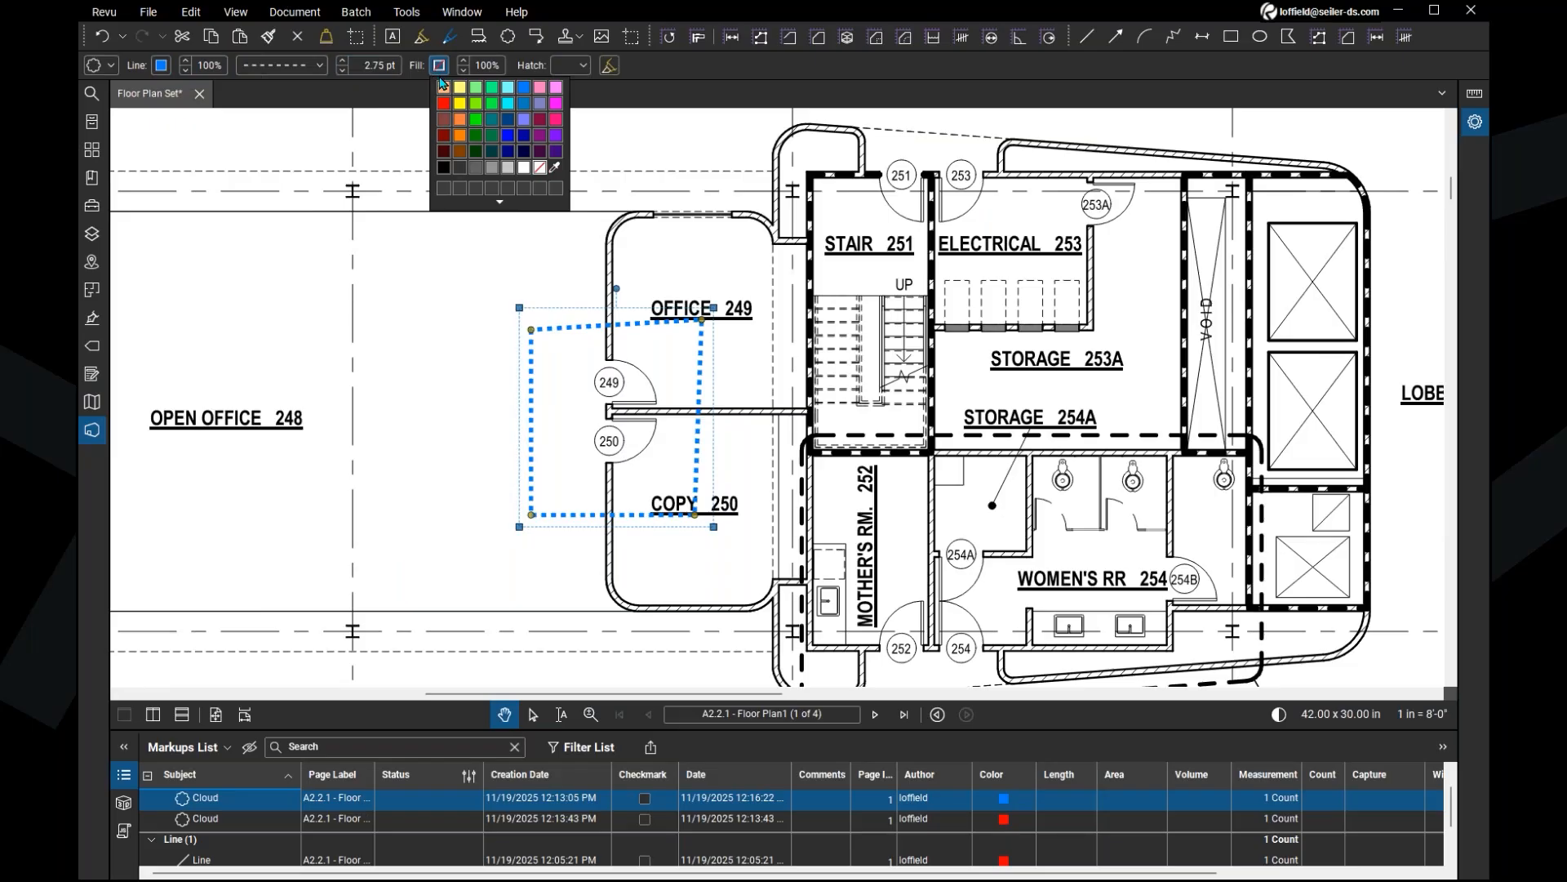
pyautogui.click(507, 103)
pyautogui.click(479, 63)
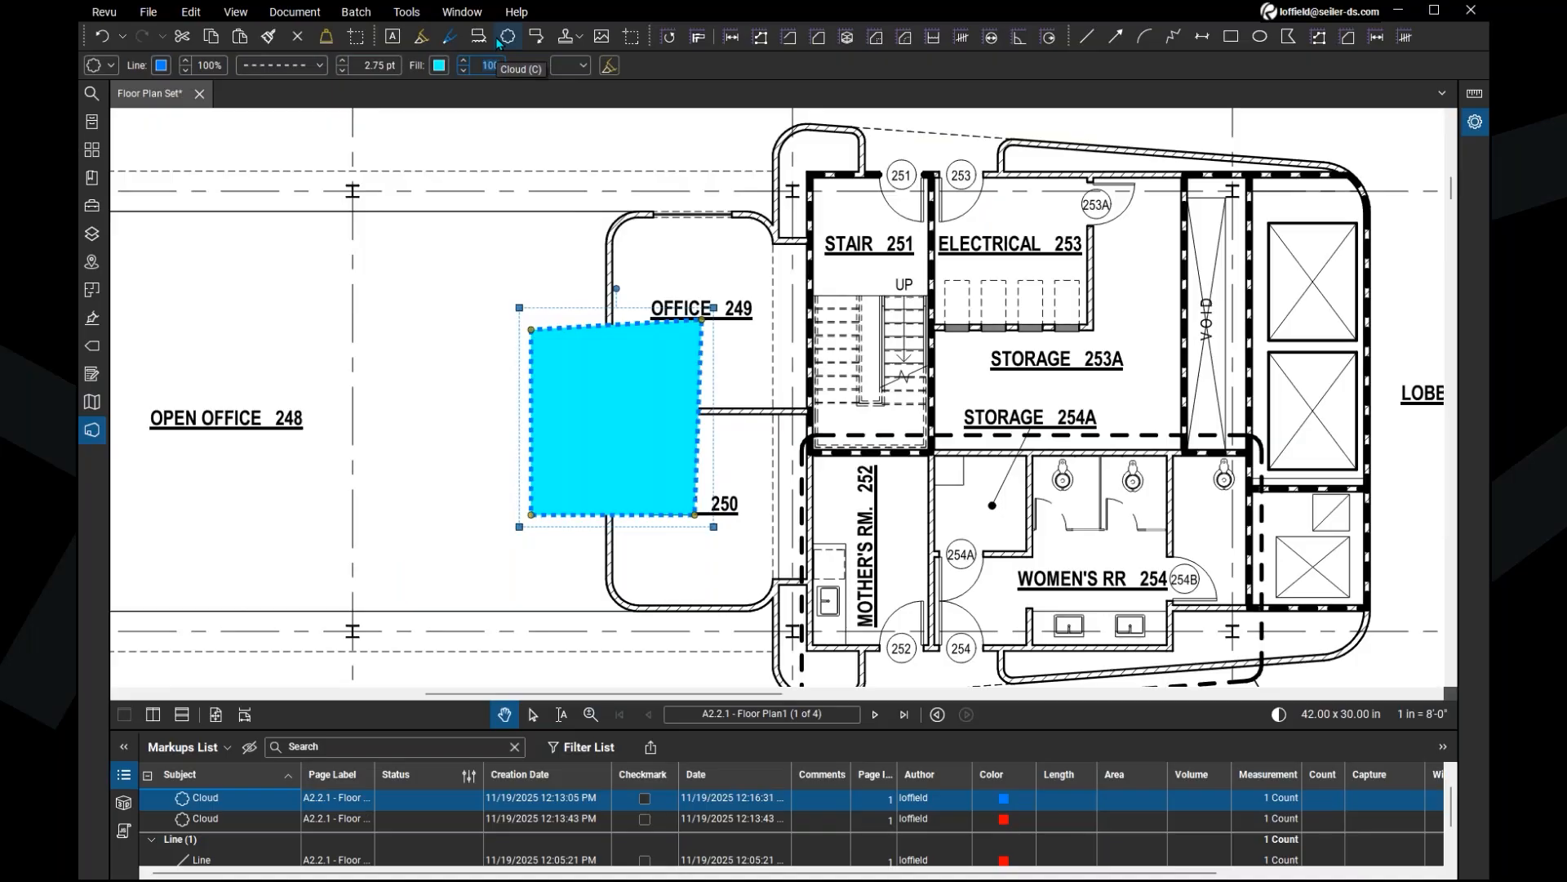
pyautogui.write('40')
pyautogui.press('Return')
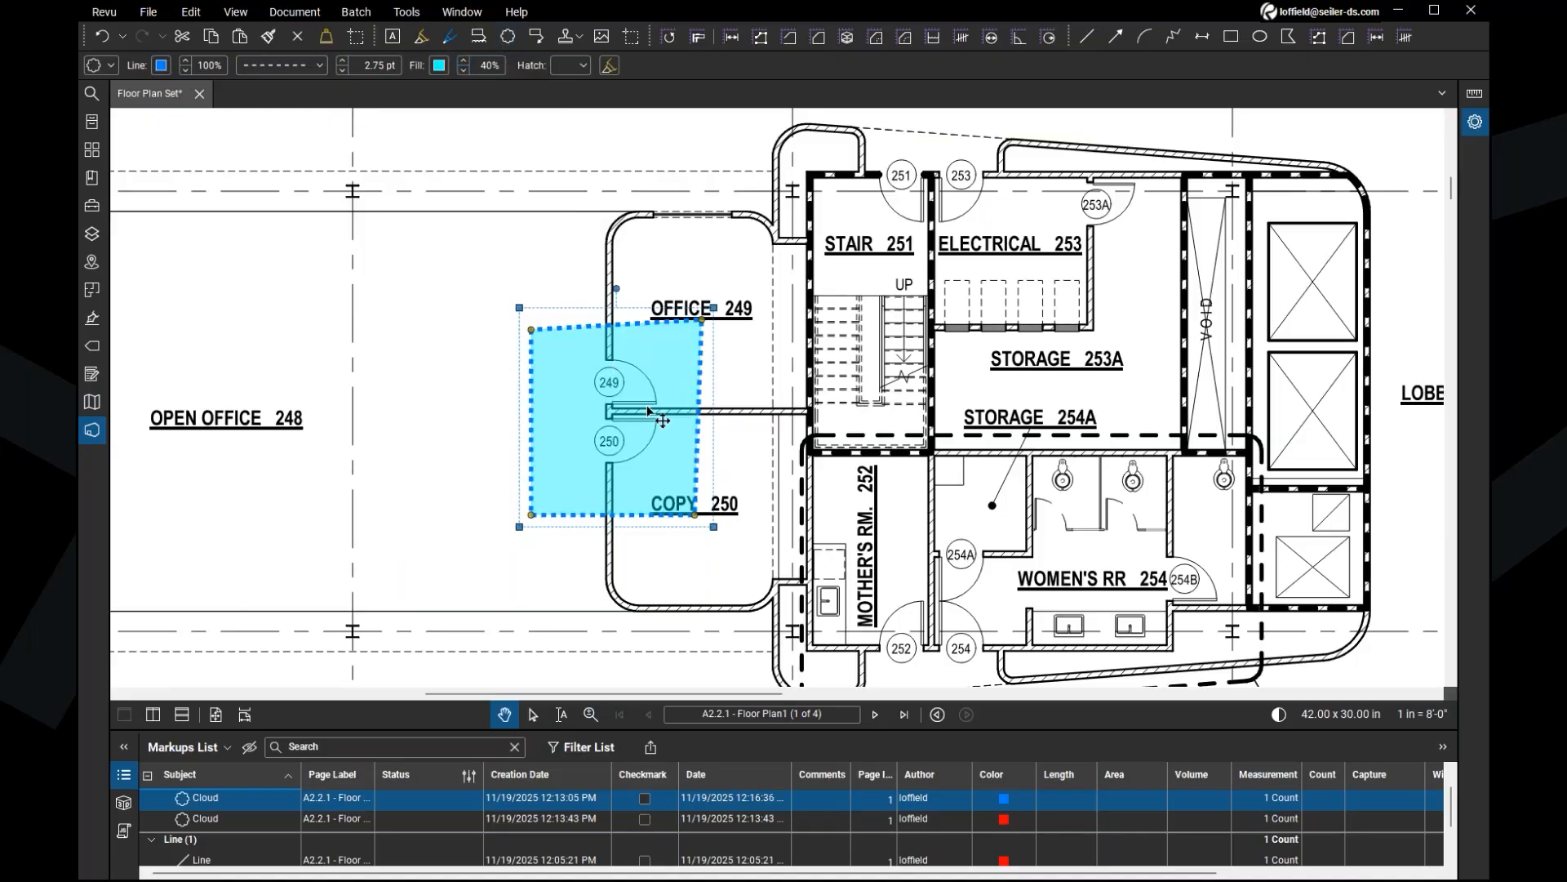
pyautogui.click(582, 389)
pyautogui.press('ctrl')
pyautogui.press('ctrl')
pyautogui.click(443, 335)
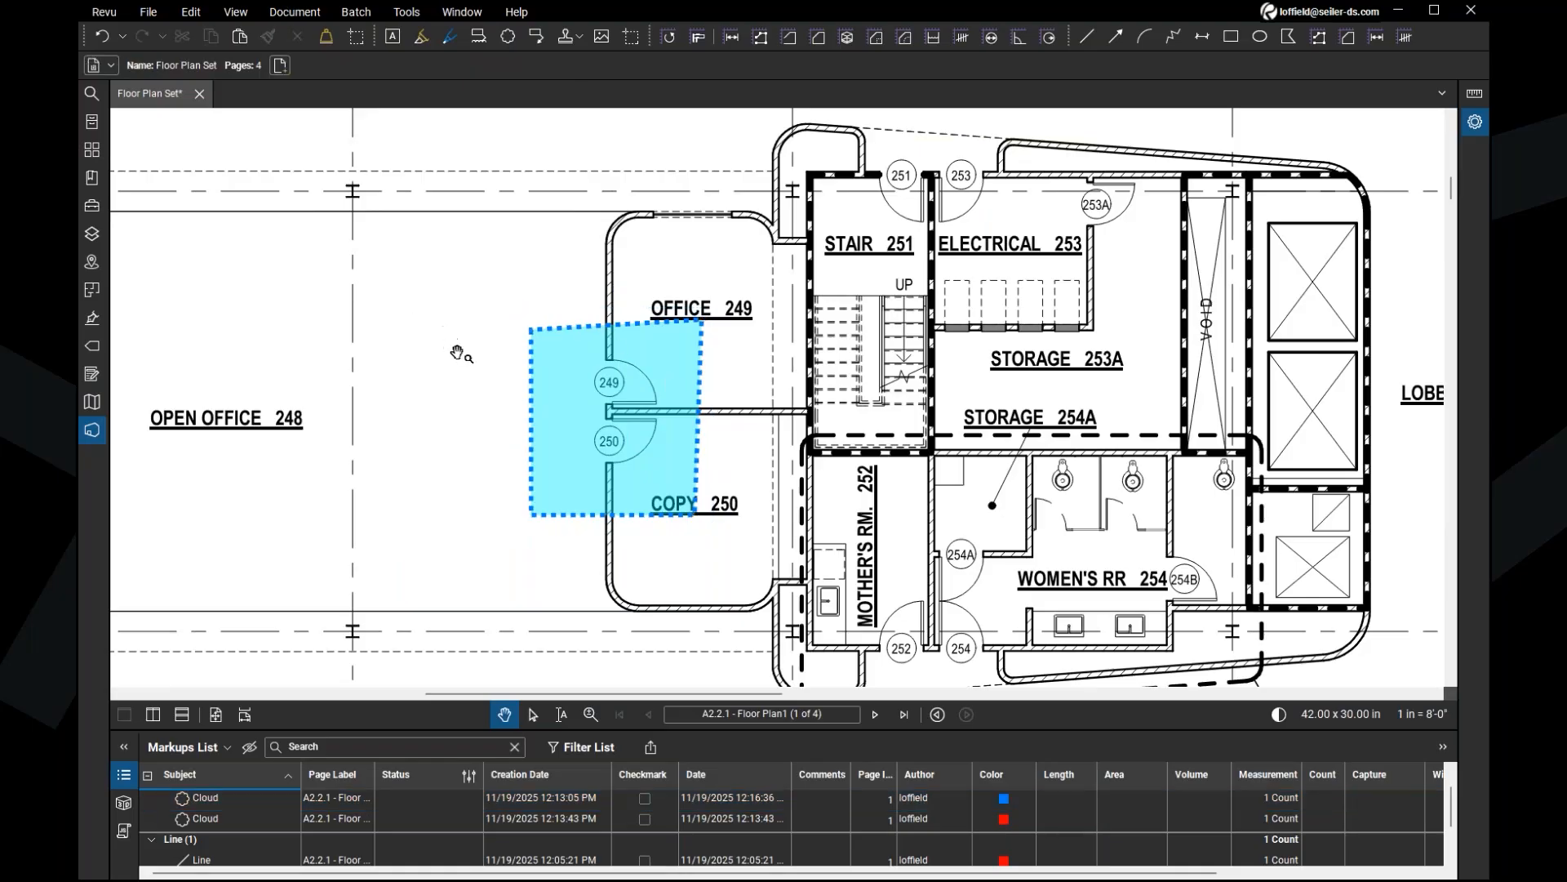
# Step: Show the full properties beside the drawing and start the Cloud+ tool to display its settings
pyautogui.scroll(-2, 453, 347)
pyautogui.moveTo(1054, 374)
pyautogui.mouseDown()
pyautogui.moveTo(903, 435)
pyautogui.moveTo(902, 455)
pyautogui.mouseUp()
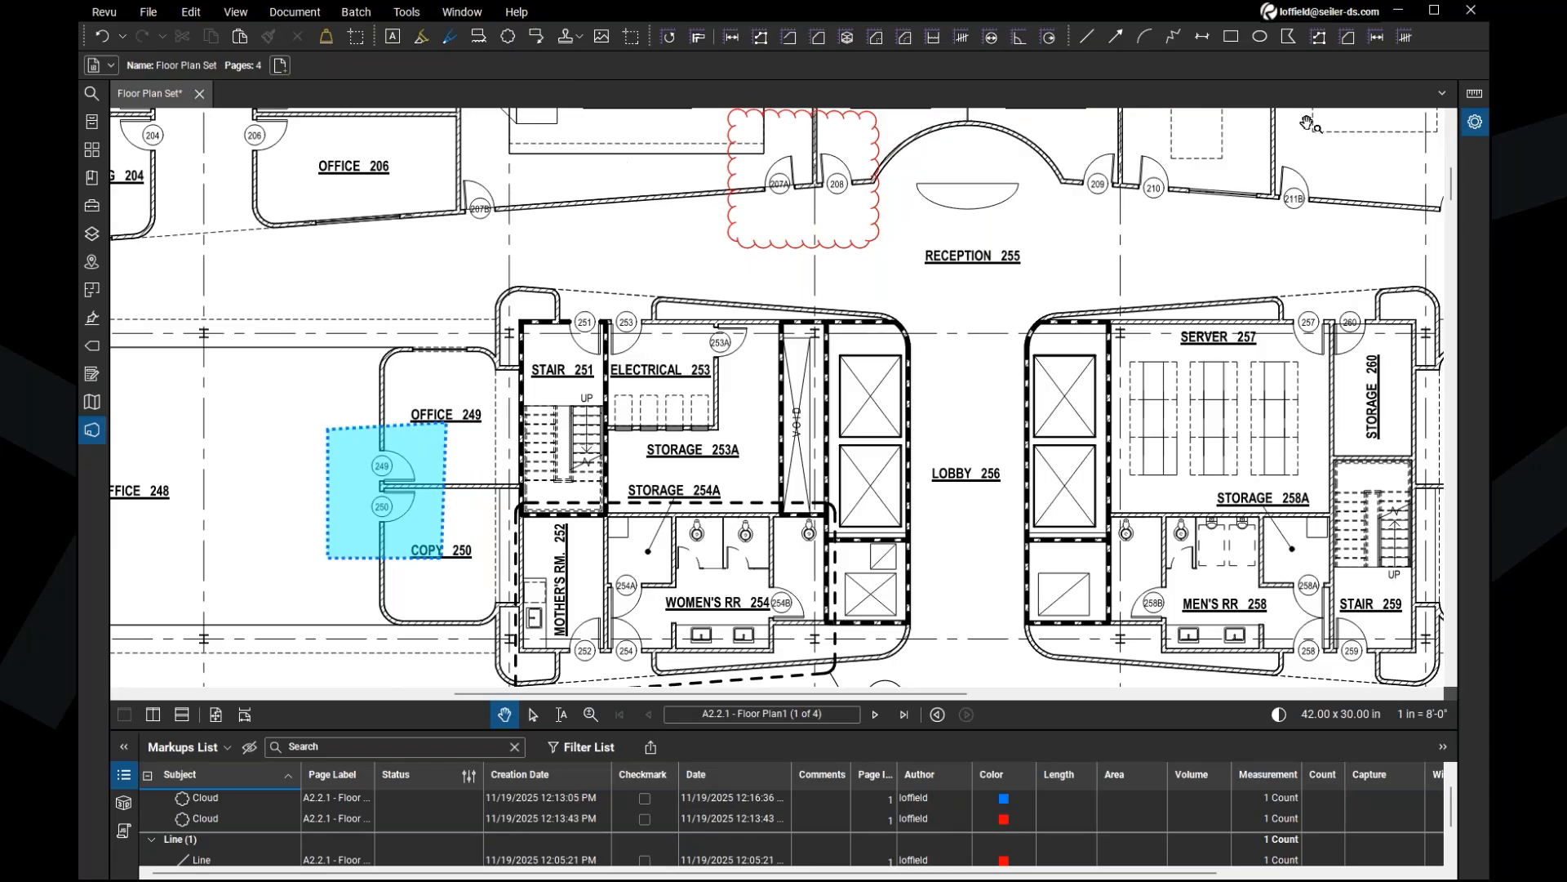
pyautogui.click(1472, 129)
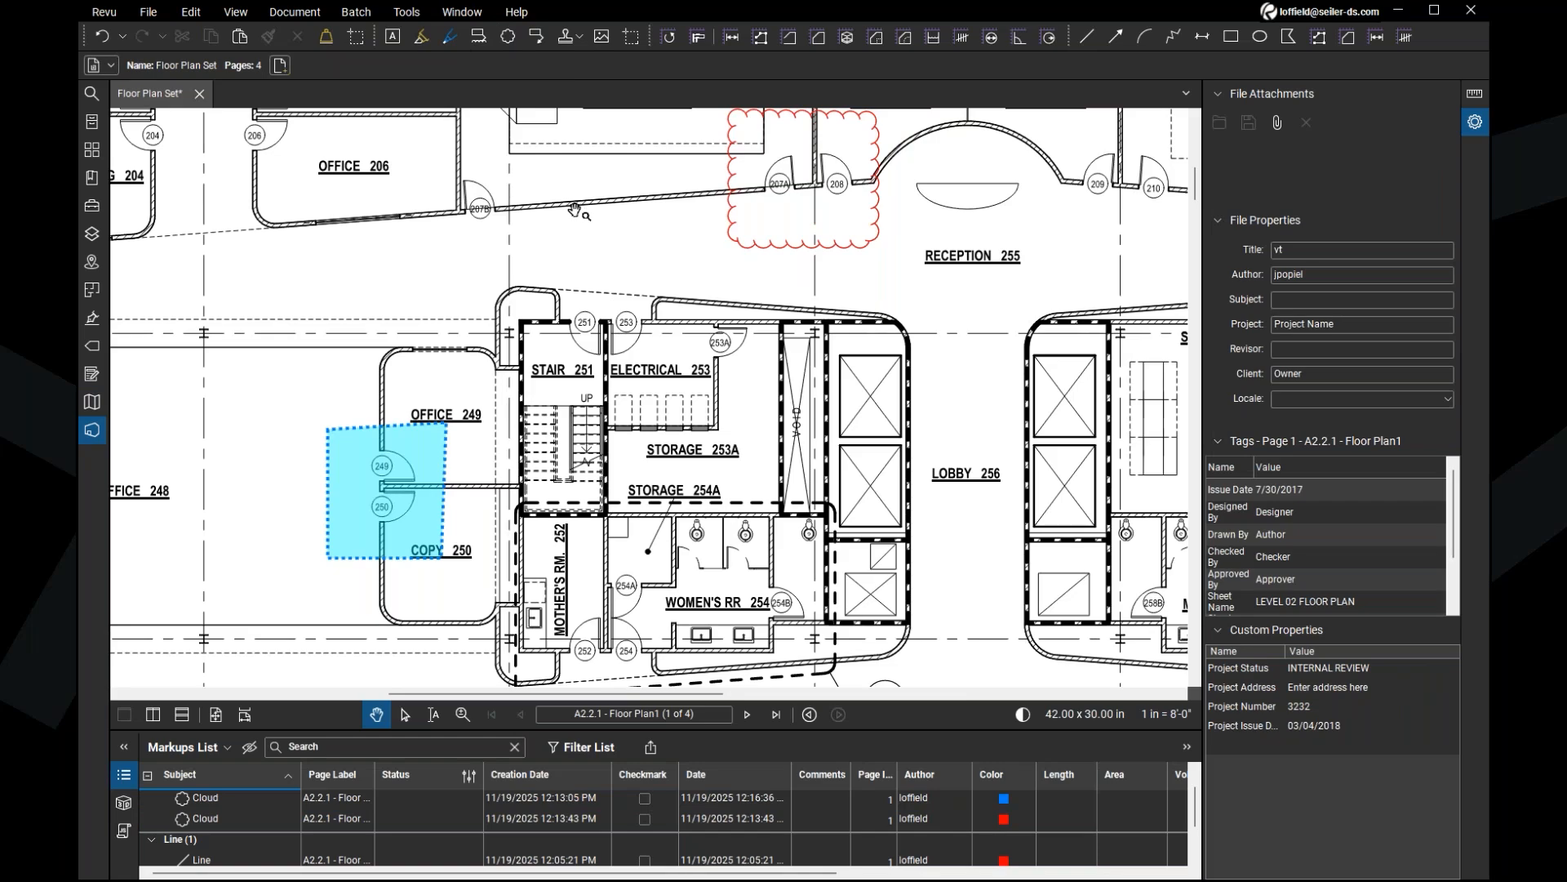
pyautogui.click(481, 41)
pyautogui.press('ctrl')
pyautogui.press('ctrl')
pyautogui.press('k')
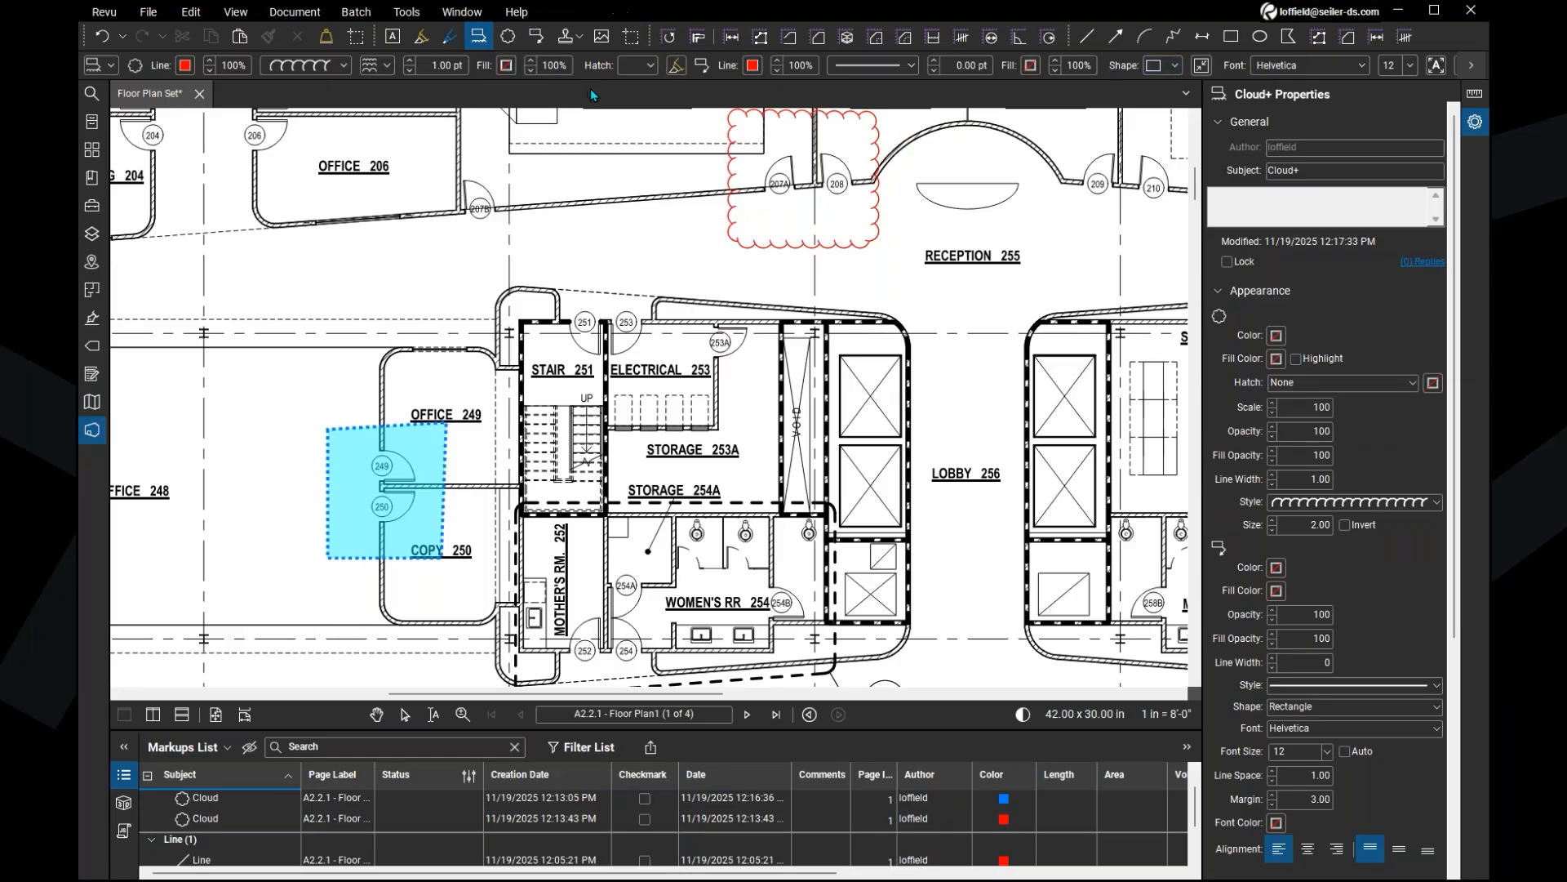
# Step: Review the Cloud+ properties and set the cloud's line style to Zig Zag
pyautogui.doubleClick(1422, 168)
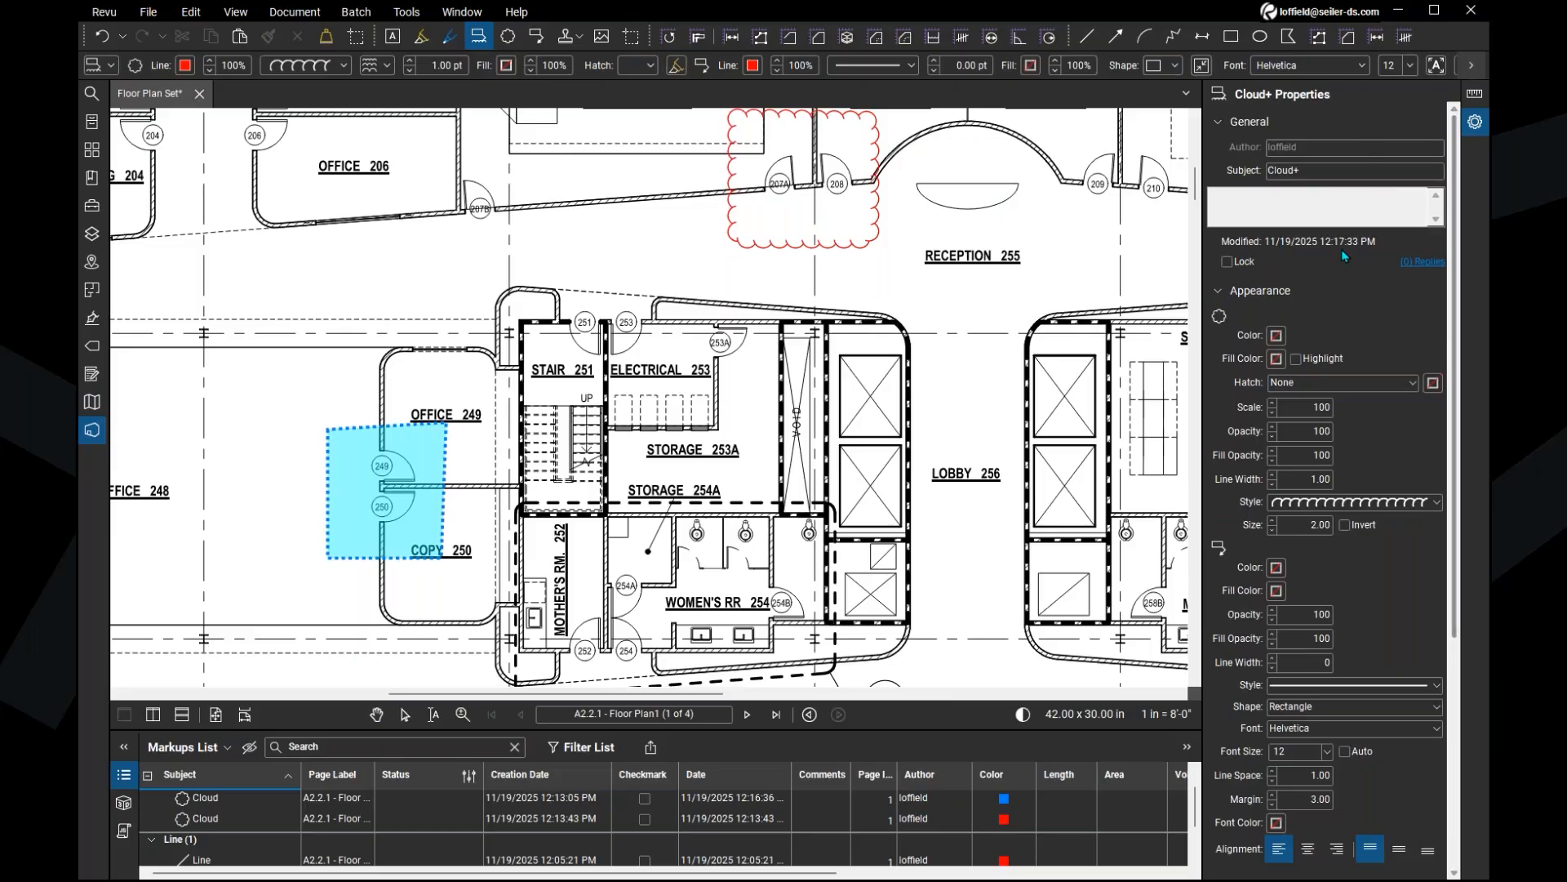
pyautogui.scroll(-3, 1344, 311)
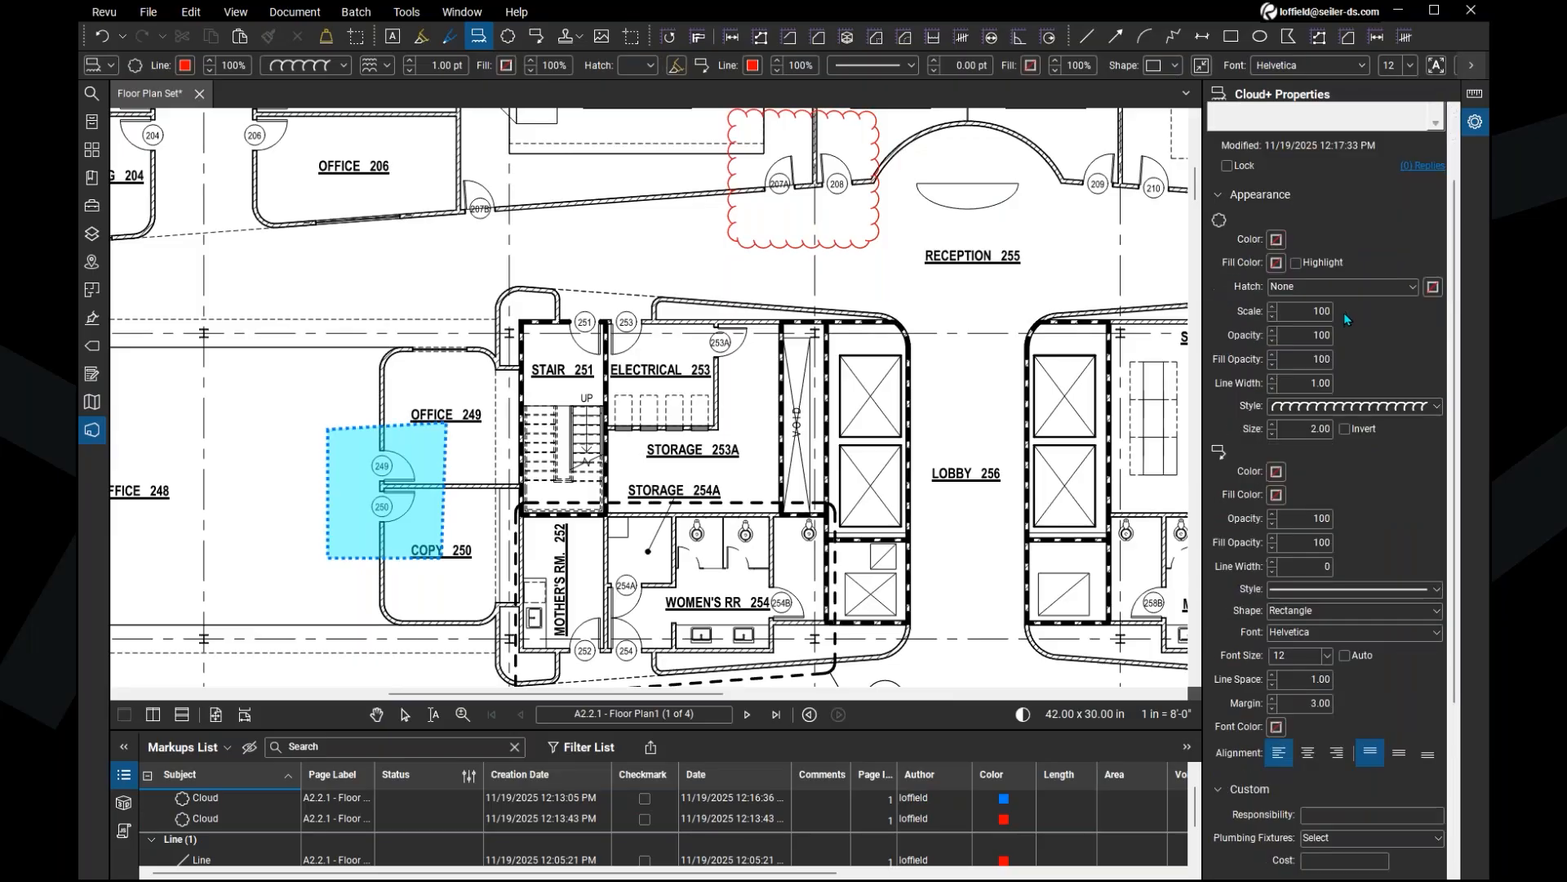
pyautogui.scroll(3, 1343, 311)
pyautogui.scroll(-5, 1343, 311)
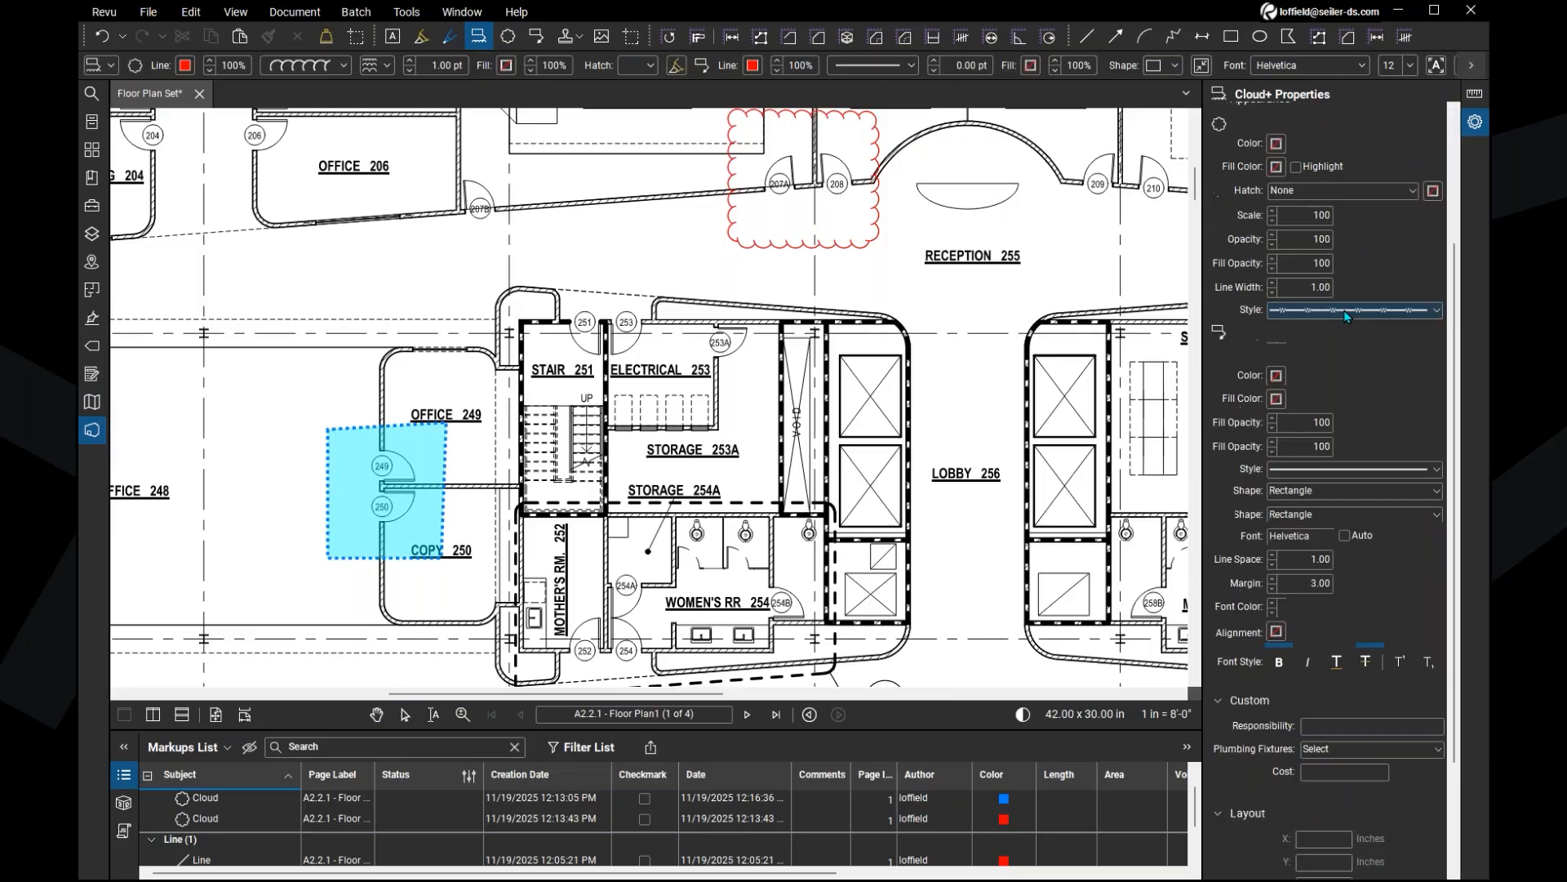
pyautogui.scroll(5, 1339, 389)
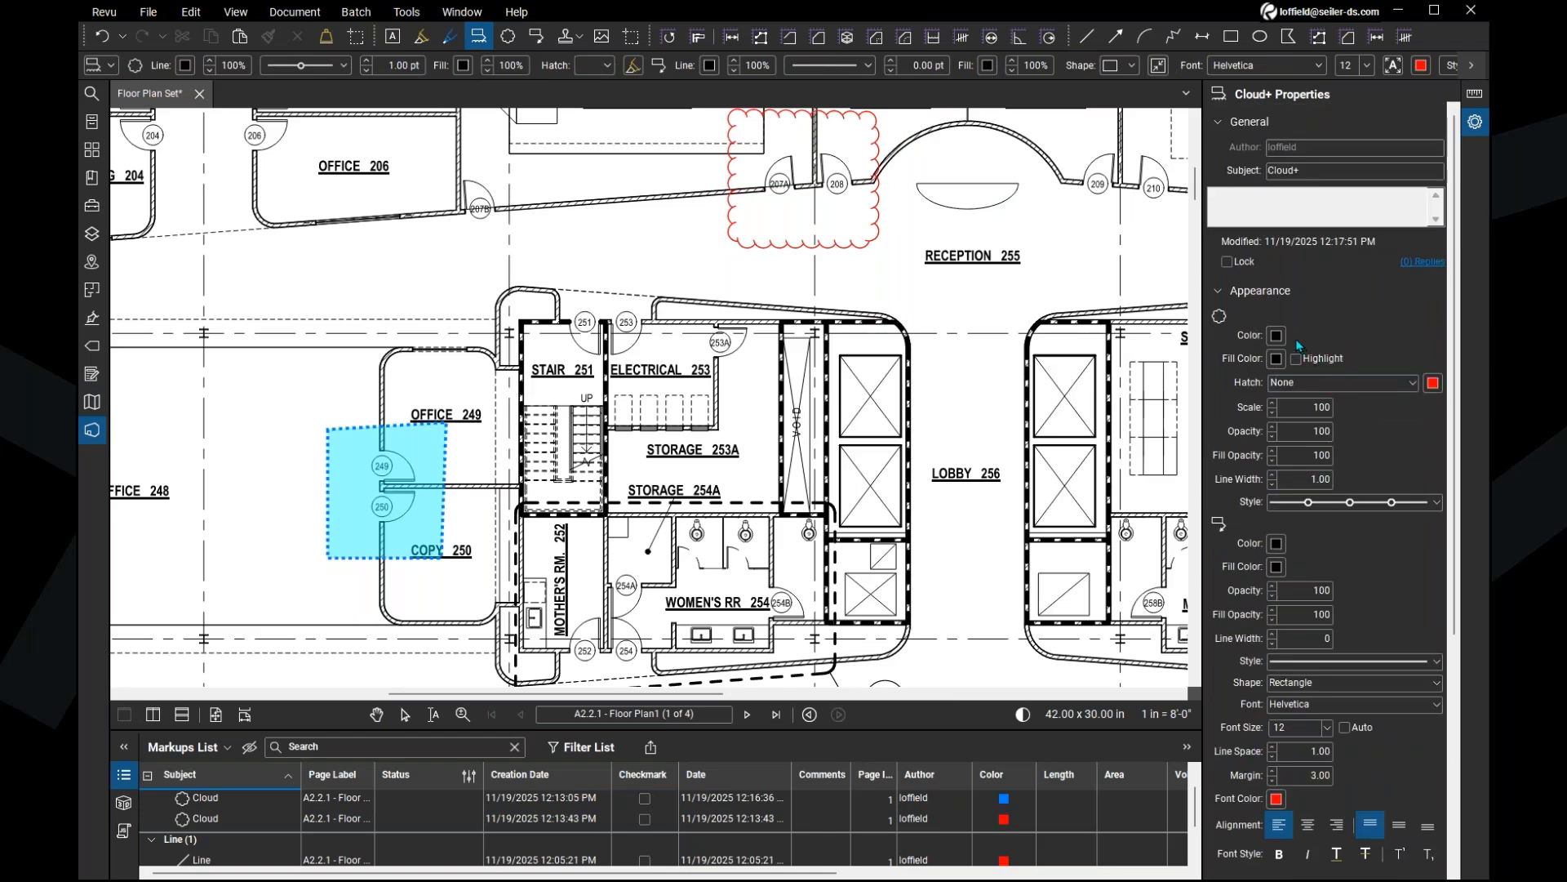
pyautogui.scroll(-3, 1298, 331)
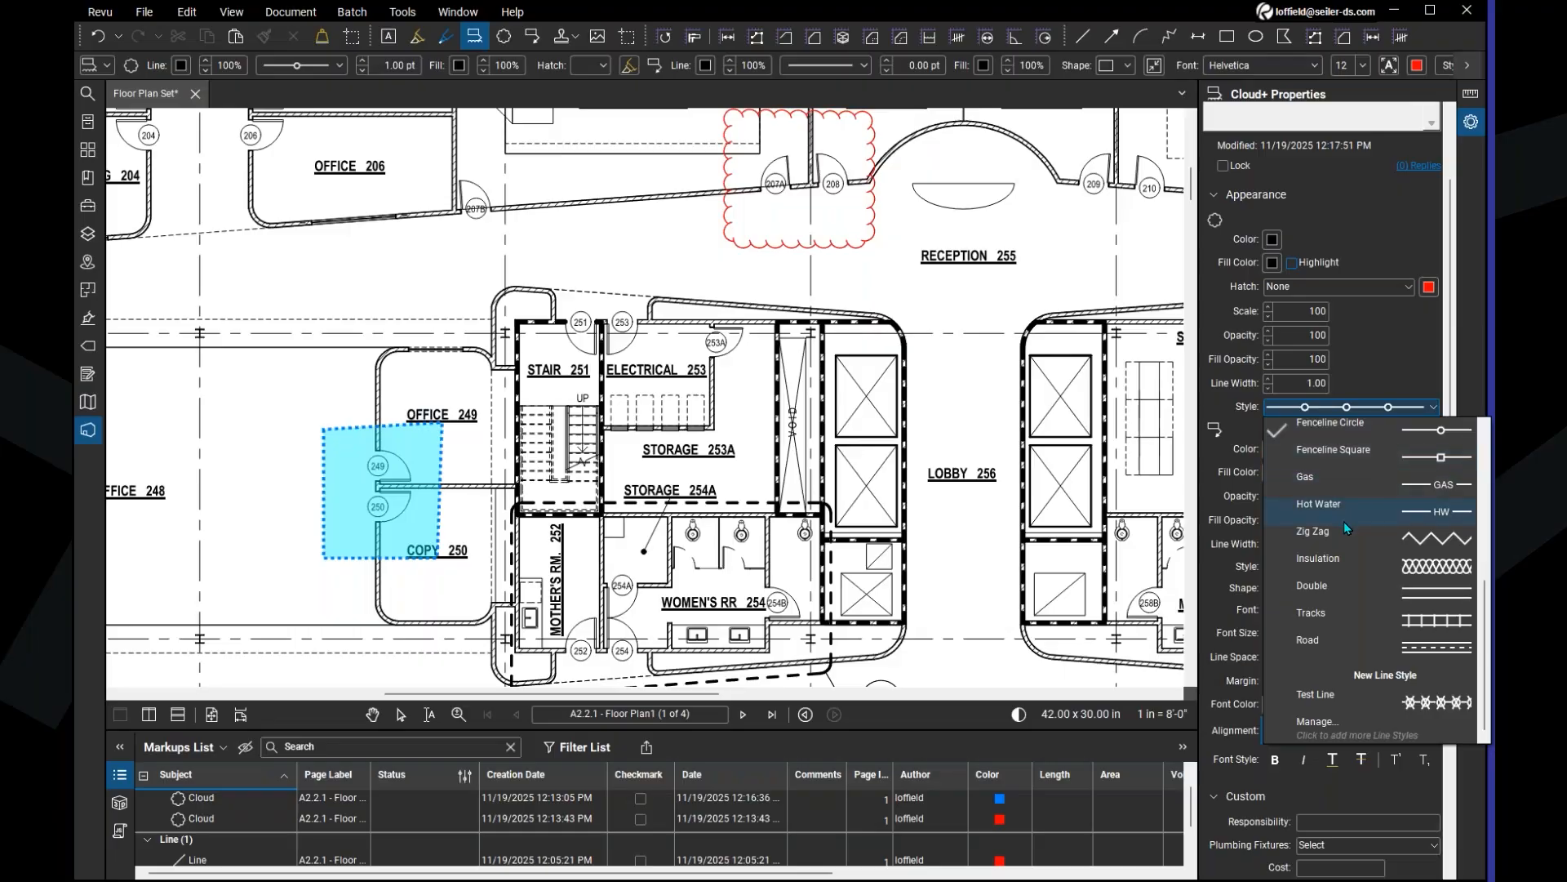
pyautogui.click(1346, 532)
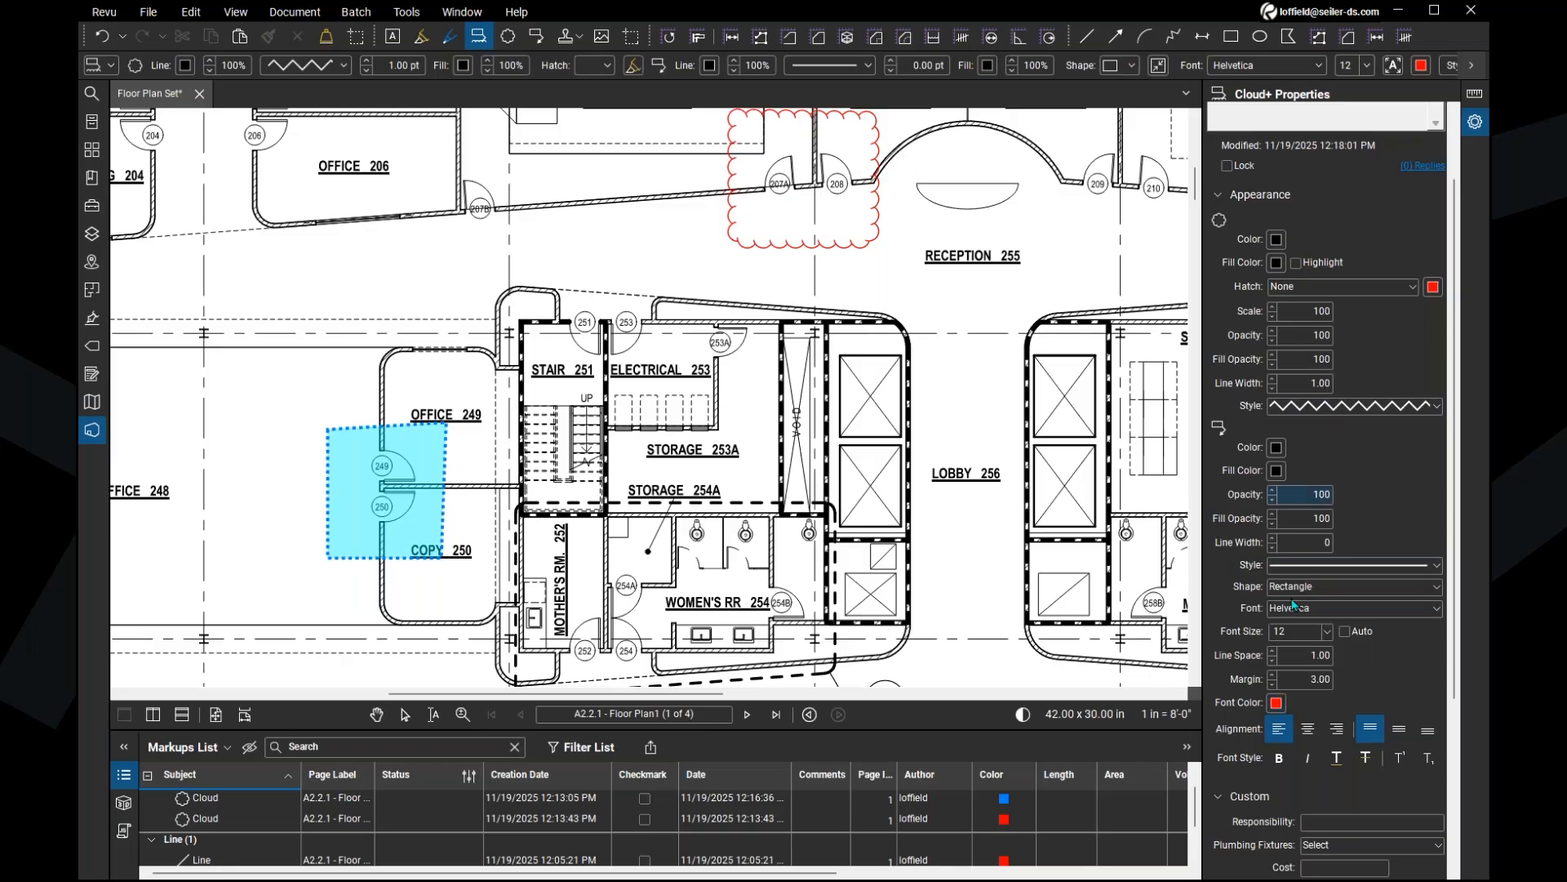
# Step: Set the line color of both the Cloud+ cloud and its callout to teal
pyautogui.click(1276, 240)
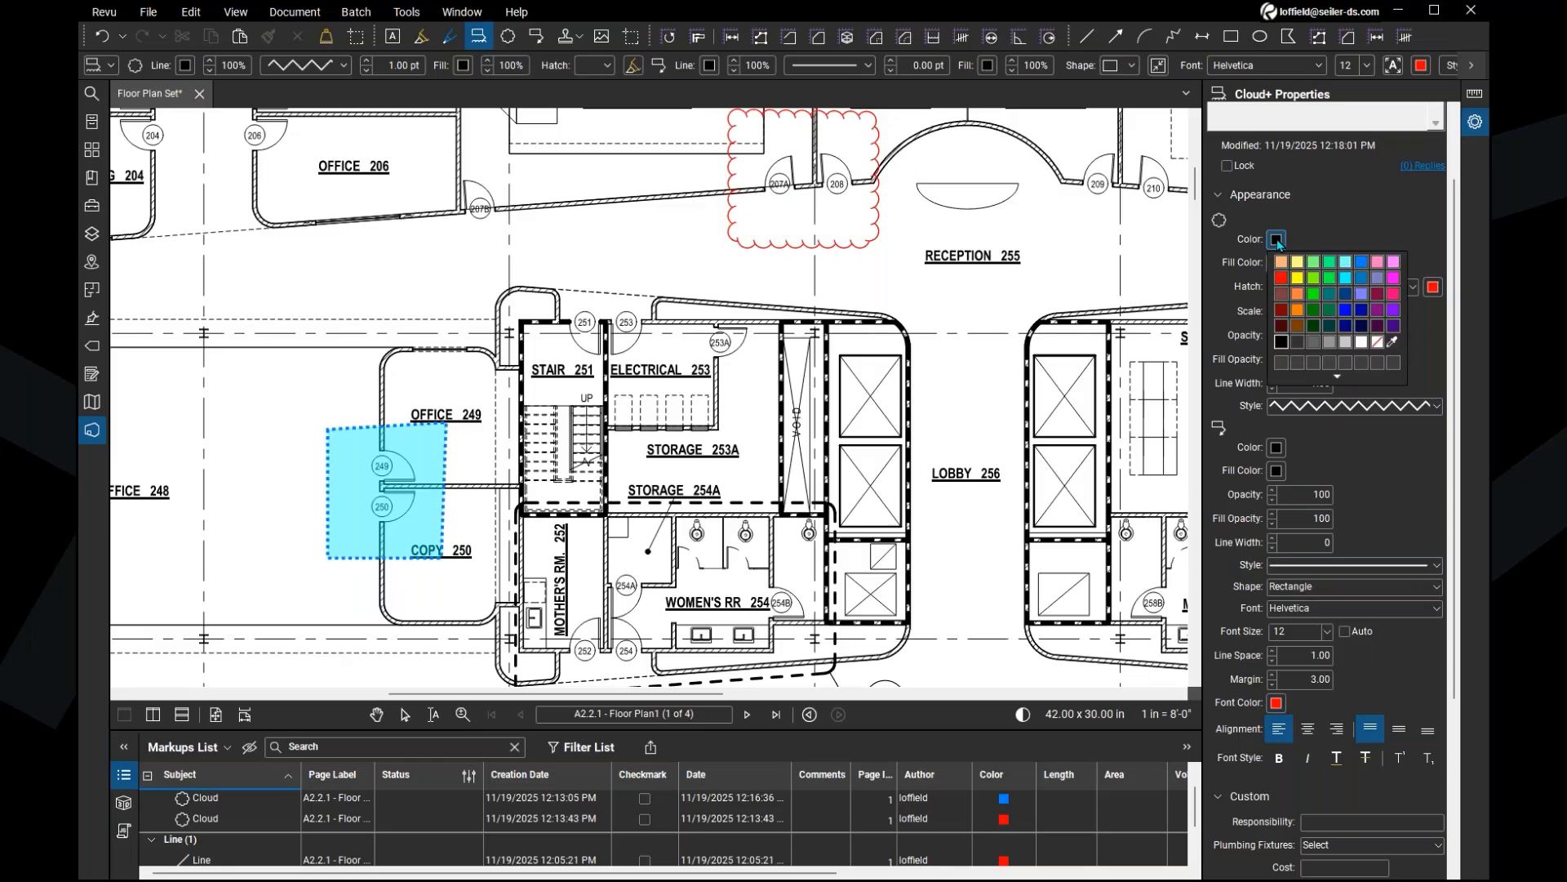
pyautogui.click(1330, 295)
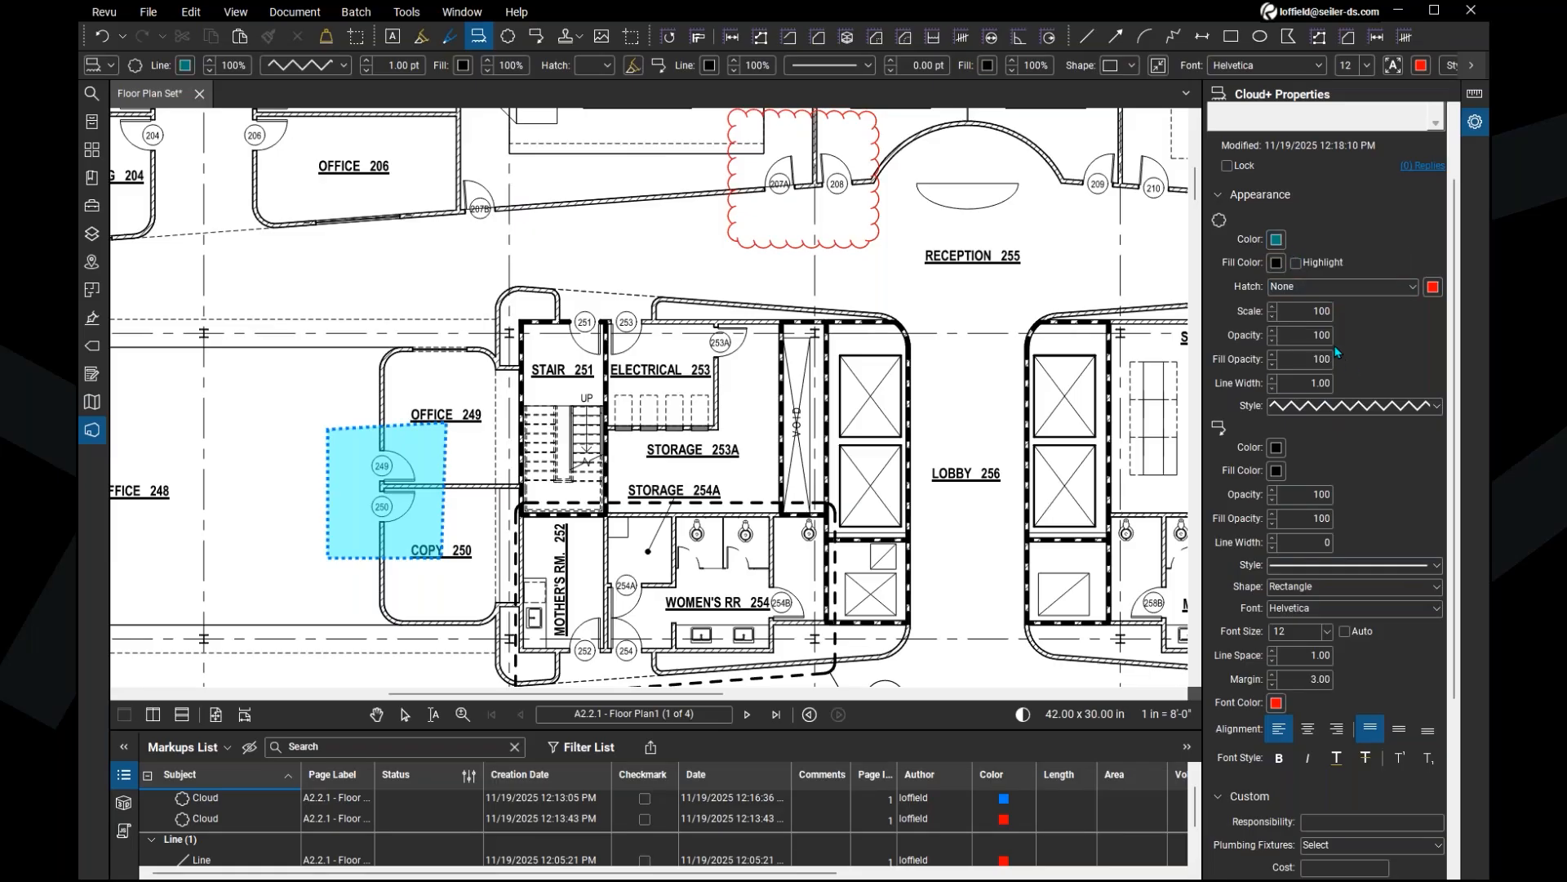
pyautogui.click(1277, 448)
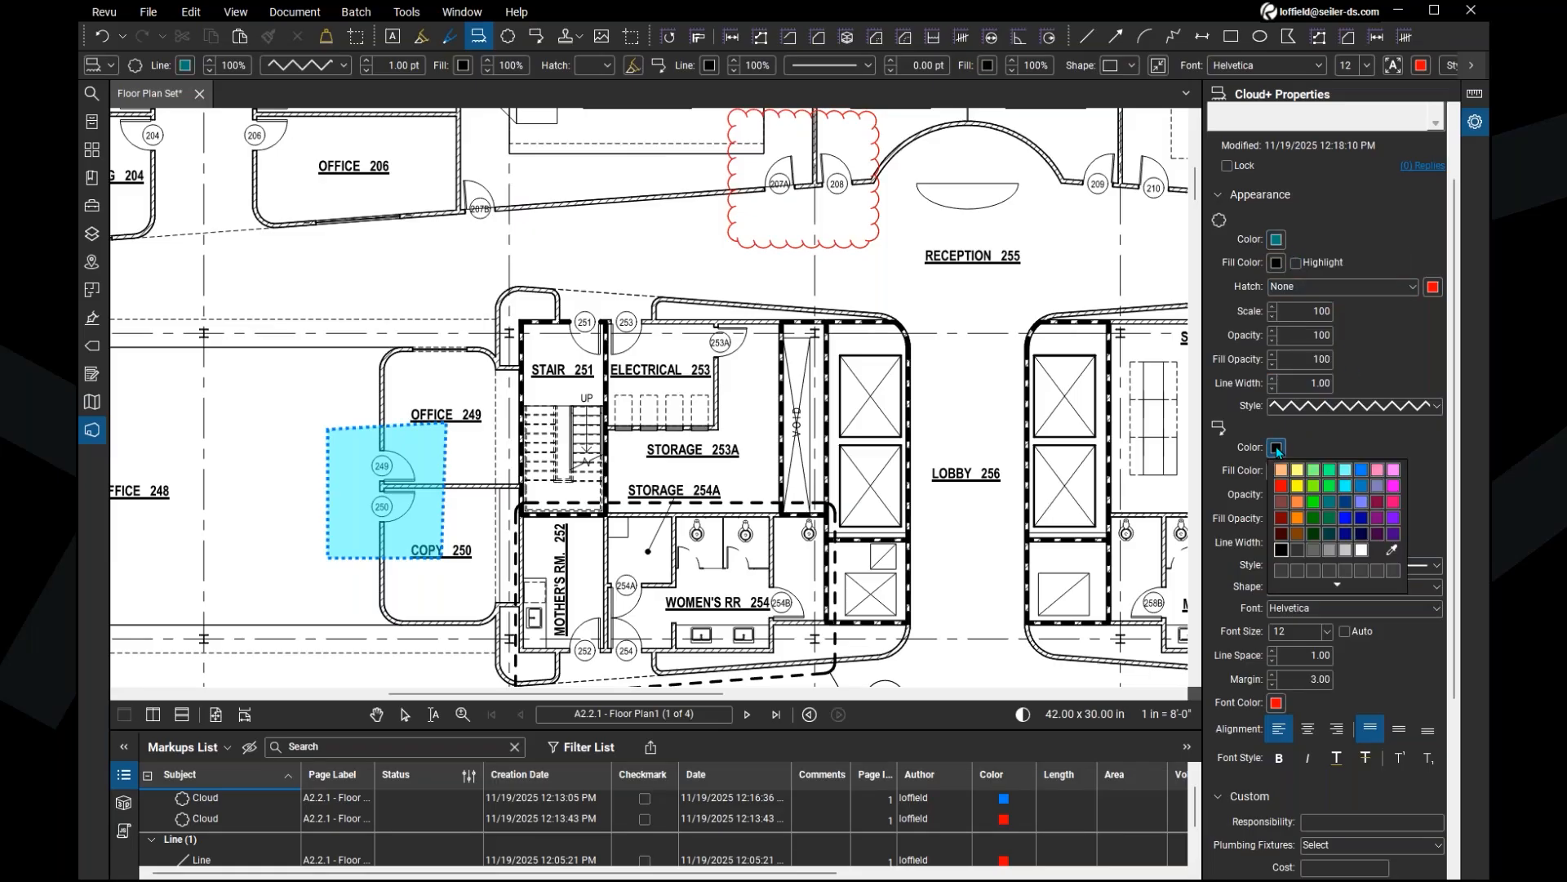
pyautogui.click(1330, 505)
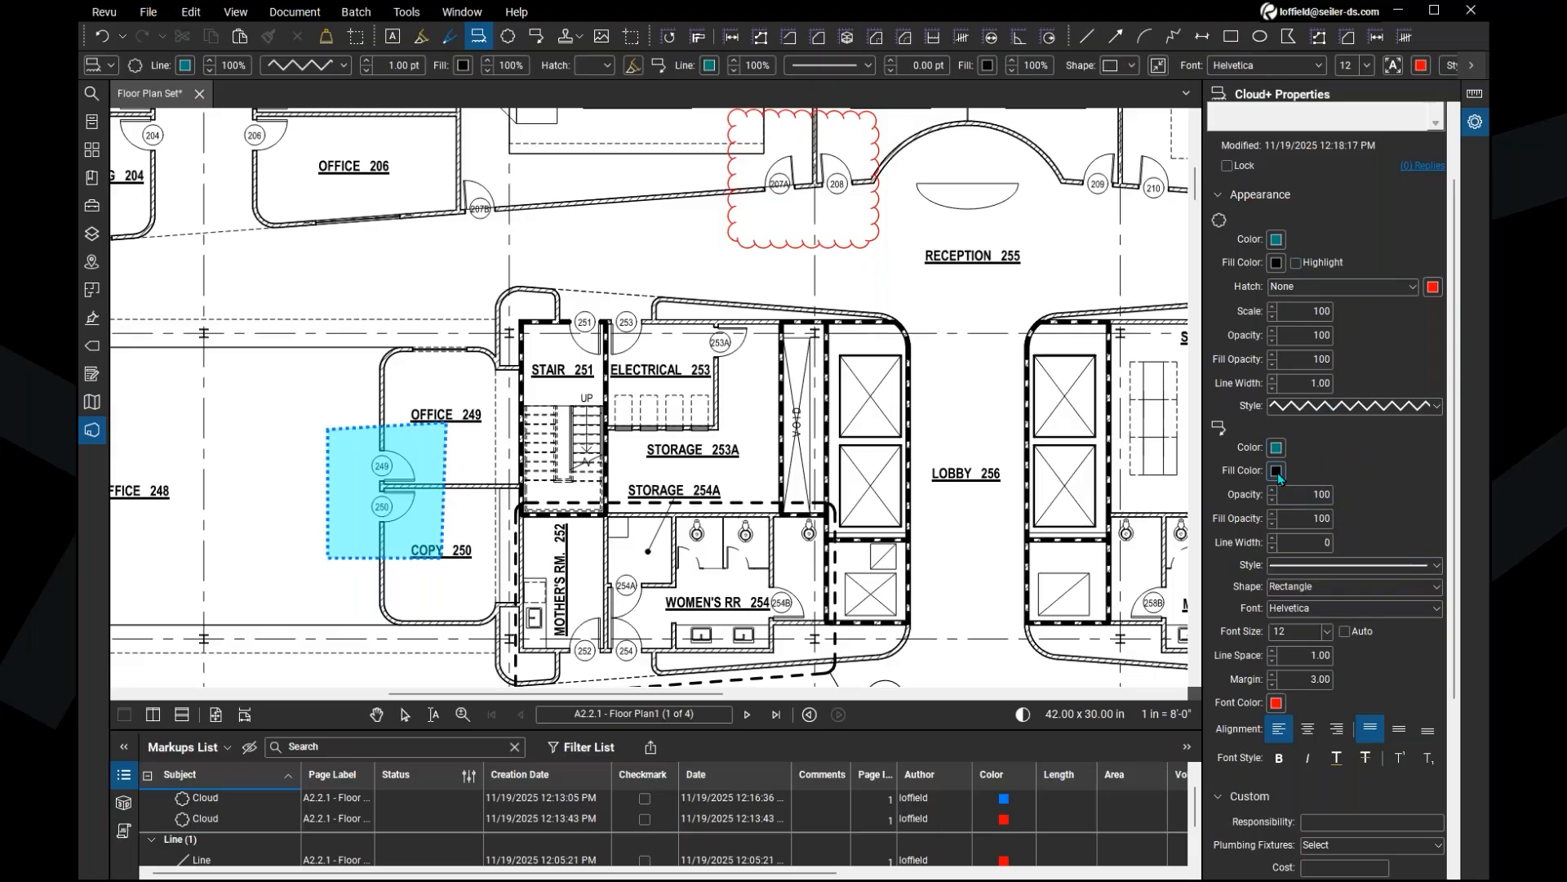
# Step: Fill the Cloud+ callout with teal at 25% fill opacity
pyautogui.click(1278, 472)
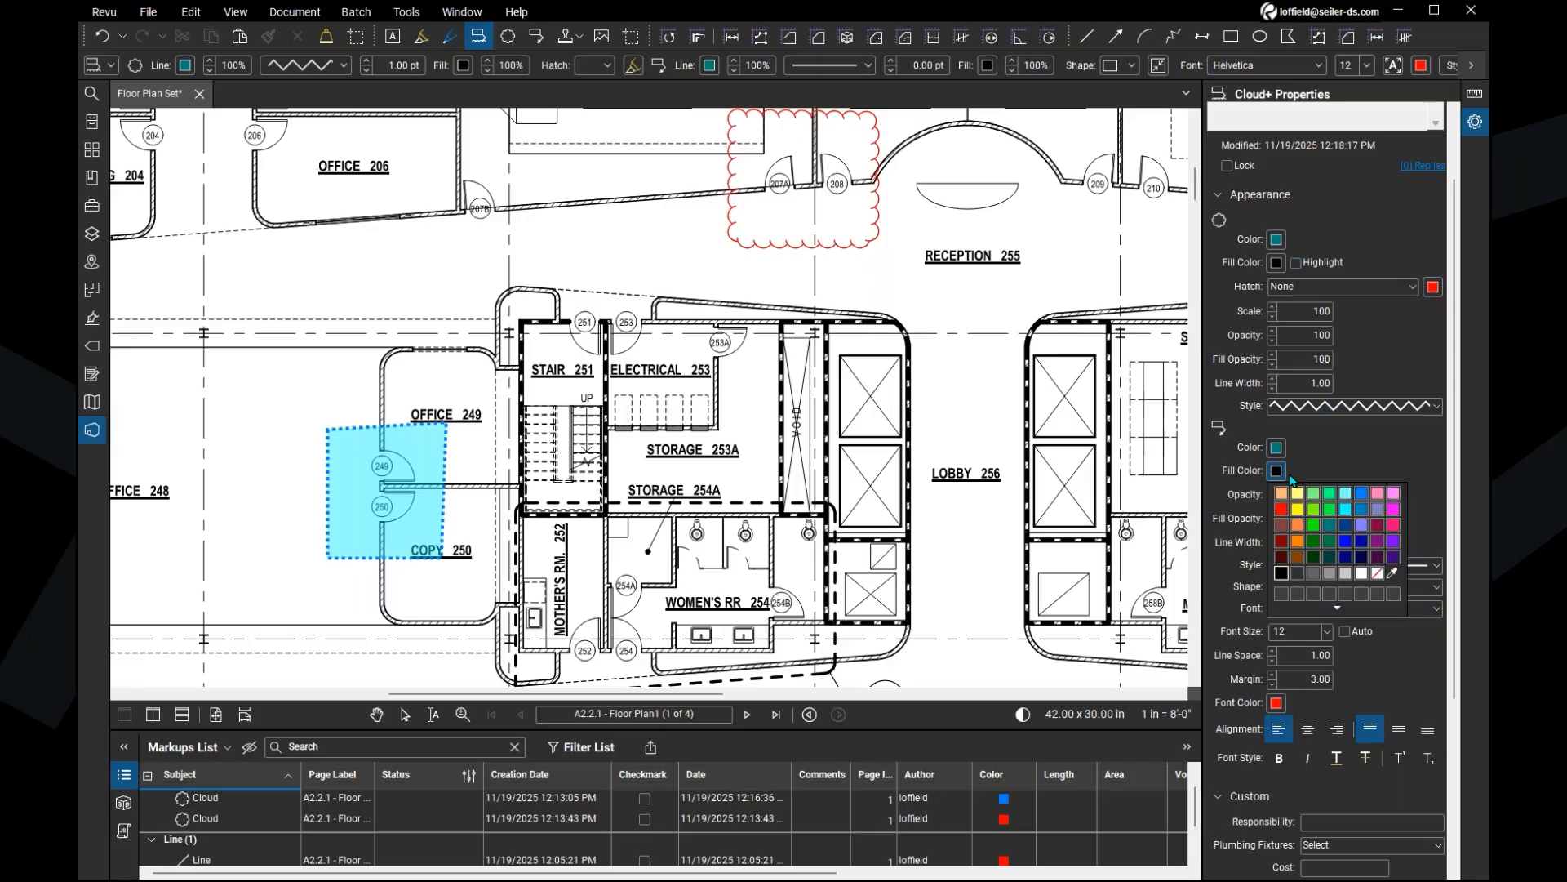
pyautogui.click(1330, 528)
pyautogui.moveTo(1281, 520); pyautogui.dragTo(1326, 513)
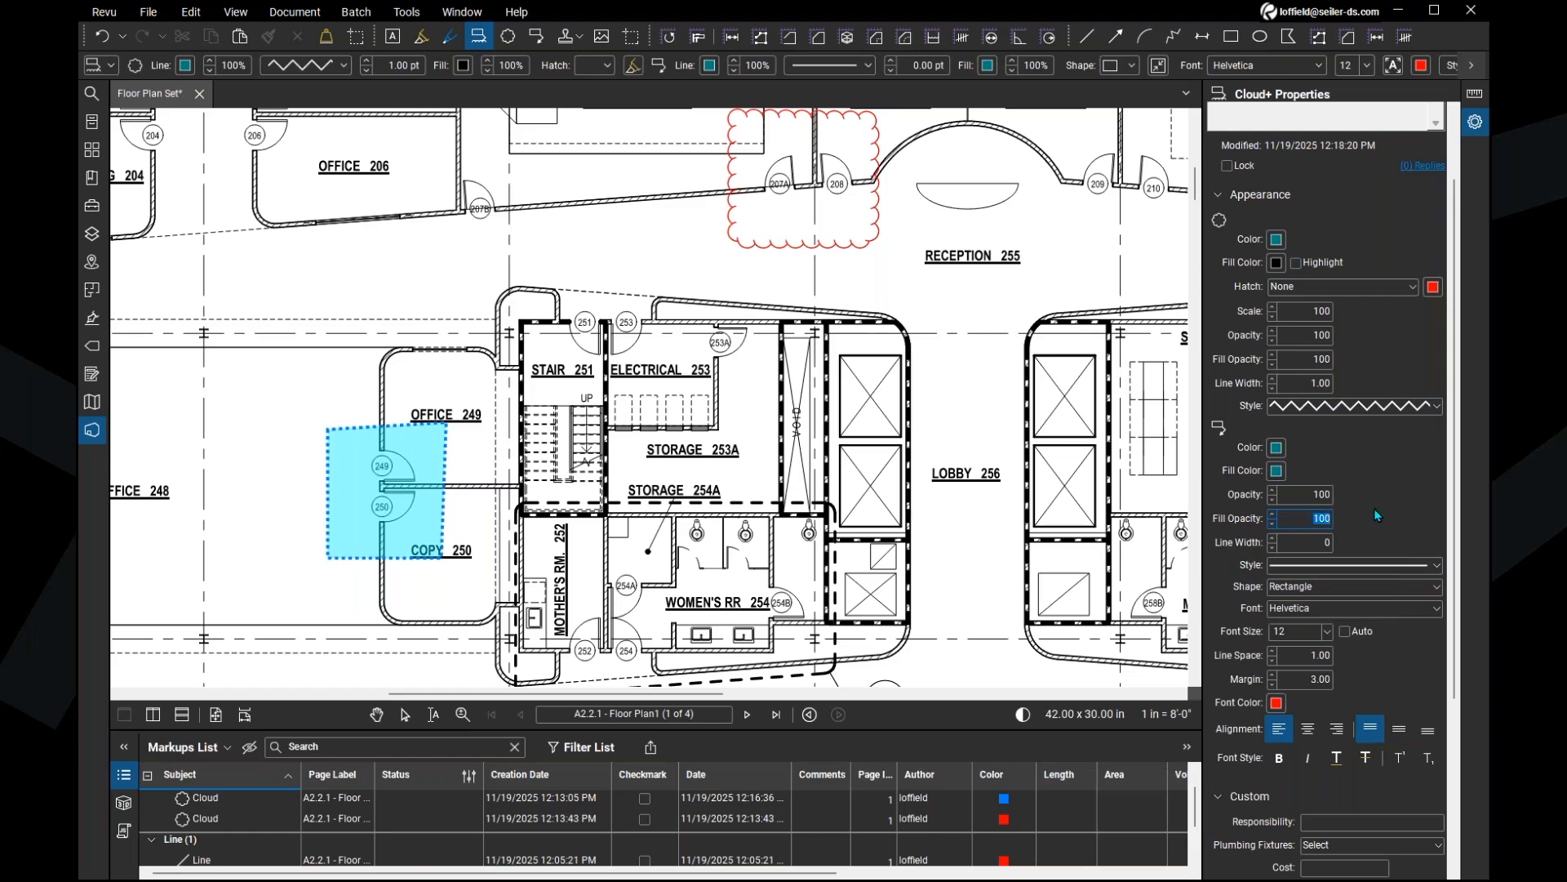
pyautogui.write('25')
pyautogui.press('Return')
# Step: Draw a Cloud+ around door 207B beside Office 206, with a callout below its lower-left corner reading "bla bla bla"
pyautogui.moveTo(420, 164); pyautogui.dragTo(535, 242)
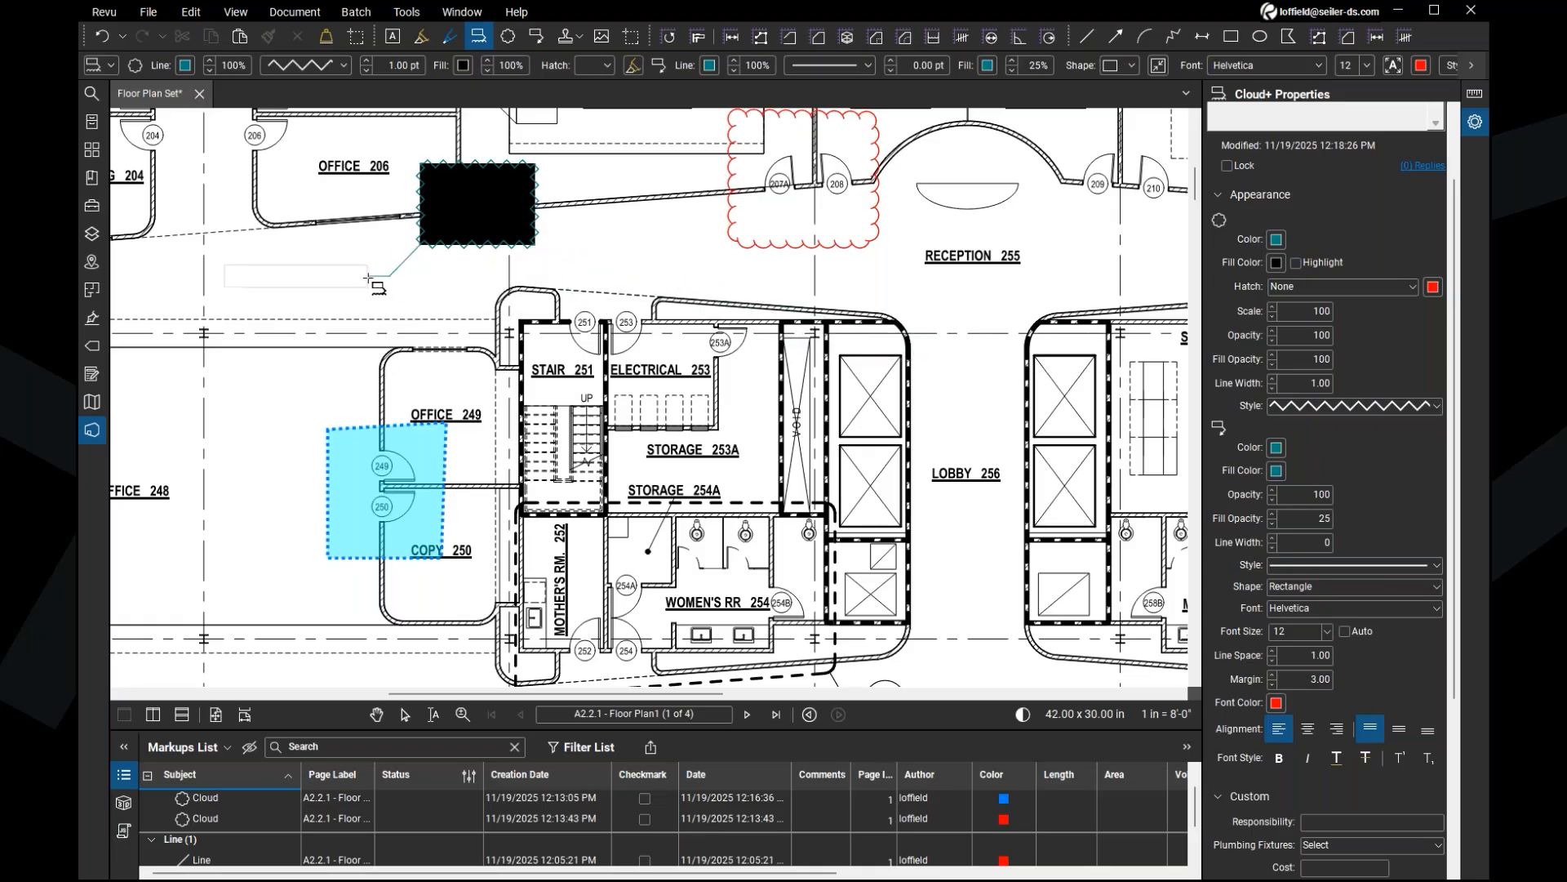
pyautogui.click(392, 274)
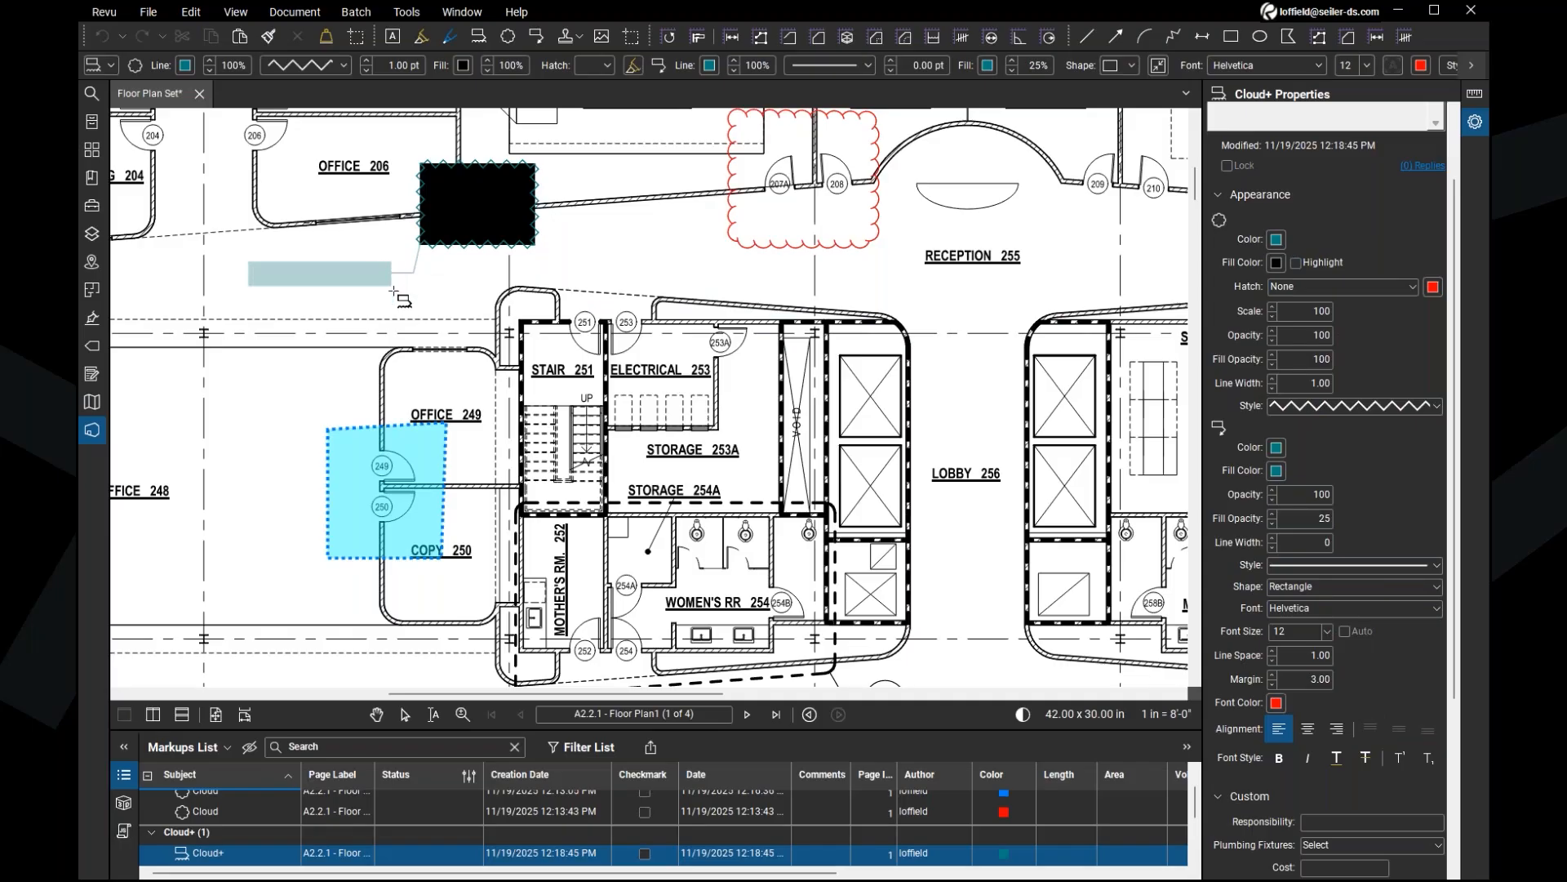
pyautogui.write('bla bla bla')
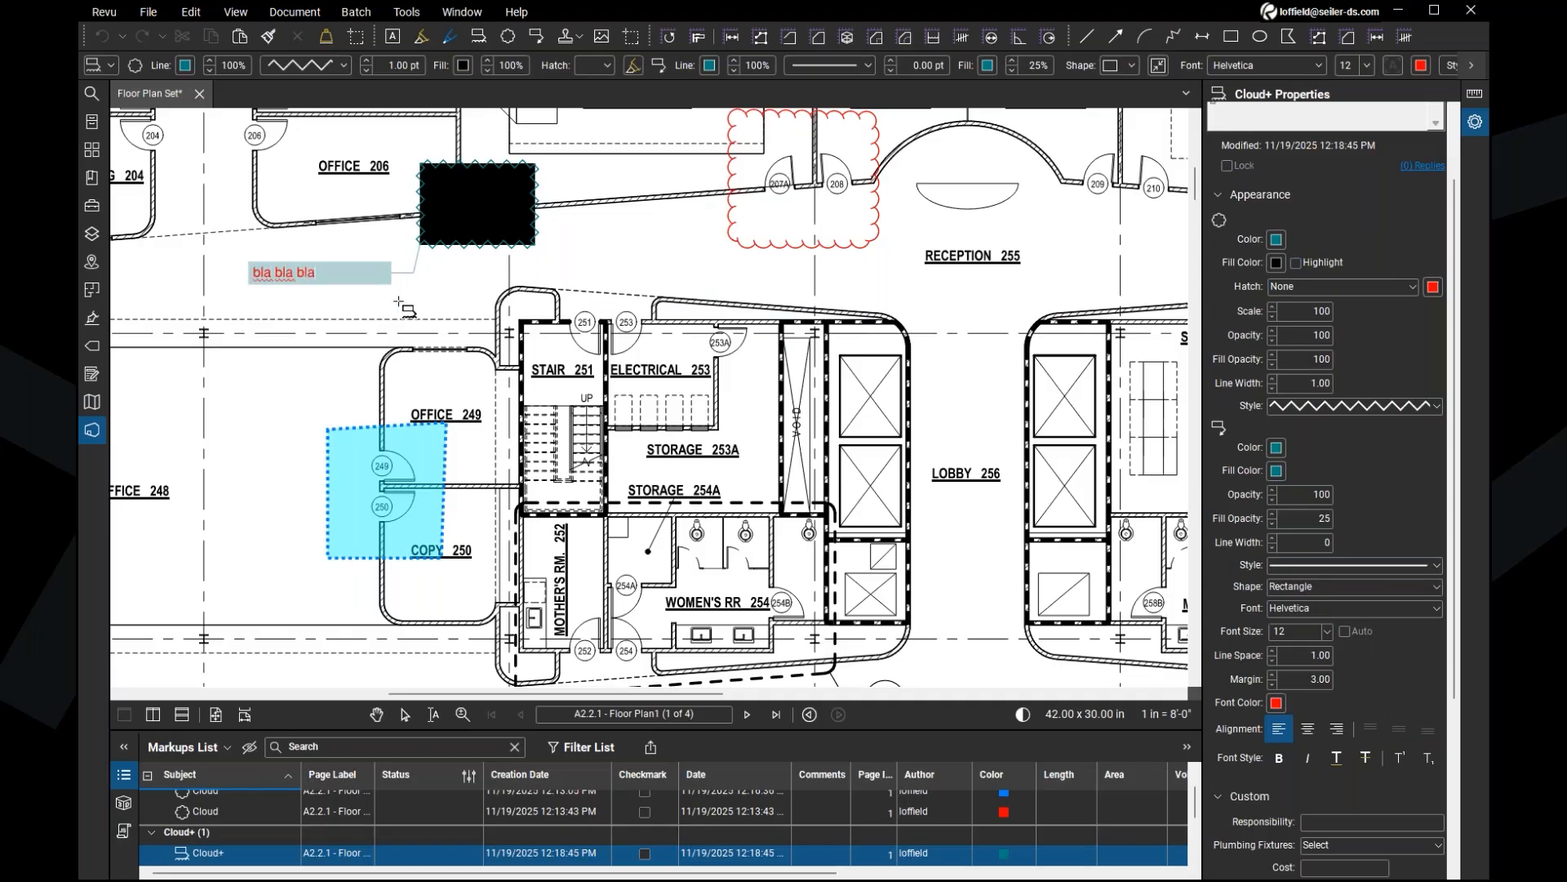
pyautogui.press('Escape')
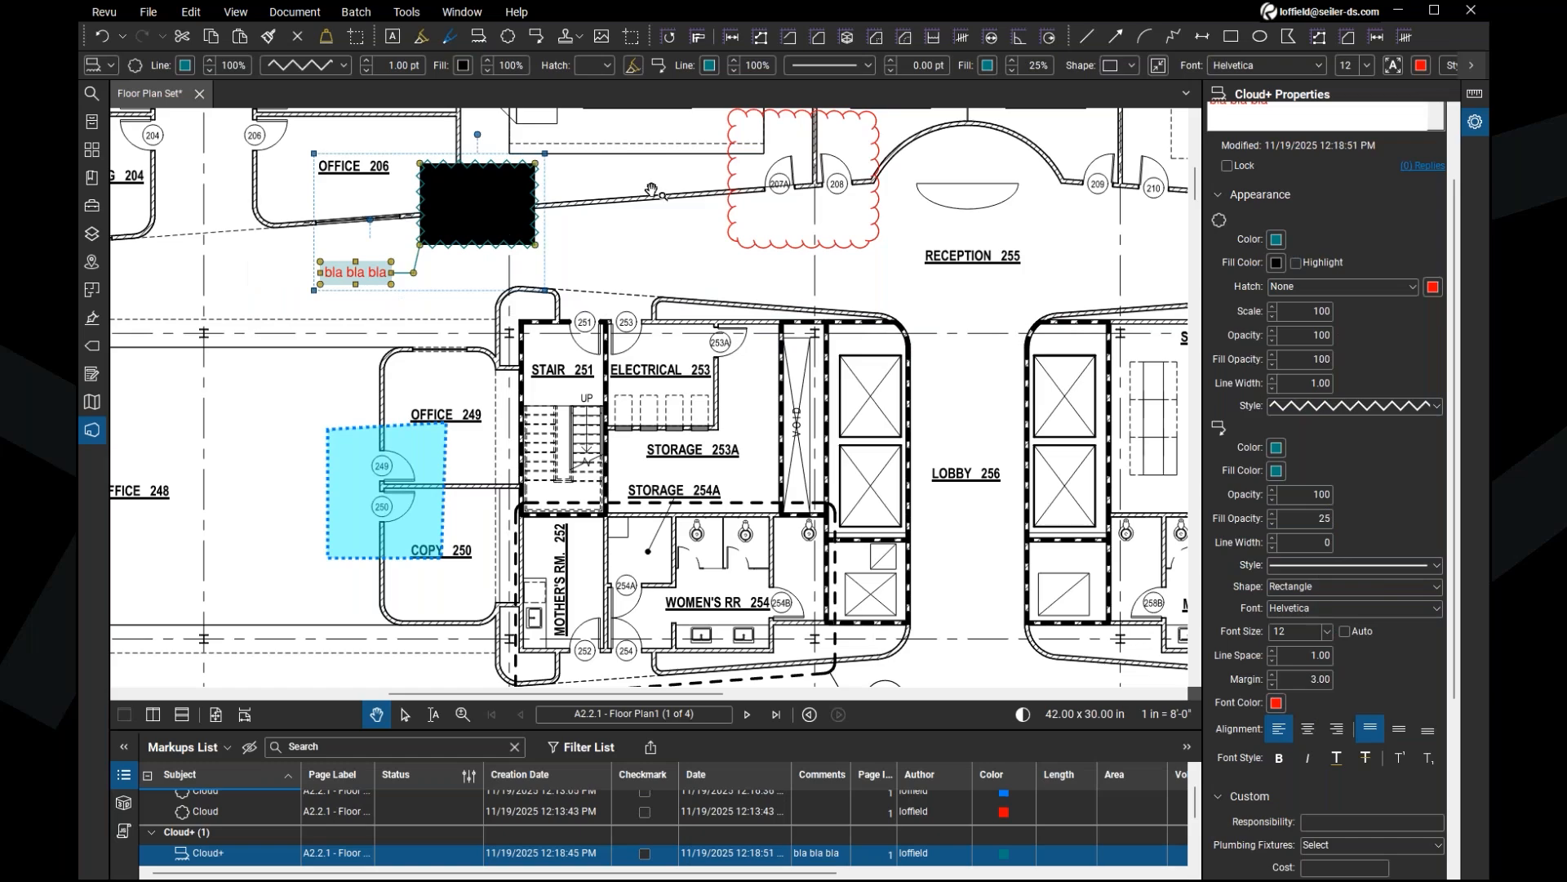
# Step: Remove the cloud's fill from the Cloud+ markup and set its callout font color to black
pyautogui.click(1277, 263)
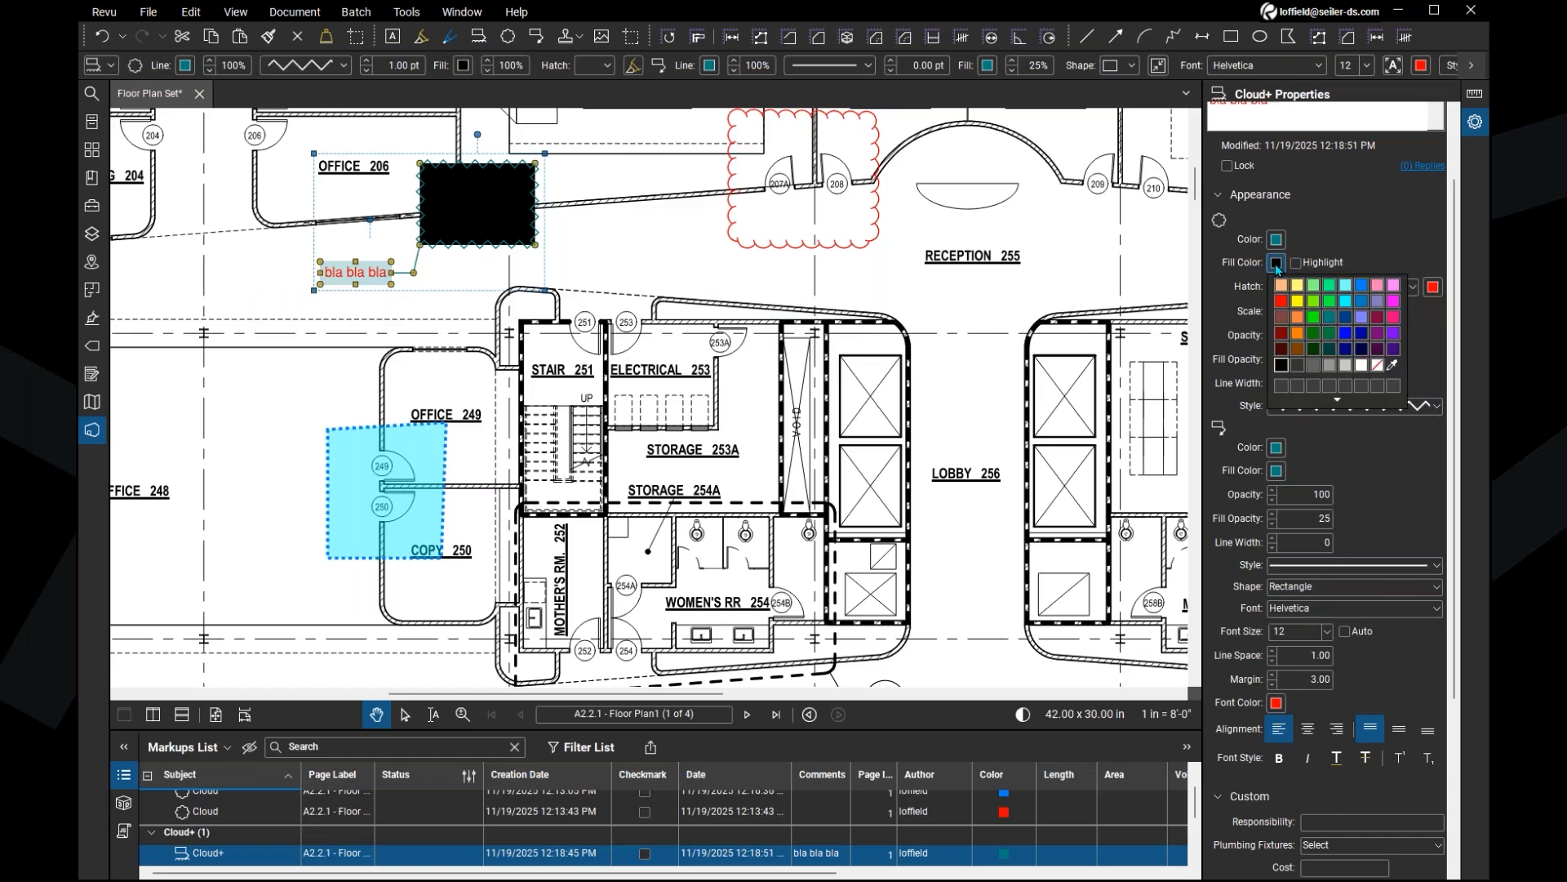
pyautogui.click(1378, 369)
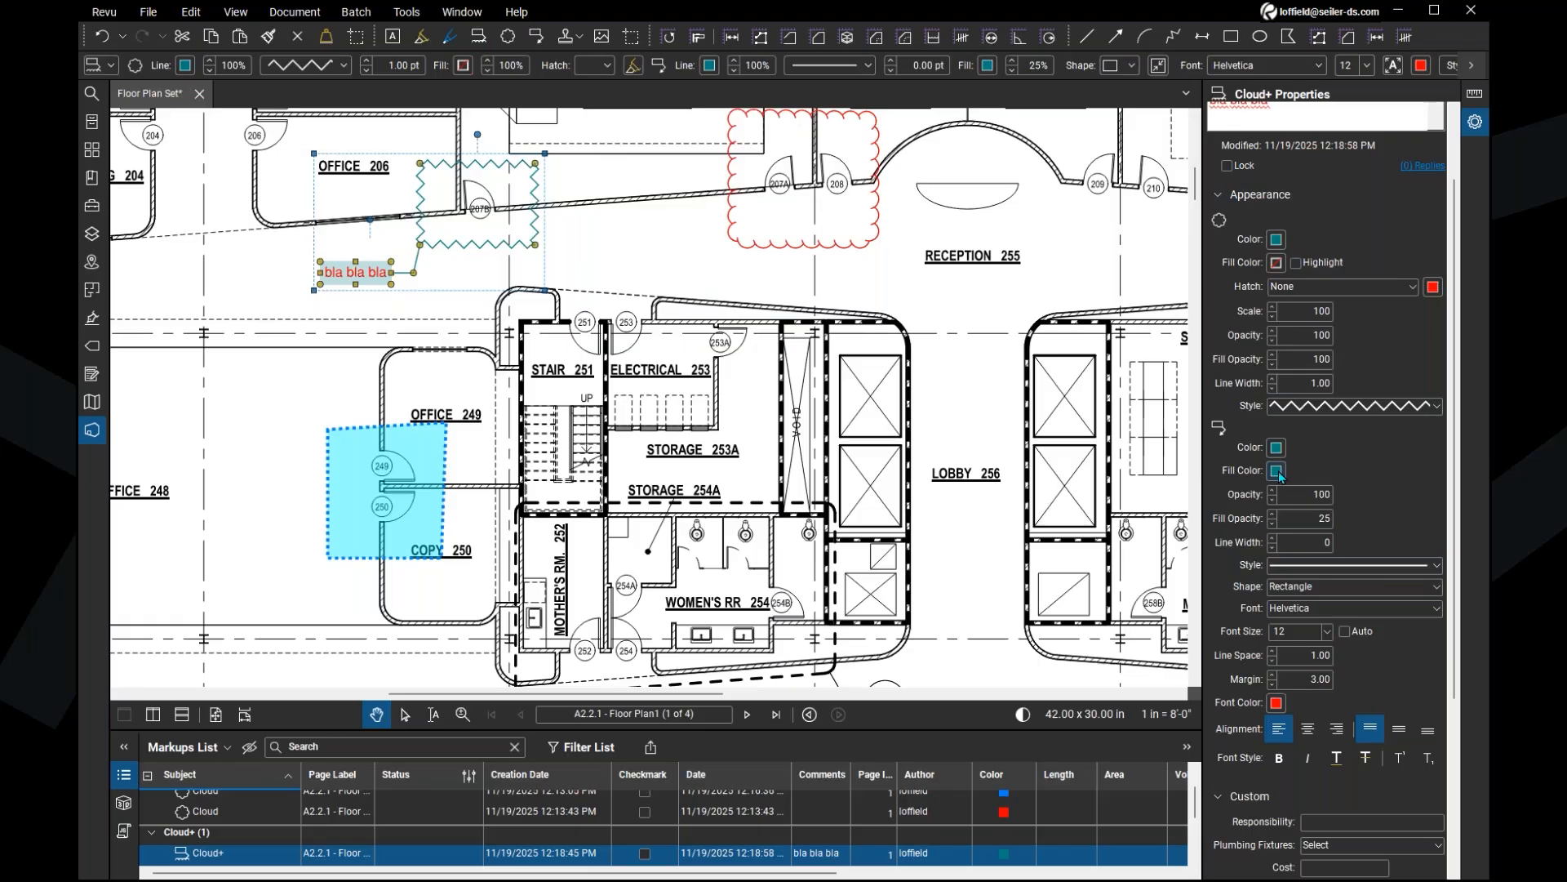
pyautogui.press('ctrl')
pyautogui.press('ctrl')
pyautogui.scroll(2, 363, 289)
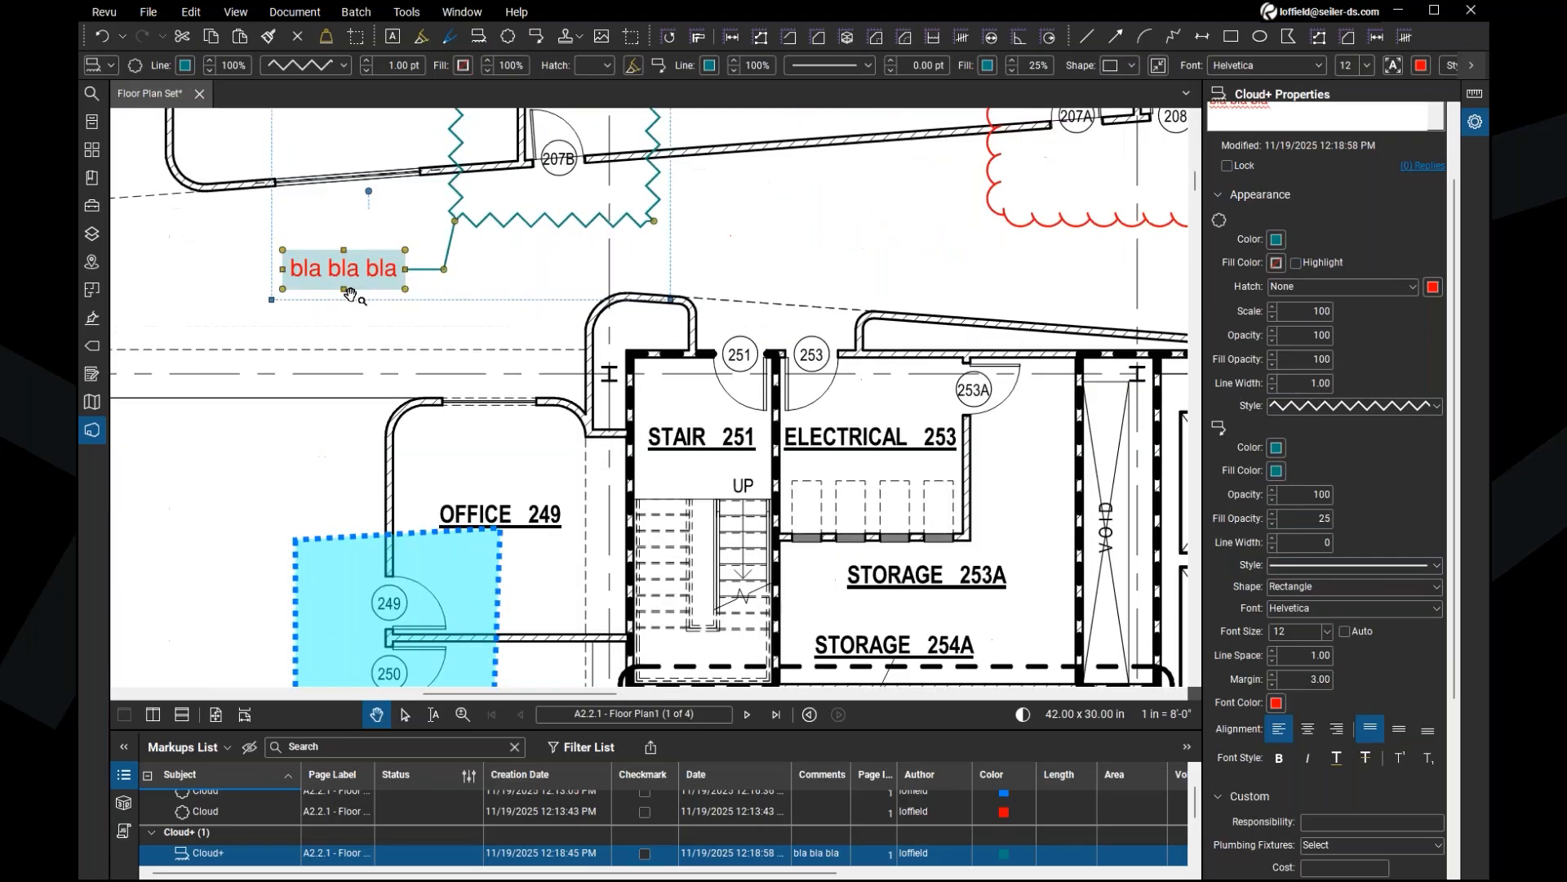
pyautogui.moveTo(432, 348); pyautogui.dragTo(424, 399)
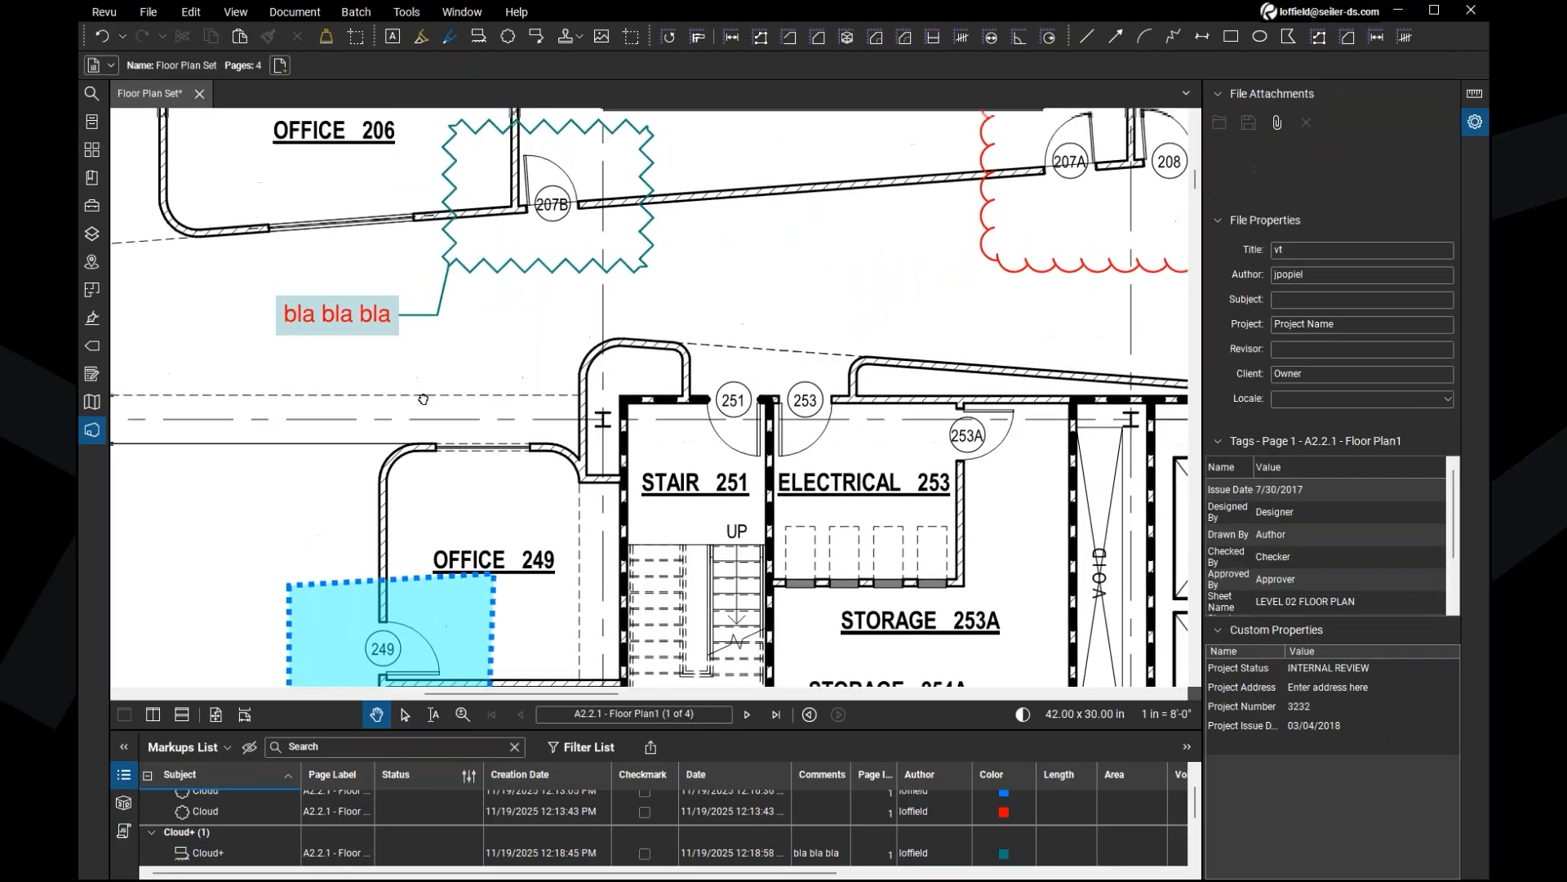
pyautogui.click(369, 317)
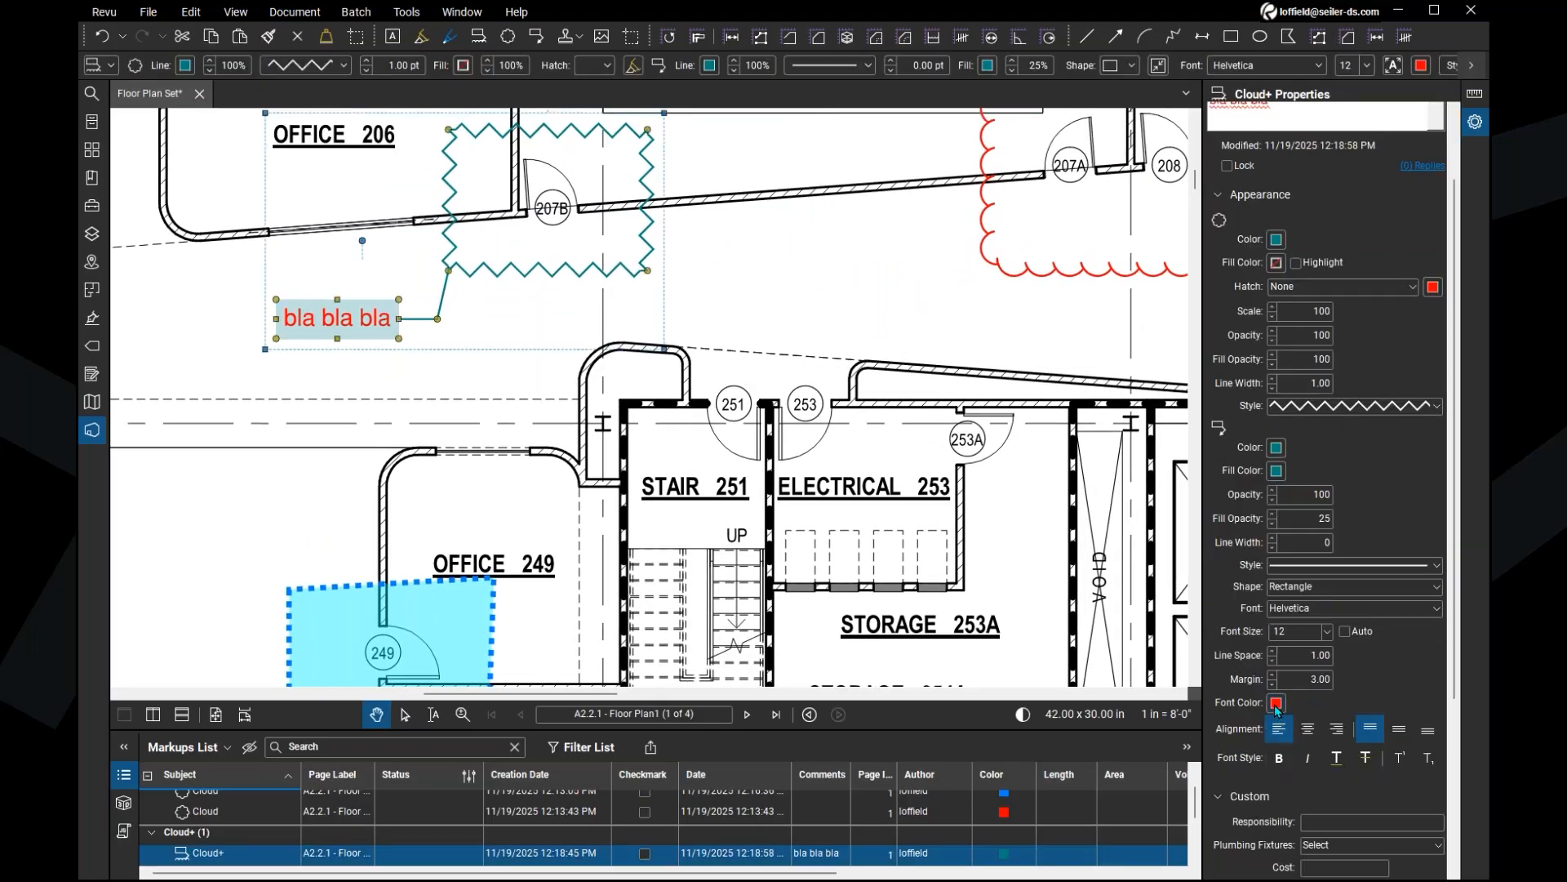
pyautogui.click(1276, 702)
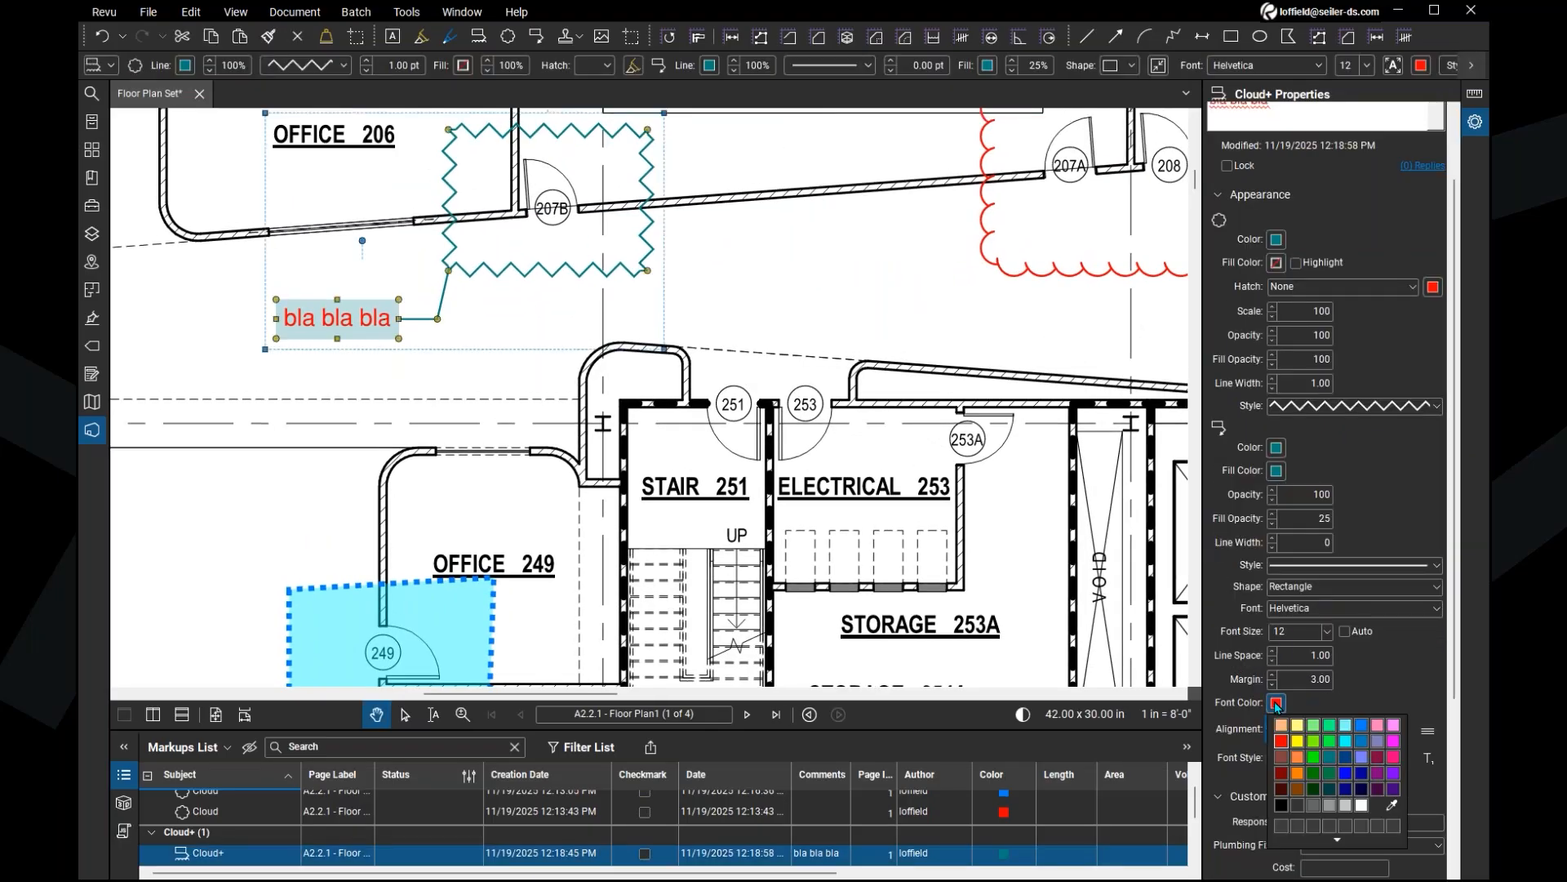
pyautogui.click(1280, 804)
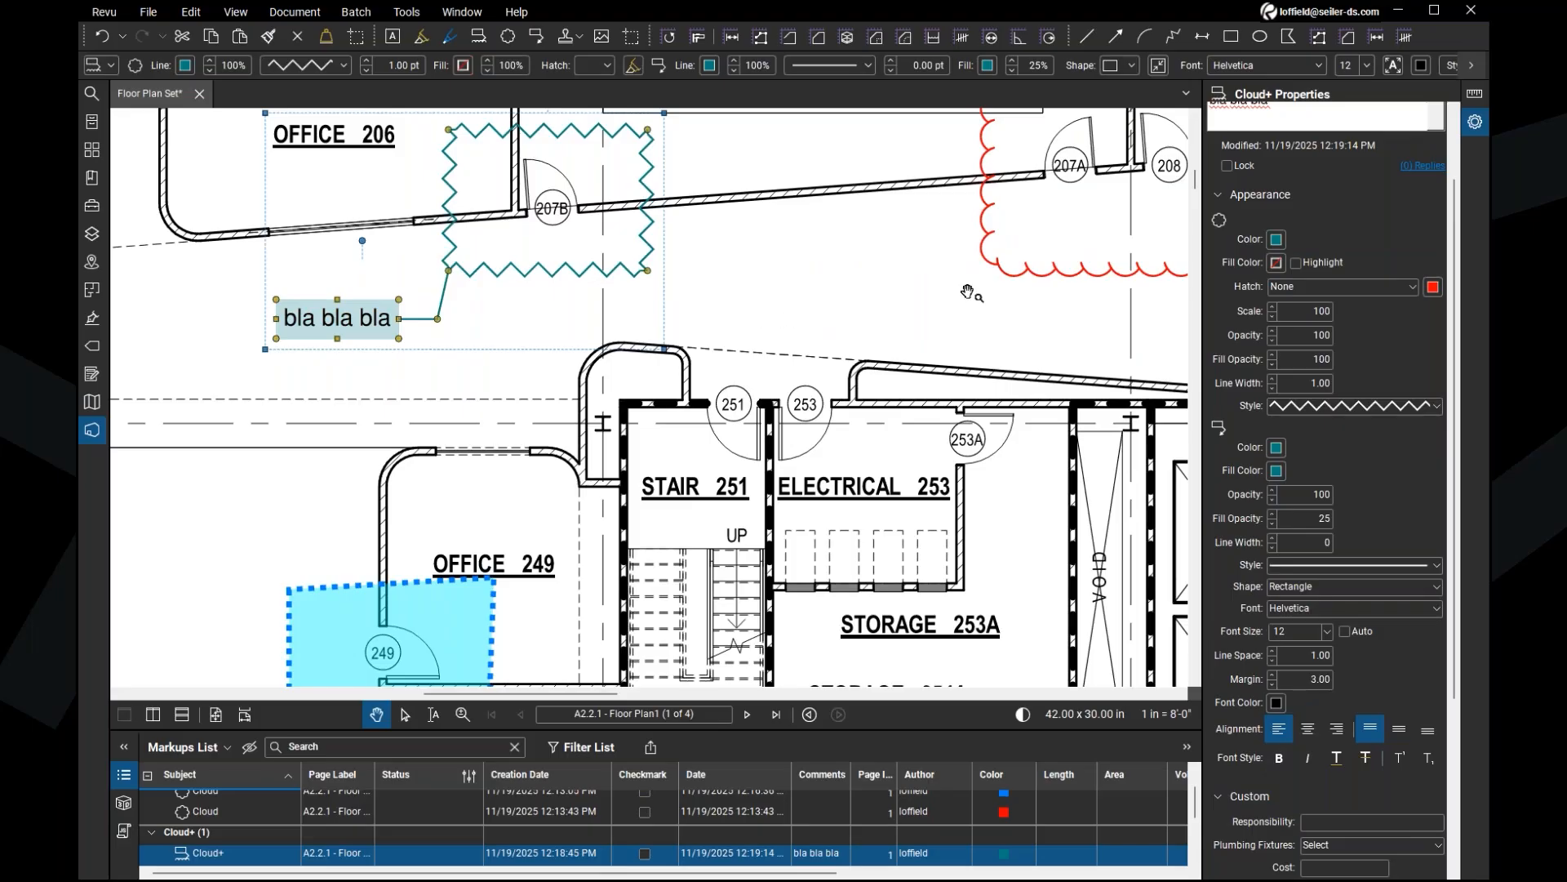
# Step: Fill the cloud around door 207B with teal at 25% fill opacity and deselect the markup
pyautogui.click(1277, 263)
pyautogui.click(1337, 325)
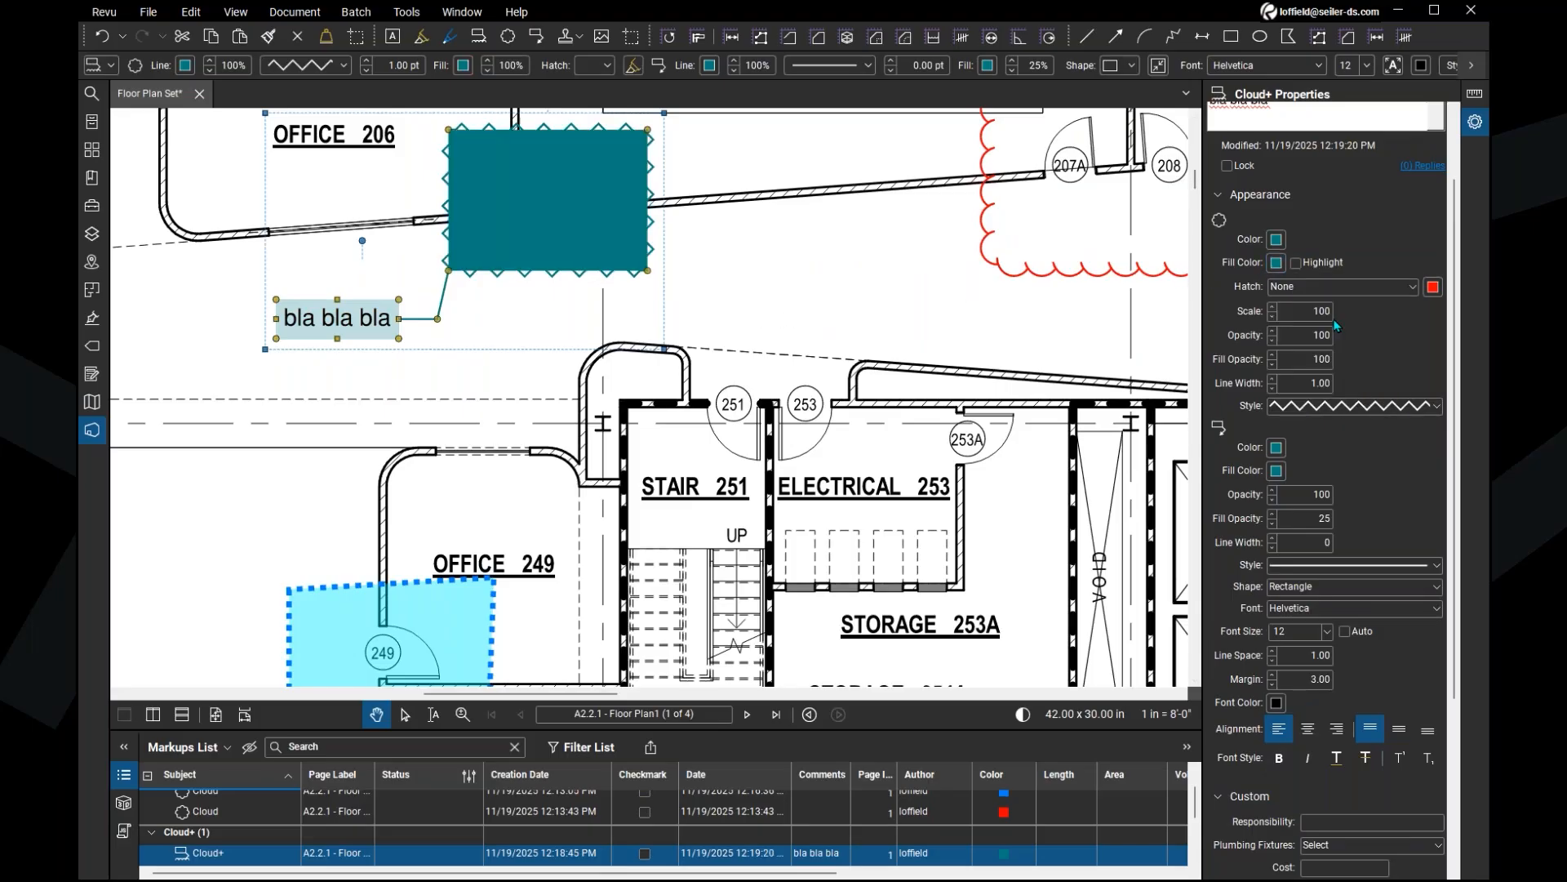
pyautogui.doubleClick(1318, 360)
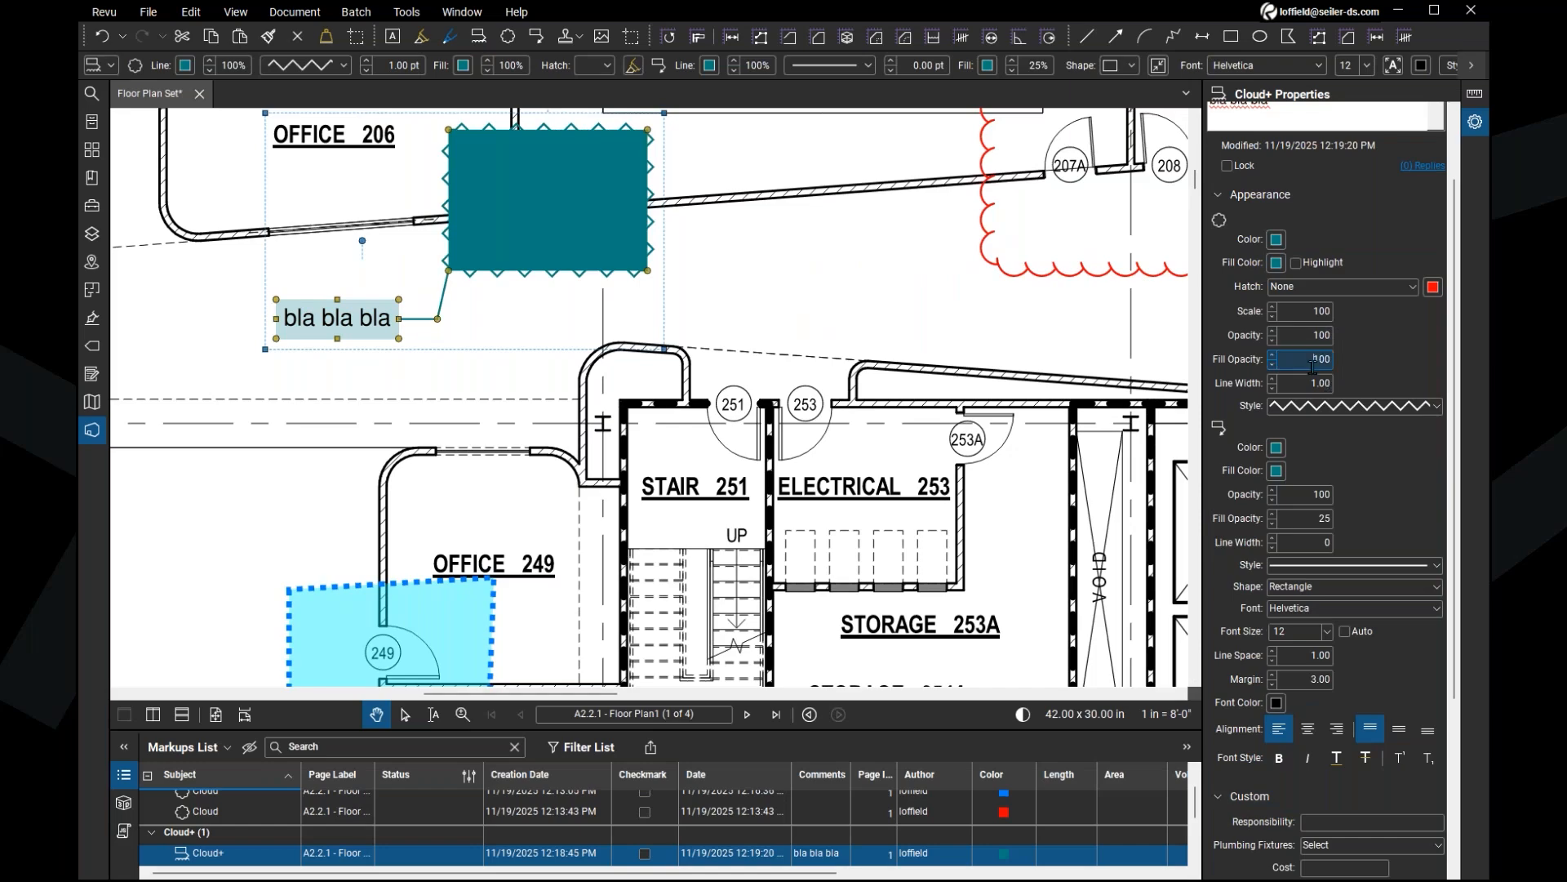
pyautogui.write('25')
pyautogui.press('Return')
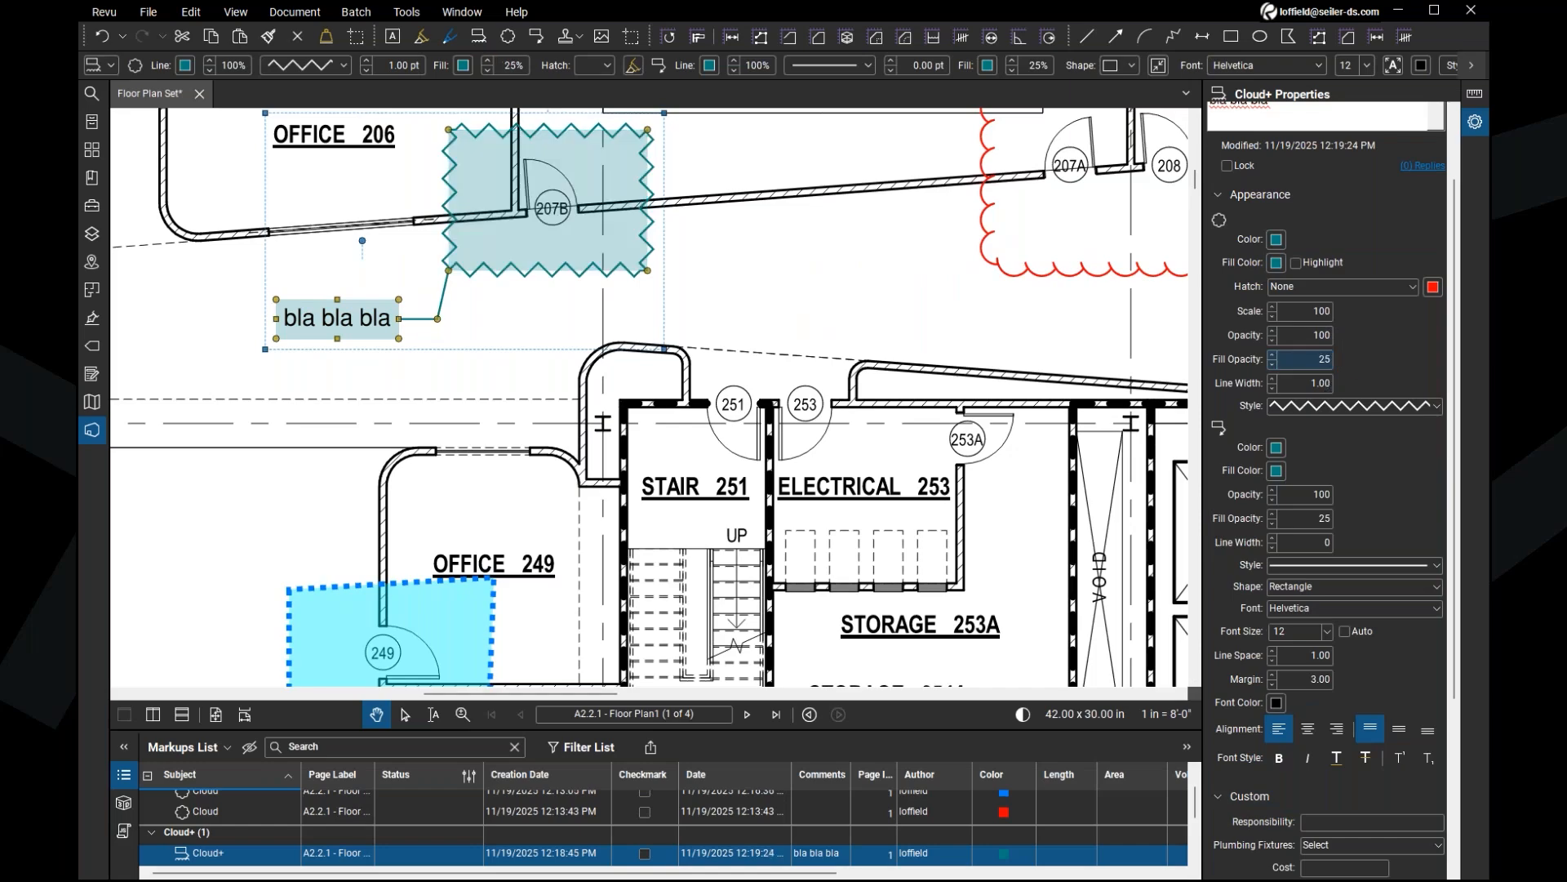
pyautogui.moveTo(758, 266); pyautogui.dragTo(852, 335)
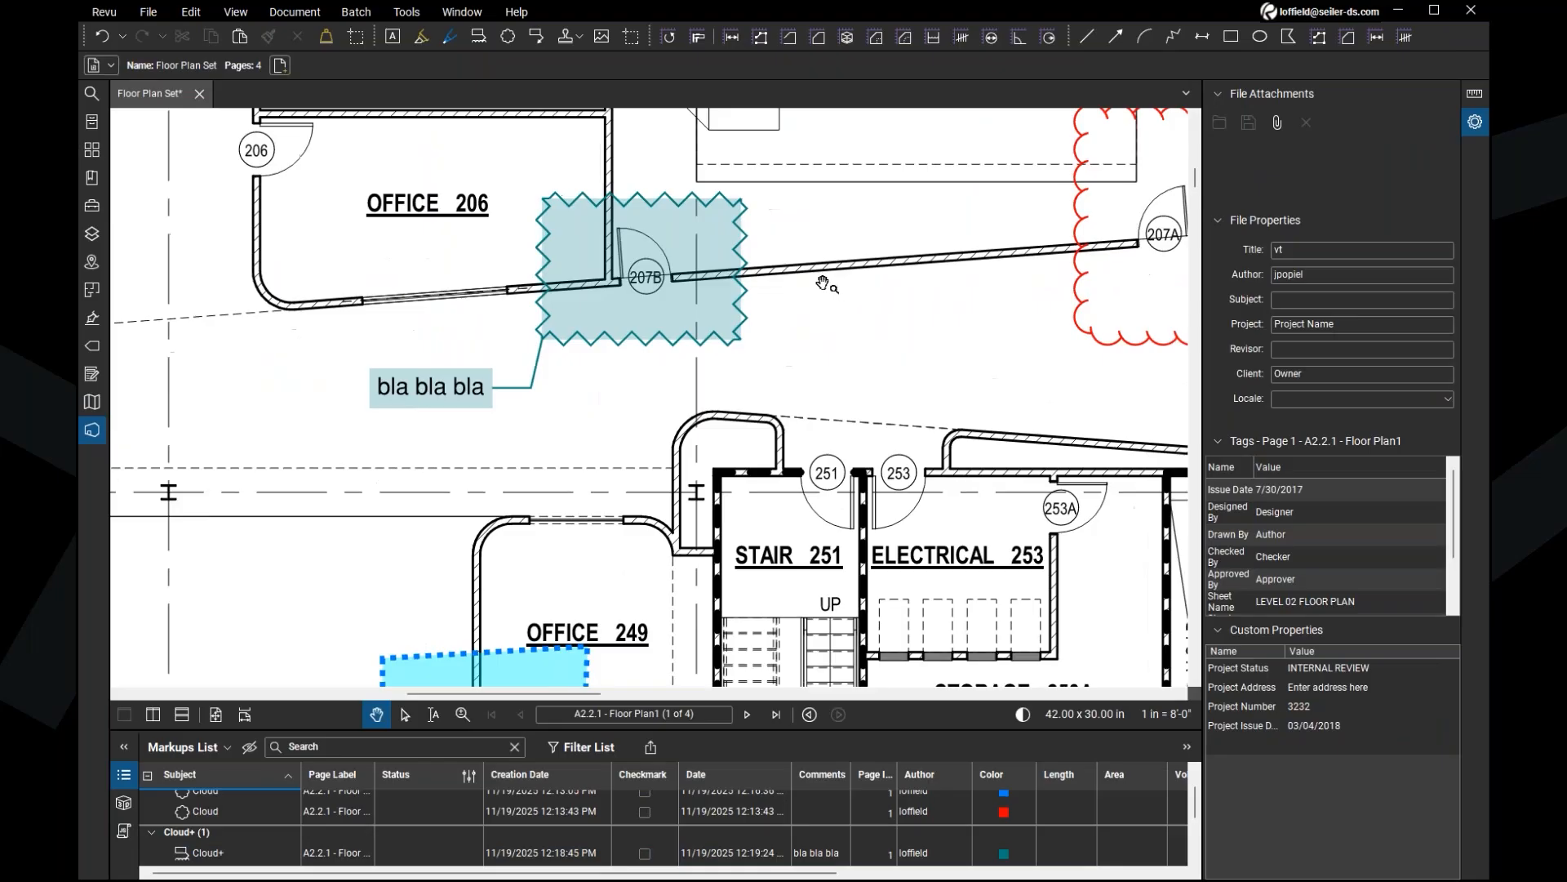
# Step: Select the Cloud+ markup around door 207B and open its callout text for editing on the drawing
pyautogui.click(726, 292)
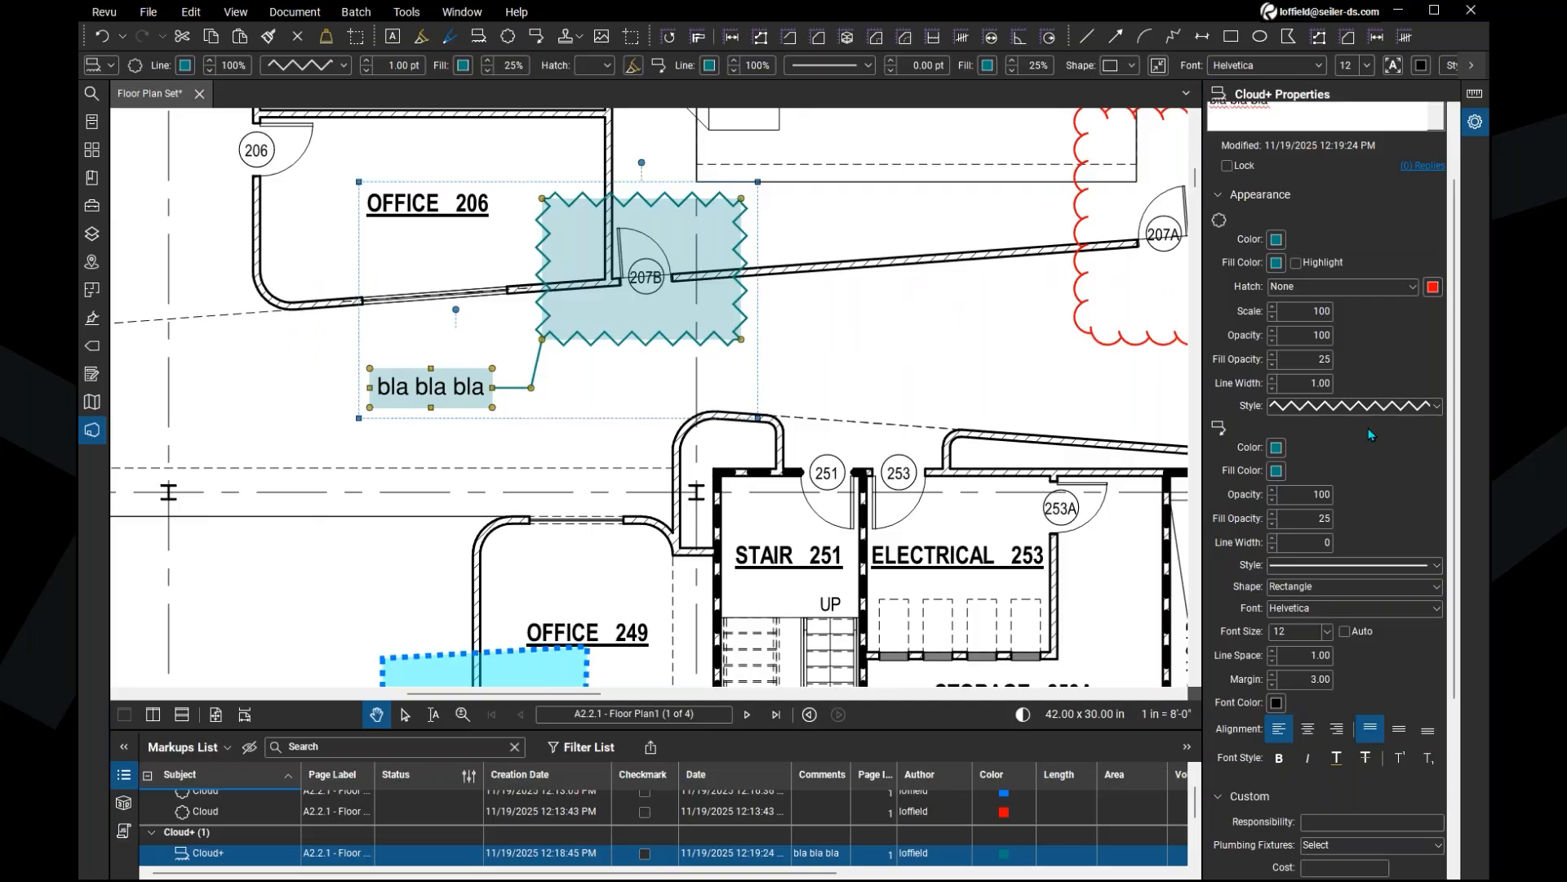
pyautogui.scroll(2, 1365, 423)
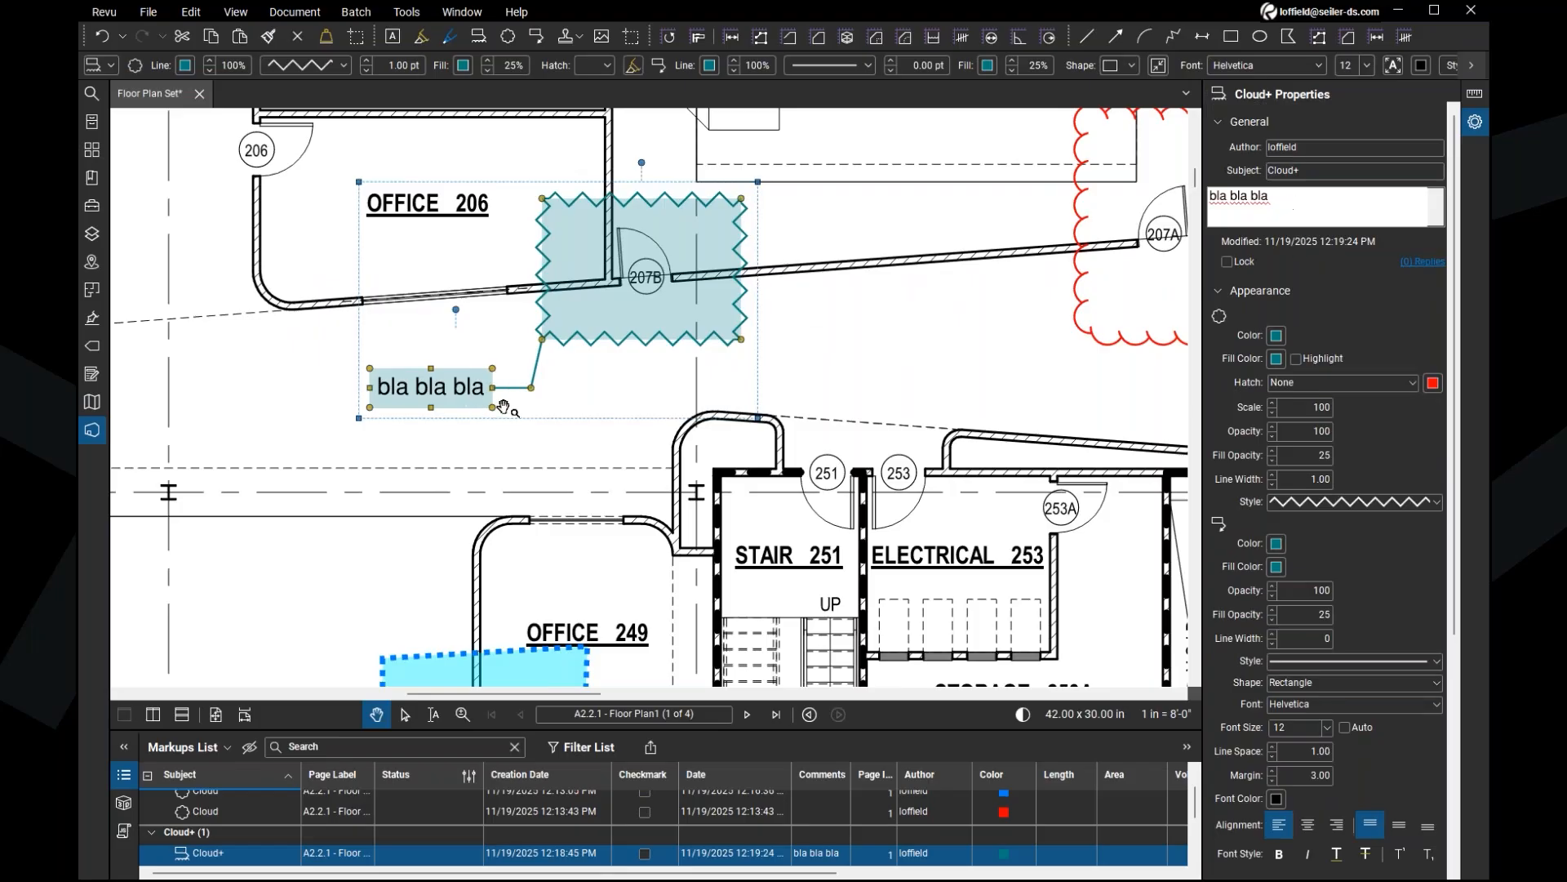
pyautogui.doubleClick(444, 398)
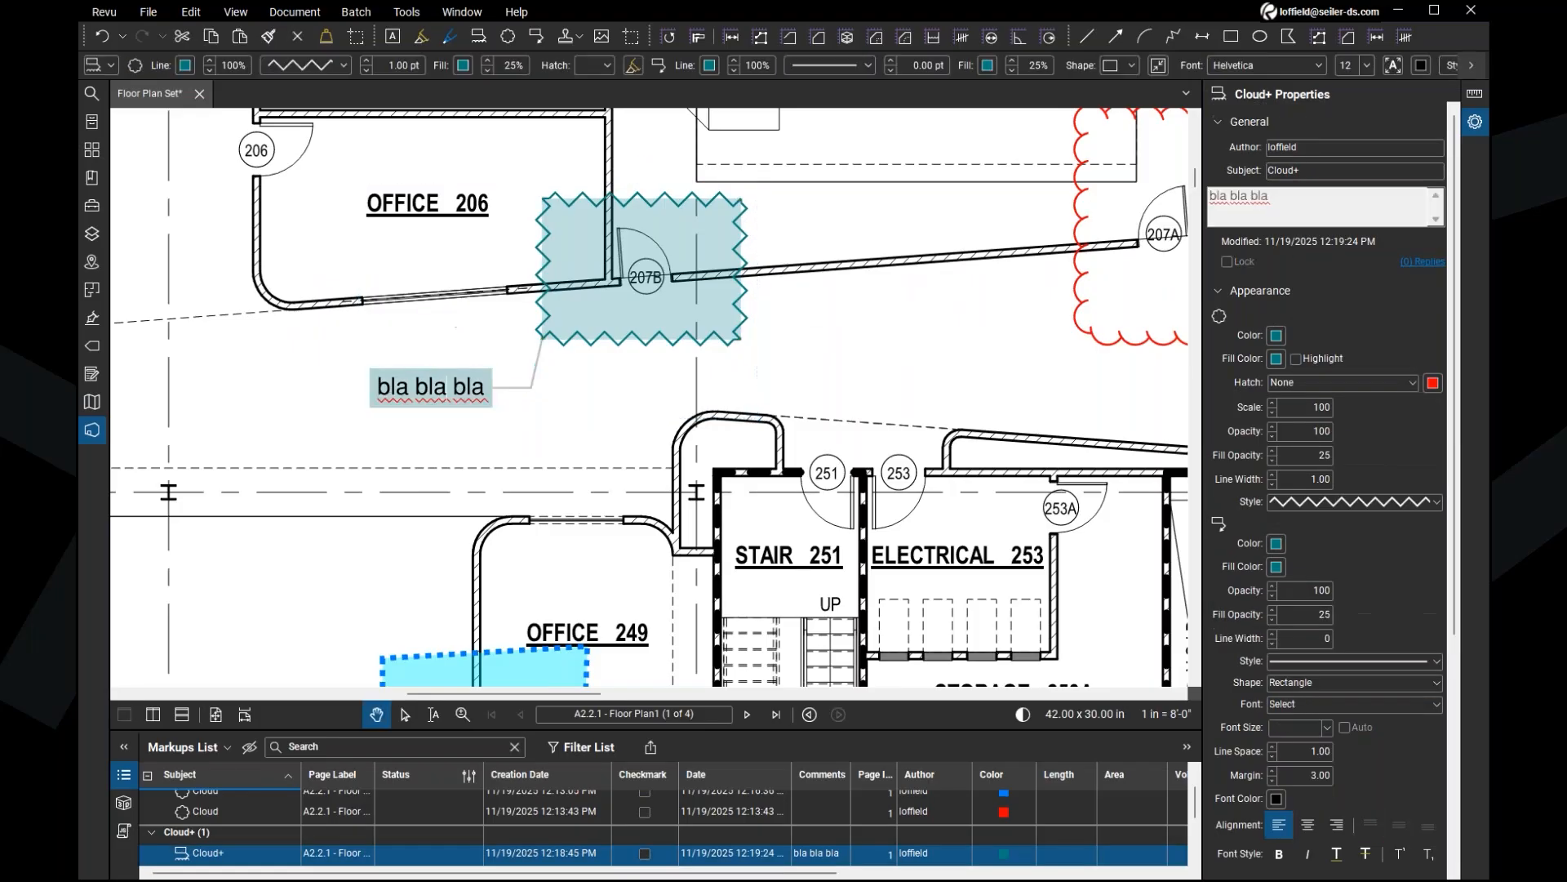
pyautogui.doubleClick(443, 397)
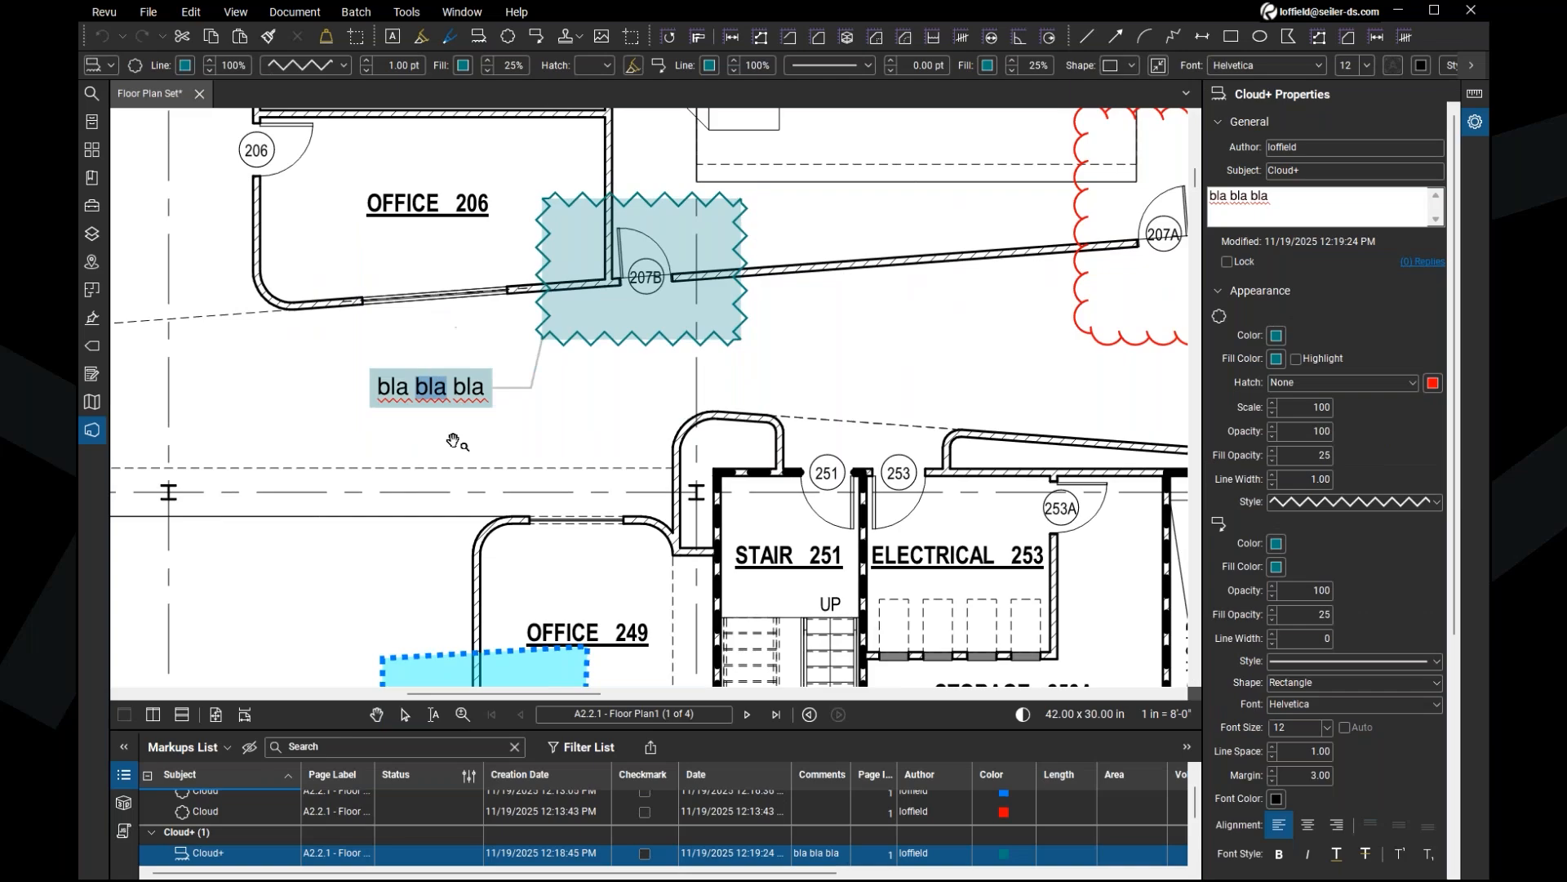
pyautogui.press('Escape')
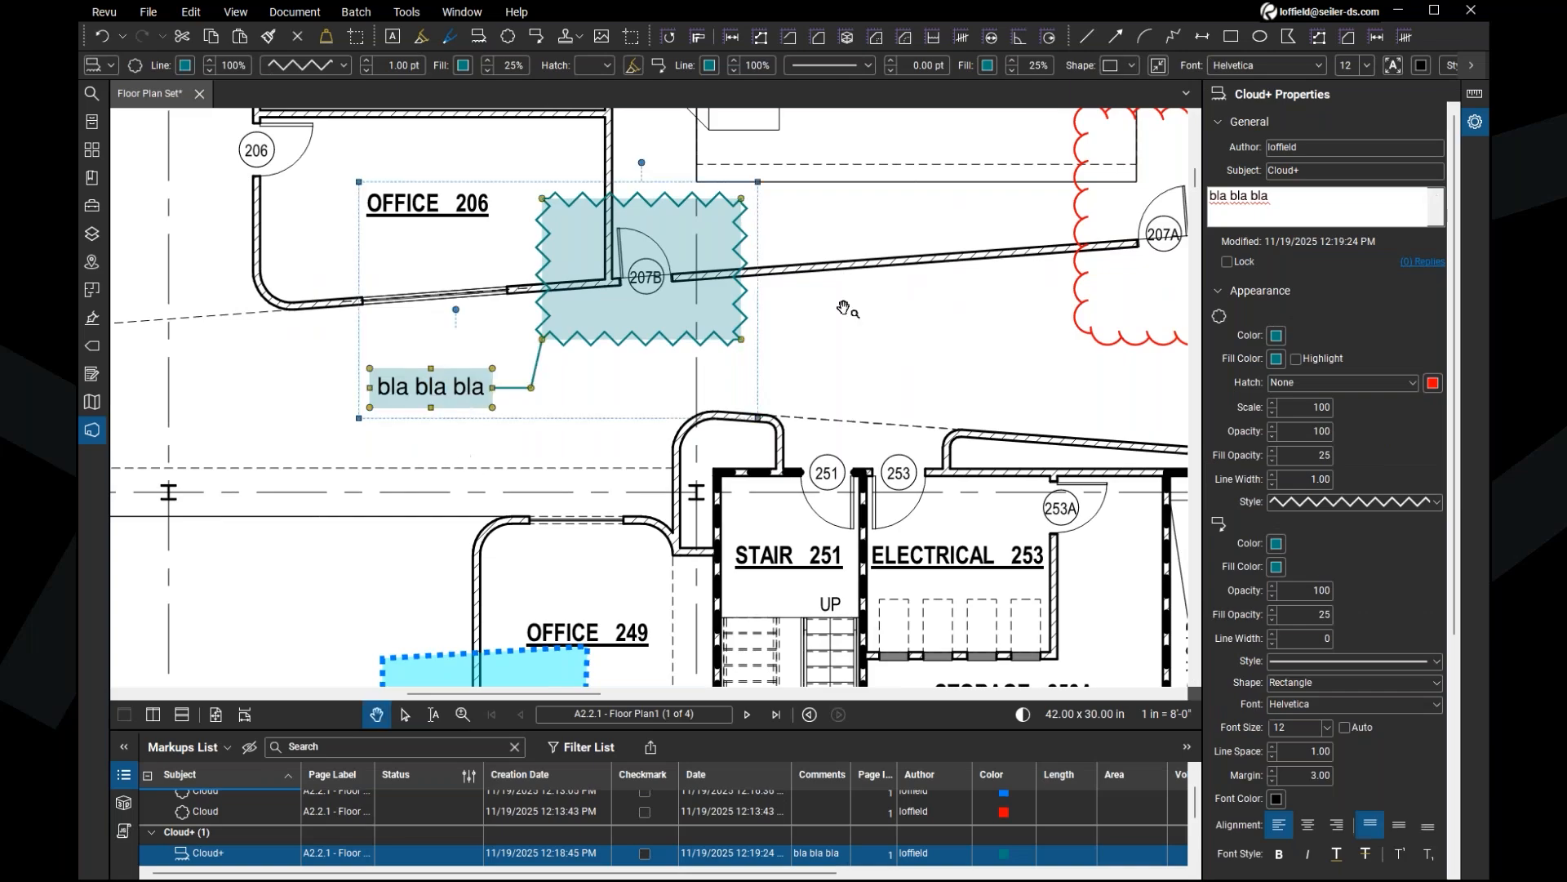
# Step: Replace the comment text in the Cloud+ markup's properties with "hakshdjkasb"
pyautogui.click(1480, 141)
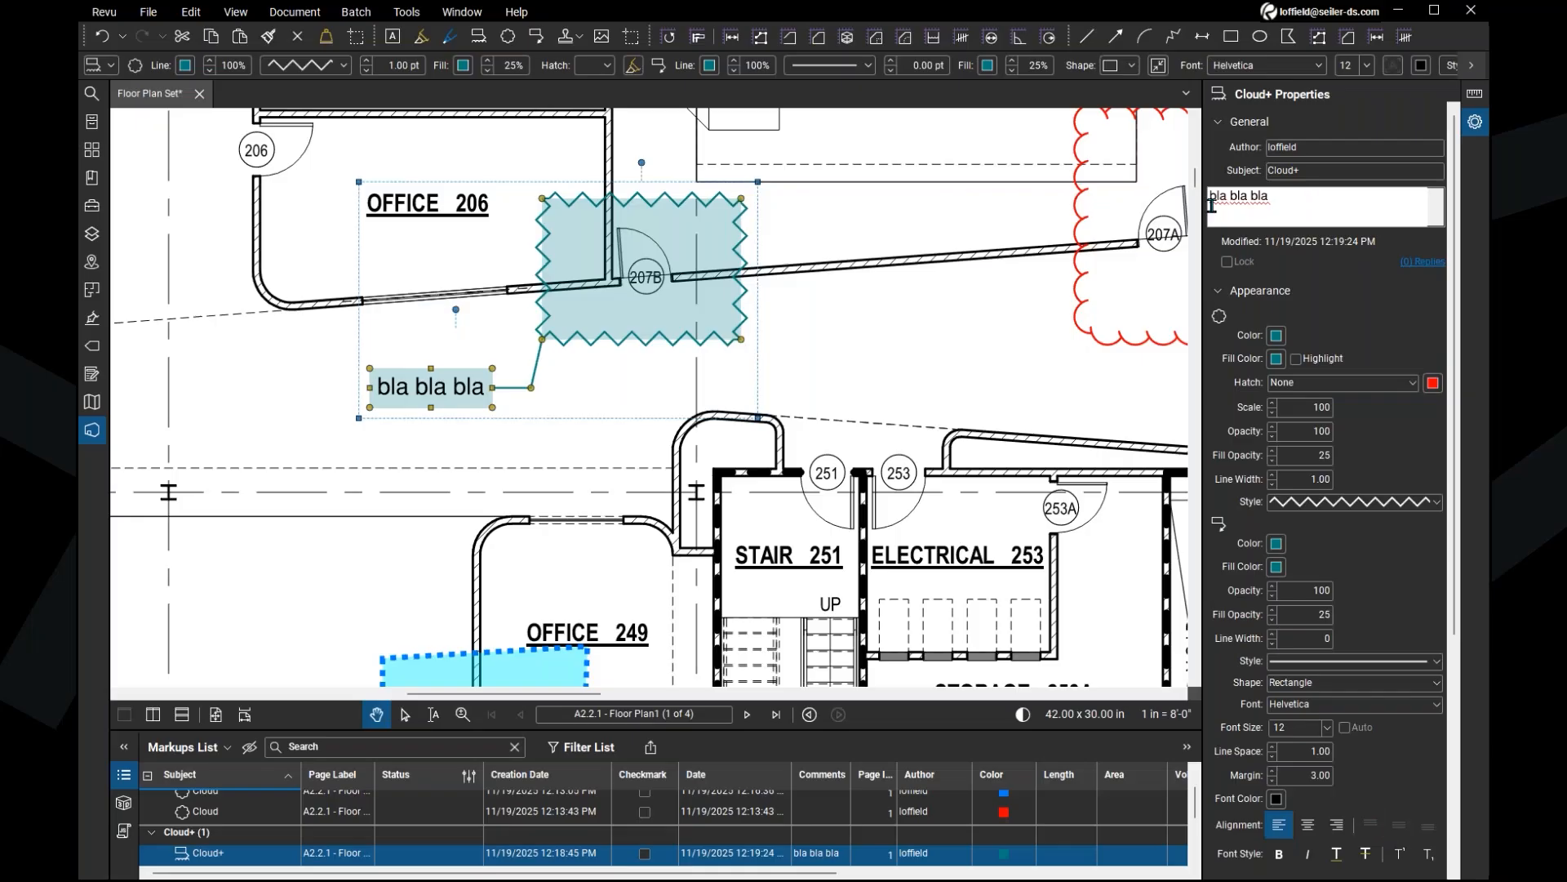
pyautogui.tripleClick(1209, 204)
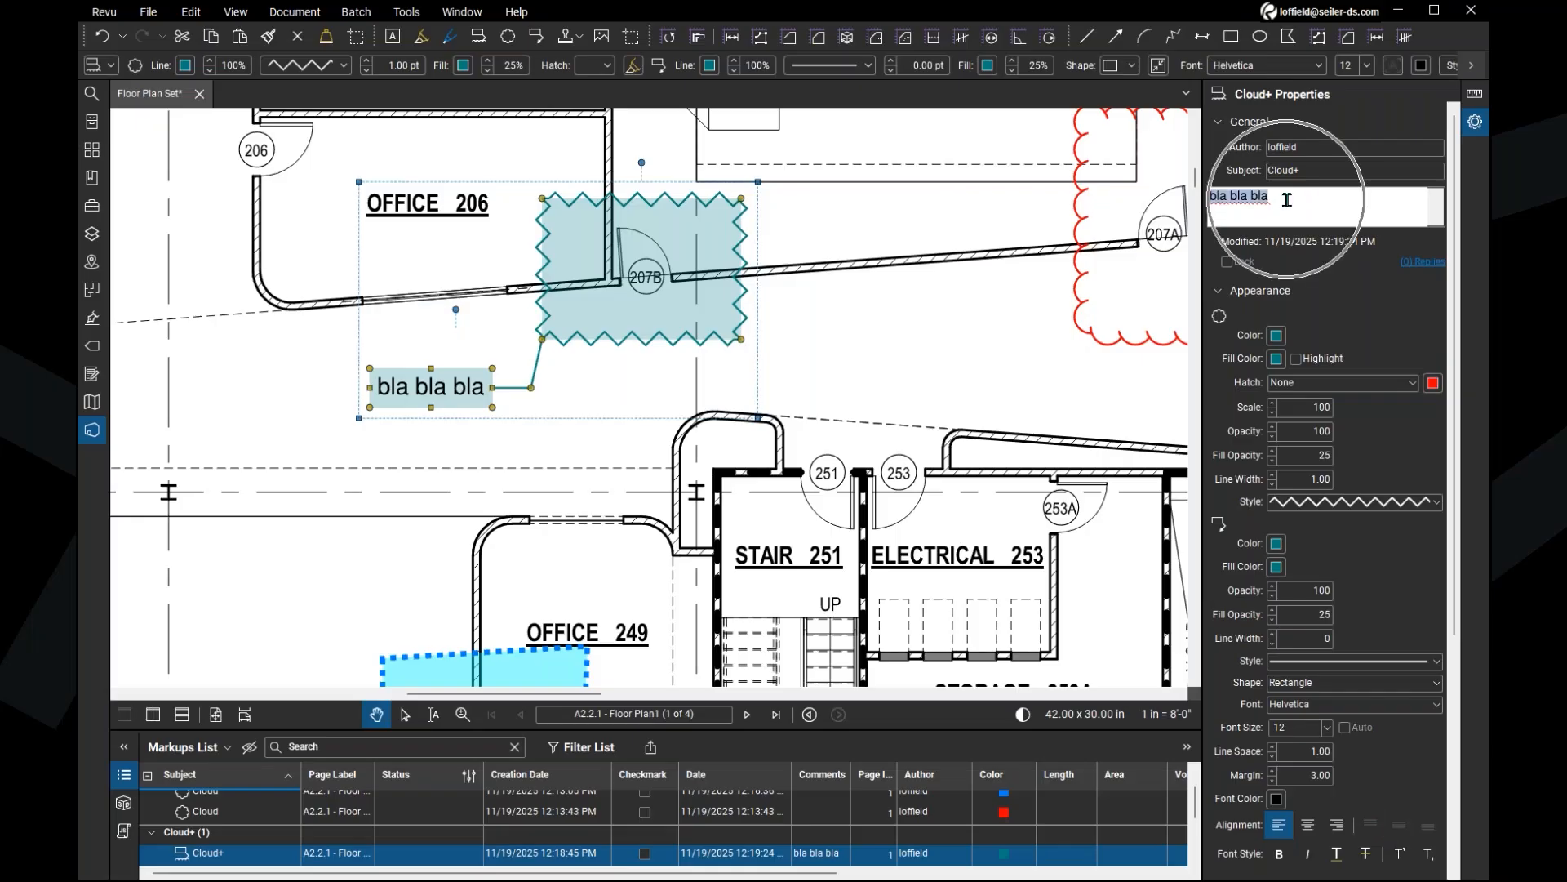
pyautogui.write('hakshdjkasb')
pyautogui.press('Return')
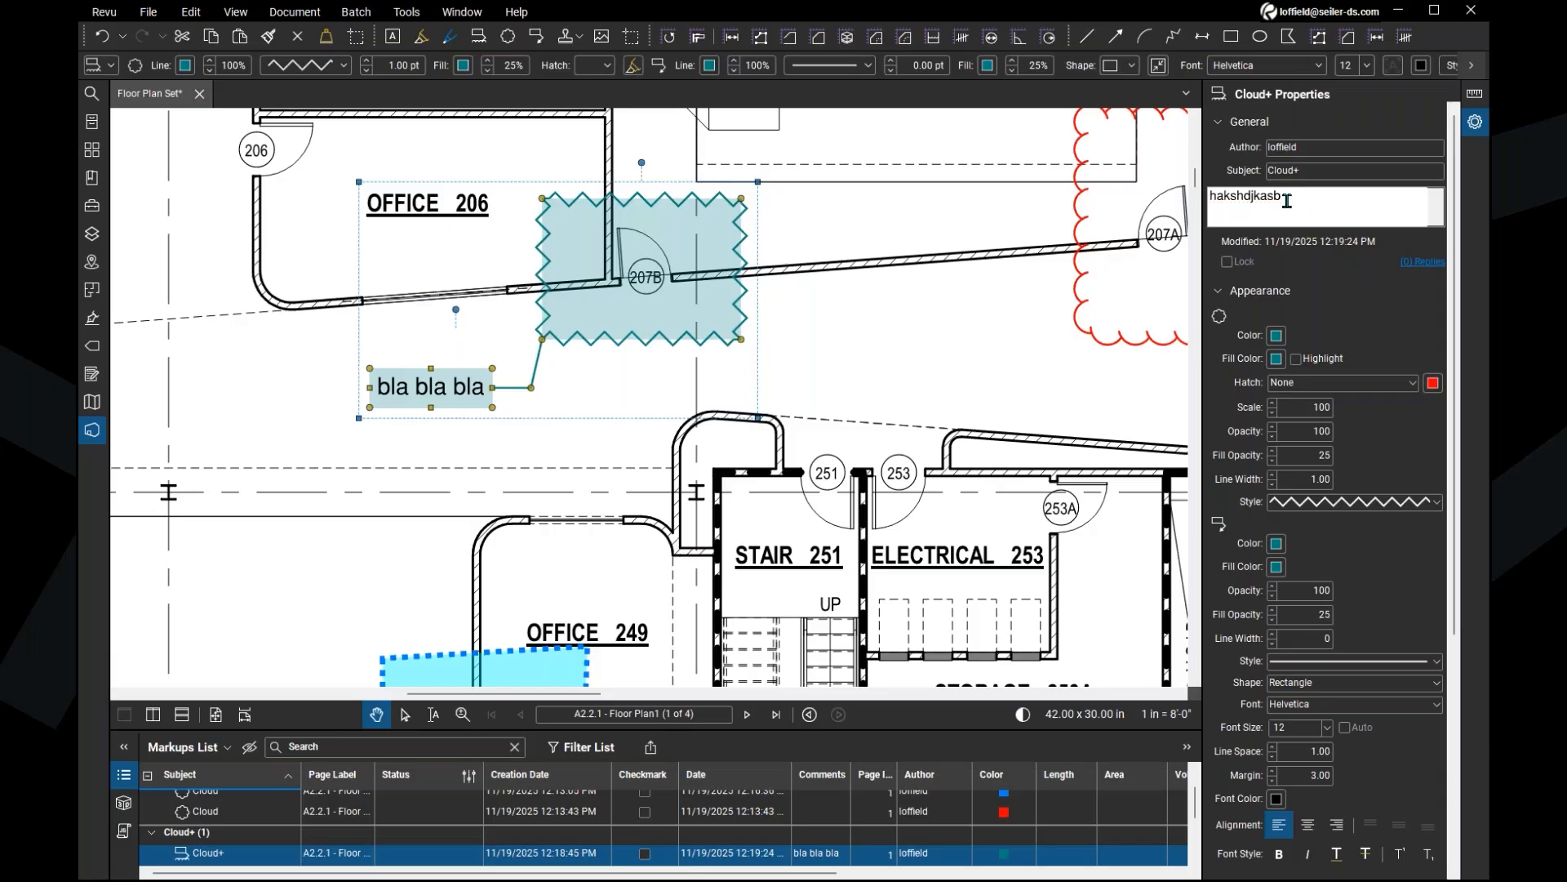
pyautogui.click(1175, 254)
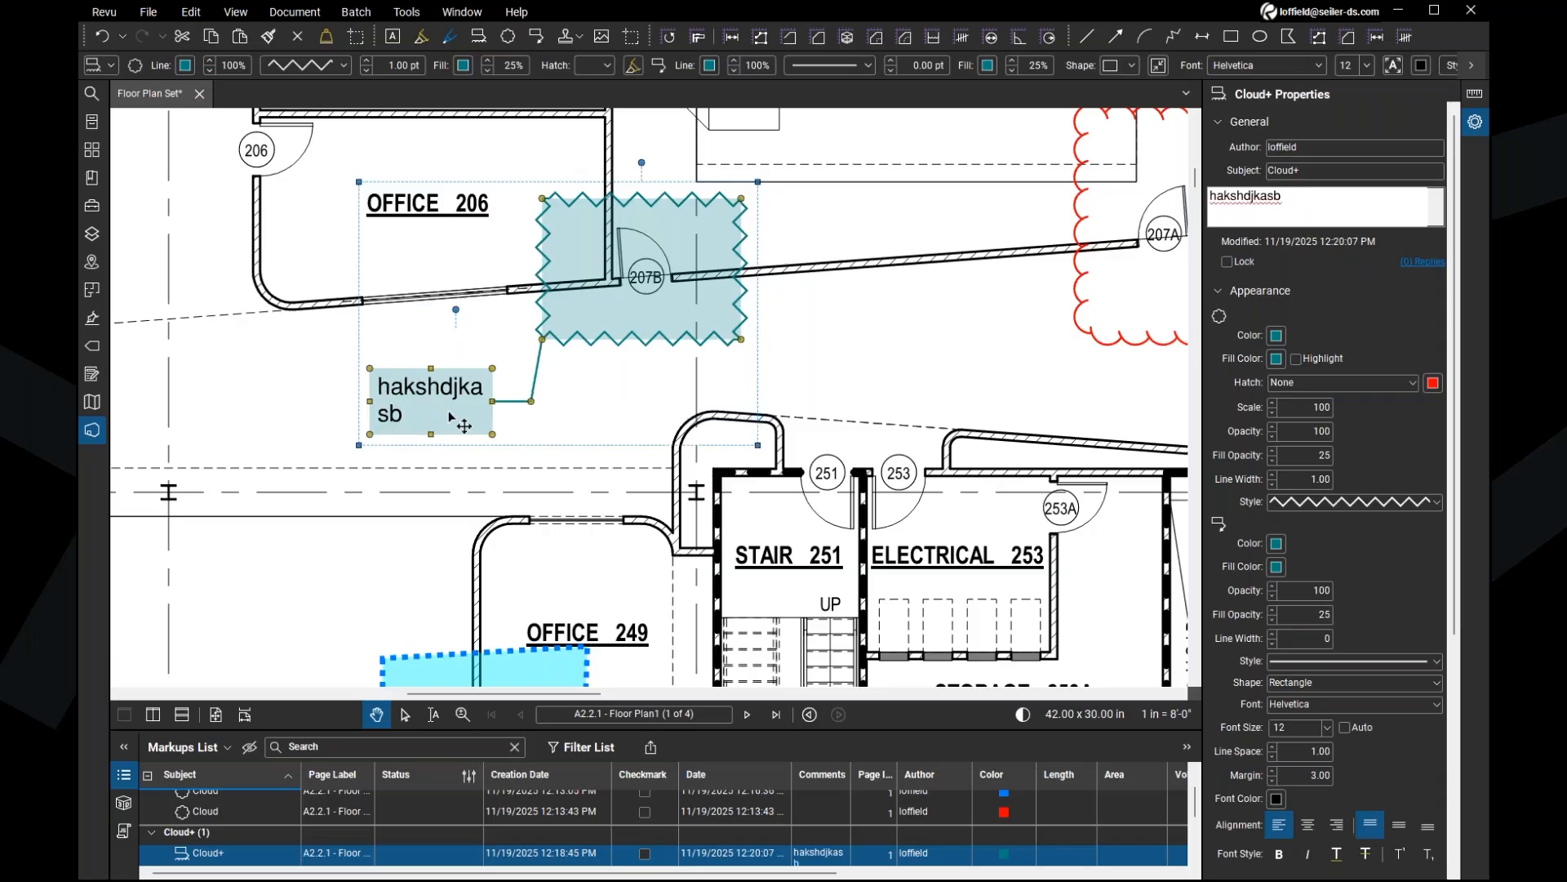
# Step: Compare the Cloud+ comment in the properties and the callout with its Comments entry in the Markups List
pyautogui.click(1298, 212)
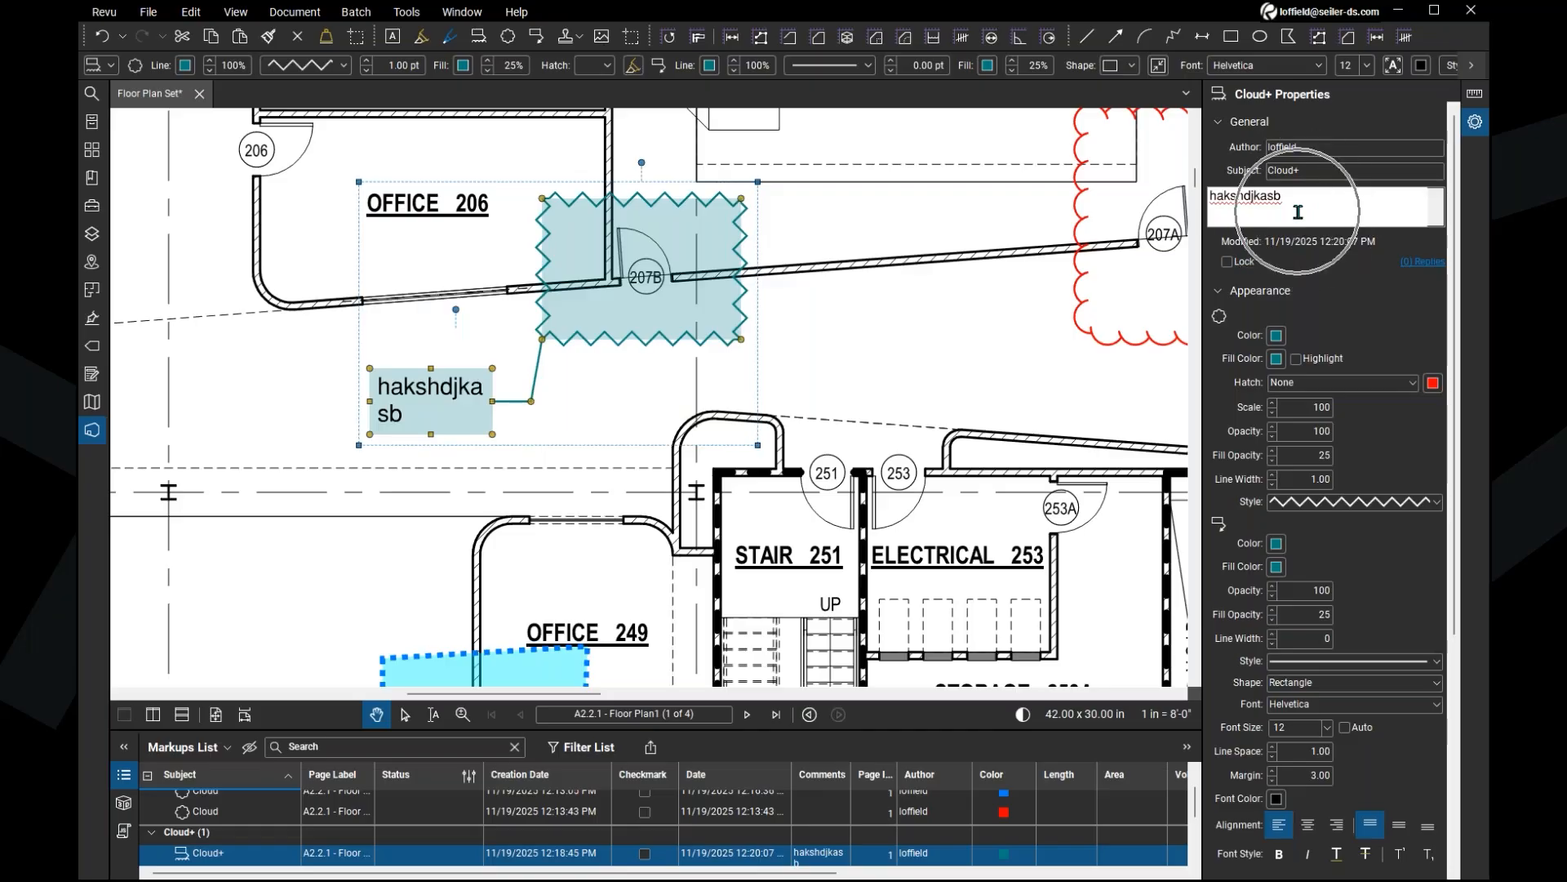
pyautogui.click(420, 417)
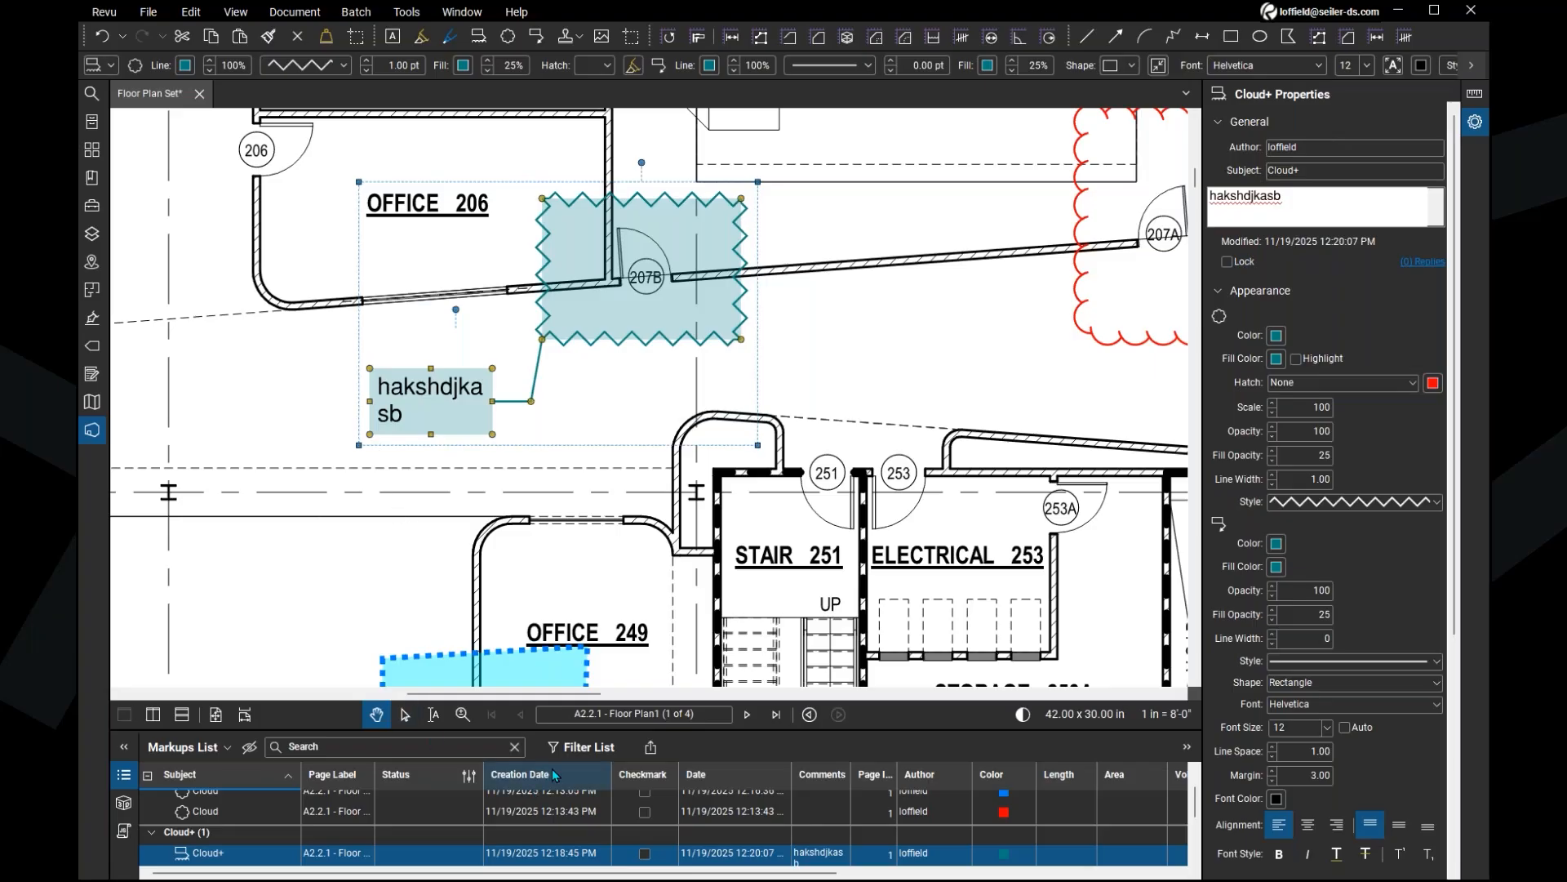
pyautogui.click(803, 781)
pyautogui.scroll(2, 809, 807)
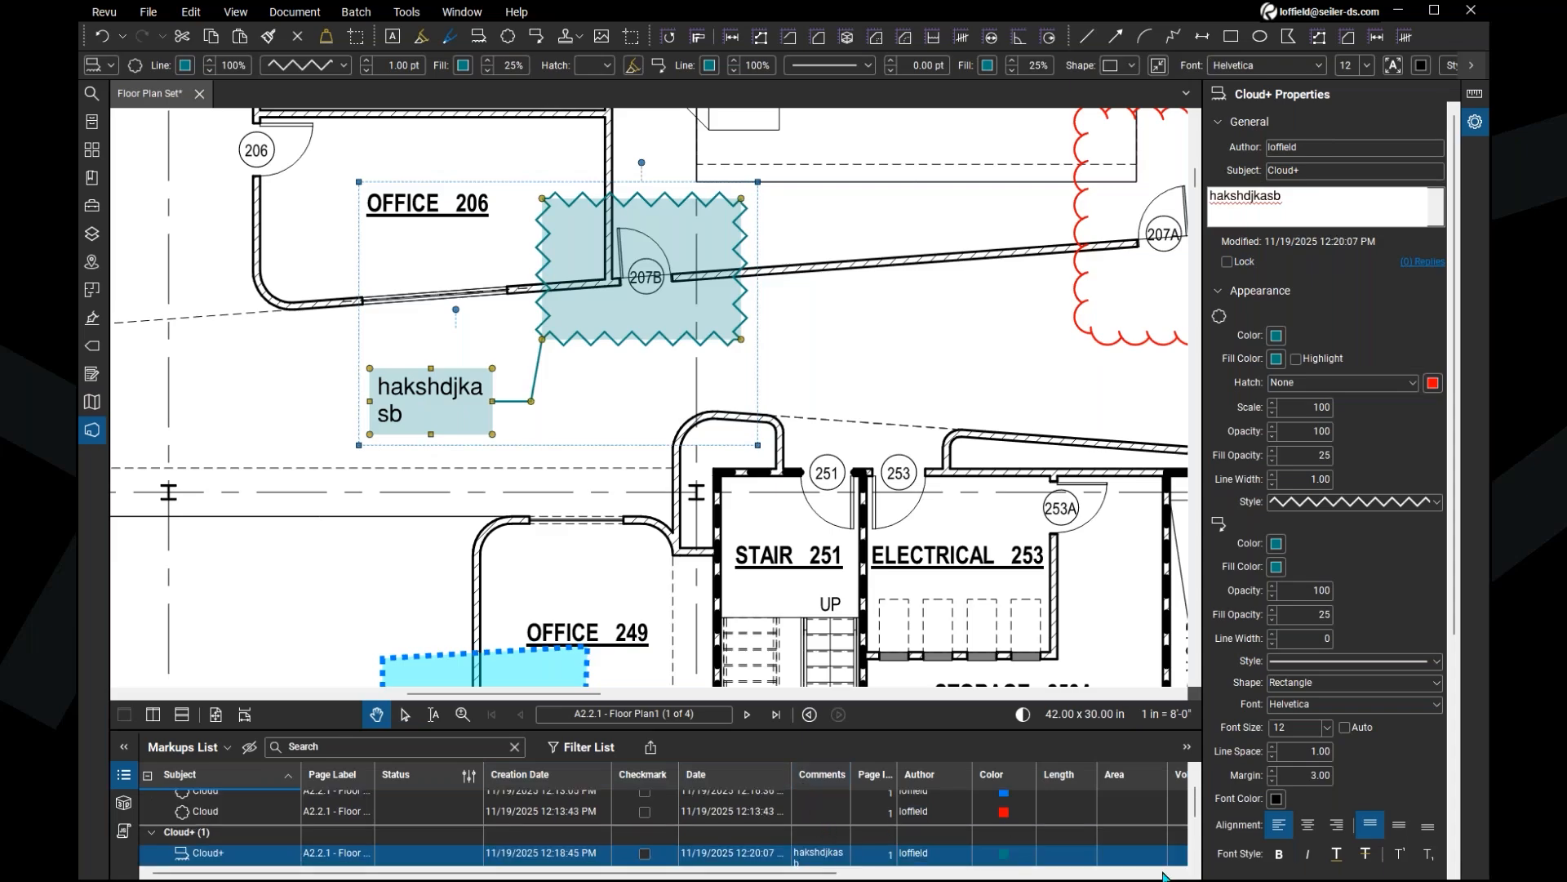
pyautogui.scroll(-1, 1020, 826)
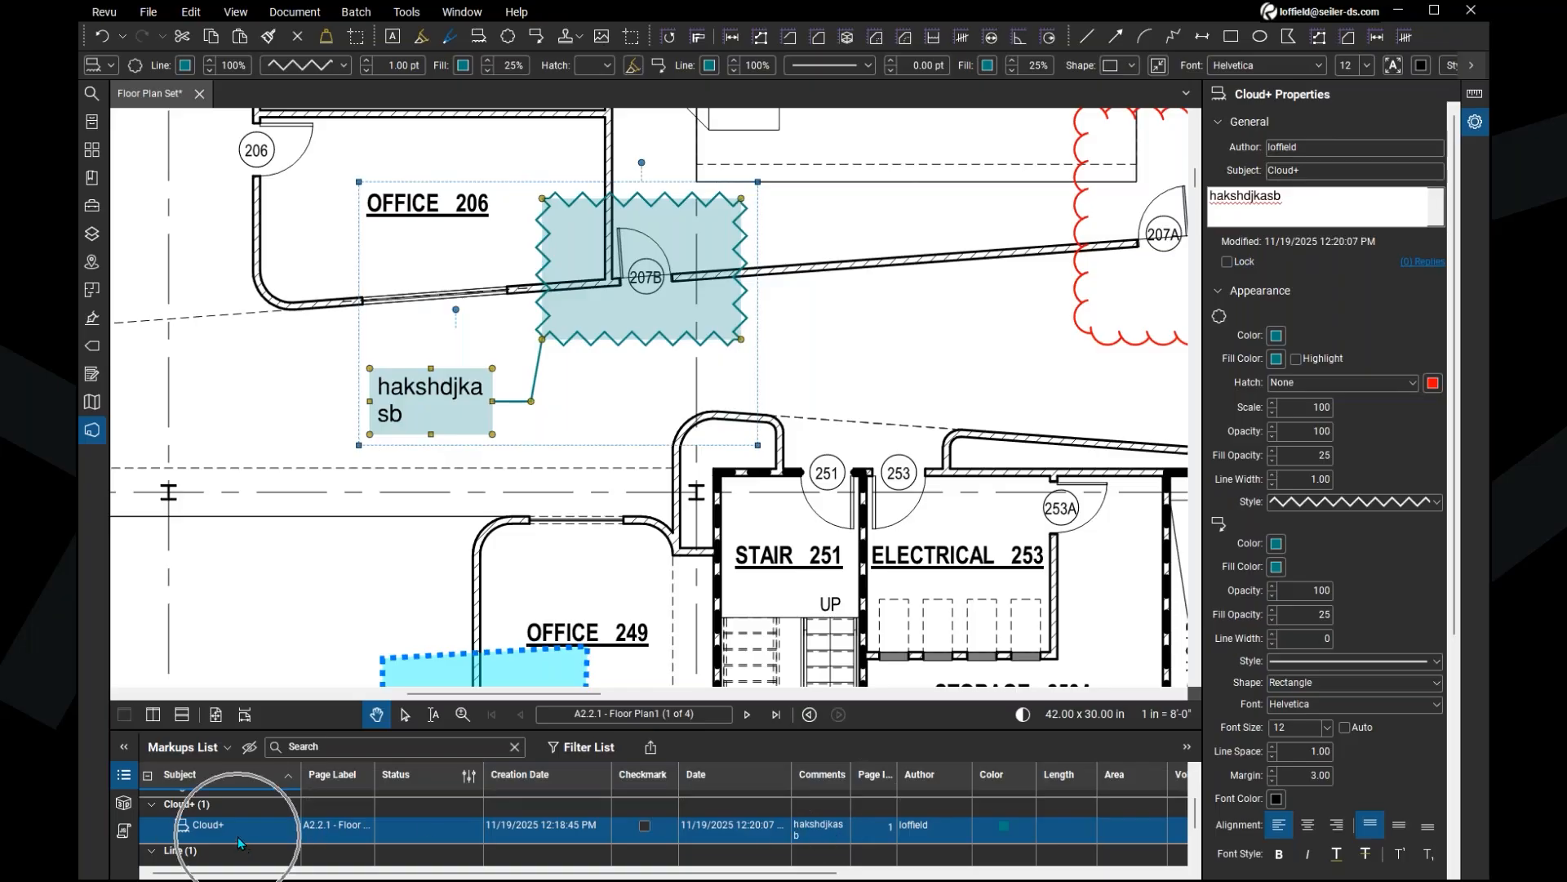
pyautogui.press('ctrl')
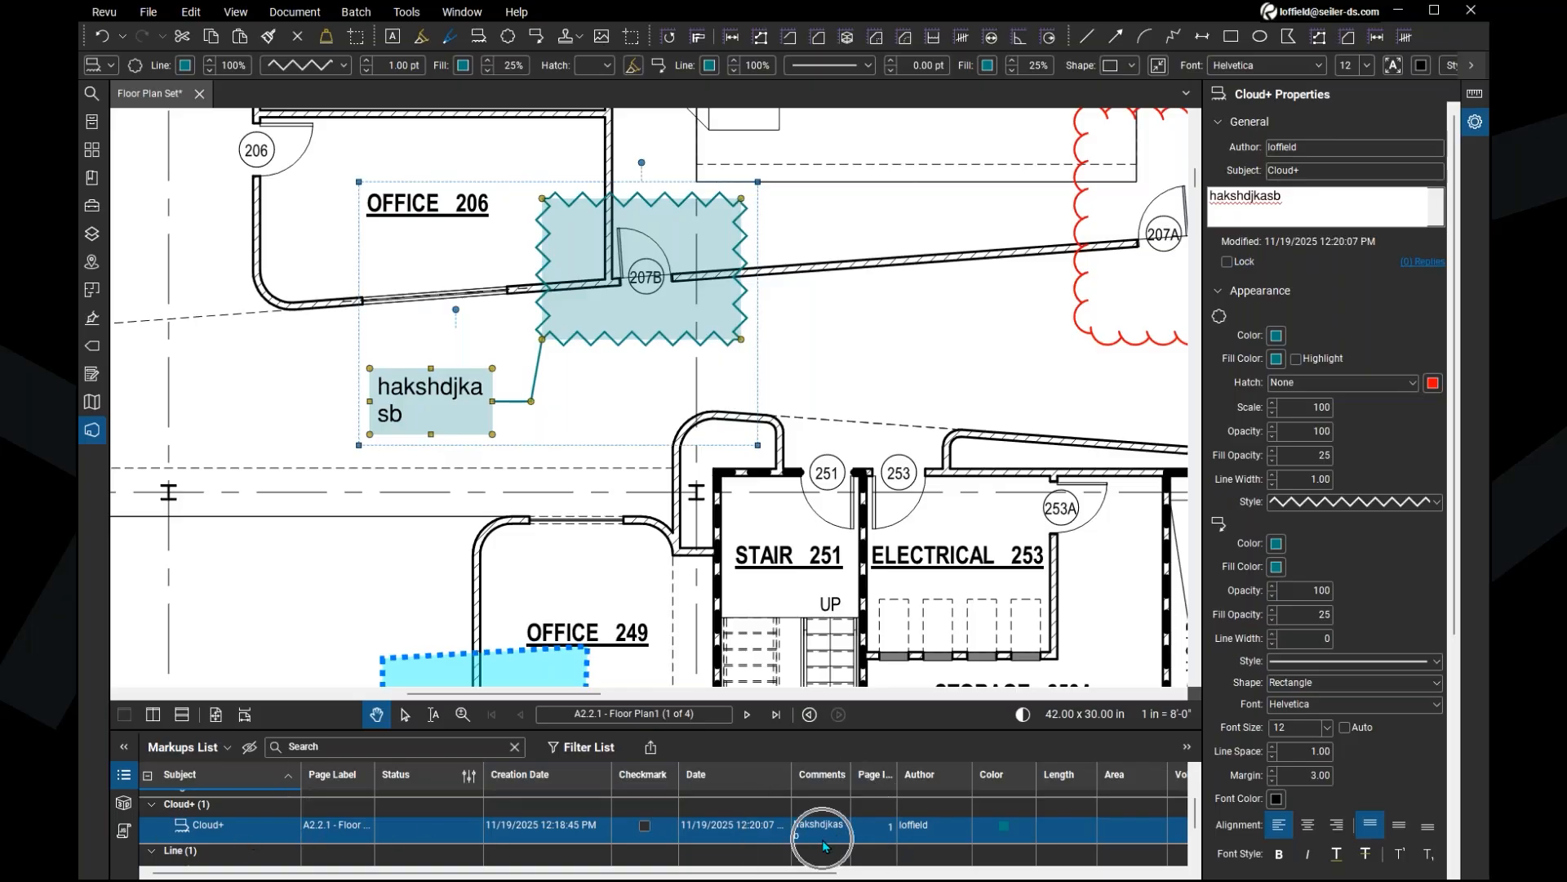
# Step: Give the Cloud+ markup's callout a dashed line style with a line width of 1.00
pyautogui.press('ctrl')
pyautogui.press('ctrl')
pyautogui.press('ctrl')
pyautogui.scroll(-5, 1374, 558)
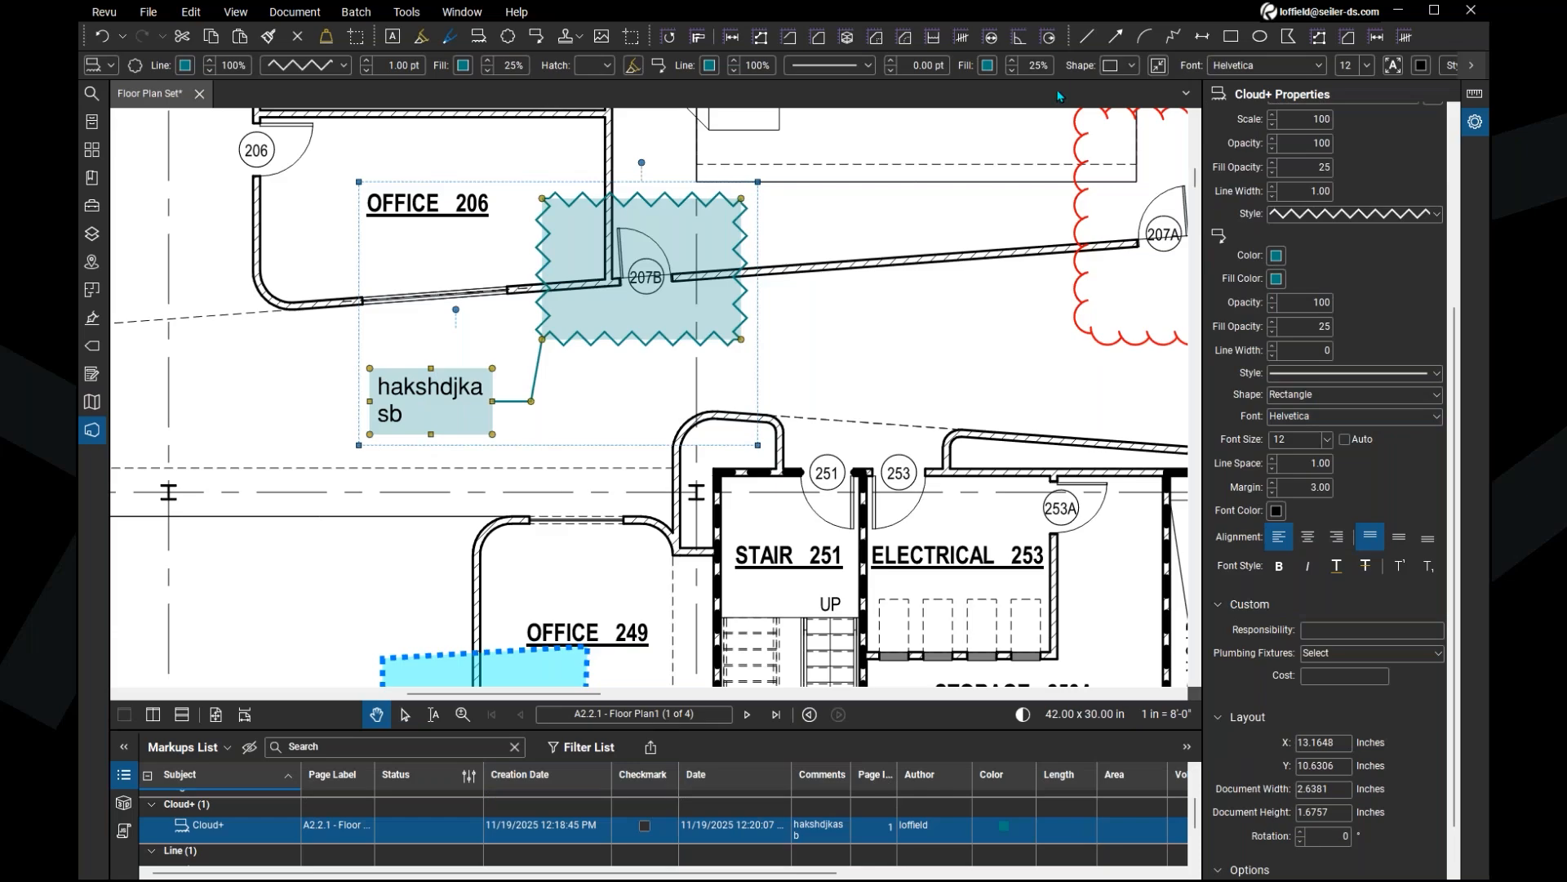
pyautogui.click(569, 66)
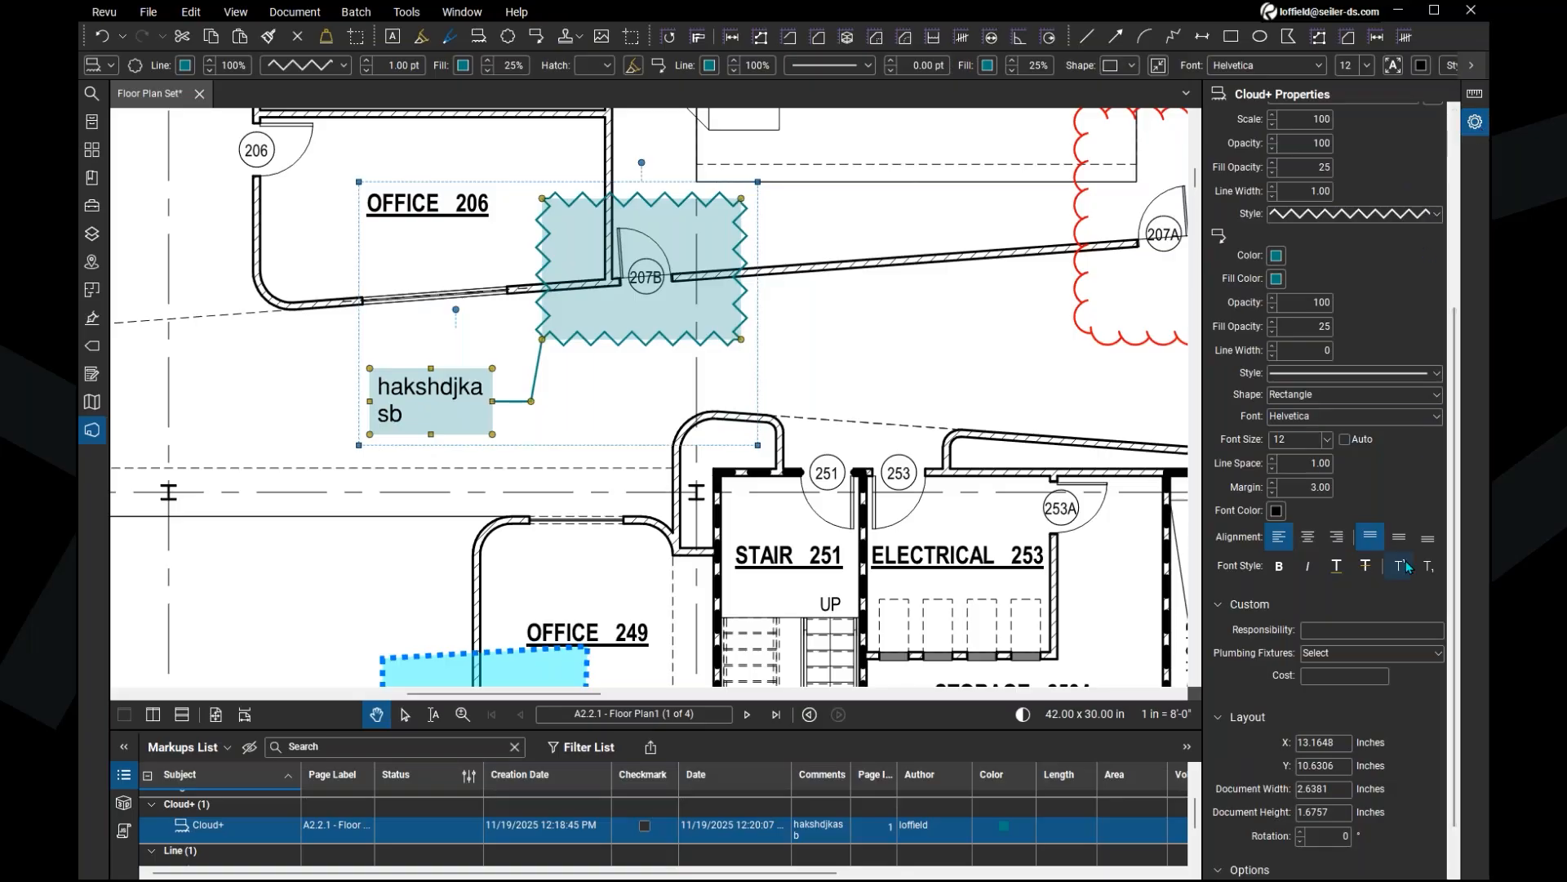
pyautogui.scroll(-1, 1378, 704)
pyautogui.scroll(6, 1388, 704)
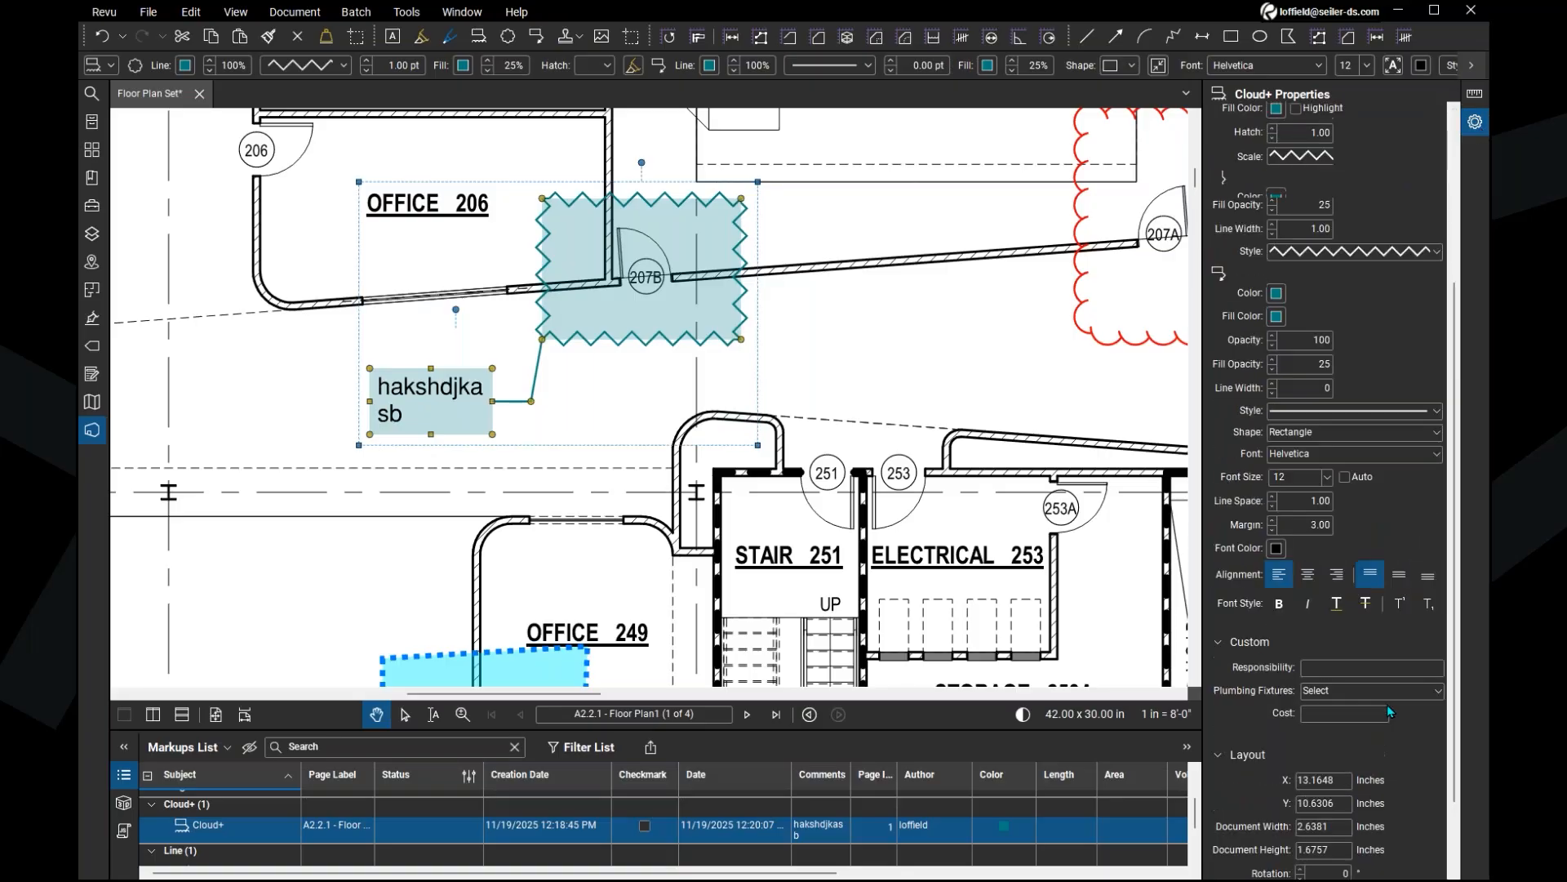
pyautogui.scroll(-5, 1380, 573)
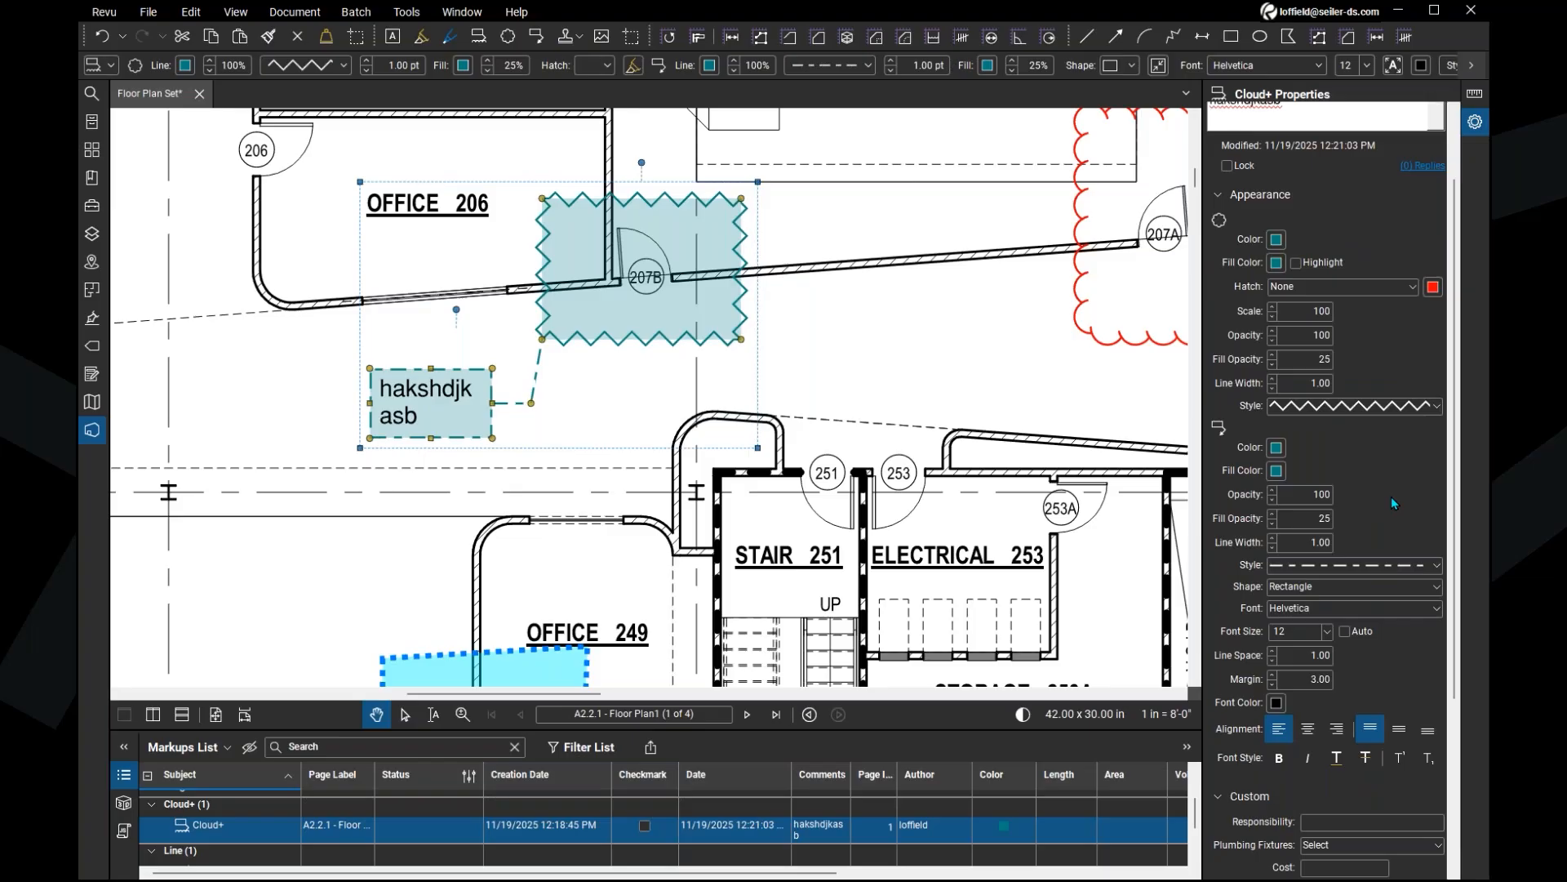
# Step: Review the Cloud+ markup's general, appearance, custom and layout properties and its Add to Tool Chest option
pyautogui.scroll(-4, 1392, 748)
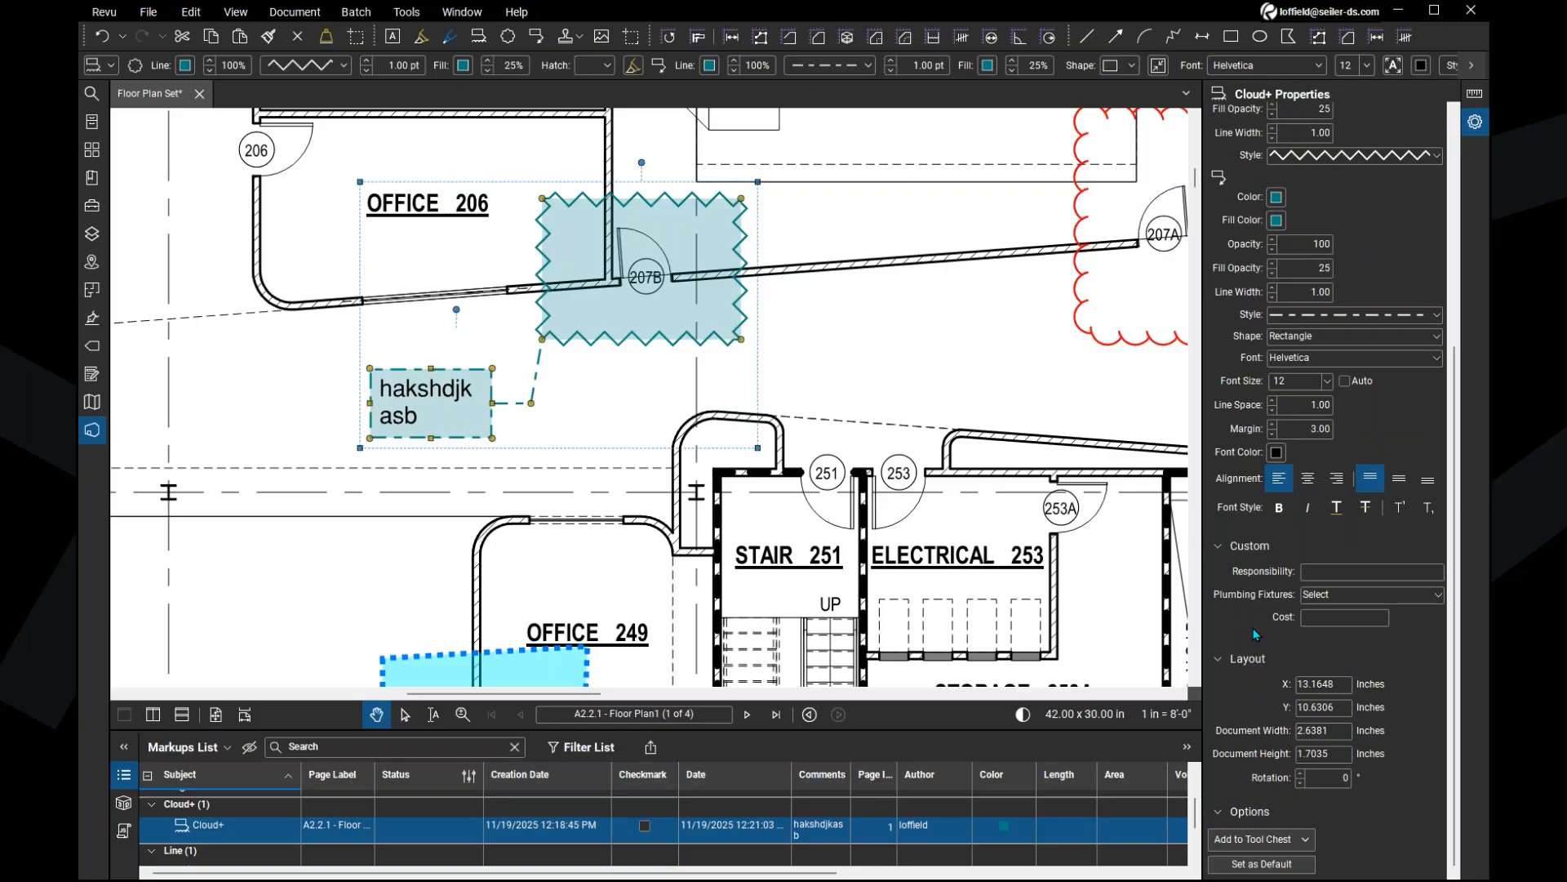
pyautogui.scroll(10, 1249, 604)
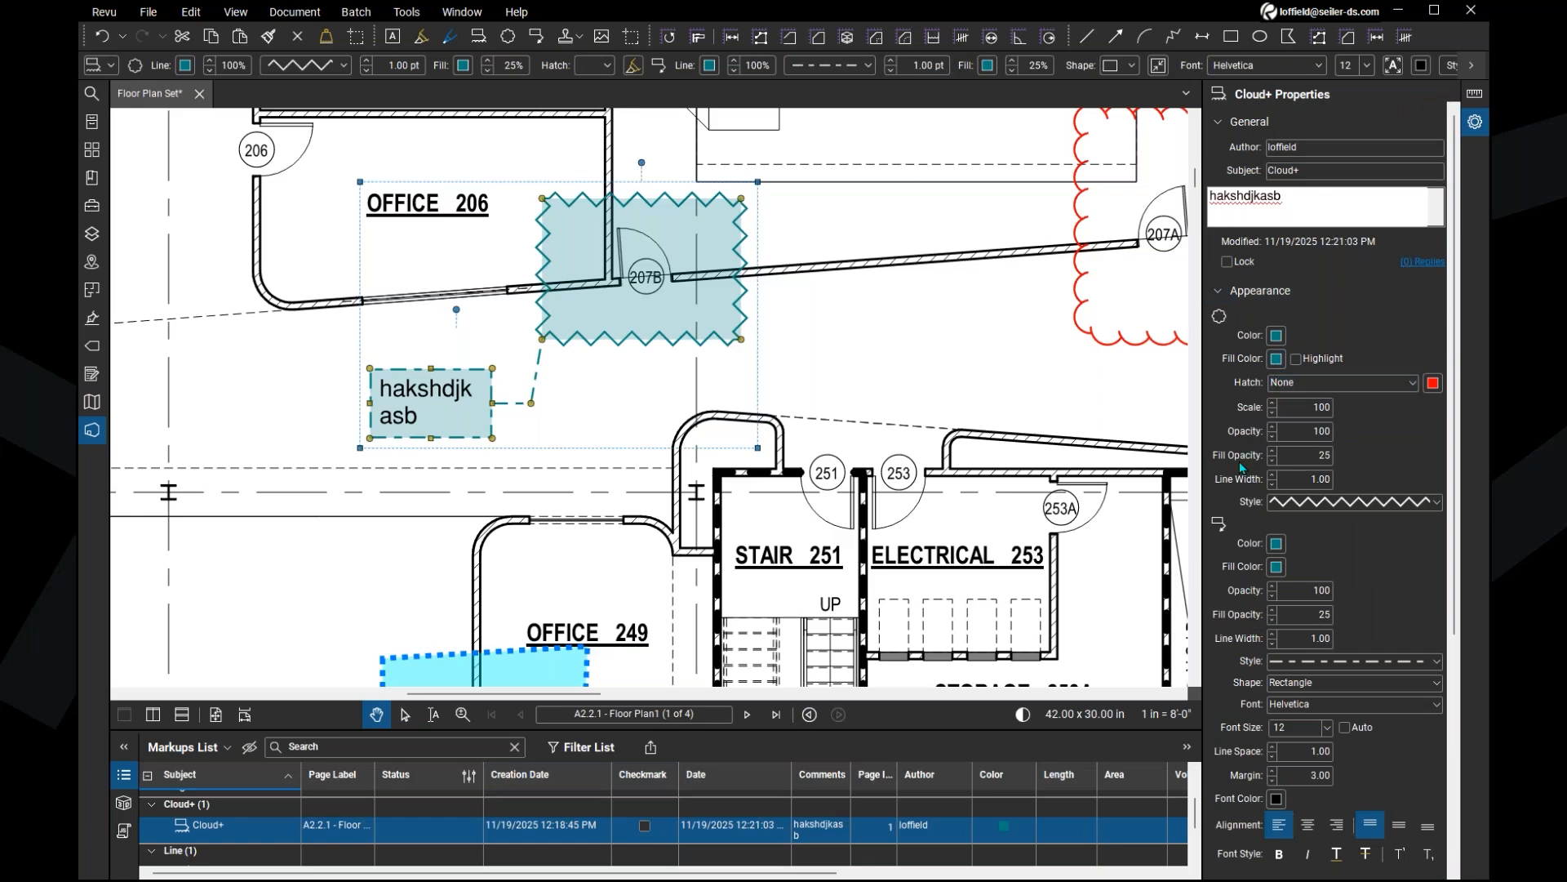
pyautogui.scroll(-8, 1239, 462)
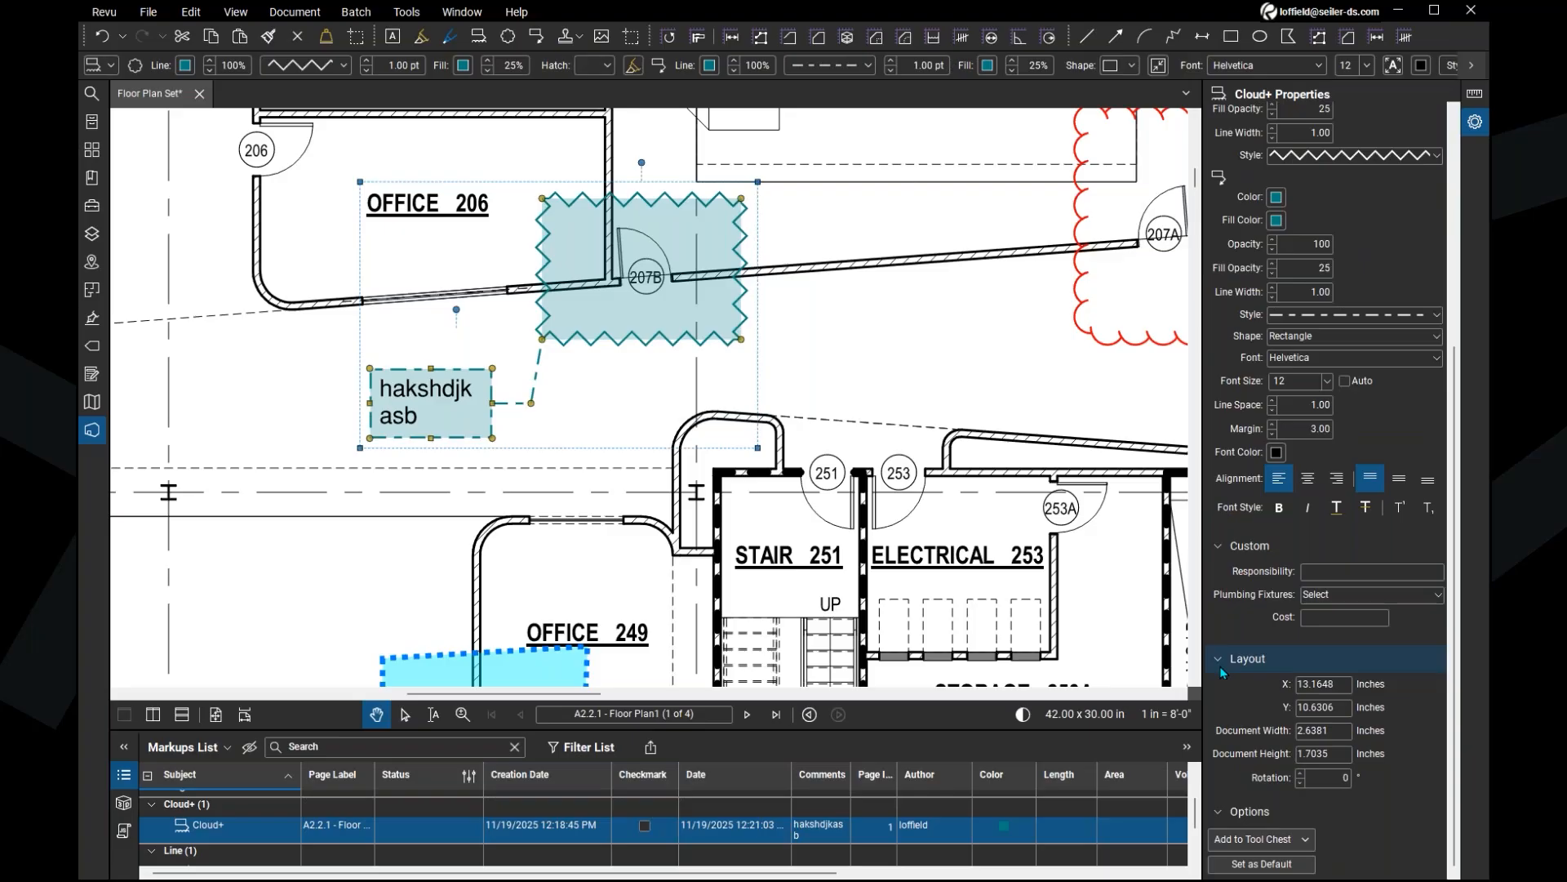
pyautogui.click(1307, 844)
pyautogui.click(1307, 843)
pyautogui.click(1305, 842)
pyautogui.click(1306, 843)
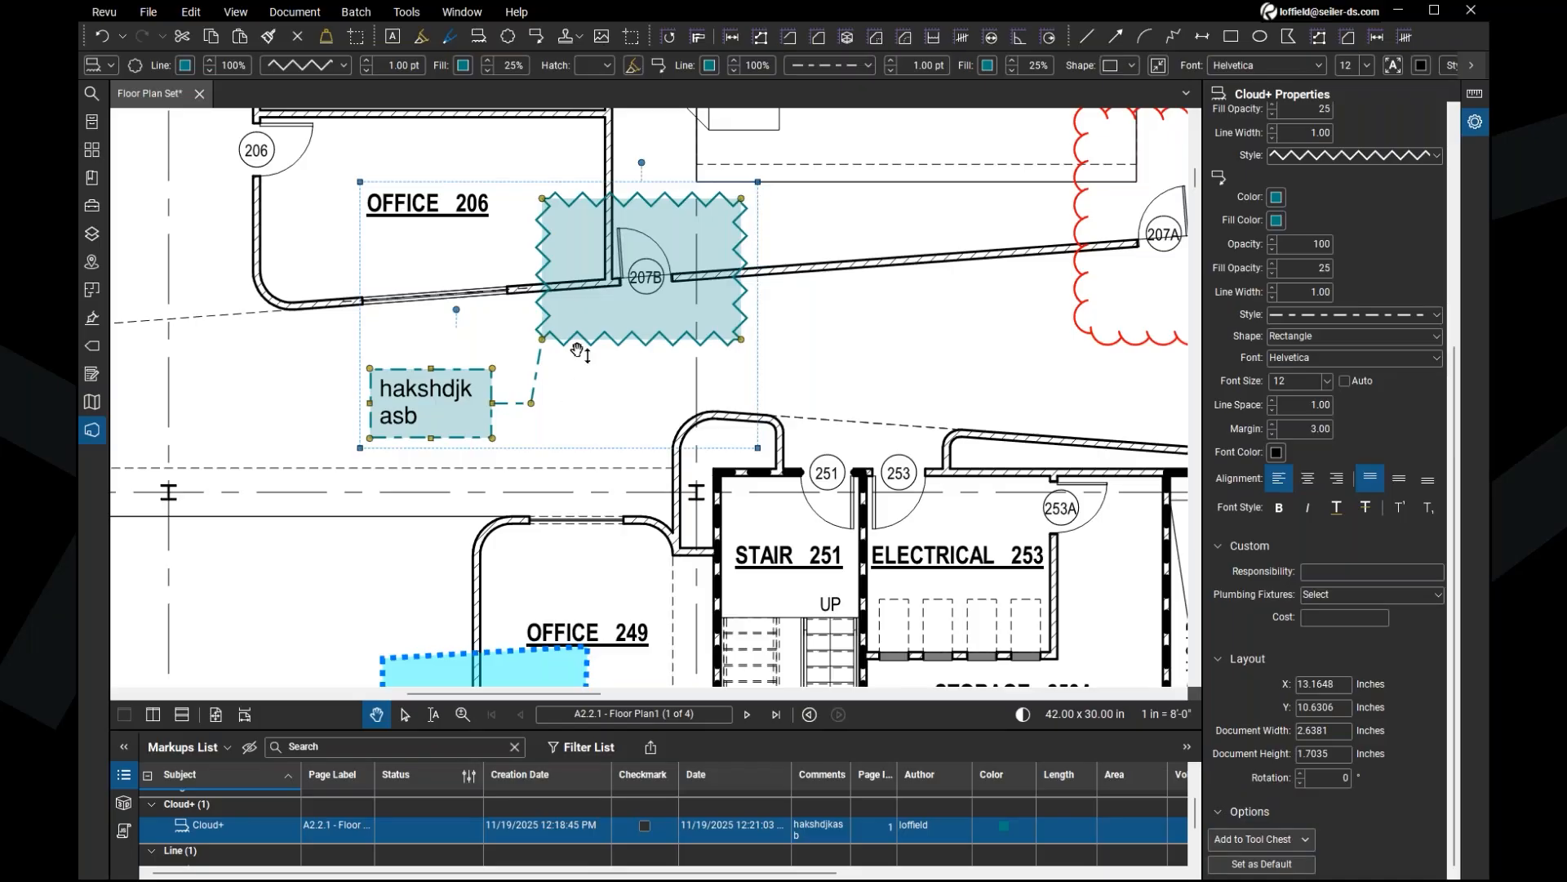
# Step: Review the list of available markup tools and their keyboard shortcuts
pyautogui.press('ctrl')
pyautogui.click(409, 15)
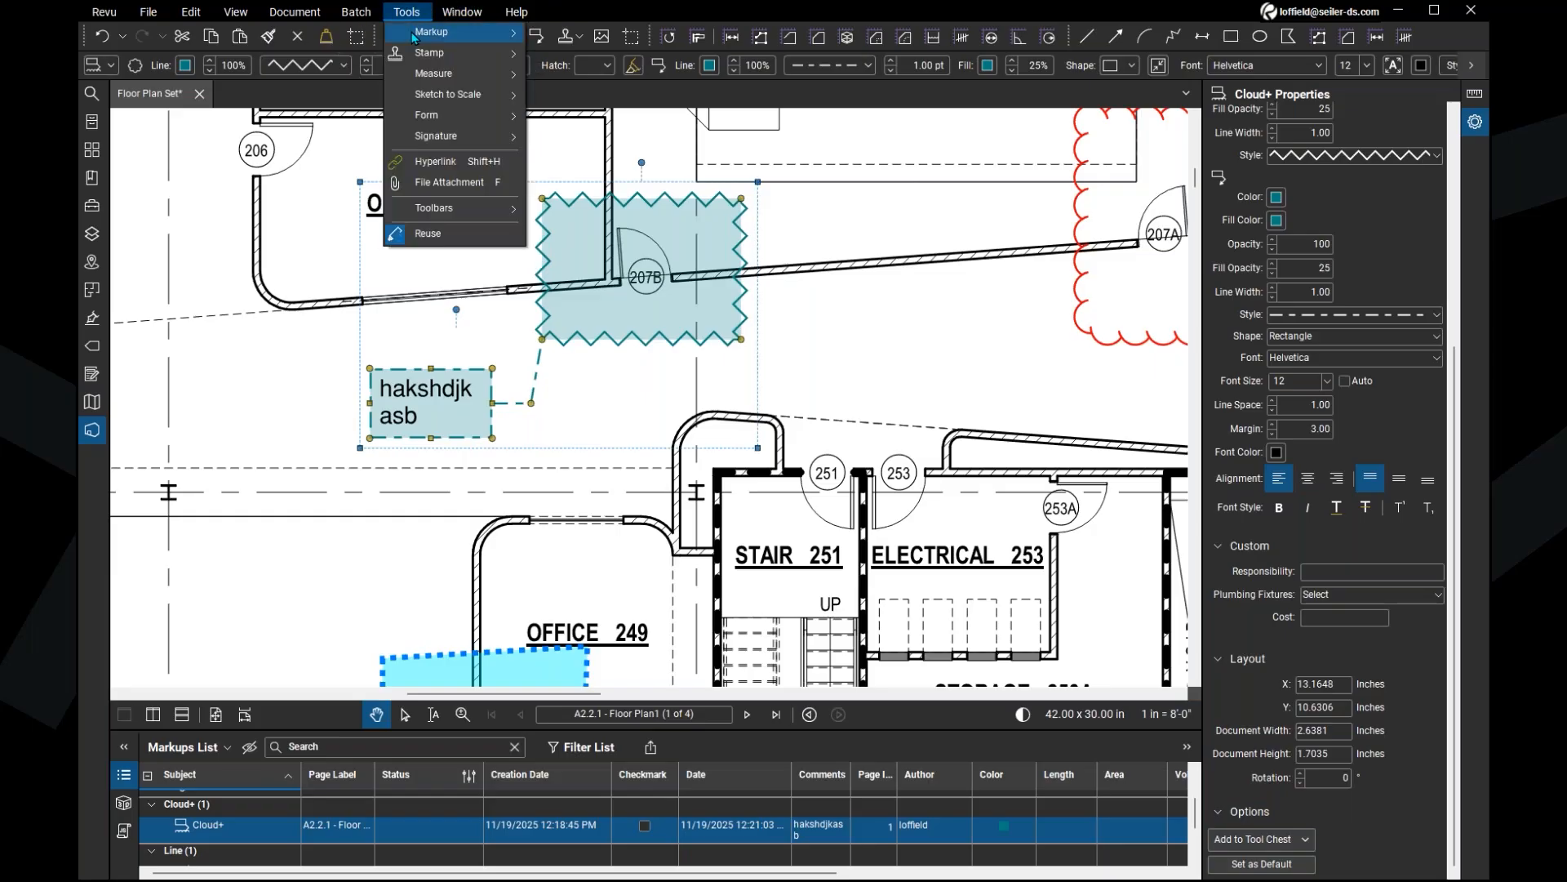
pyautogui.moveTo(414, 36)
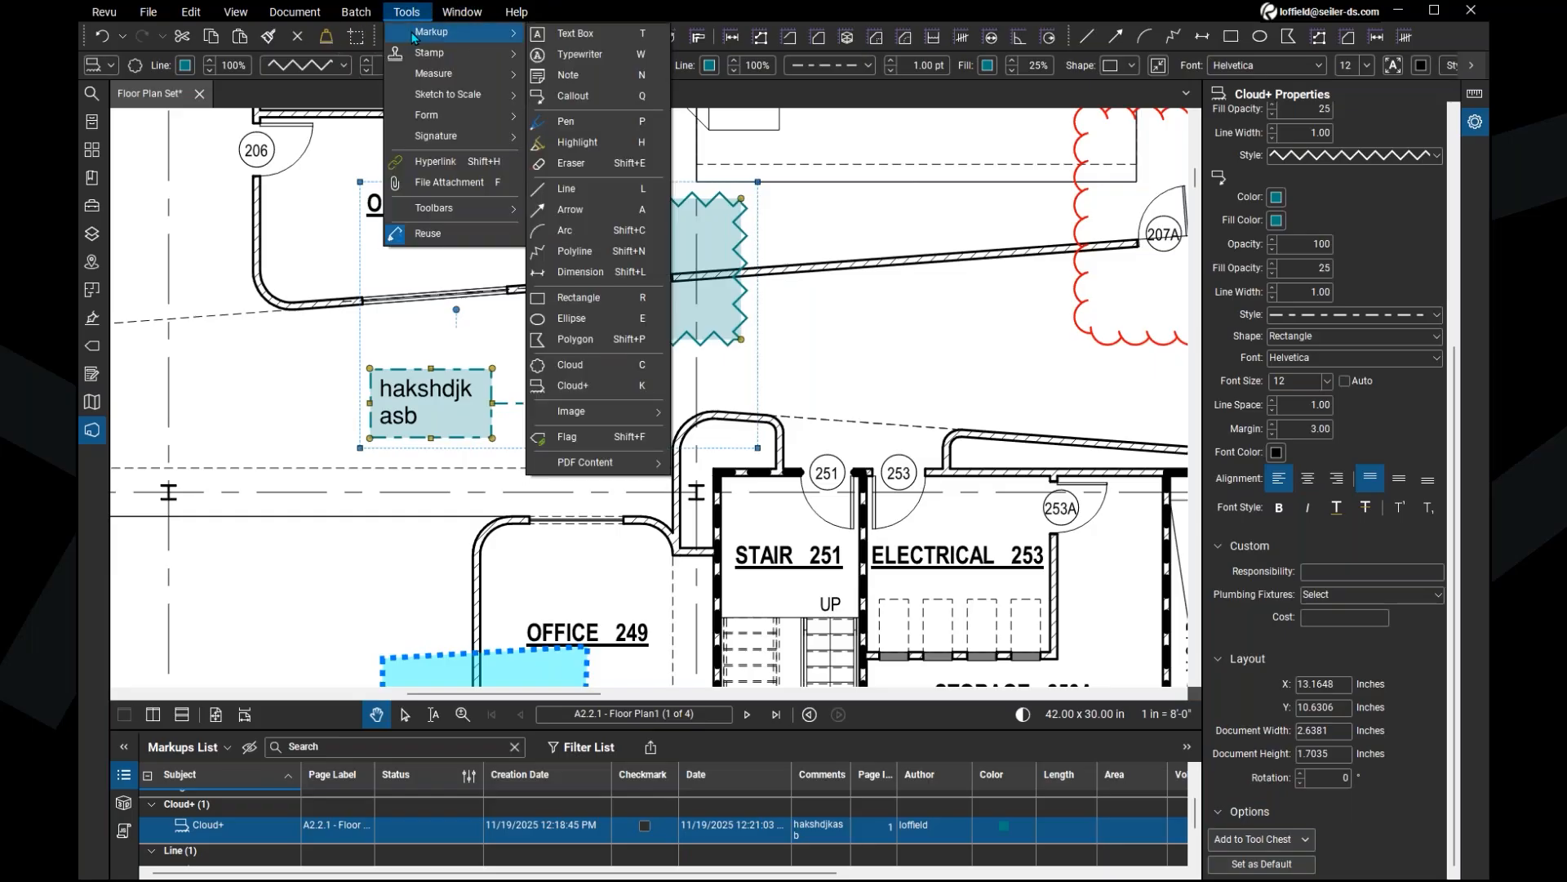
pyautogui.click(638, 396)
pyautogui.click(306, 389)
pyautogui.click(636, 287)
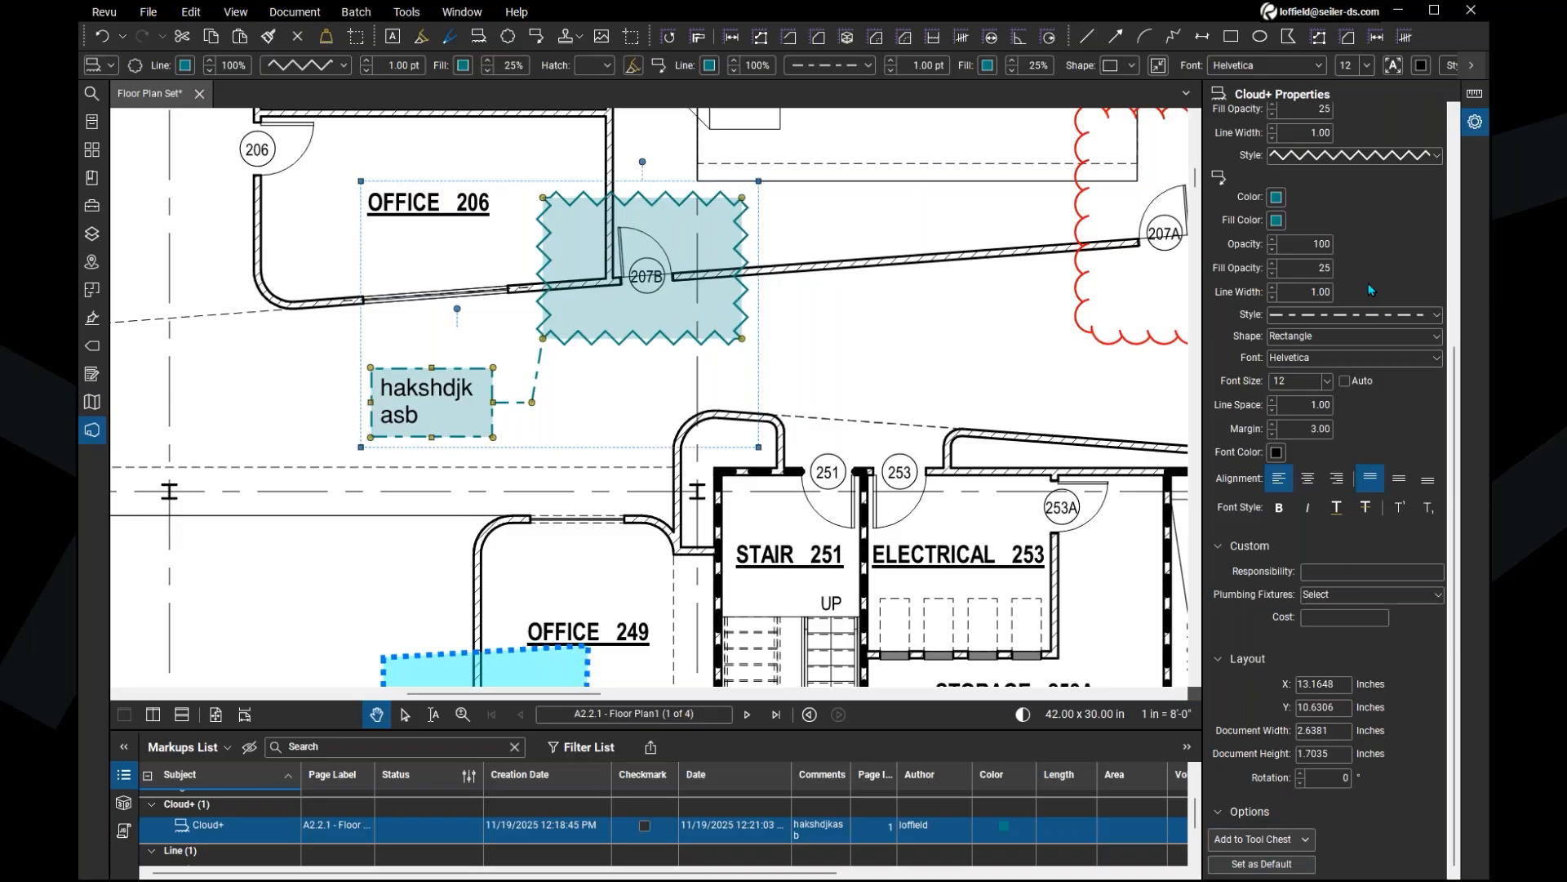
# Step: Deselect the Cloud+ markup and switch from its properties to the measurement settings for the floor plan
pyautogui.scroll(5, 1368, 282)
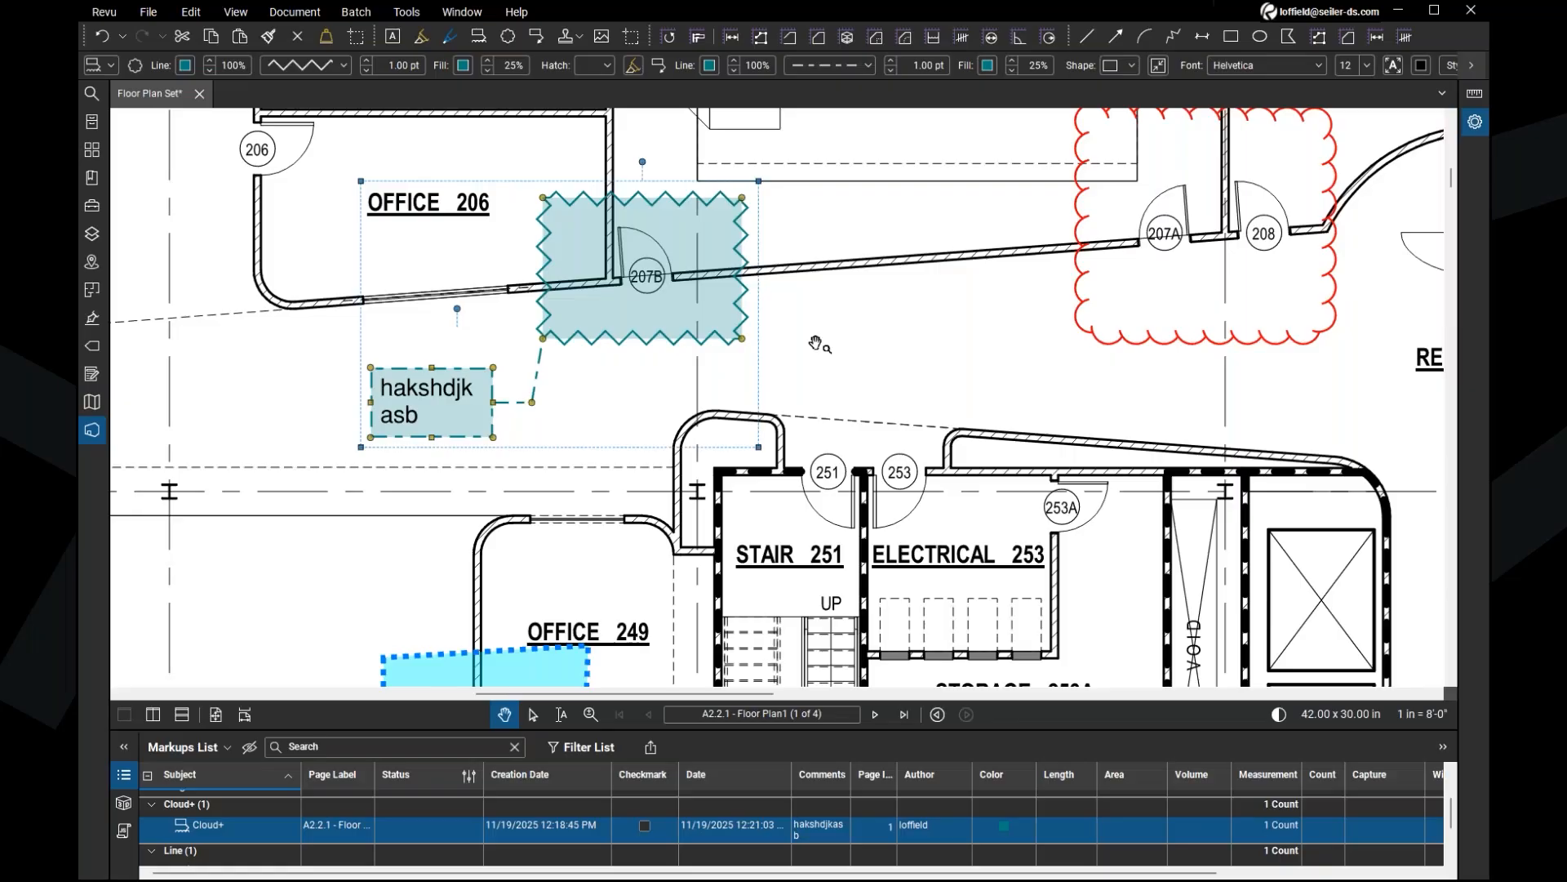
pyautogui.scroll(-2, 776, 402)
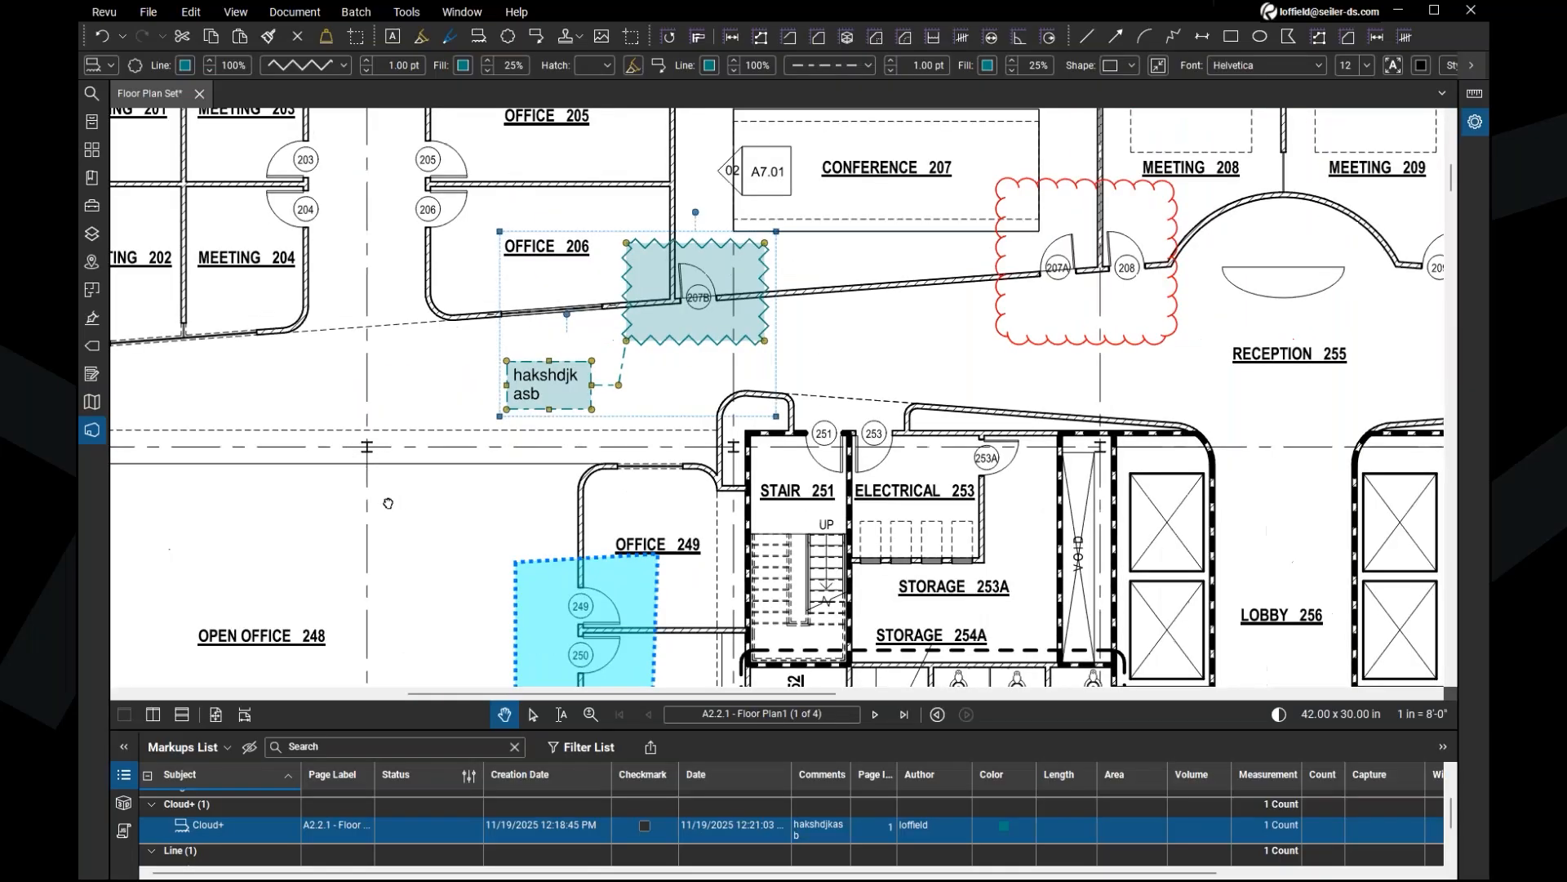
pyautogui.moveTo(391, 505); pyautogui.dragTo(482, 511)
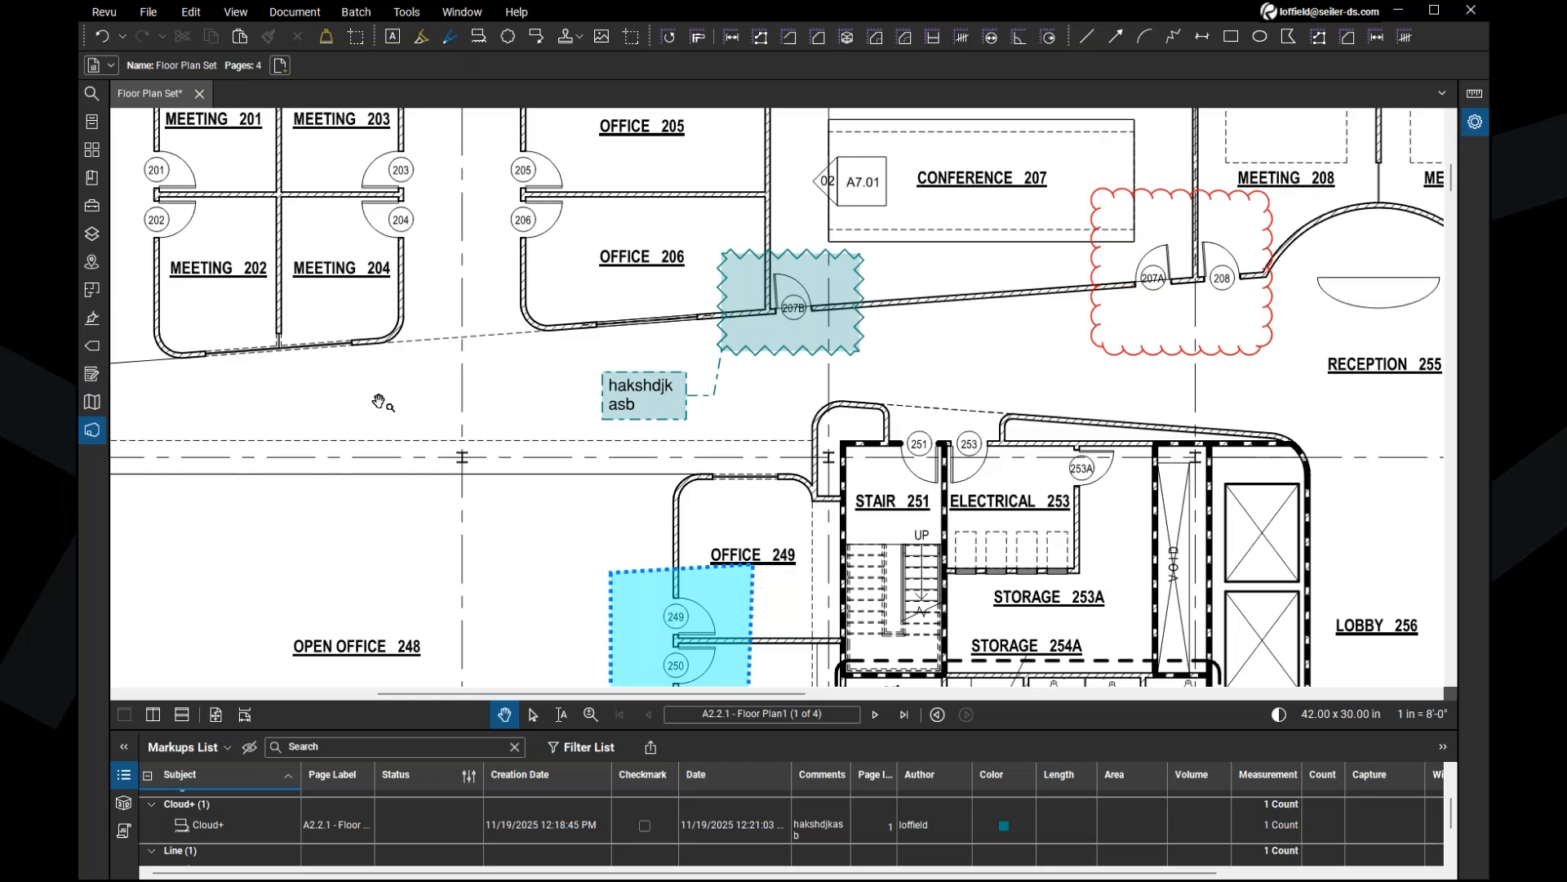
pyautogui.moveTo(473, 393); pyautogui.dragTo(460, 572)
pyautogui.moveTo(844, 306); pyautogui.dragTo(831, 389)
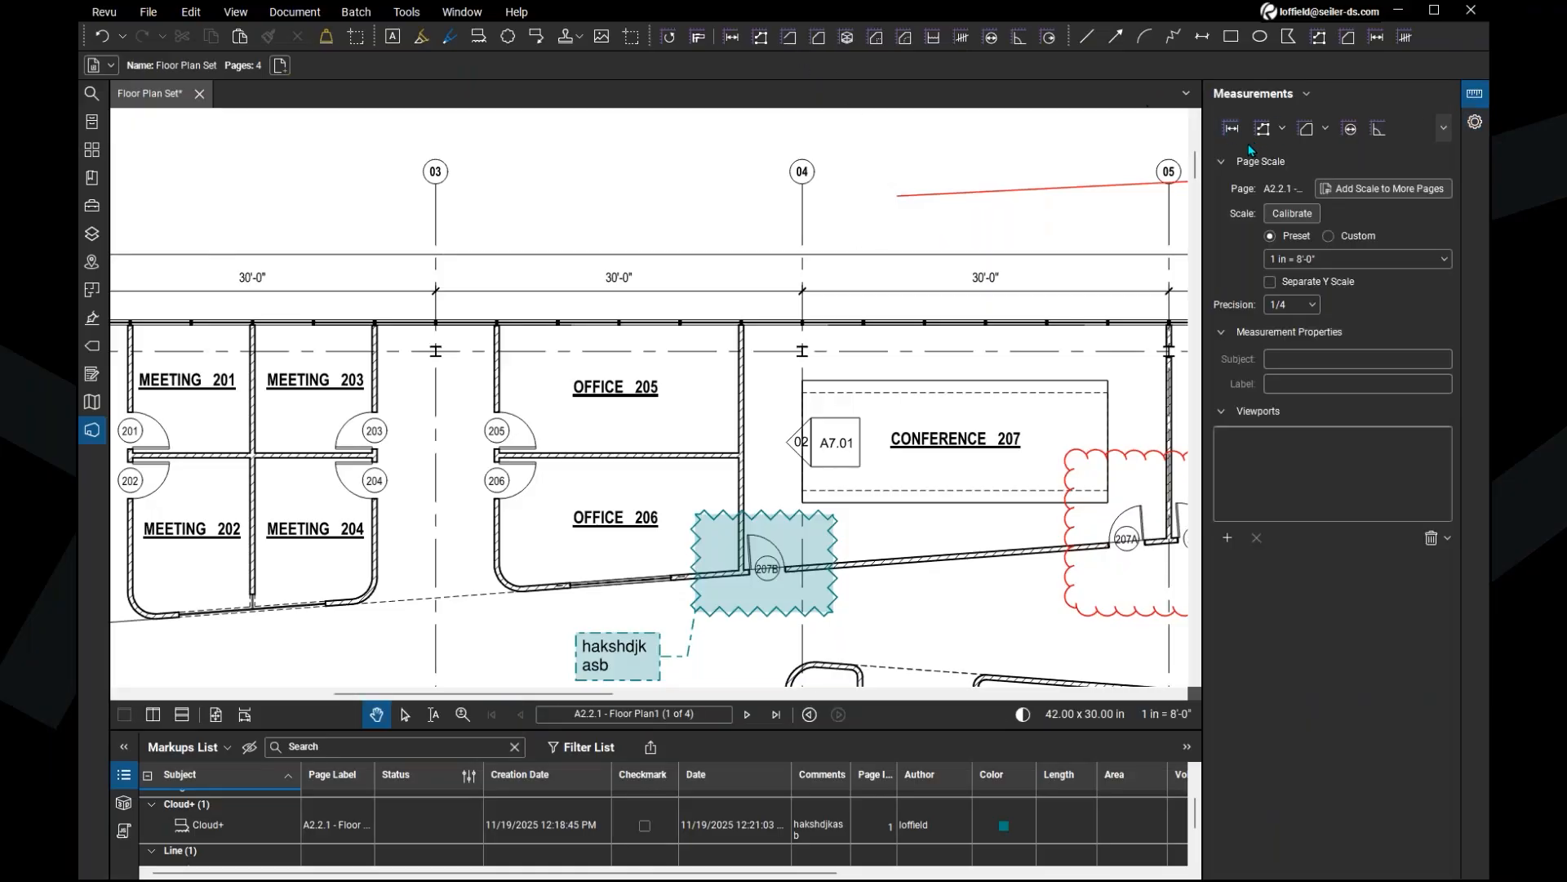
pyautogui.press('ctrl')
pyautogui.press('ctrl')
pyautogui.press('ctrl')
# Step: Browse the available measurement tools and hide the measurement settings
pyautogui.click(407, 11)
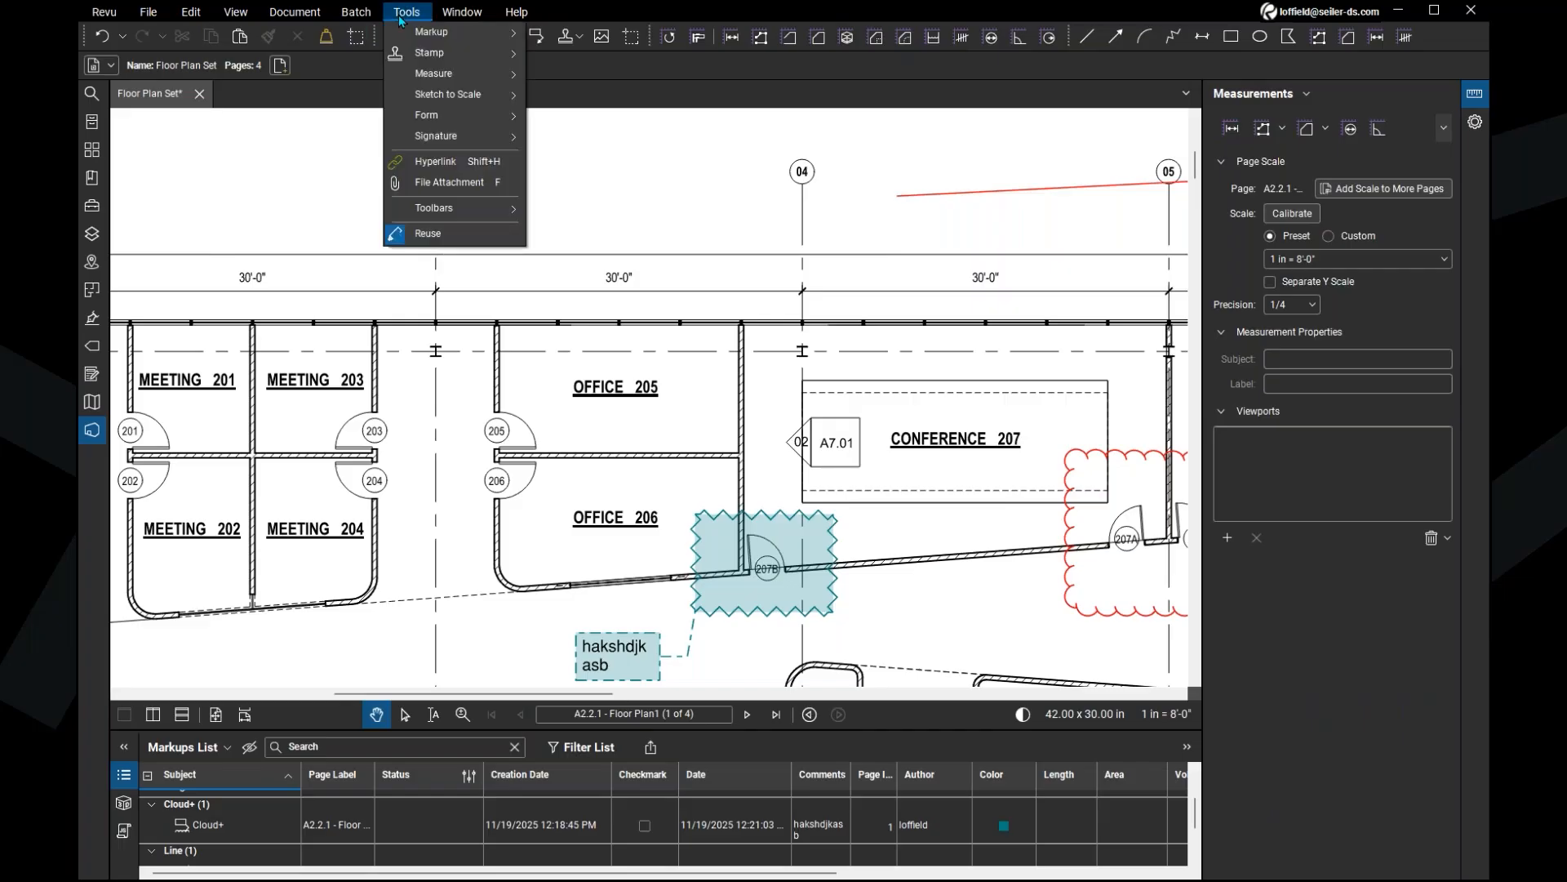
pyautogui.moveTo(471, 80)
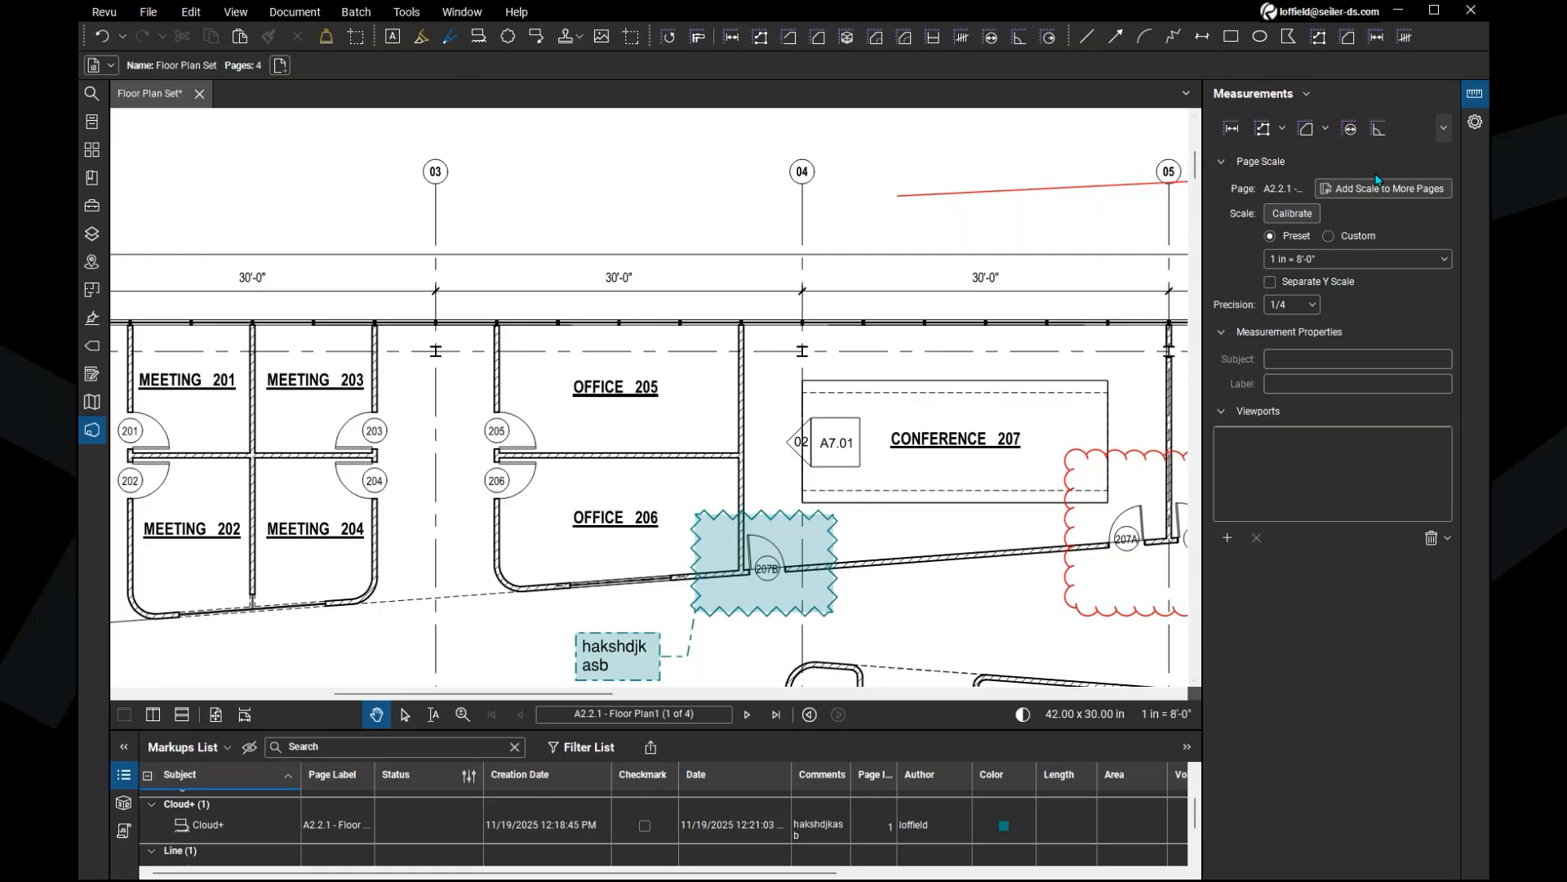
pyautogui.click(1475, 95)
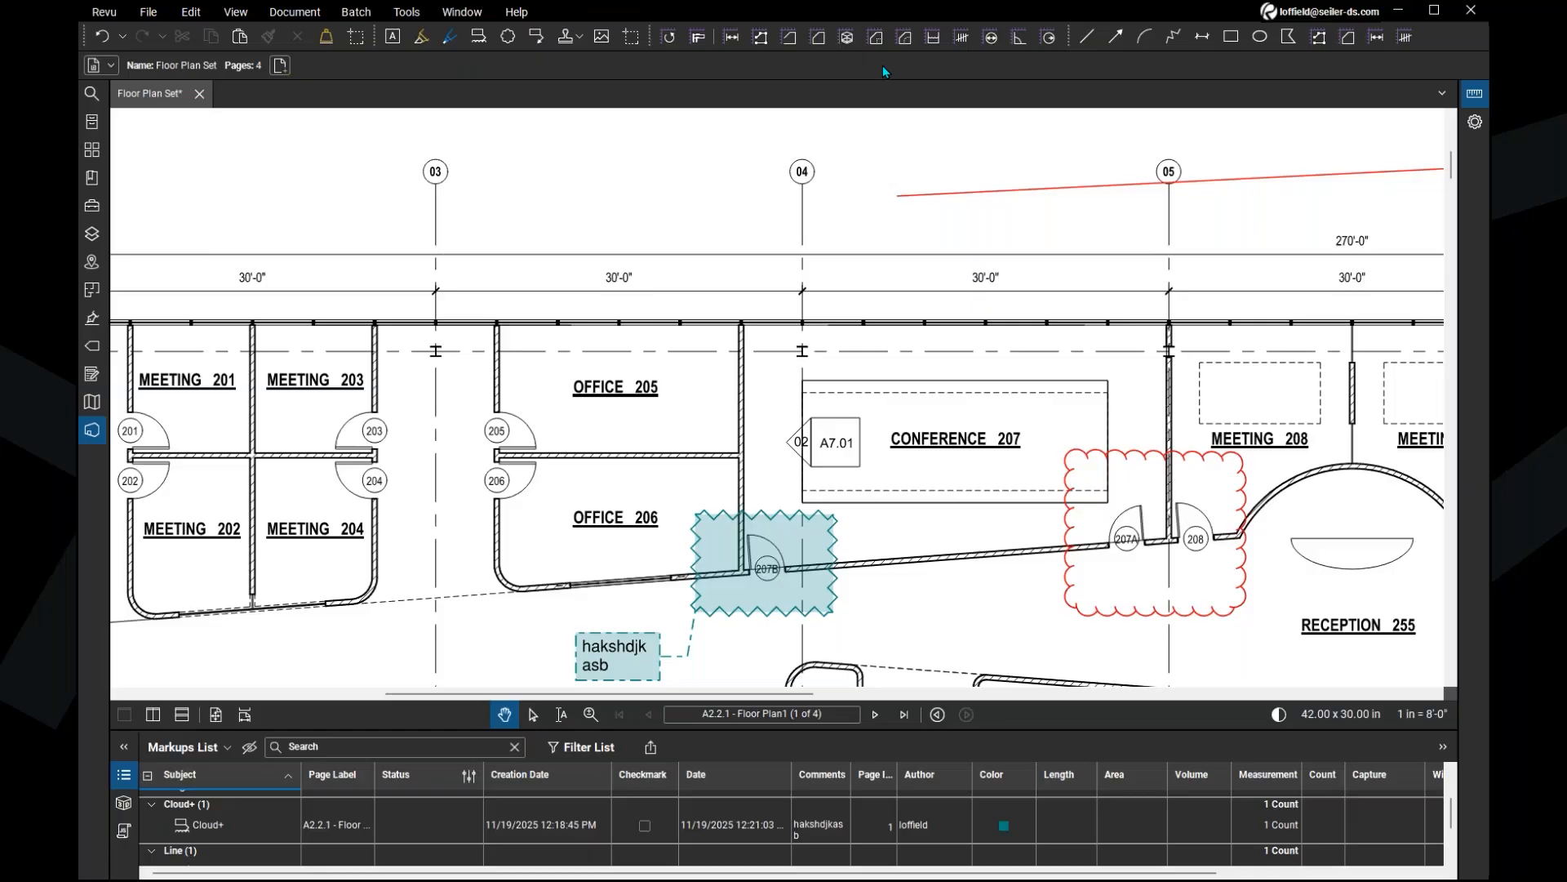
pyautogui.click(880, 60)
pyautogui.click(733, 38)
# Step: Inspect the page range choices for applying the page scale and leave without applying a scale
pyautogui.click(1417, 726)
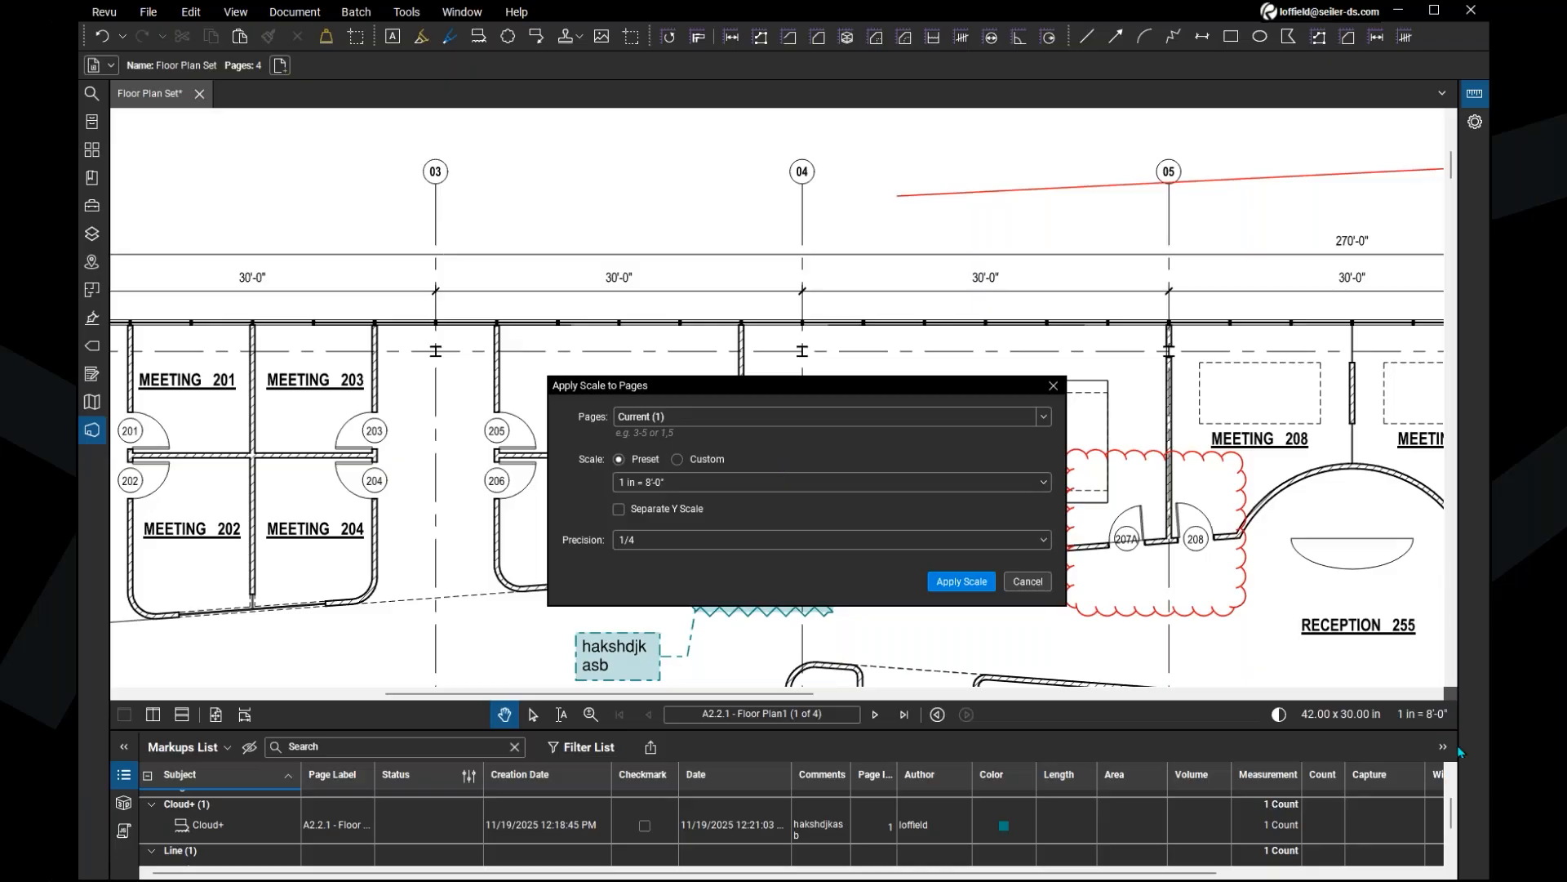
pyautogui.click(1430, 720)
pyautogui.press('ctrl')
pyautogui.click(675, 416)
pyautogui.click(1045, 418)
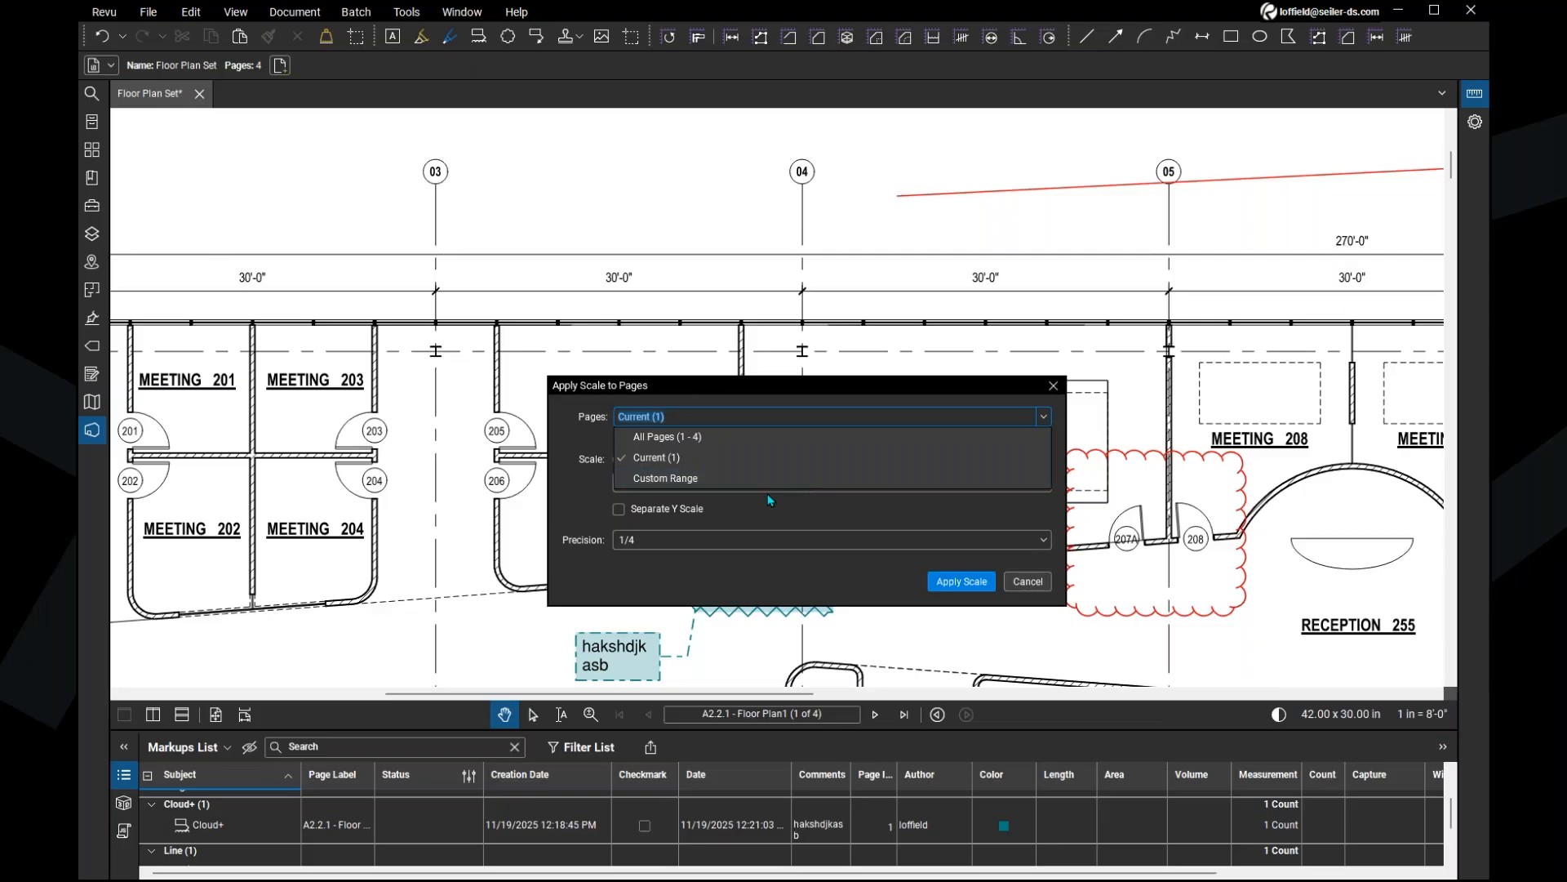
pyautogui.click(715, 439)
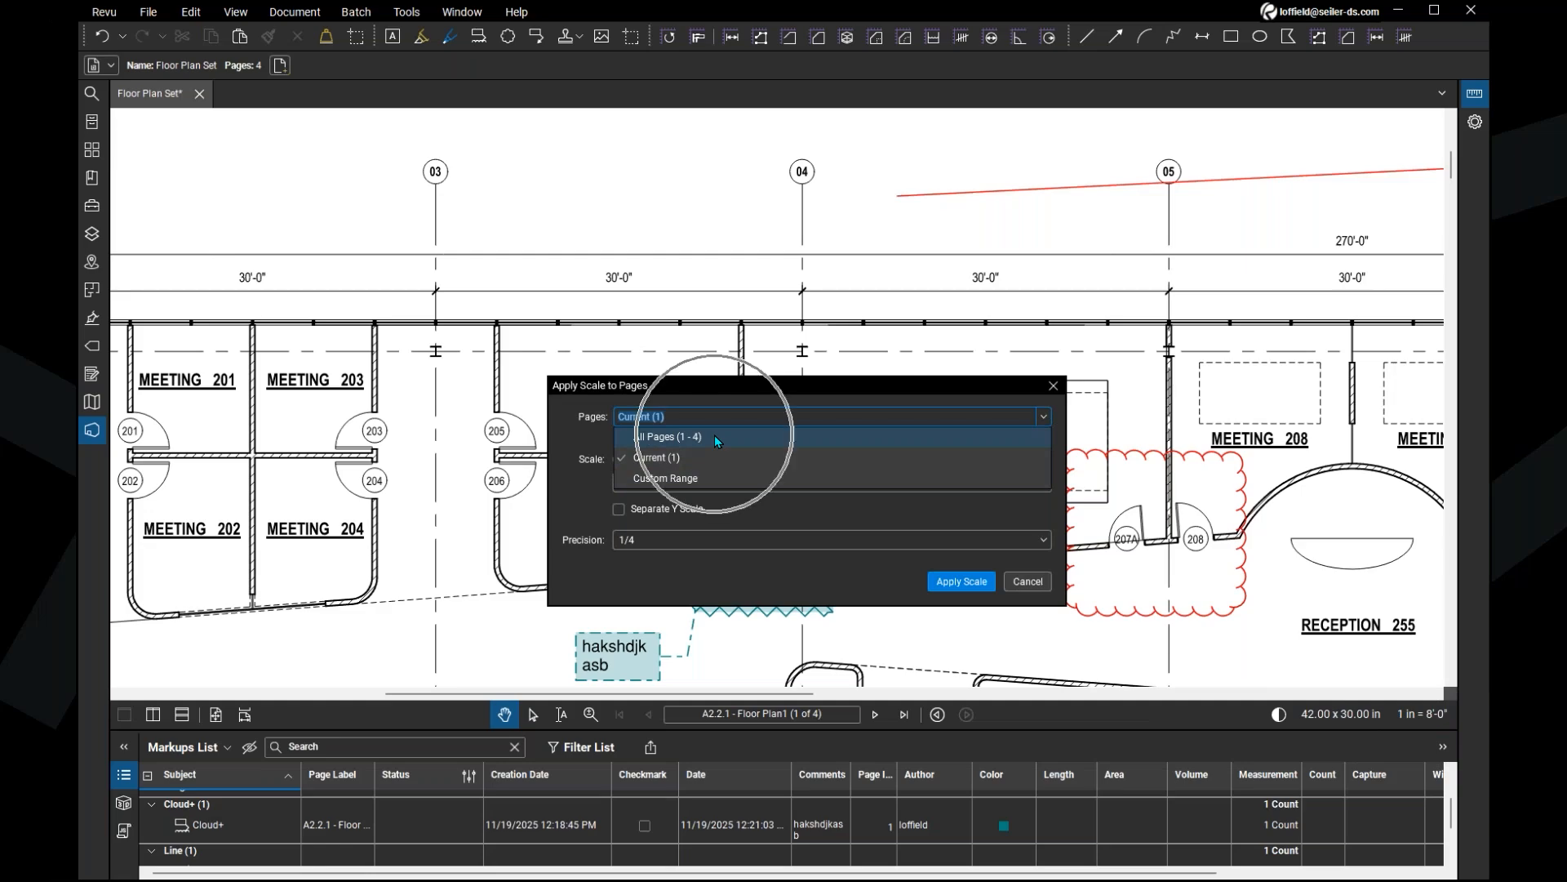
pyautogui.click(589, 448)
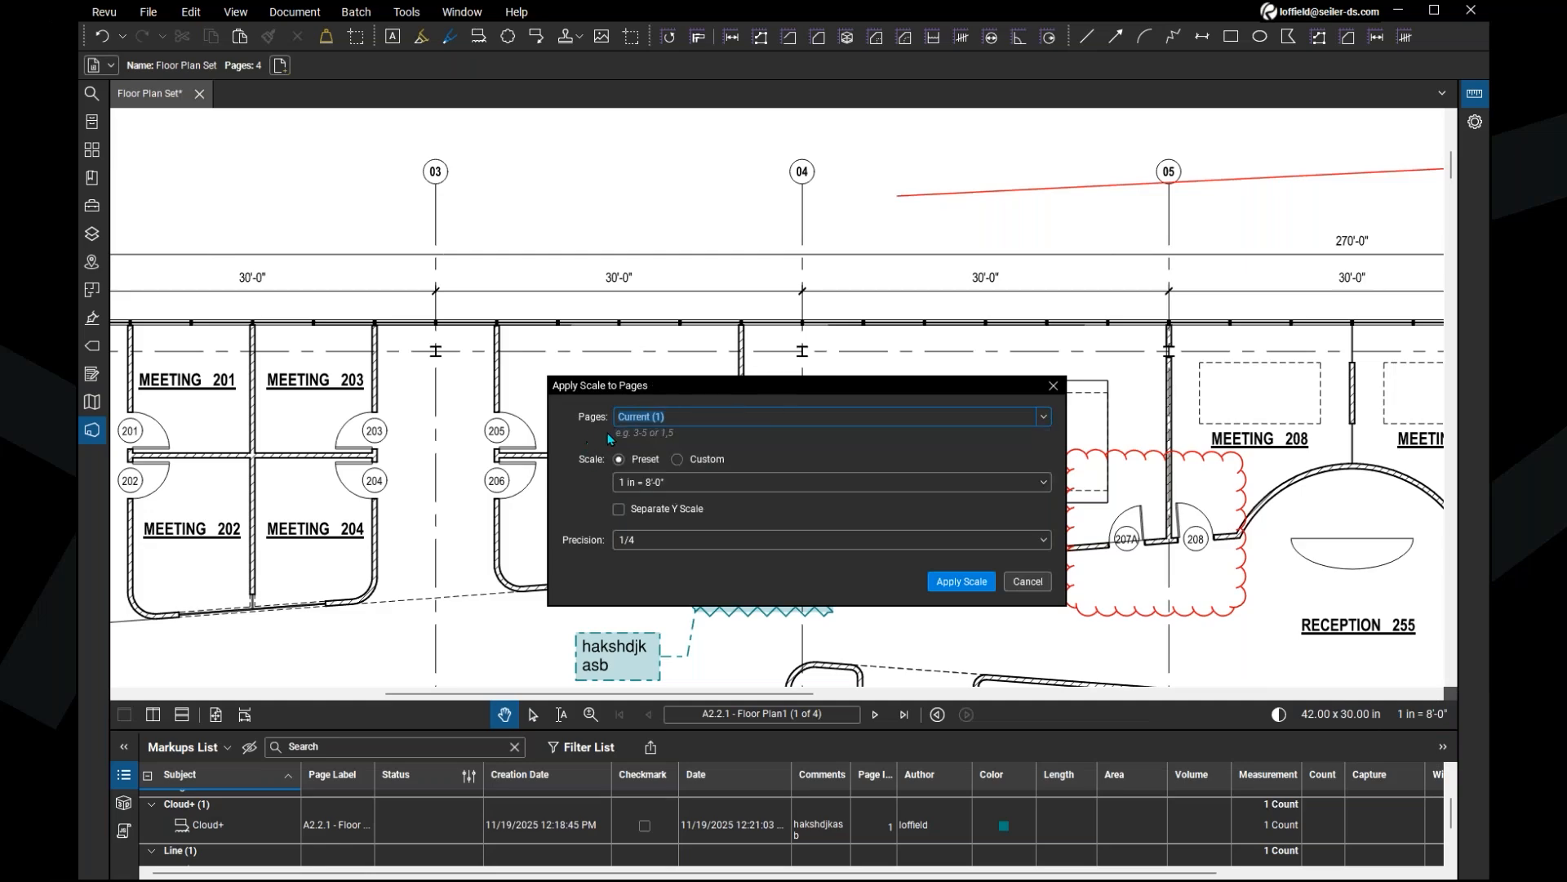
pyautogui.click(1043, 581)
# Step: Examine the title block along the sheet's lower edge for a drawing scale and return to the floor plan
pyautogui.scroll(-2, 1141, 616)
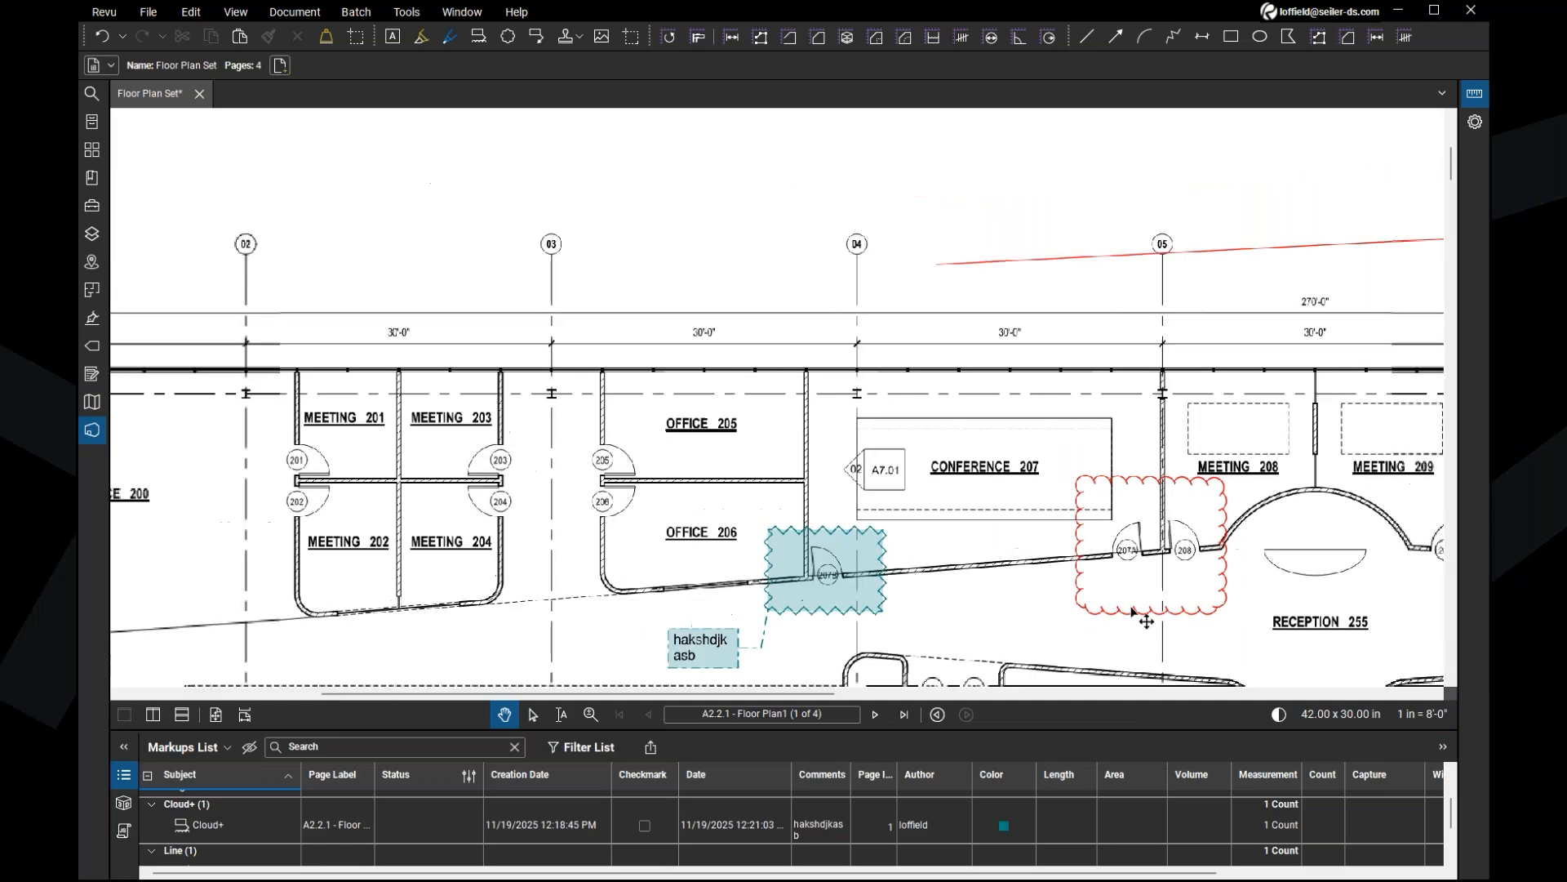
pyautogui.moveTo(1142, 594); pyautogui.dragTo(980, 207)
pyautogui.moveTo(1176, 627); pyautogui.dragTo(853, 184)
pyautogui.moveTo(923, 563); pyautogui.dragTo(840, 189)
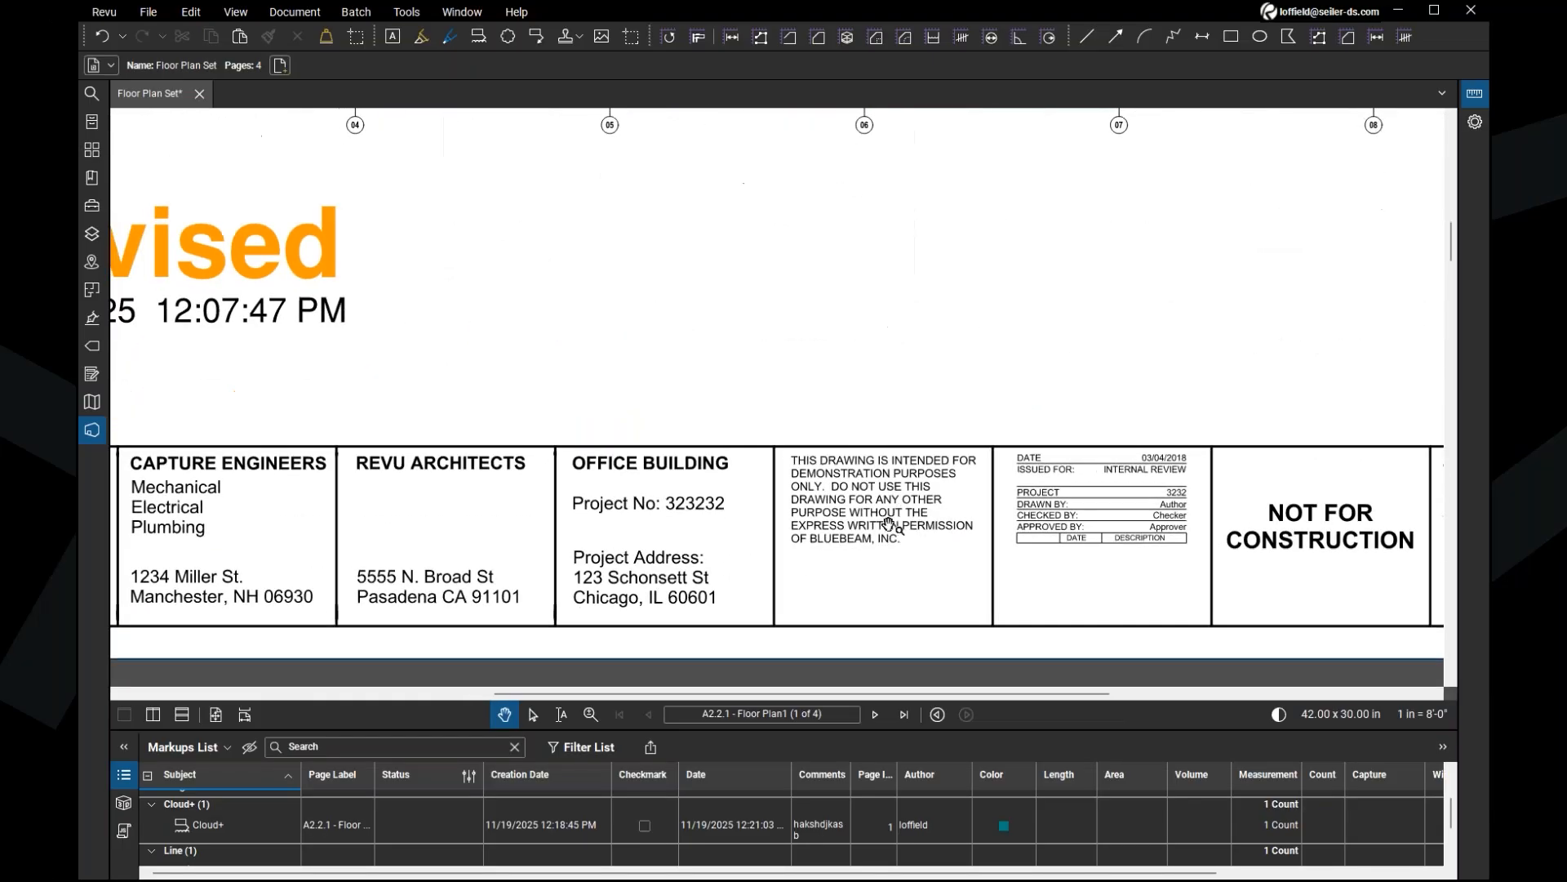
pyautogui.click(884, 532)
pyautogui.moveTo(1144, 530); pyautogui.dragTo(880, 547)
pyautogui.moveTo(1258, 538); pyautogui.dragTo(882, 536)
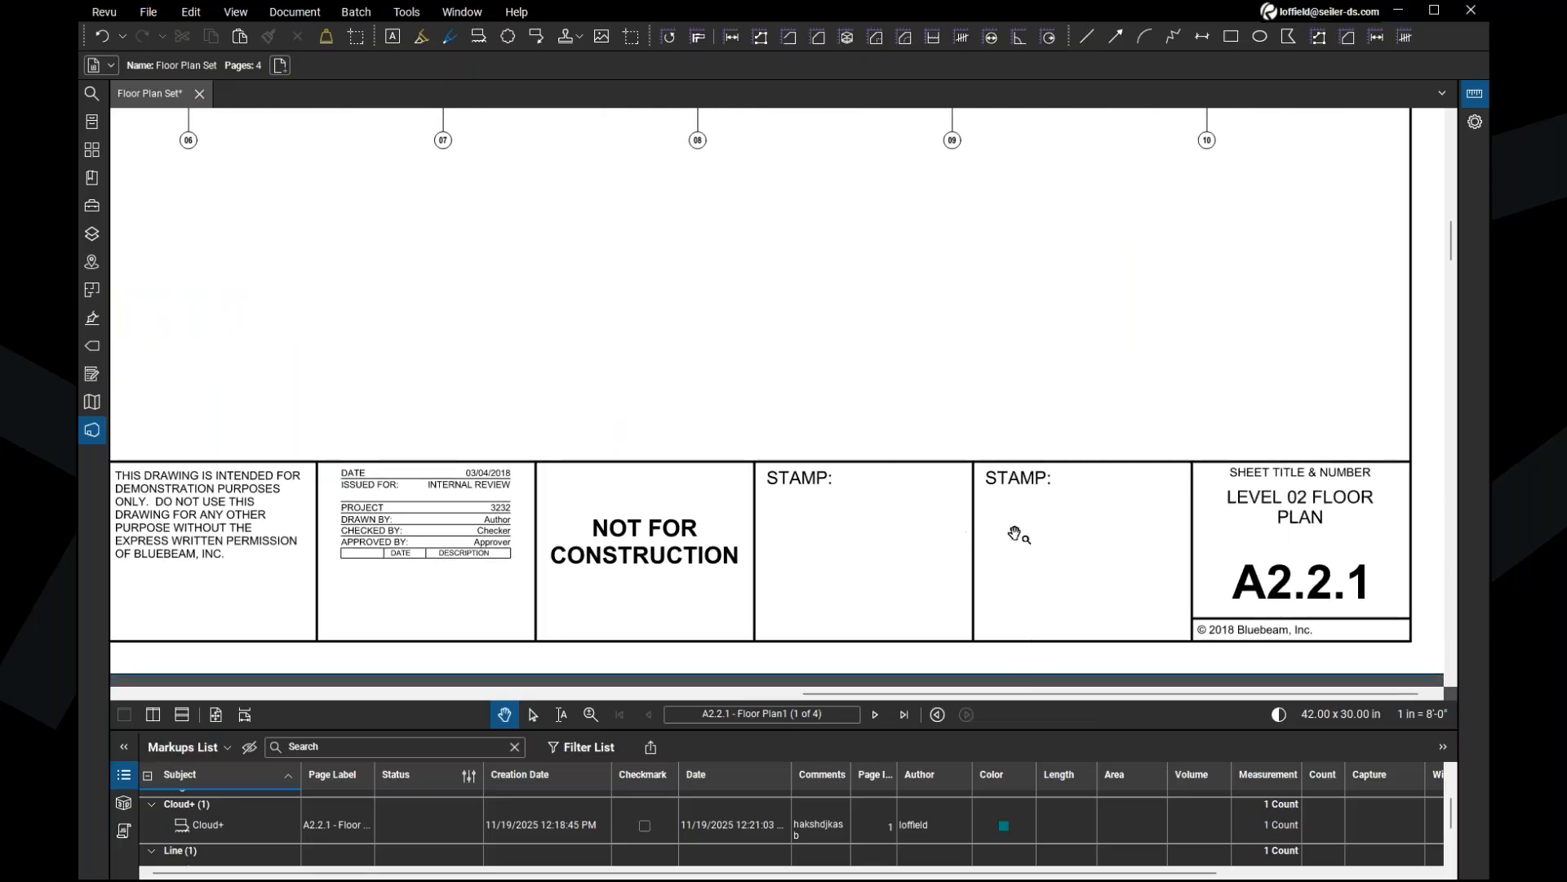
pyautogui.moveTo(1010, 531); pyautogui.dragTo(1346, 577)
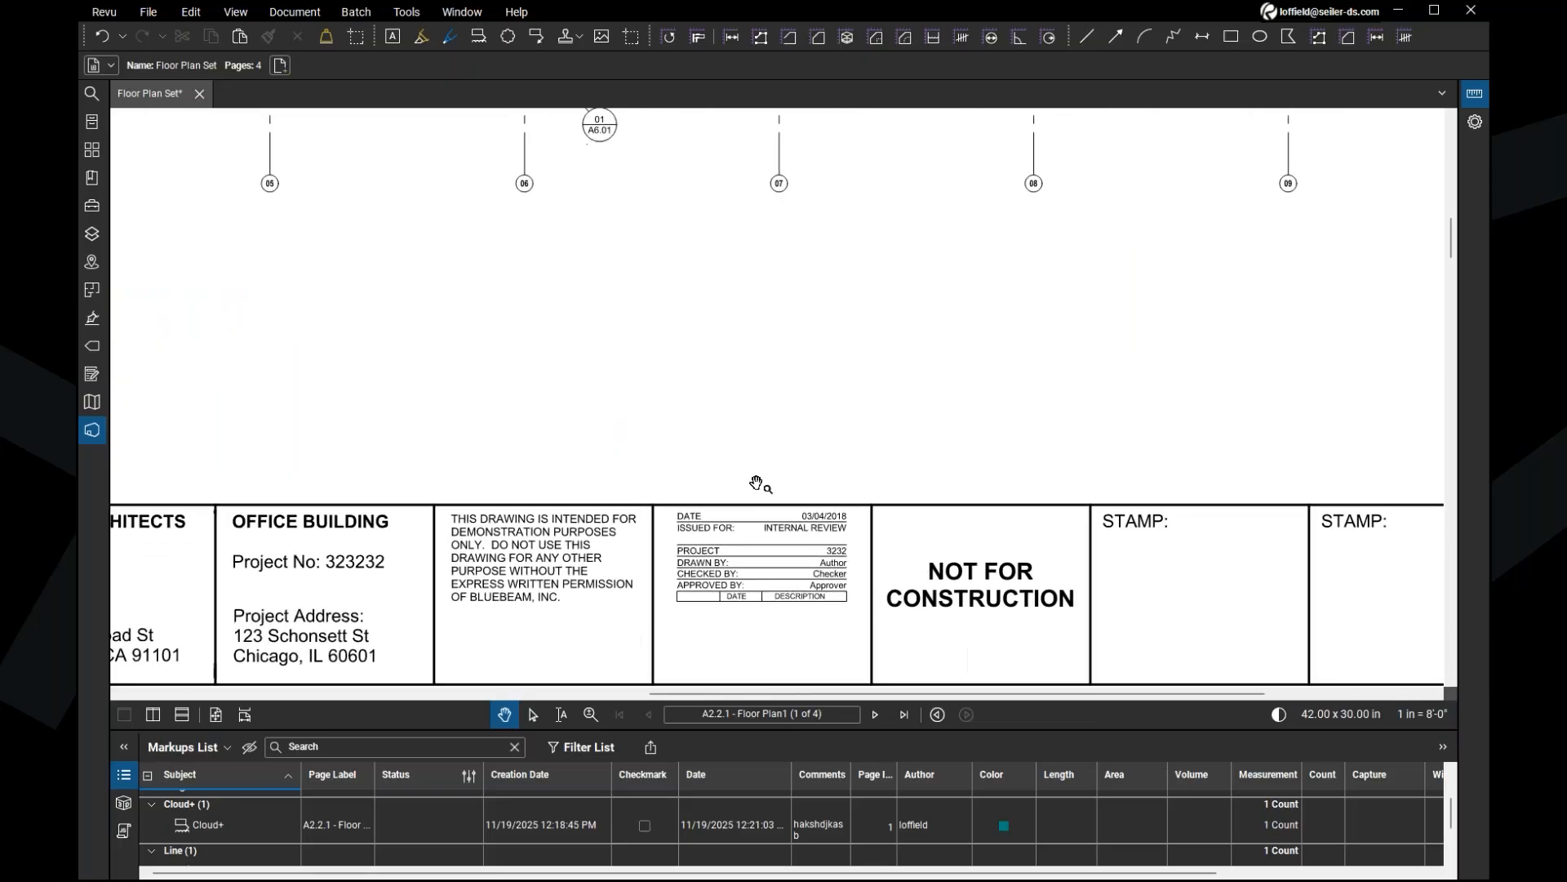
pyautogui.moveTo(648, 583); pyautogui.dragTo(1068, 555)
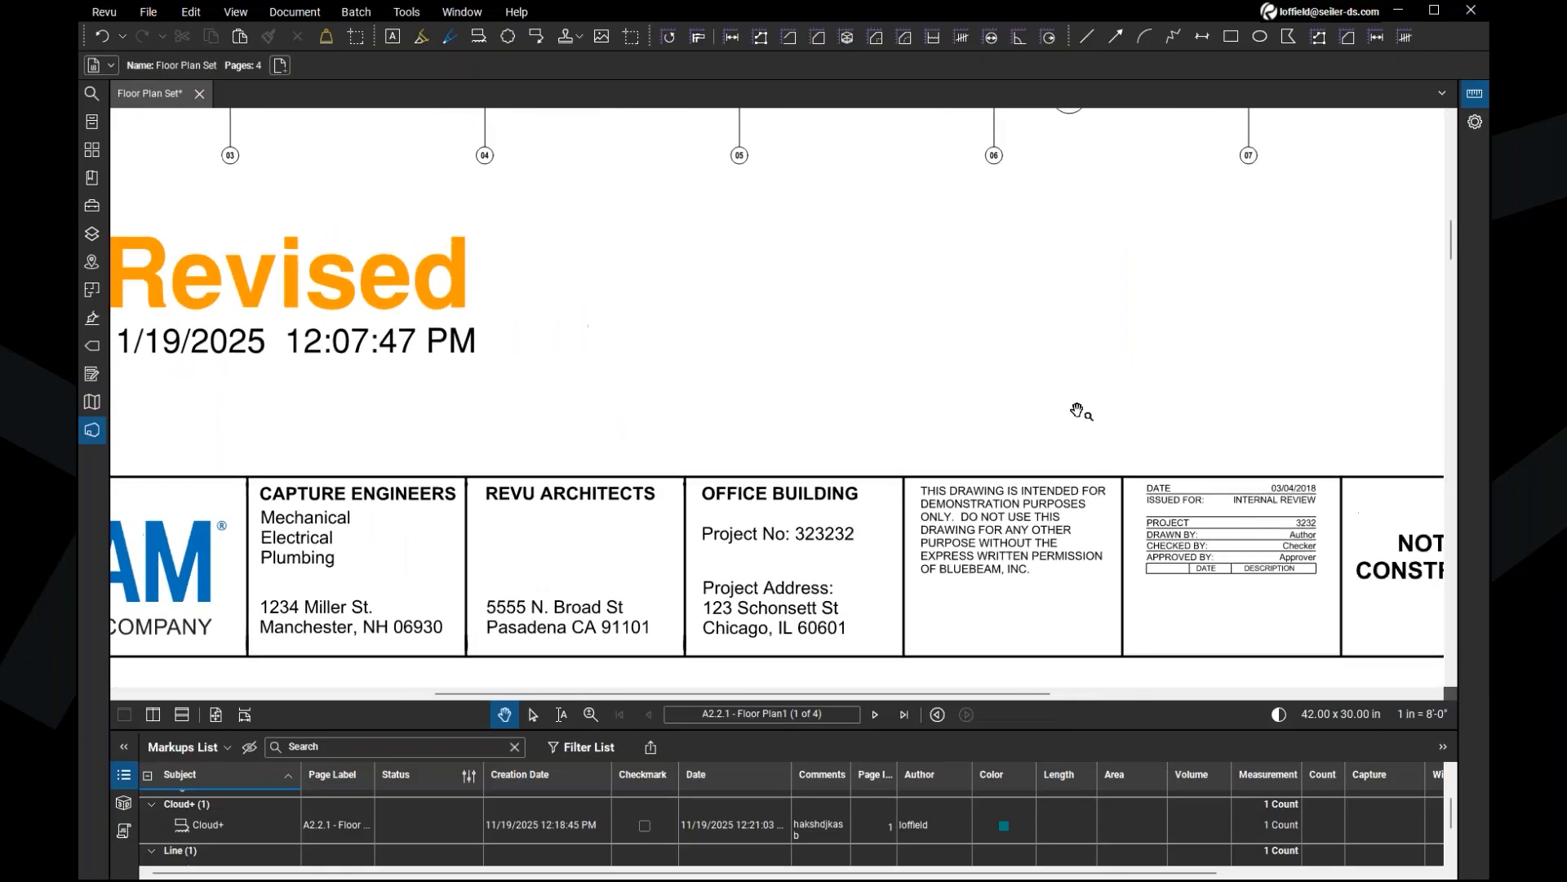
pyautogui.moveTo(1079, 402); pyautogui.dragTo(975, 755)
pyautogui.moveTo(1096, 548); pyautogui.dragTo(1066, 746)
pyautogui.moveTo(1079, 303); pyautogui.dragTo(874, 819)
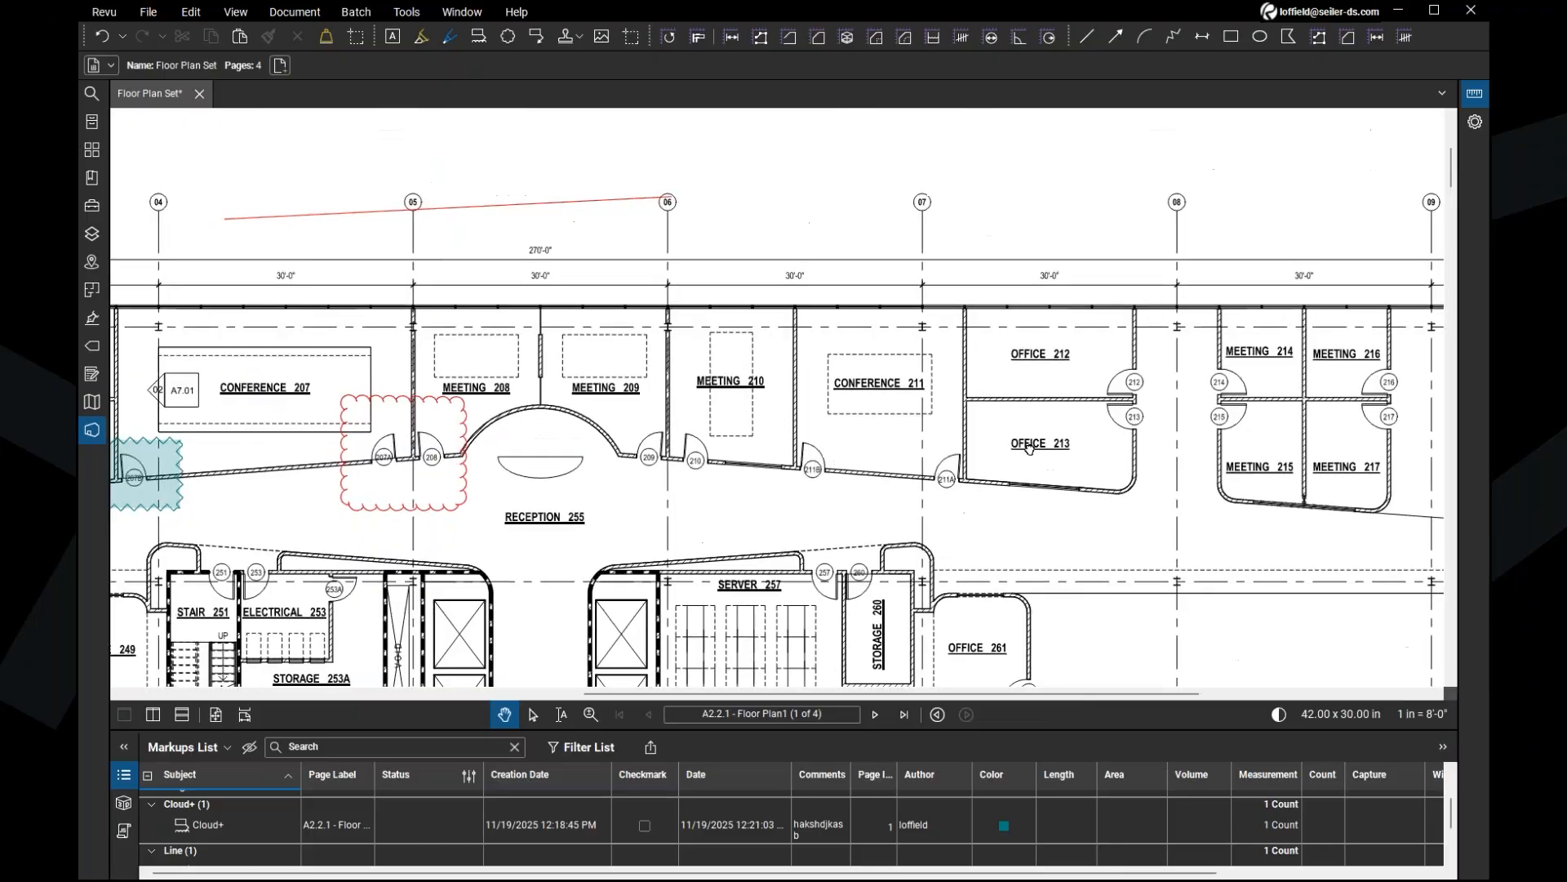
pyautogui.scroll(3, 1012, 527)
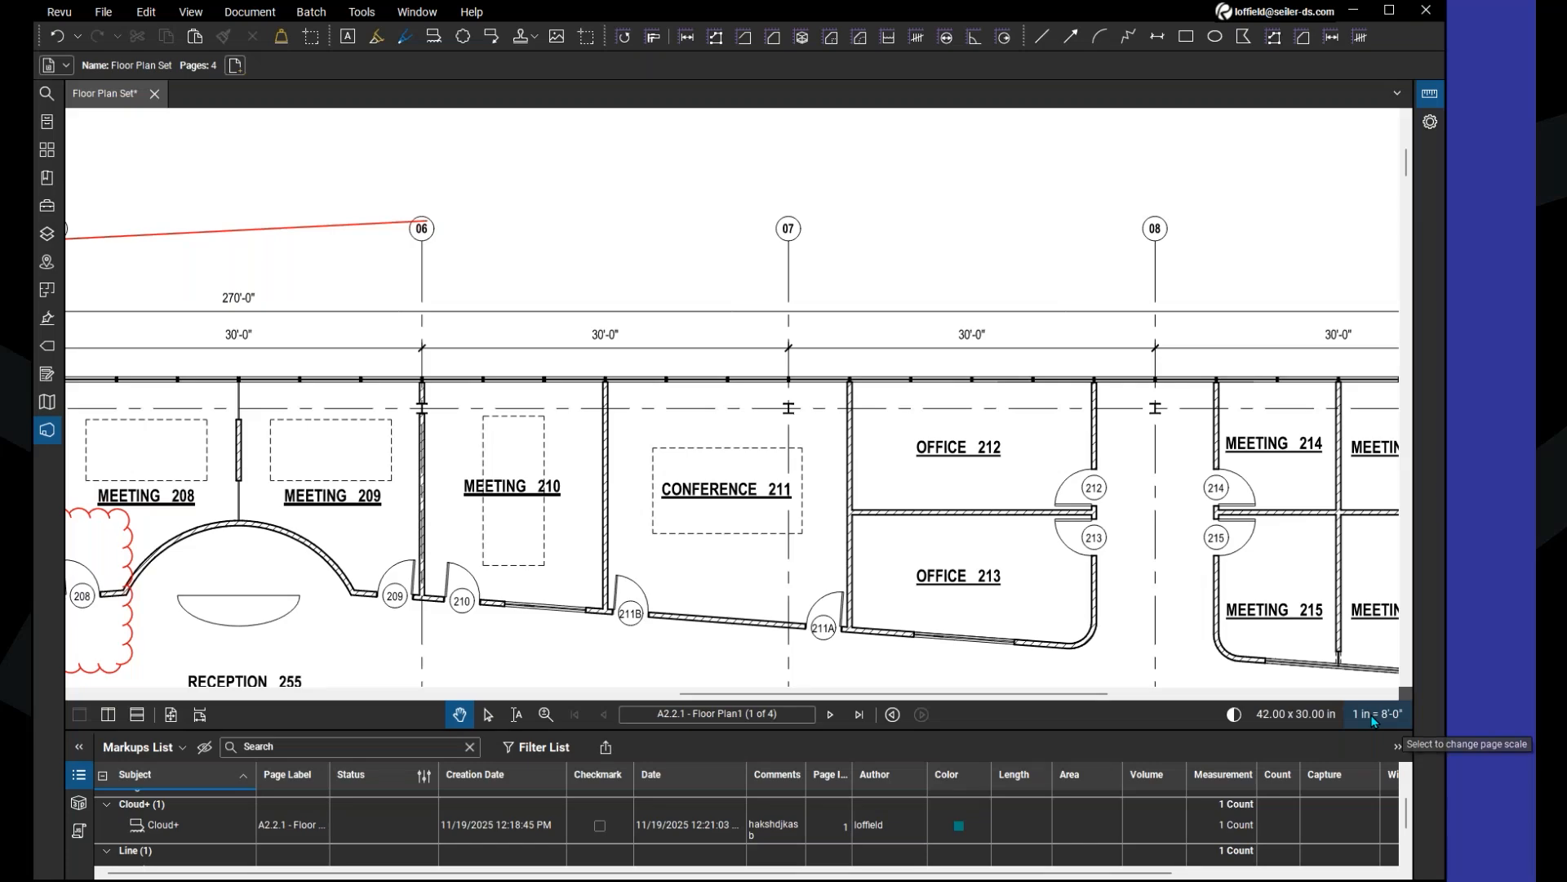
# Step: Choose a custom scale for the current page and start calibrating it from a known dimension
pyautogui.click(1374, 718)
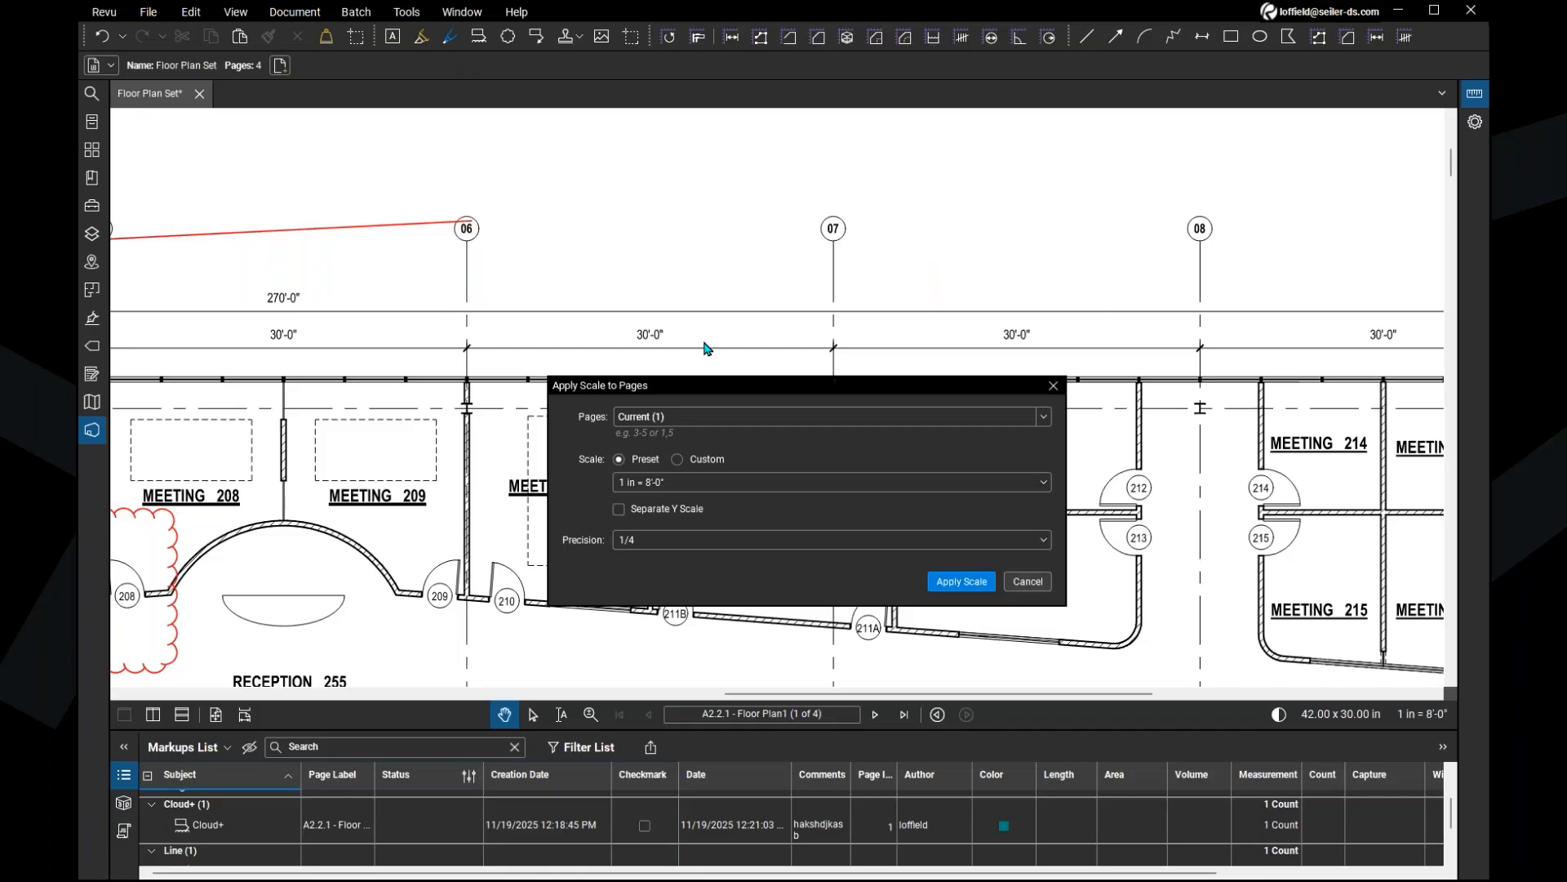
pyautogui.click(679, 459)
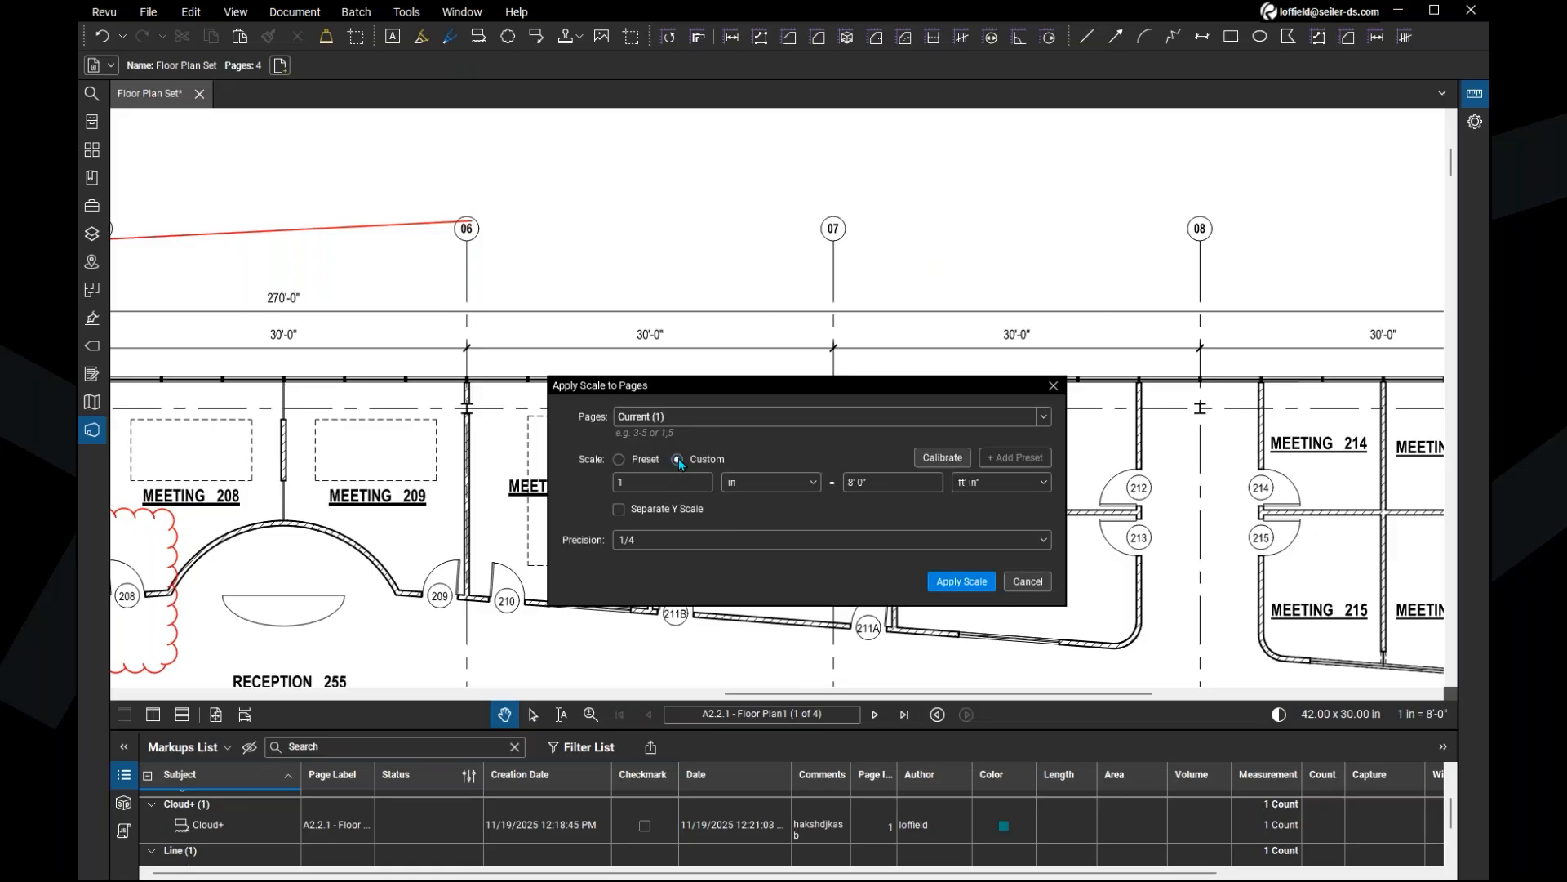
pyautogui.click(934, 460)
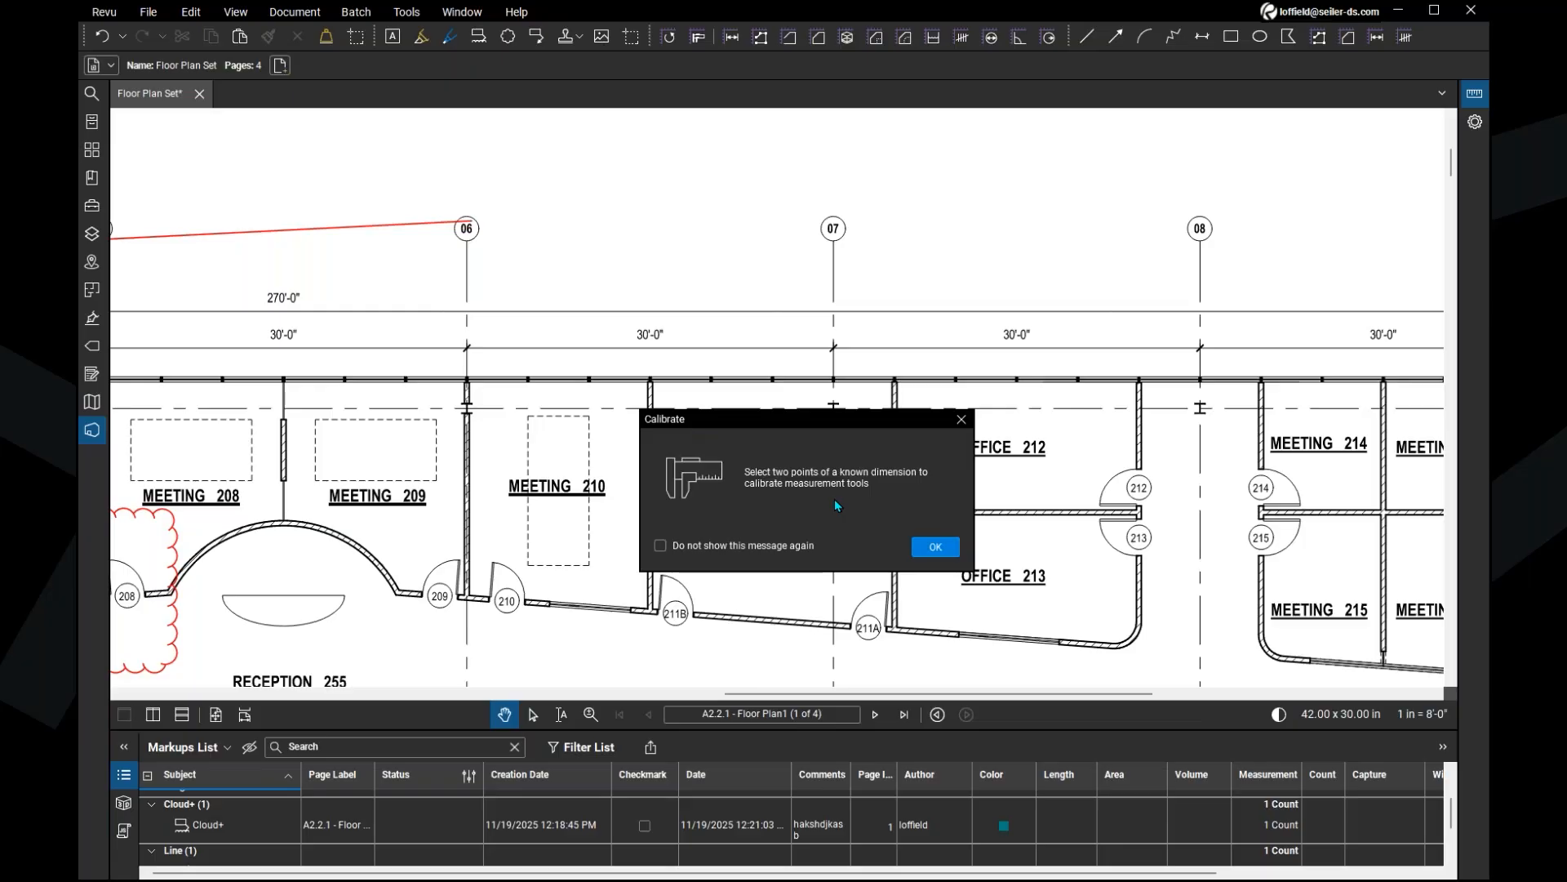
pyautogui.click(936, 546)
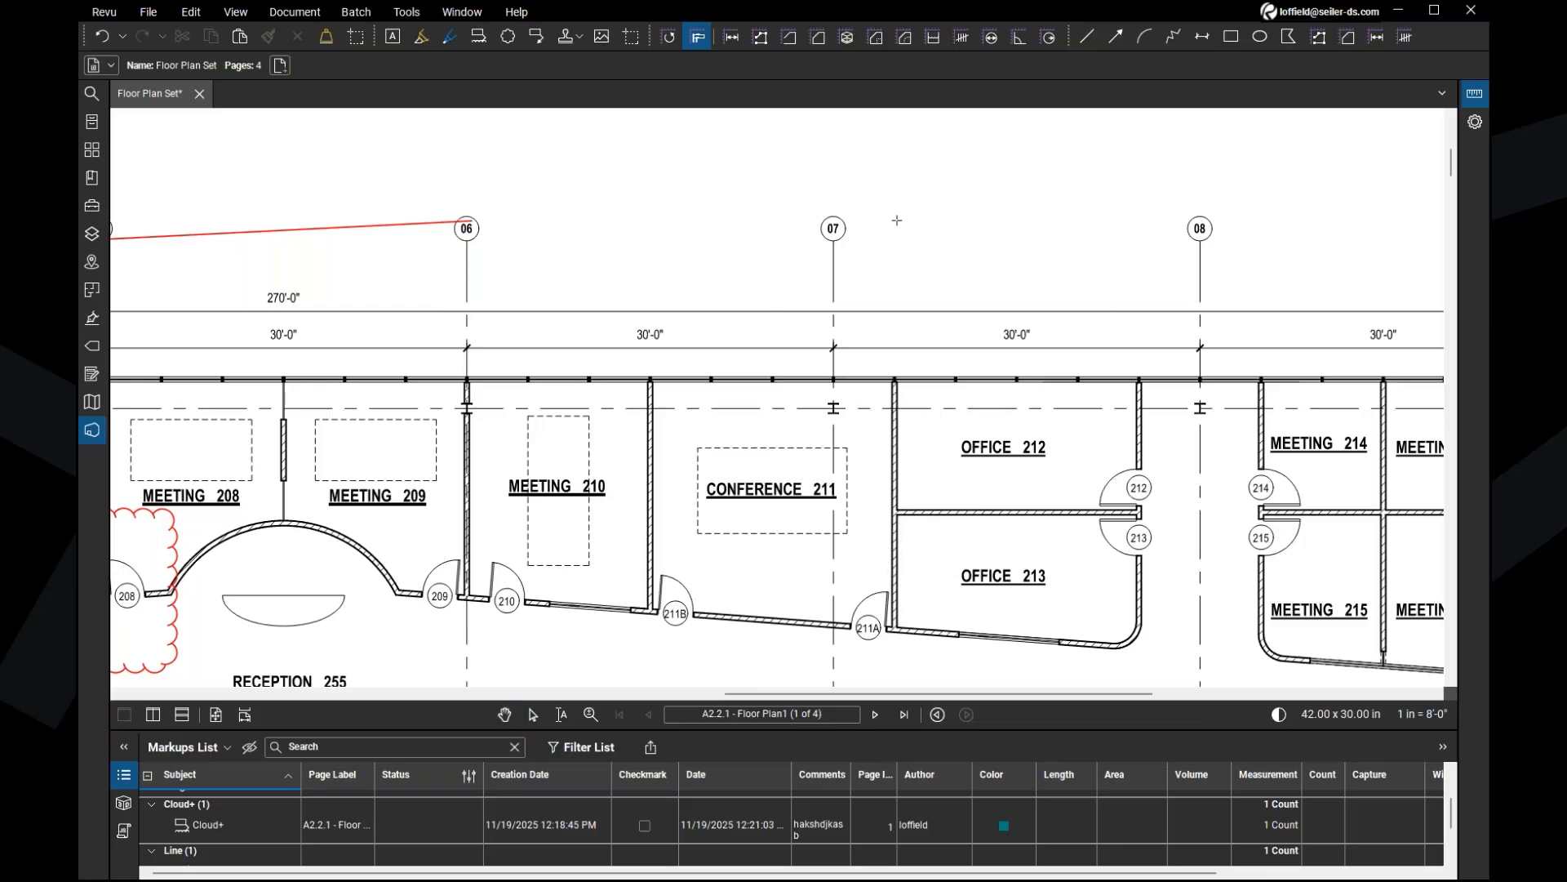
# Step: Pick grid lines 07 and 08, above the dimension string, as the two calibration points
pyautogui.click(904, 241)
pyautogui.click(1020, 342)
pyautogui.click(1019, 342)
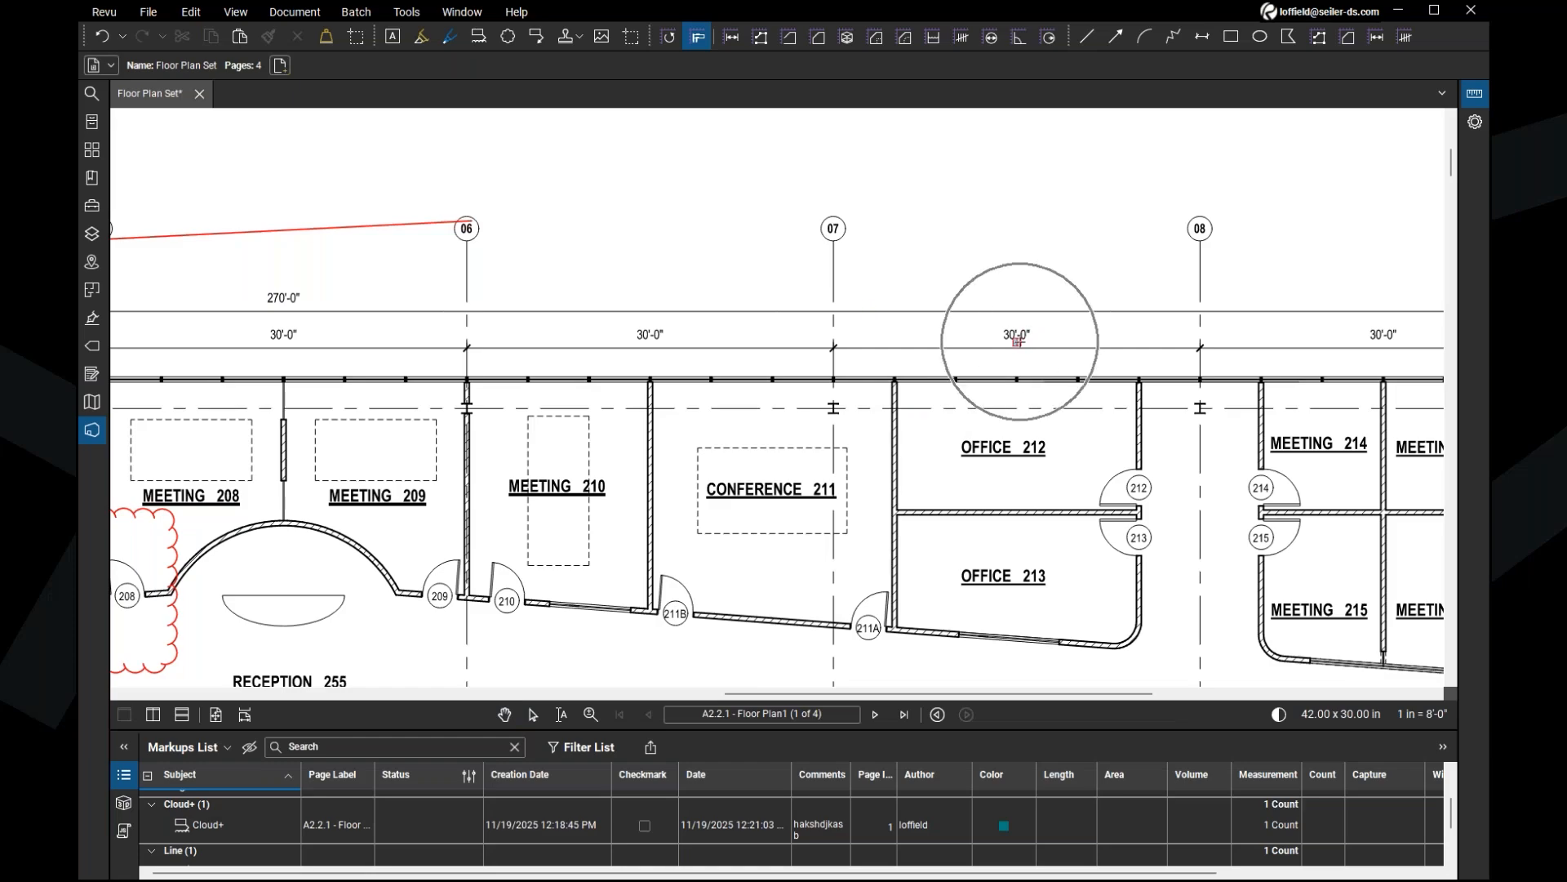
pyautogui.click(1019, 341)
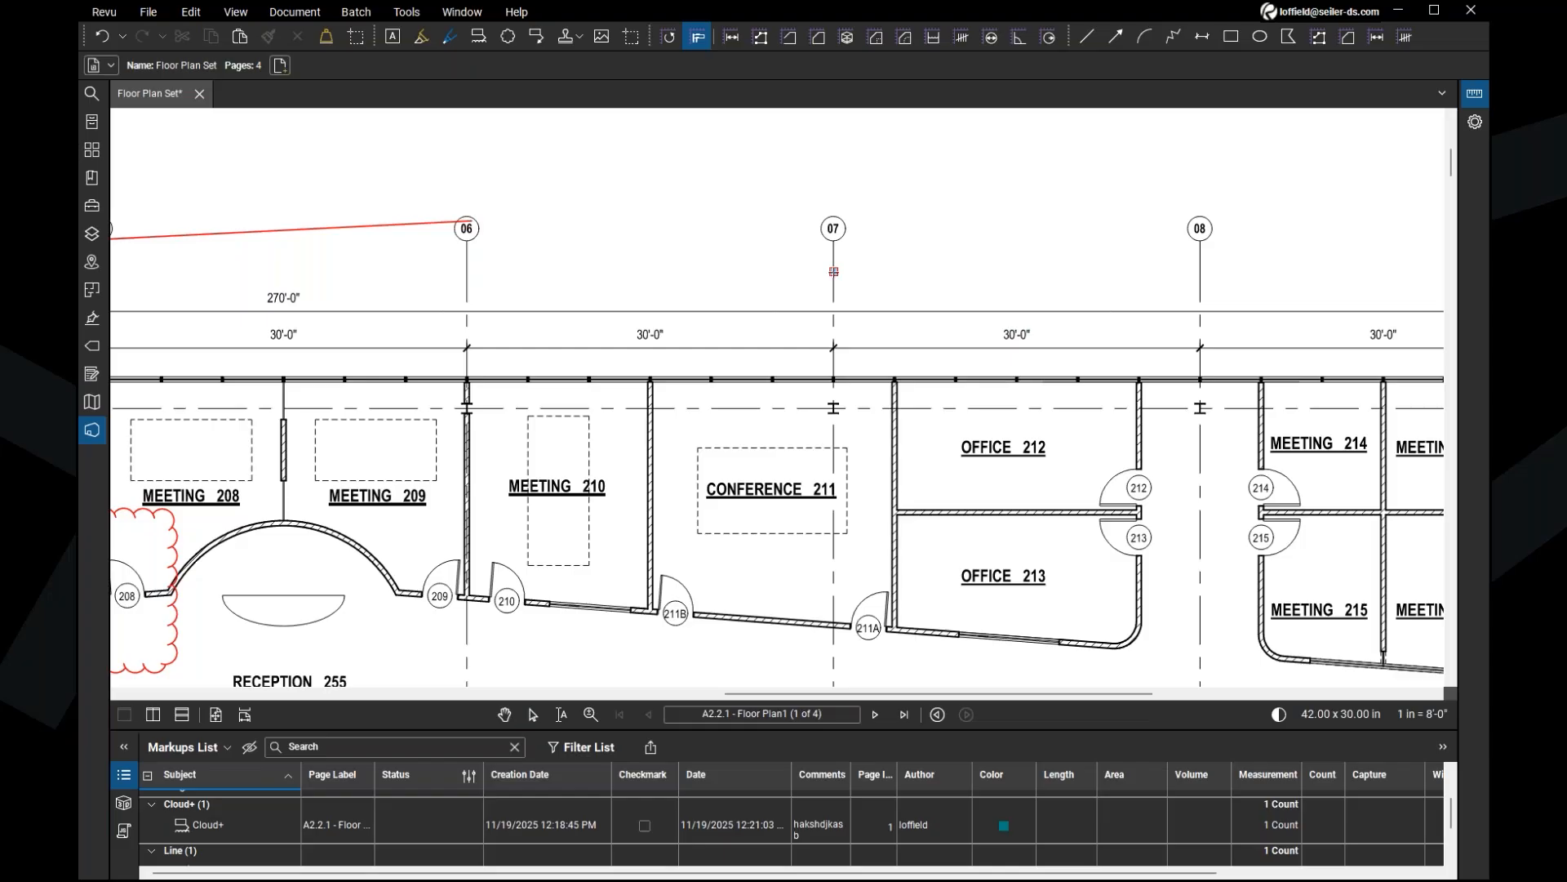
pyautogui.click(834, 272)
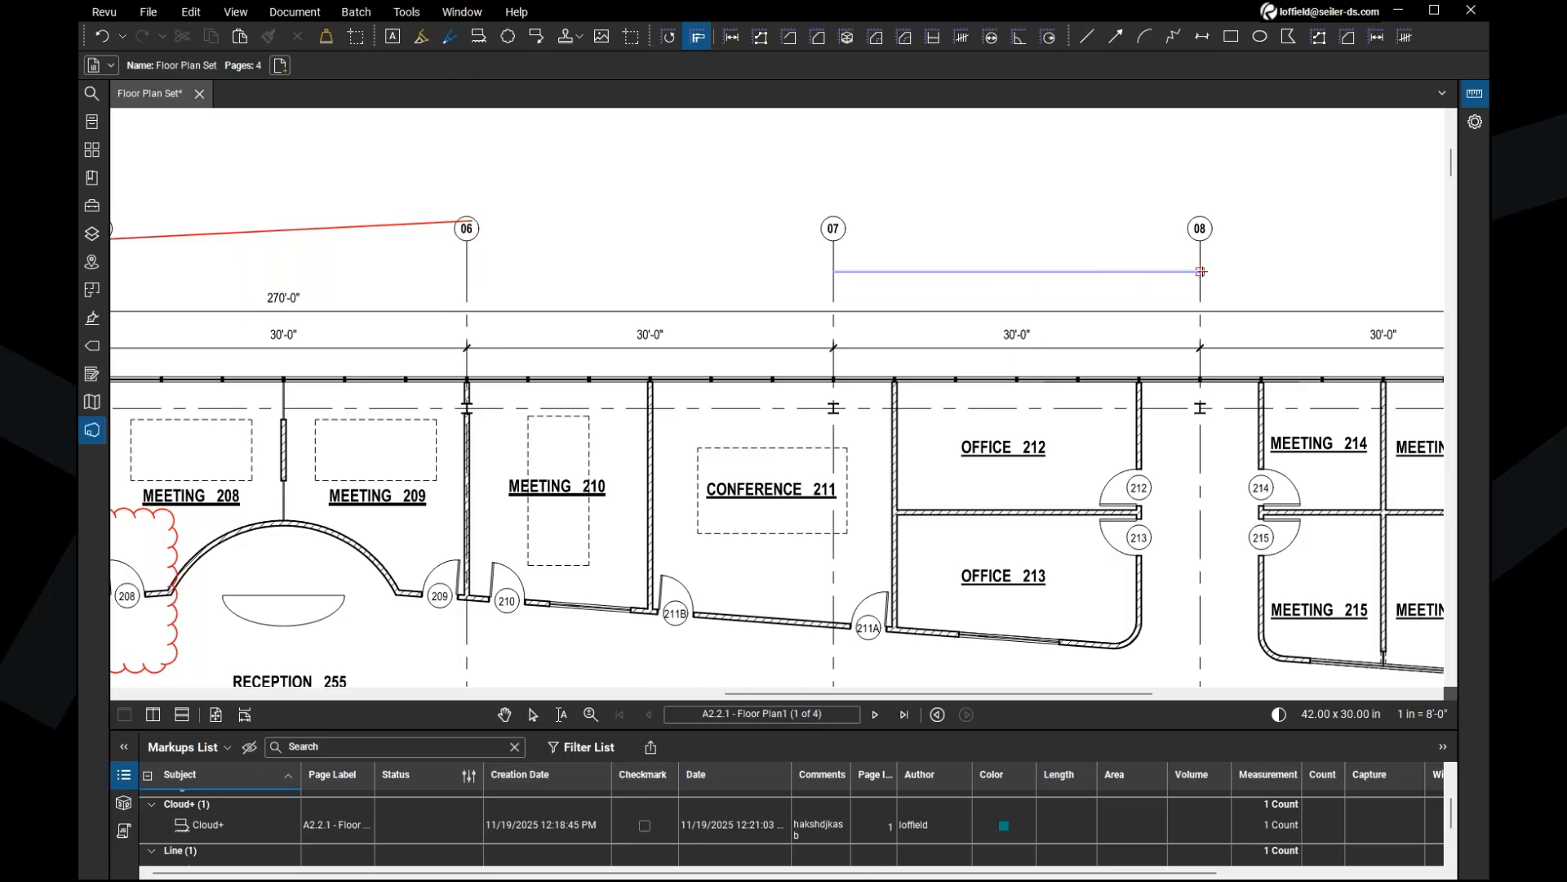
pyautogui.click(1201, 271)
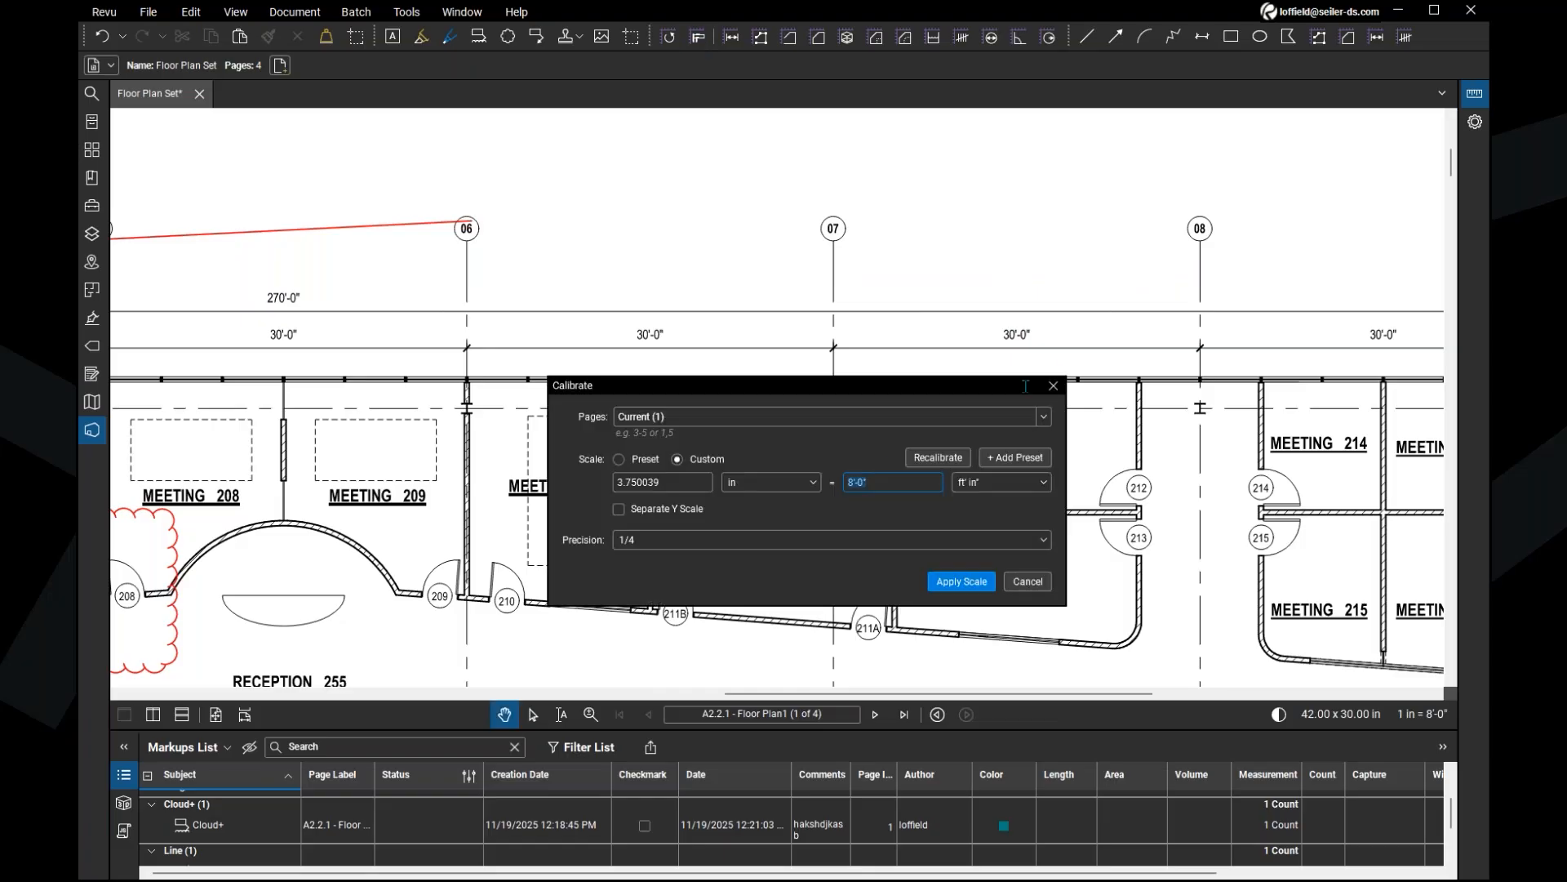
# Step: Set the calibrated distance to 30' and apply the scale to the current page
pyautogui.click(1014, 339)
pyautogui.write('30')
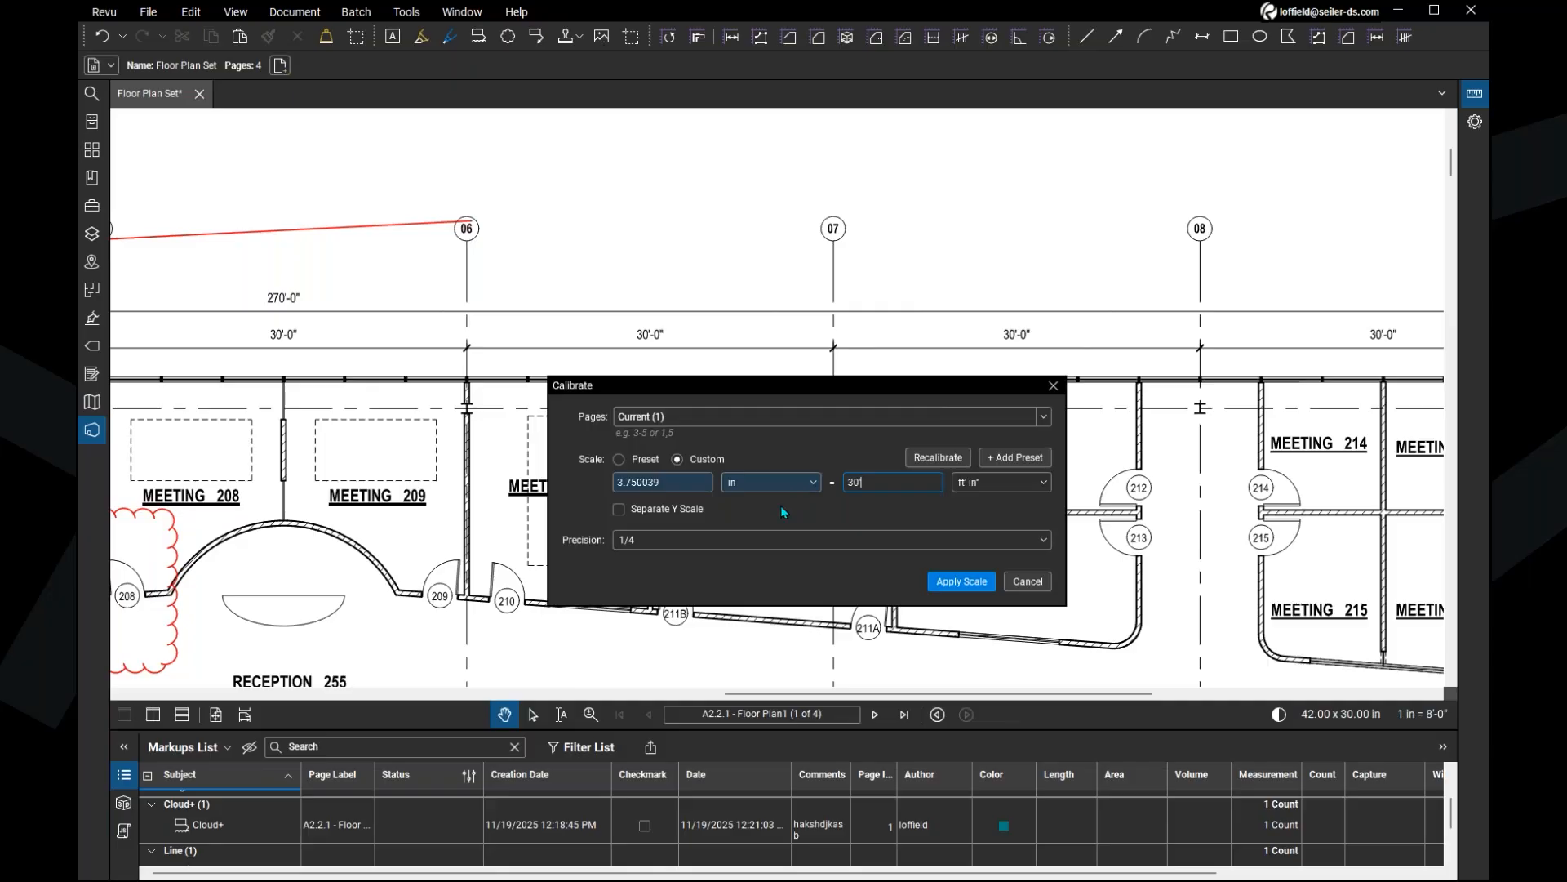
pyautogui.click(969, 585)
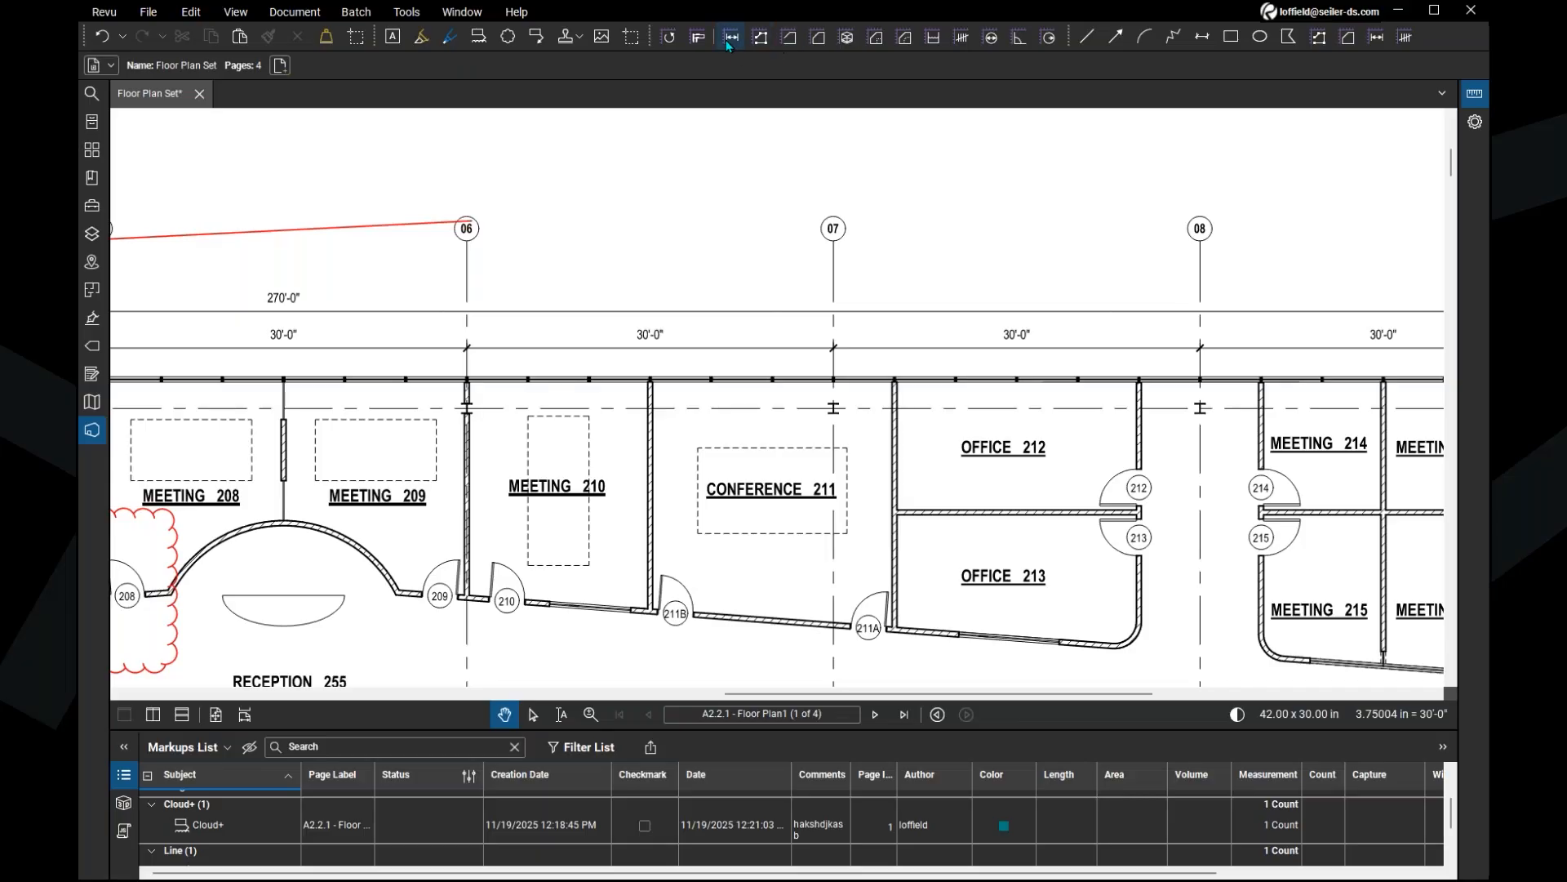
# Step: Add a length measurement between grid lines 07 and 08 above the dimension string and leave the Length tool
pyautogui.click(731, 39)
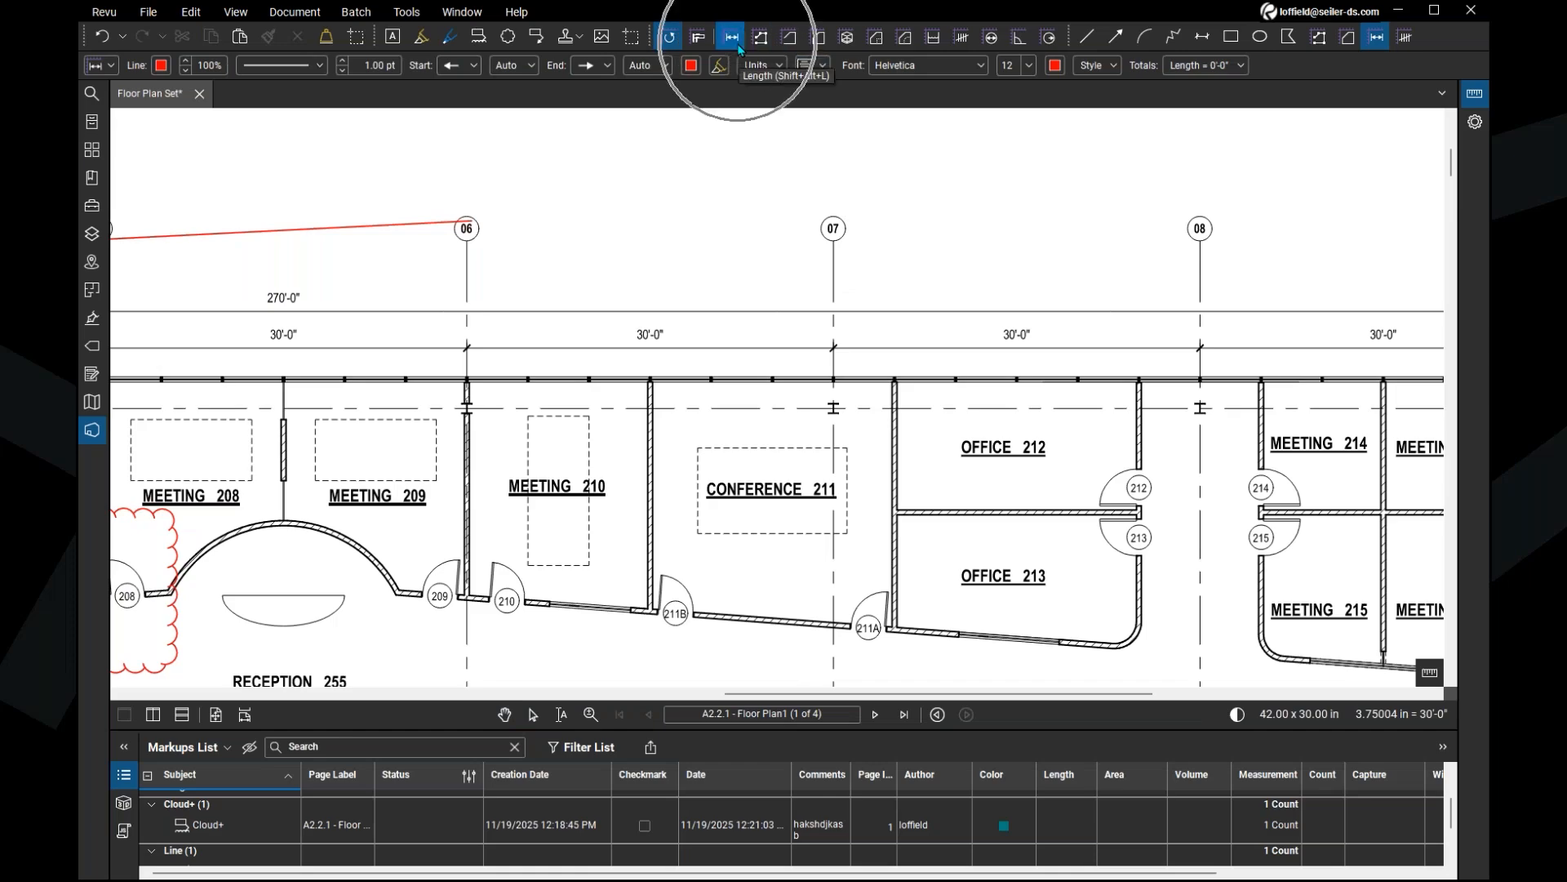
pyautogui.click(834, 270)
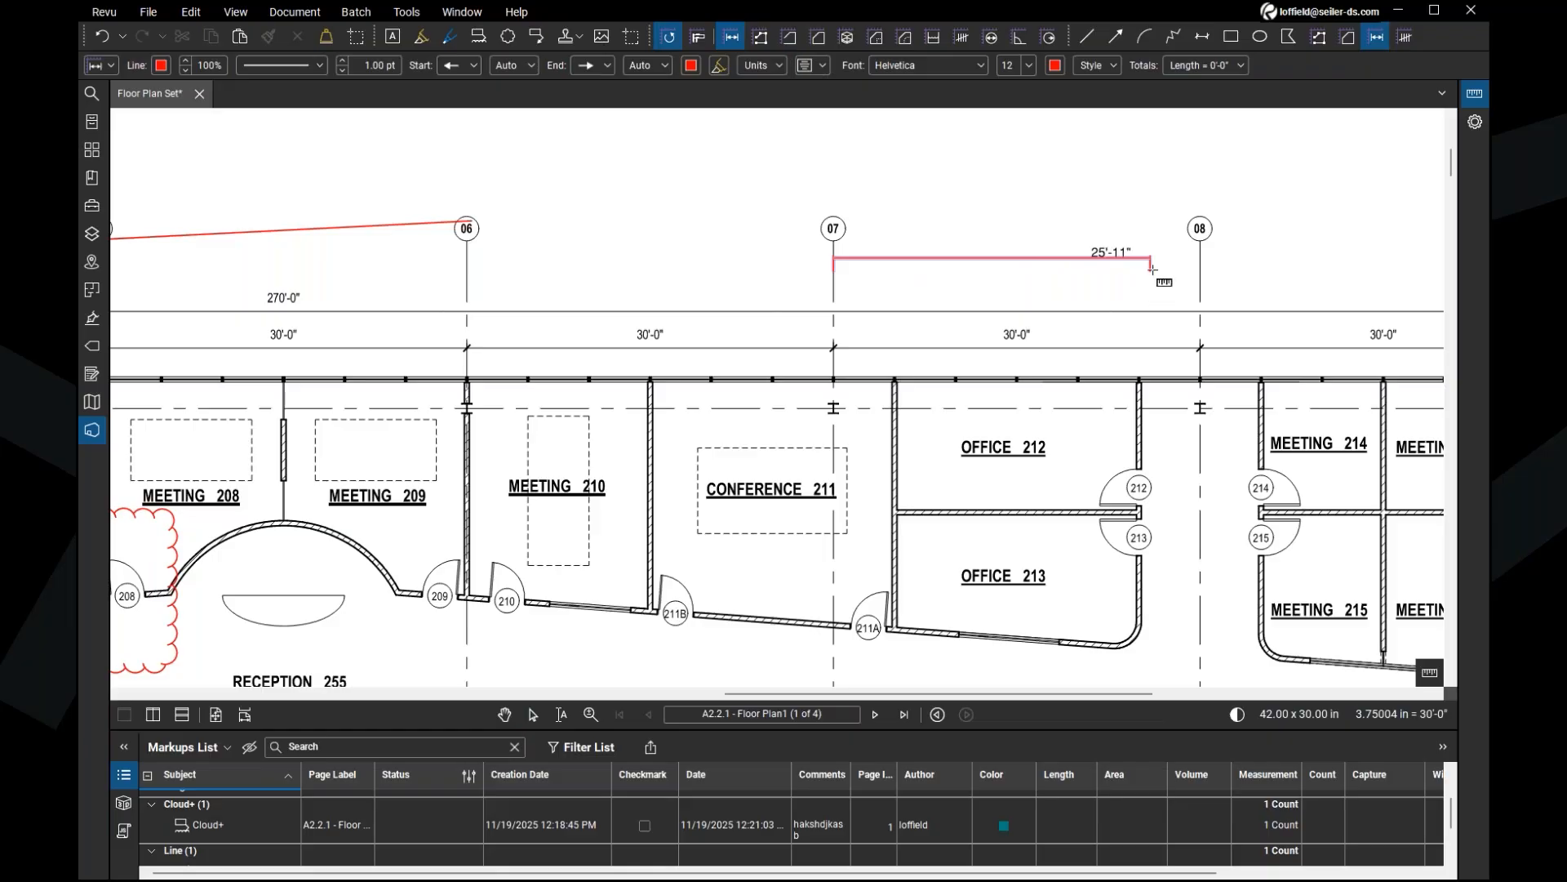
pyautogui.click(1199, 260)
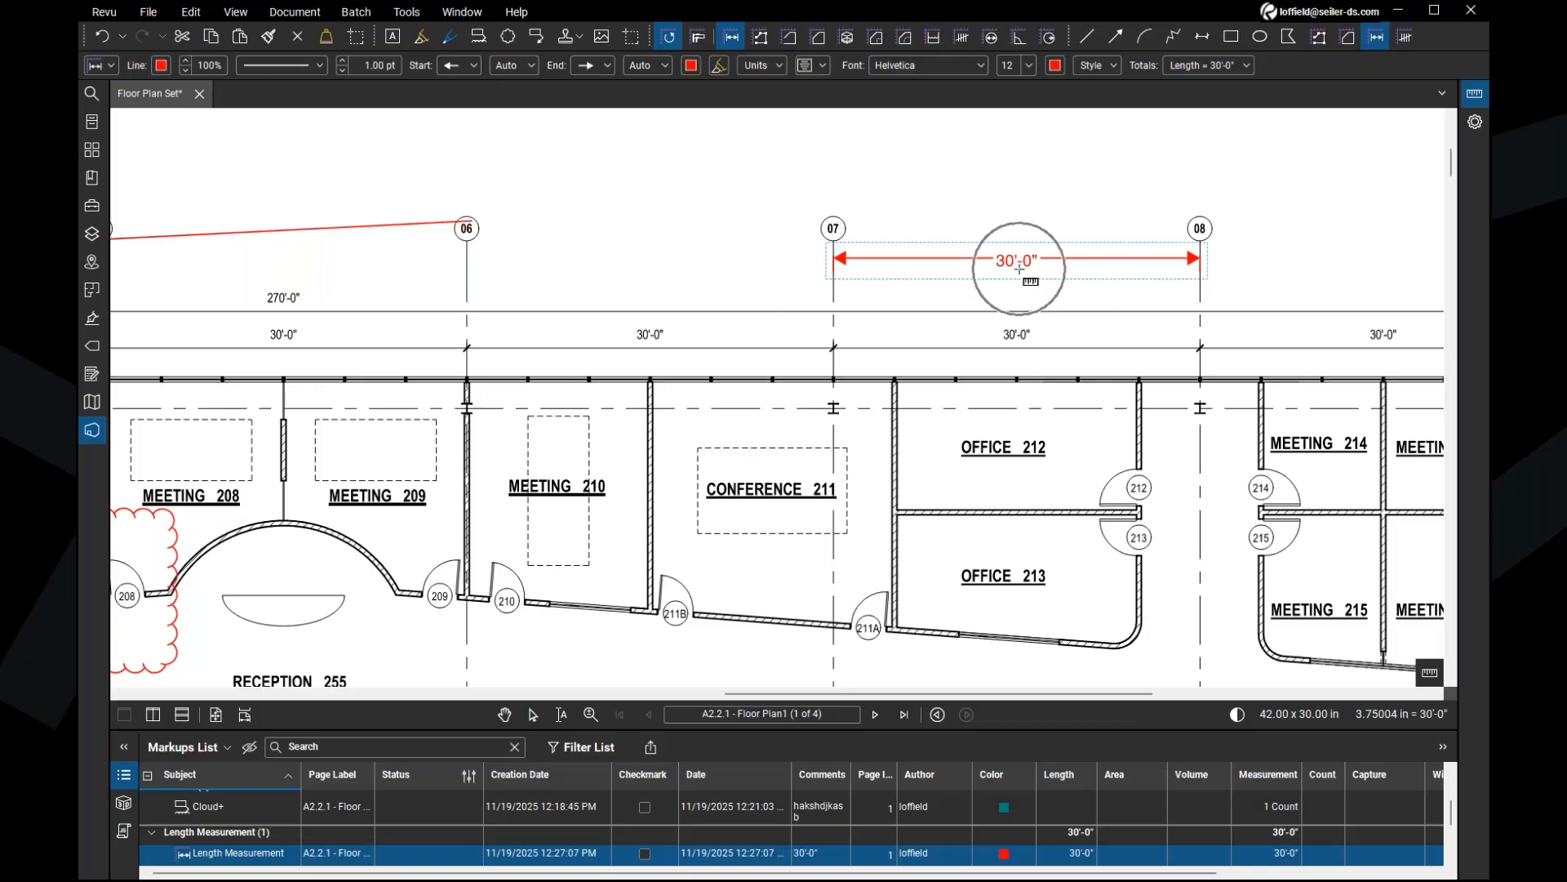
pyautogui.press('Escape')
pyautogui.press('Escape')
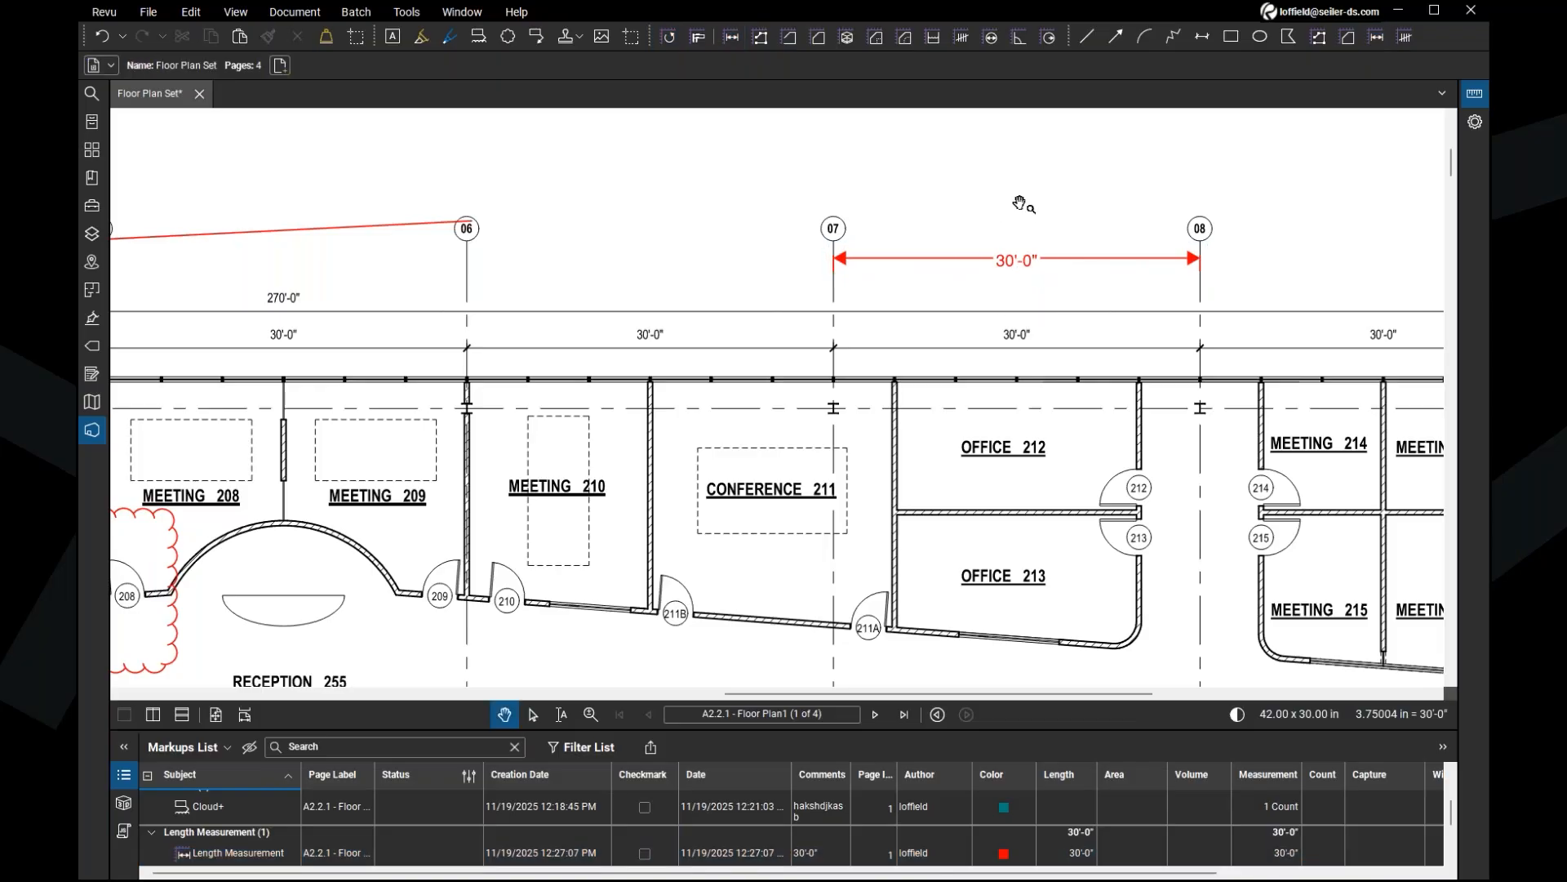
pyautogui.click(1022, 307)
# Step: Examine the door 211A opening and the adjoining walls of Conference 211 up close, then return to the surrounding rooms
pyautogui.moveTo(880, 560); pyautogui.dragTo(855, 397)
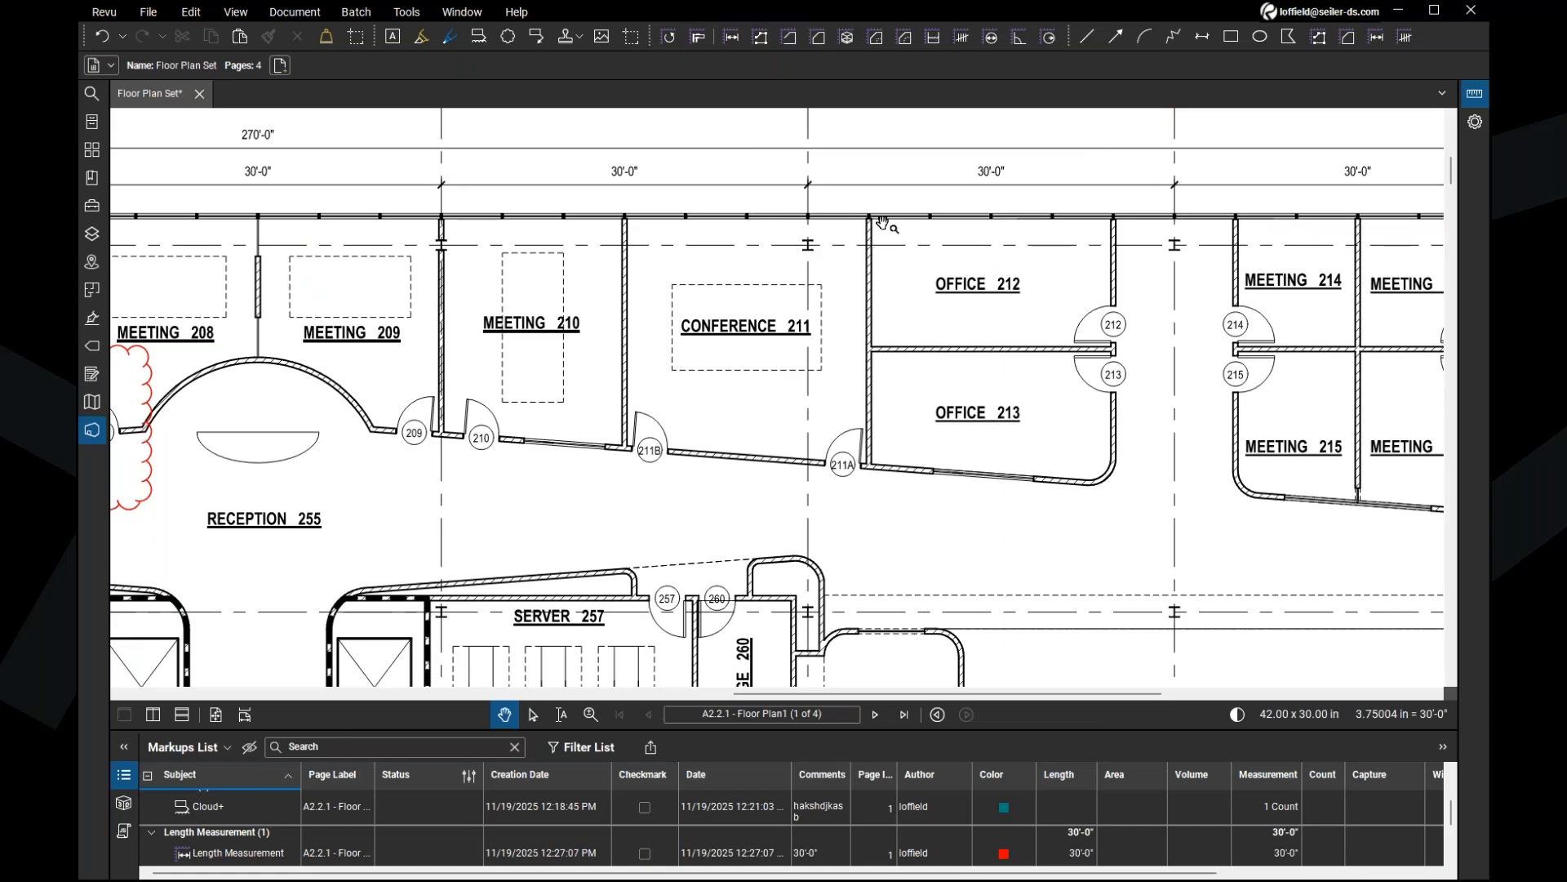
pyautogui.click(998, 194)
pyautogui.scroll(6, 839, 504)
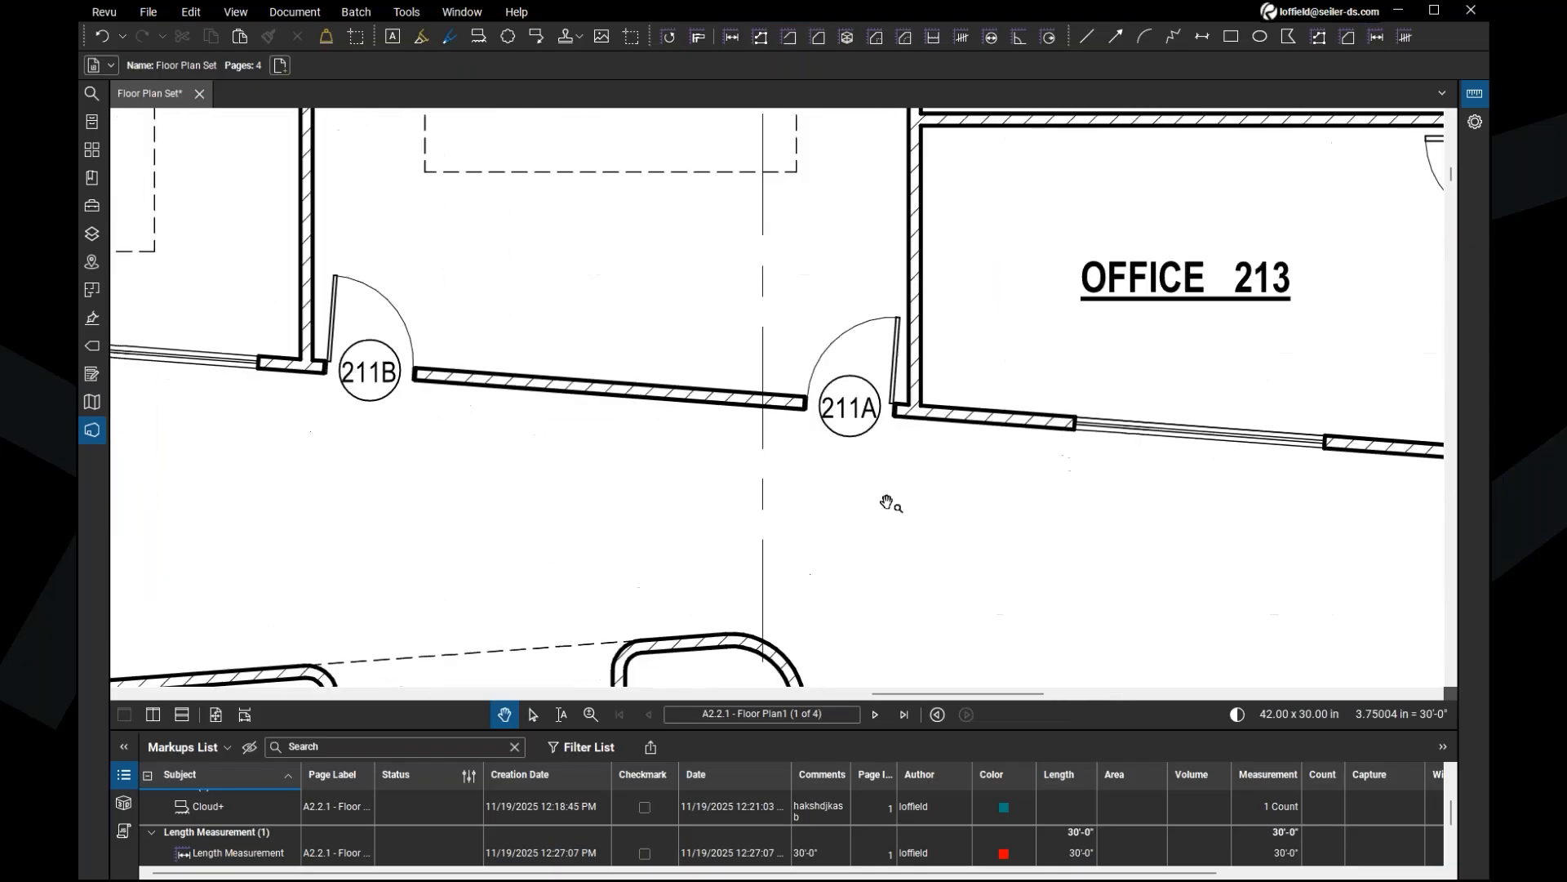
pyautogui.moveTo(887, 511); pyautogui.dragTo(862, 576)
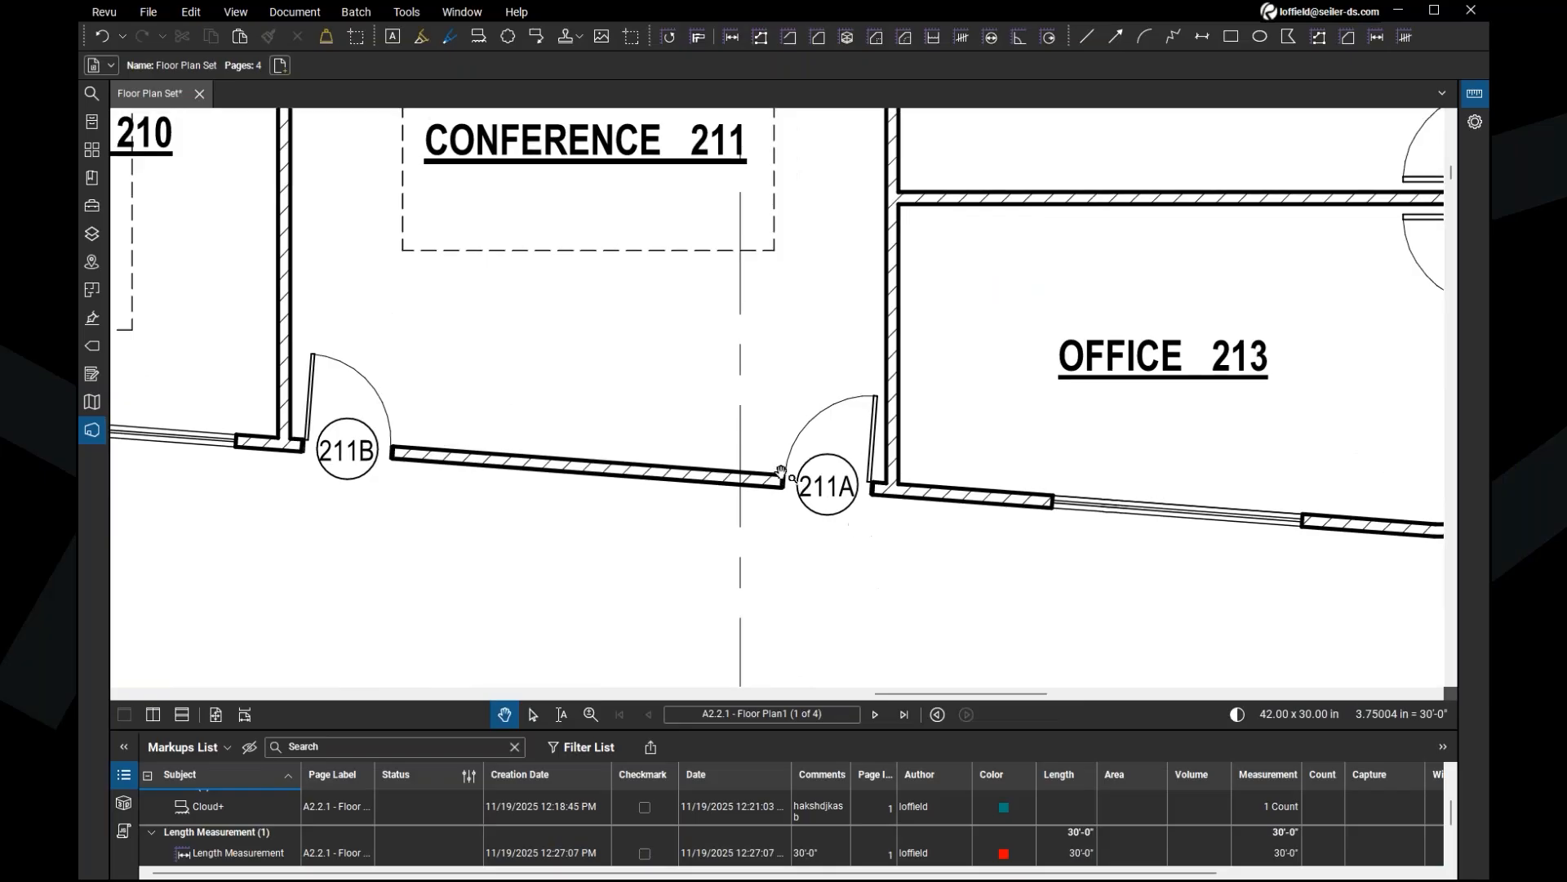
pyautogui.click(811, 480)
pyautogui.click(811, 480)
pyautogui.scroll(-5, 816, 504)
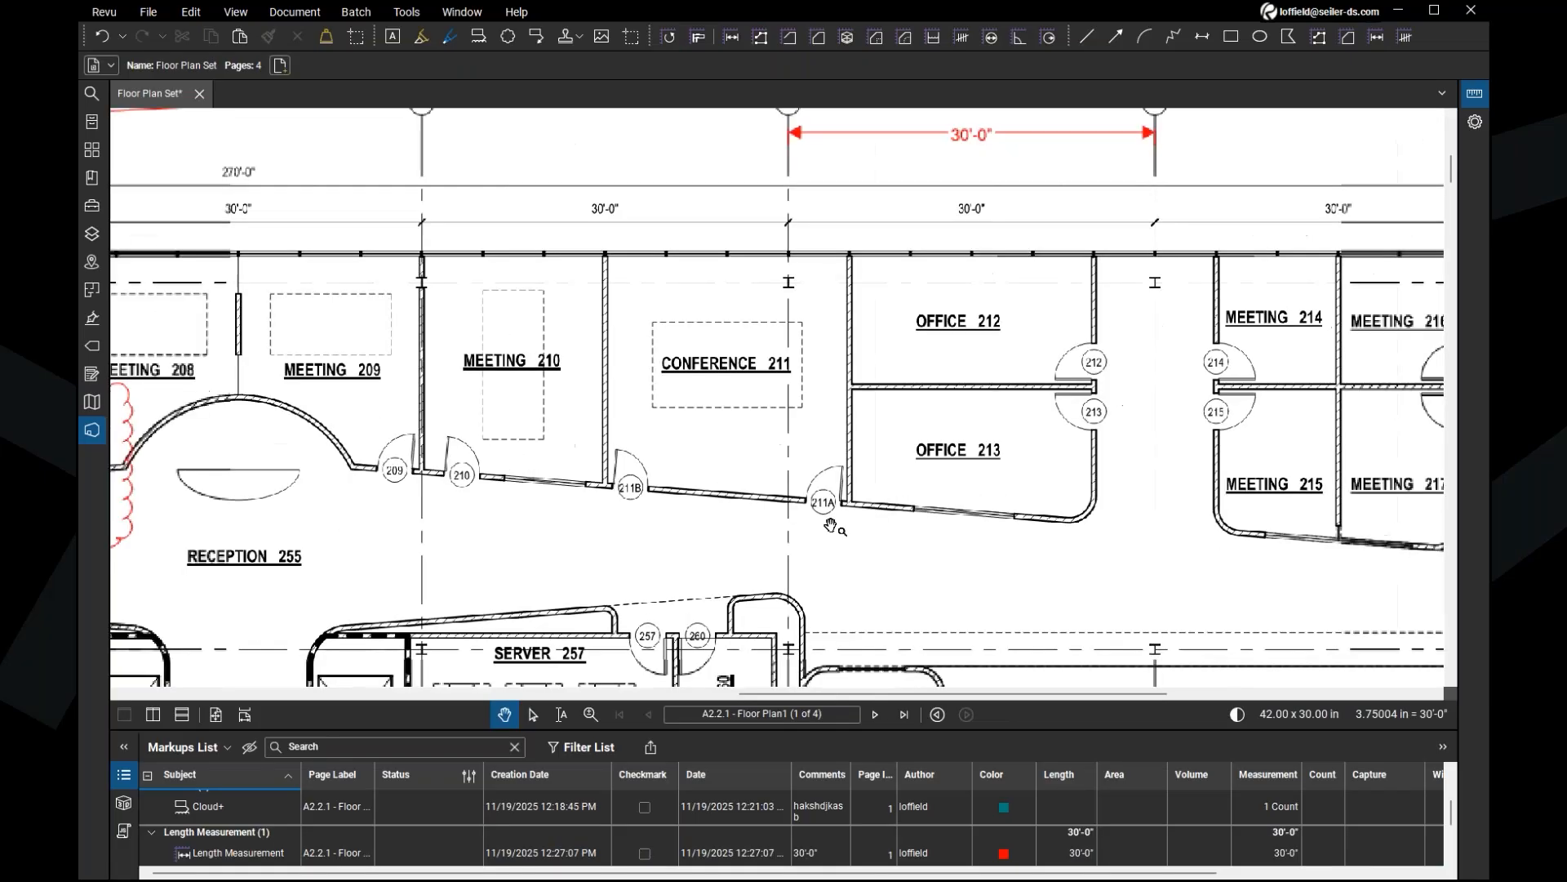
pyautogui.moveTo(840, 490); pyautogui.dragTo(833, 446)
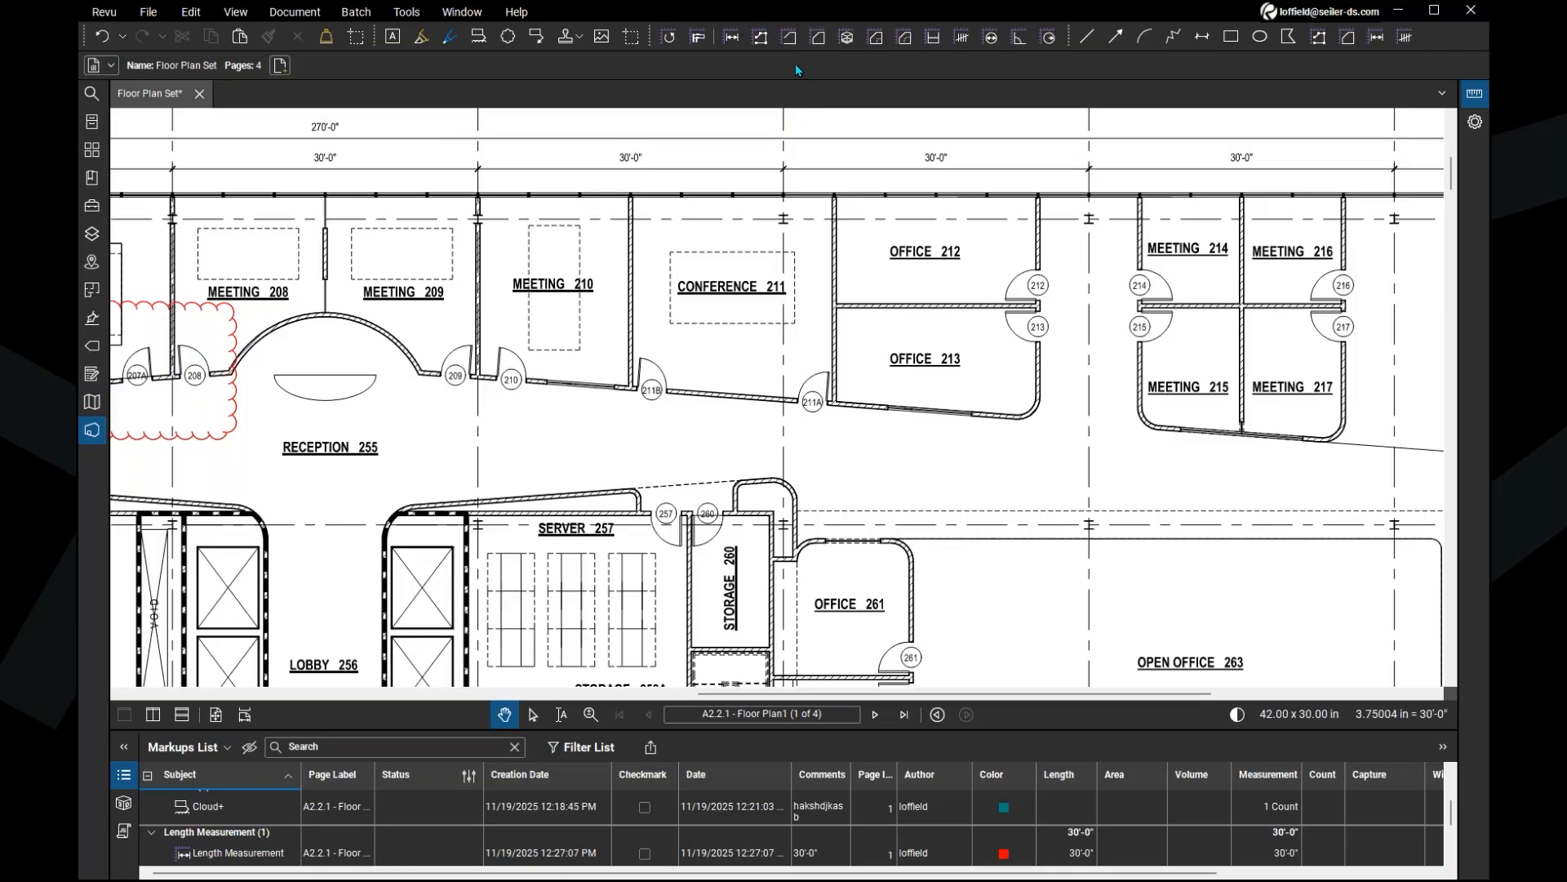
pyautogui.press('ctrl')
pyautogui.press('ctrl')
pyautogui.press('ctrl')
pyautogui.press('ctrl')
pyautogui.moveTo(495, 472); pyautogui.dragTo(570, 464)
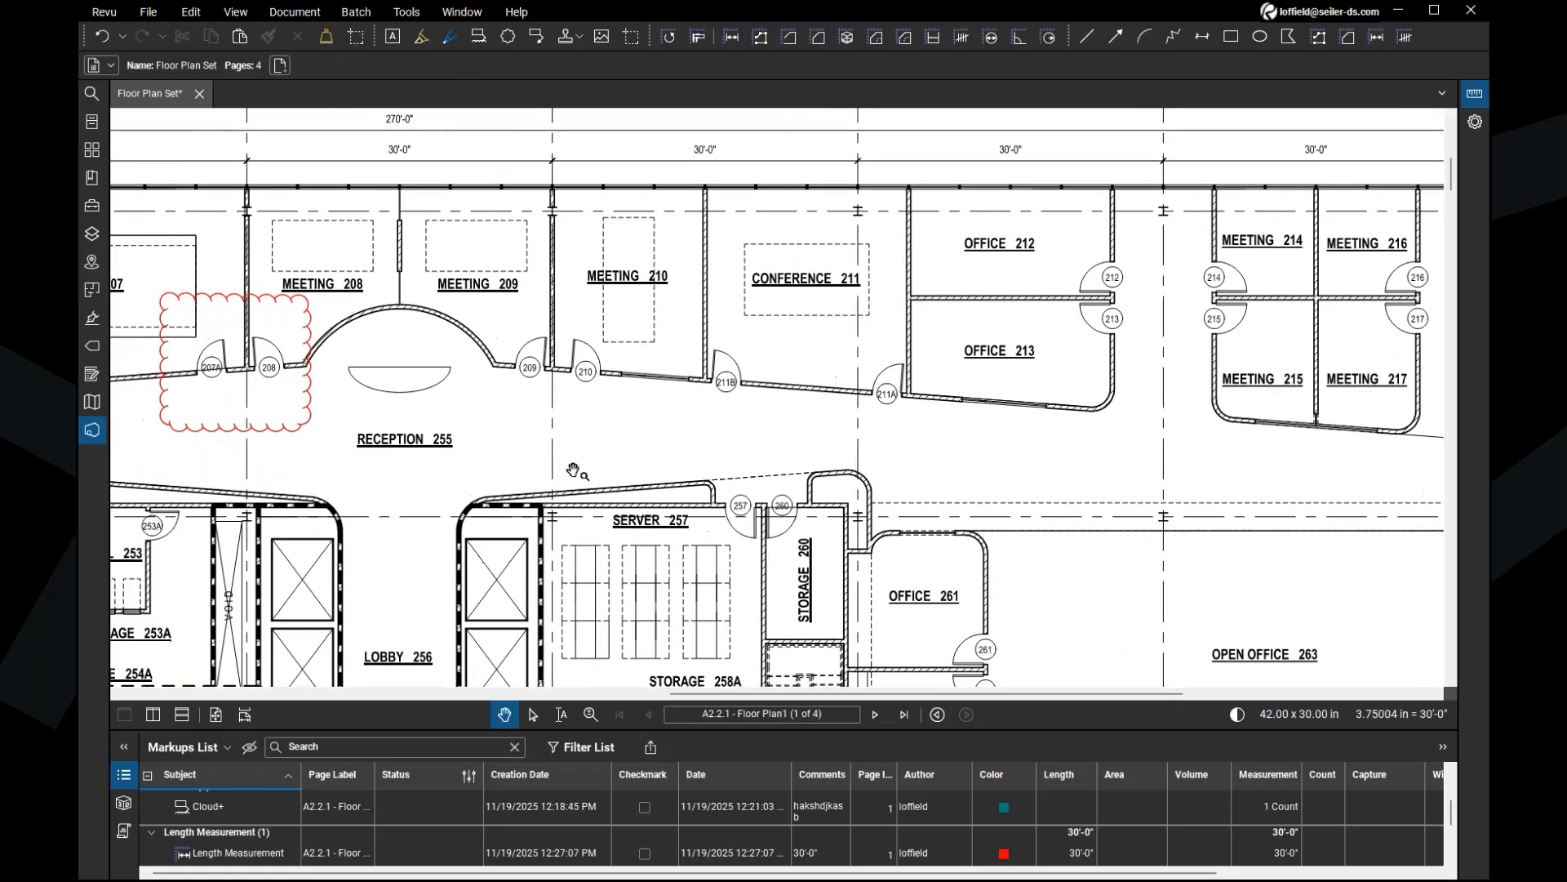
pyautogui.moveTo(499, 302); pyautogui.dragTo(1233, 261)
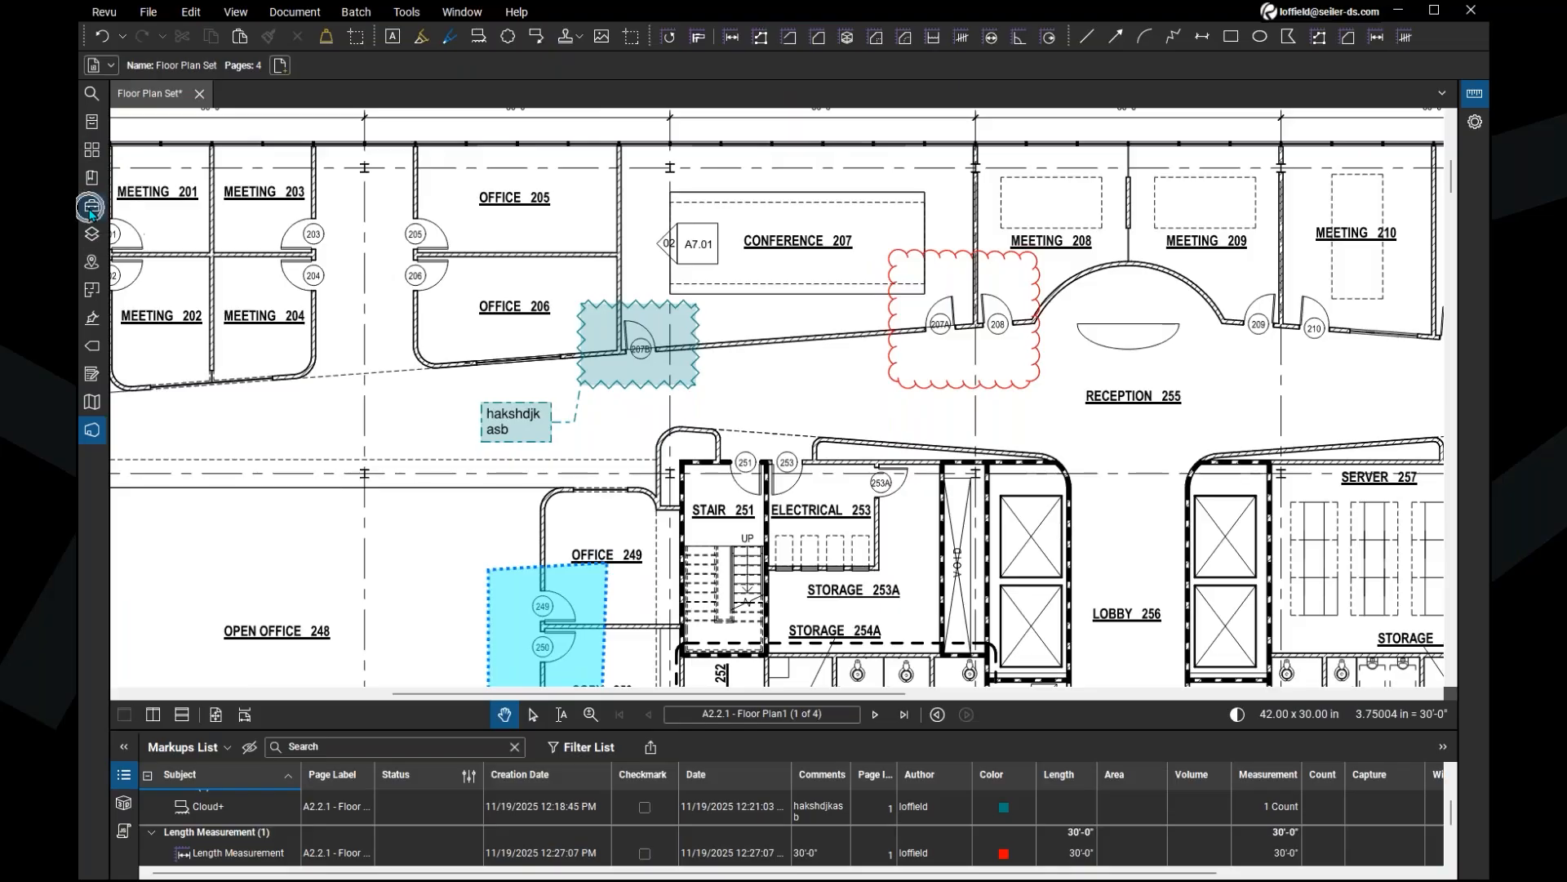
# Step: Open the Tool Chest and browse its tool sets, including the Architect, Contractor and Engineer Review sets
pyautogui.click(91, 210)
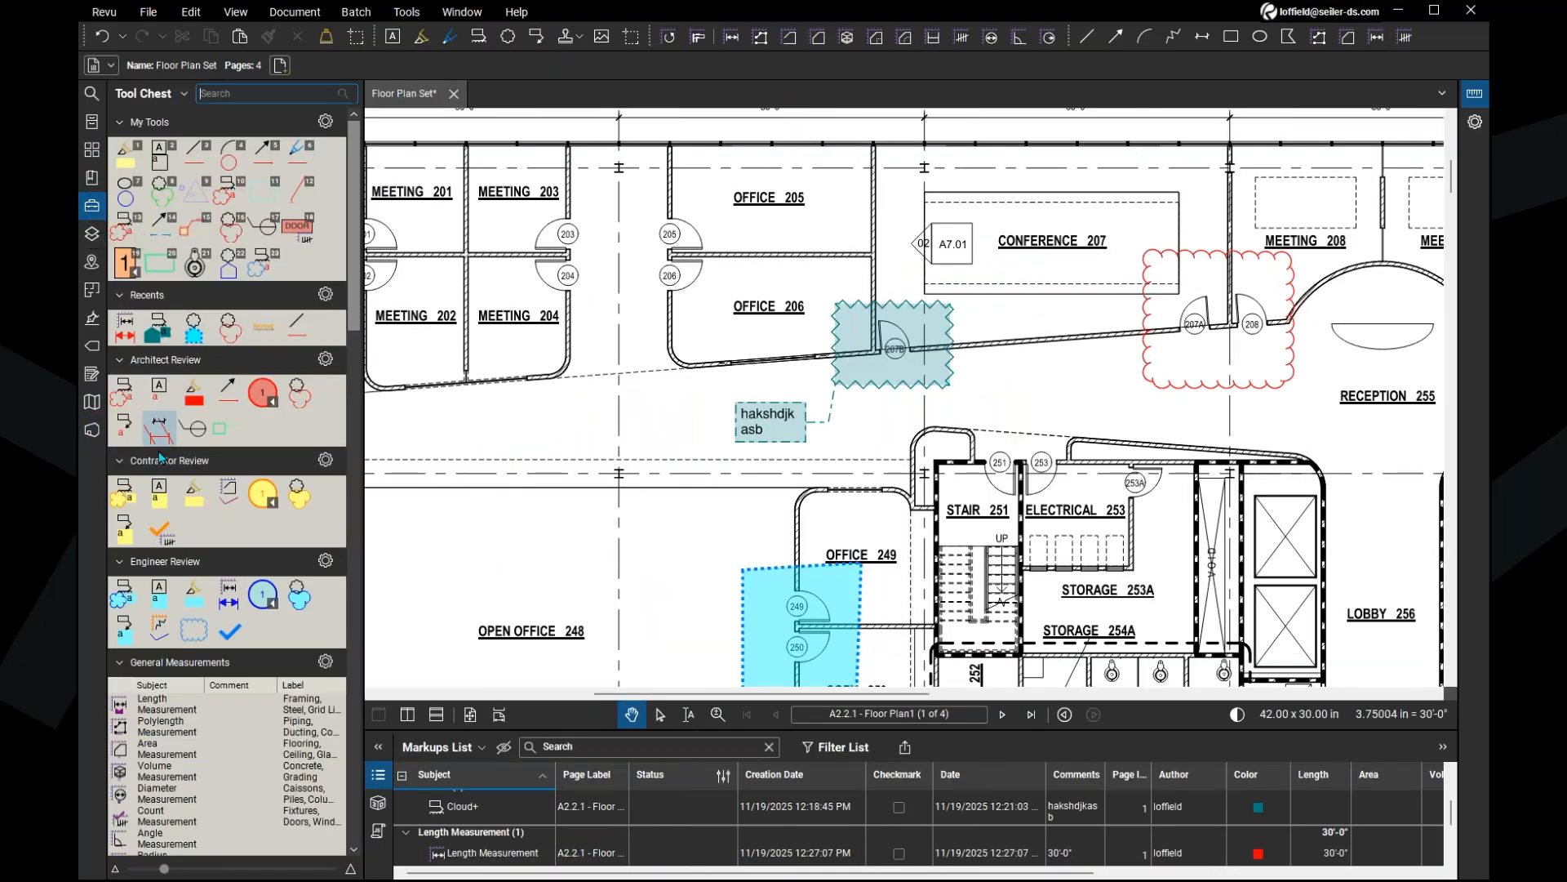
pyautogui.scroll(-3, 180, 494)
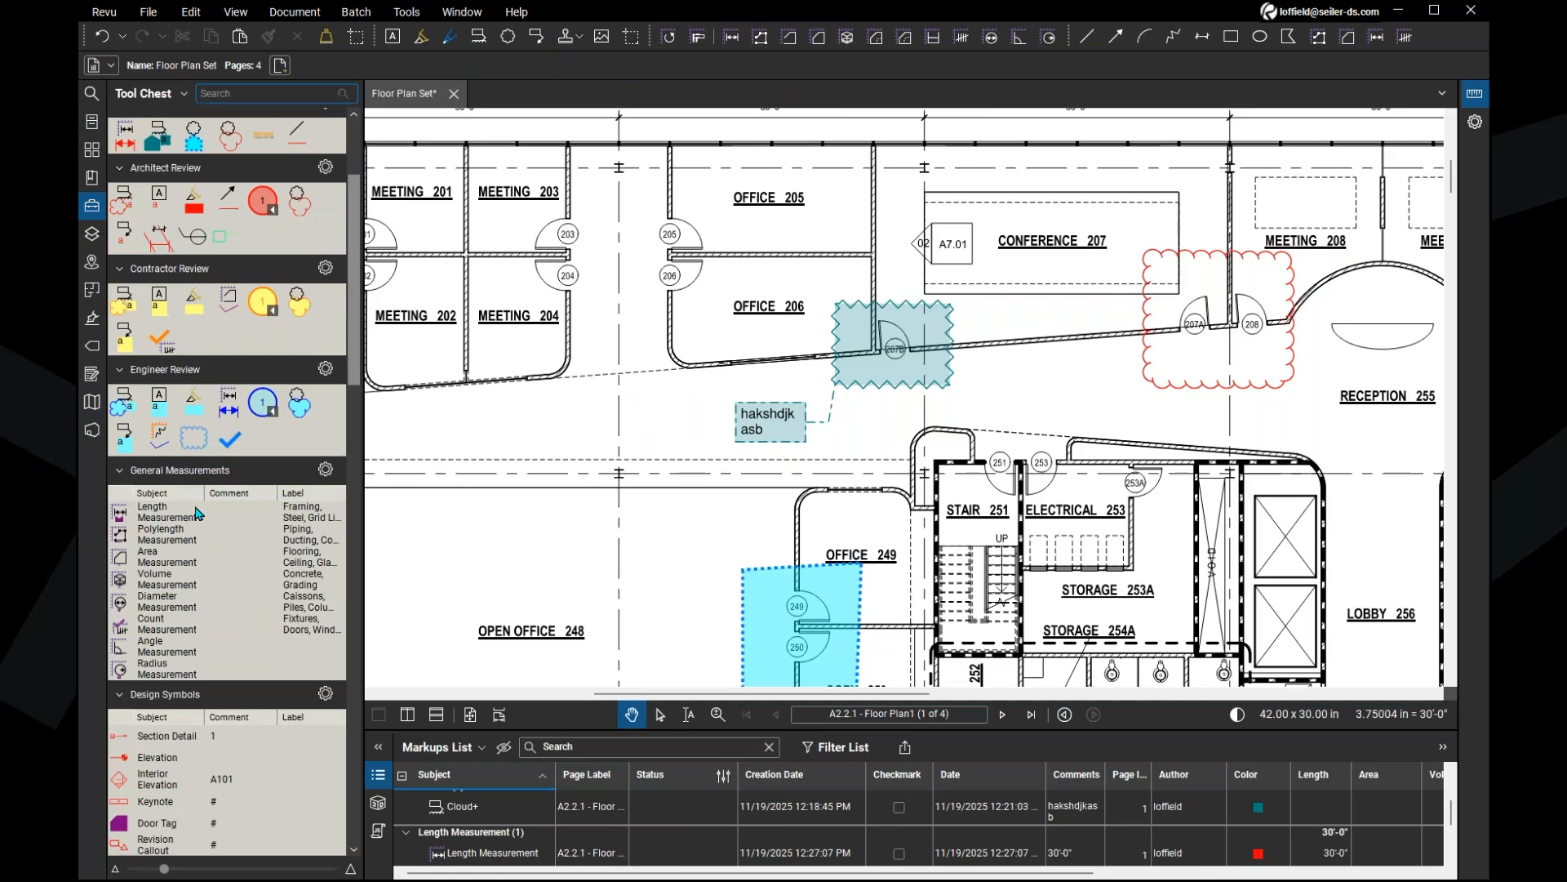
pyautogui.scroll(-10, 188, 502)
pyautogui.scroll(-10, 199, 515)
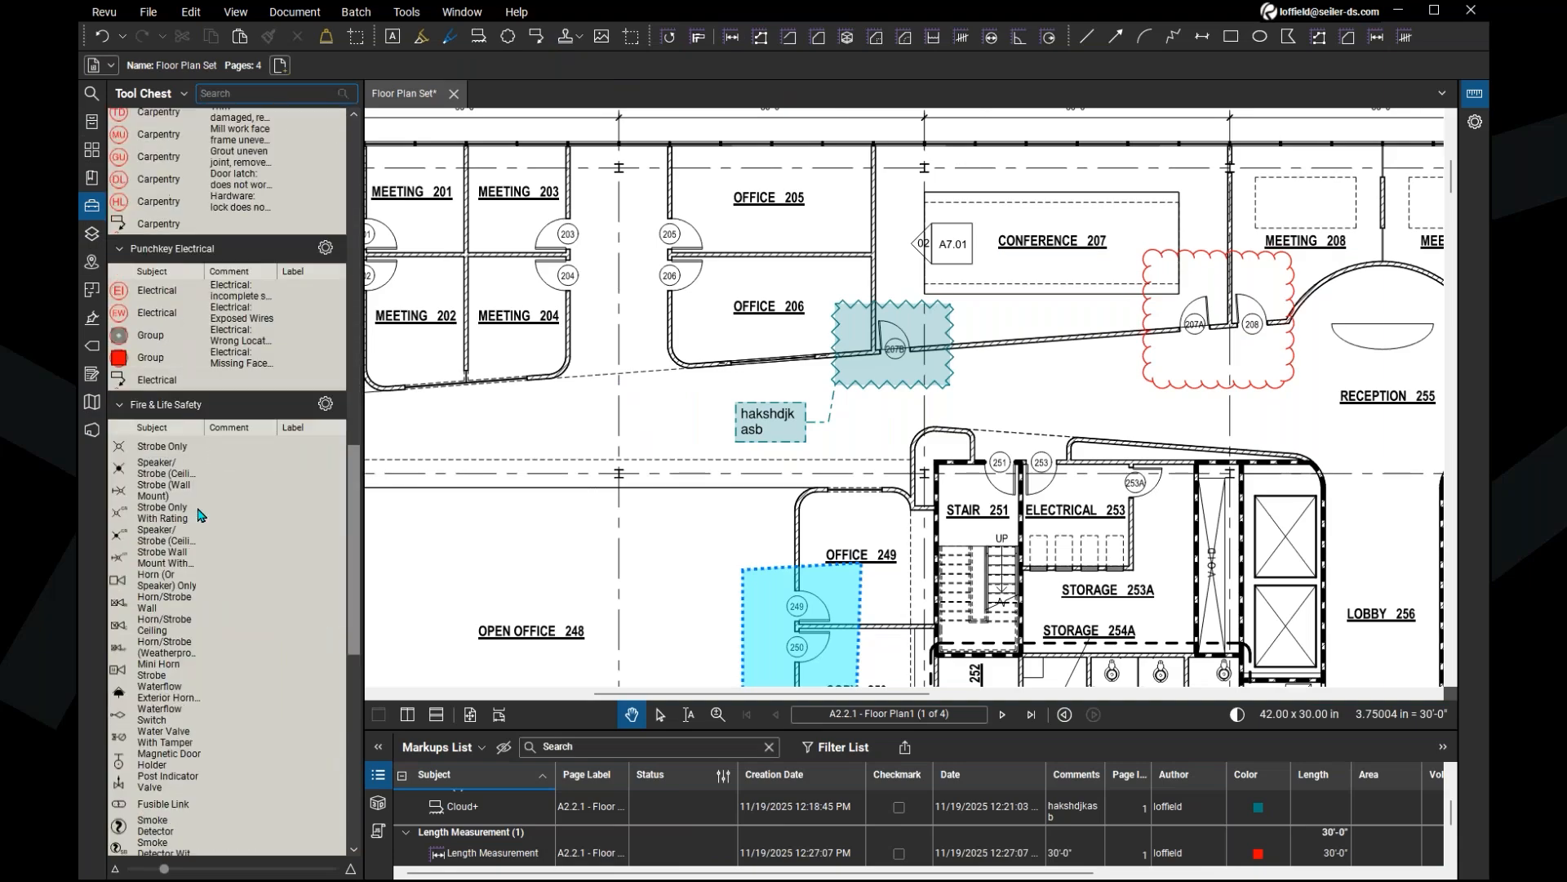
pyautogui.scroll(18, 198, 516)
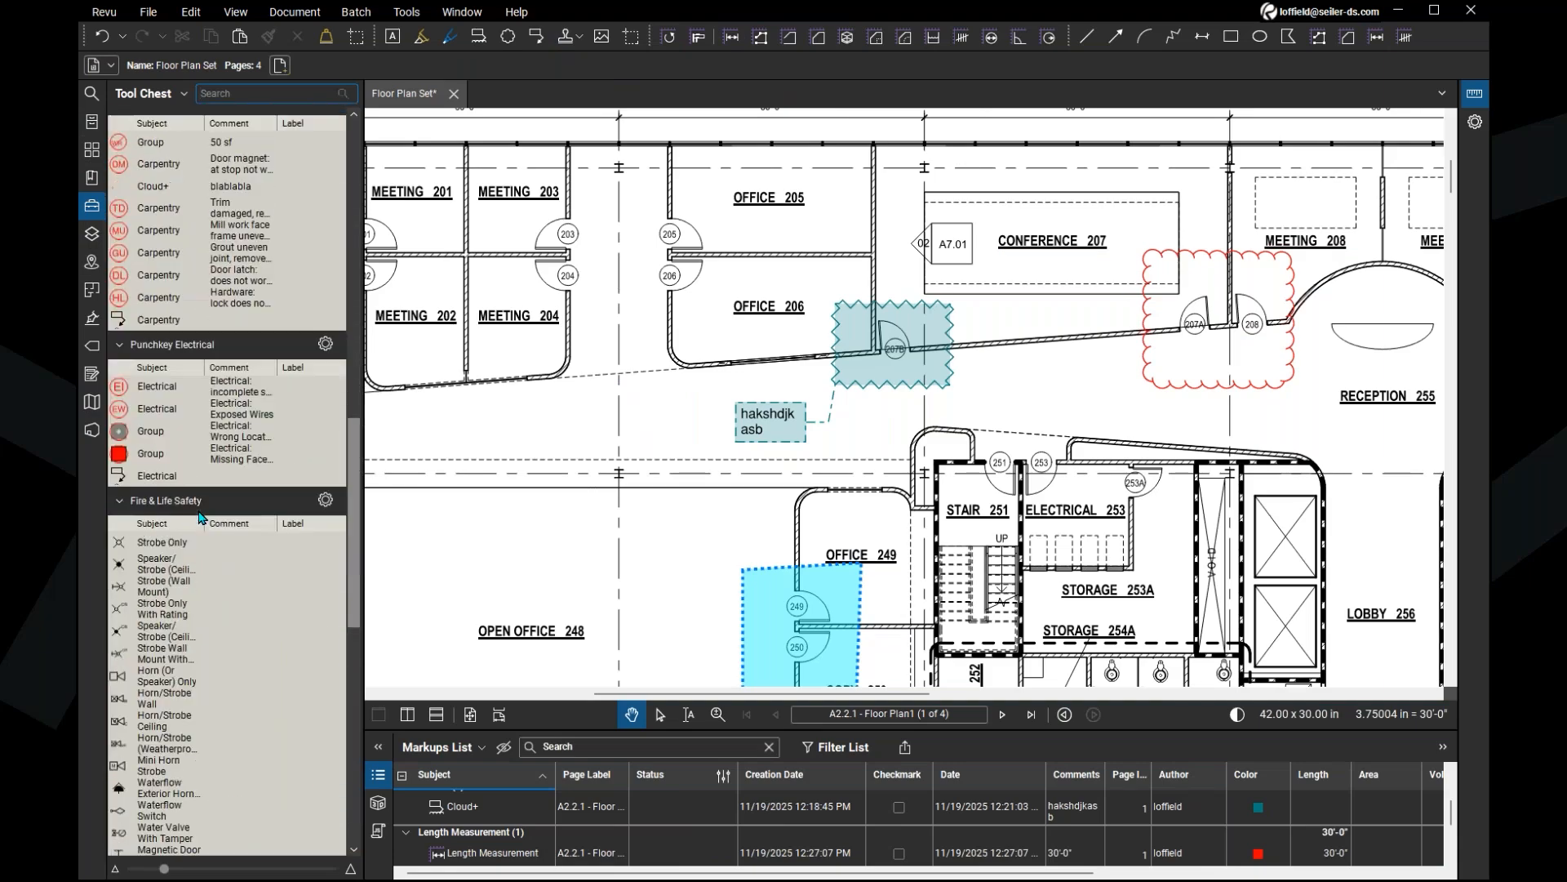
pyautogui.scroll(6, 198, 516)
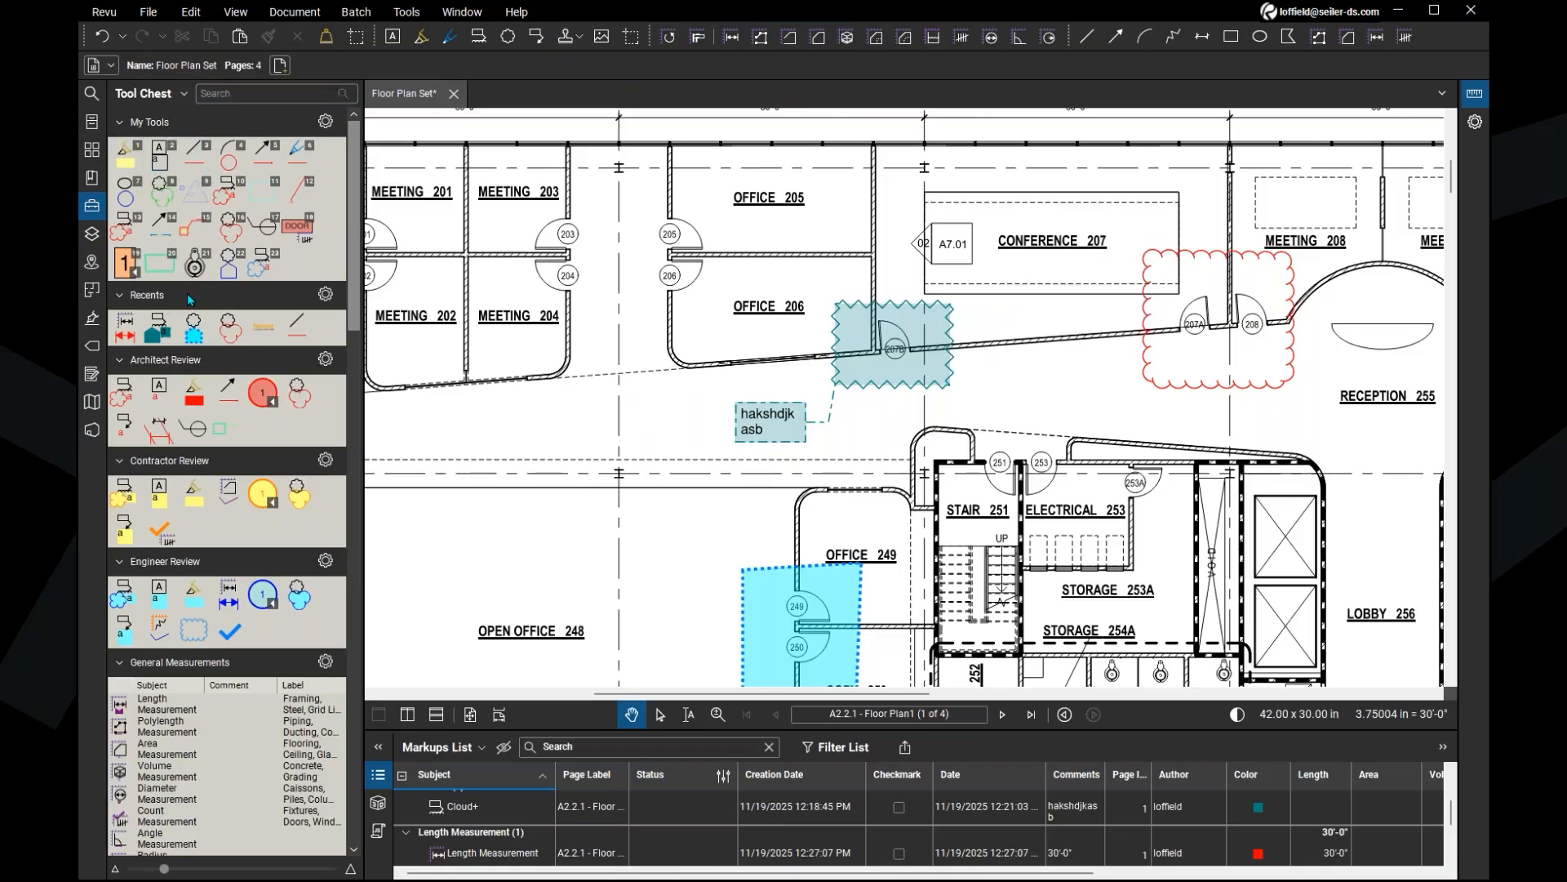
pyautogui.click(211, 372)
pyautogui.click(215, 467)
pyautogui.click(210, 567)
# Step: Open the tool set manager and inspect the choices for adding a tool set without adding one
pyautogui.click(168, 96)
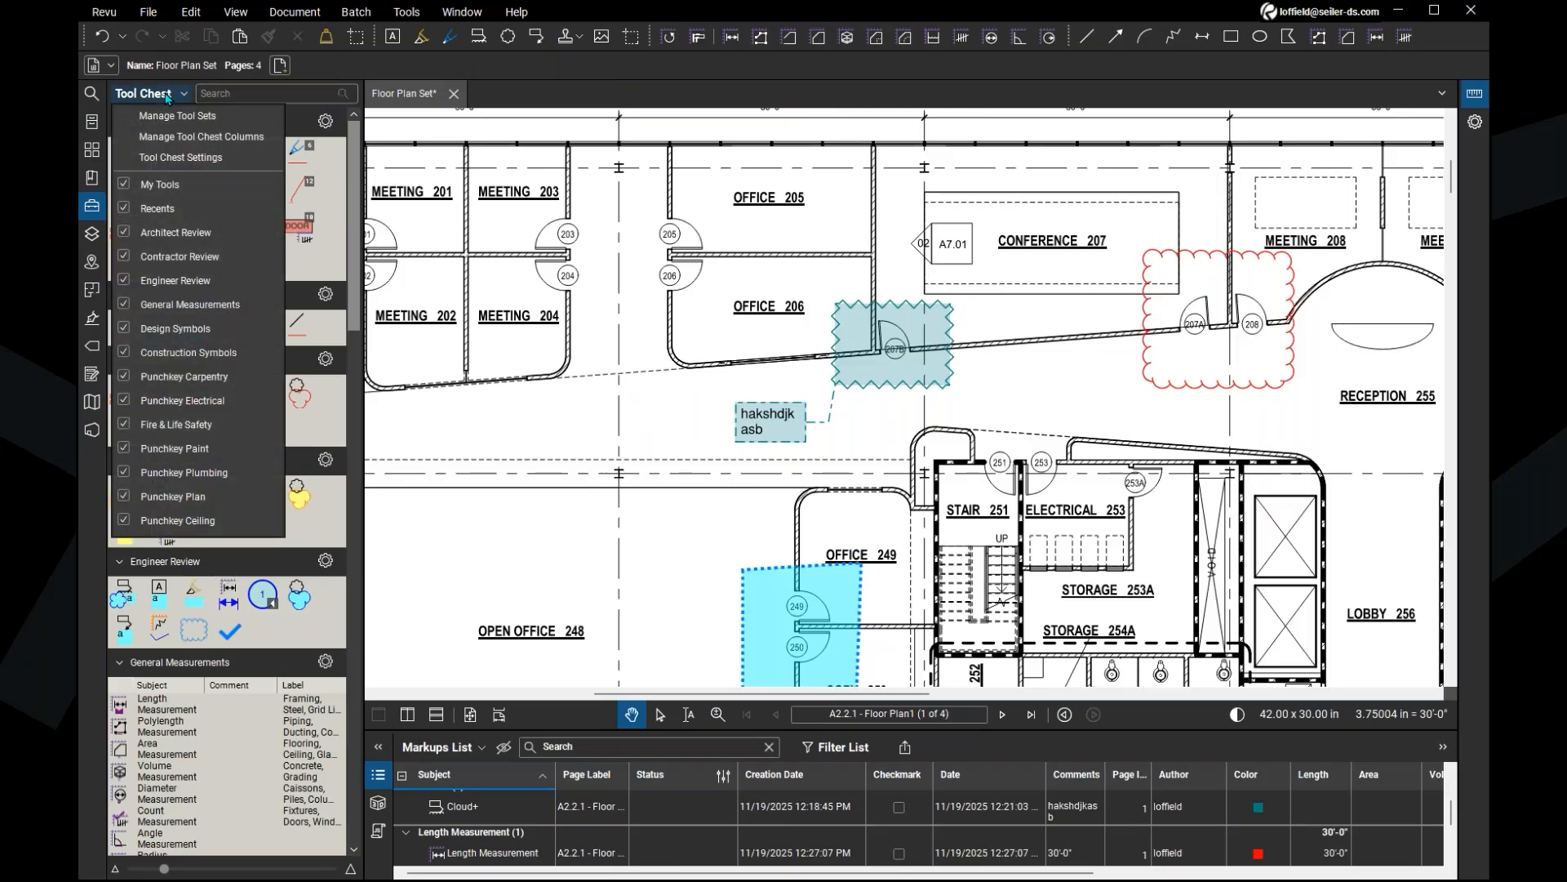
pyautogui.click(207, 128)
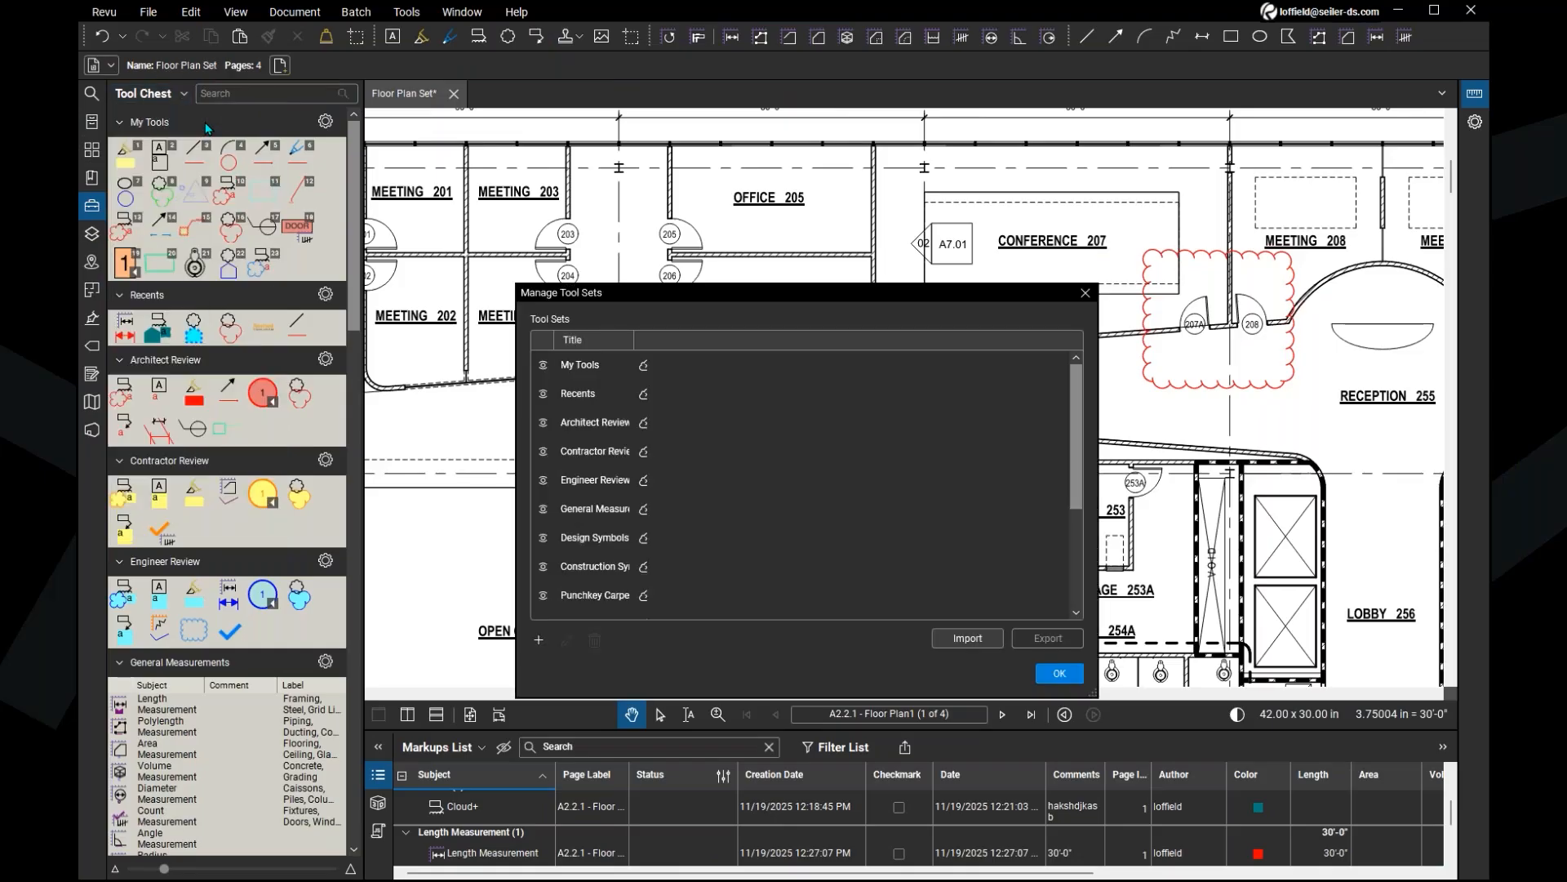
pyautogui.click(540, 642)
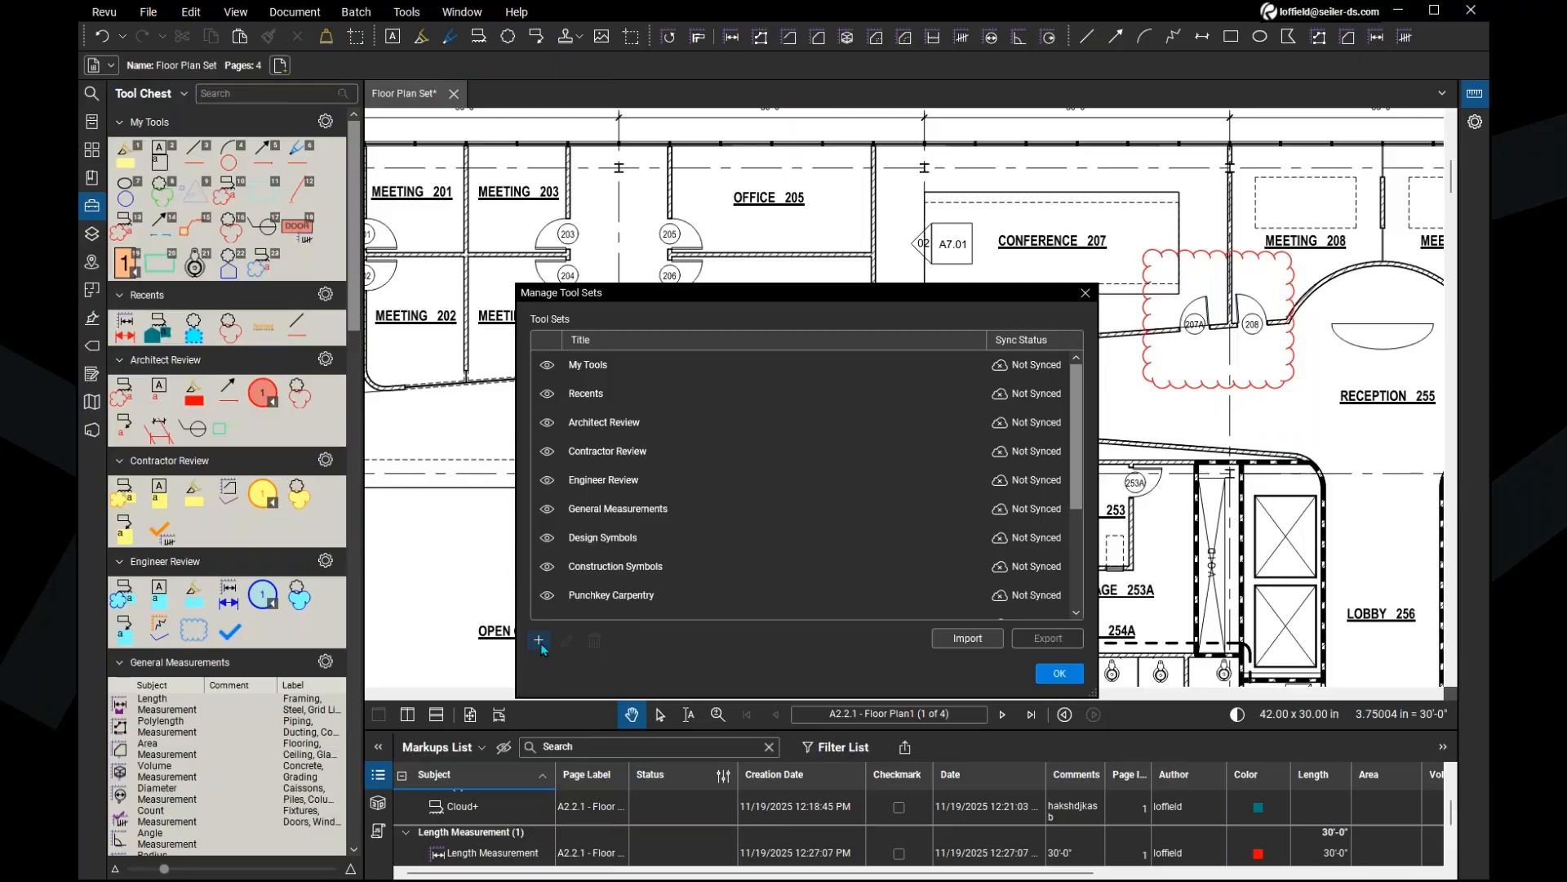
pyautogui.click(539, 642)
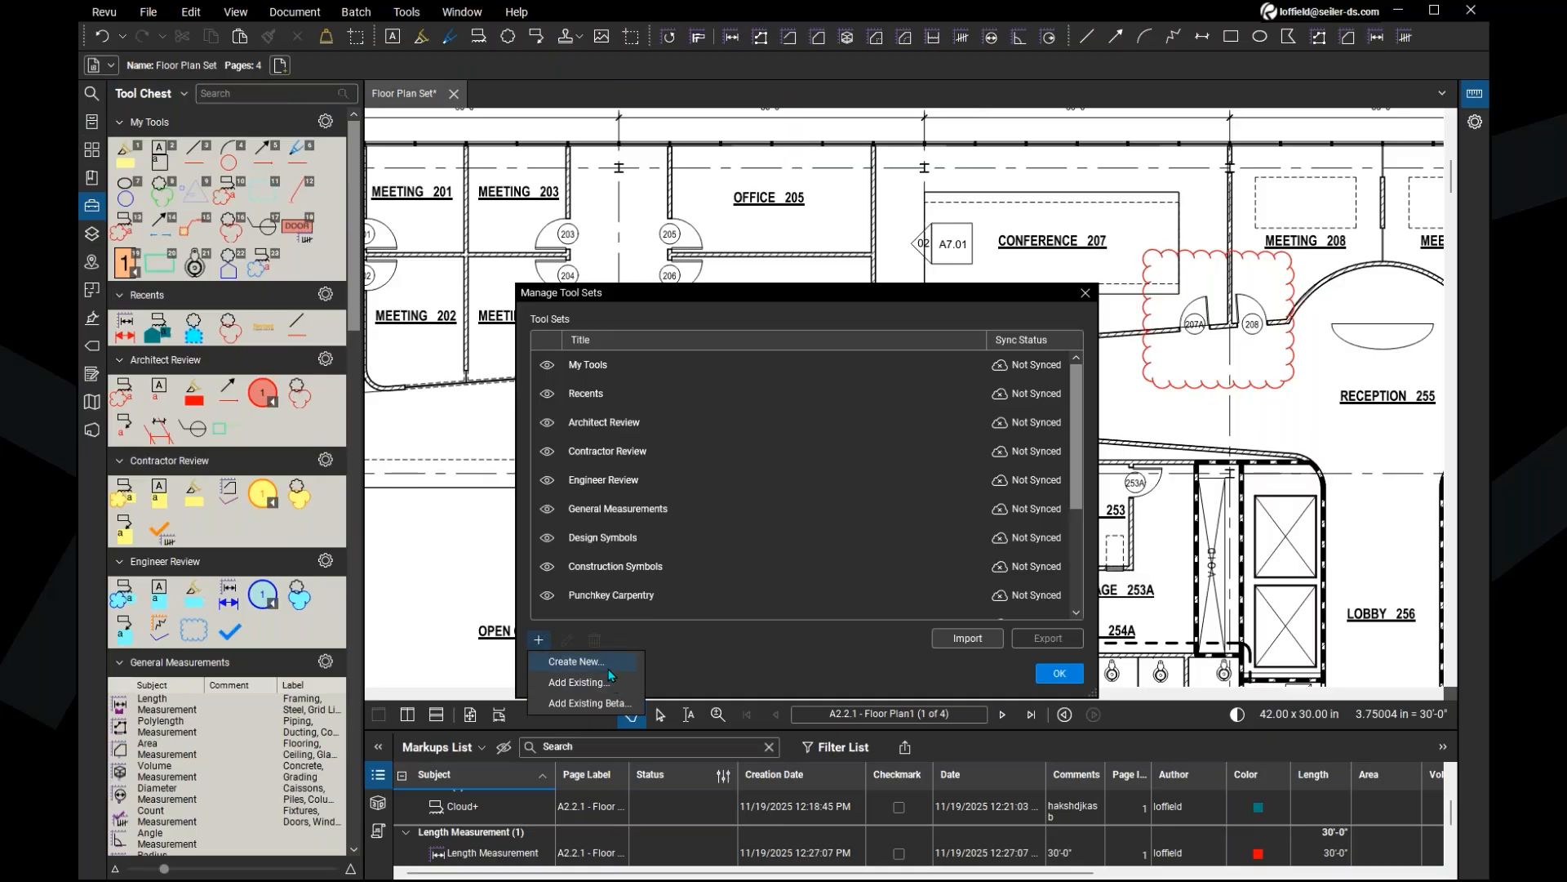
pyautogui.click(687, 643)
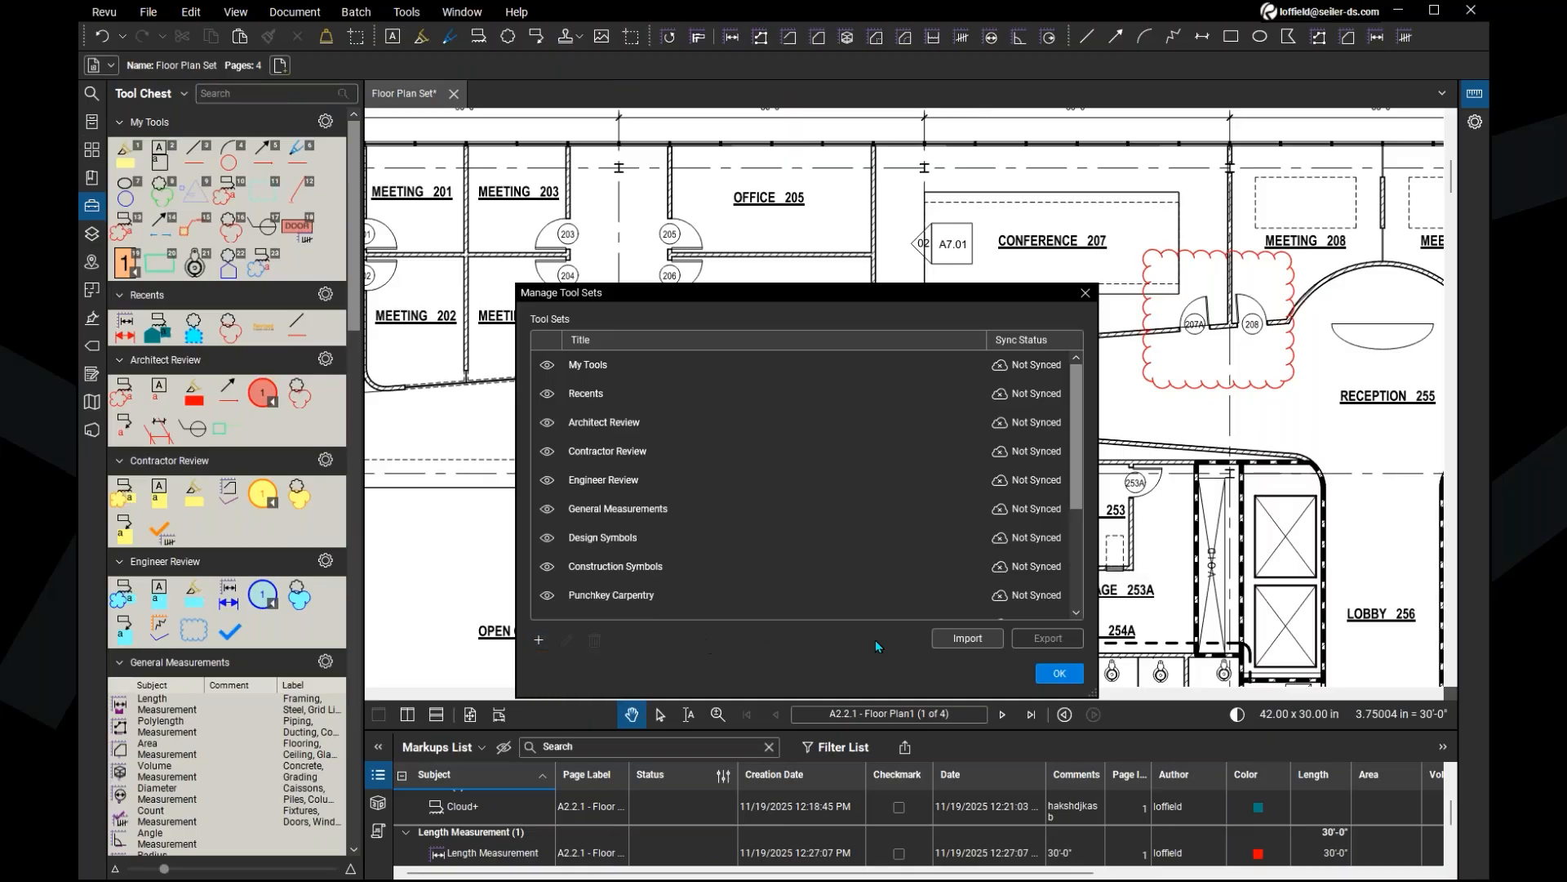
# Step: Select the My Tools set in the tool set manager and locate its export option
pyautogui.click(1037, 639)
pyautogui.click(618, 373)
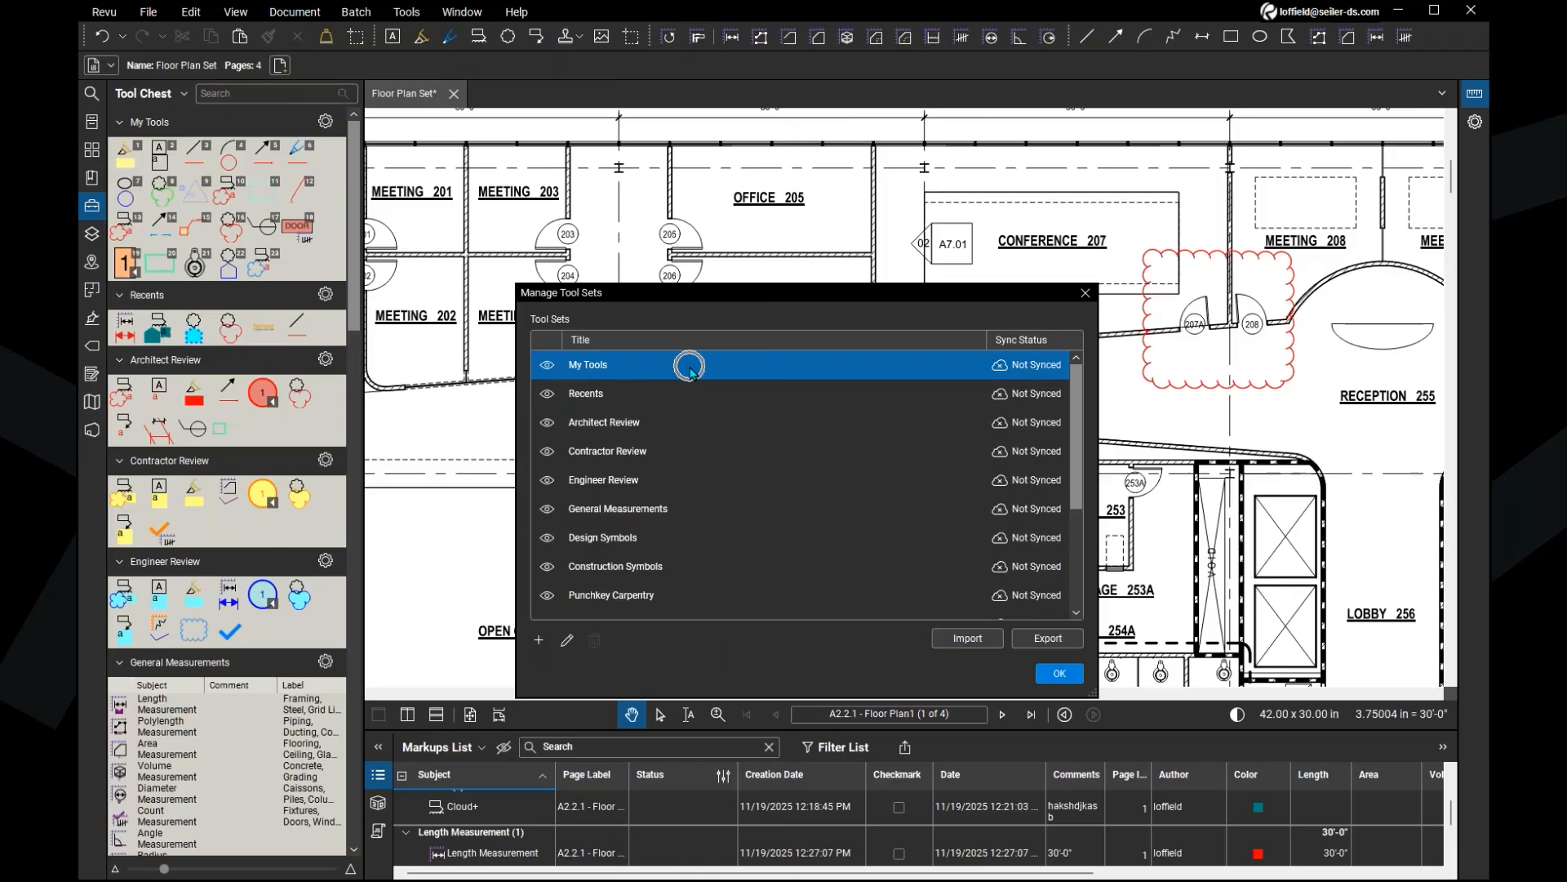
pyautogui.click(1035, 643)
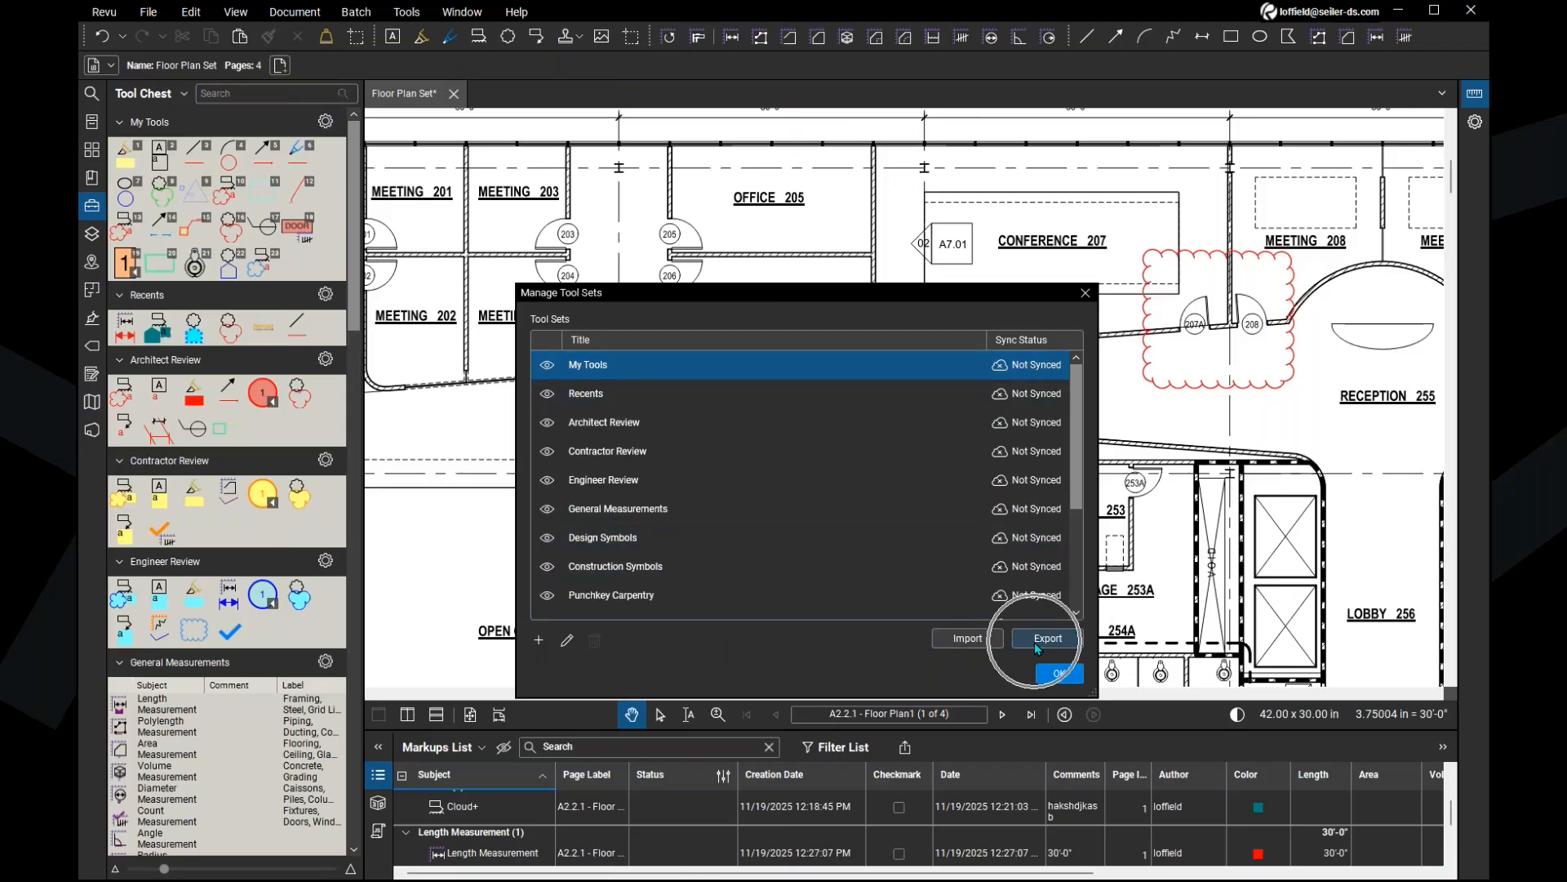
pyautogui.click(761, 365)
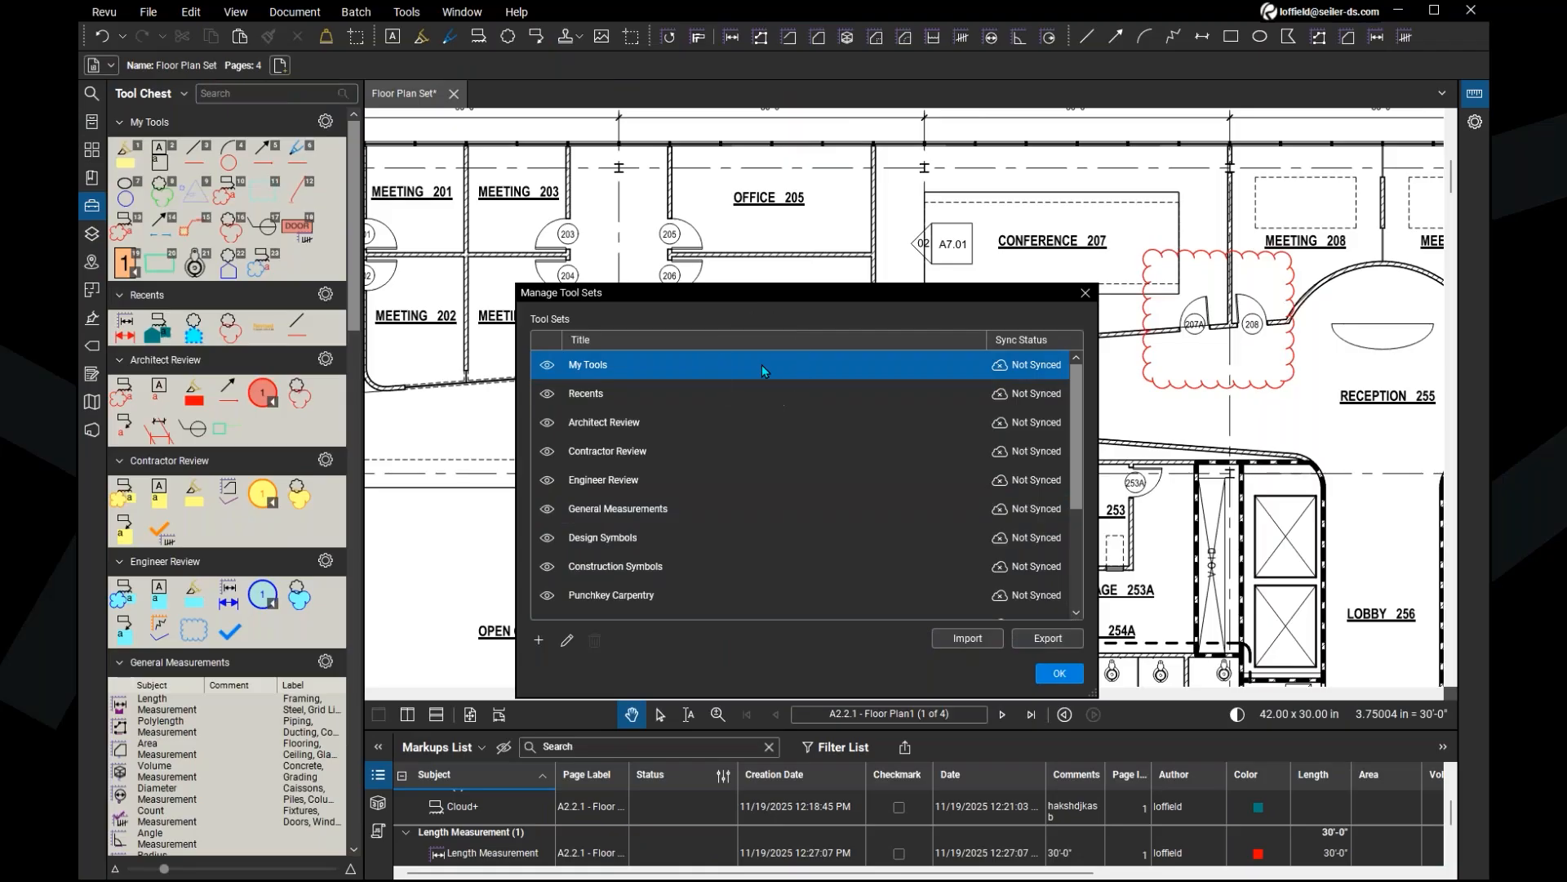
pyautogui.click(1050, 640)
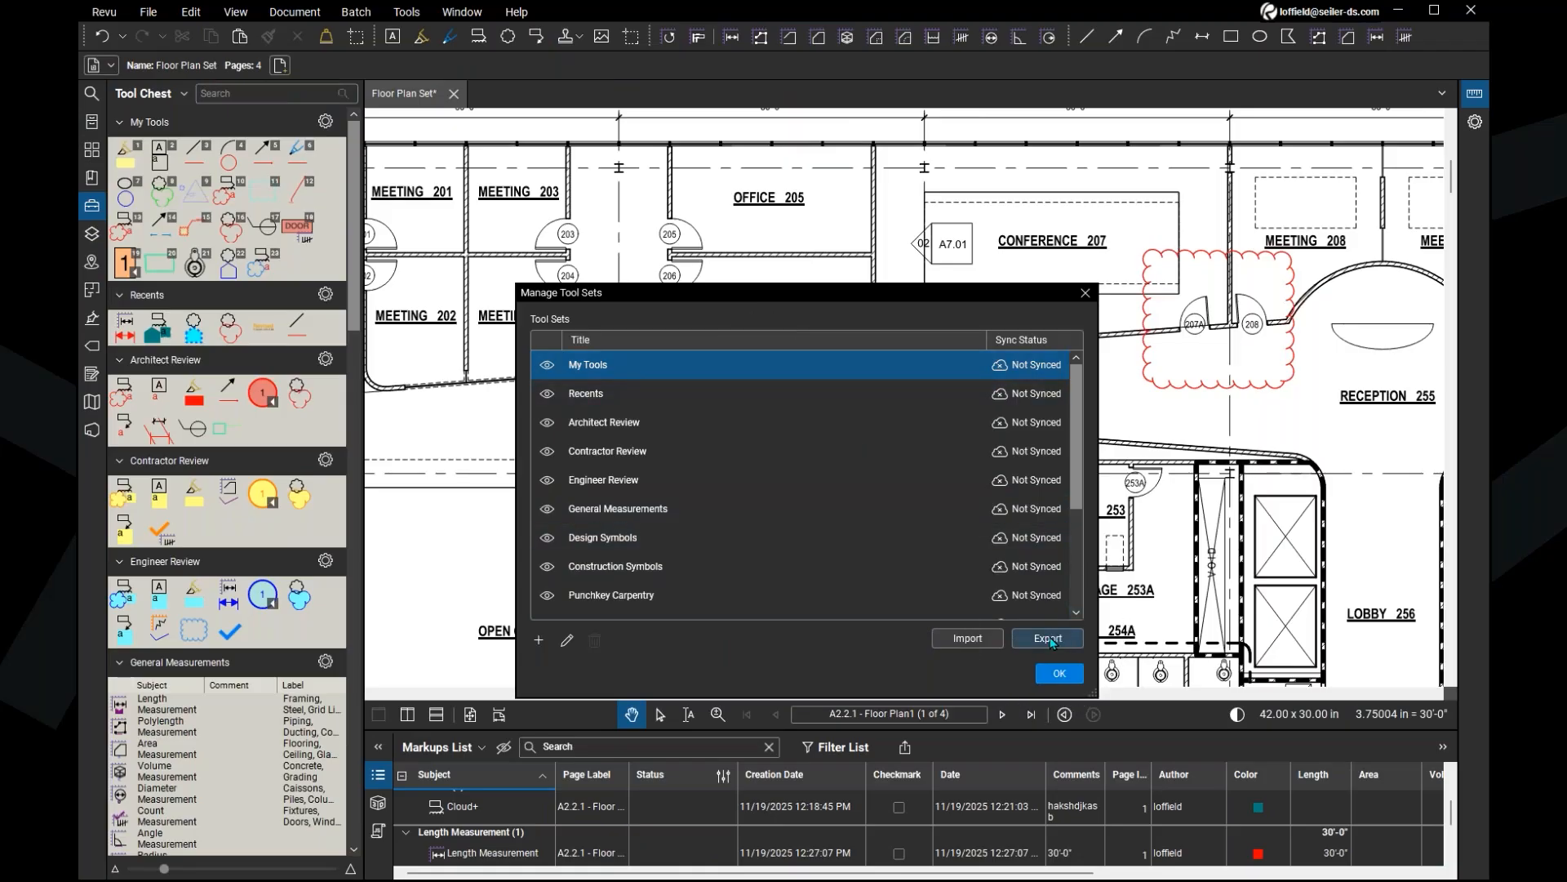
# Step: Open the export dialog for the My Tools set, inspect its Bluebeam Tool Set (*.btx) file settings, and leave without exporting
pyautogui.click(1052, 644)
pyautogui.click(1052, 644)
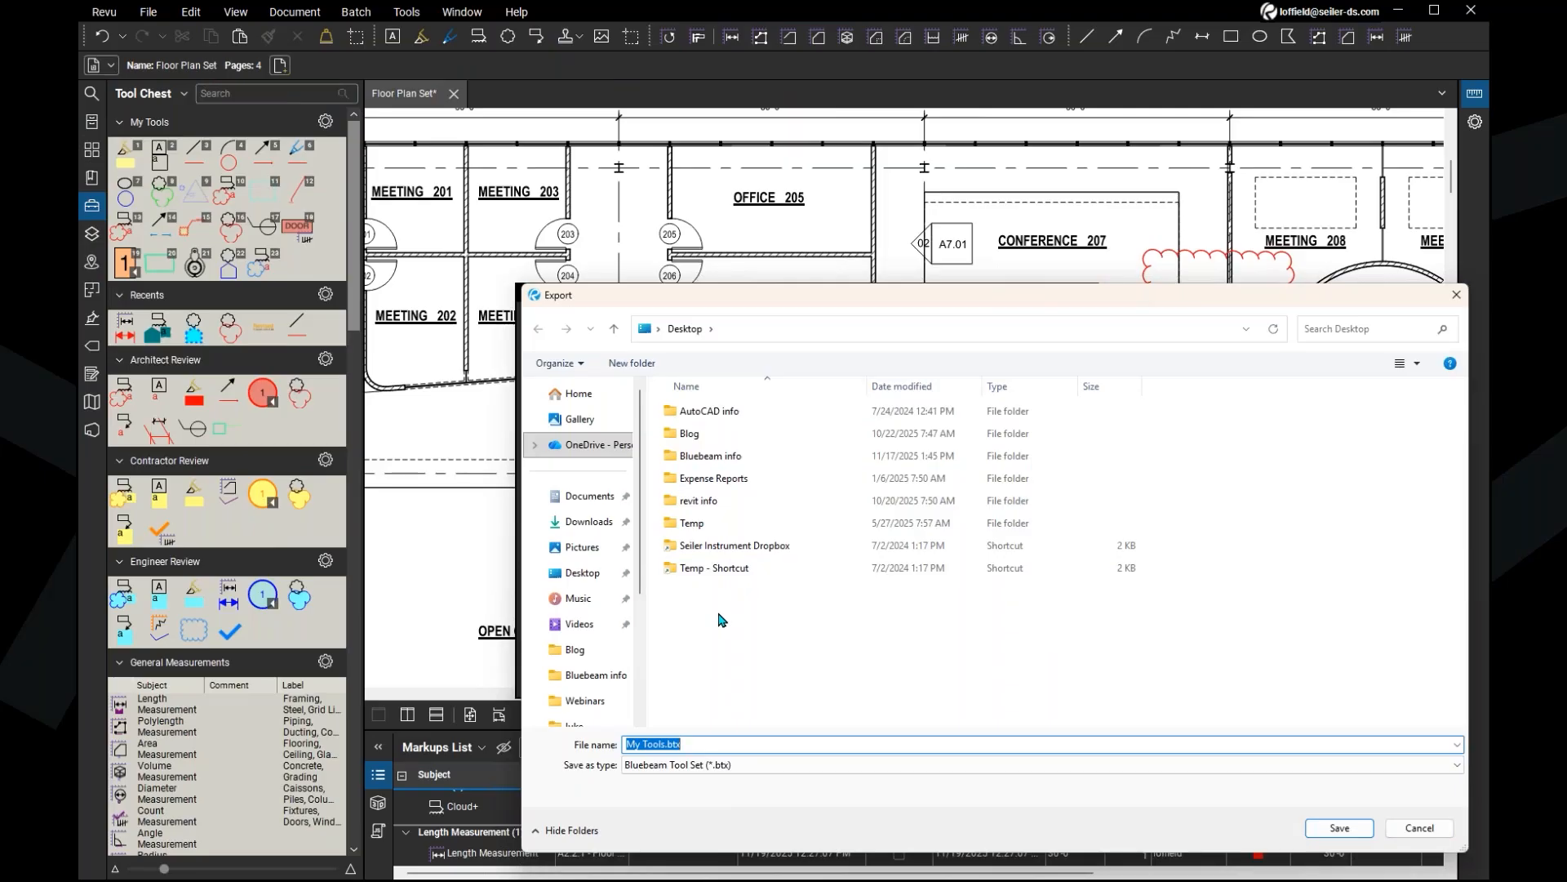
pyautogui.click(1418, 828)
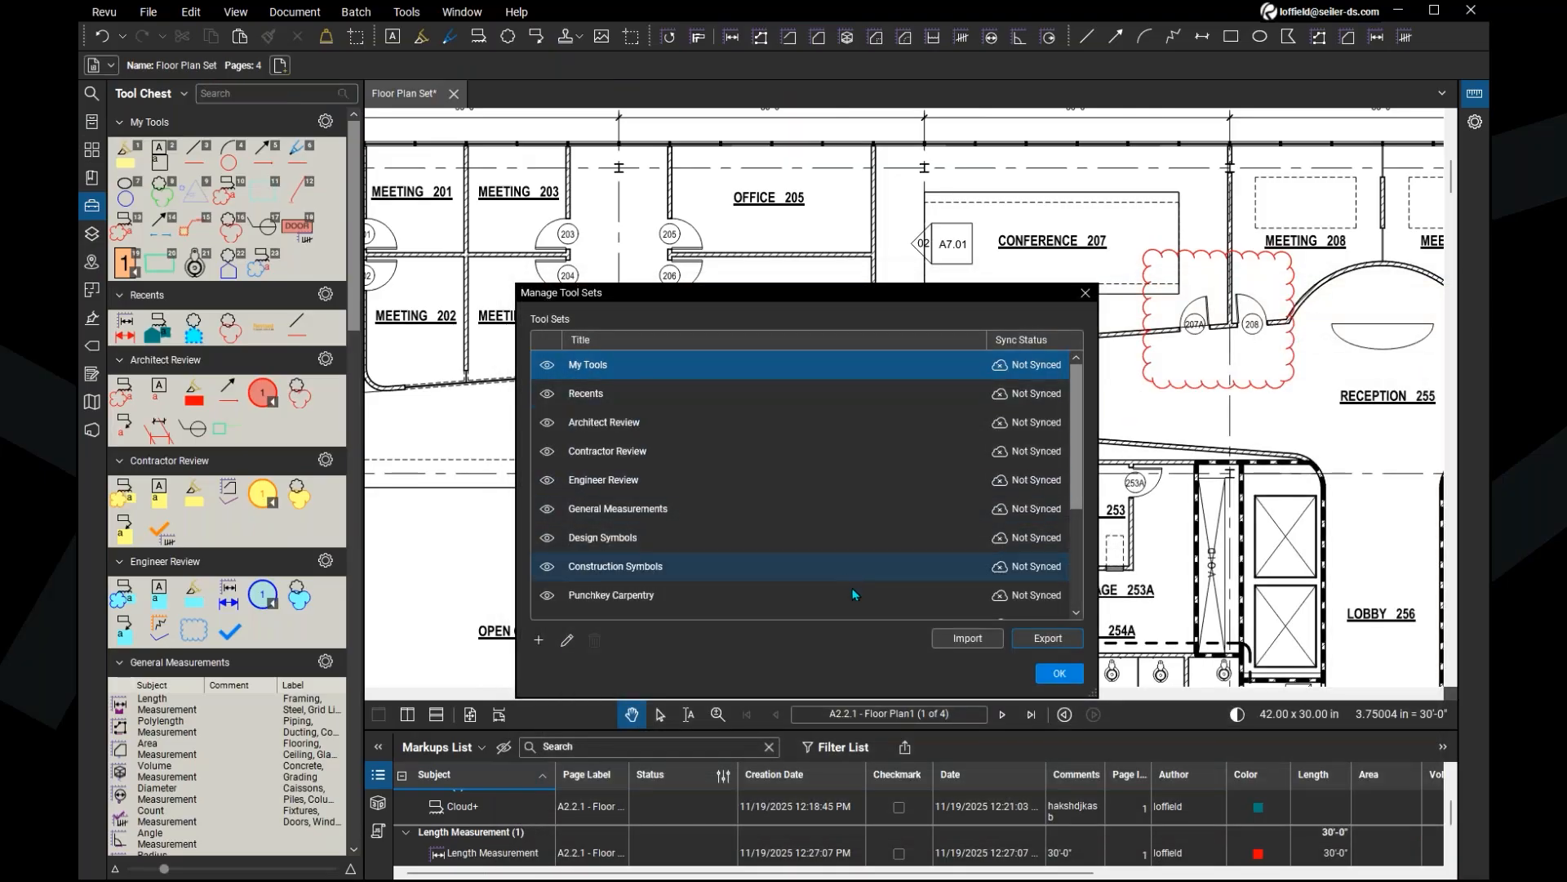
# Step: Inspect the dialog for importing a Bluebeam Tool Set file without importing one, and close the tool set manager
pyautogui.click(942, 645)
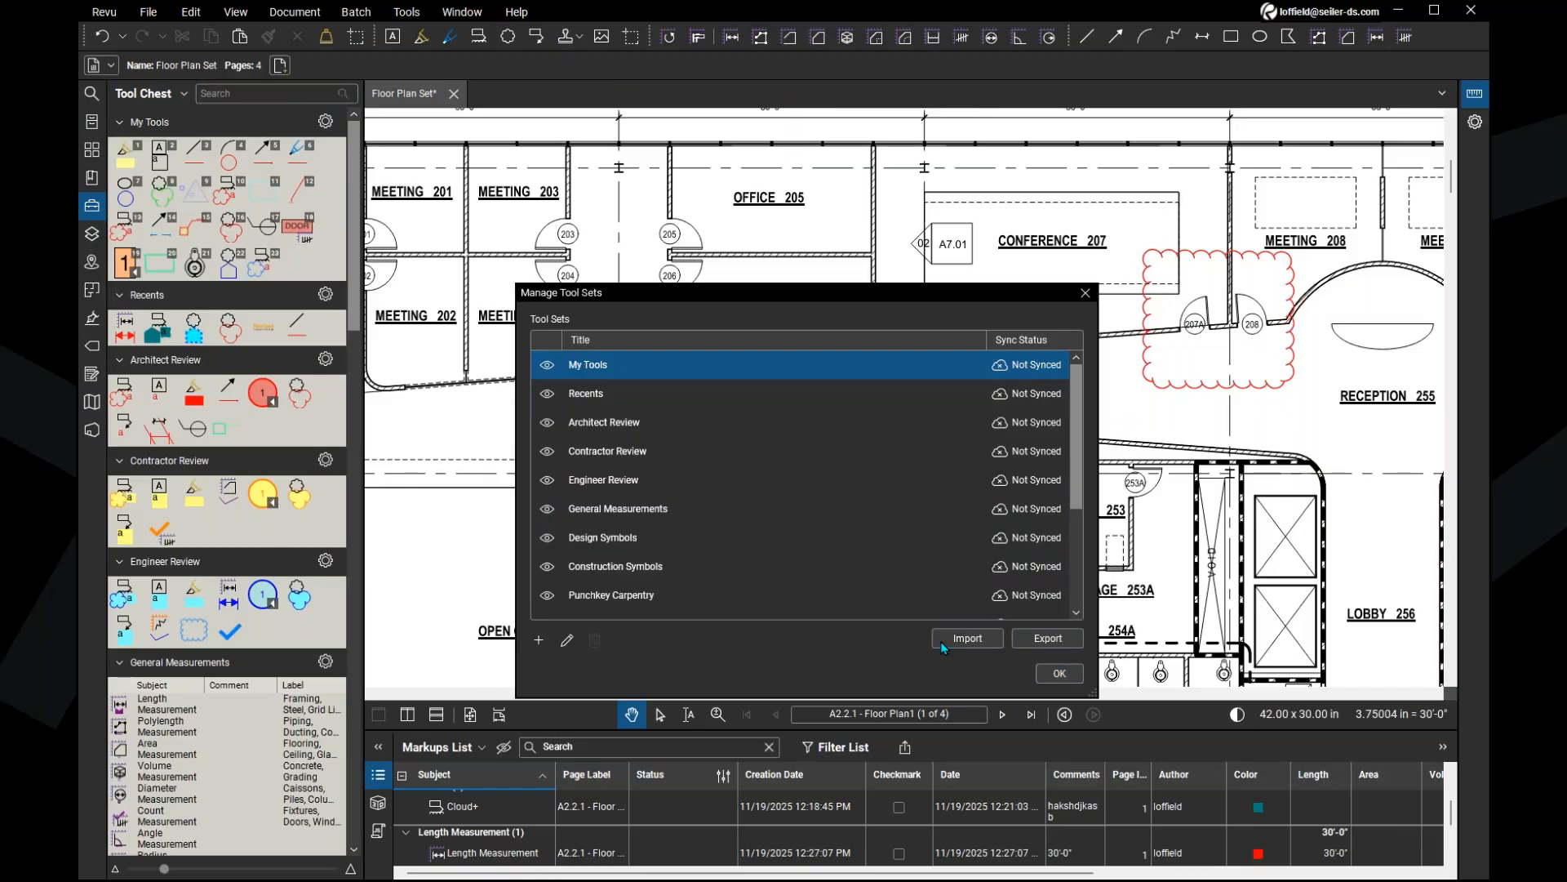
pyautogui.press('ctrl')
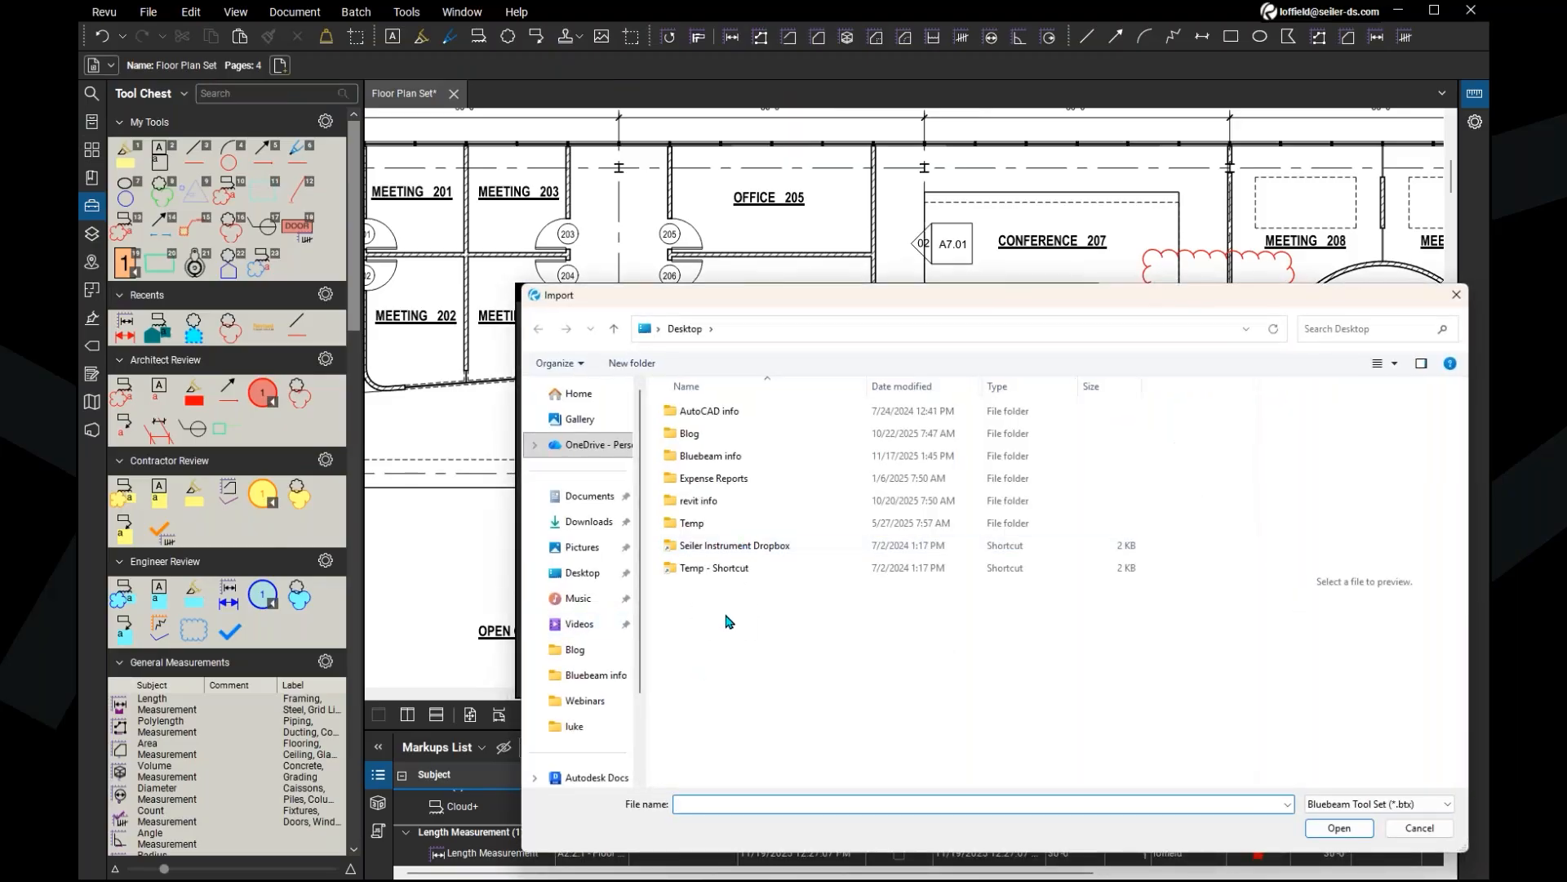
pyautogui.press('ctrl')
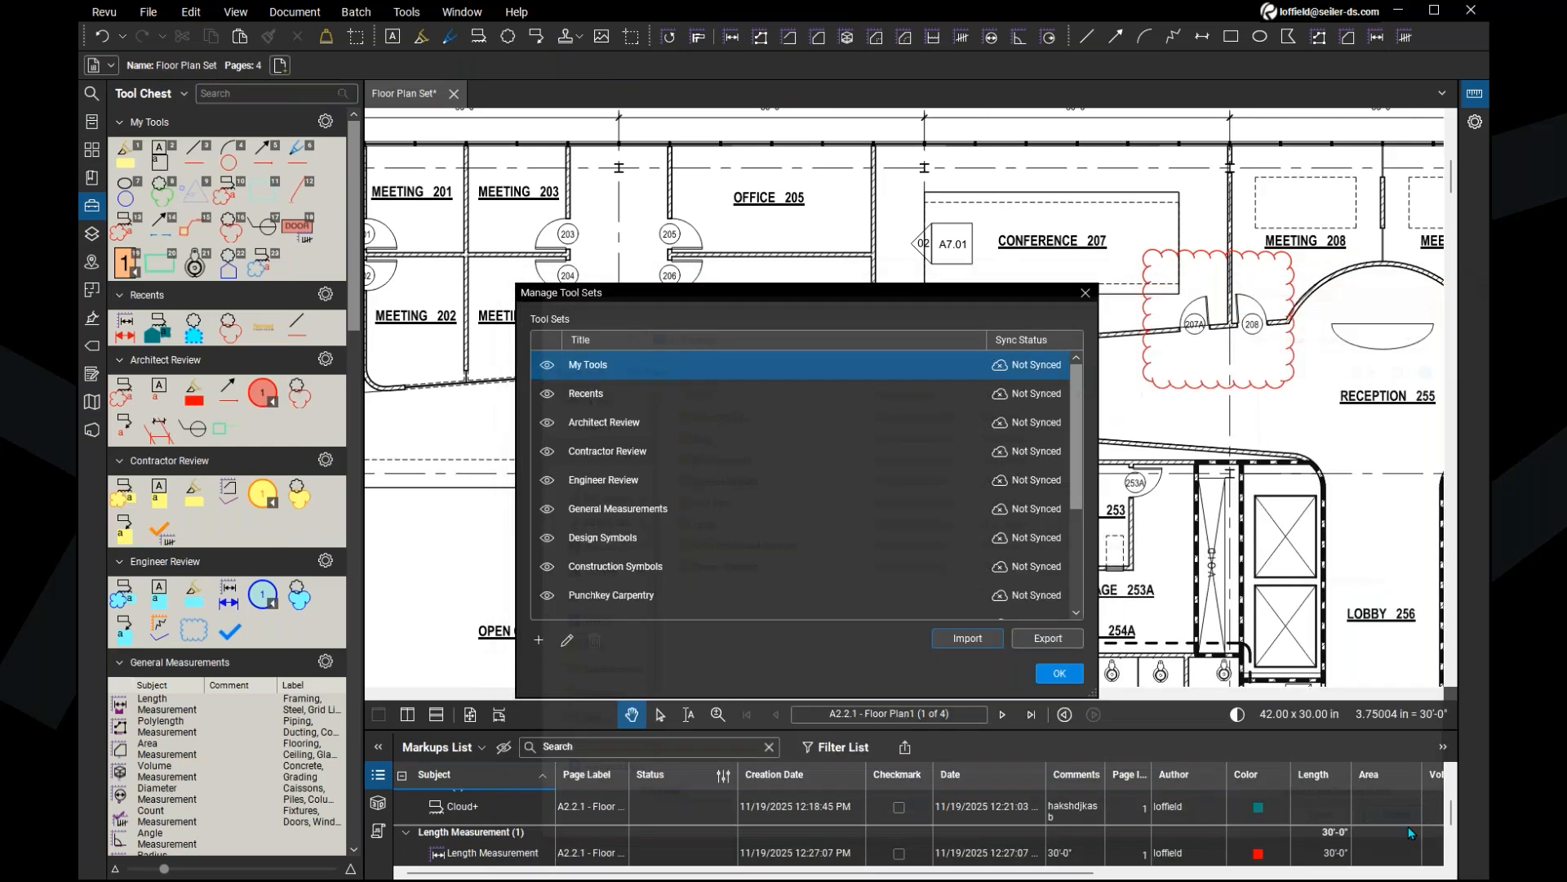
pyautogui.click(1410, 826)
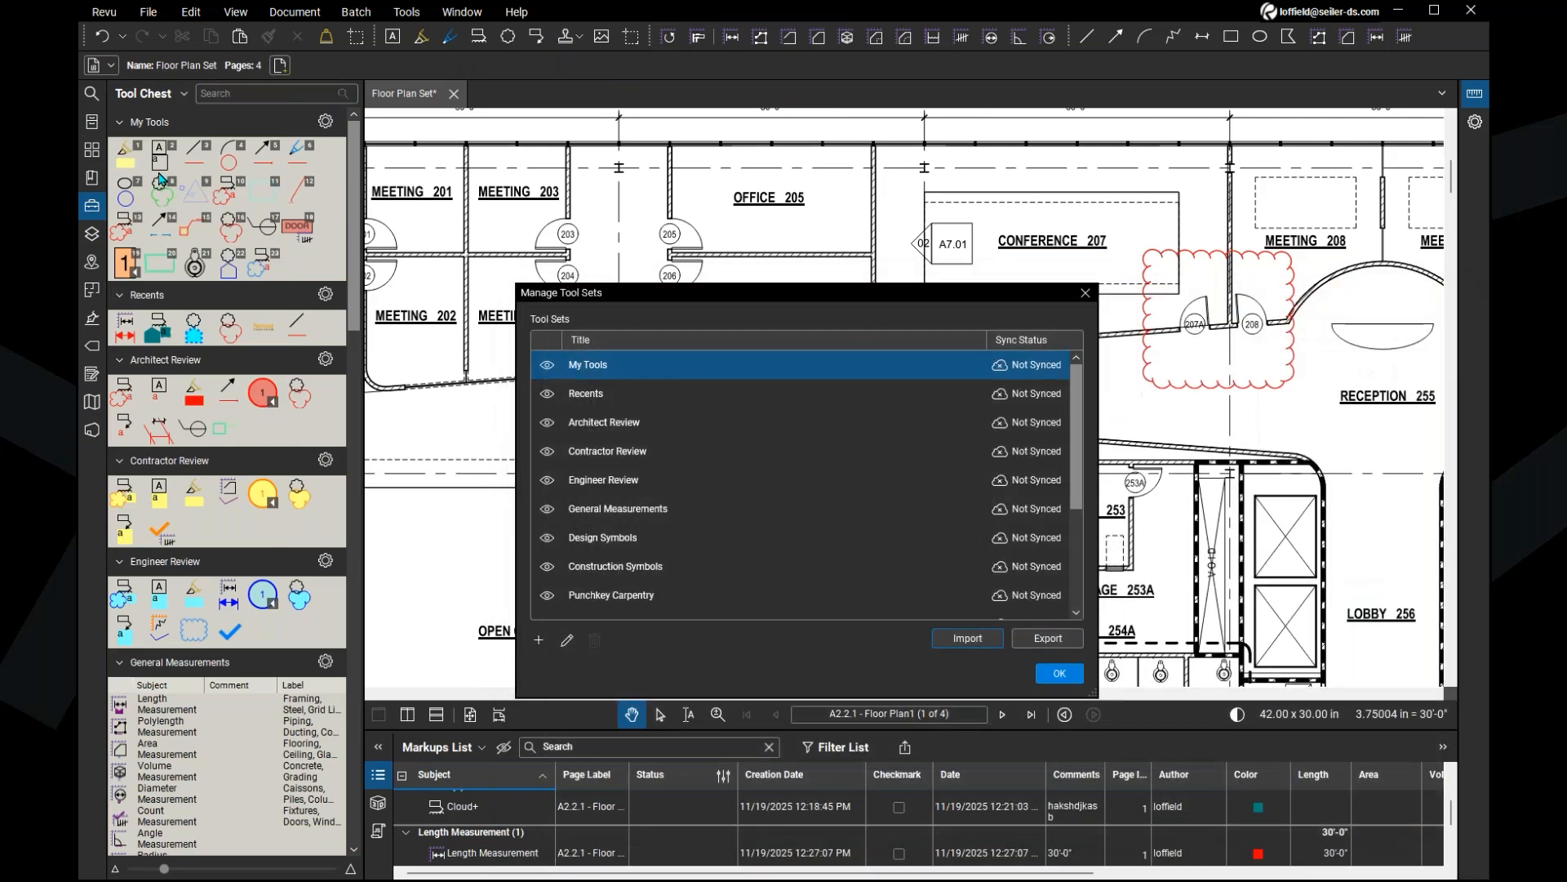
pyautogui.click(1071, 678)
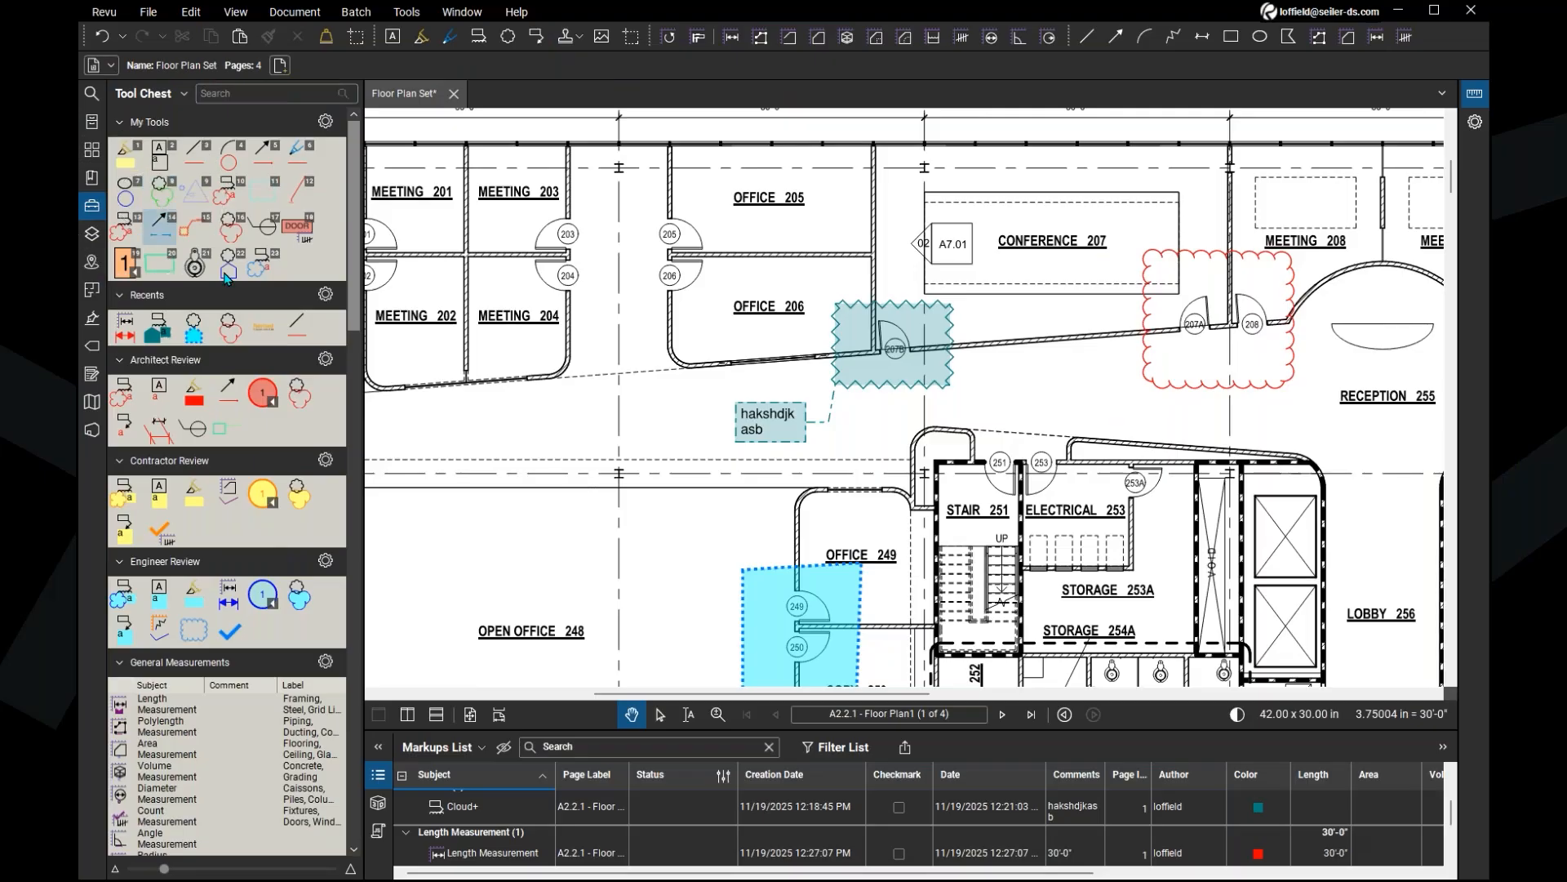
# Step: Examine the saved tools in My Tools and the recently used markups in the Recents set, including Cloud and Revised
pyautogui.press('ctrl')
pyautogui.press('ctrl')
pyautogui.press('ctrl')
pyautogui.press('ctrl')
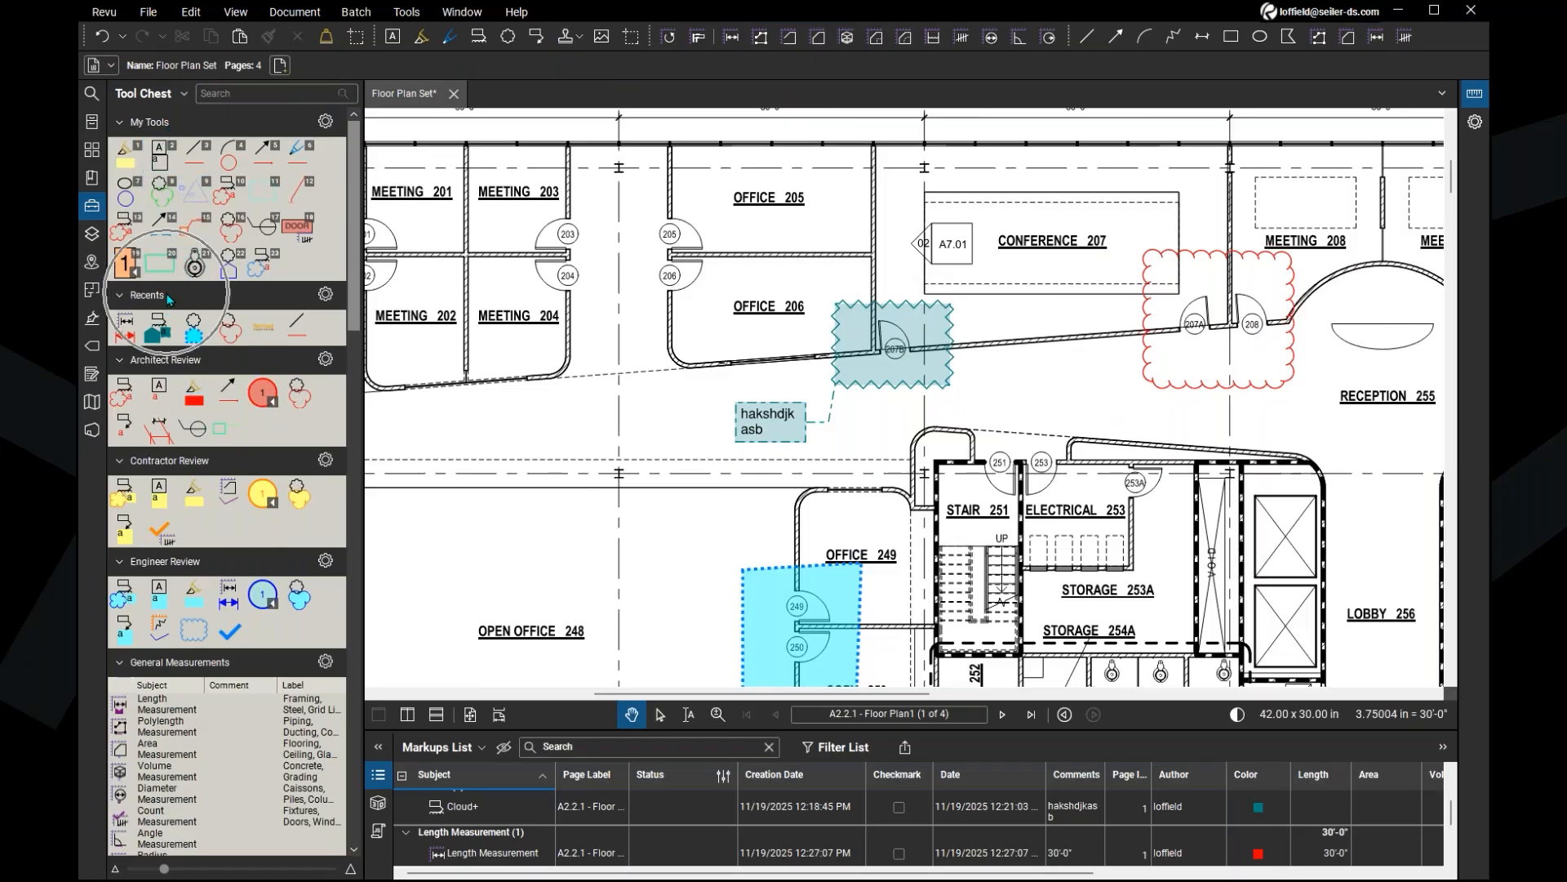
pyautogui.press('ctrl')
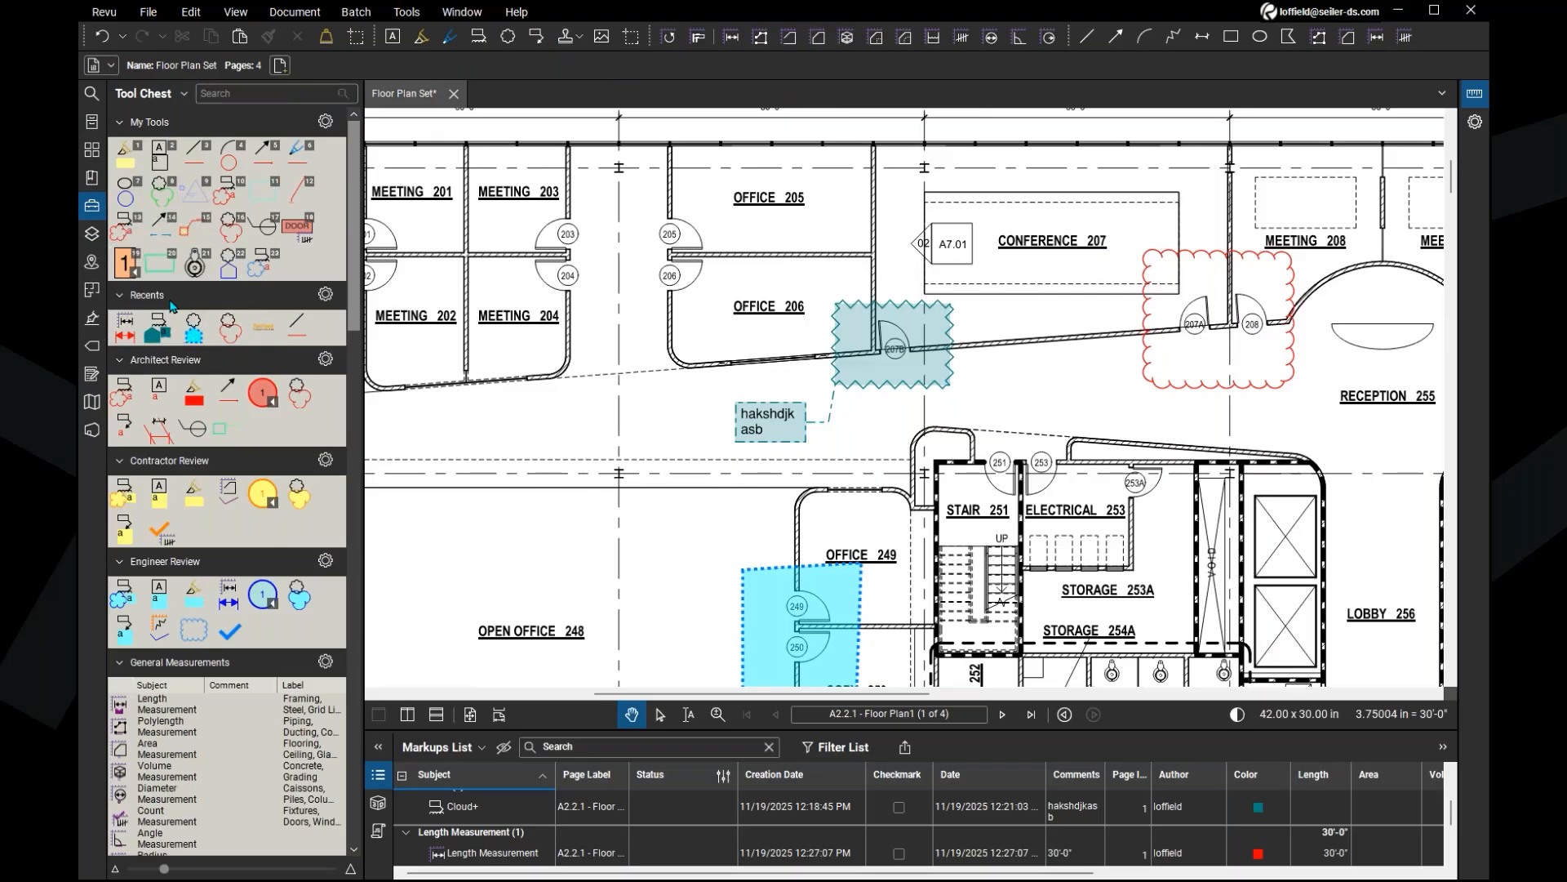
pyautogui.press('ctrl')
pyautogui.press('ctrl')
pyautogui.click(187, 332)
pyautogui.click(303, 327)
pyautogui.click(258, 330)
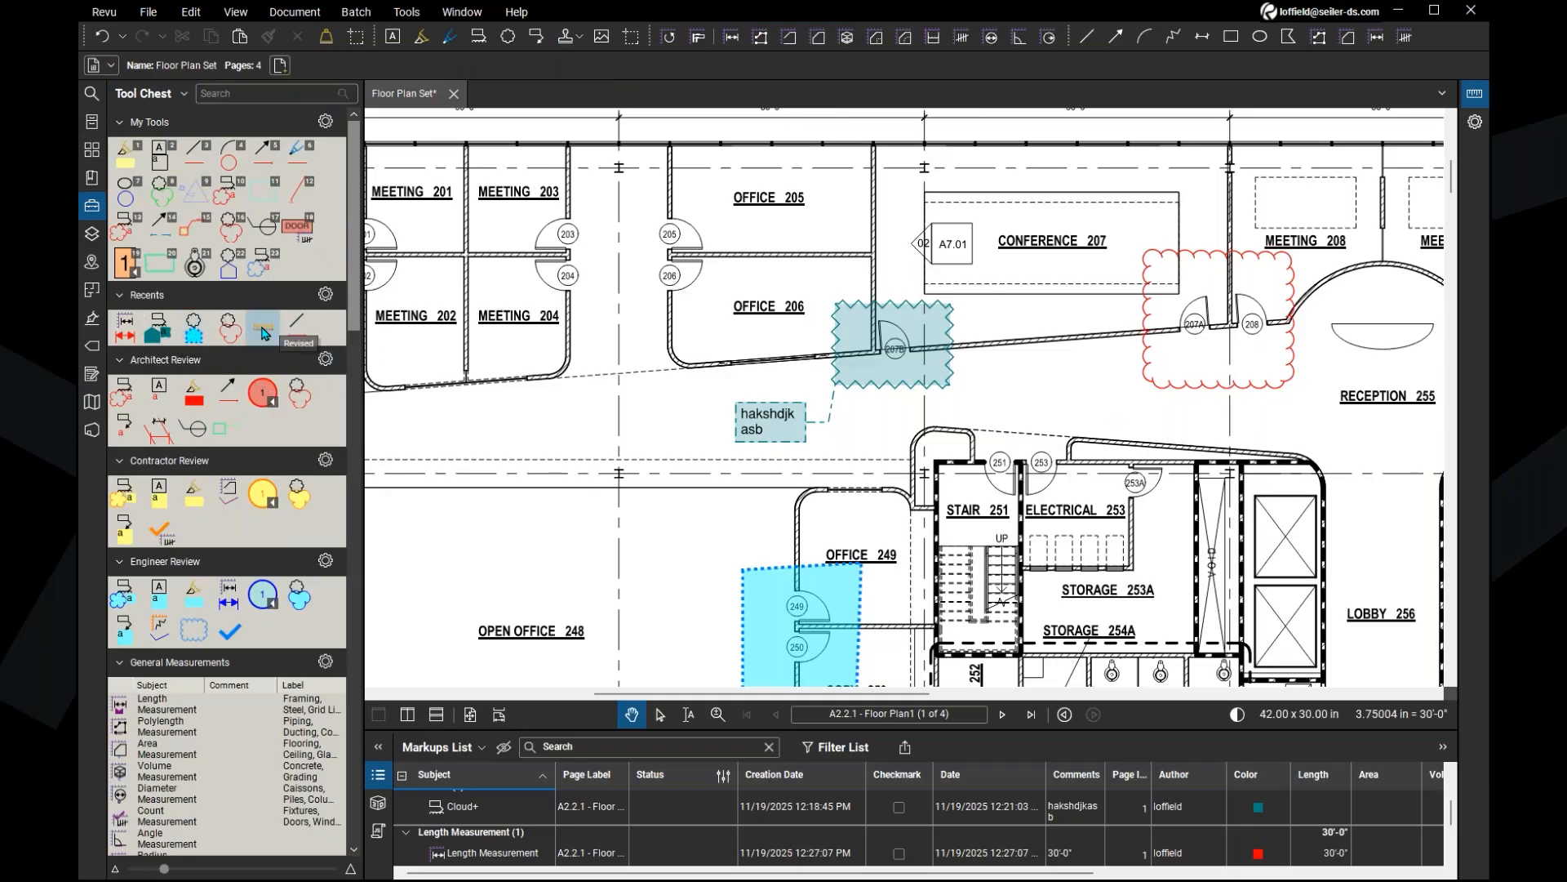
pyautogui.click(200, 335)
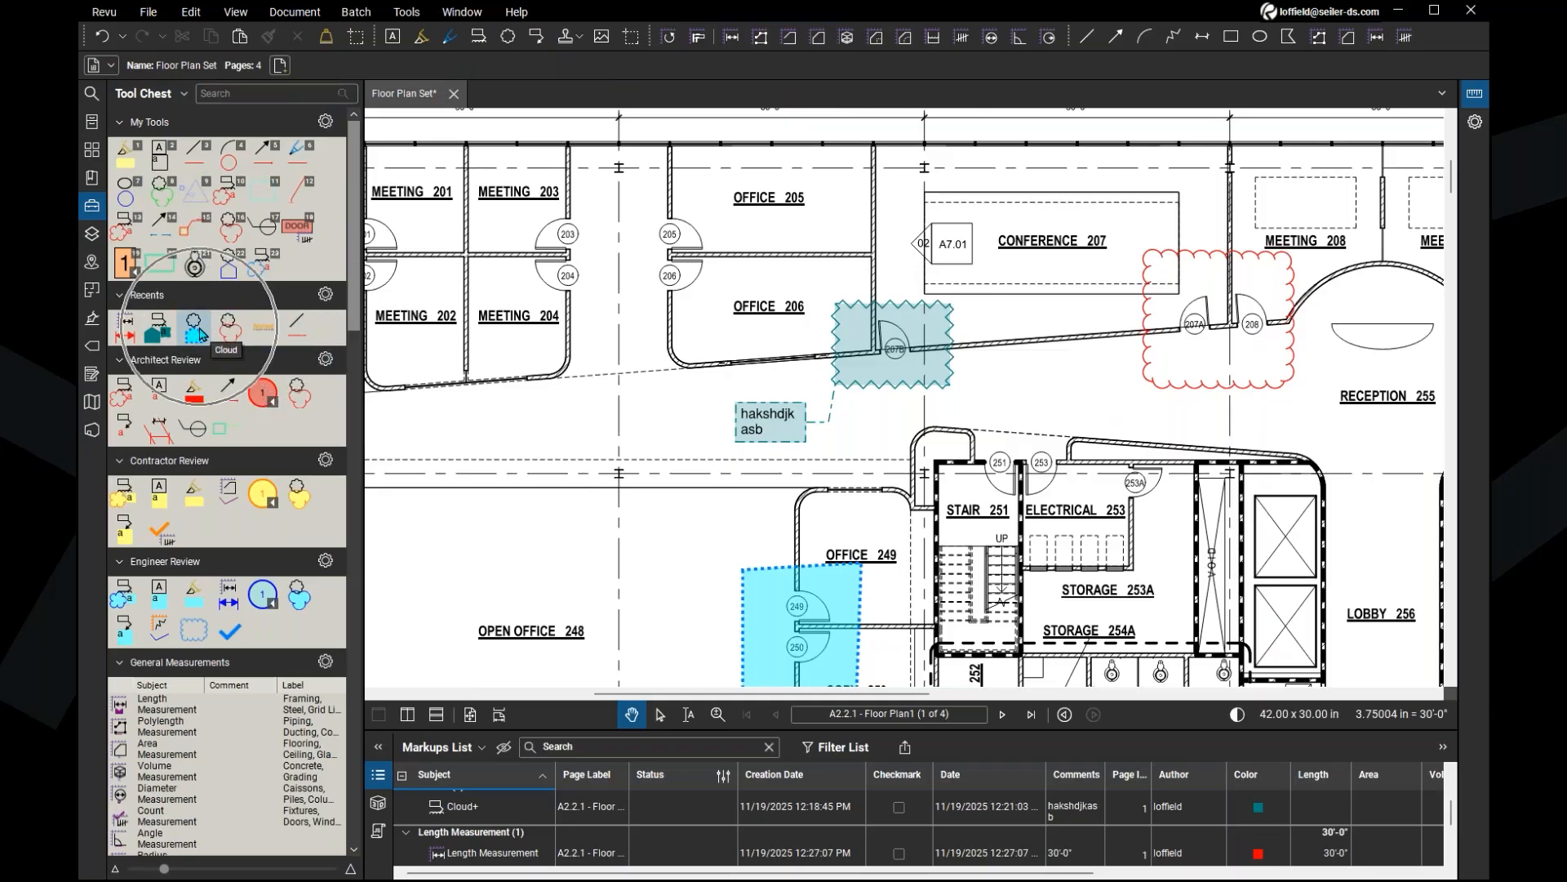
pyautogui.click(121, 330)
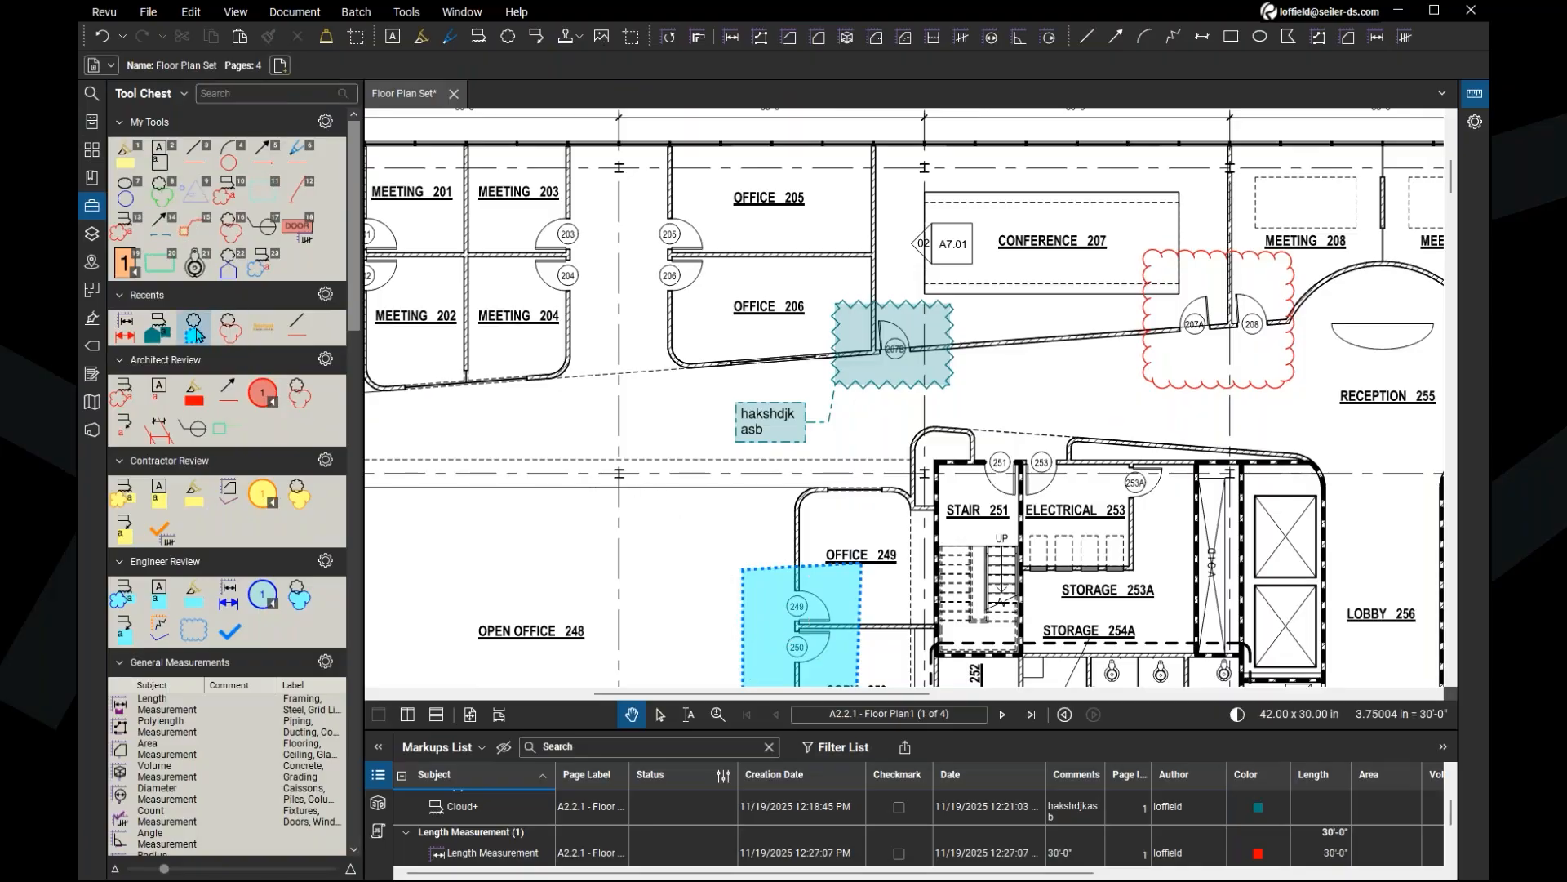
# Step: Add the cyan-filled Cloud from Recents to My Tools and draw a cloud with it above the Open Office 248 label
pyautogui.moveTo(195, 333); pyautogui.dragTo(299, 273)
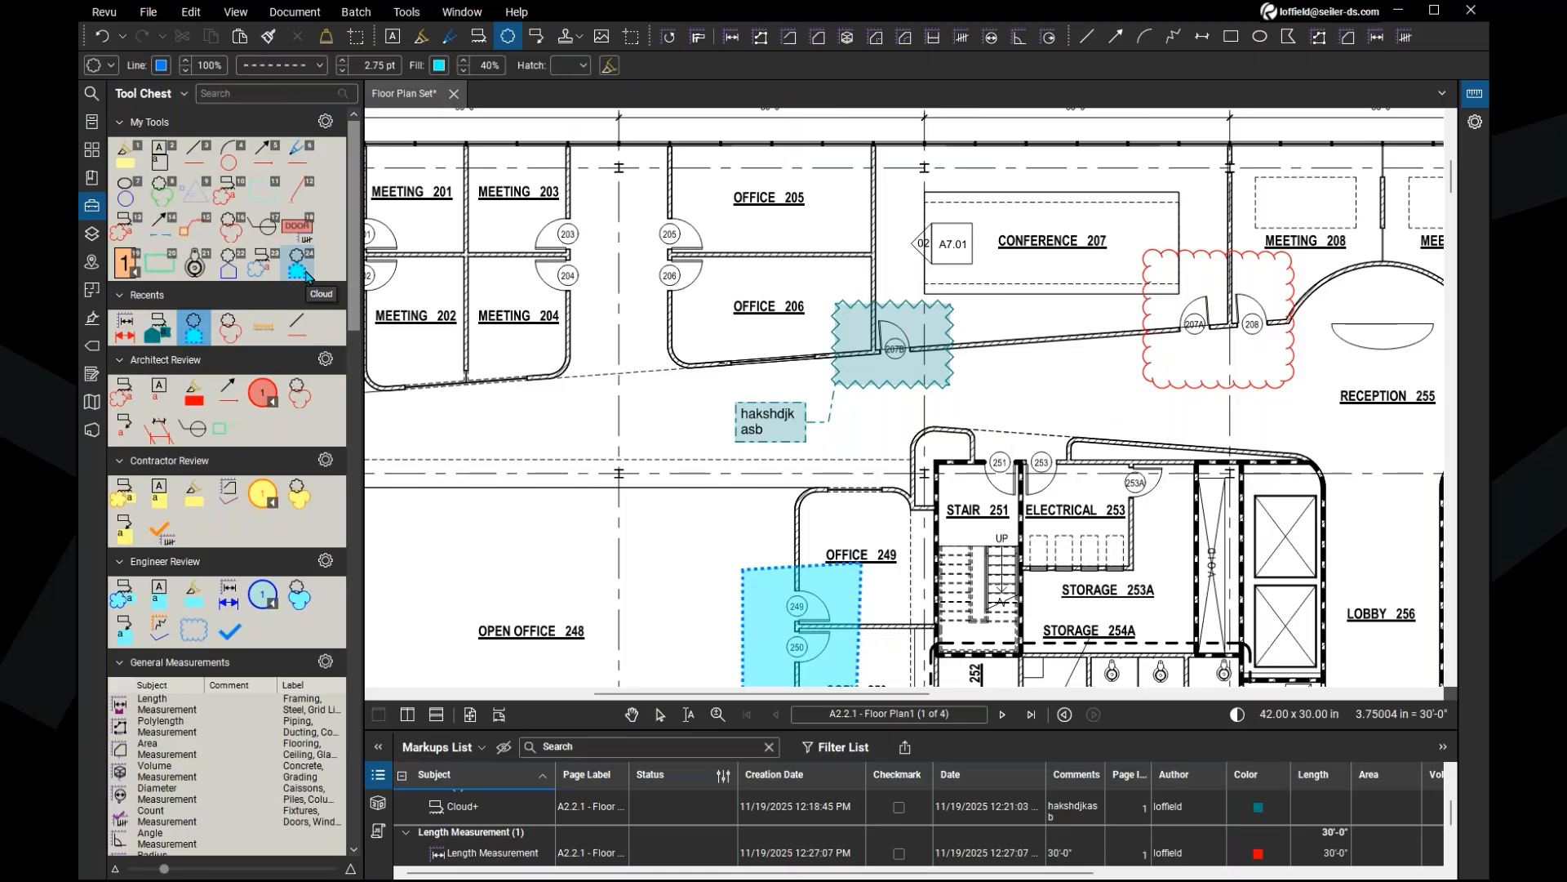
pyautogui.click(298, 277)
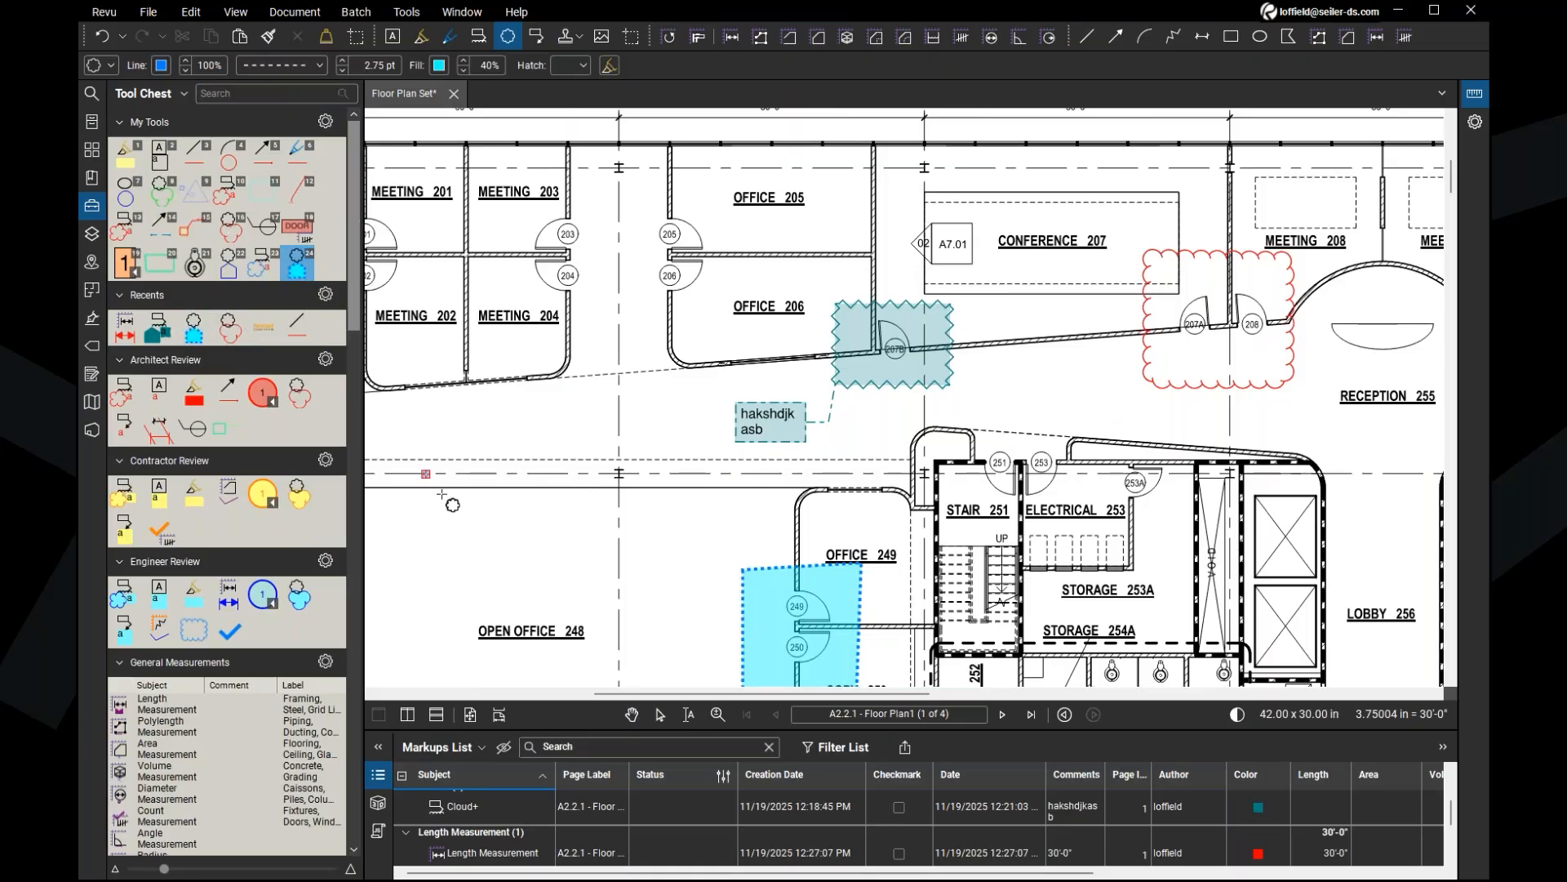
pyautogui.moveTo(451, 438); pyautogui.dragTo(542, 515)
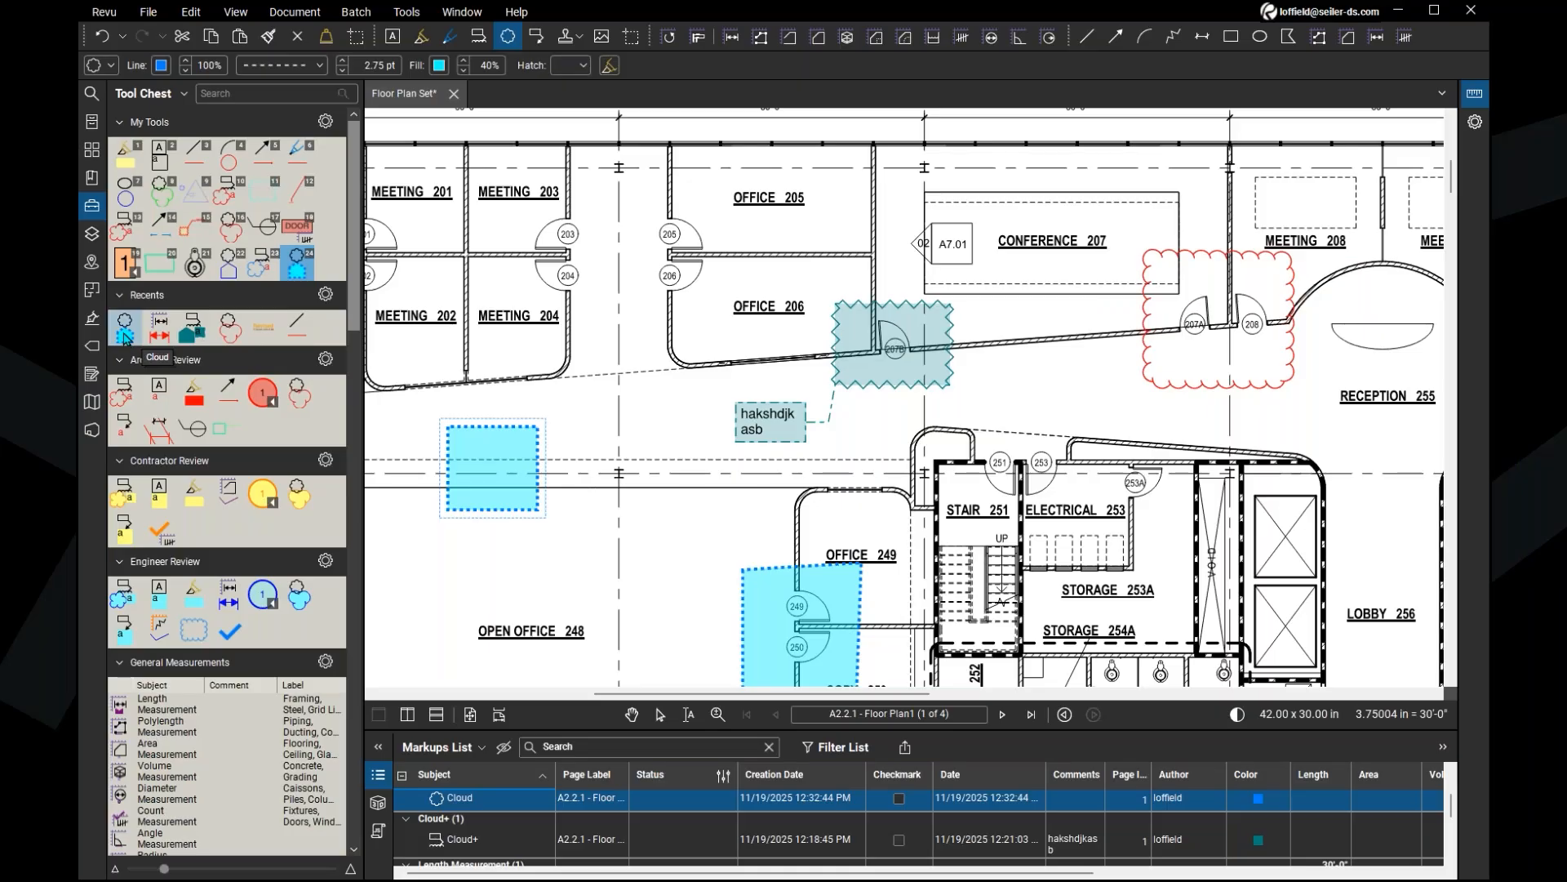
# Step: Examine the most recently used Cloud in the Recents set and activate it for reuse
pyautogui.press('ctrl')
pyautogui.press('ctrl')
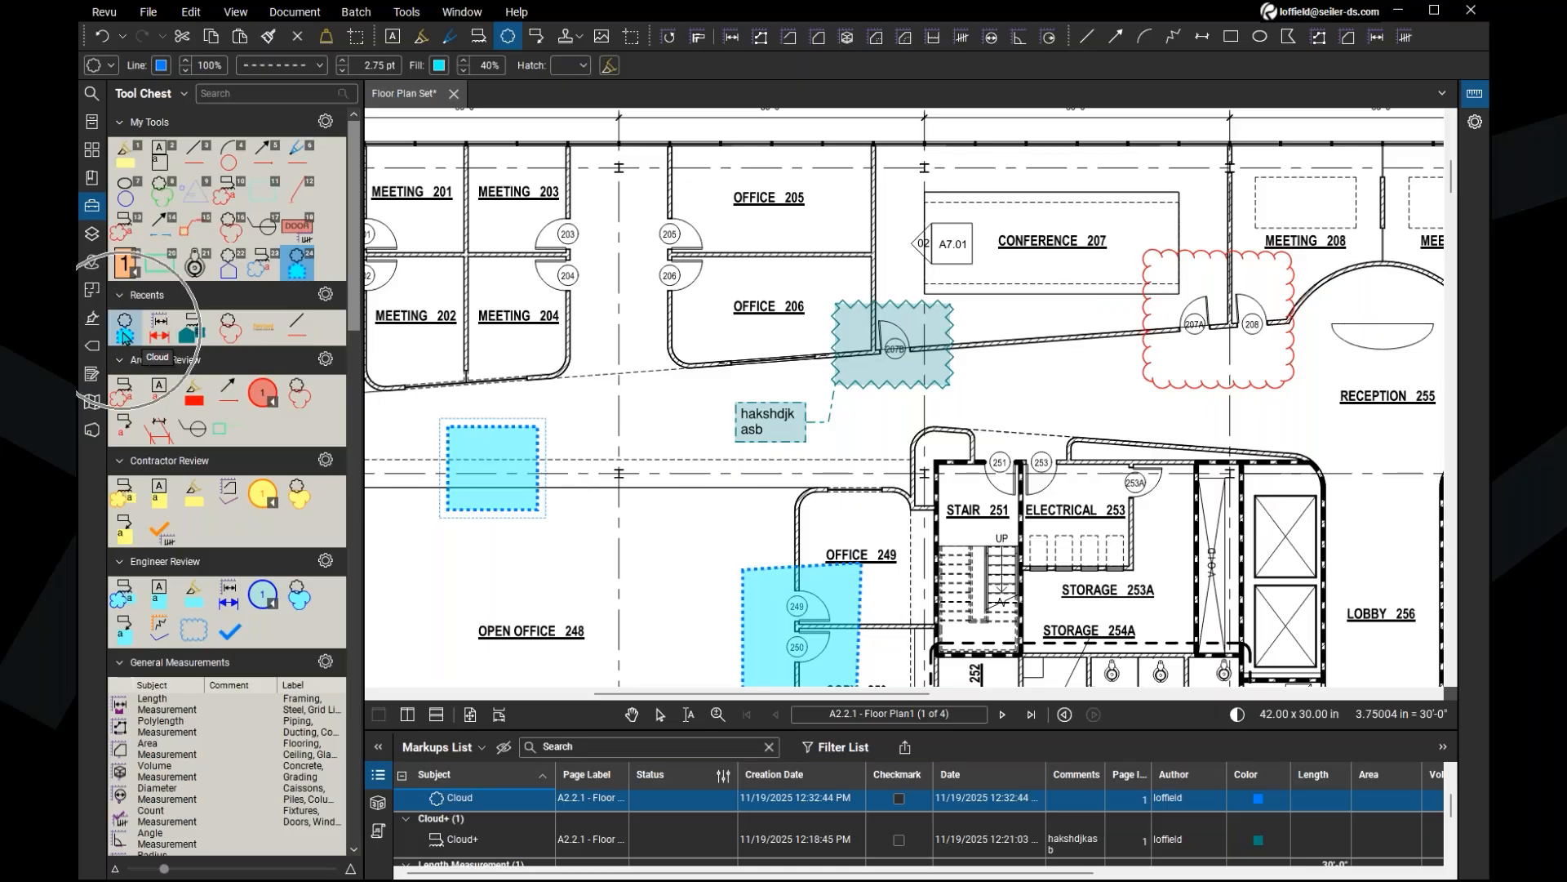
pyautogui.press('ctrl')
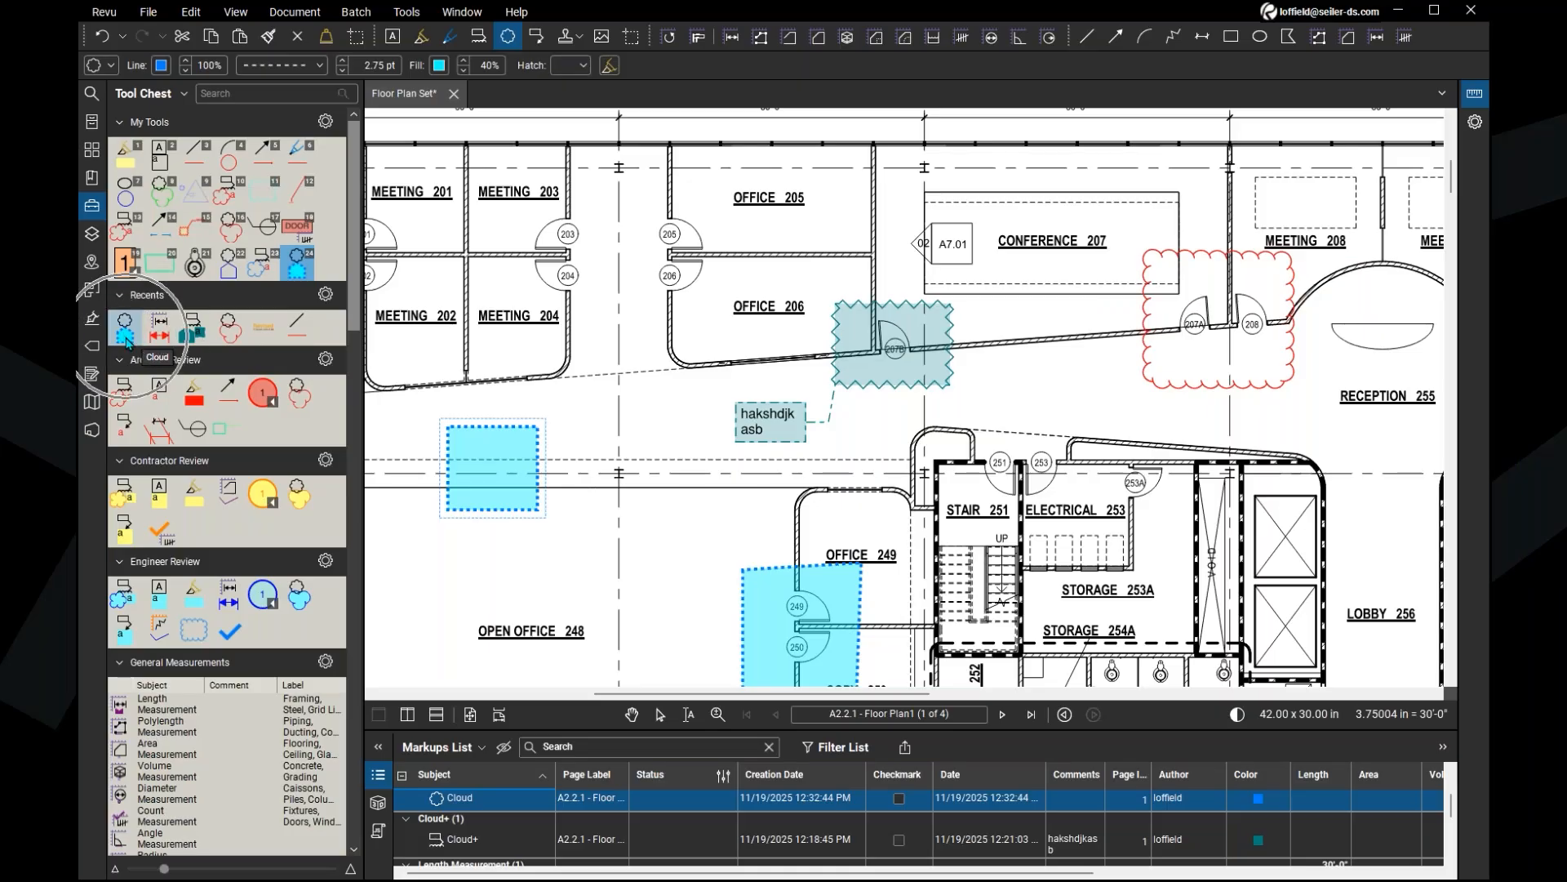
pyautogui.press('ctrl')
pyautogui.press('ctrl')
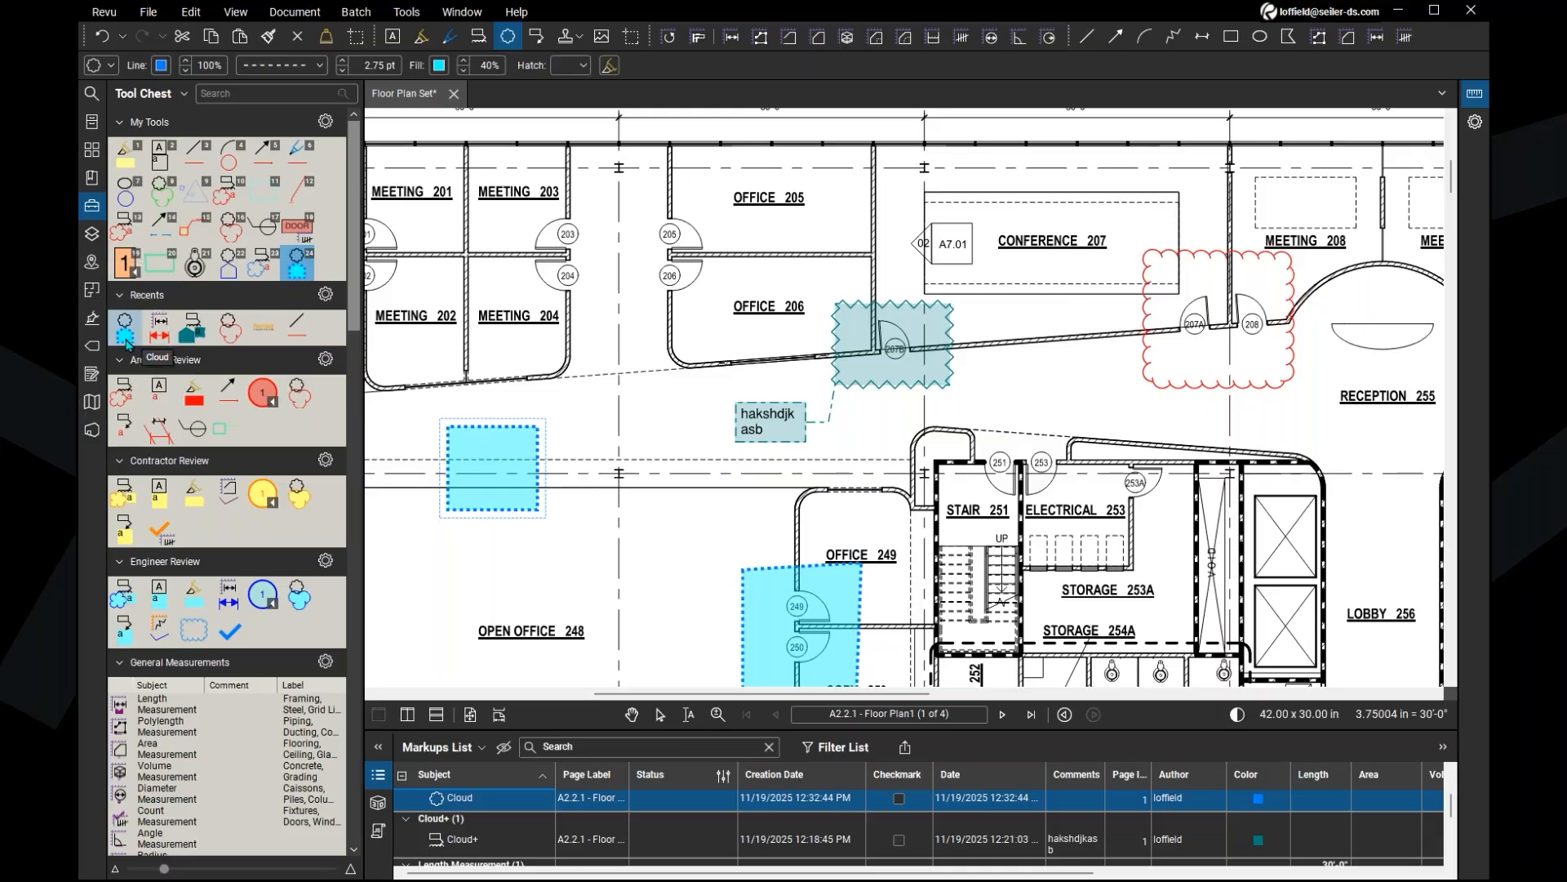
pyautogui.press('ctrl')
pyautogui.press('ctrl')
pyautogui.click(125, 328)
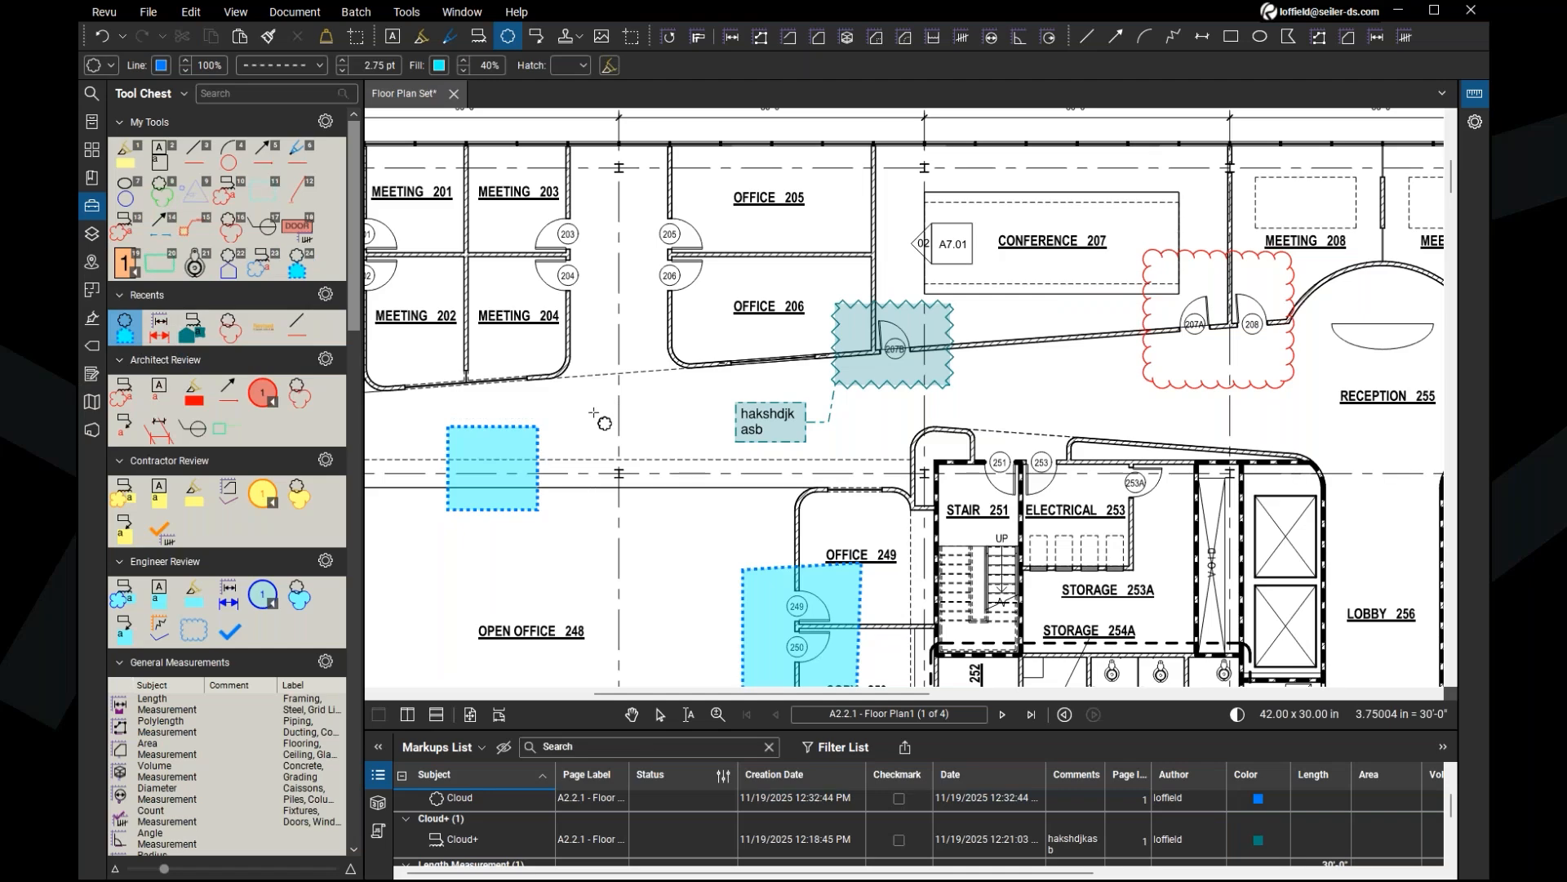
# Step: Switch the recent dotted blue cloud tool to drawing mode and place a copy of the cloud beside the Open Office 248 label
pyautogui.press('ctrl')
pyautogui.click(132, 336)
pyautogui.doubleClick(128, 333)
pyautogui.press('ctrl')
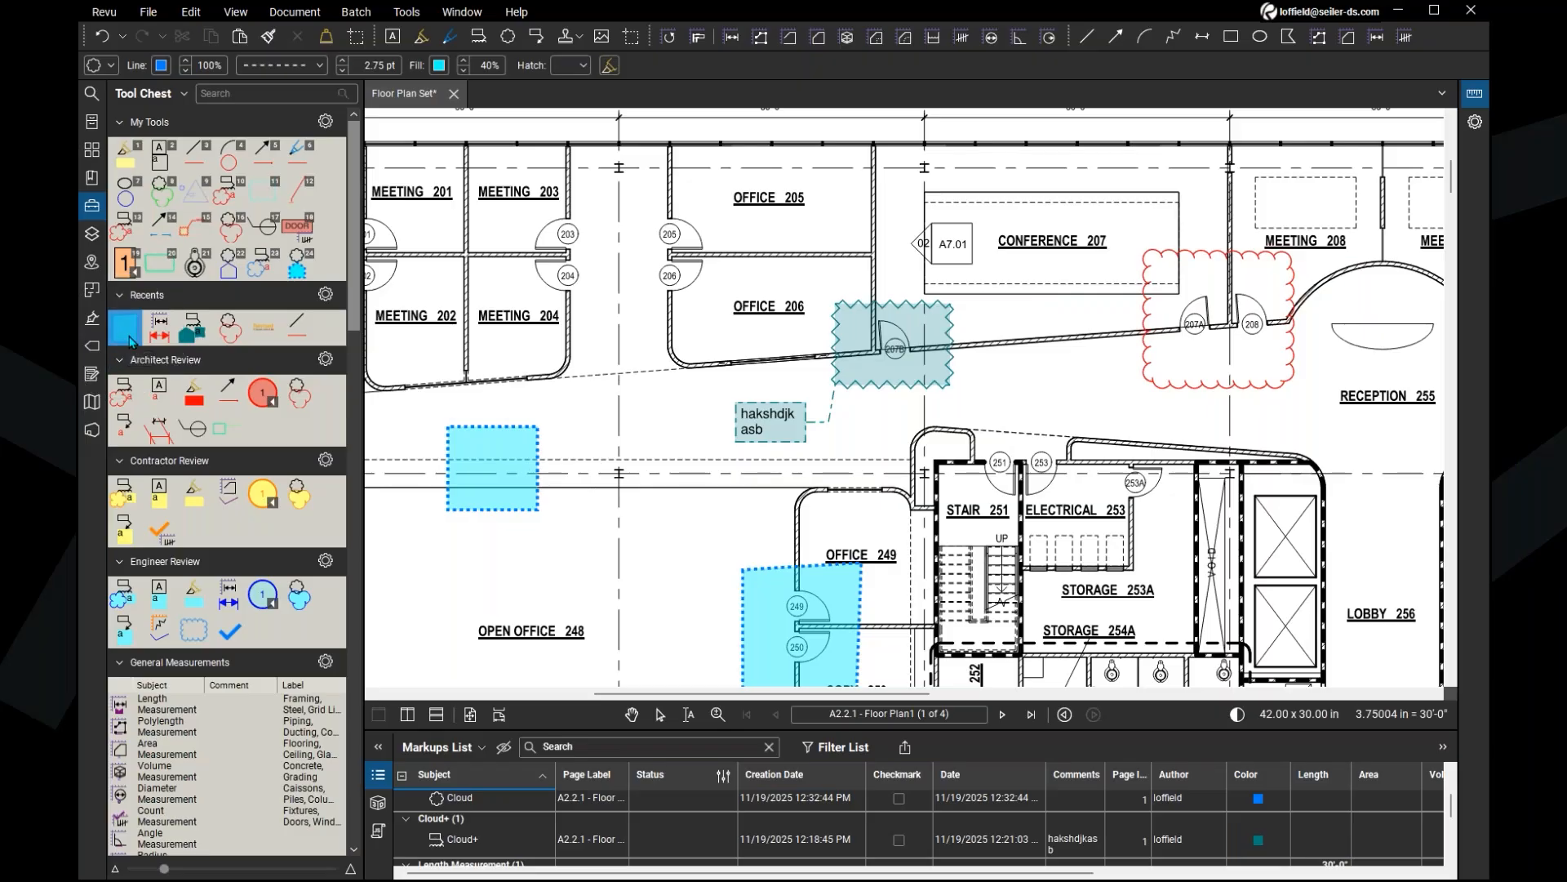
pyautogui.press('ctrl')
pyautogui.press('ctrl')
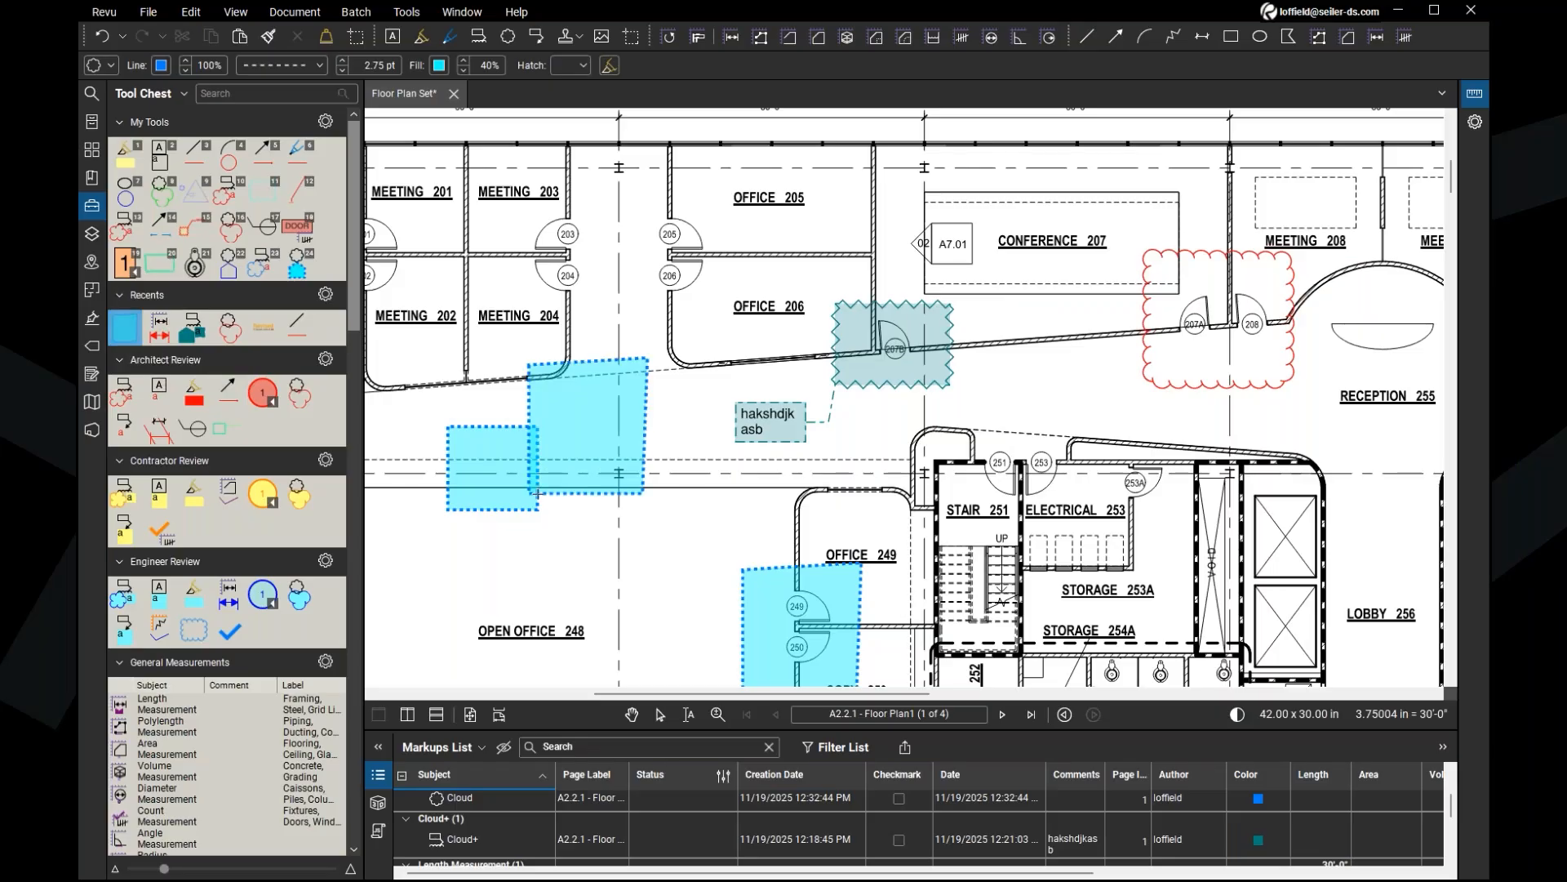
pyautogui.scroll(-1, 598, 658)
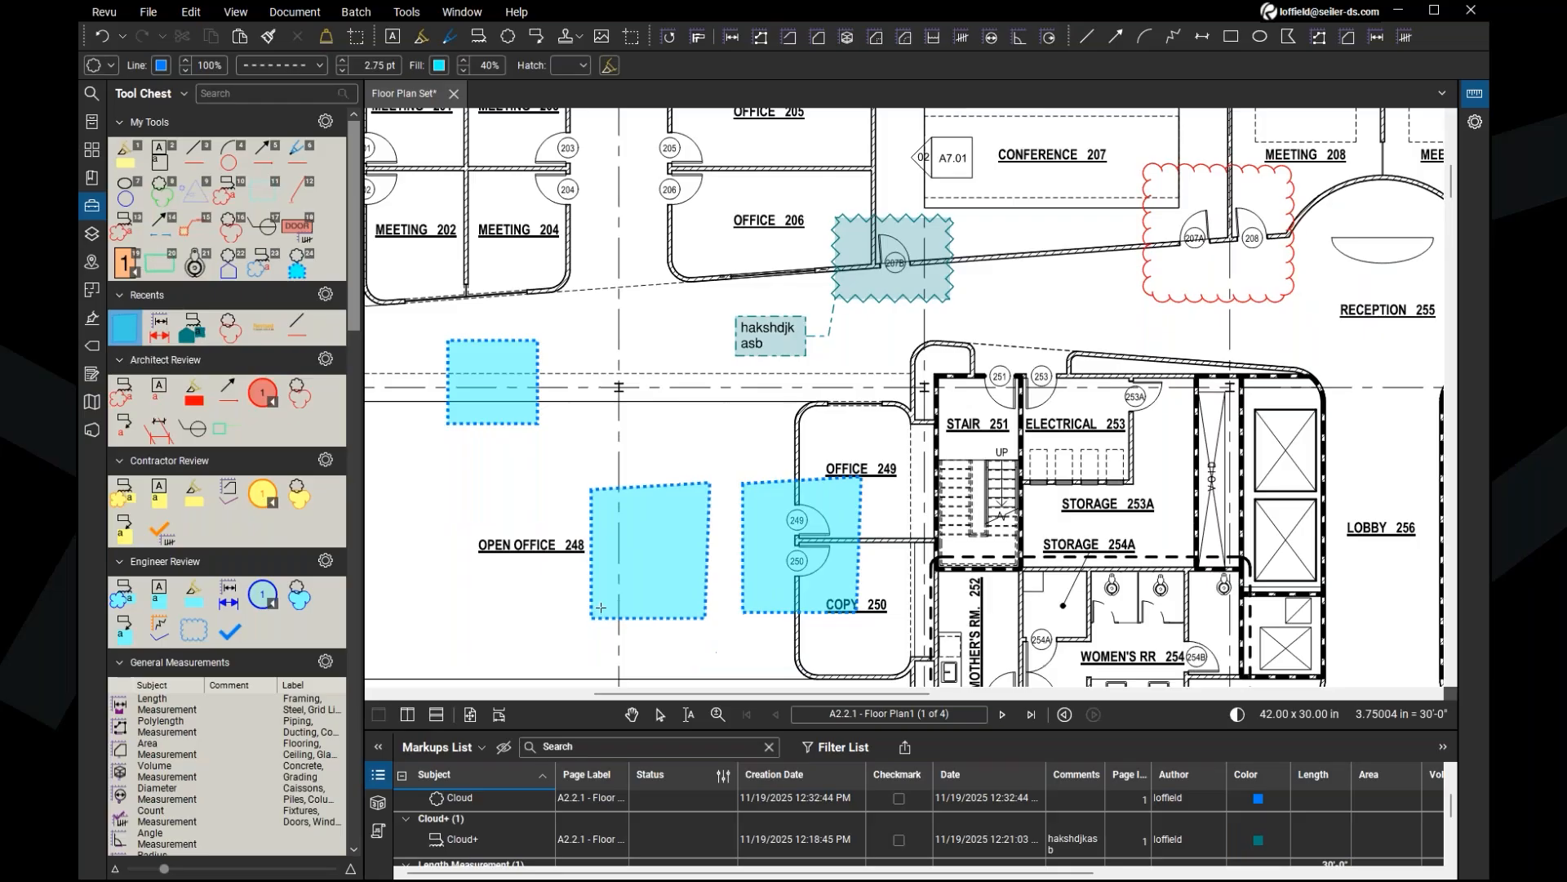
pyautogui.doubleClick(602, 604)
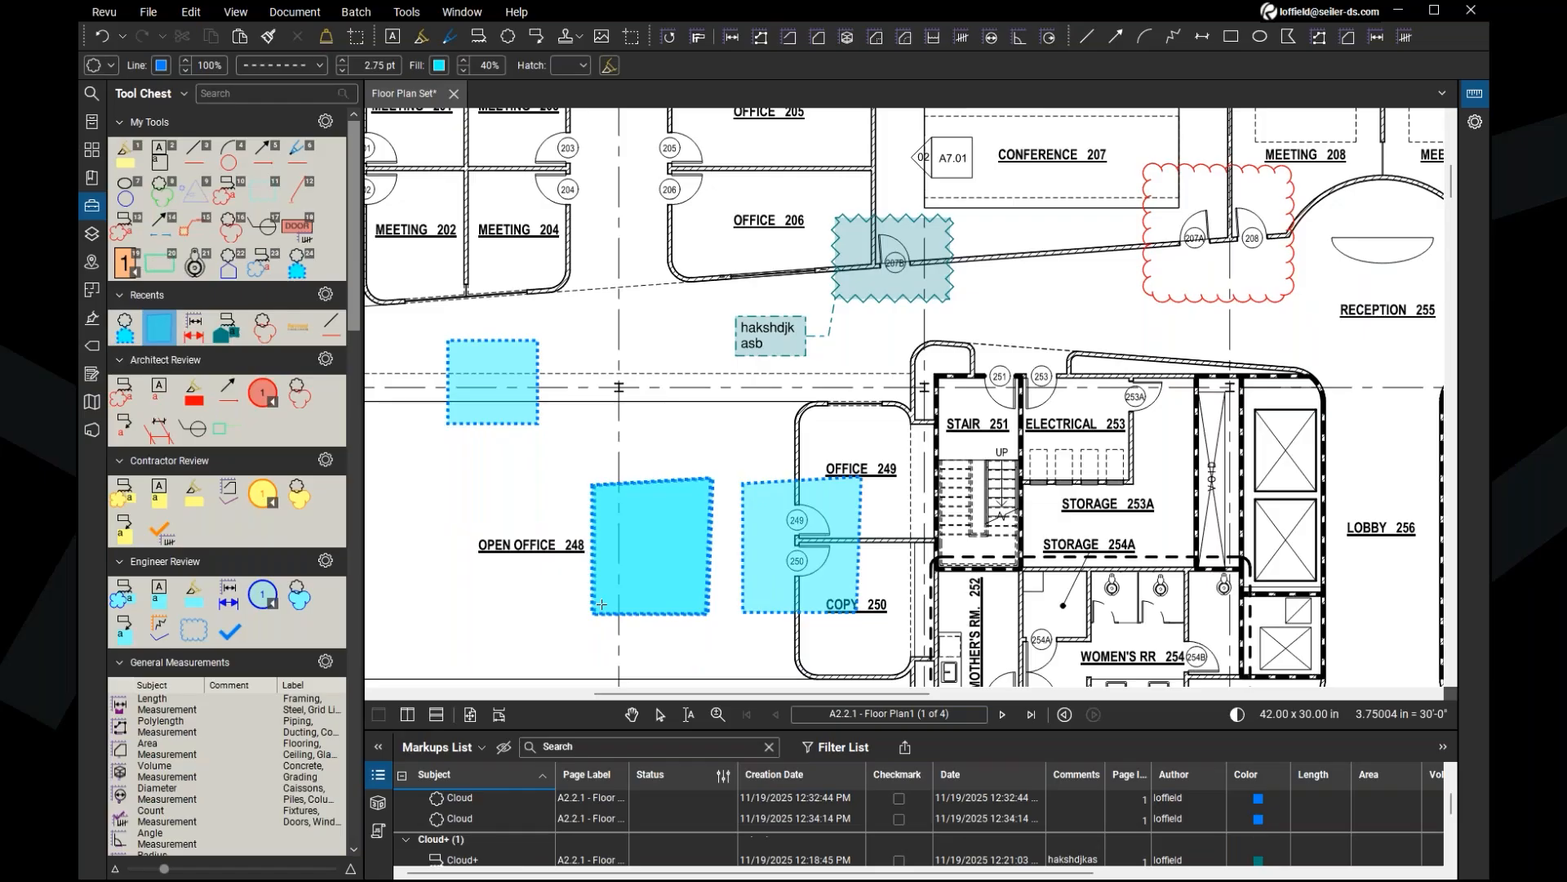
pyautogui.press('Escape')
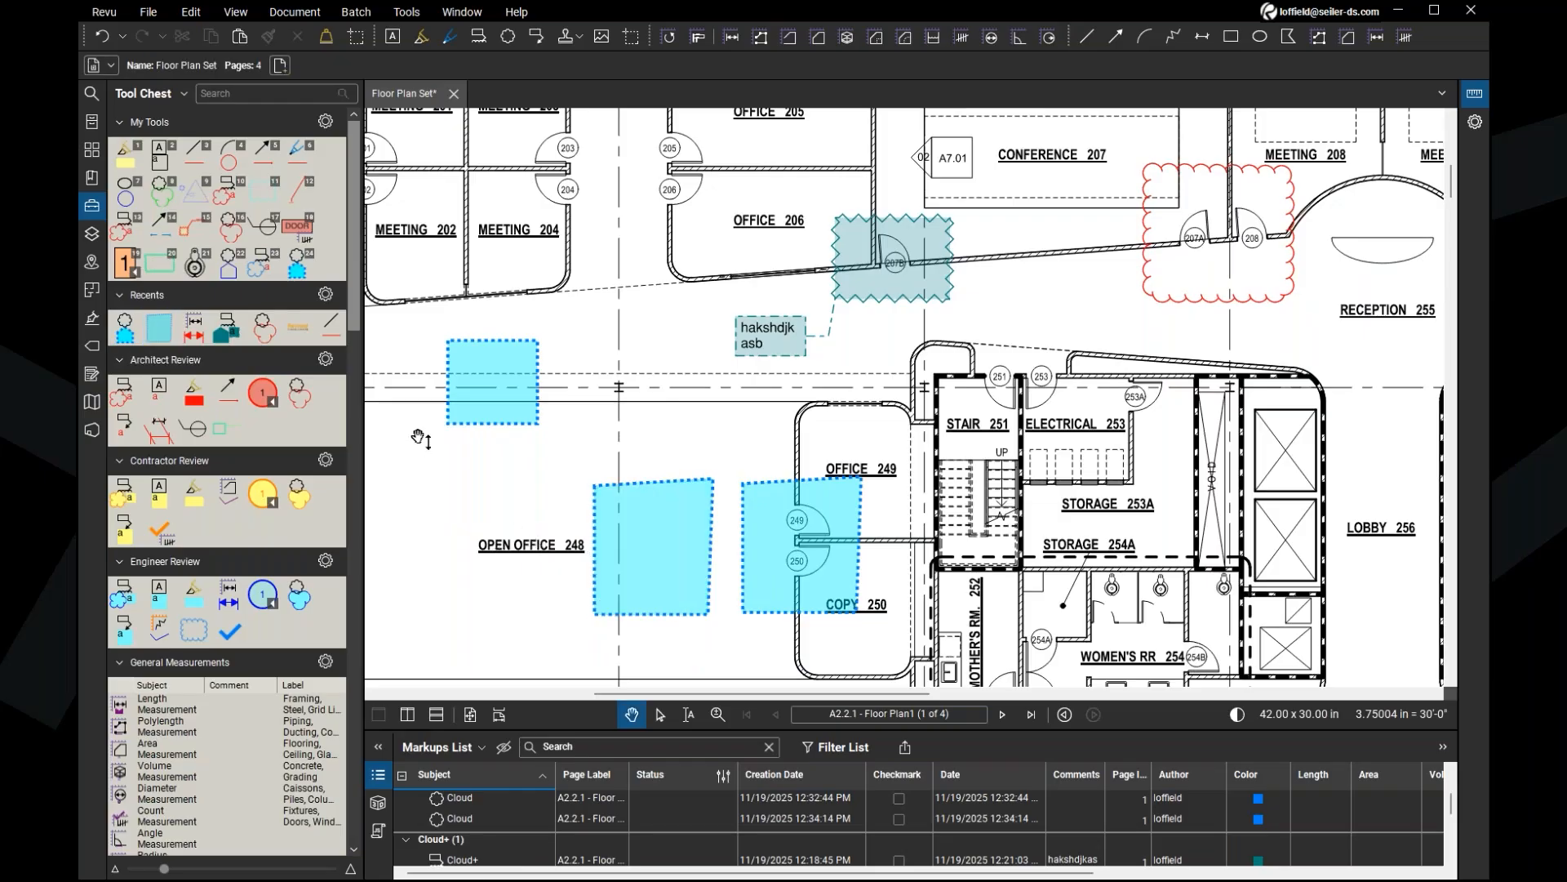
# Step: Switch the dotted blue cloud in My Tools to drawing mode and back to properties mode
pyautogui.click(293, 274)
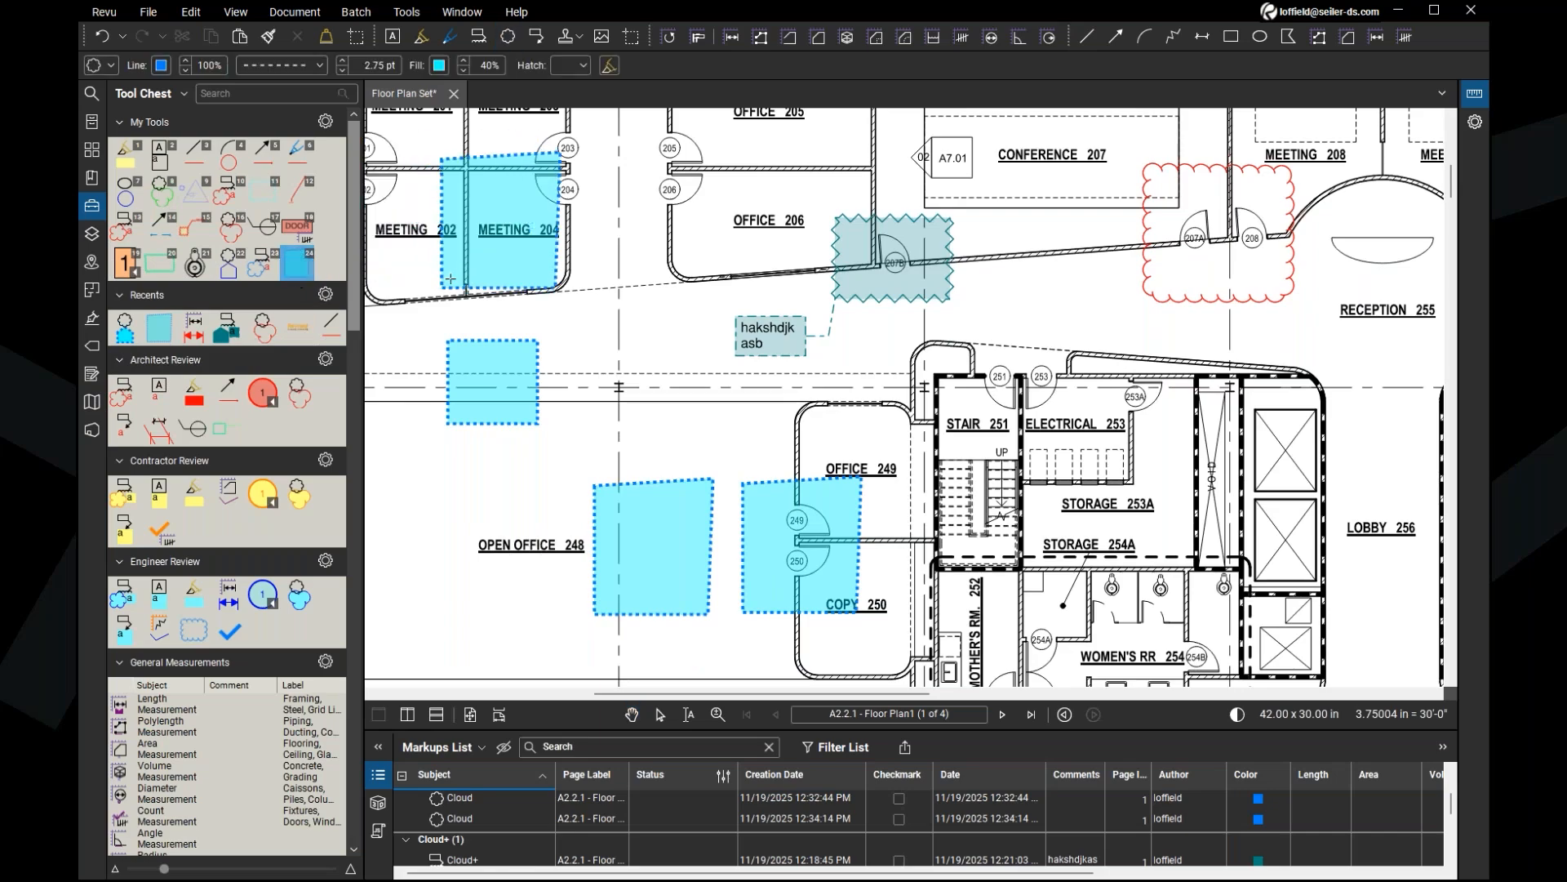
pyautogui.press('Escape')
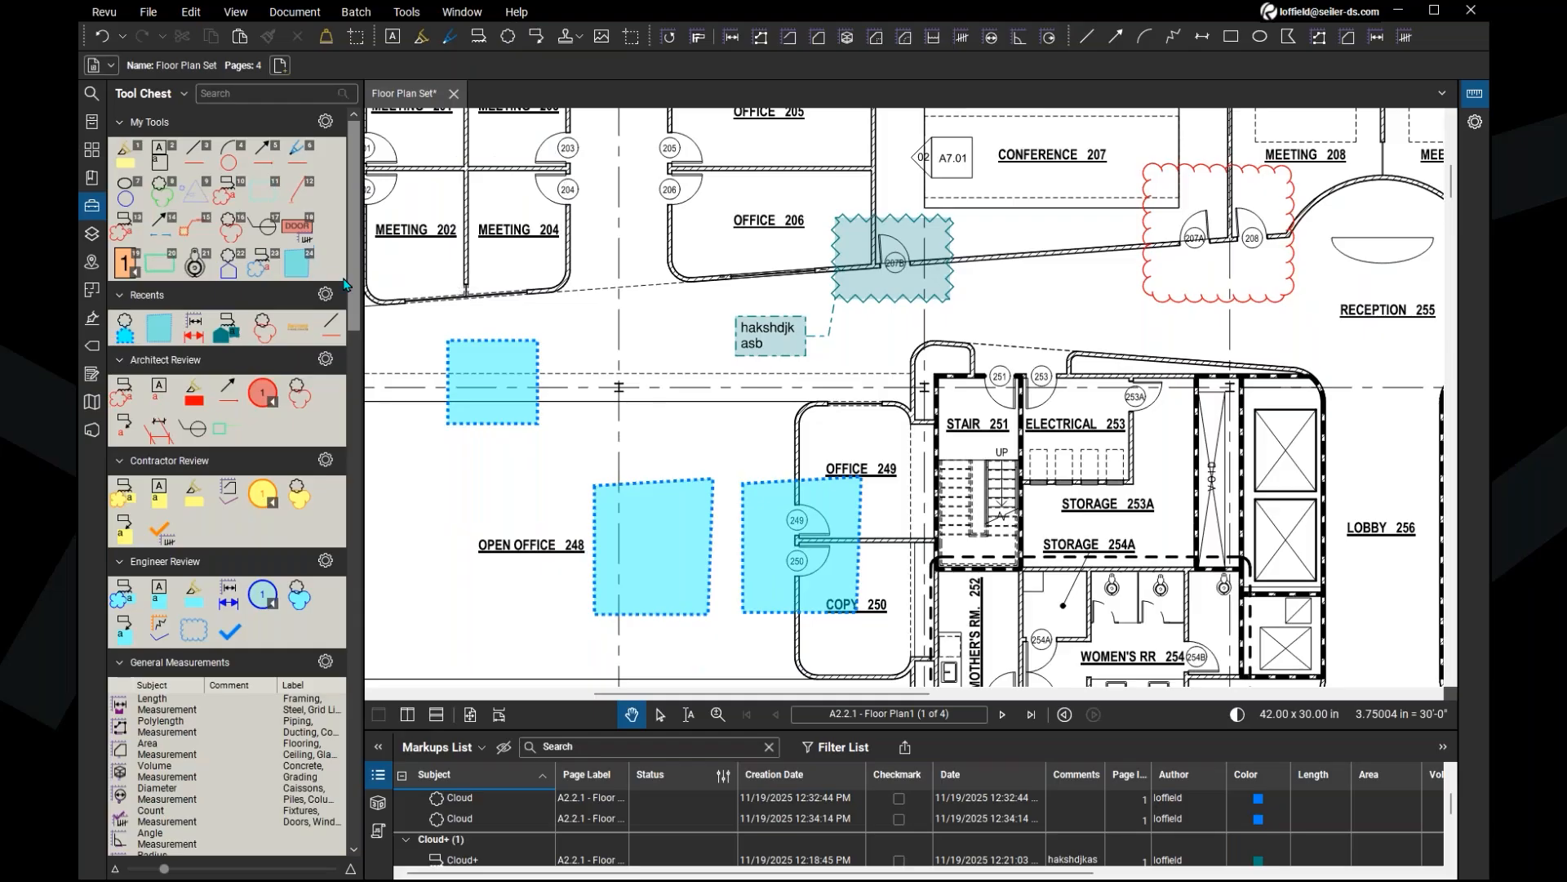
pyautogui.click(304, 273)
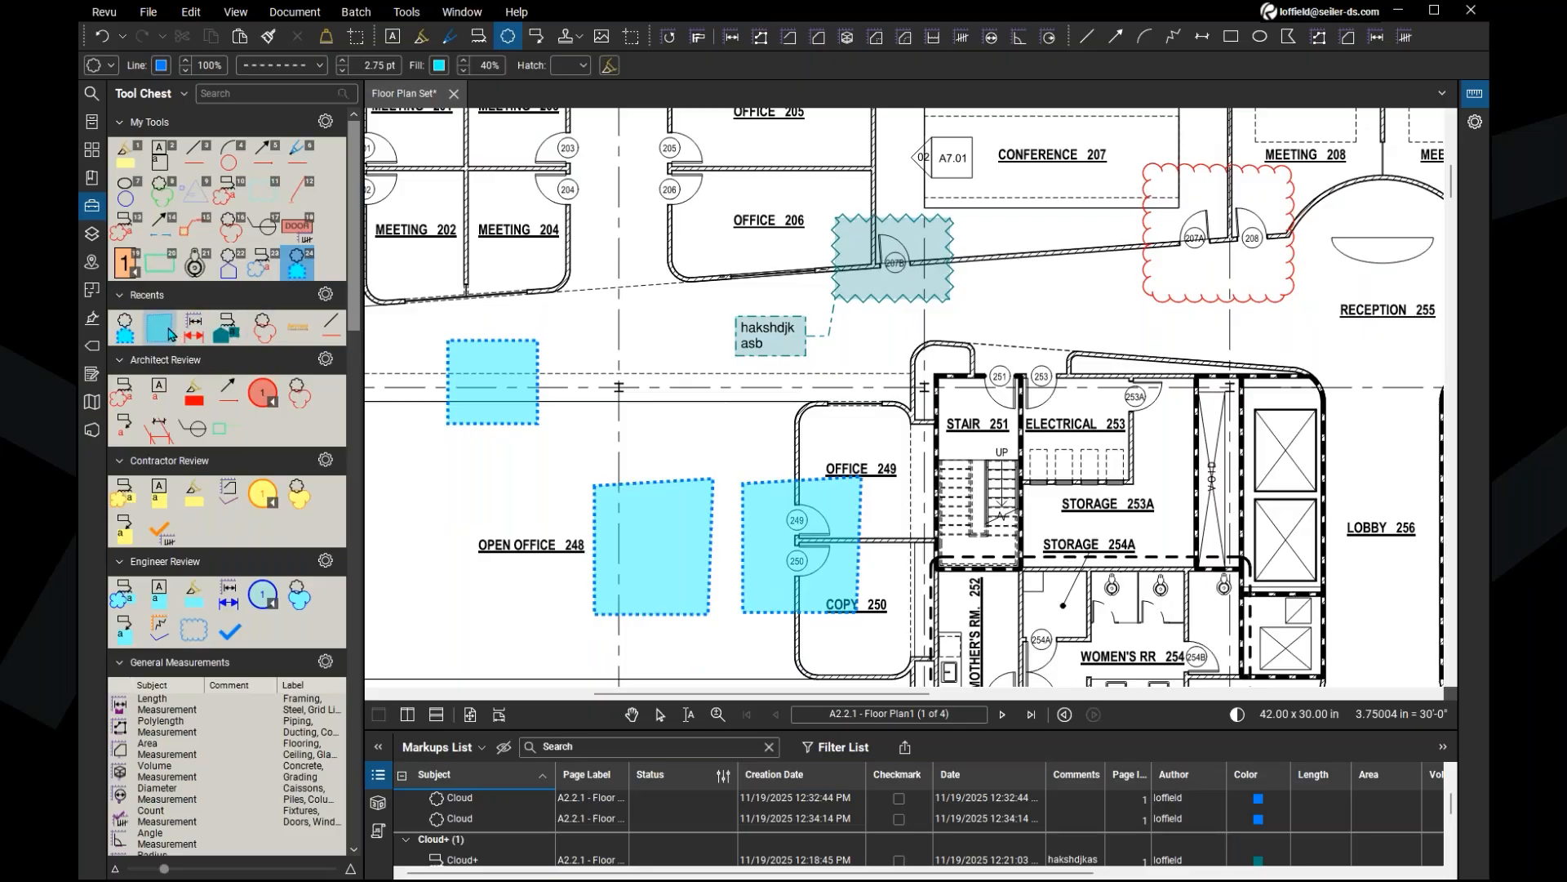
pyautogui.click(627, 522)
pyautogui.press('Escape')
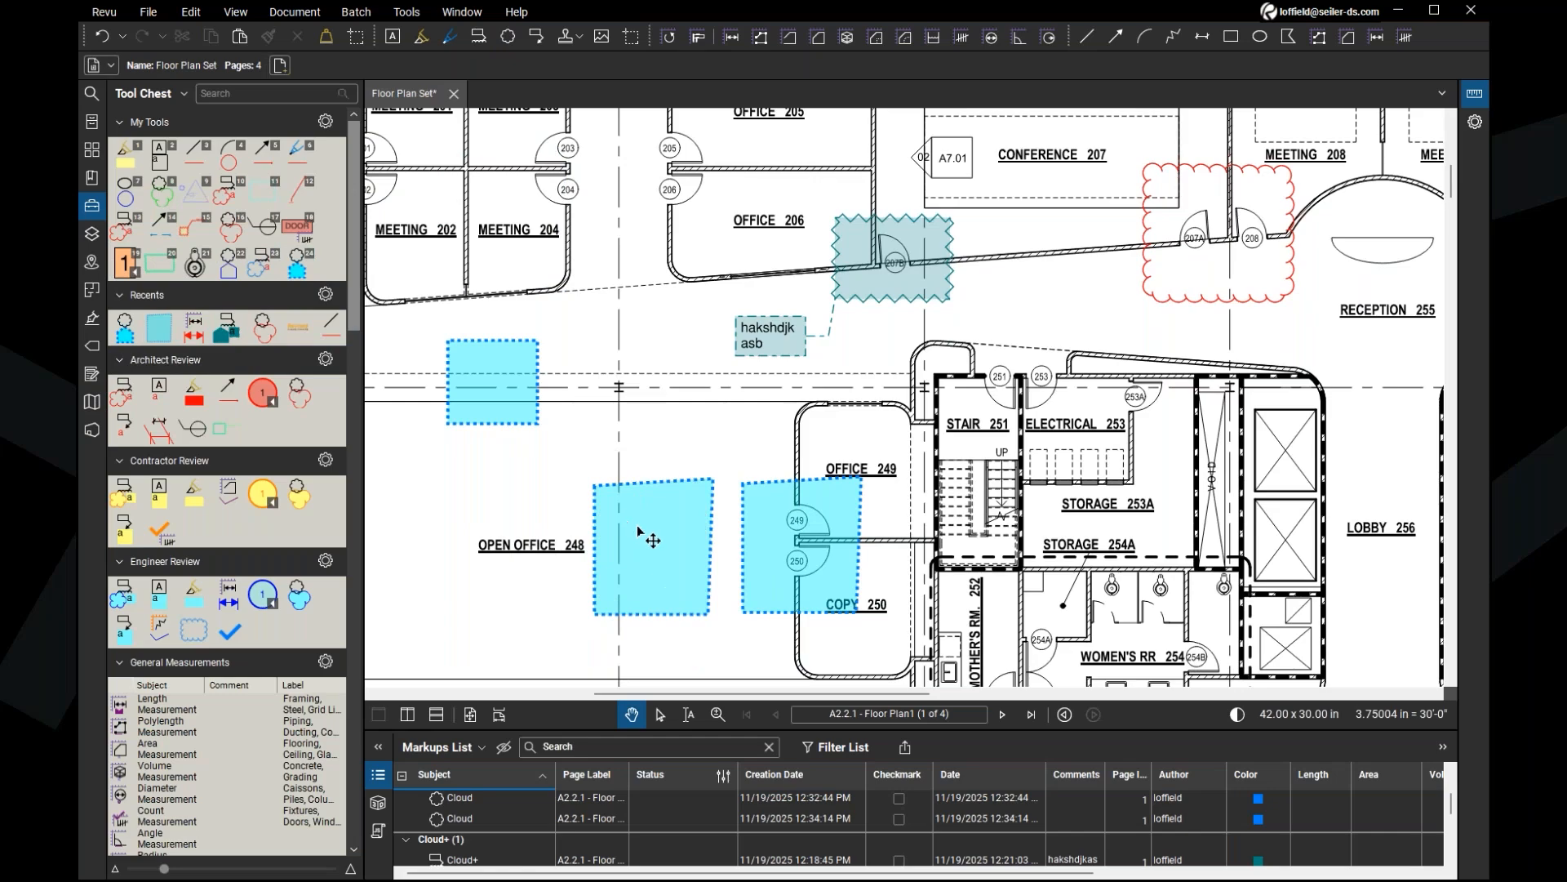
pyautogui.click(636, 527)
pyautogui.click(664, 498)
pyautogui.click(730, 599)
# Step: Activate the recent teal Cloud+ tool in properties mode
pyautogui.click(229, 330)
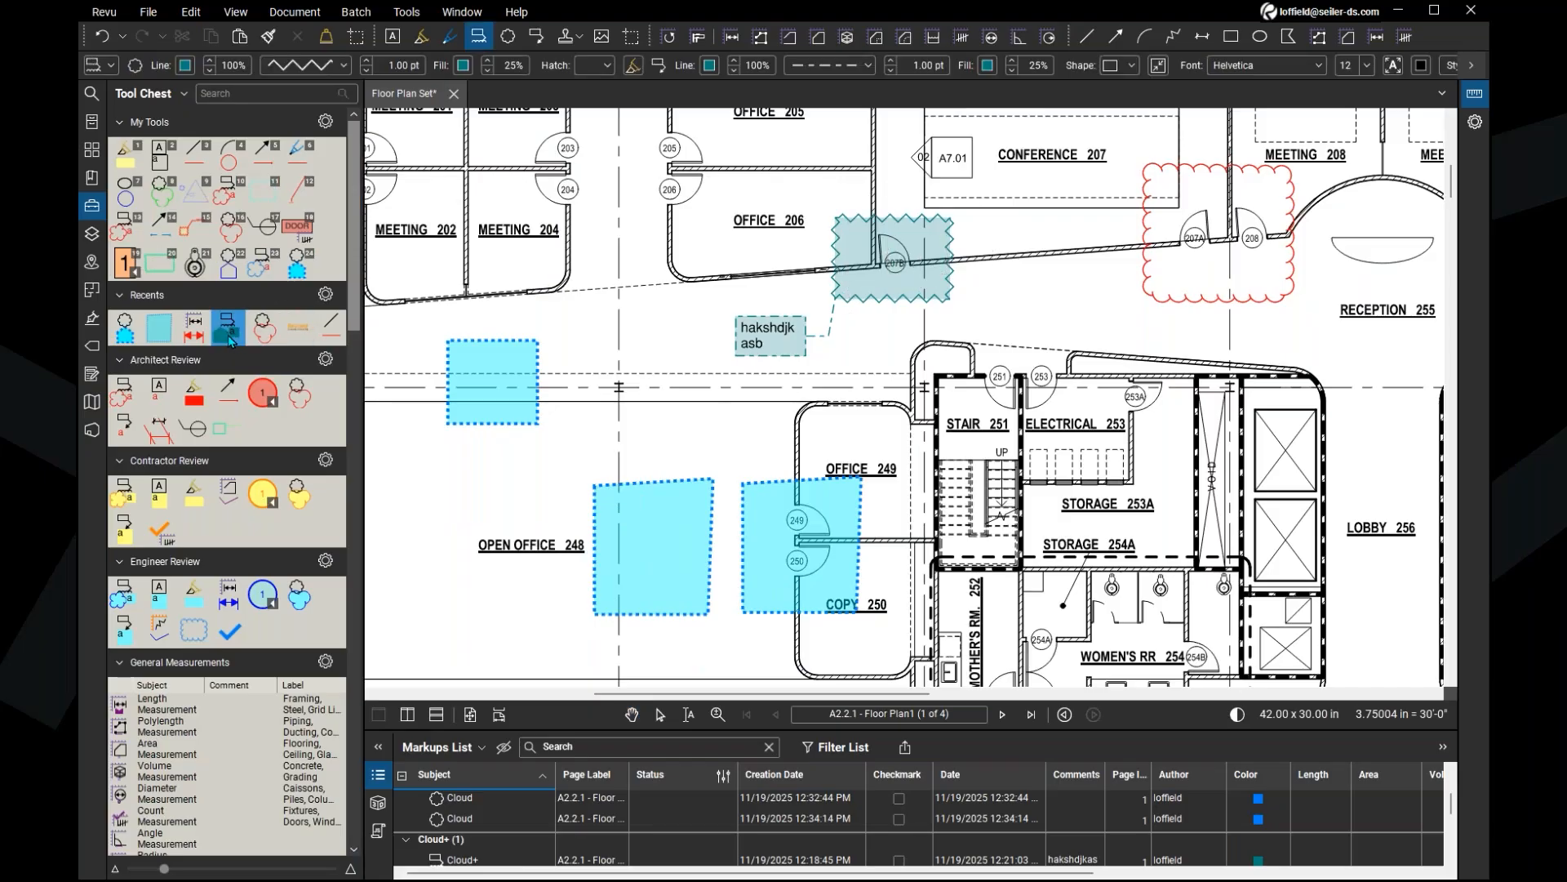
pyautogui.click(231, 338)
pyautogui.click(522, 580)
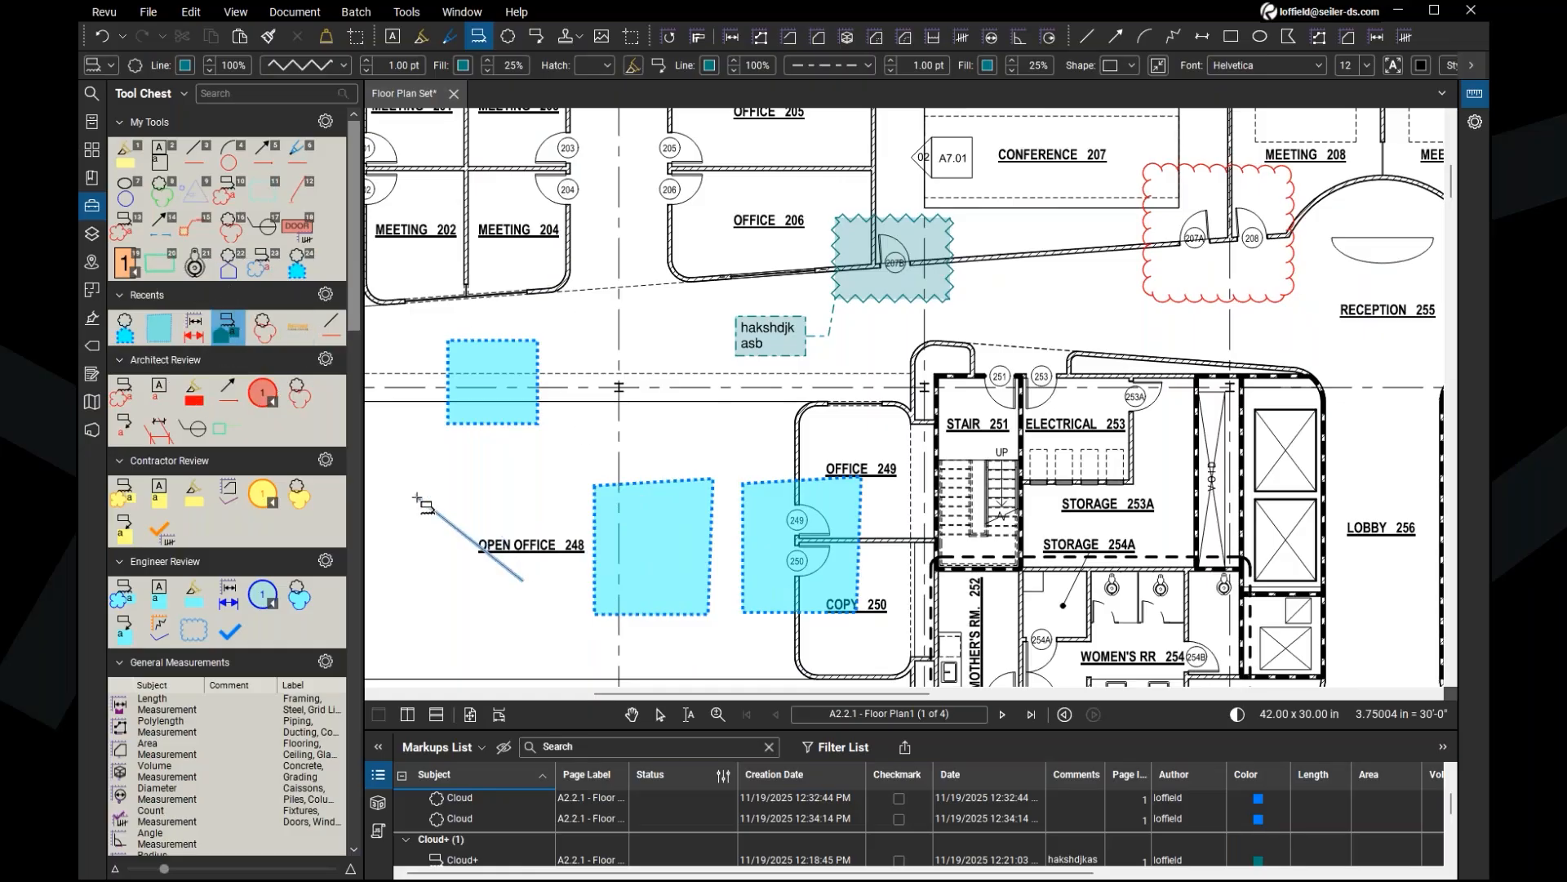
pyautogui.click(416, 495)
pyautogui.doubleClick(504, 485)
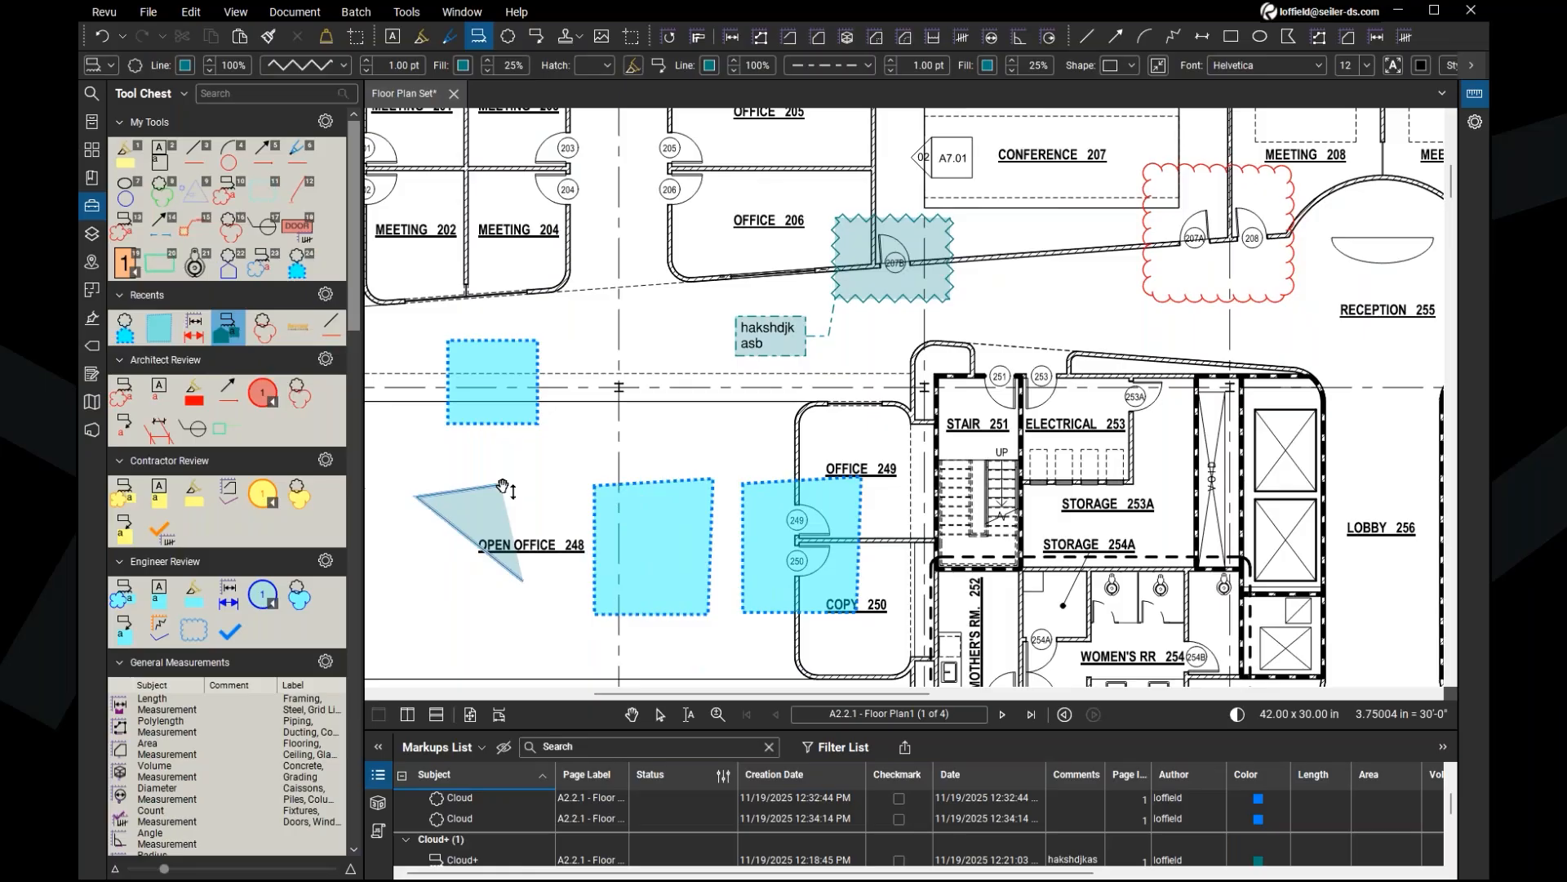
pyautogui.press('Escape')
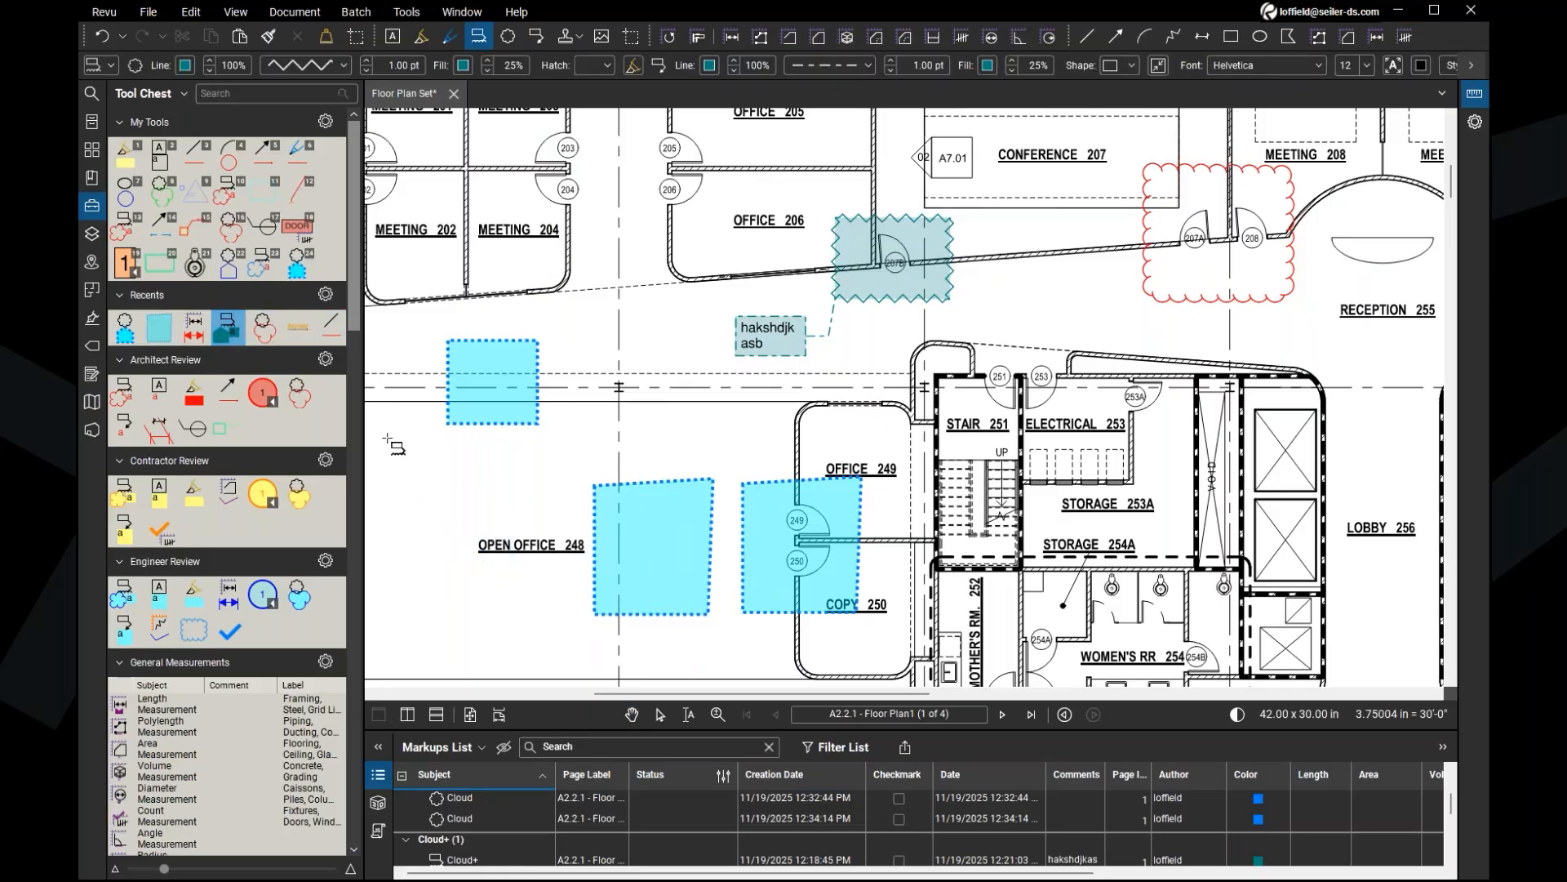
# Step: Draw a rectangular Cloud+ over the Open Office 248 area and enter "ghalhskldha" in its callout
pyautogui.moveTo(399, 462); pyautogui.dragTo(522, 590)
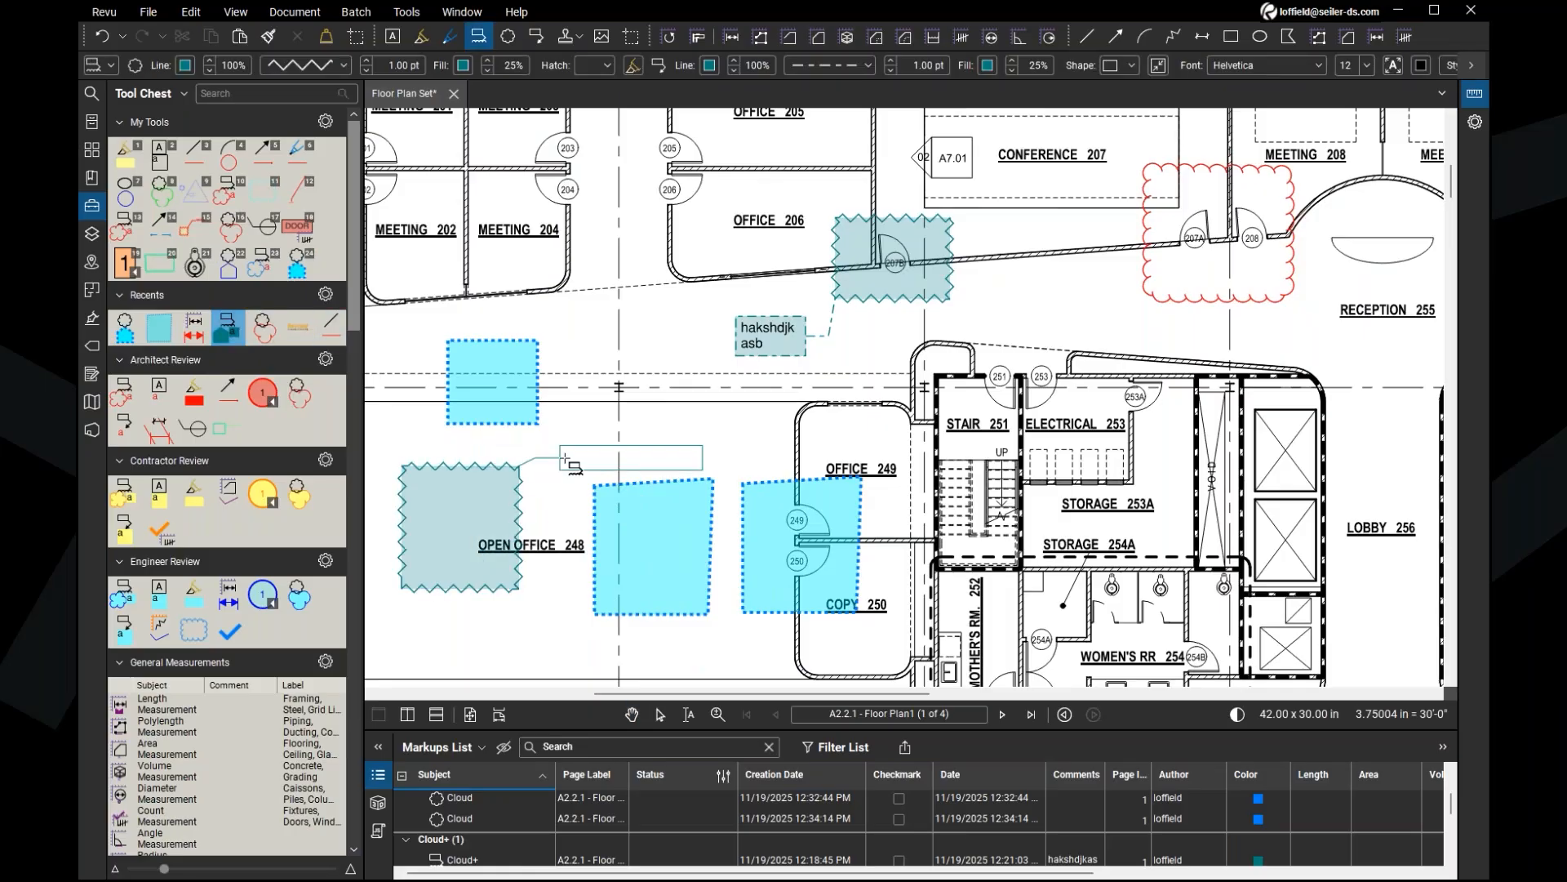
pyautogui.click(569, 449)
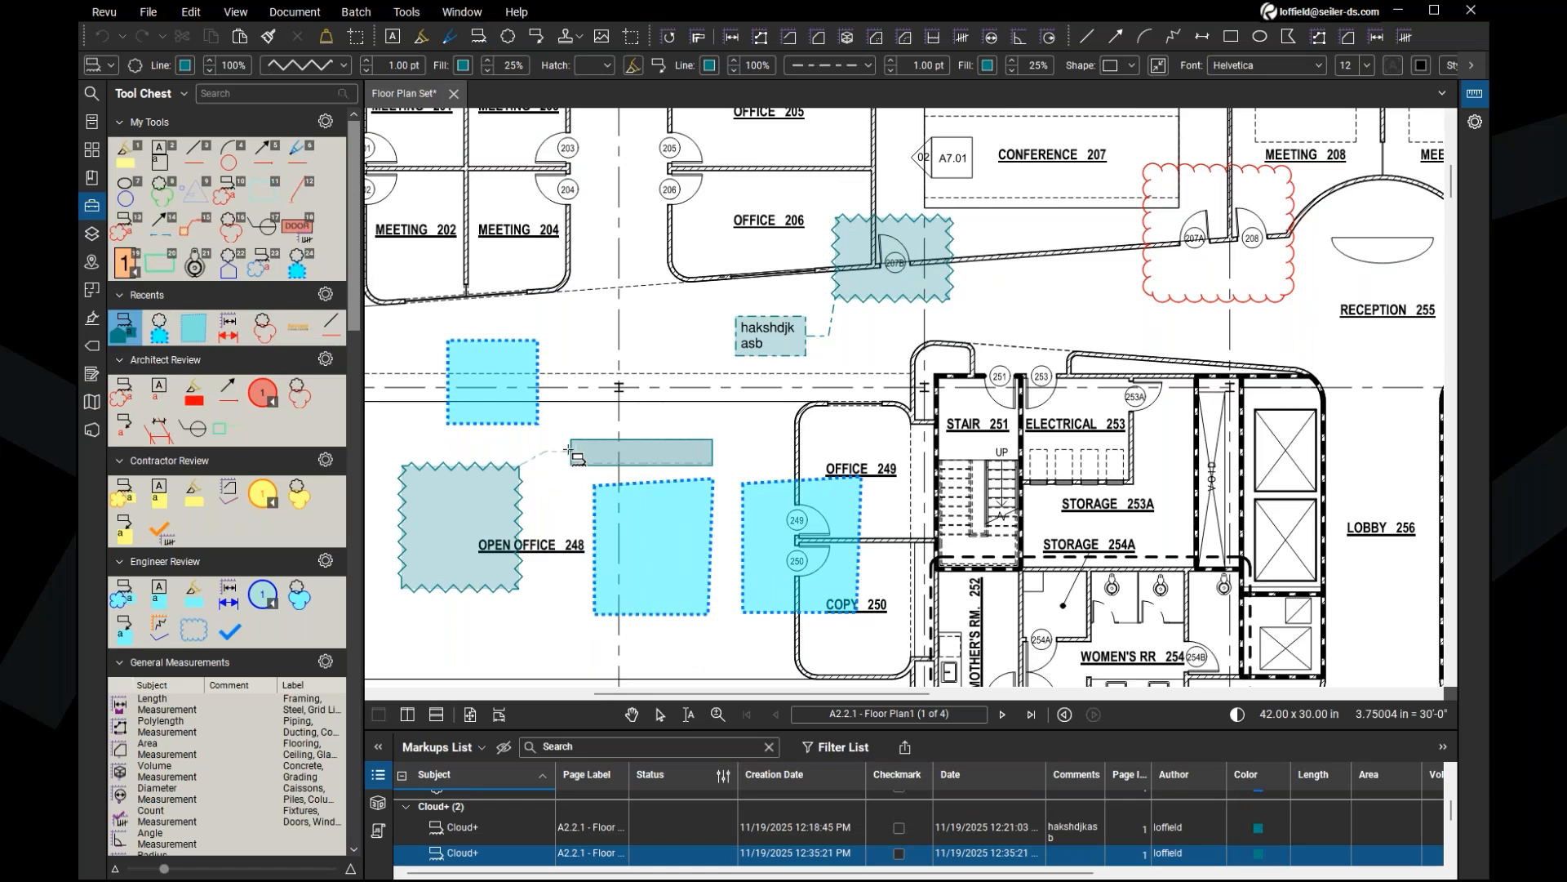
pyautogui.write('ghalhskldha')
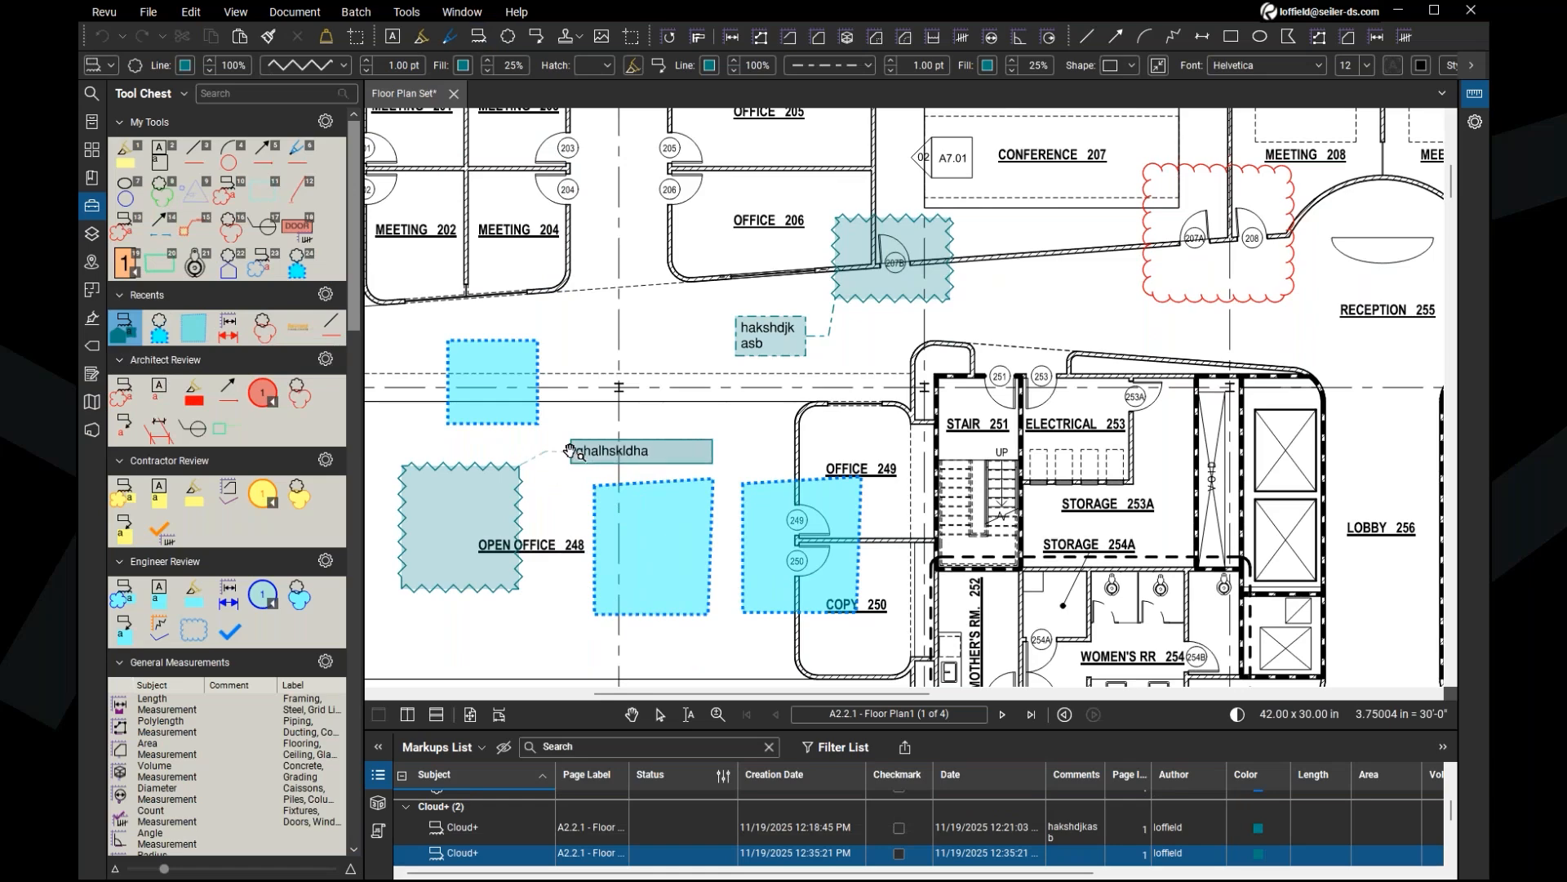
pyautogui.press('Escape')
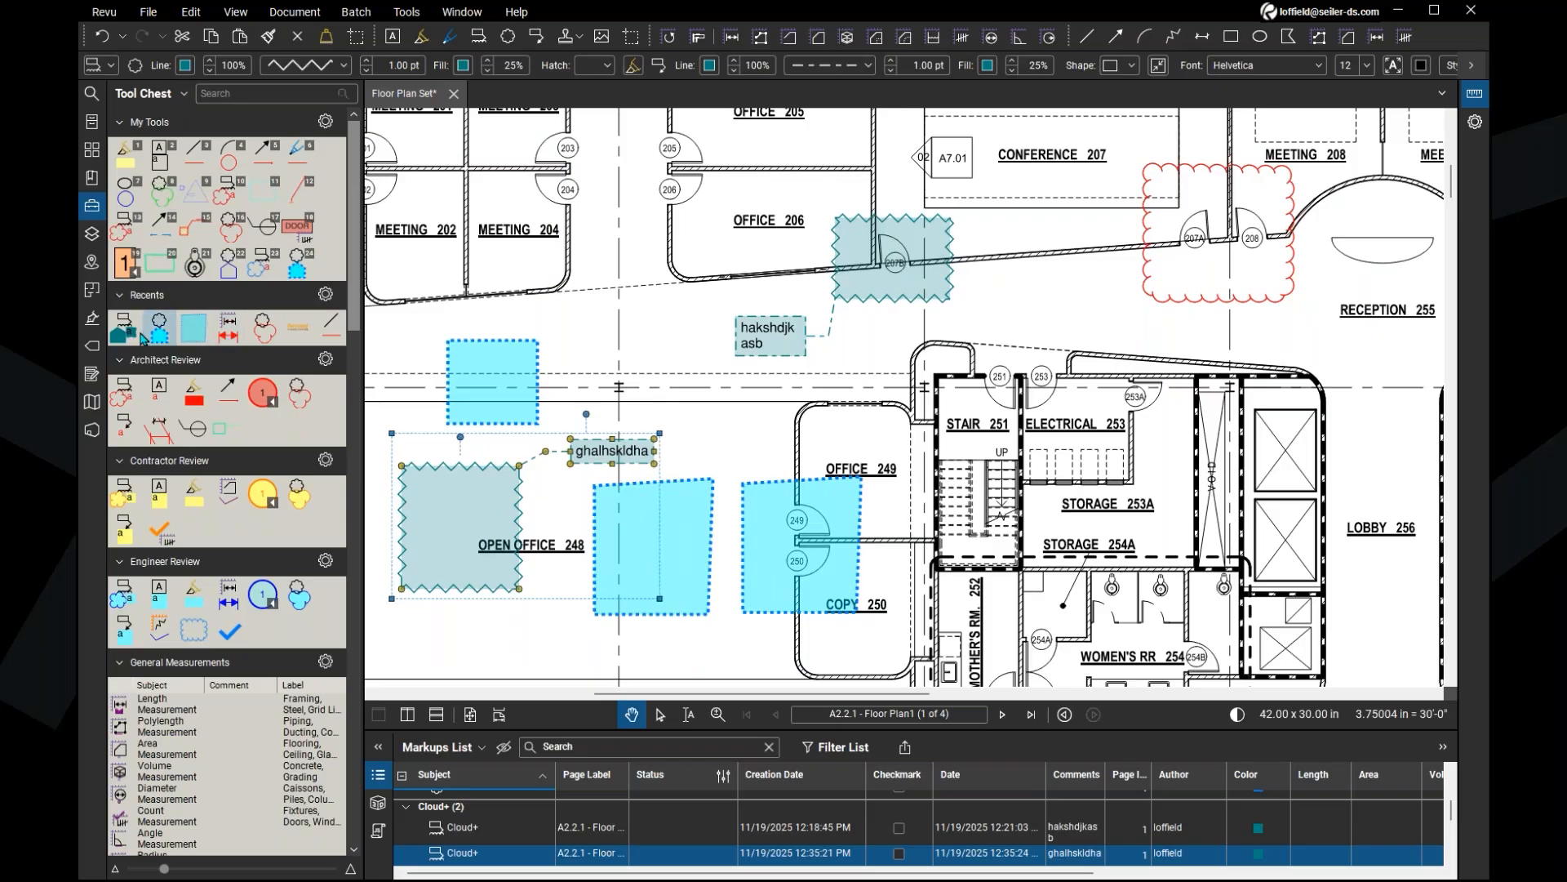
# Step: Switch the recent Cloud+ tool to drawing mode and place its exact copy over Office 206
pyautogui.click(125, 328)
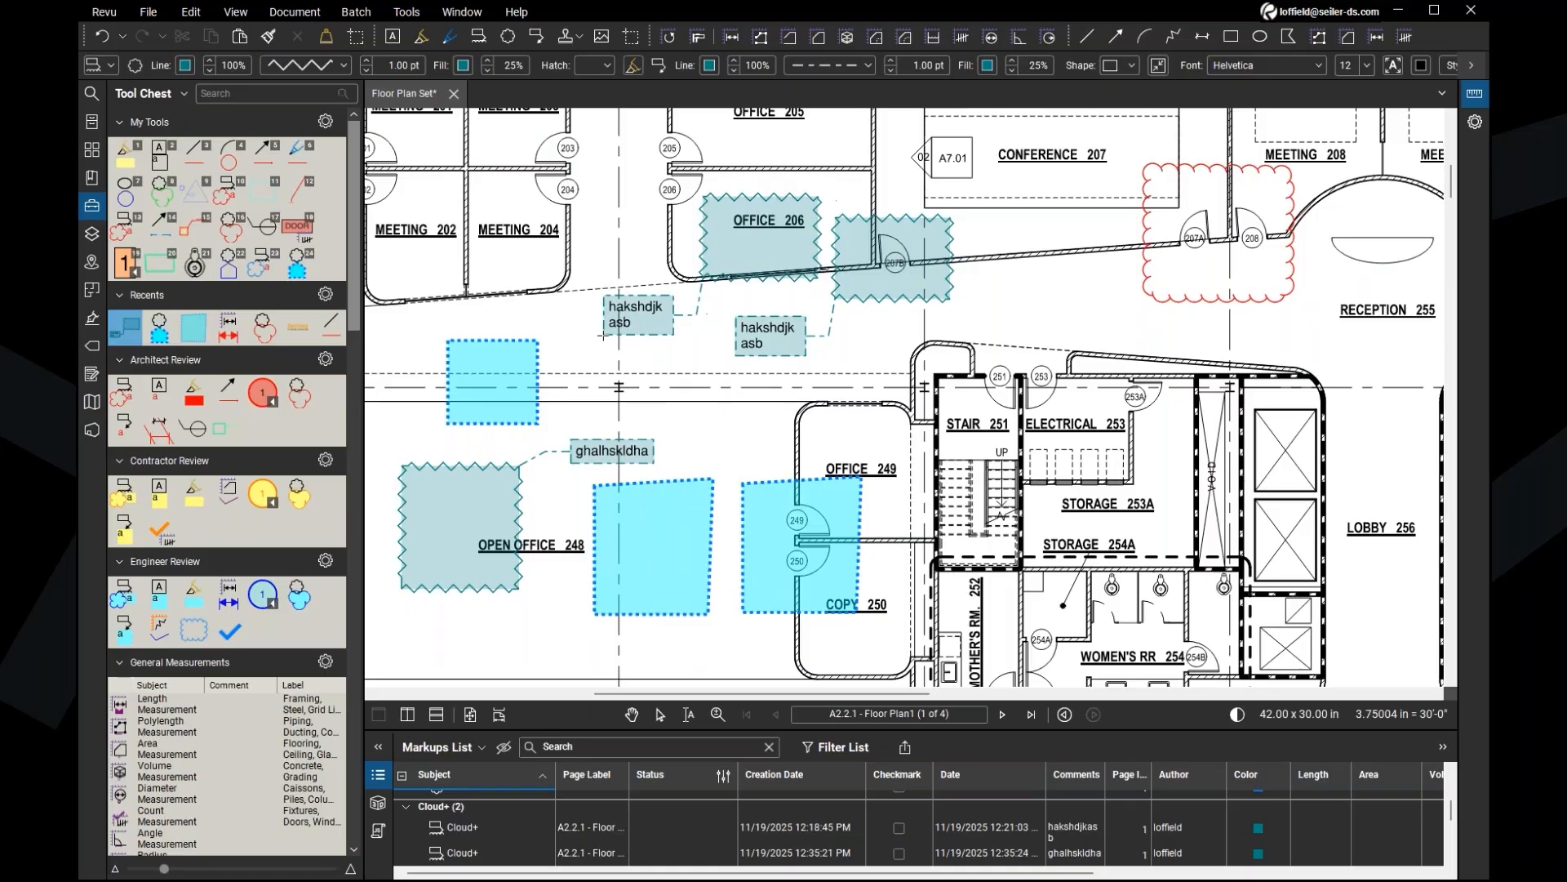
pyautogui.click(603, 335)
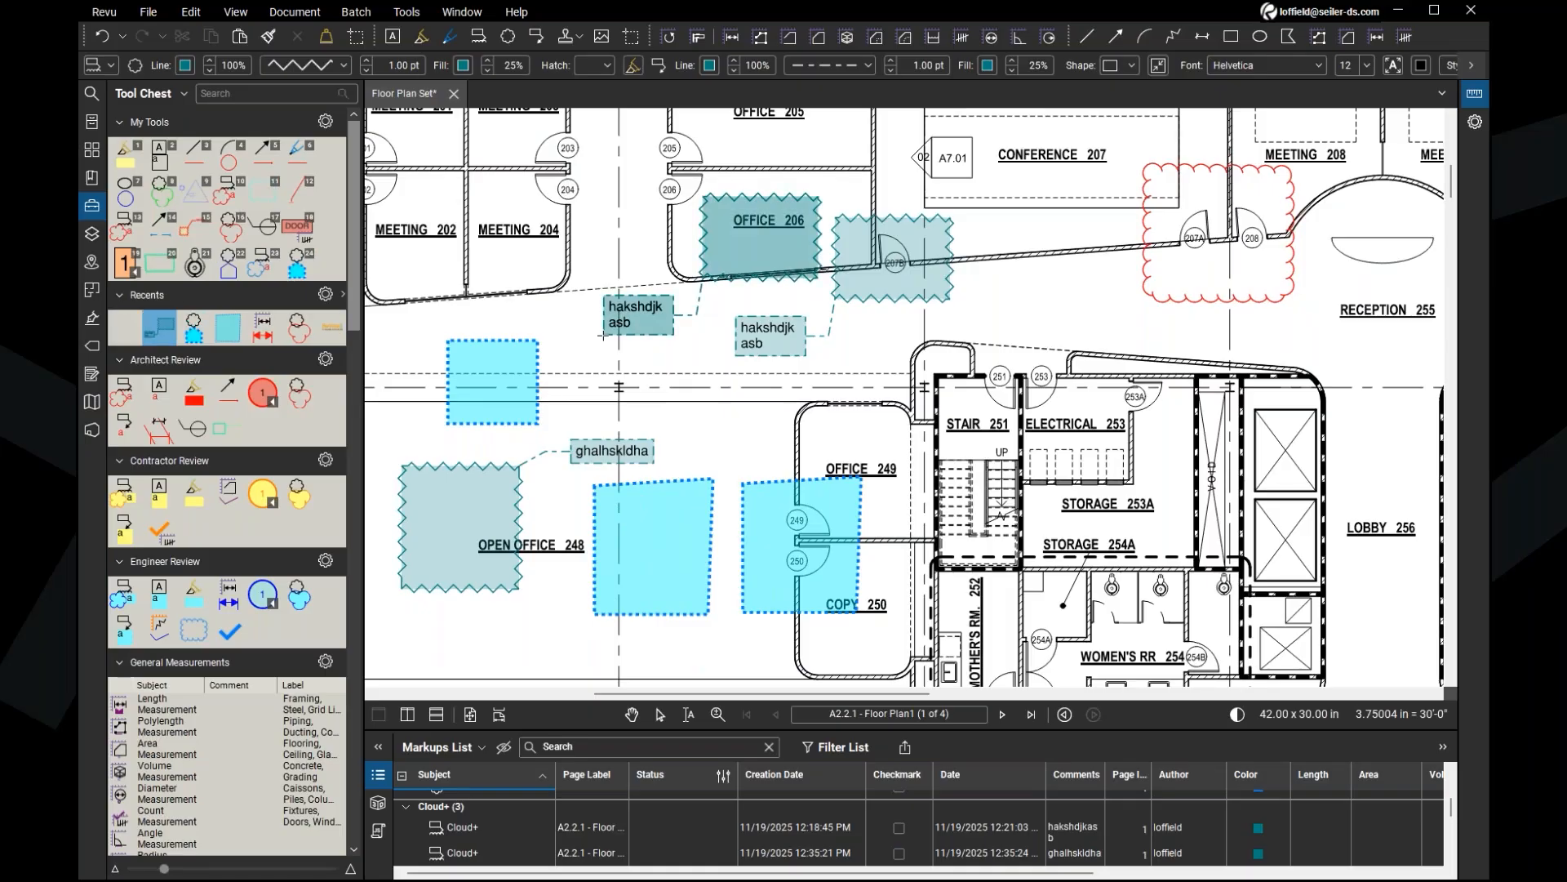
pyautogui.press('Escape')
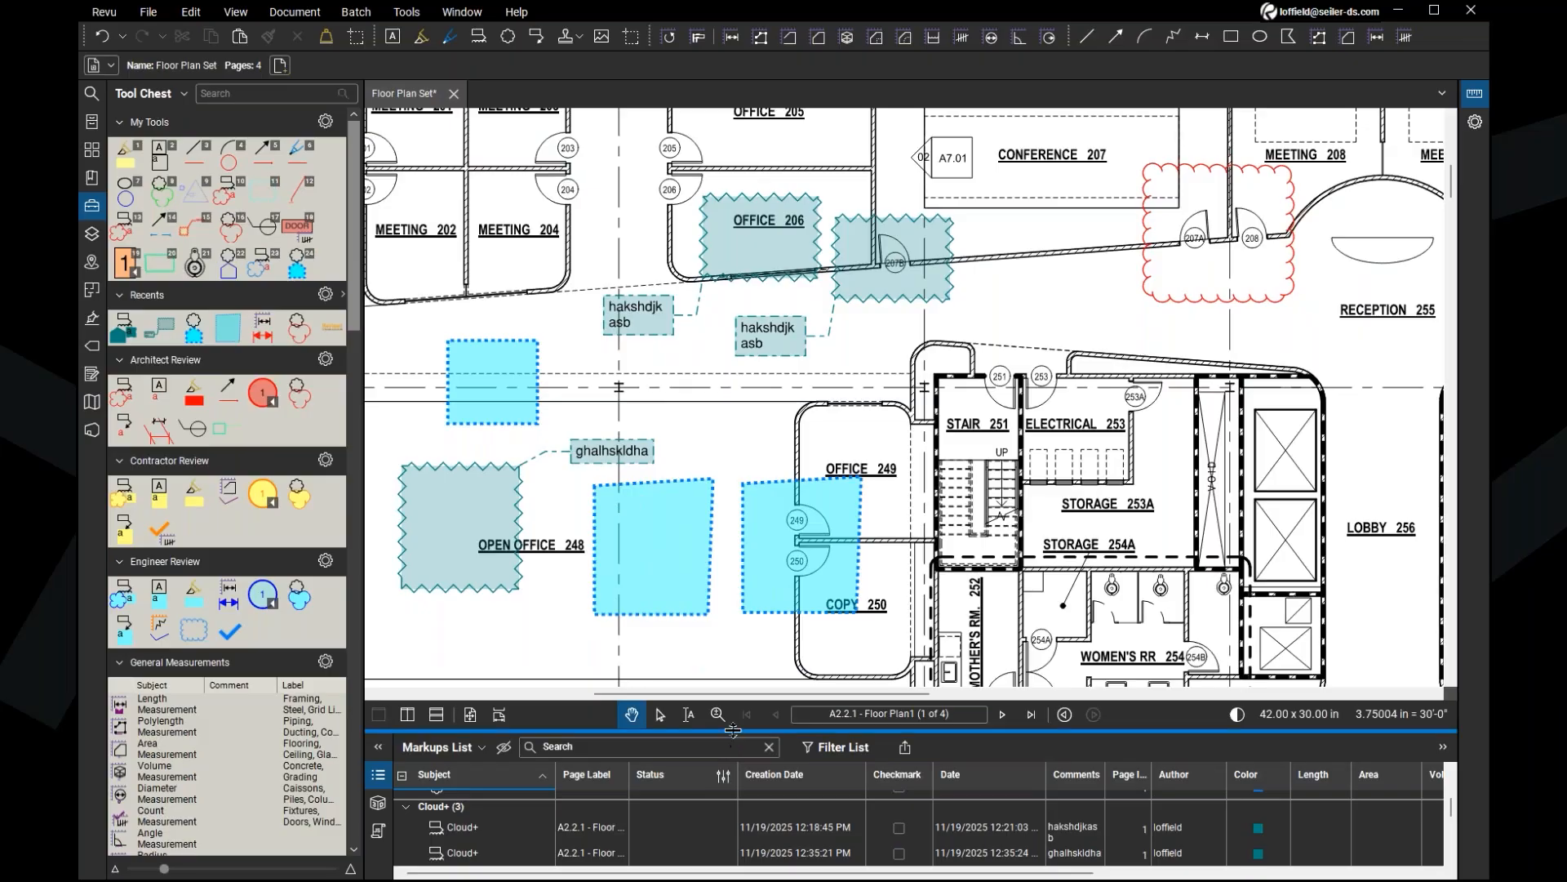
# Step: Enlarge the Markups List and examine its markup entries grouped by subject
pyautogui.moveTo(733, 730); pyautogui.dragTo(692, 517)
pyautogui.scroll(1, 717, 714)
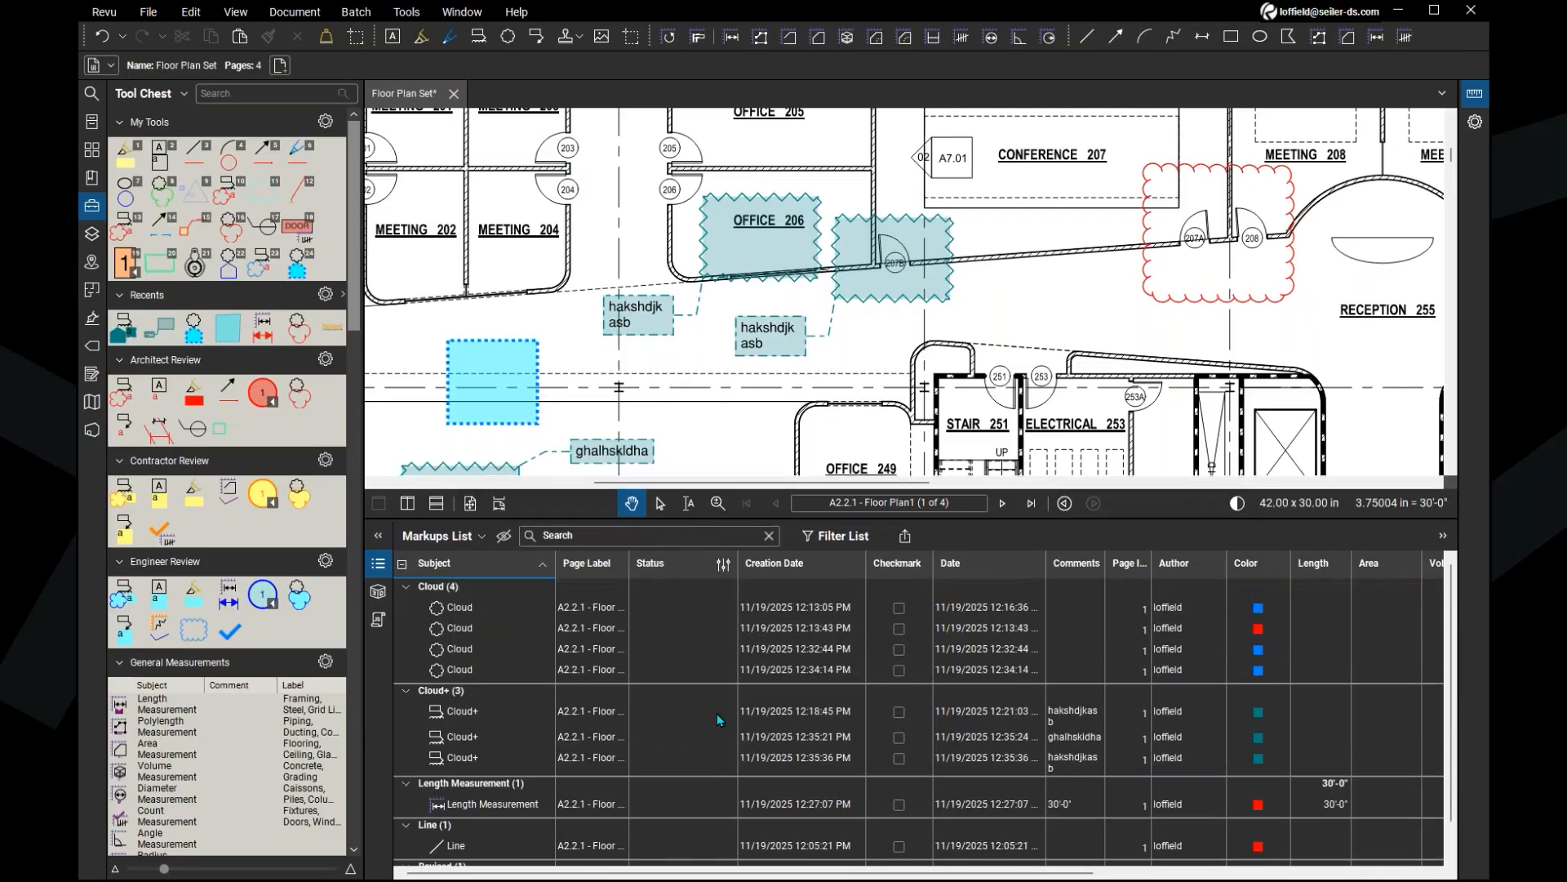
pyautogui.scroll(-1, 717, 719)
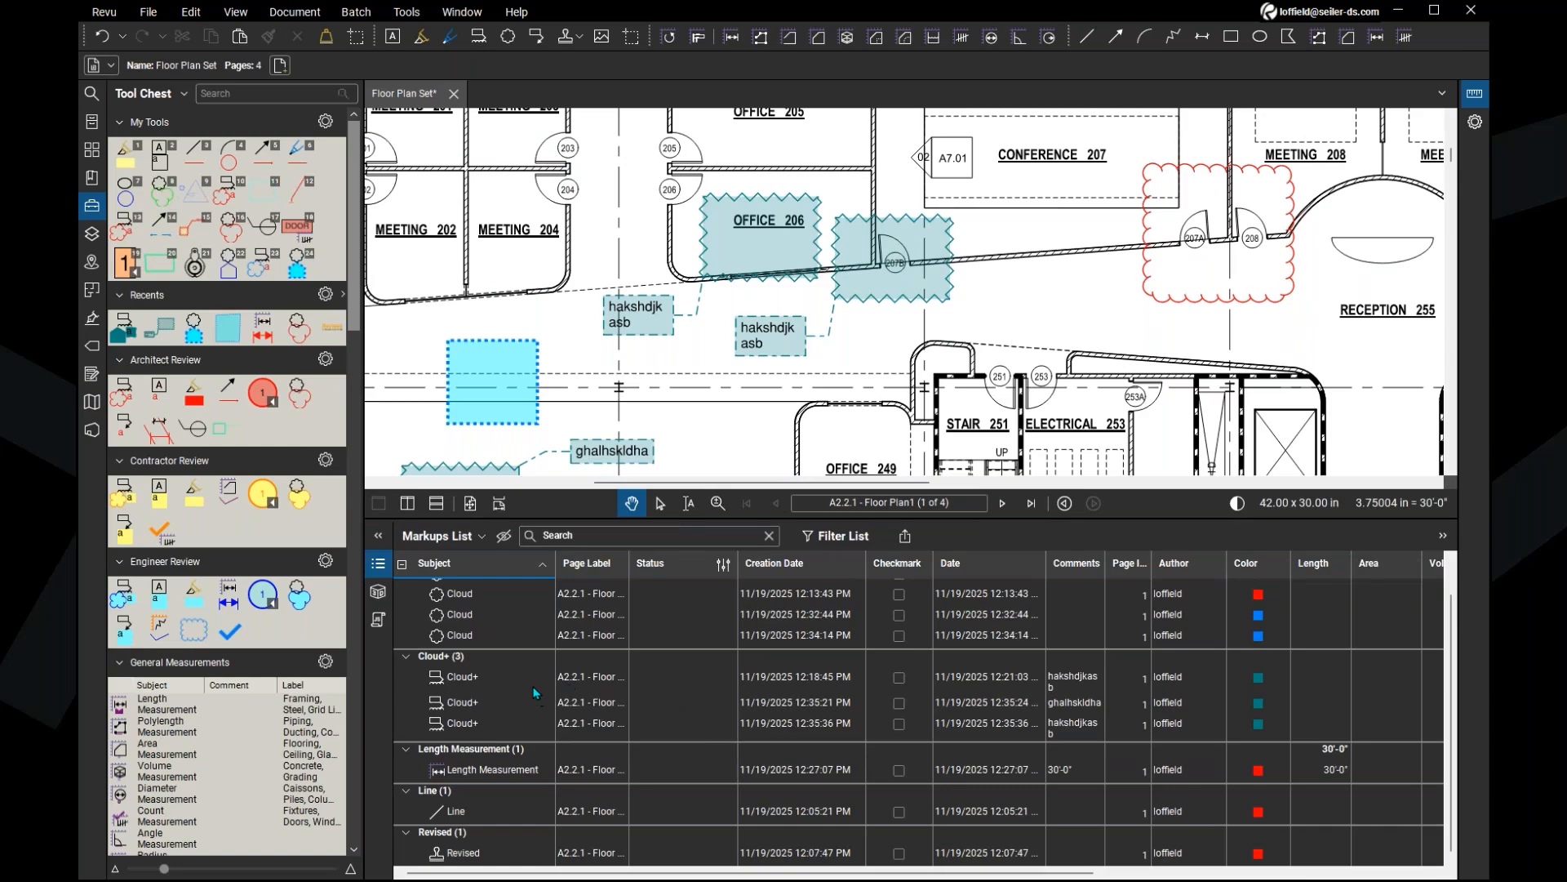
pyautogui.scroll(1, 497, 656)
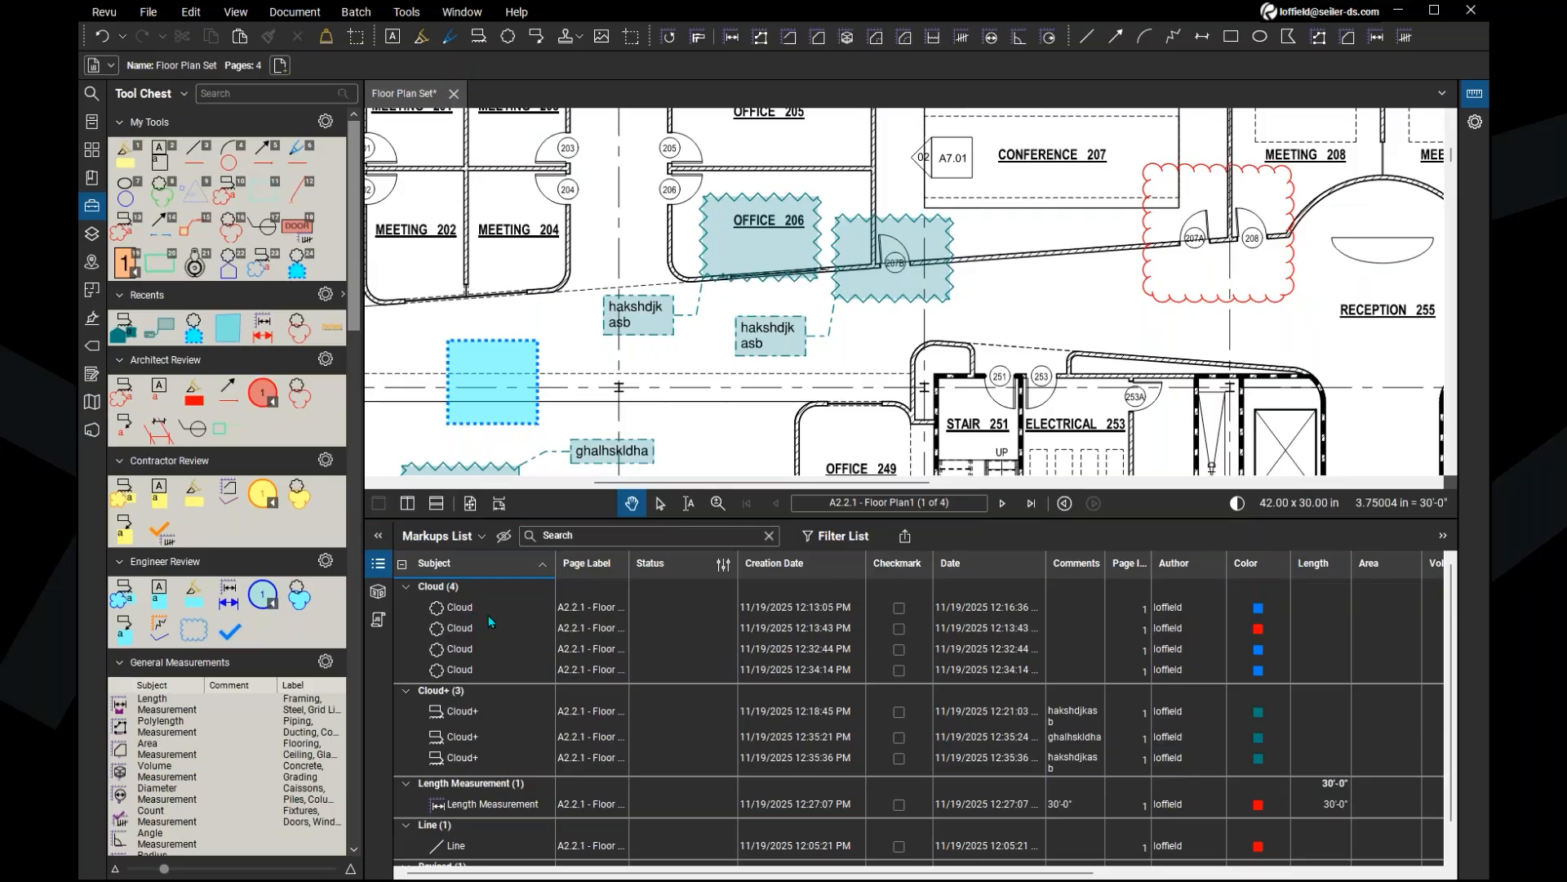
pyautogui.press('ctrl')
pyautogui.press('ctrl')
pyautogui.press('ctrl')
pyautogui.scroll(-1, 530, 715)
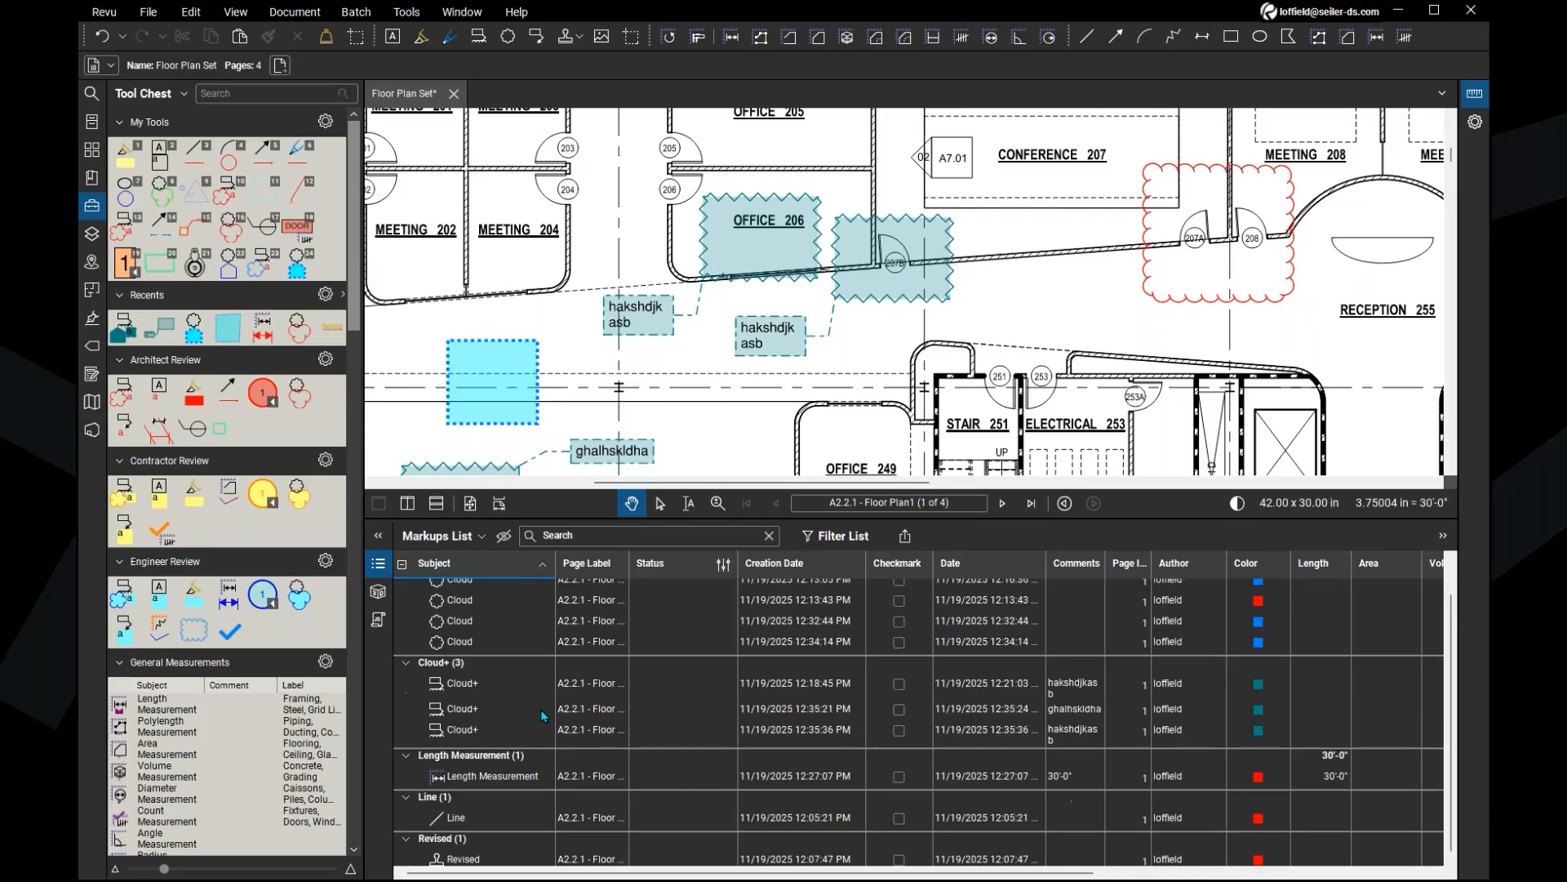
pyautogui.scroll(1, 534, 706)
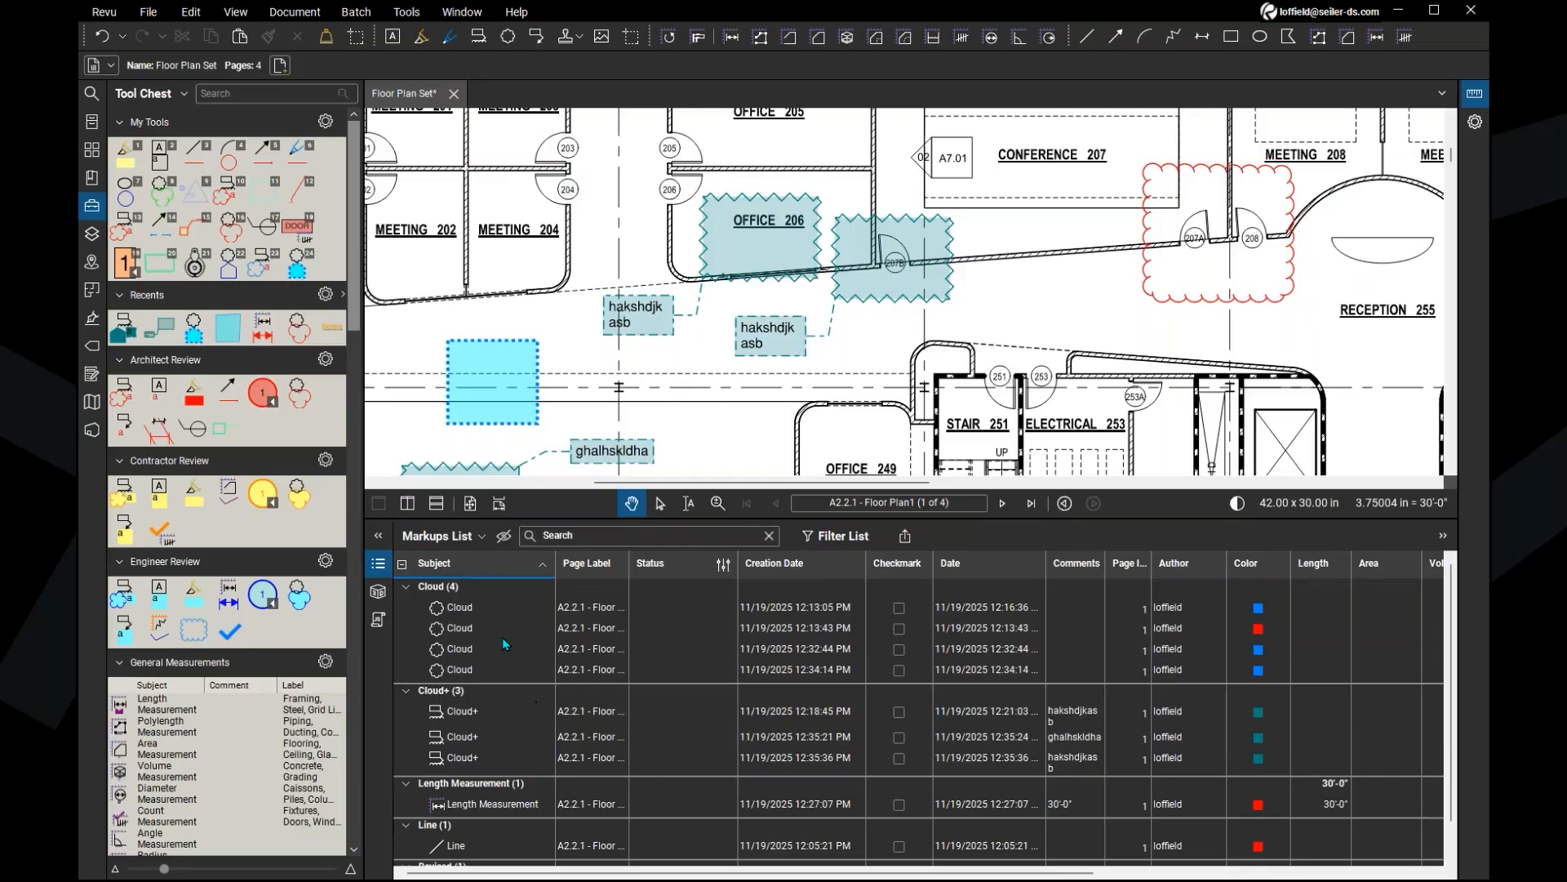
# Step: Locate the first and last Cloud markups and the Length Measurement on the plan from the Markups List
pyautogui.click(481, 613)
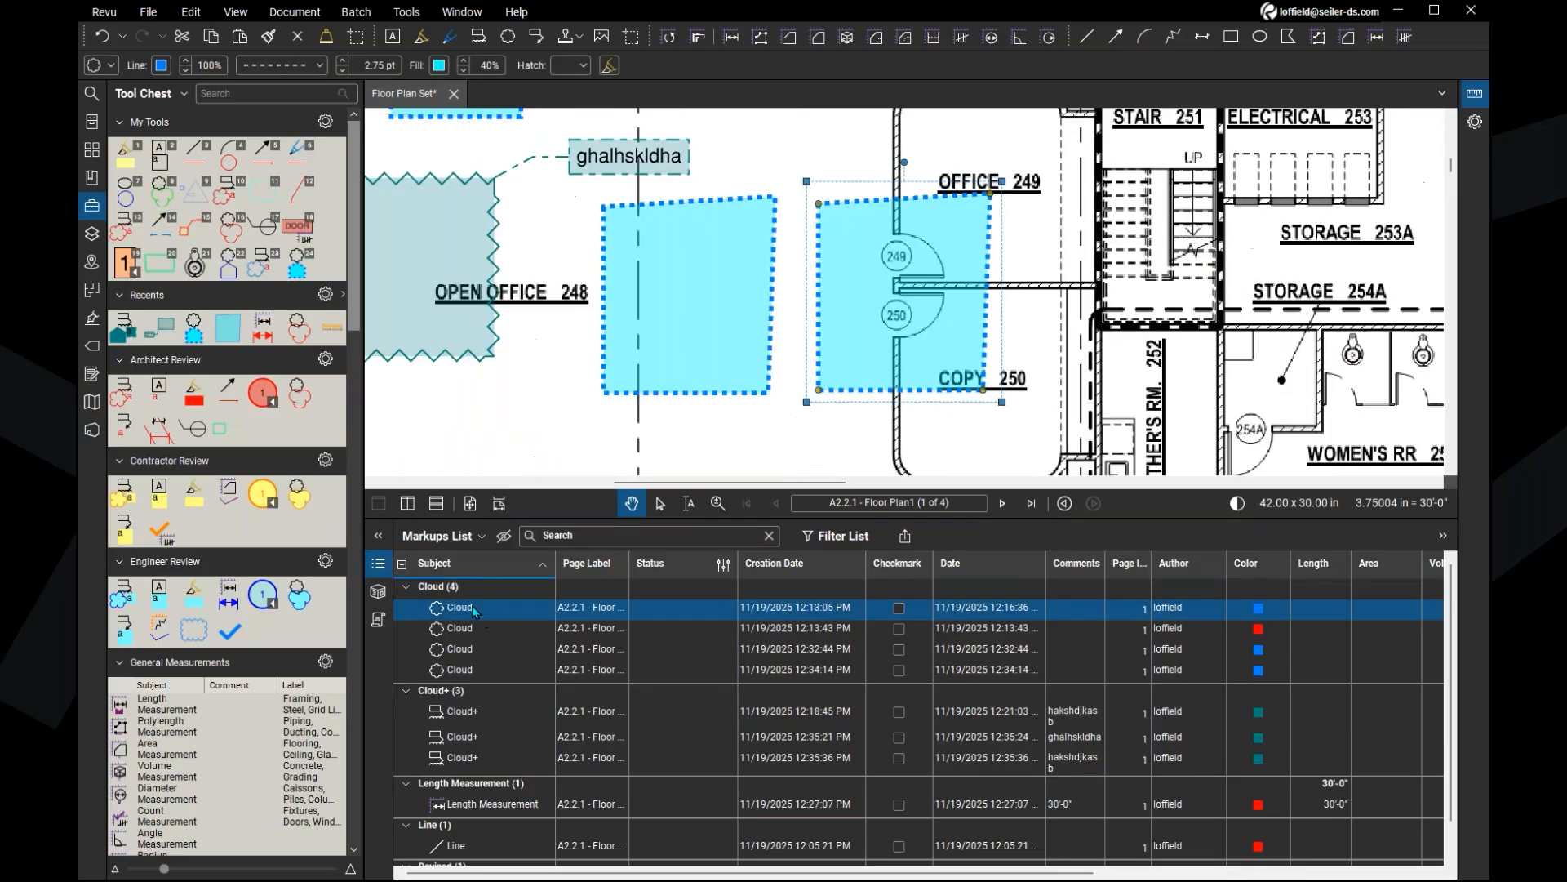
pyautogui.click(468, 671)
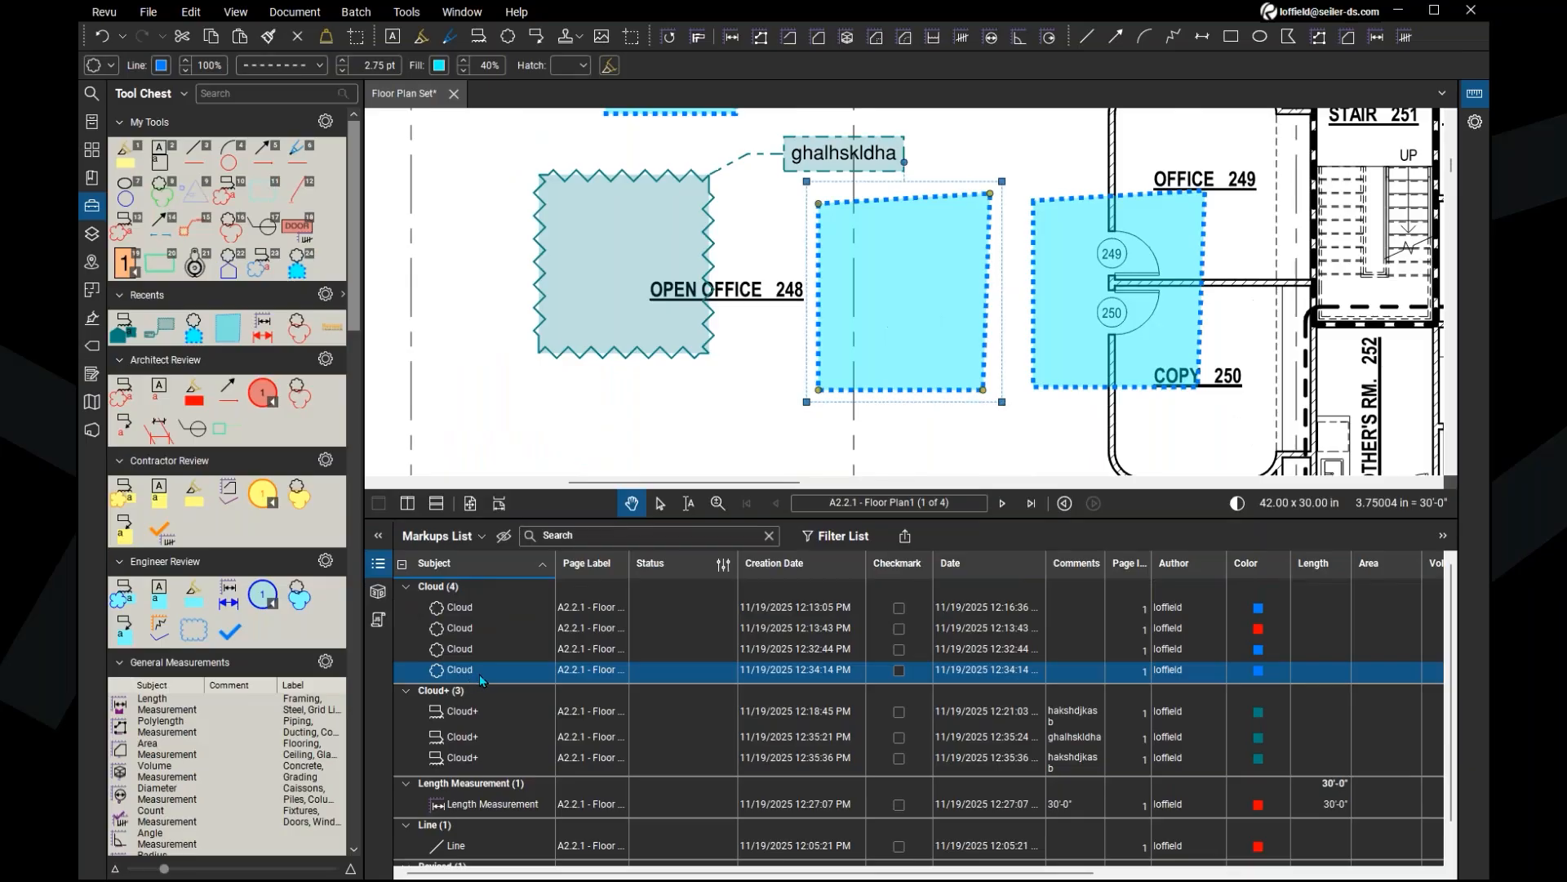
pyautogui.click(494, 805)
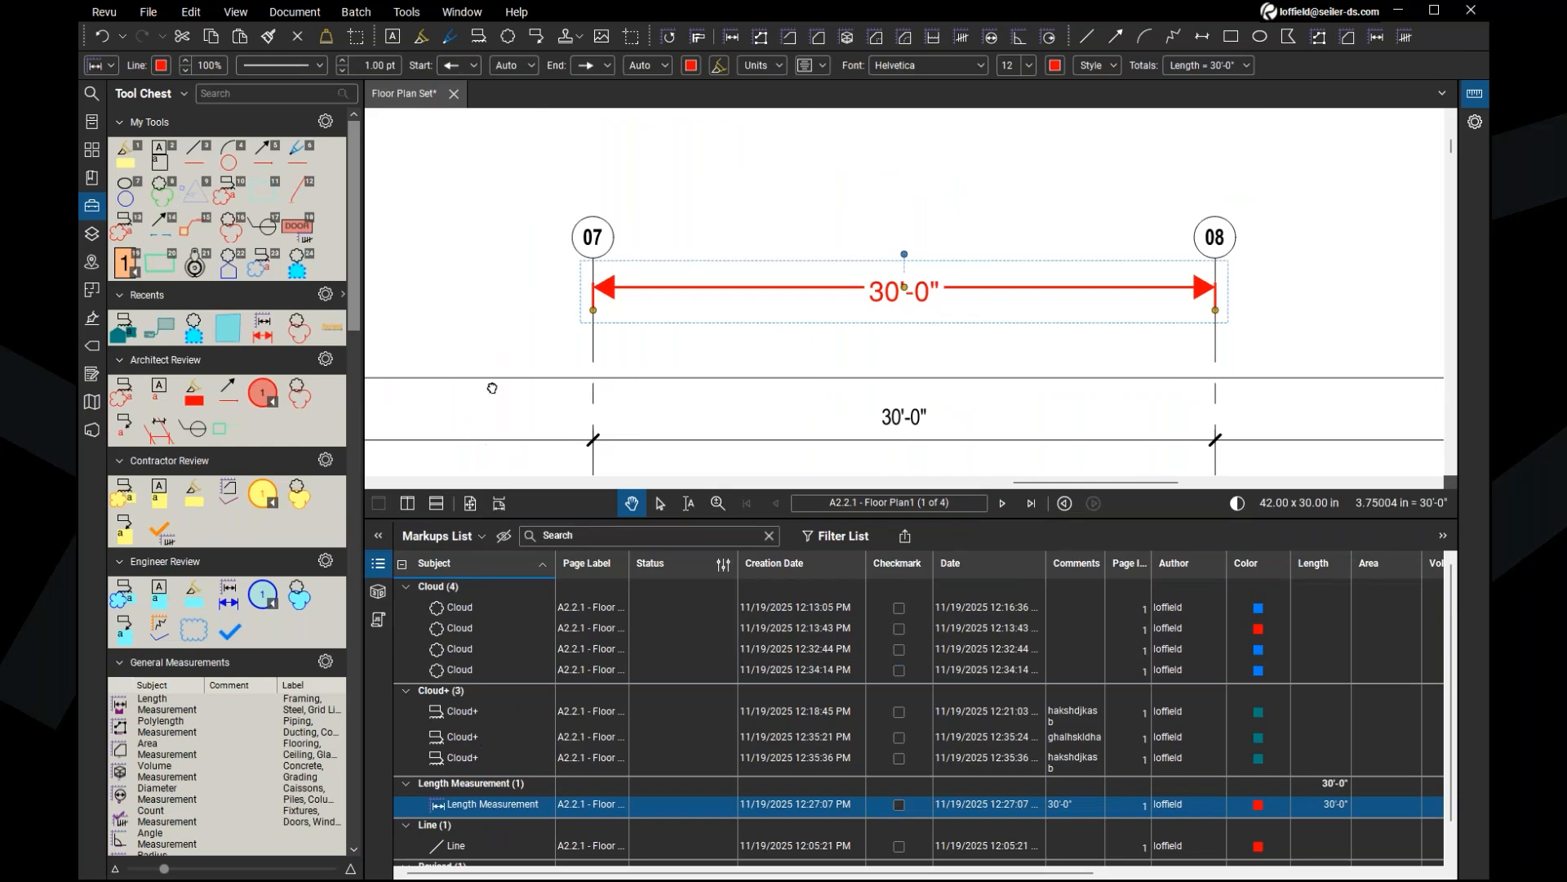
pyautogui.click(522, 367)
pyautogui.scroll(-3, 587, 326)
pyautogui.moveTo(651, 359); pyautogui.dragTo(995, 123)
pyautogui.moveTo(645, 329); pyautogui.dragTo(877, 199)
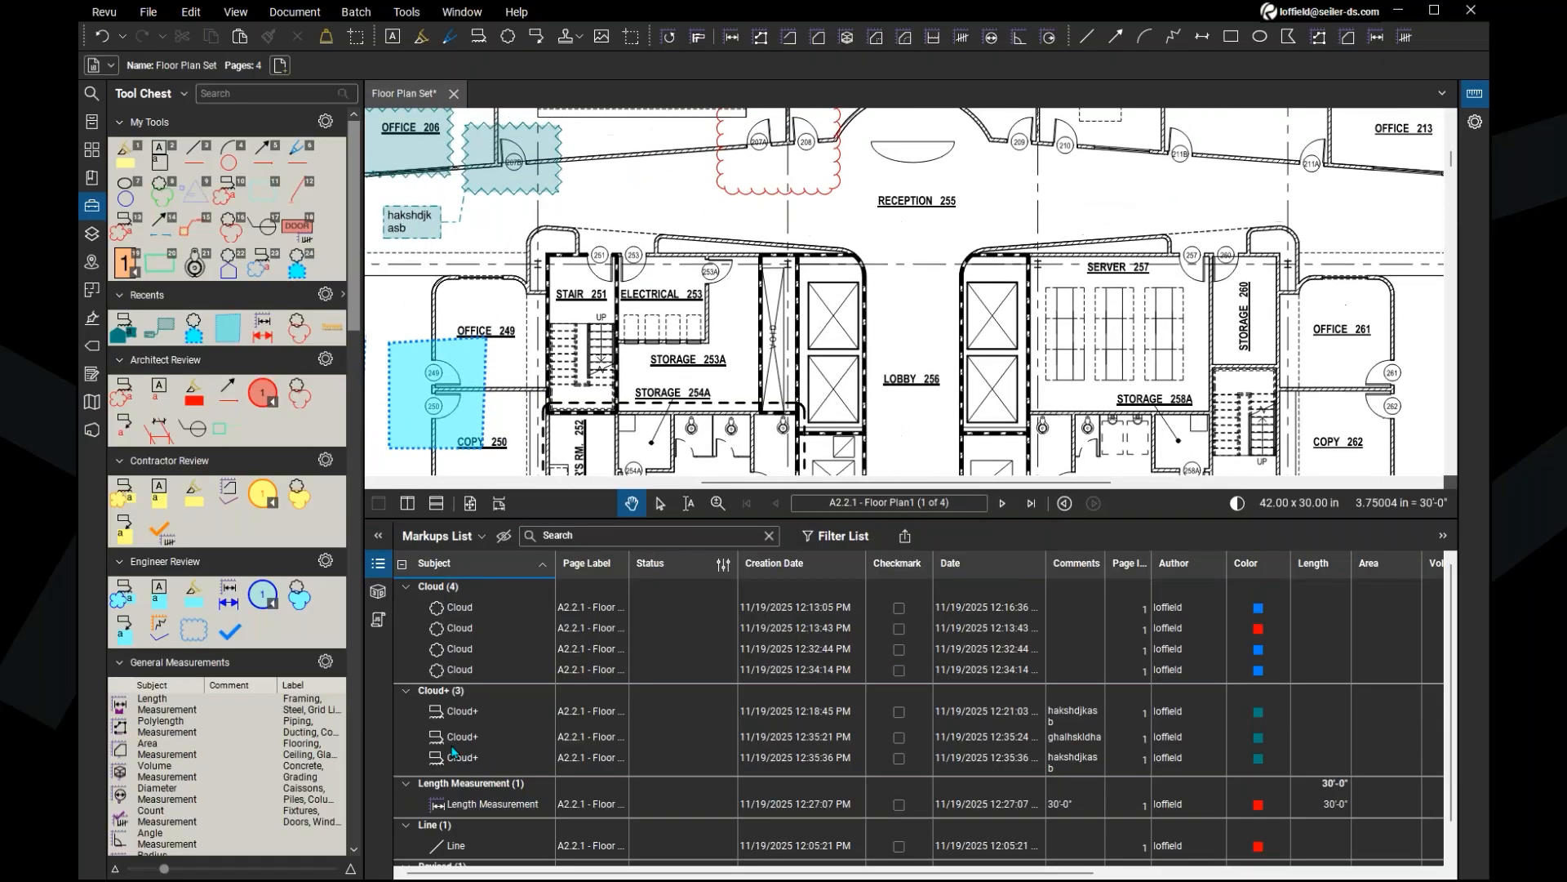
# Step: Locate the Cloud+ at door 207B and the red cloud from the Markups List, and shrink the list
pyautogui.click(459, 737)
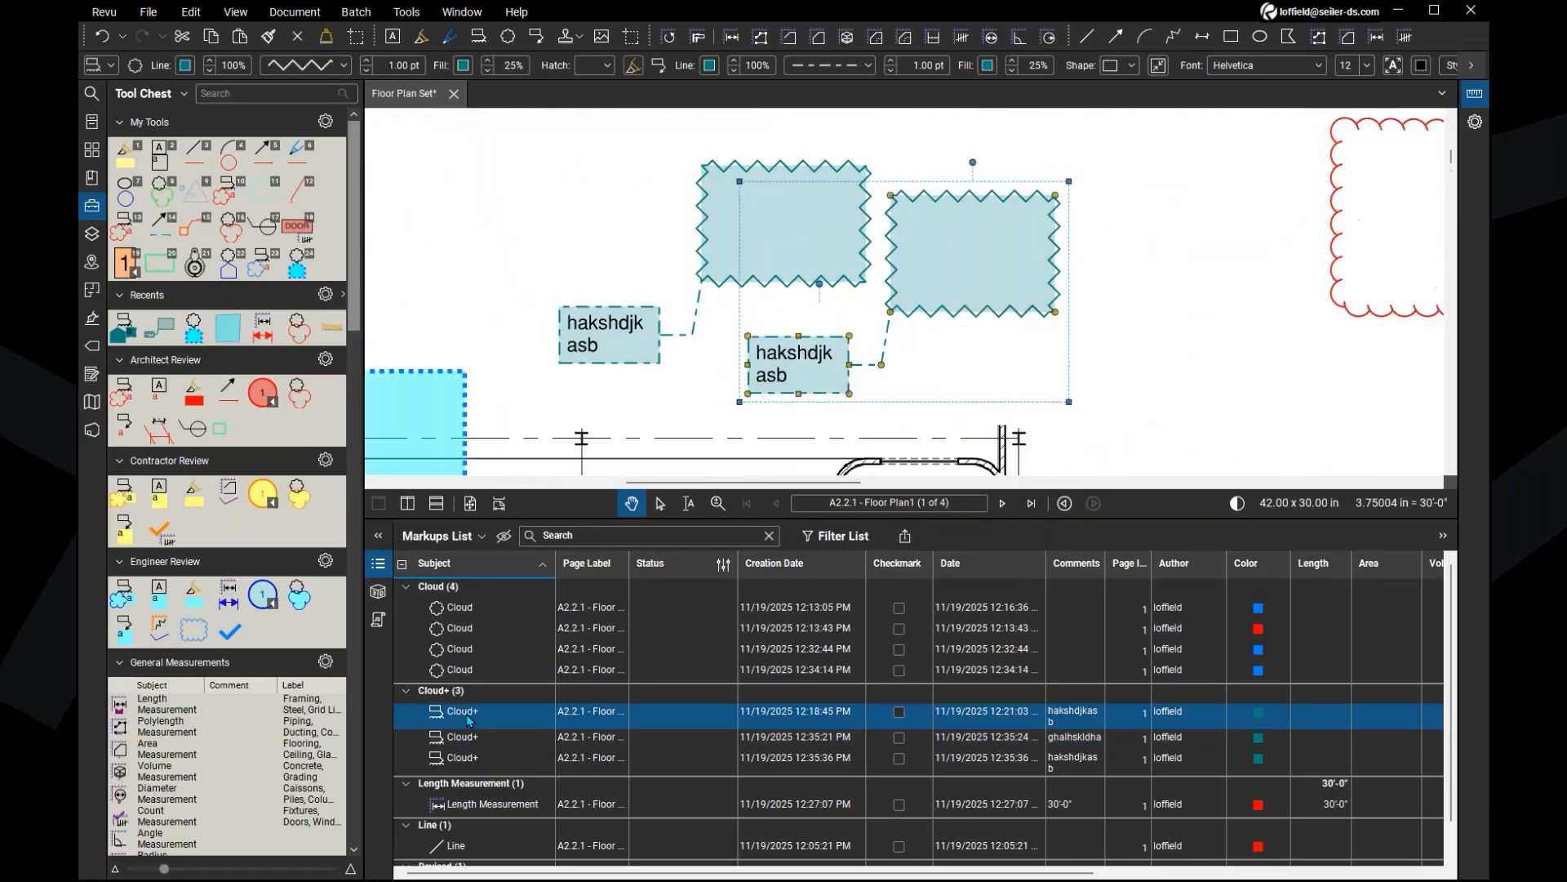
pyautogui.click(469, 719)
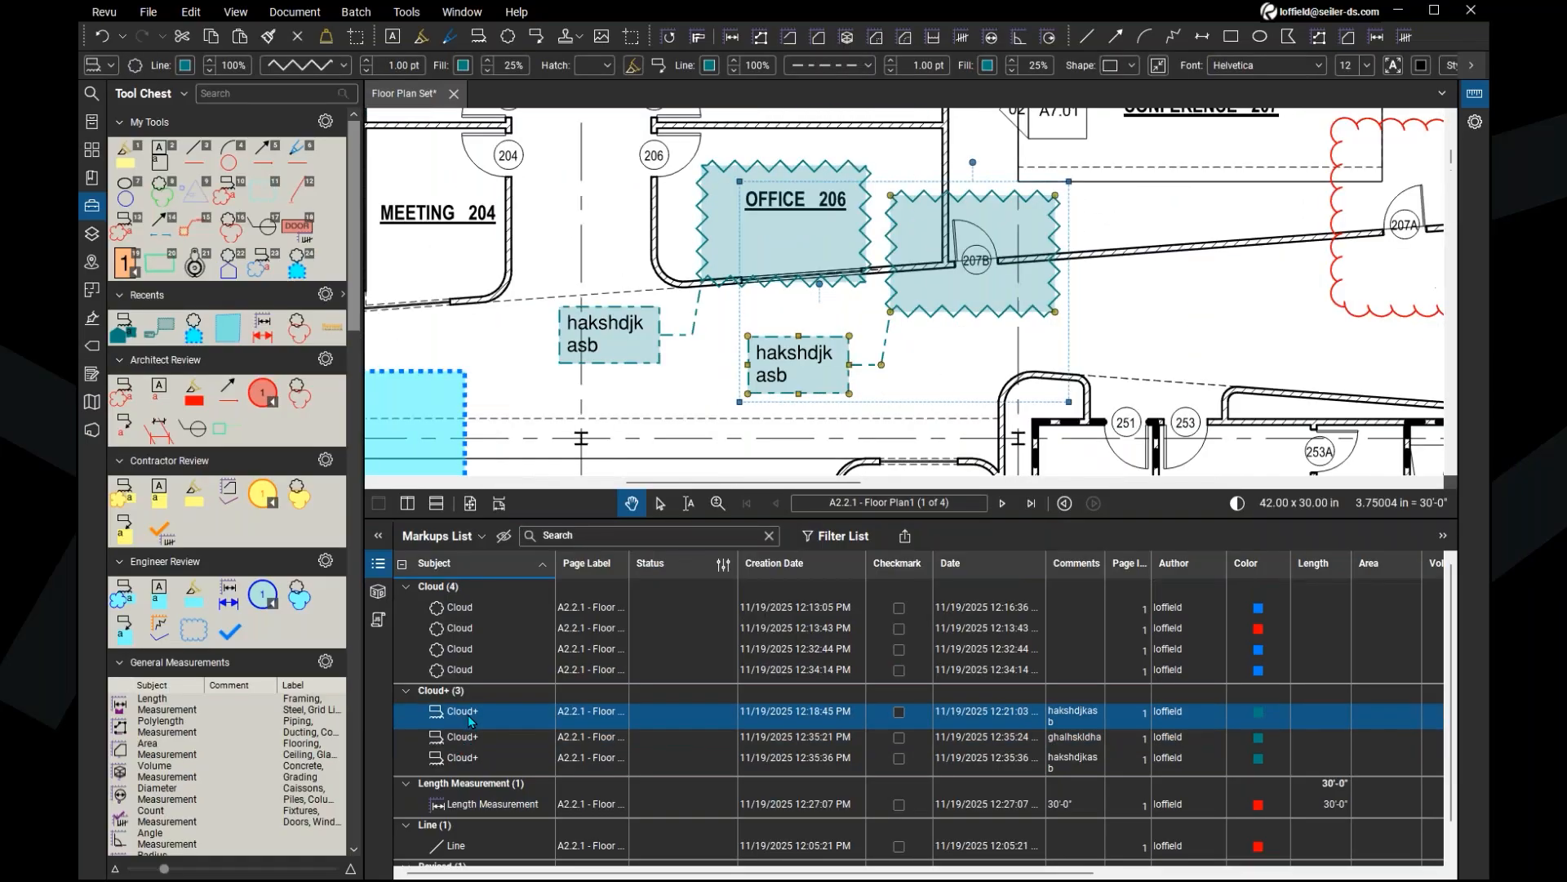
pyautogui.click(465, 650)
pyautogui.click(462, 627)
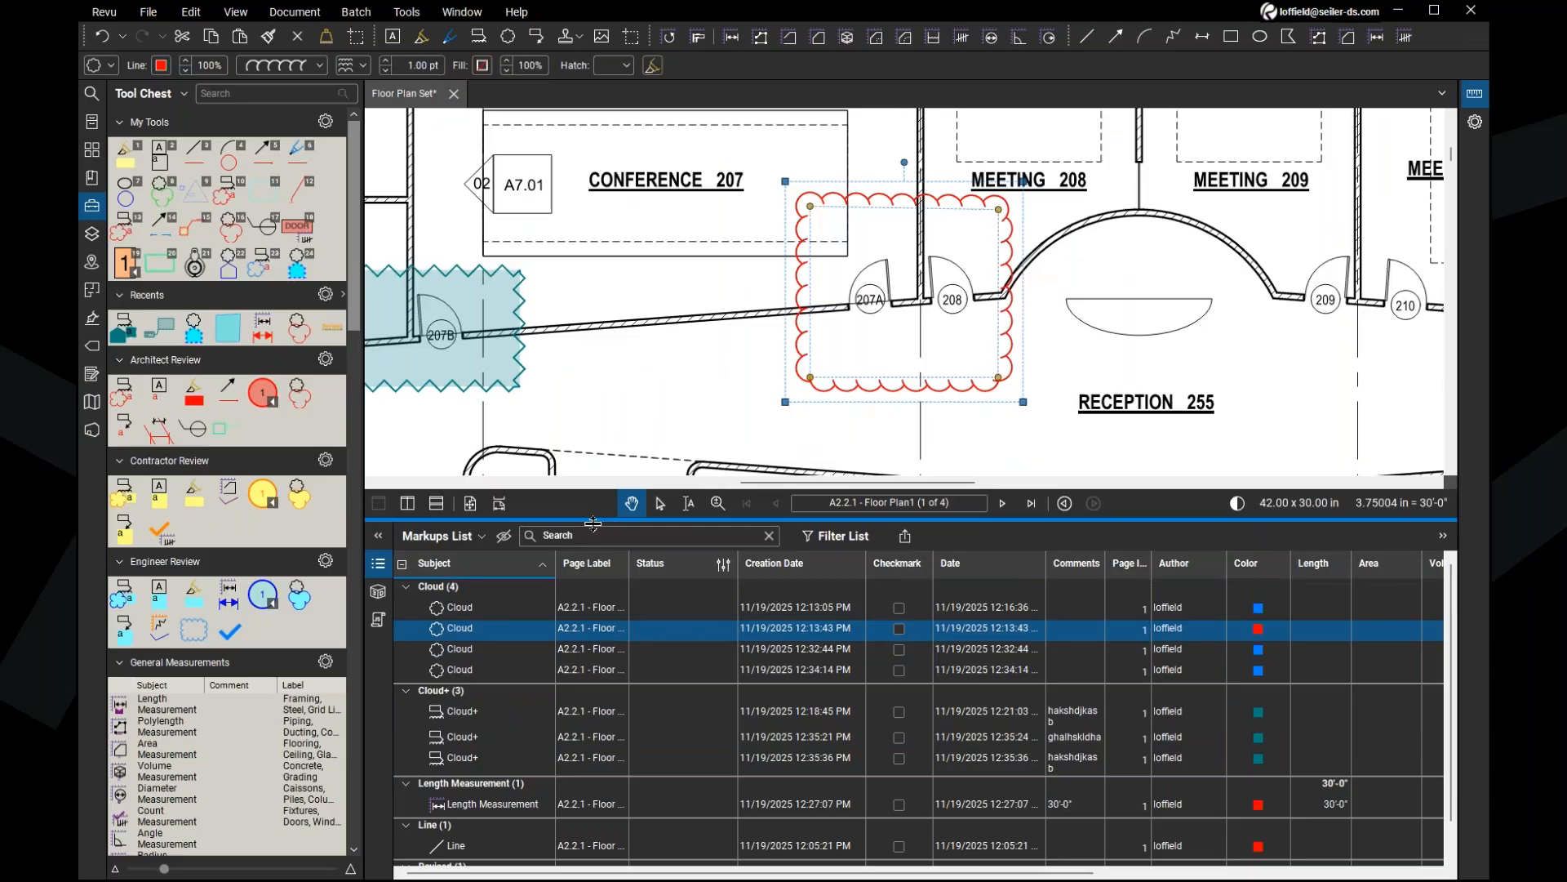
pyautogui.moveTo(595, 519); pyautogui.dragTo(618, 783)
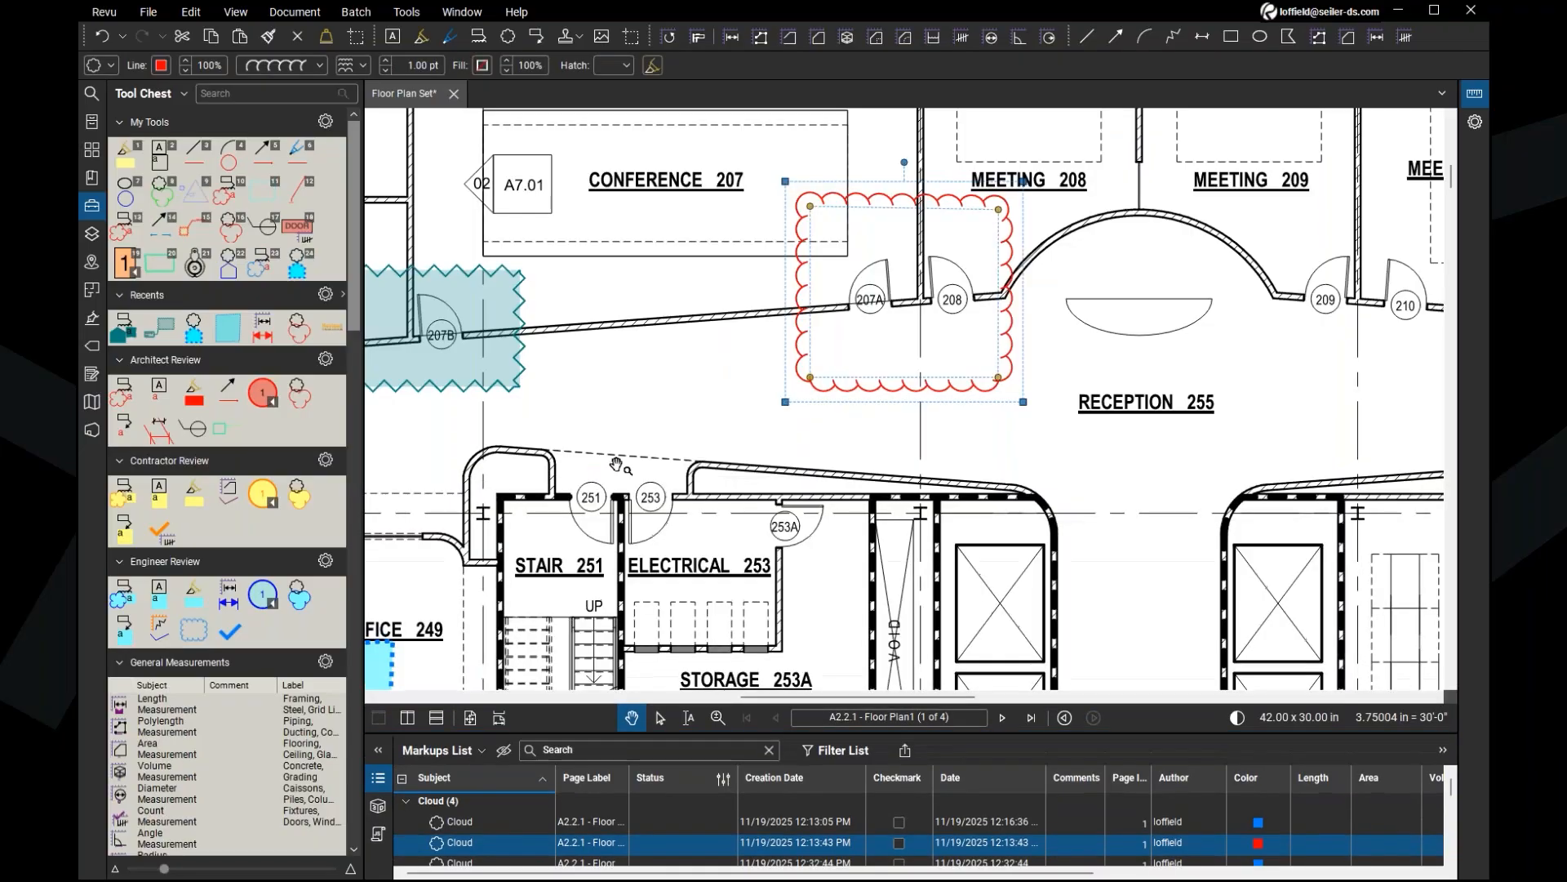
pyautogui.moveTo(641, 406); pyautogui.dragTo(661, 490)
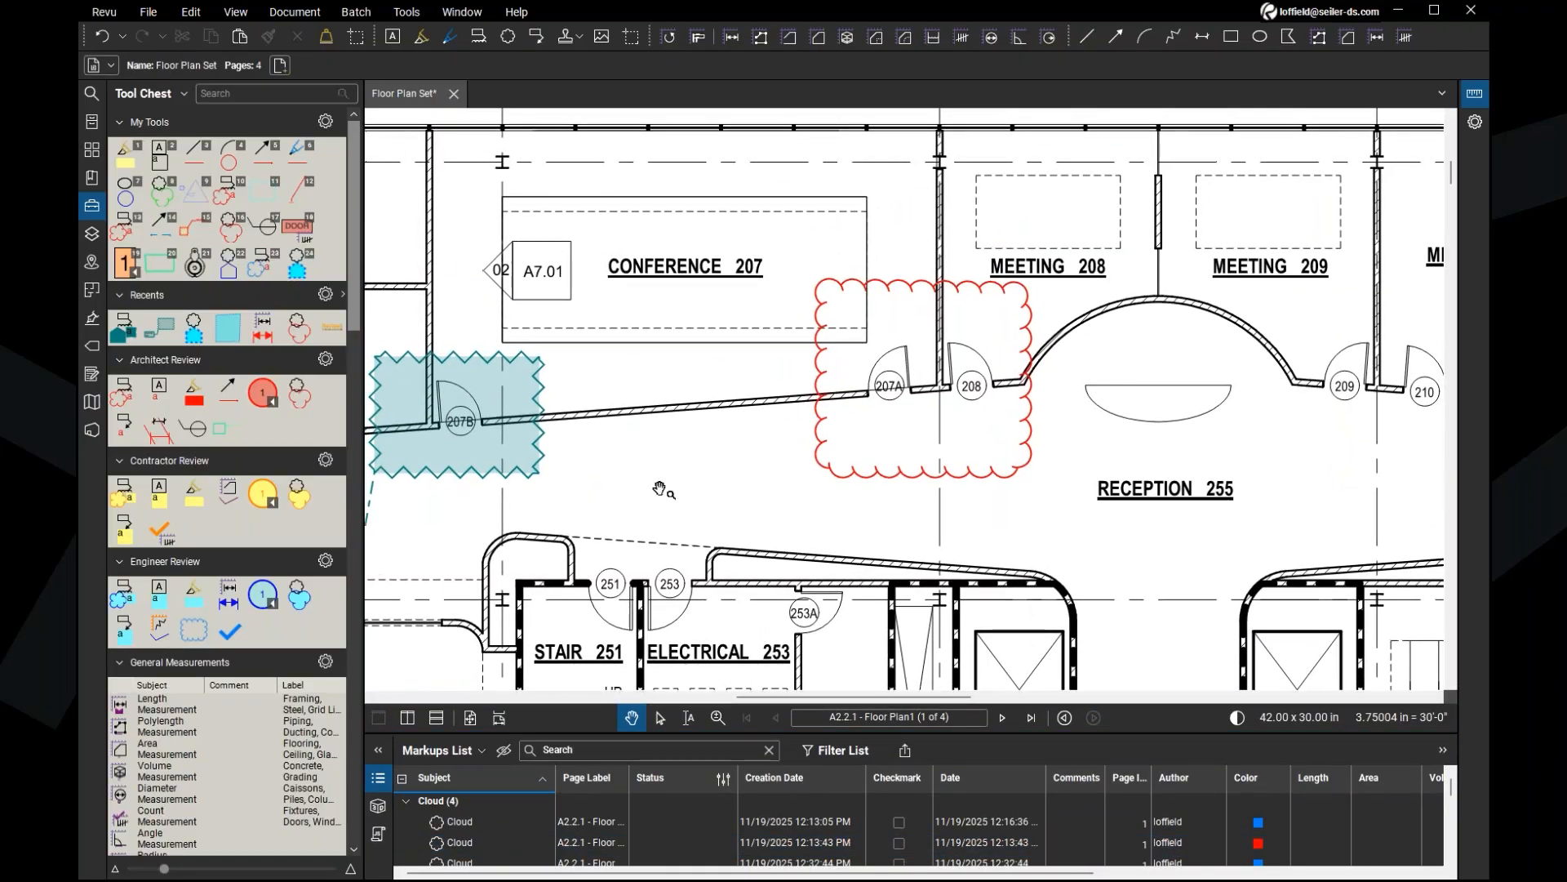
# Step: Start creating a new Tool Chest tool set and enable syncing it to the Bluebeam account
pyautogui.click(162, 95)
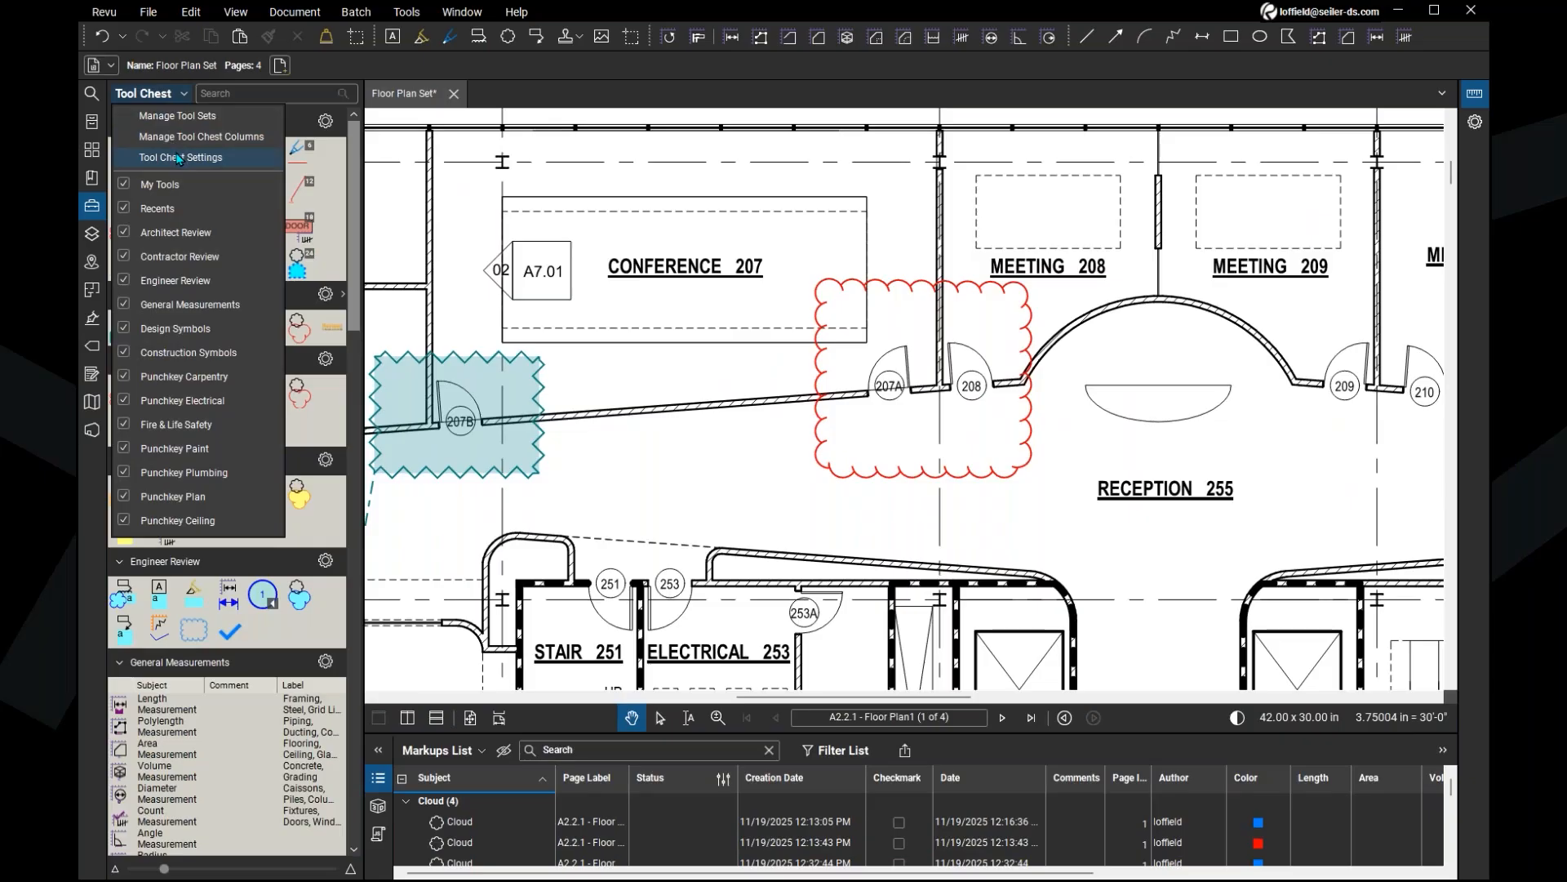
pyautogui.click(178, 119)
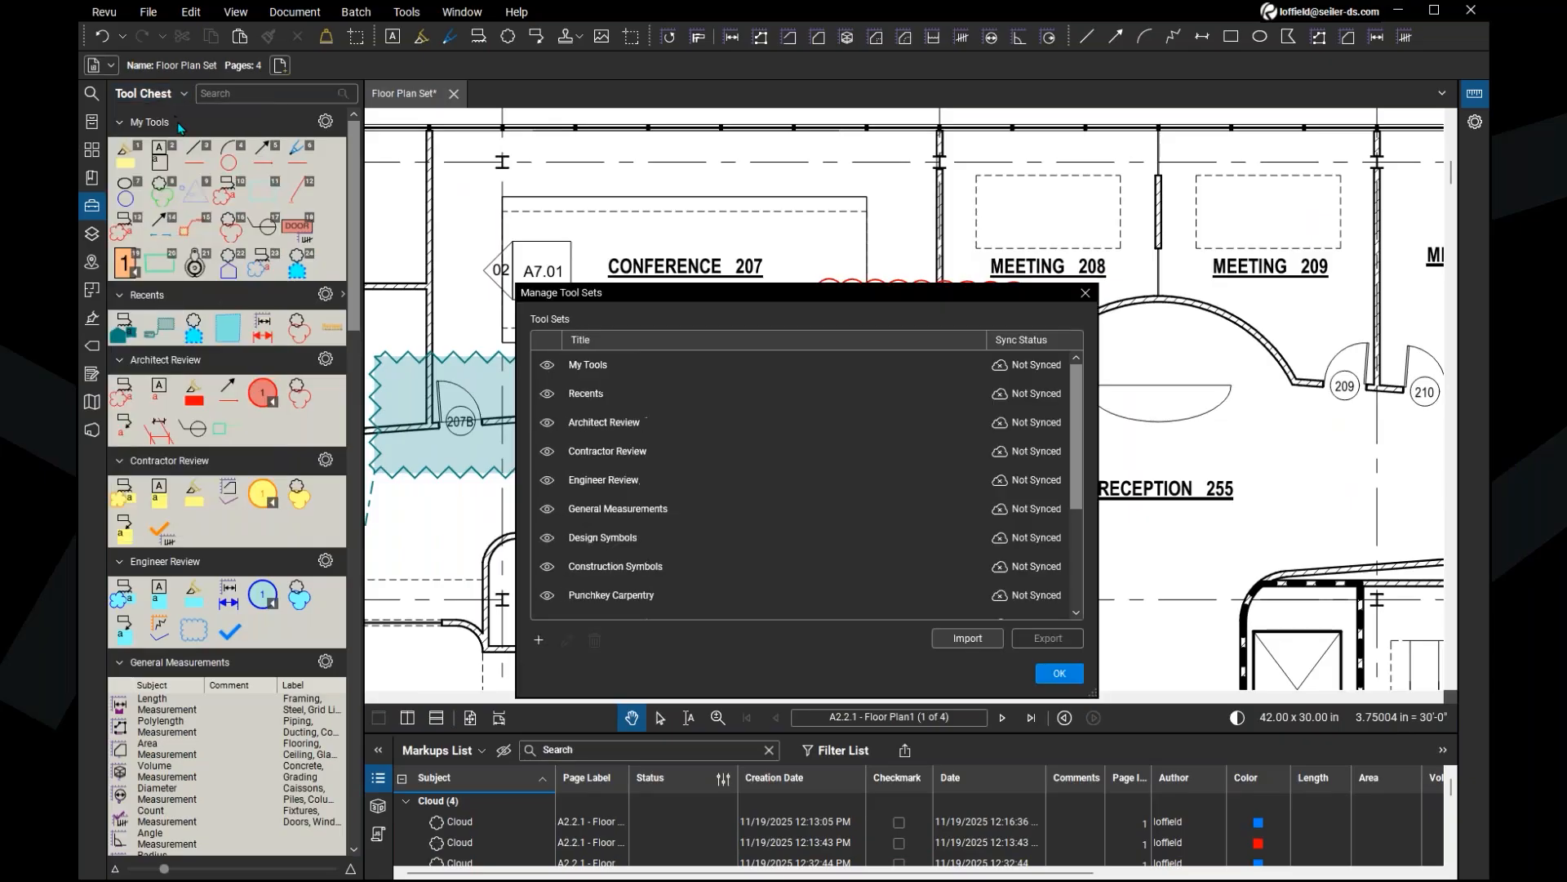
pyautogui.click(539, 640)
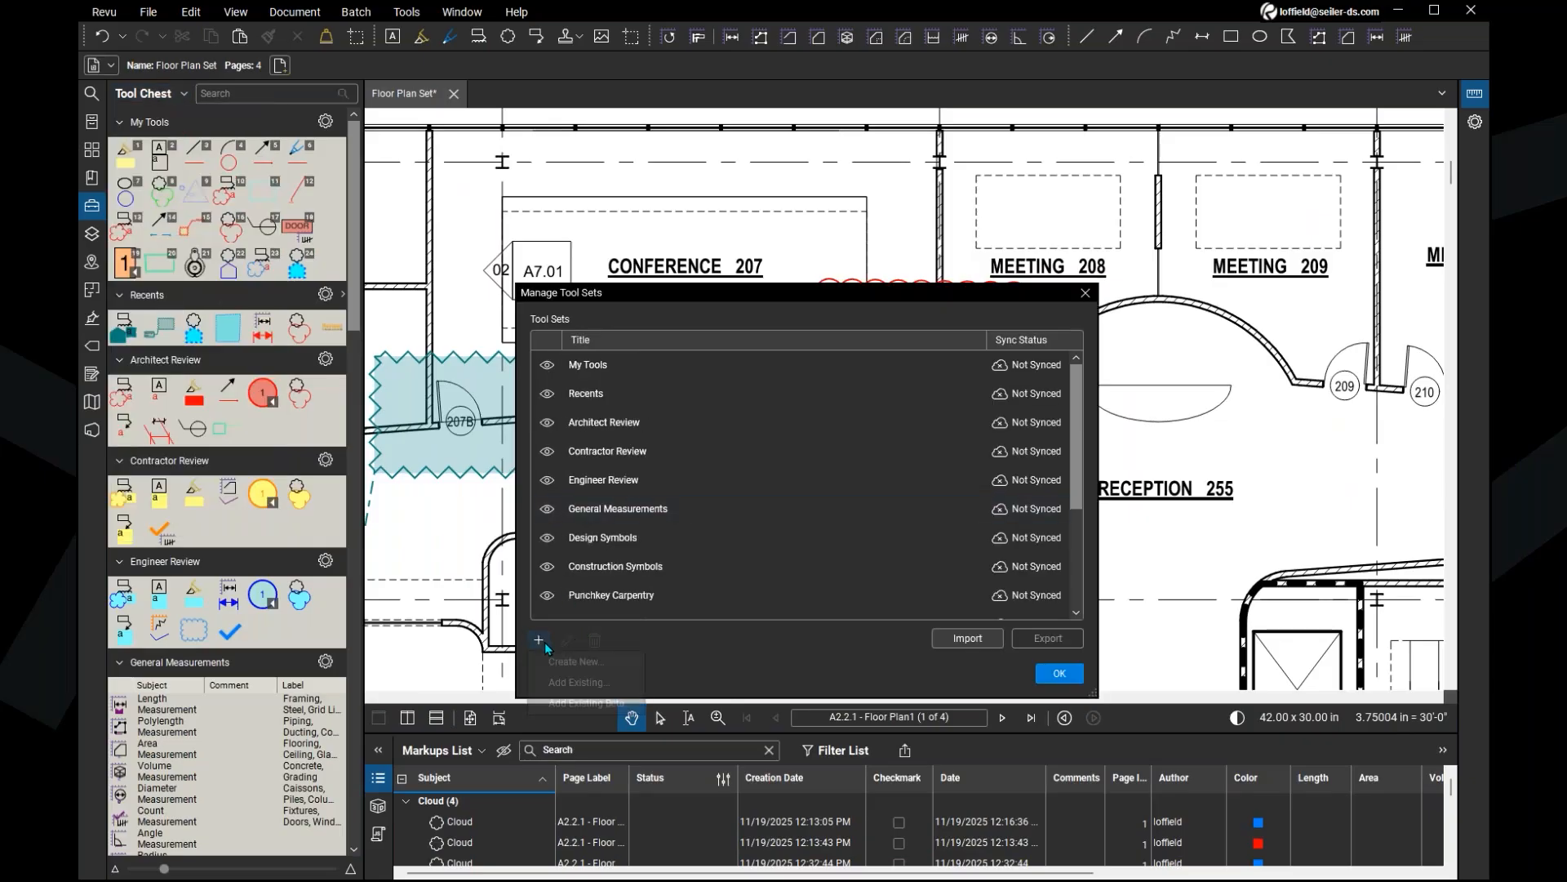
pyautogui.click(577, 661)
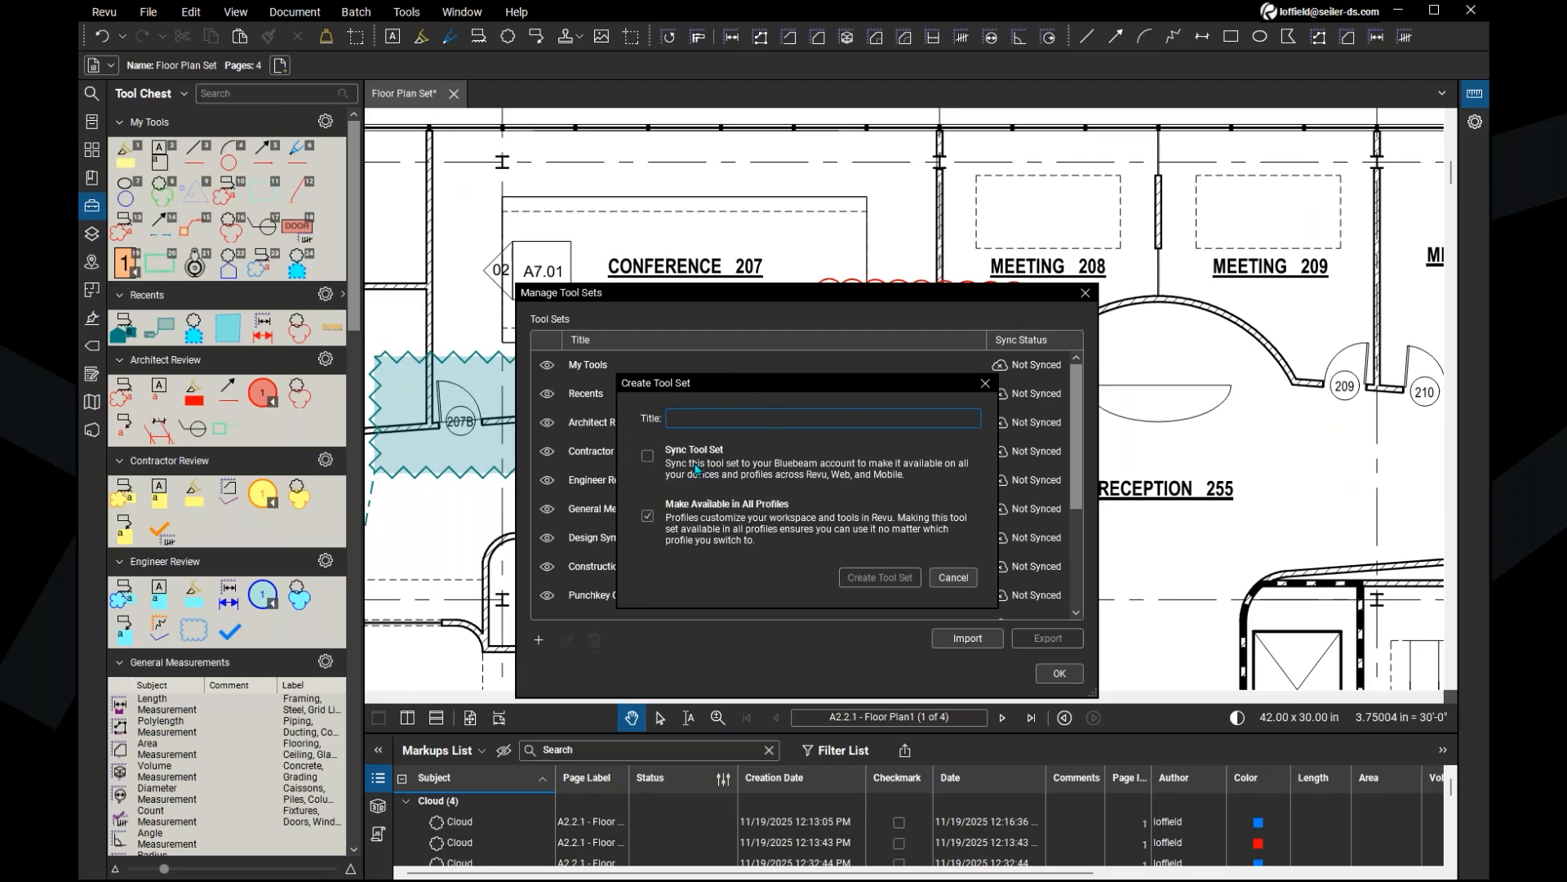
pyautogui.click(648, 457)
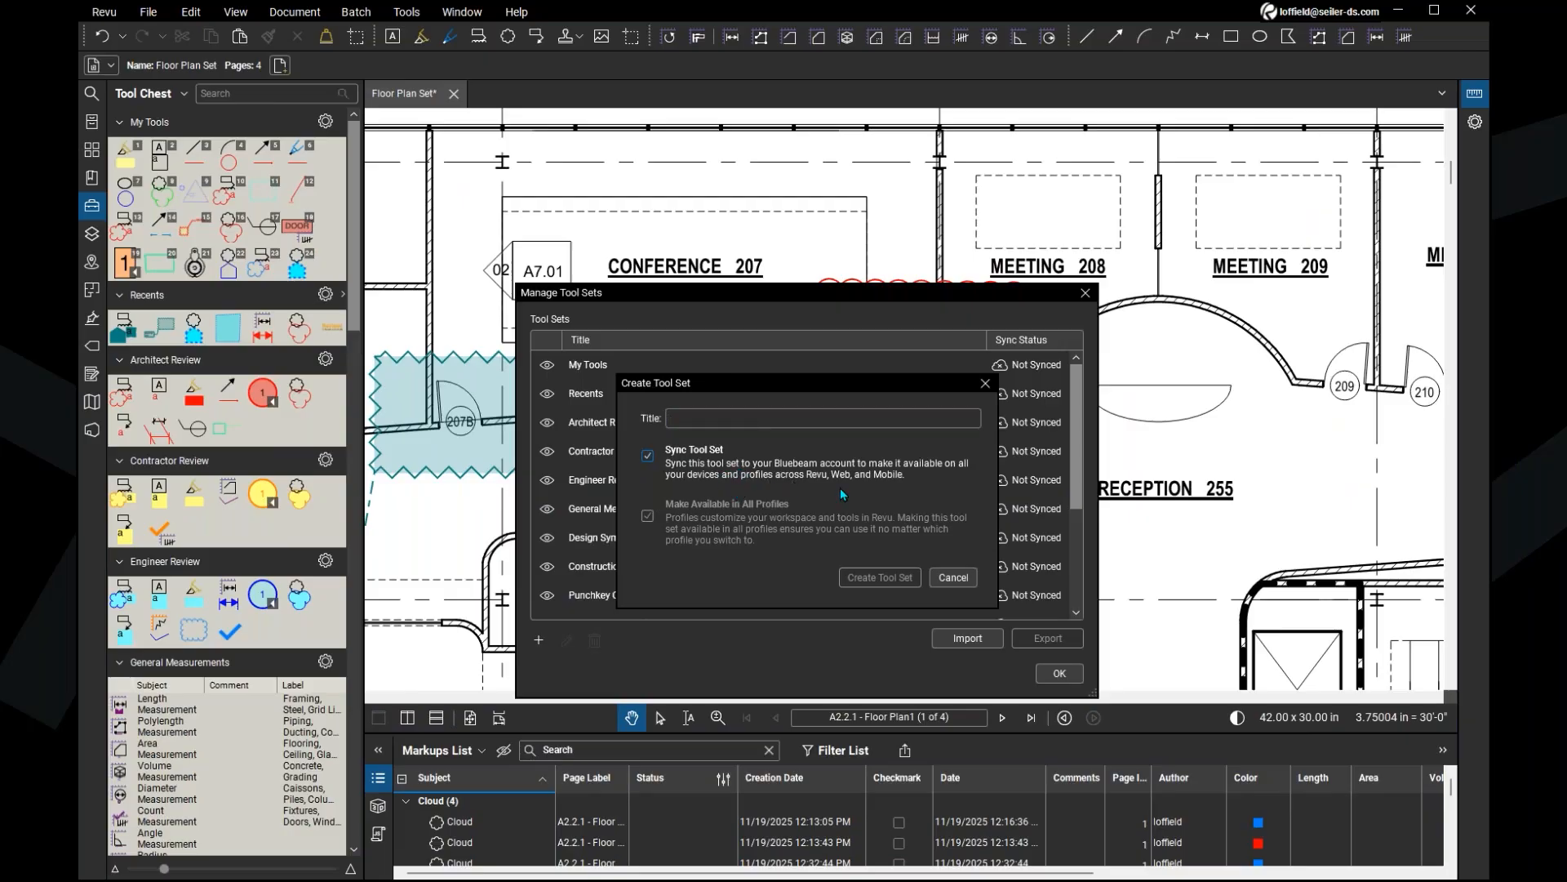
pyautogui.click(776, 489)
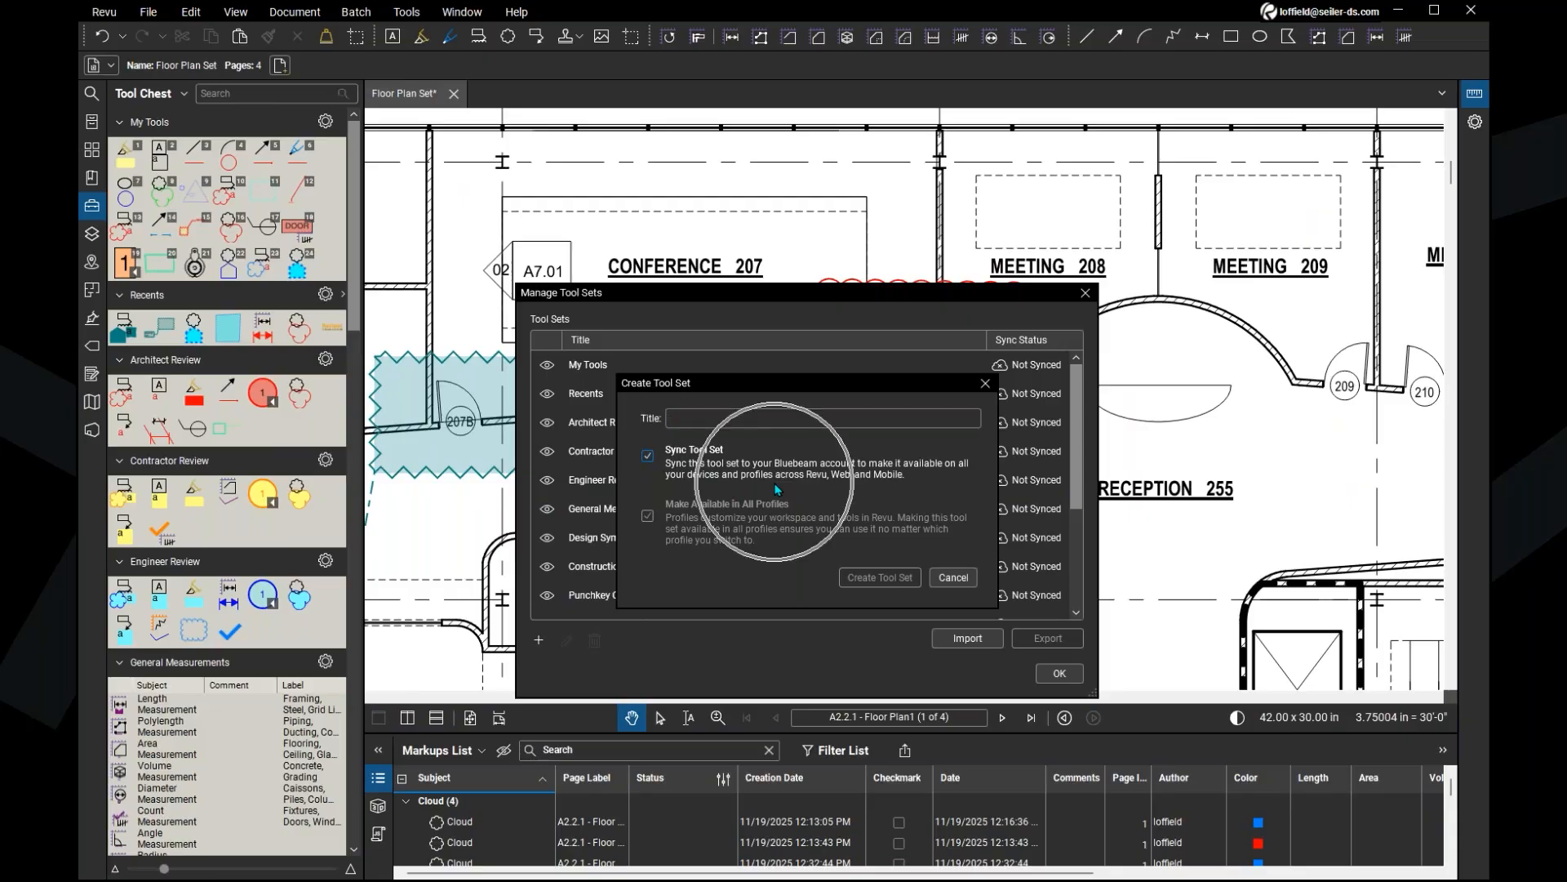
pyautogui.click(776, 487)
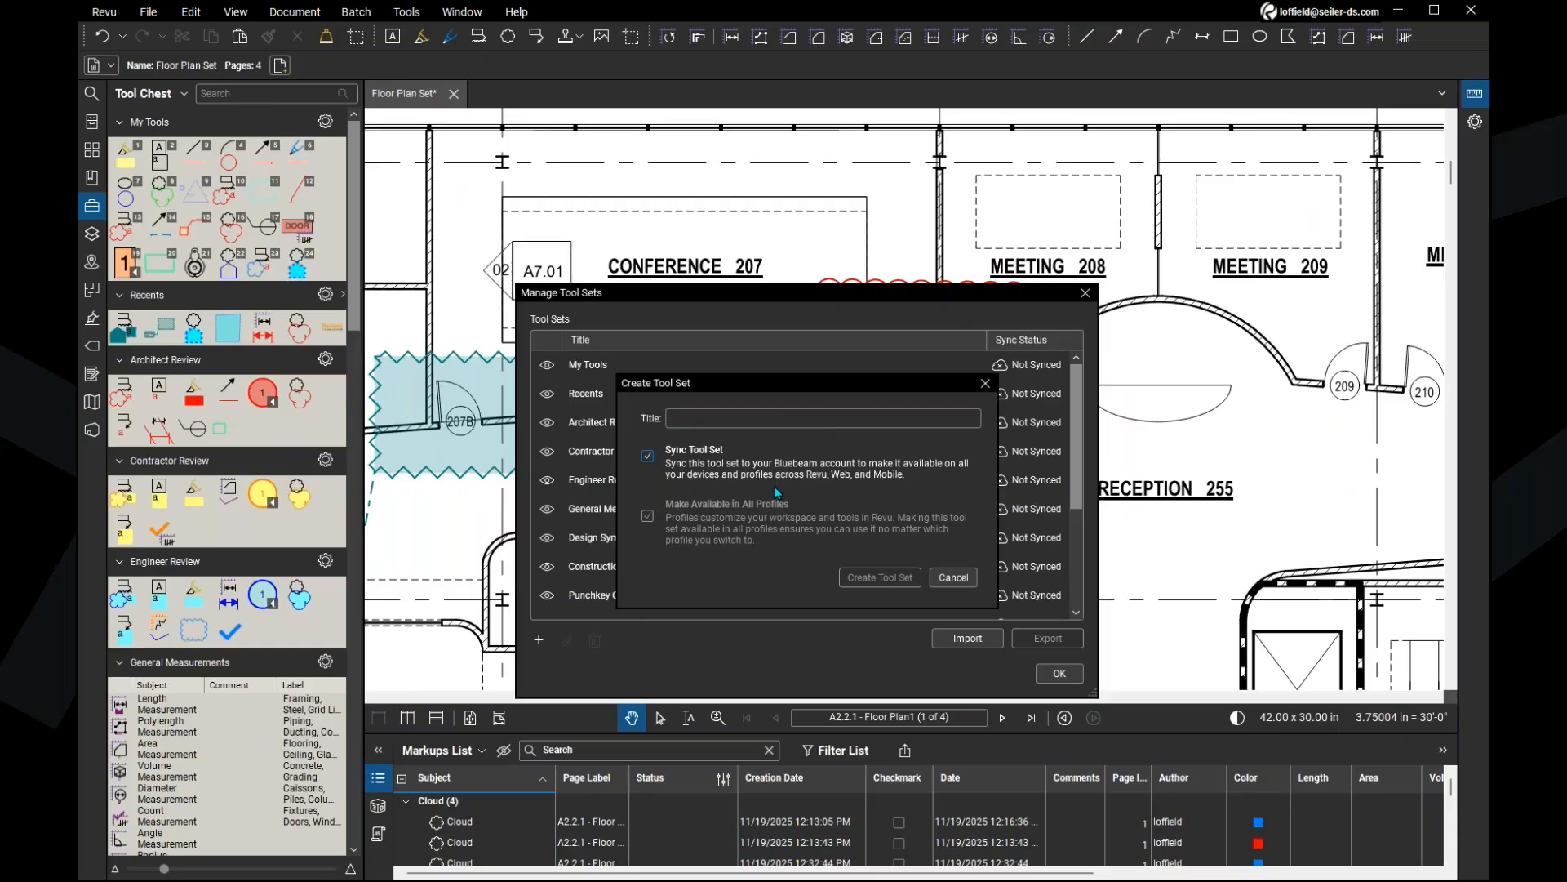
pyautogui.press('ctrl')
pyautogui.press('ctrl')
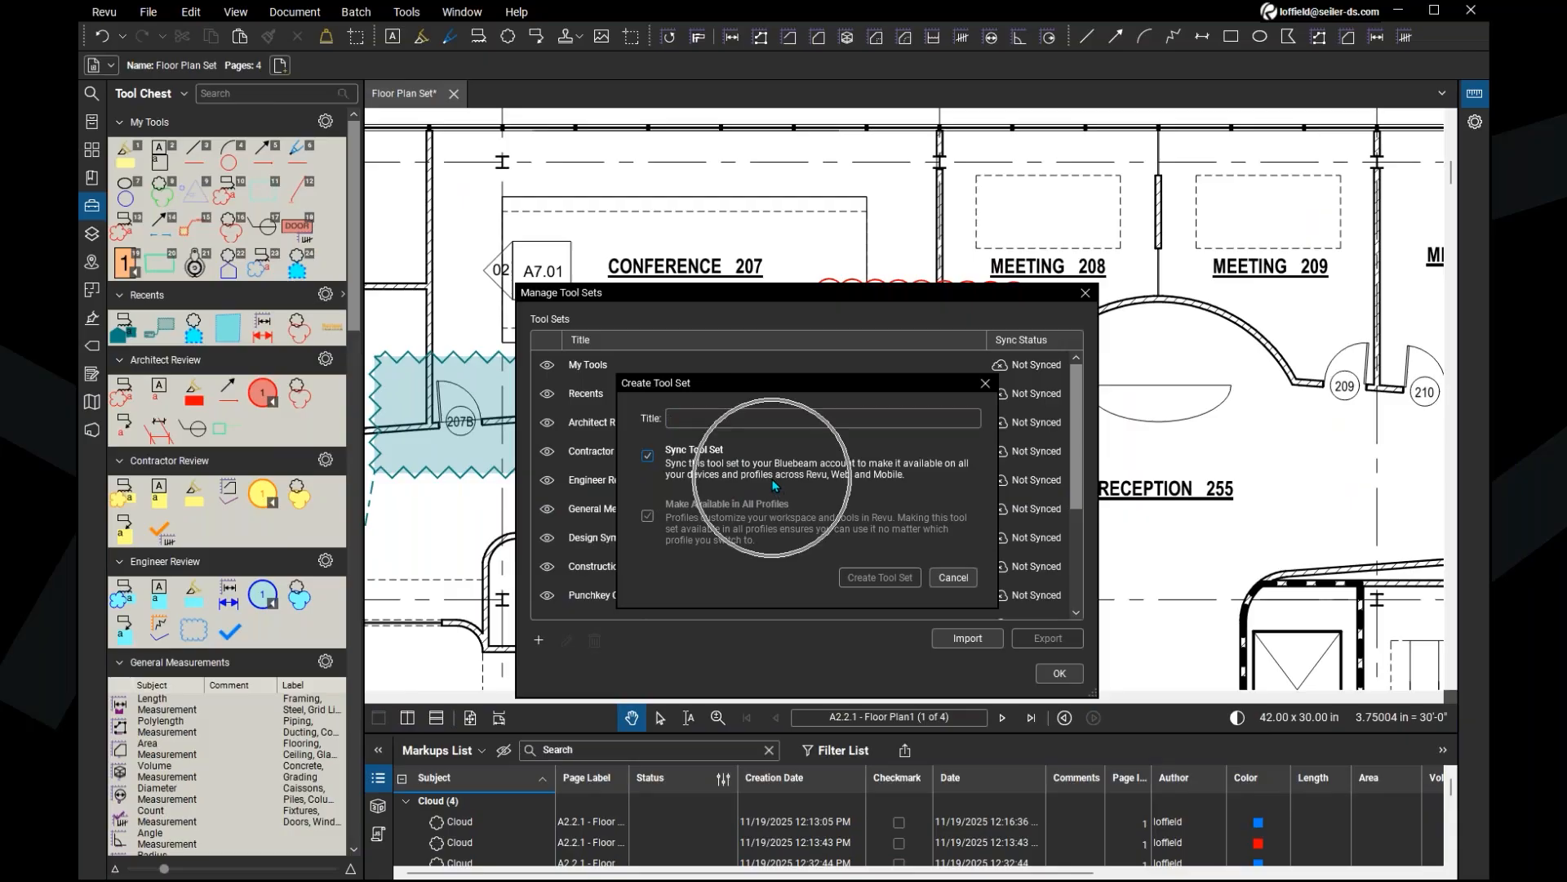
# Step: Title the synced tool set Company Standards X and create it
pyautogui.click(747, 423)
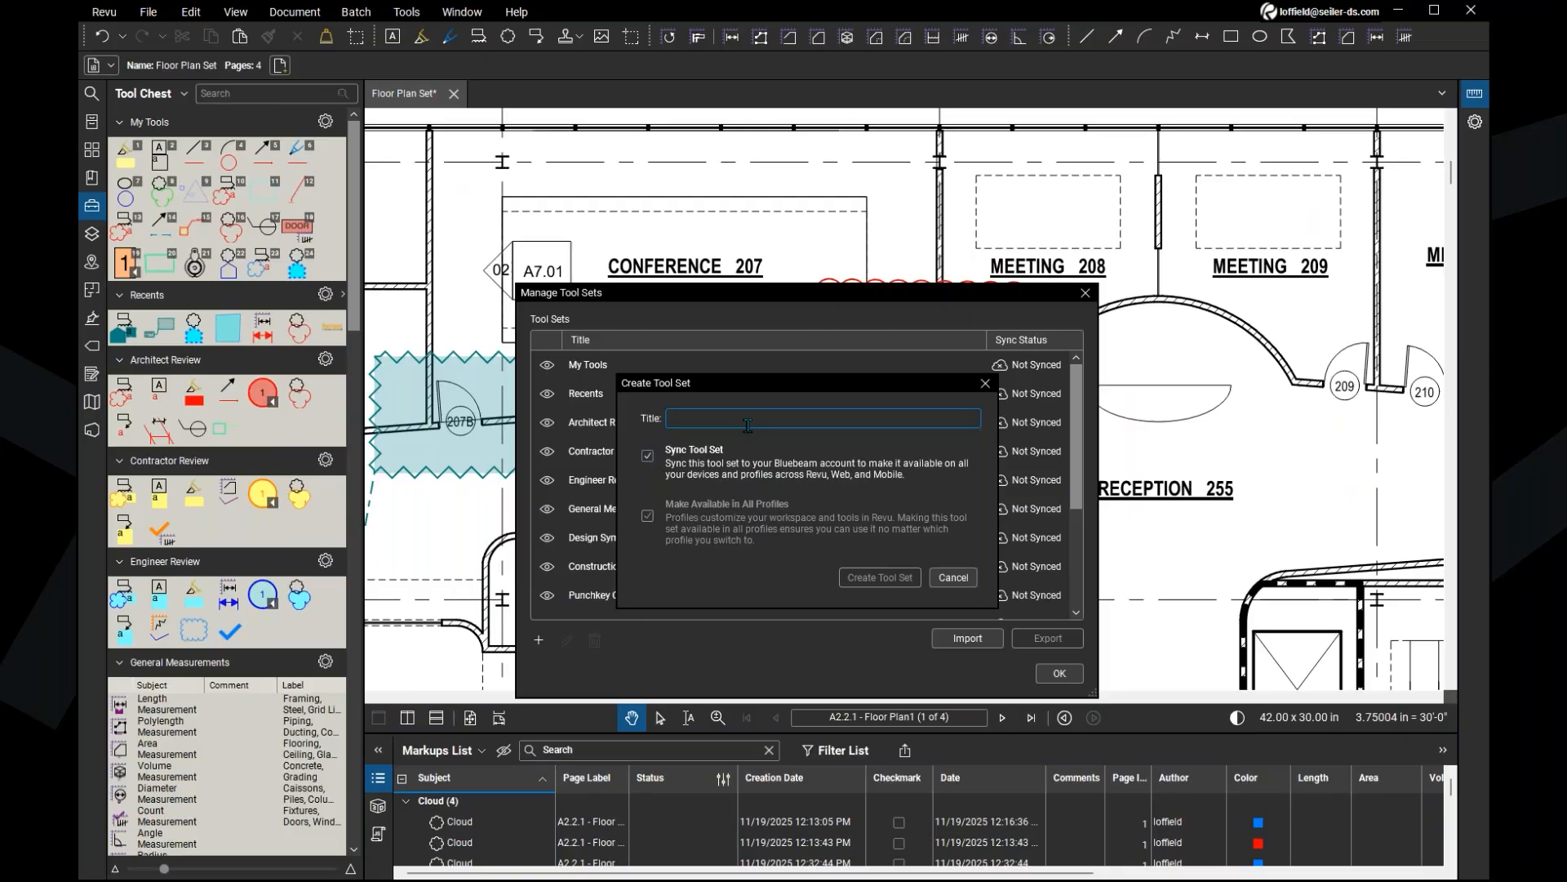
pyautogui.write('Compa')
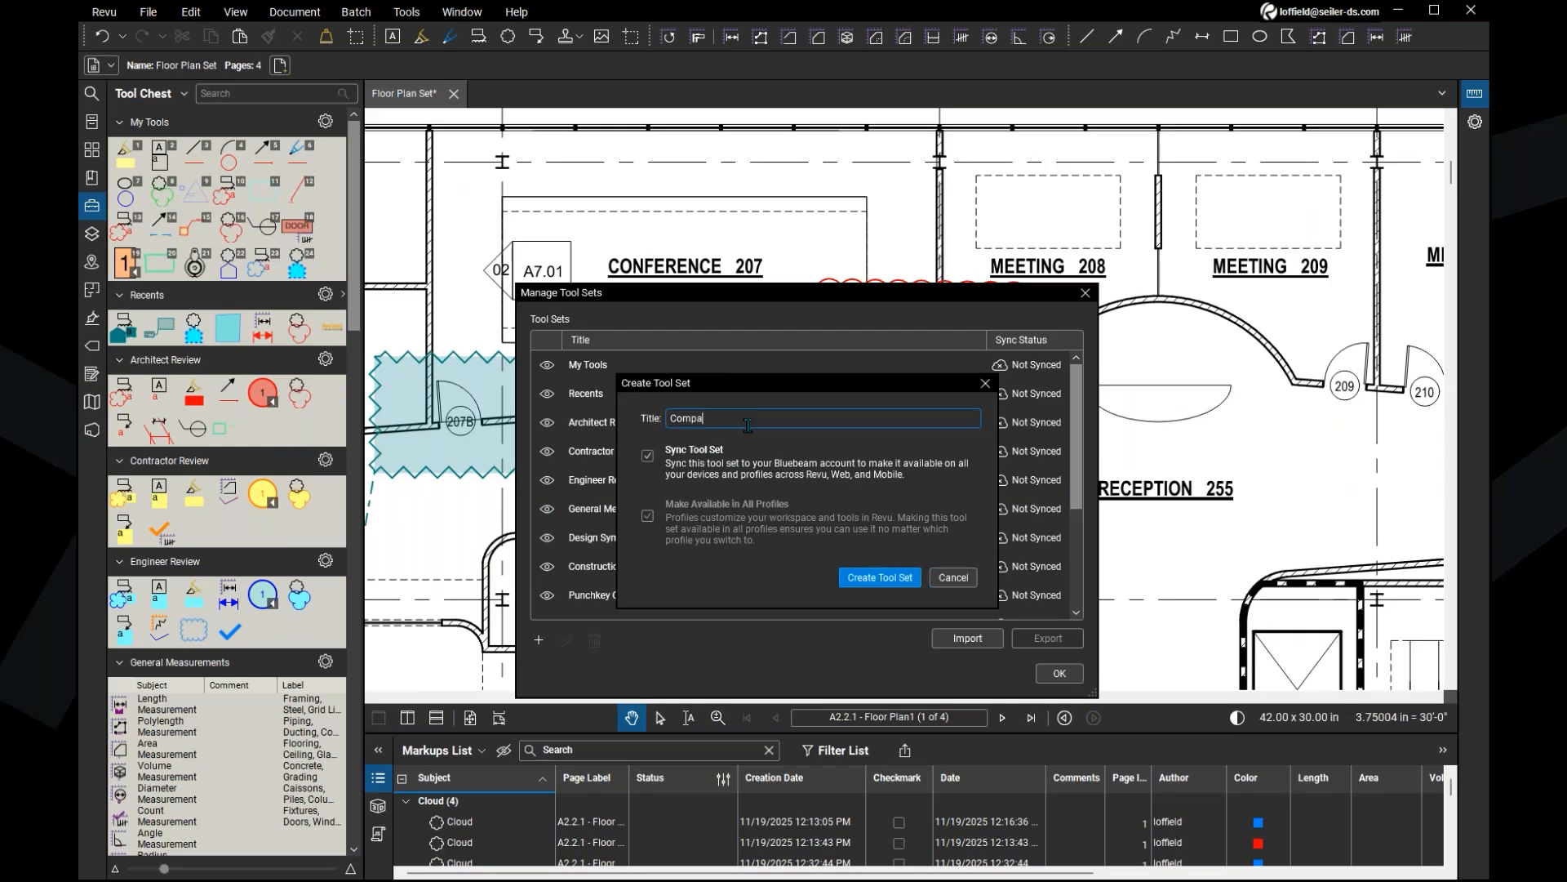
pyautogui.write('ny Standards X')
pyautogui.click(869, 579)
pyautogui.click(877, 578)
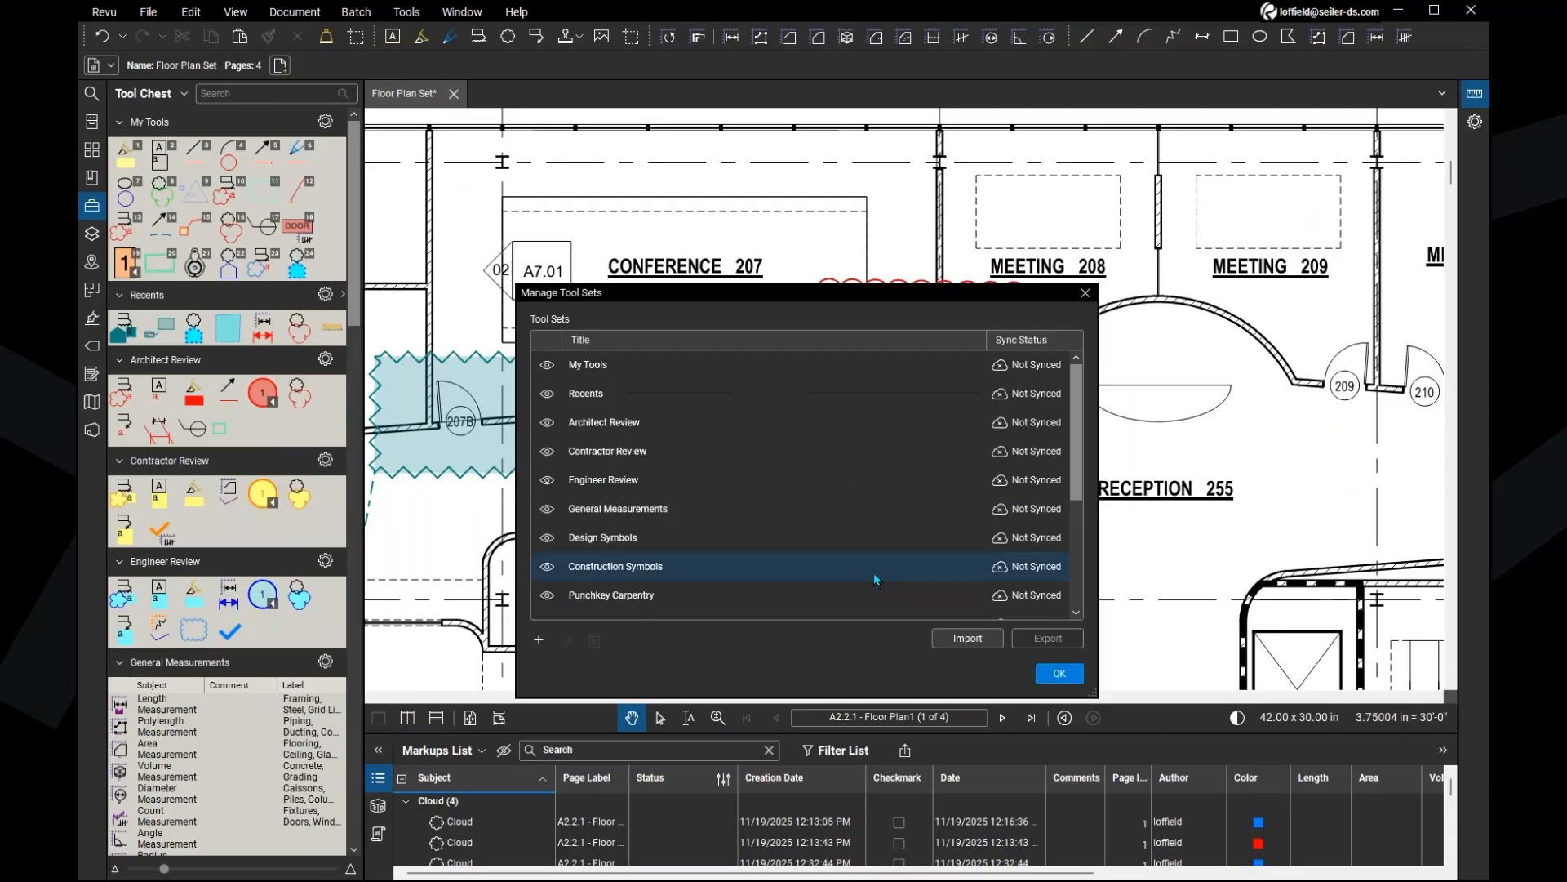
# Step: Reorder the tool sets so Company Standards X sits between Recents and Architect Review, and close the tool set manager
pyautogui.scroll(-2, 696, 527)
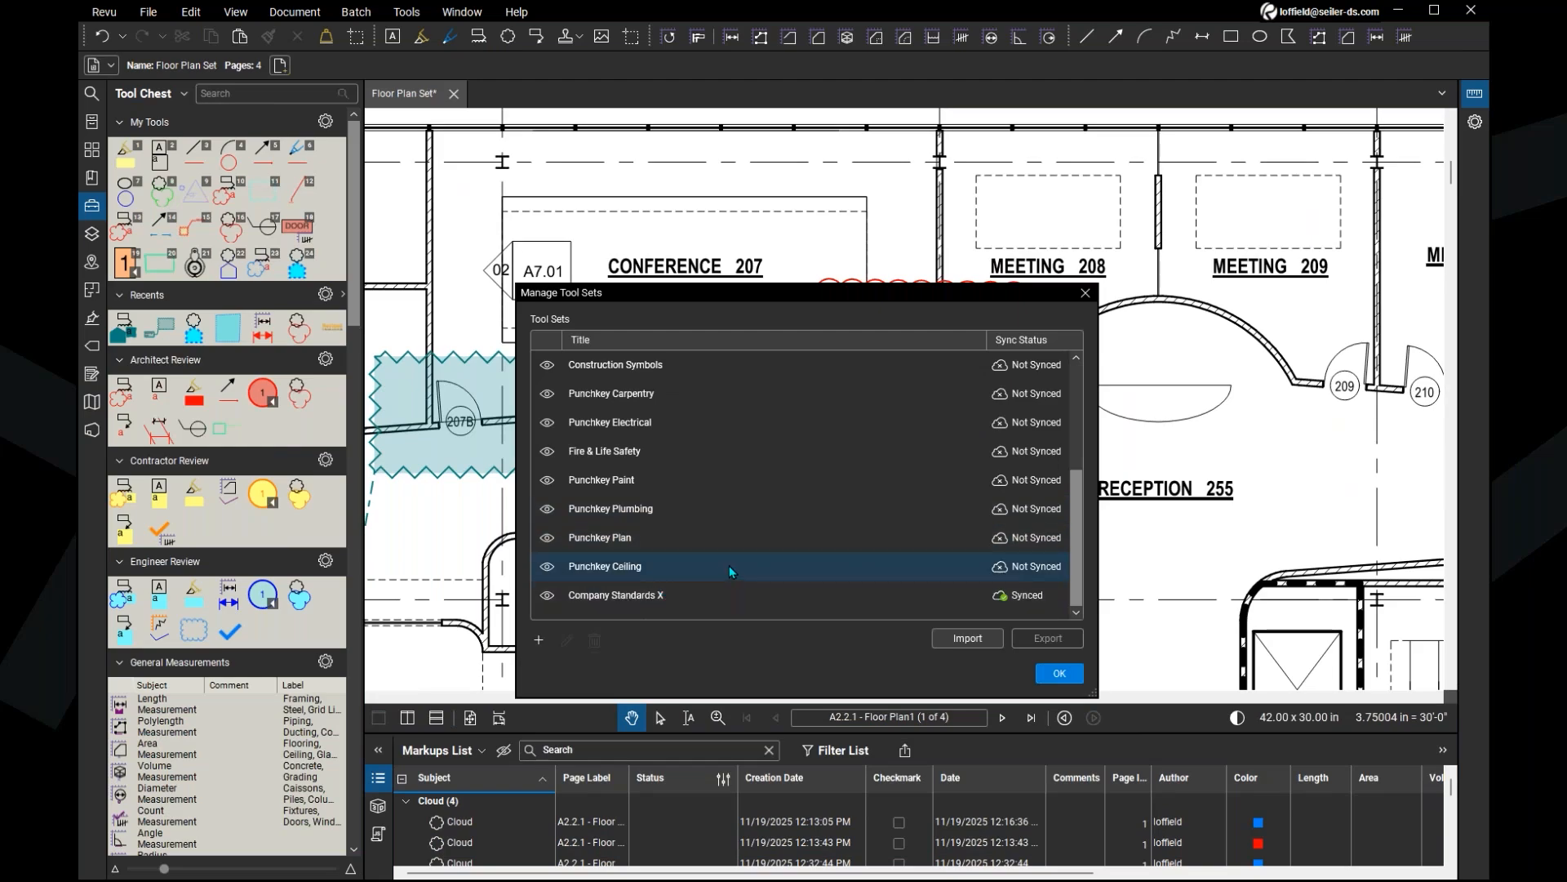
pyautogui.click(660, 598)
pyautogui.click(1041, 570)
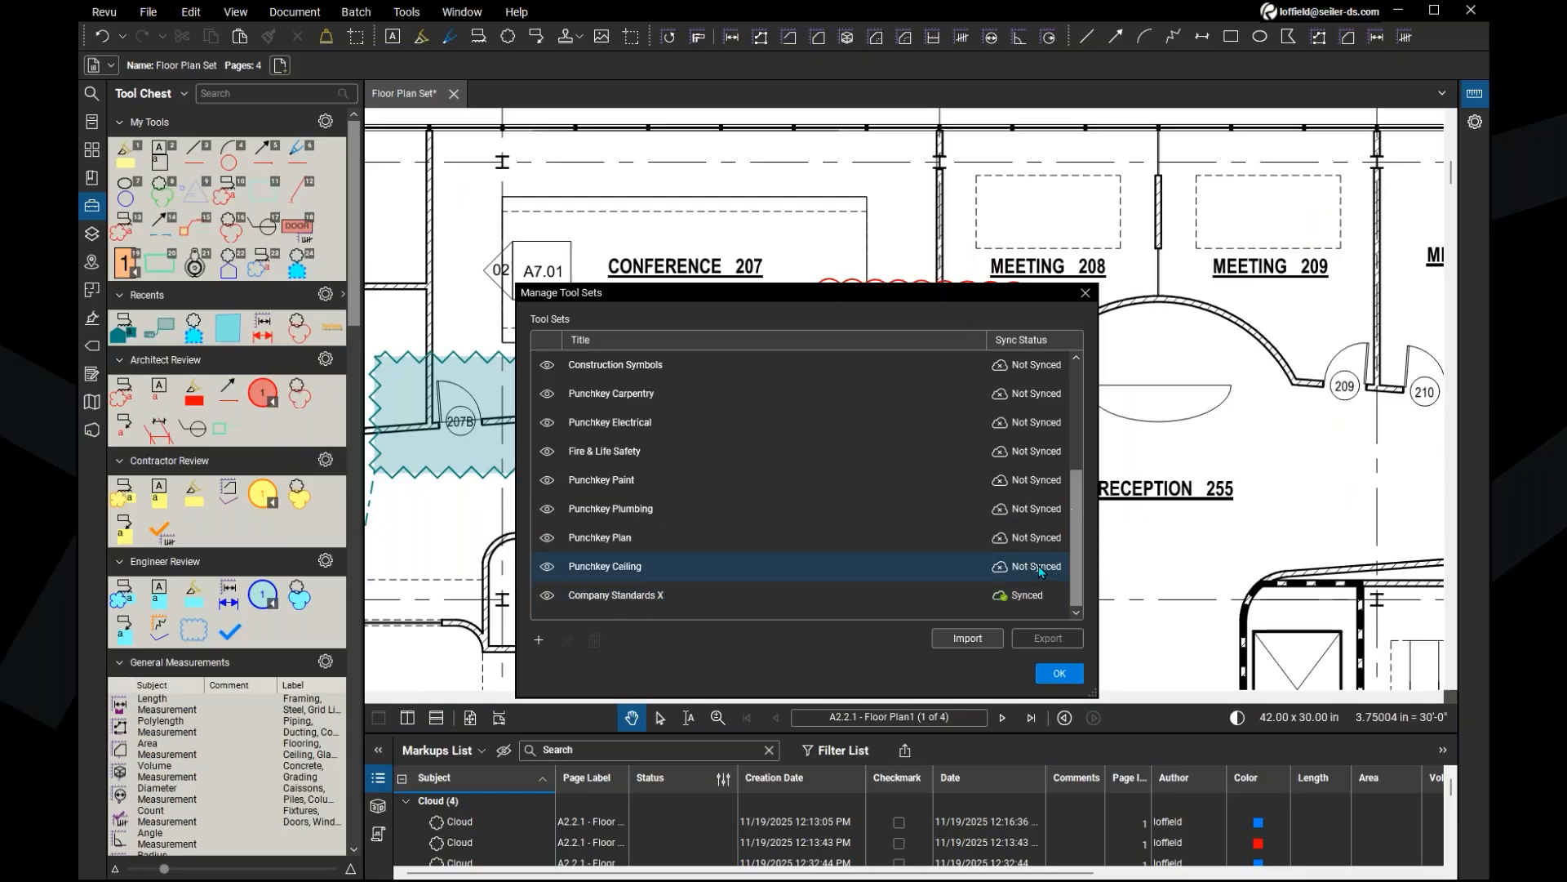
pyautogui.click(1042, 597)
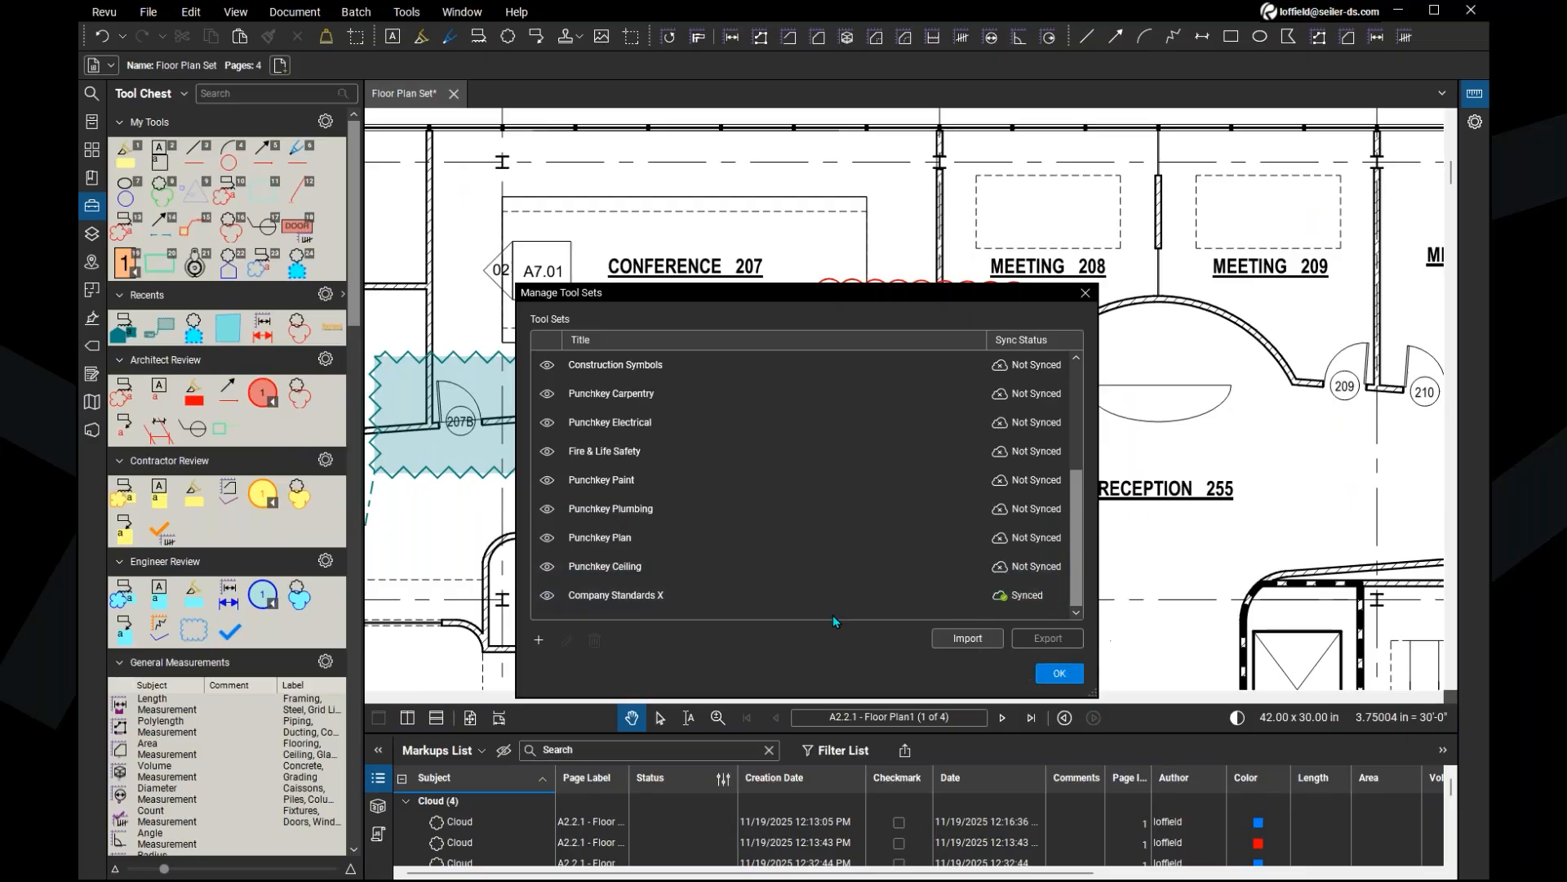
pyautogui.click(747, 599)
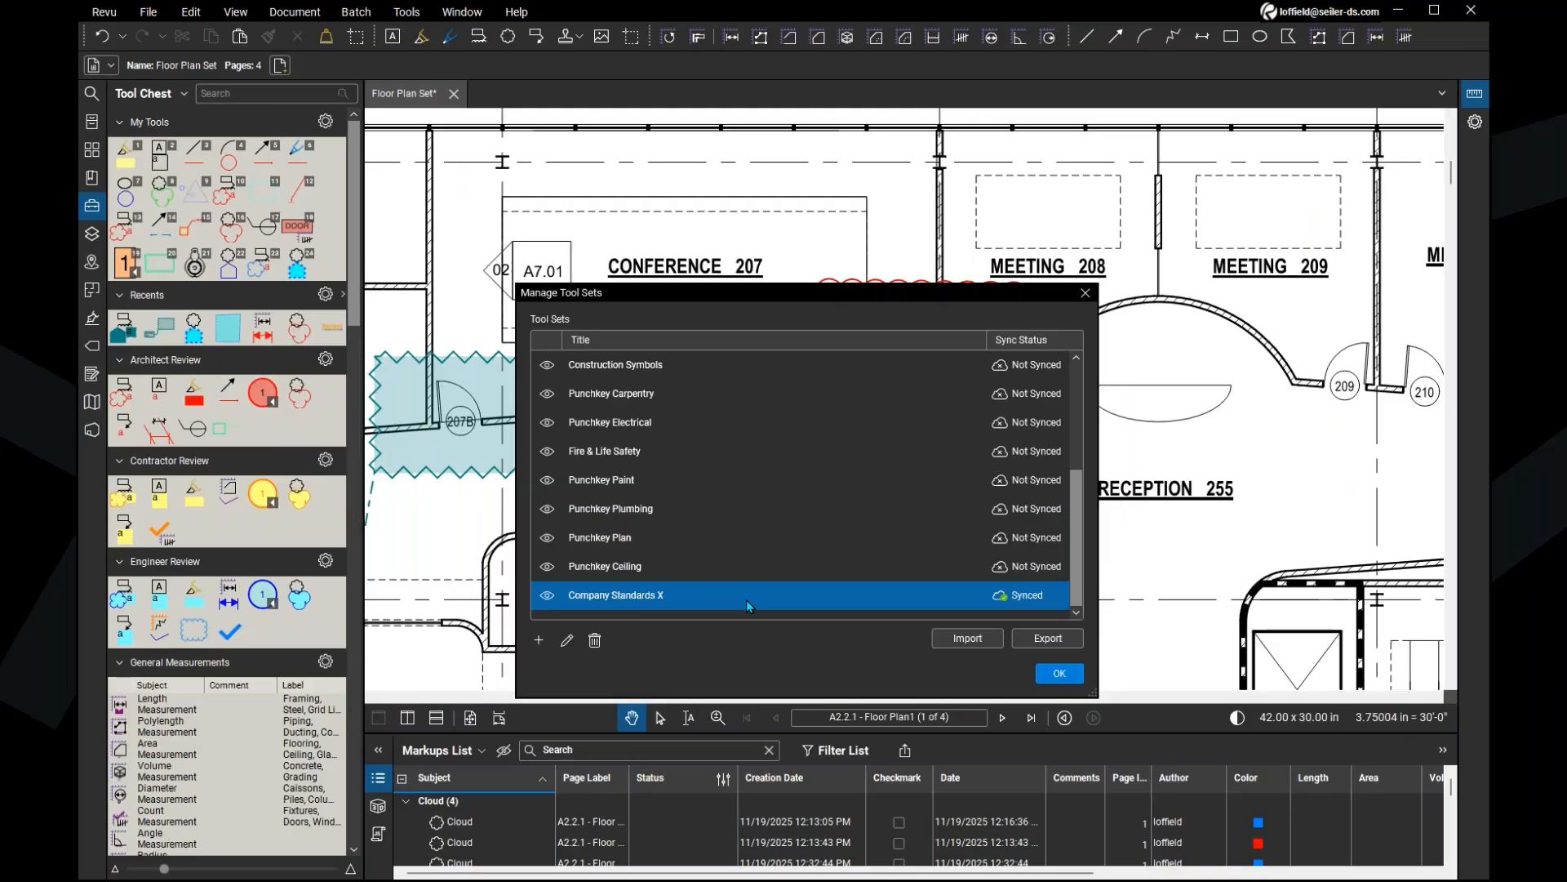
pyautogui.moveTo(746, 599); pyautogui.dragTo(728, 533)
pyautogui.scroll(3, 728, 535)
pyautogui.scroll(-1, 728, 537)
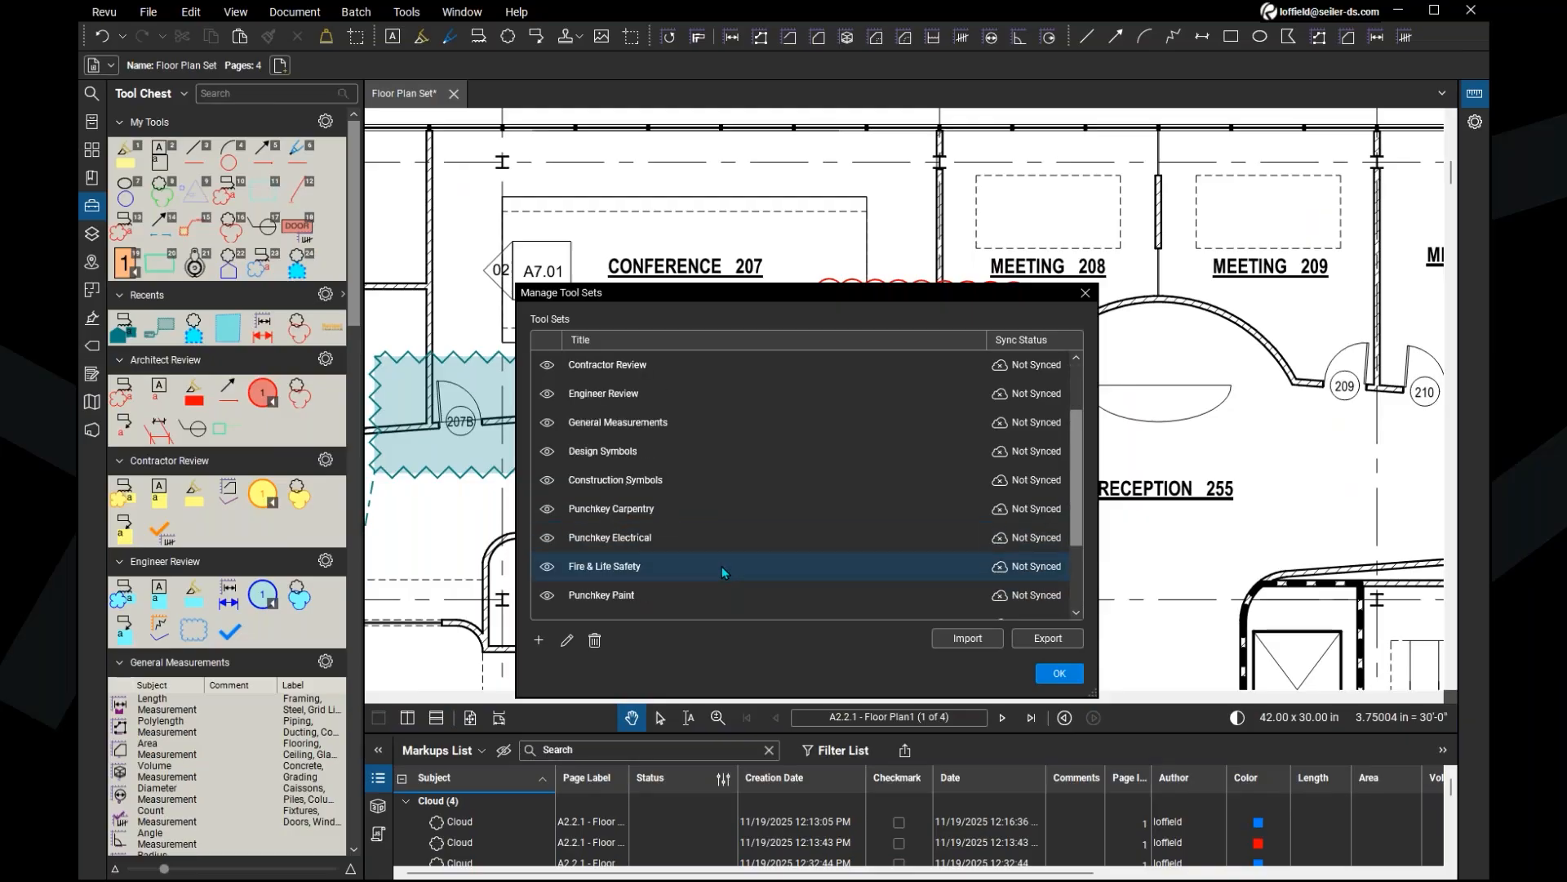
pyautogui.scroll(-1, 721, 565)
pyautogui.moveTo(722, 566); pyautogui.dragTo(702, 393)
pyautogui.scroll(2, 715, 482)
pyautogui.moveTo(718, 567); pyautogui.dragTo(682, 420)
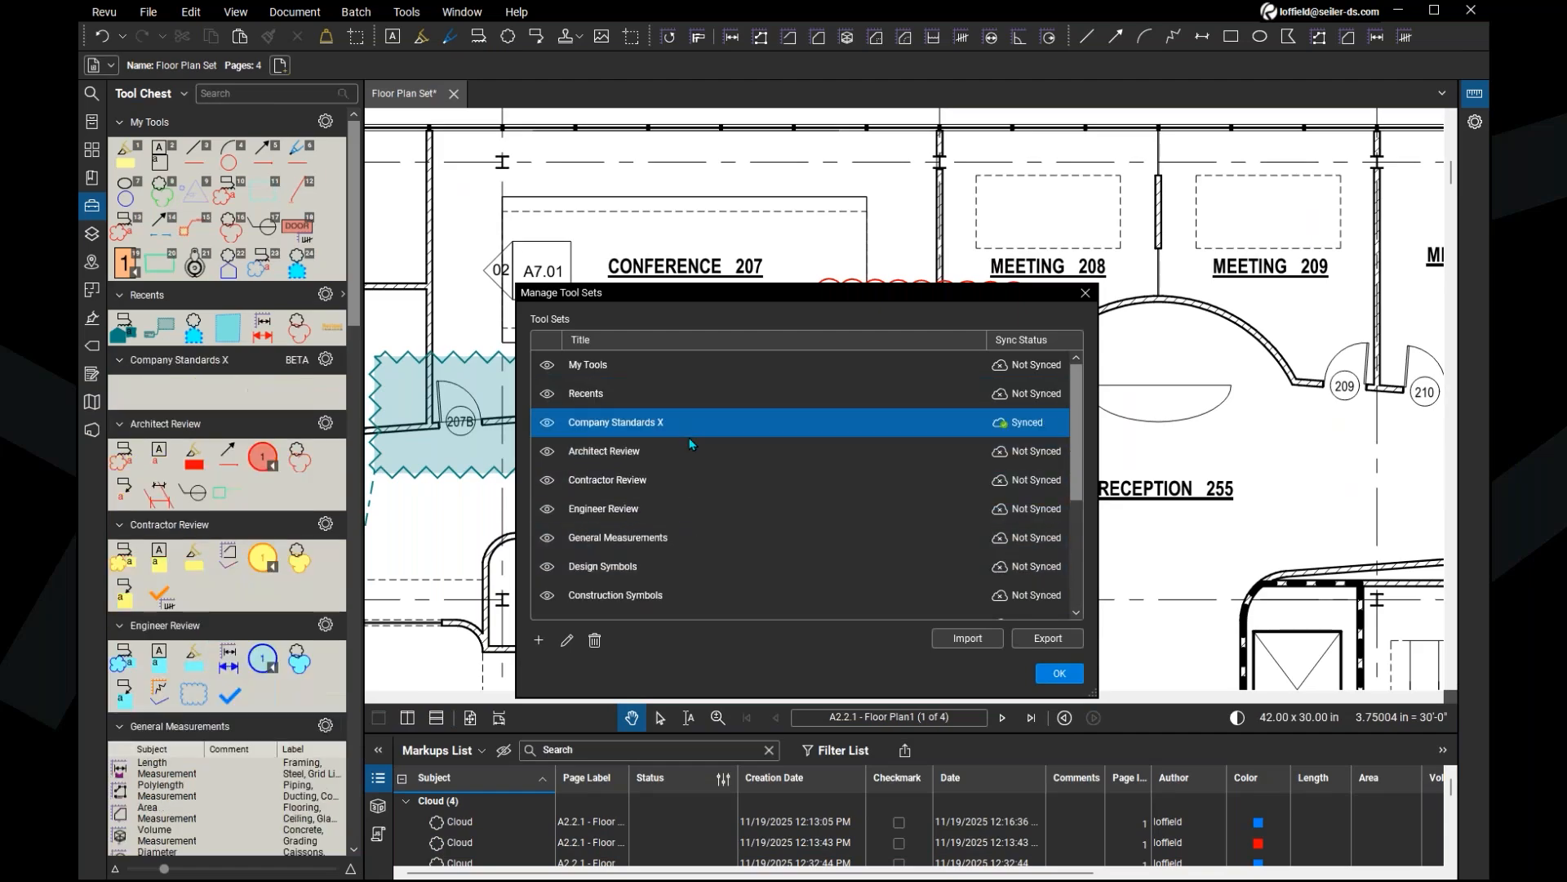
pyautogui.click(228, 374)
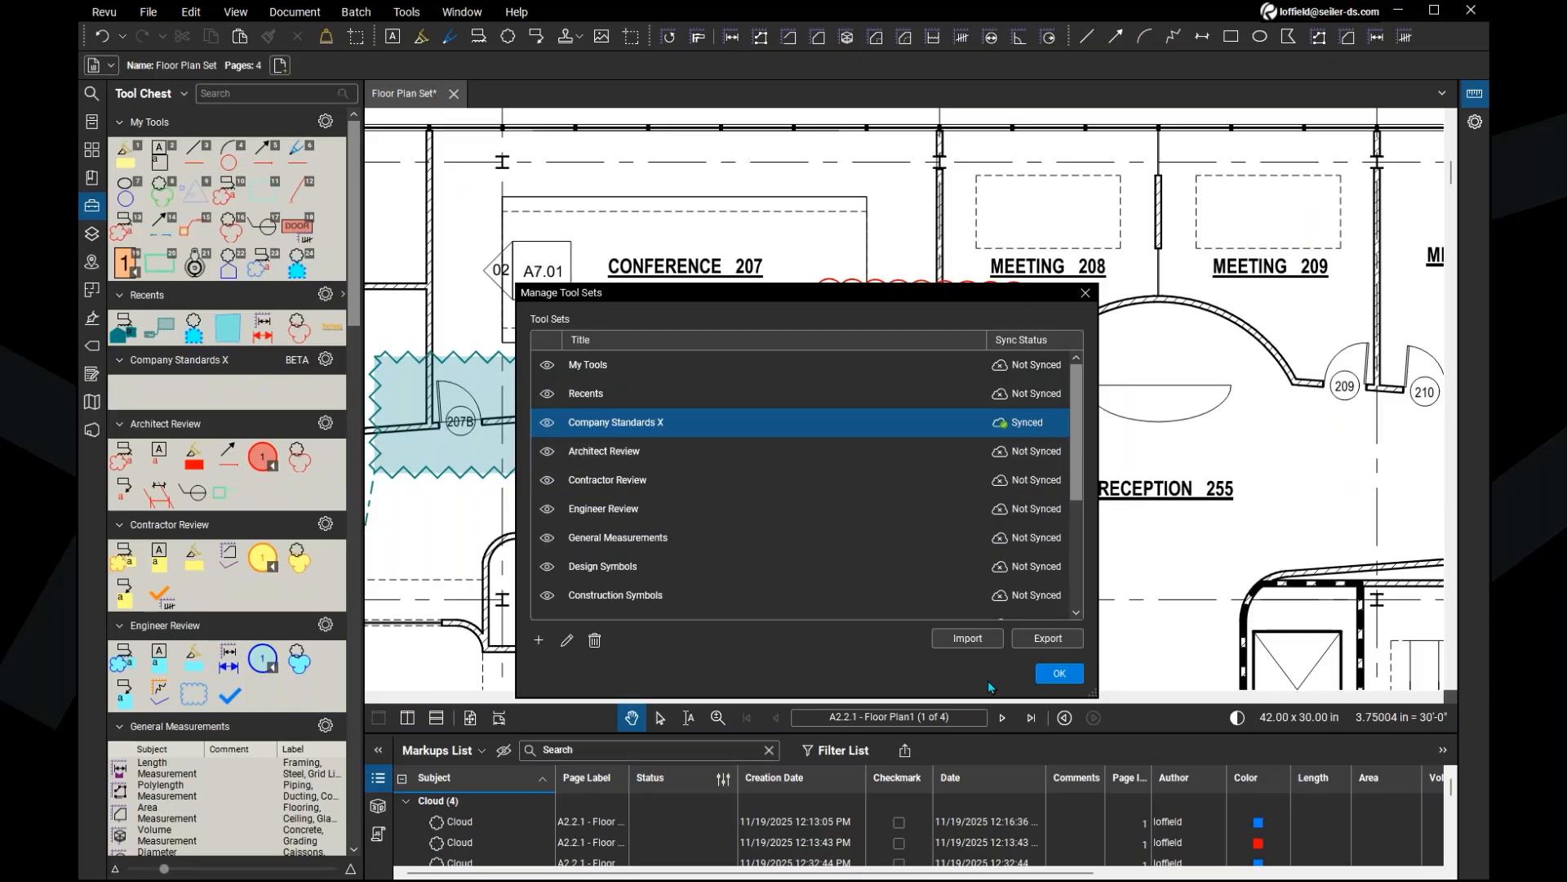
pyautogui.click(1054, 676)
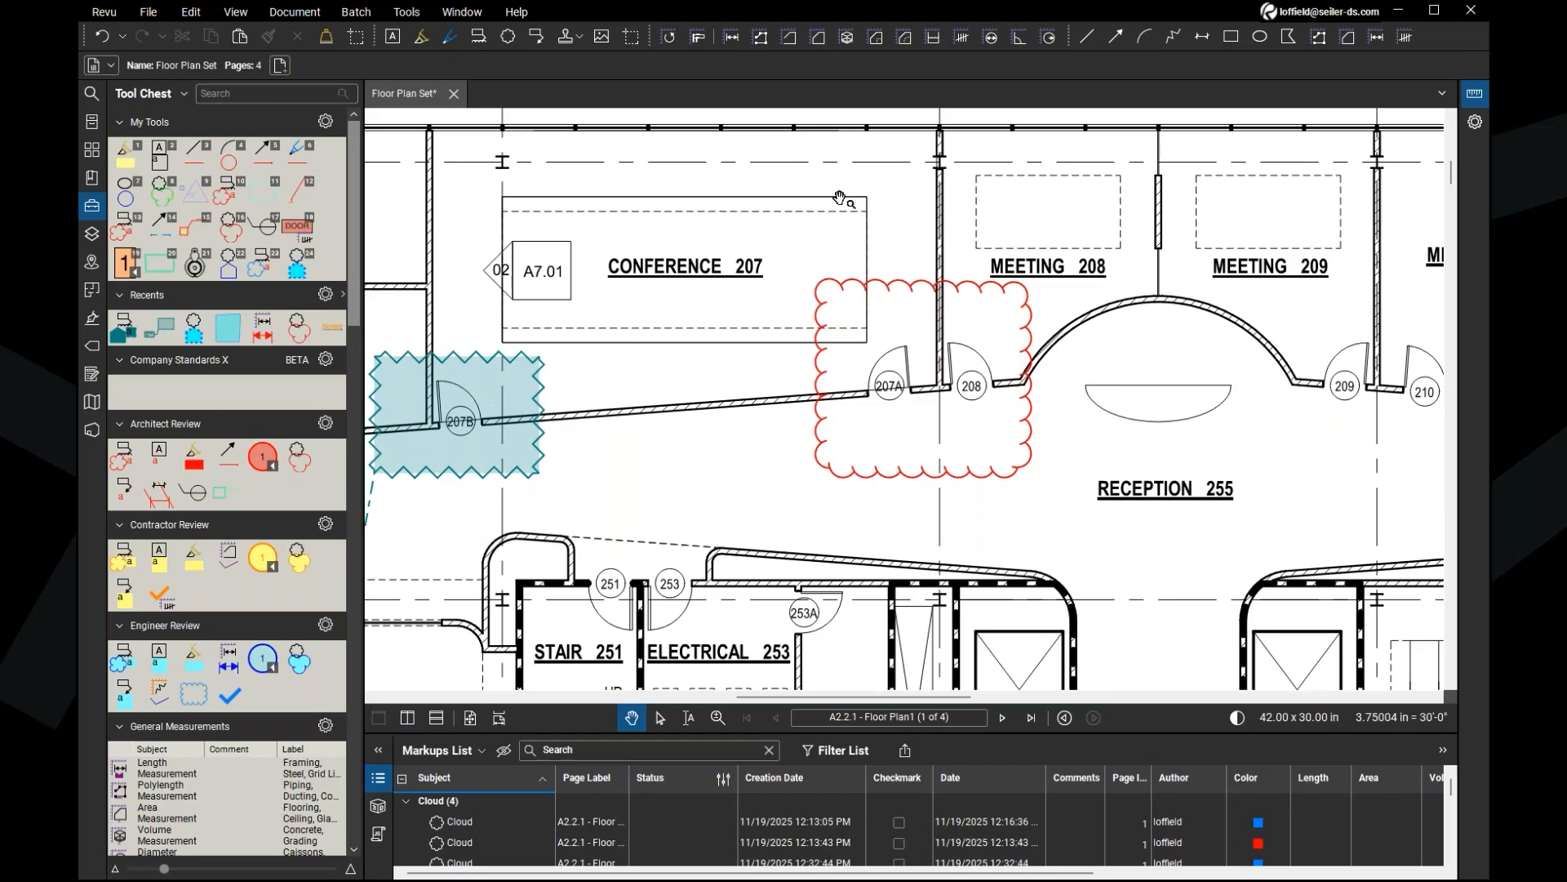
# Step: Draw a diameter measurement about 10'-10 1/2" across at the Reception 255 end of Lobby 256, between the elevator banks
pyautogui.scroll(-3, 1011, 511)
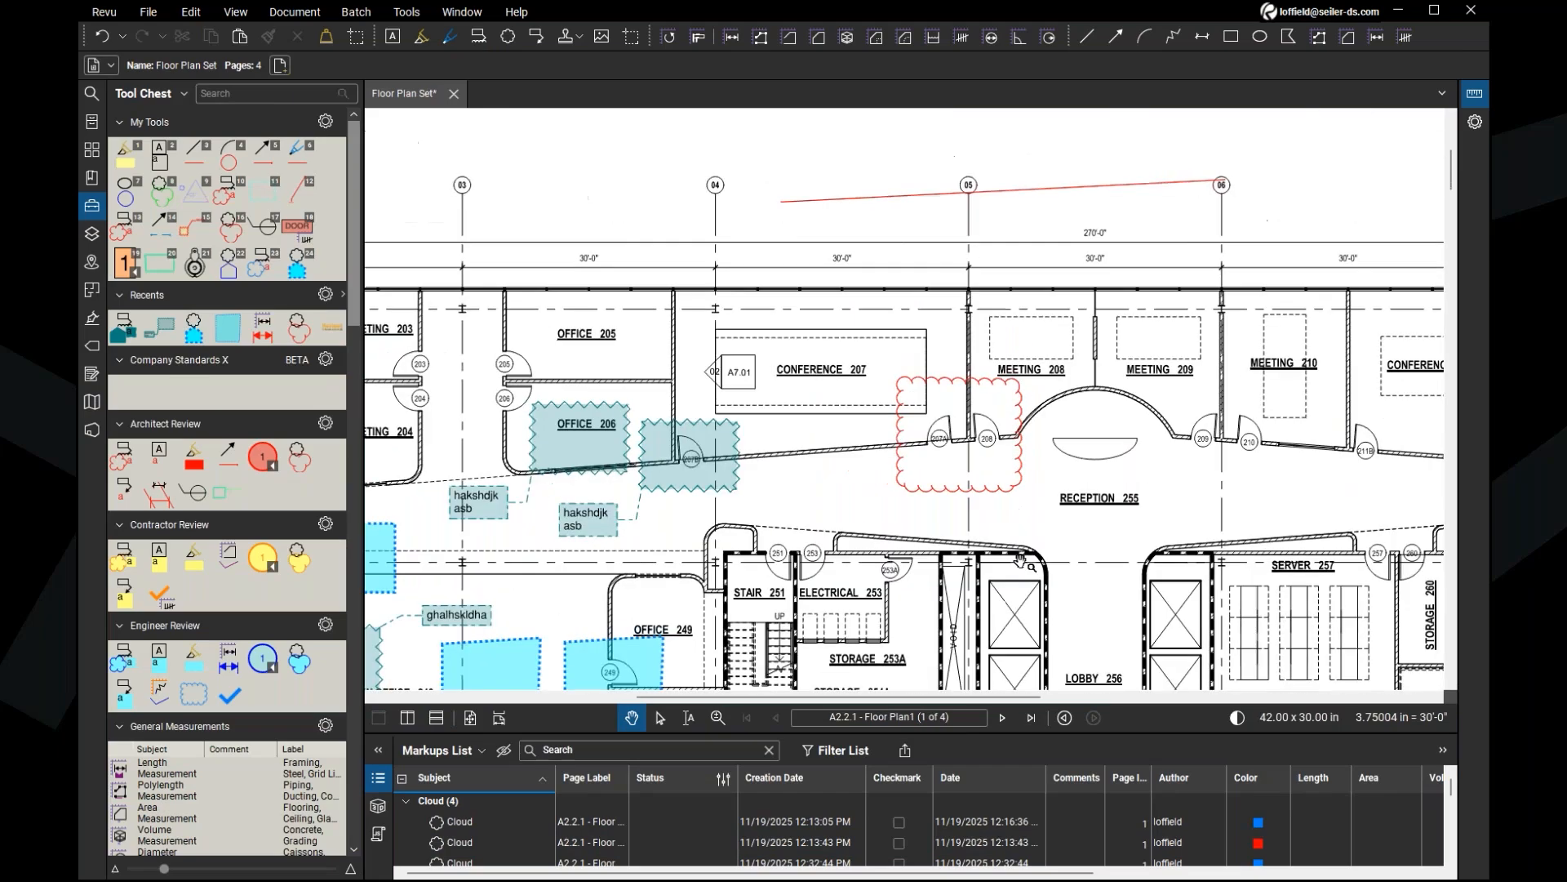
pyautogui.moveTo(981, 622); pyautogui.dragTo(882, 414)
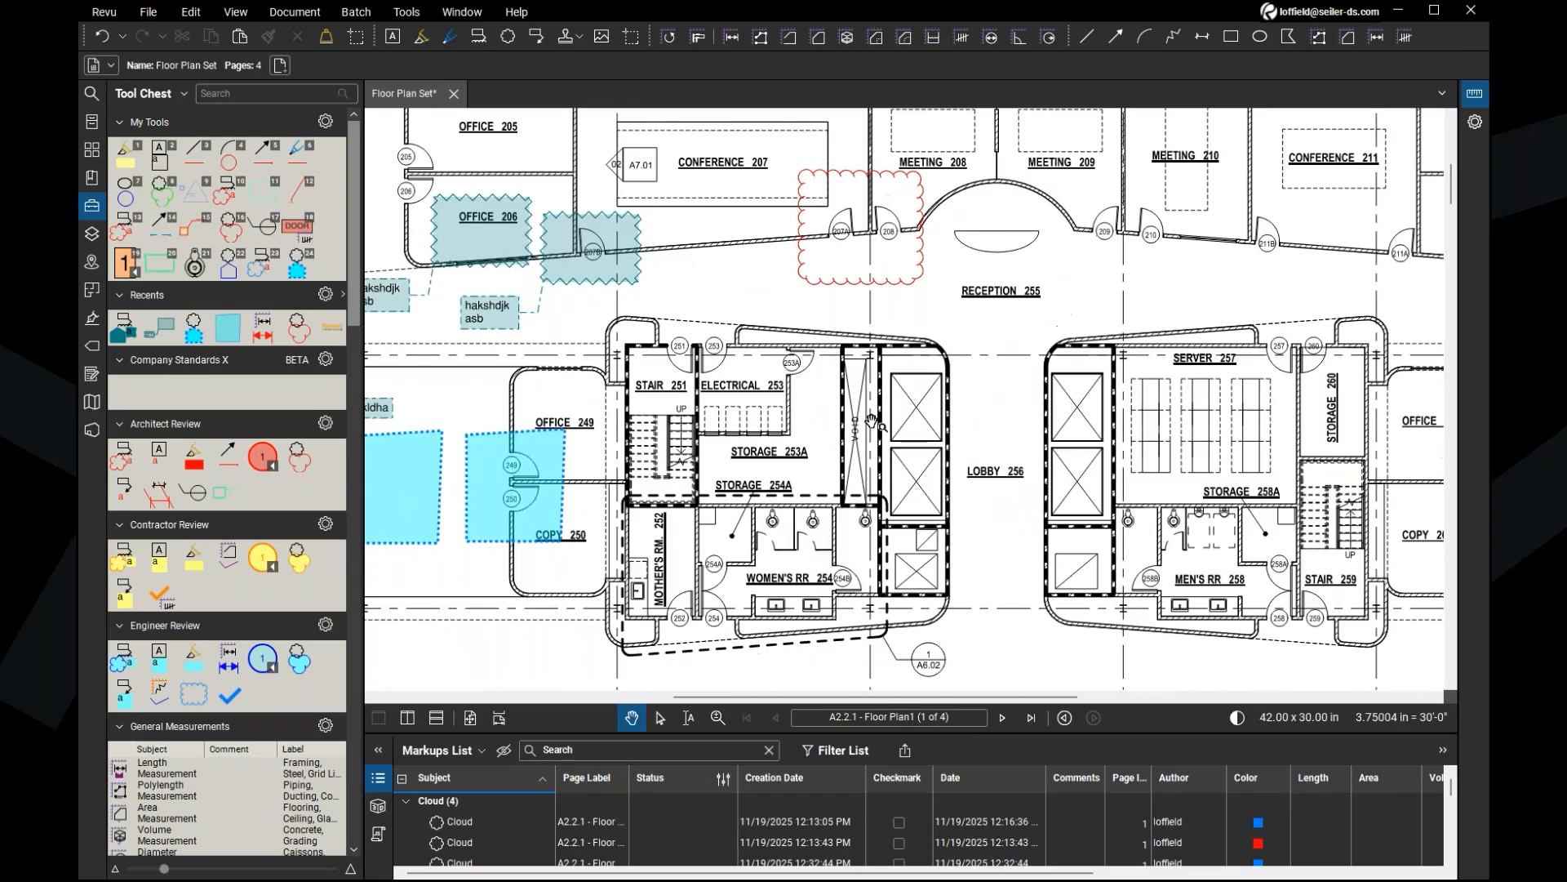
pyautogui.scroll(2, 872, 422)
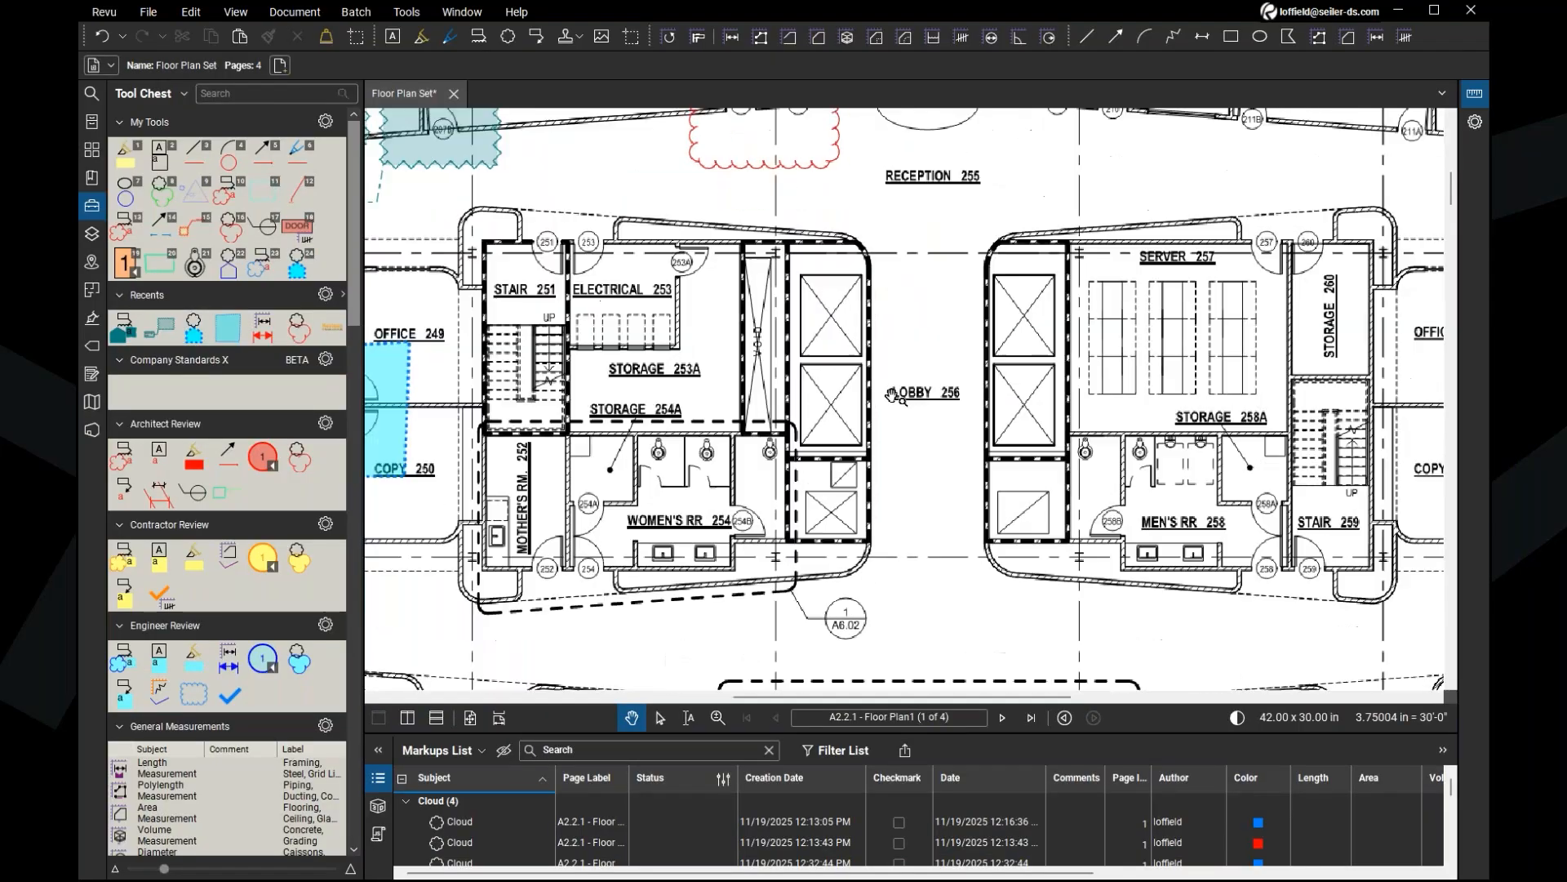
pyautogui.scroll(-2, 892, 396)
pyautogui.scroll(-3, 892, 400)
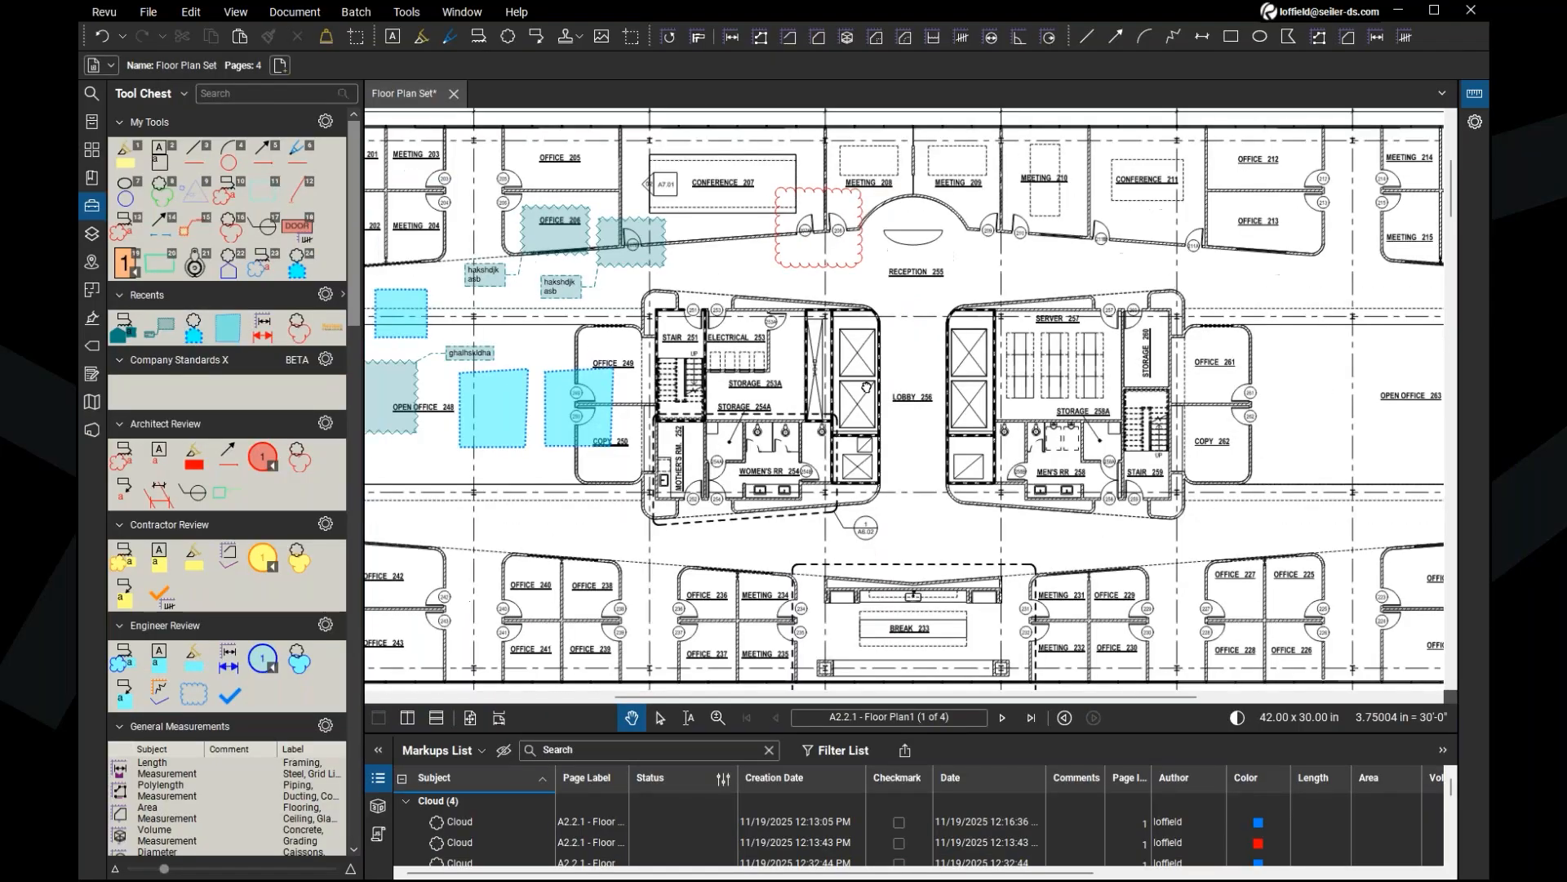
pyautogui.scroll(2, 835, 465)
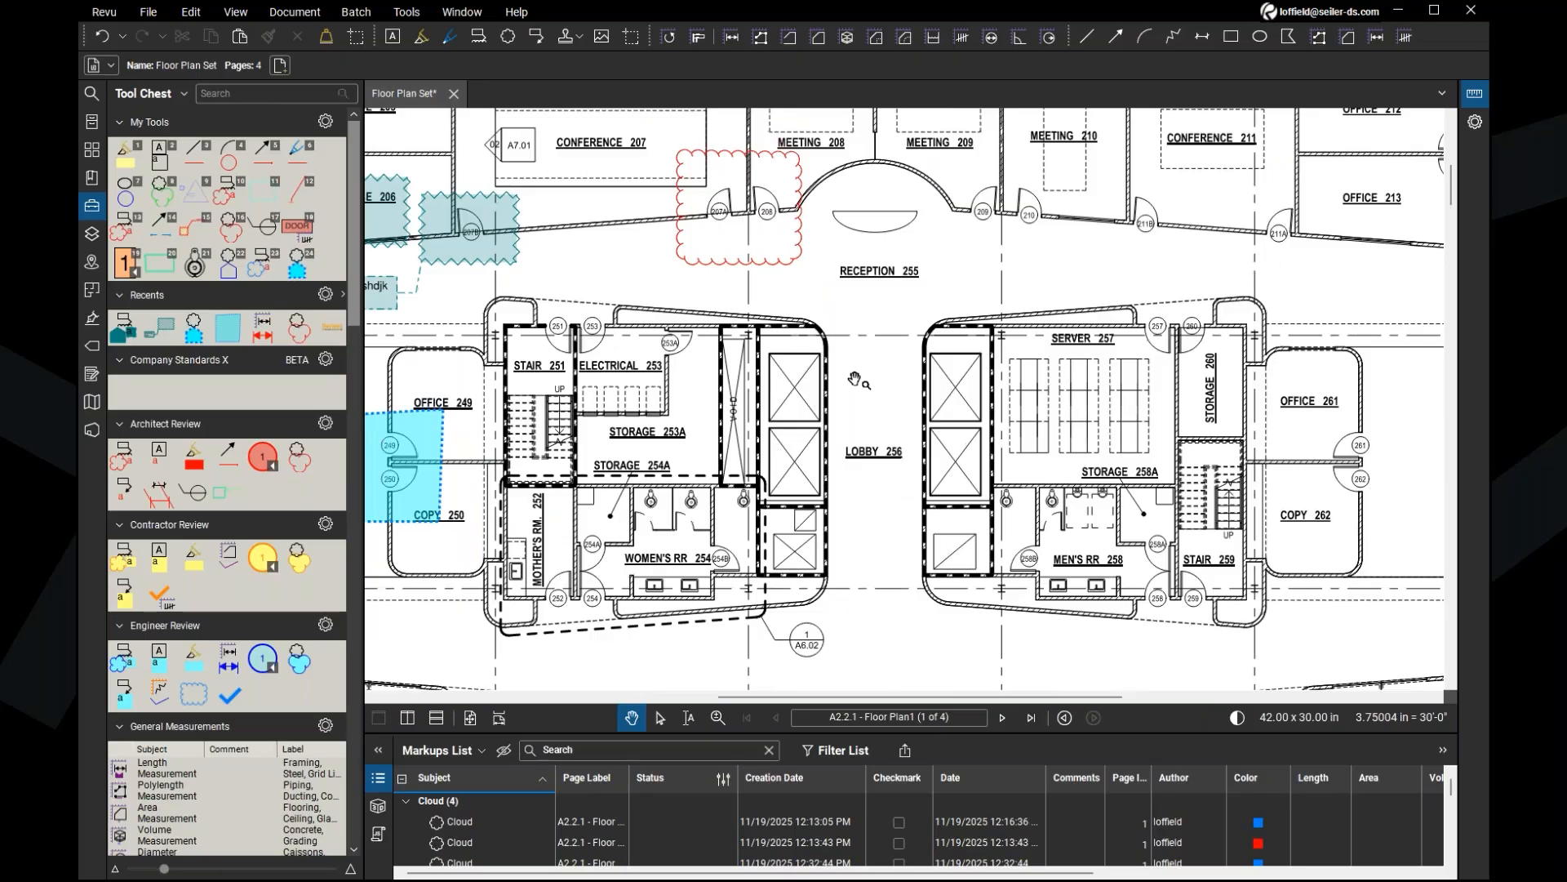
pyautogui.click(993, 38)
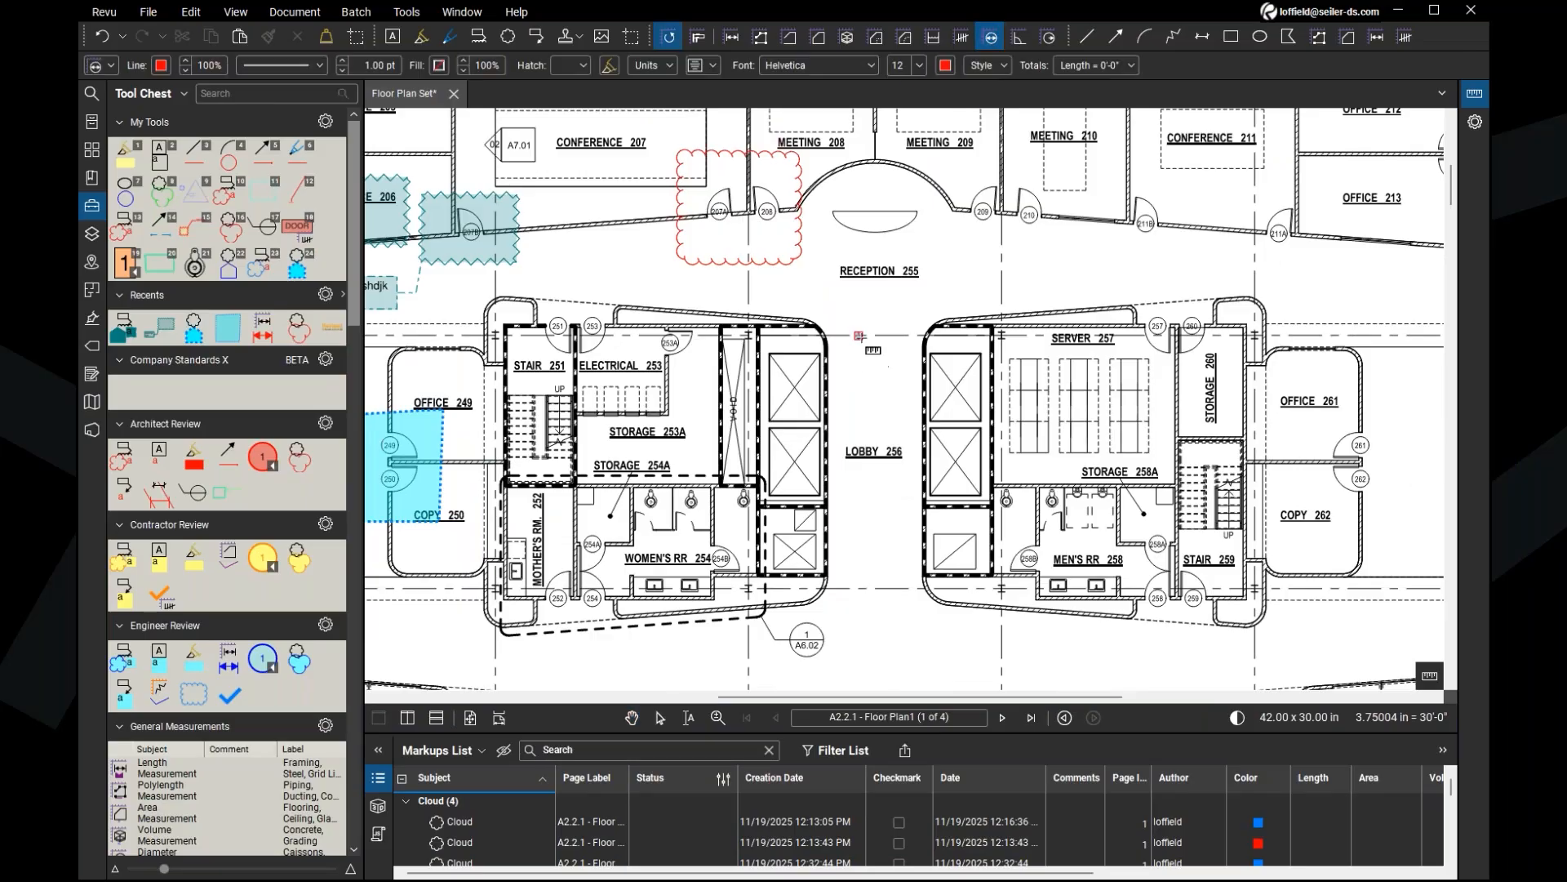
pyautogui.moveTo(840, 304); pyautogui.dragTo(899, 377)
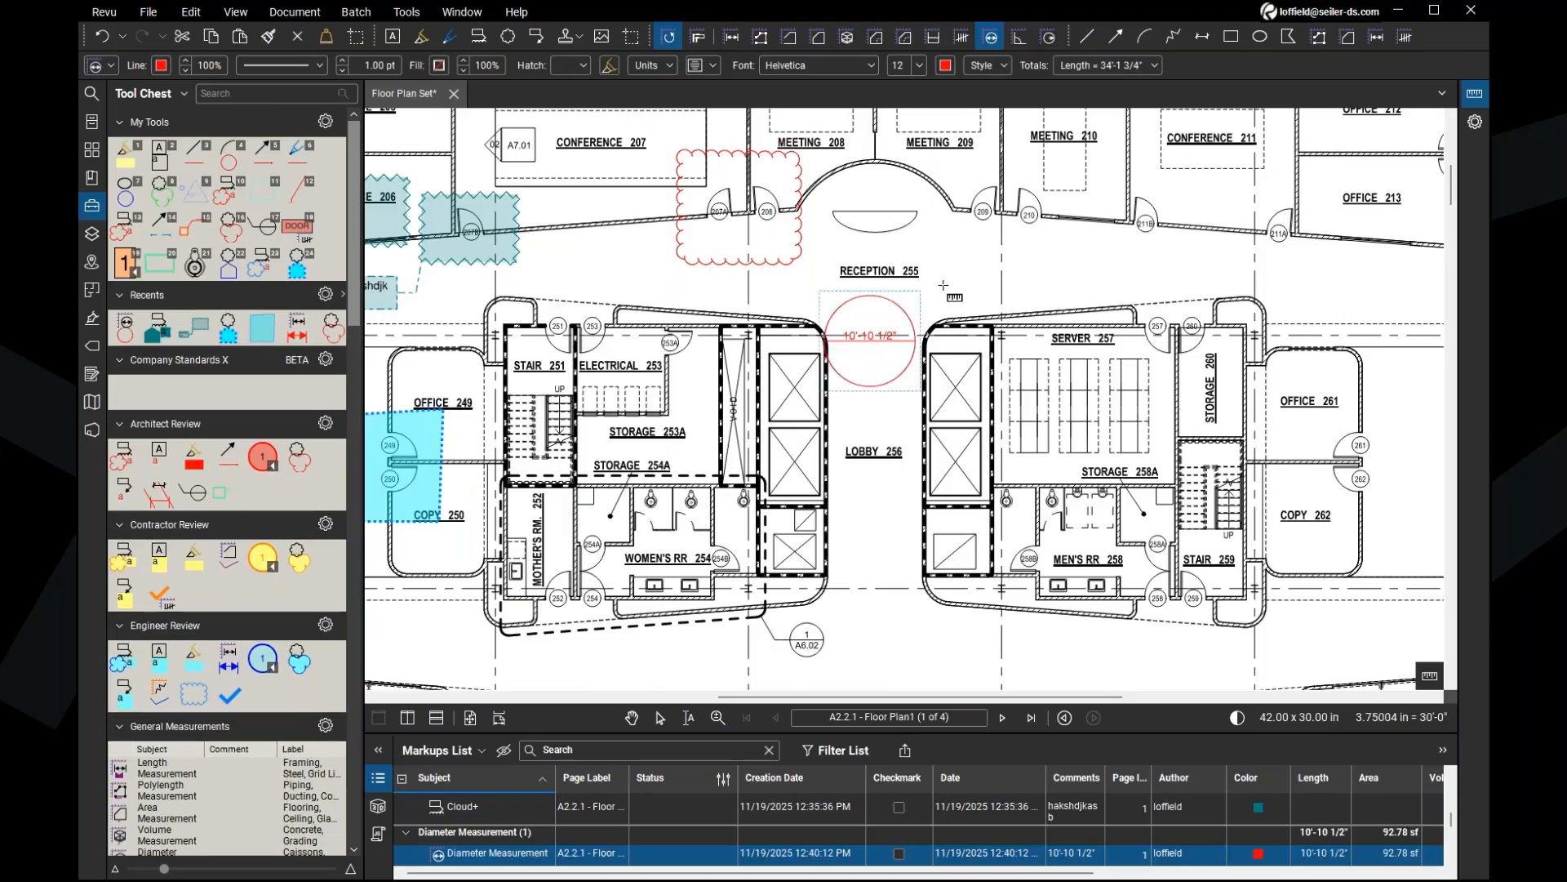
pyautogui.press('Escape')
pyautogui.press('Escape')
# Step: Set the lobby diameter measurement to 10' in its properties
pyautogui.click(899, 350)
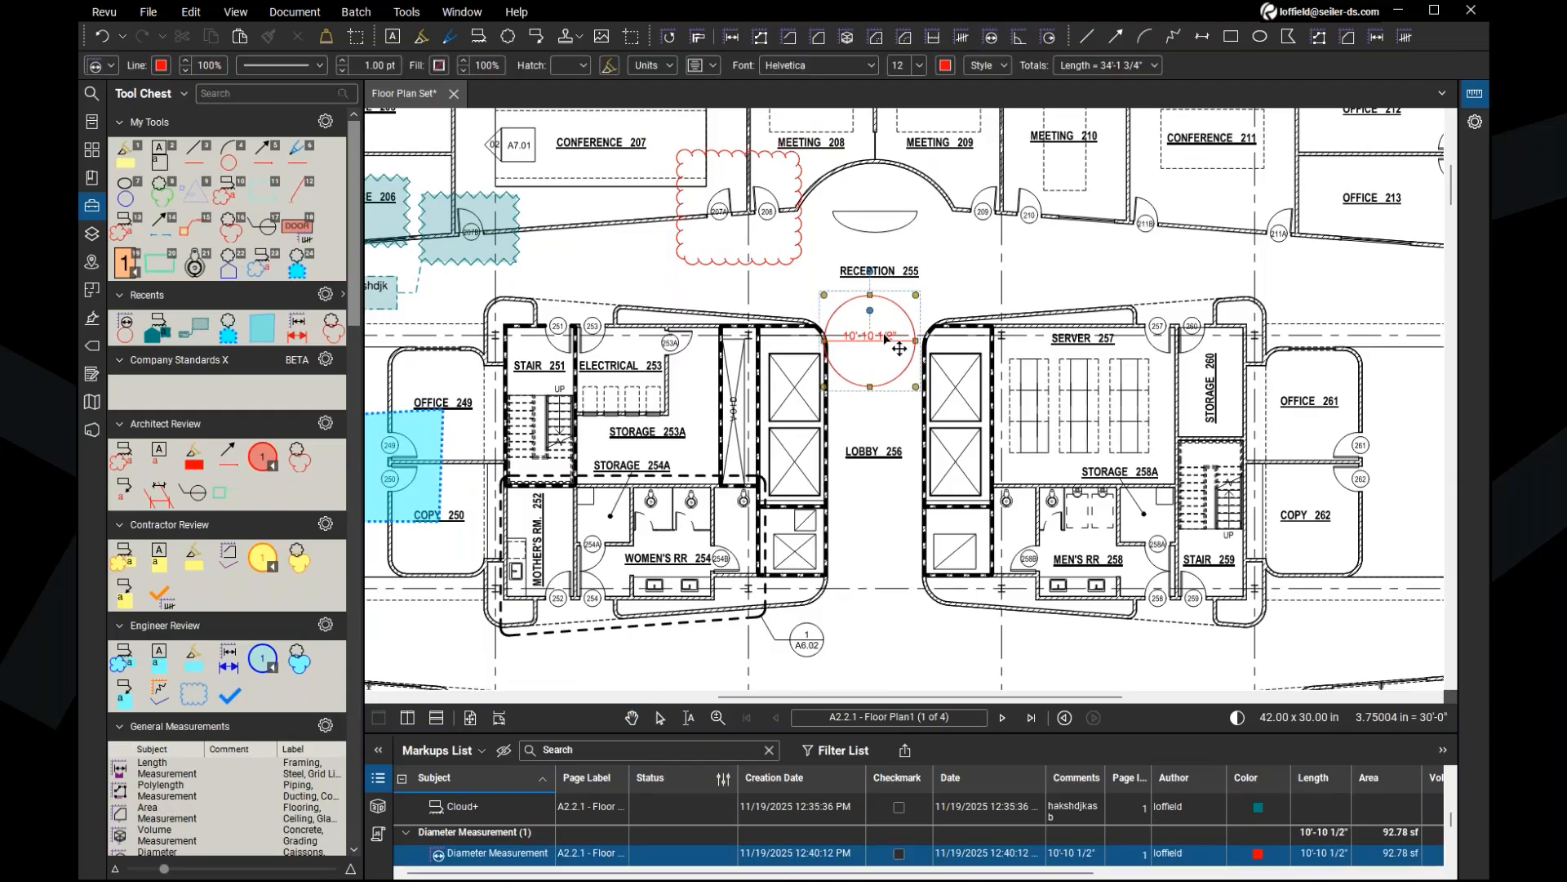
pyautogui.click(1470, 126)
pyautogui.moveTo(1350, 222); pyautogui.dragTo(1304, 222)
pyautogui.press('BackSpace')
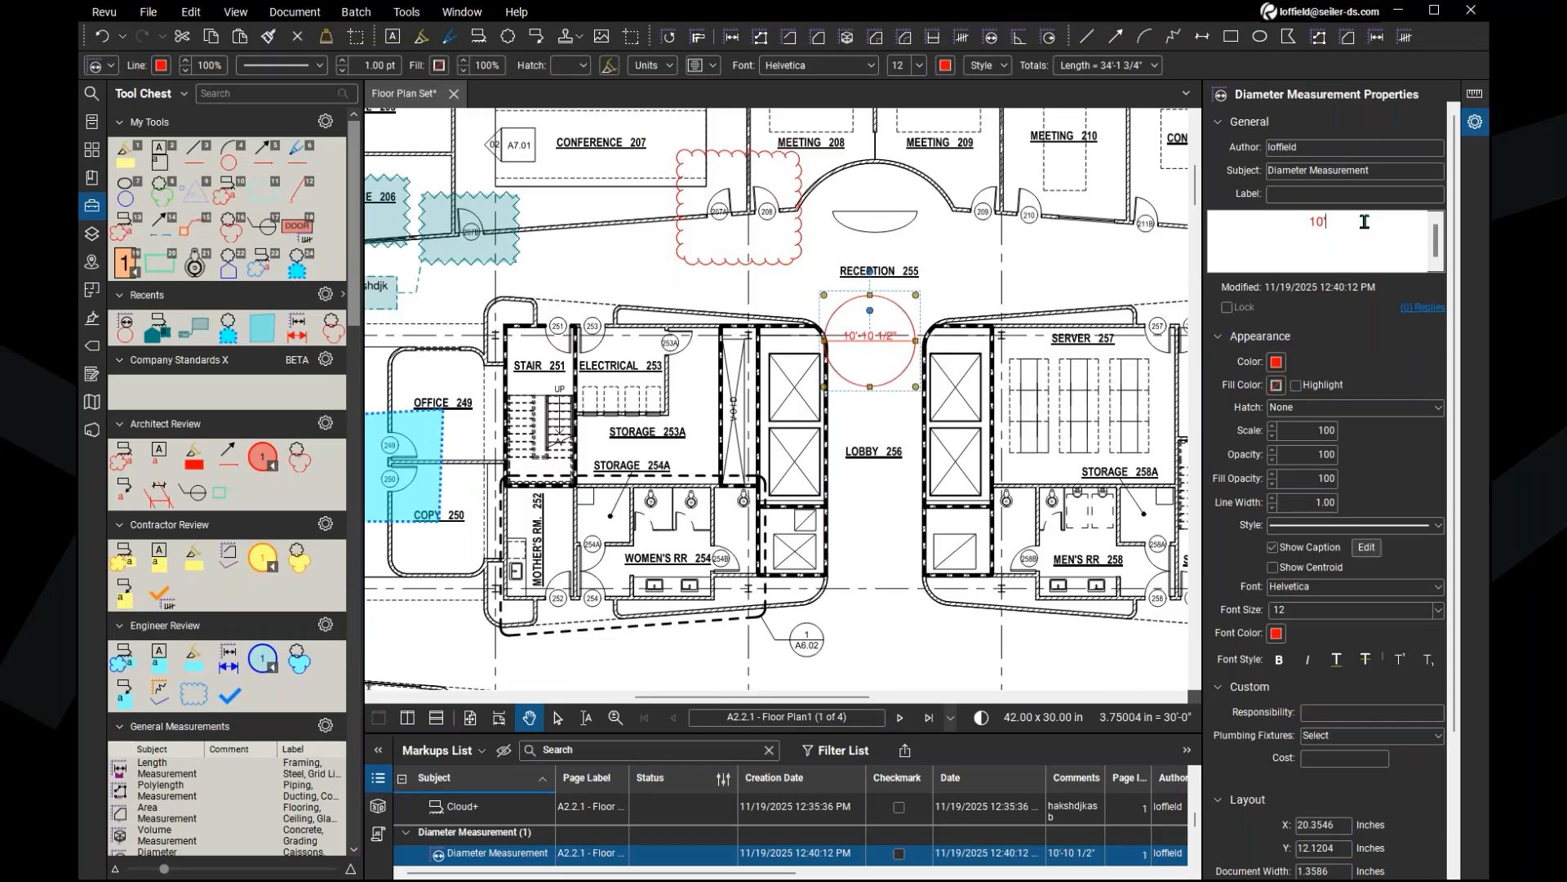
pyautogui.click(934, 313)
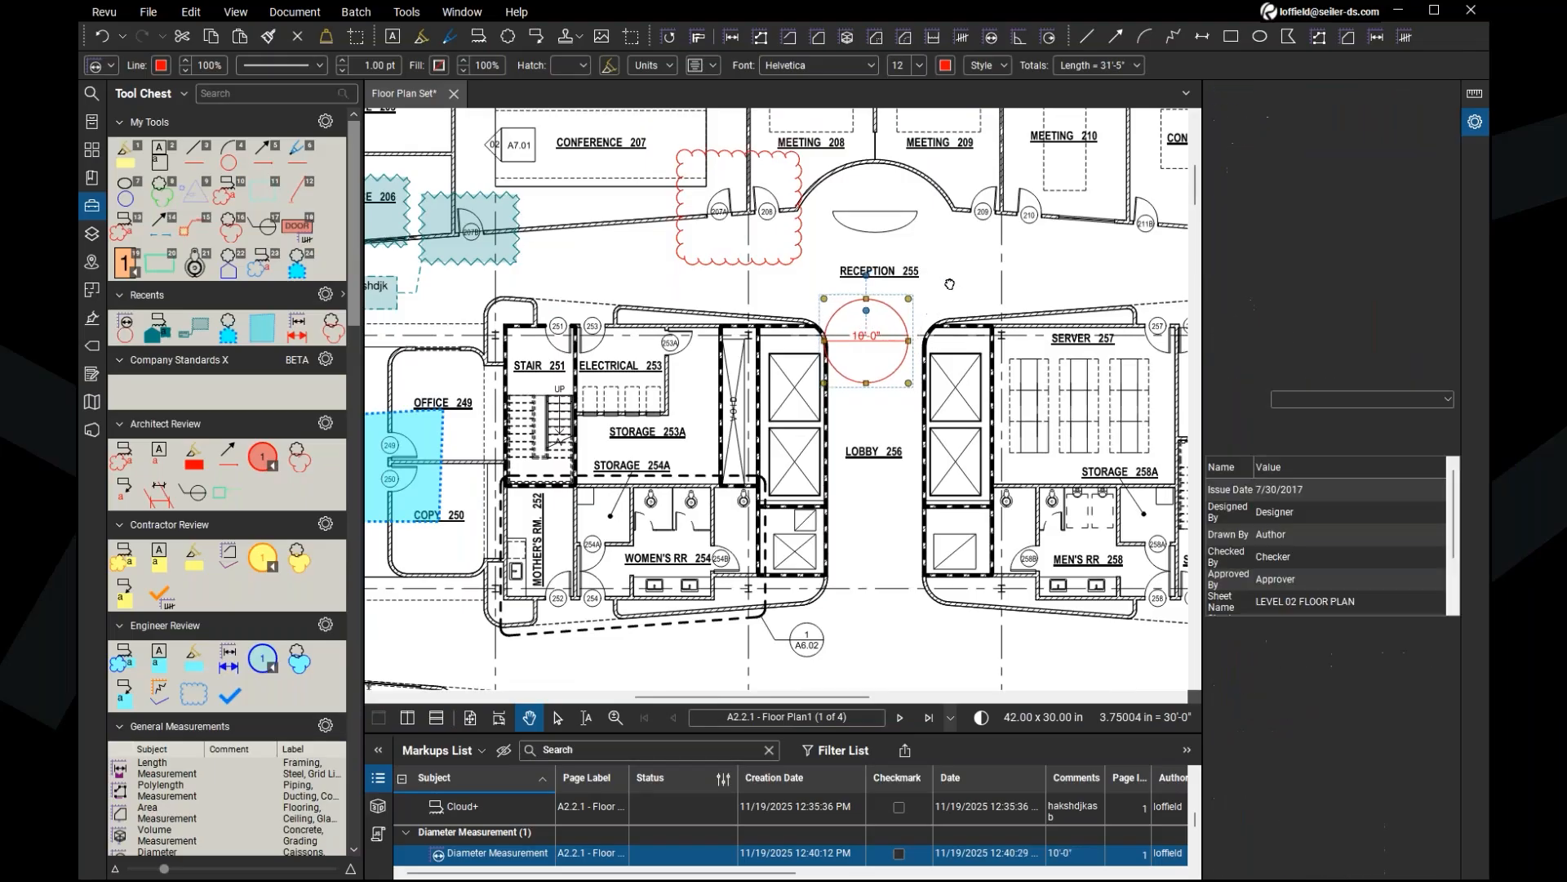
# Step: Add the recent diameter measurement to the Company Standards X tool set and switch its tool there to drawing mode
pyautogui.click(889, 344)
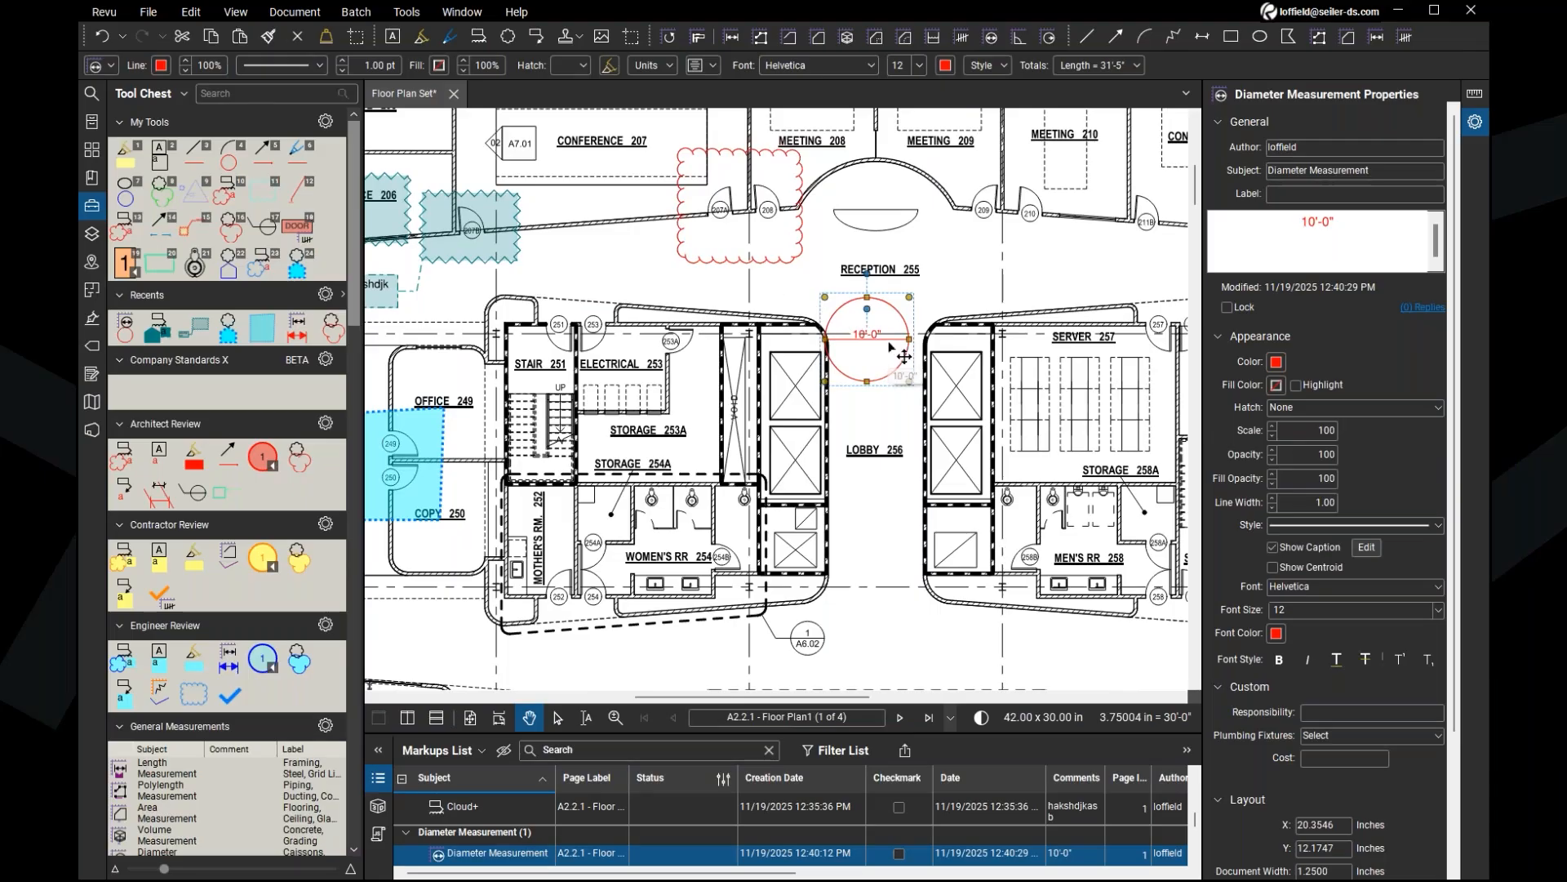
pyautogui.click(126, 328)
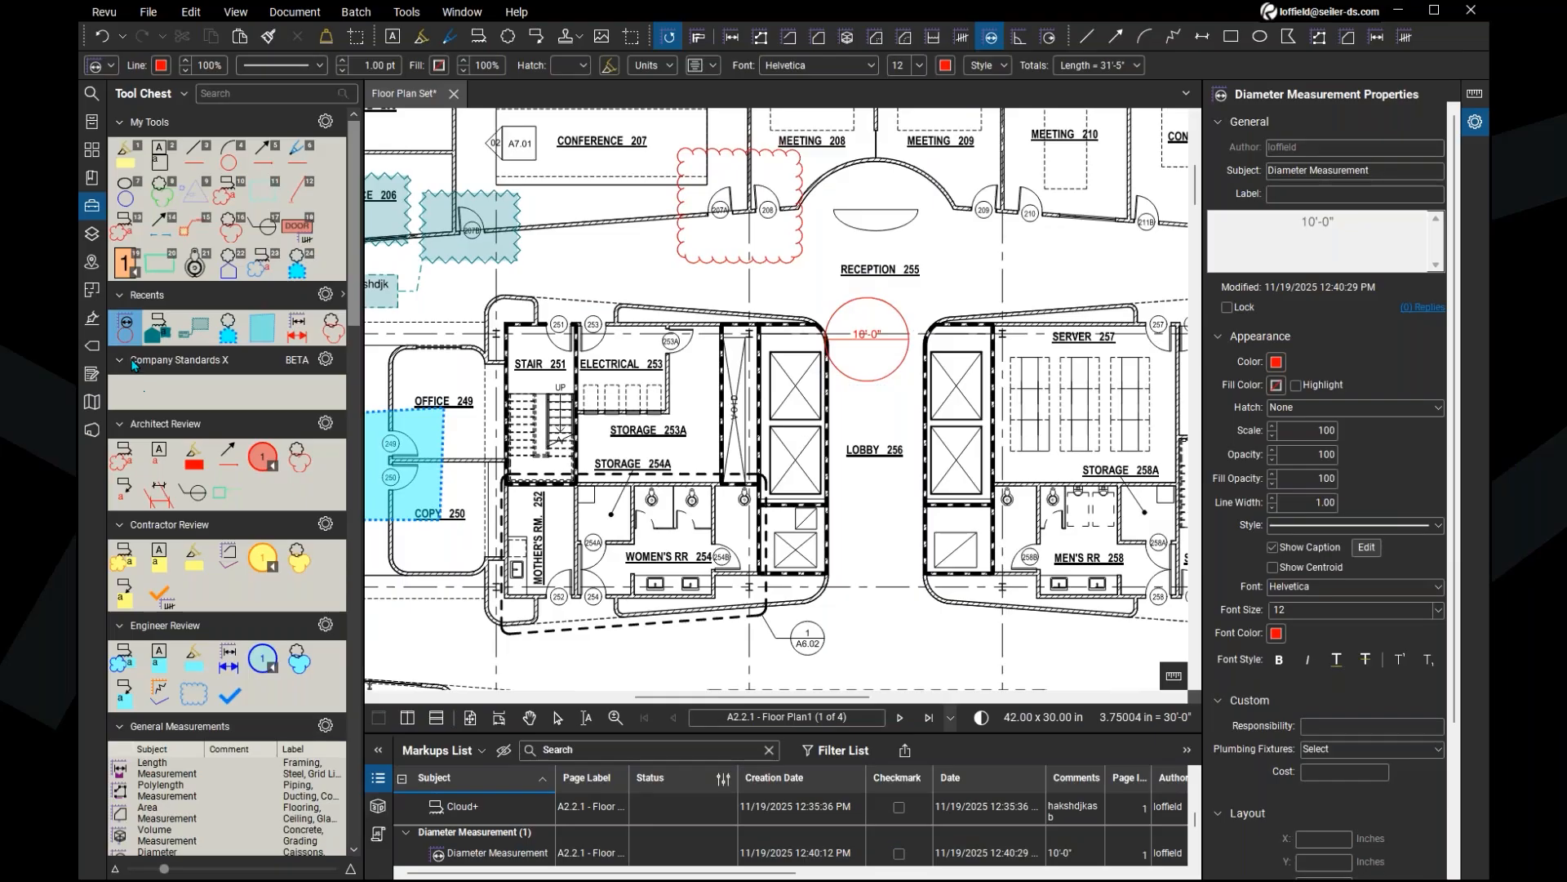
pyautogui.moveTo(126, 328); pyautogui.dragTo(140, 392)
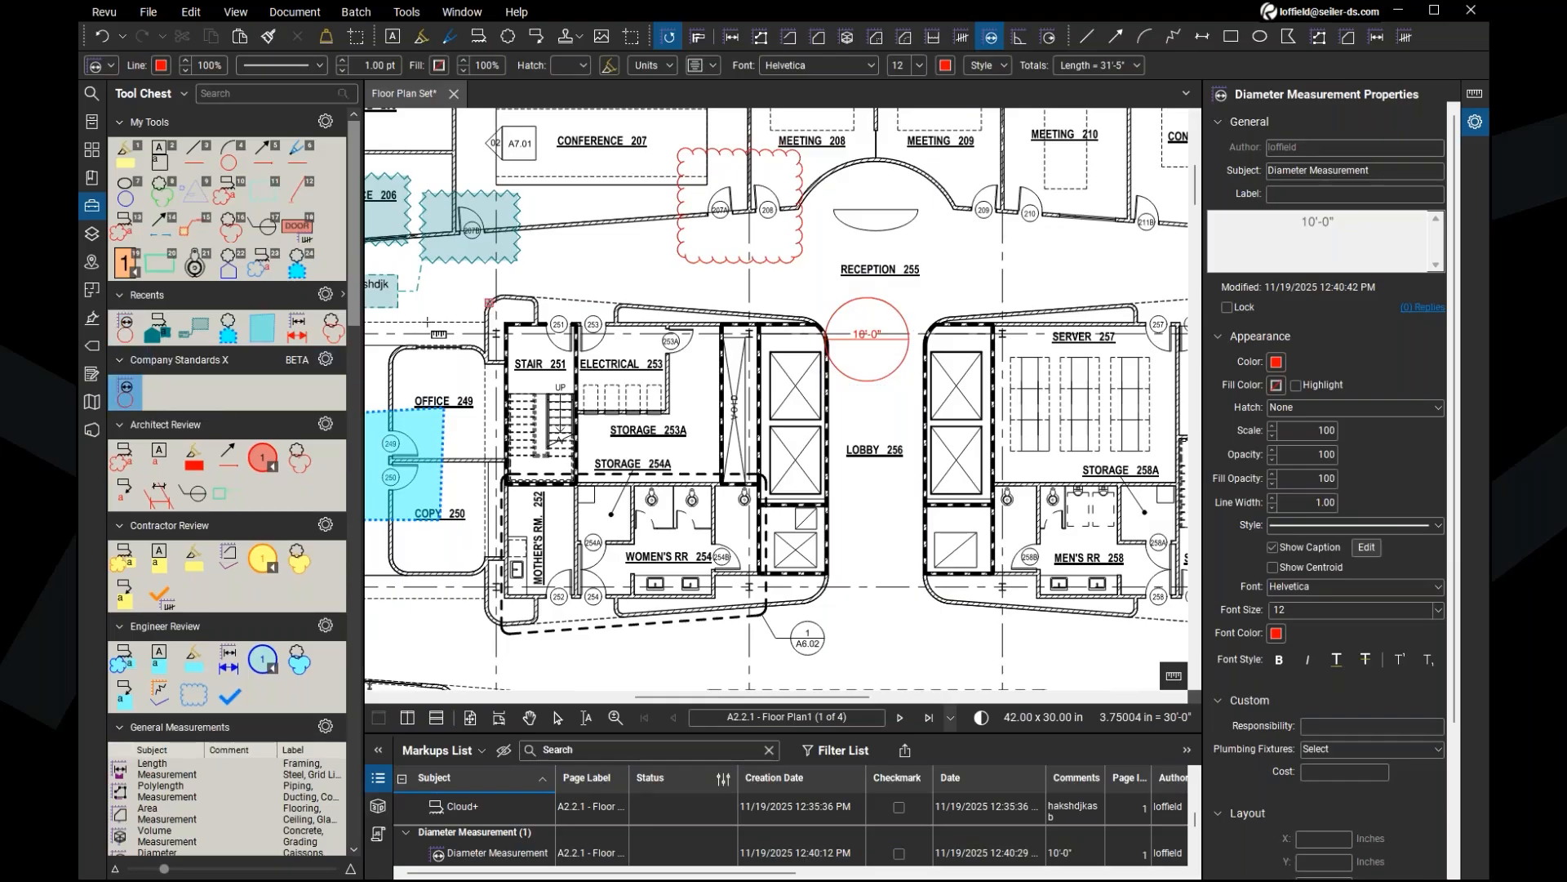
pyautogui.click(127, 397)
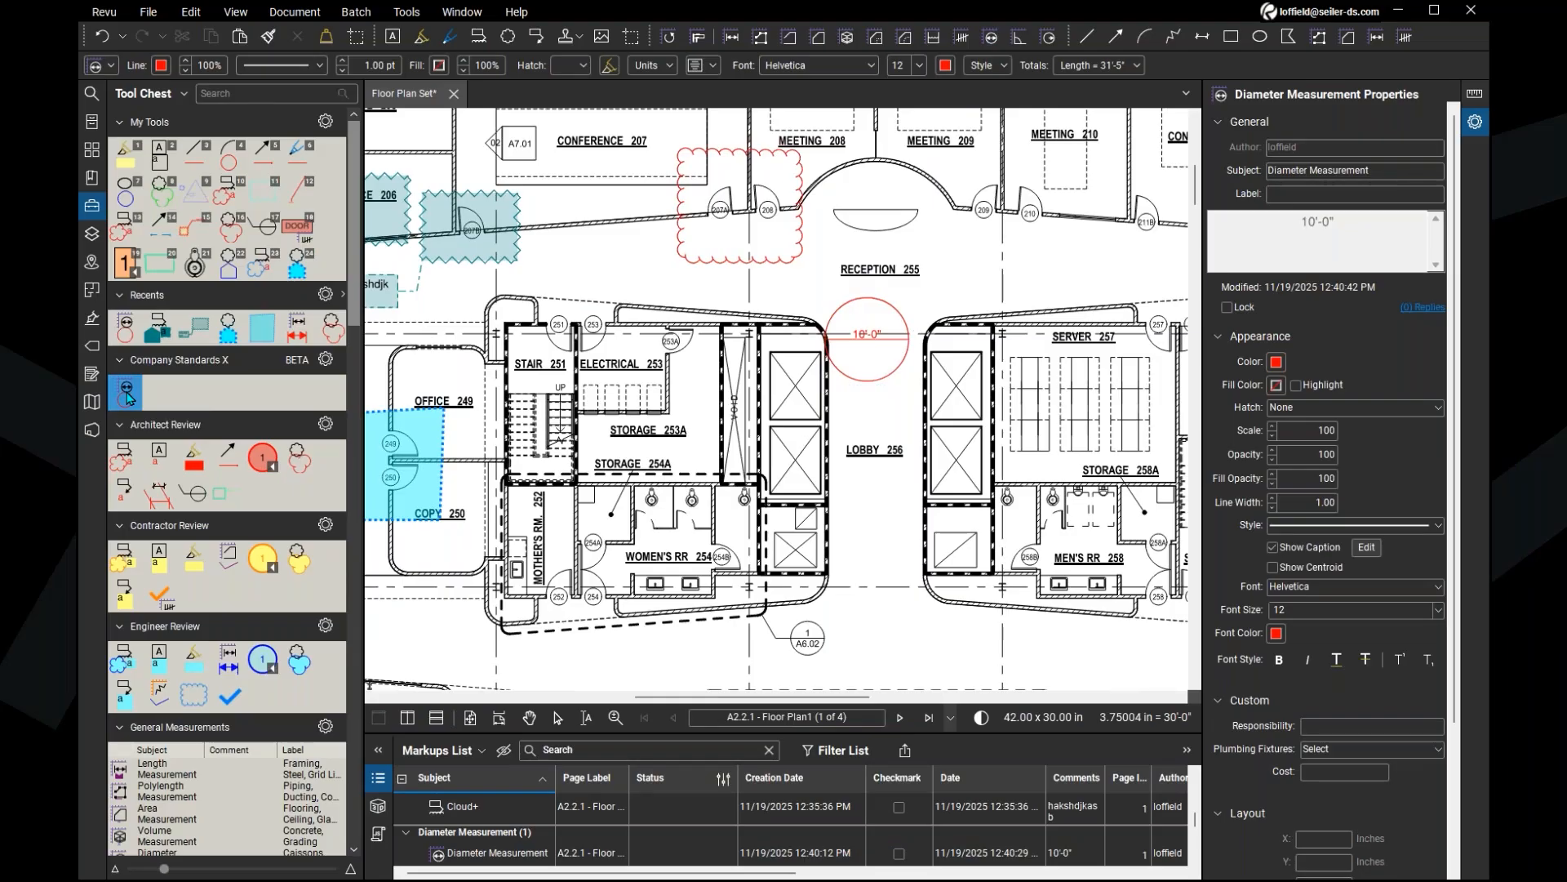
pyautogui.click(128, 397)
pyautogui.doubleClick(129, 395)
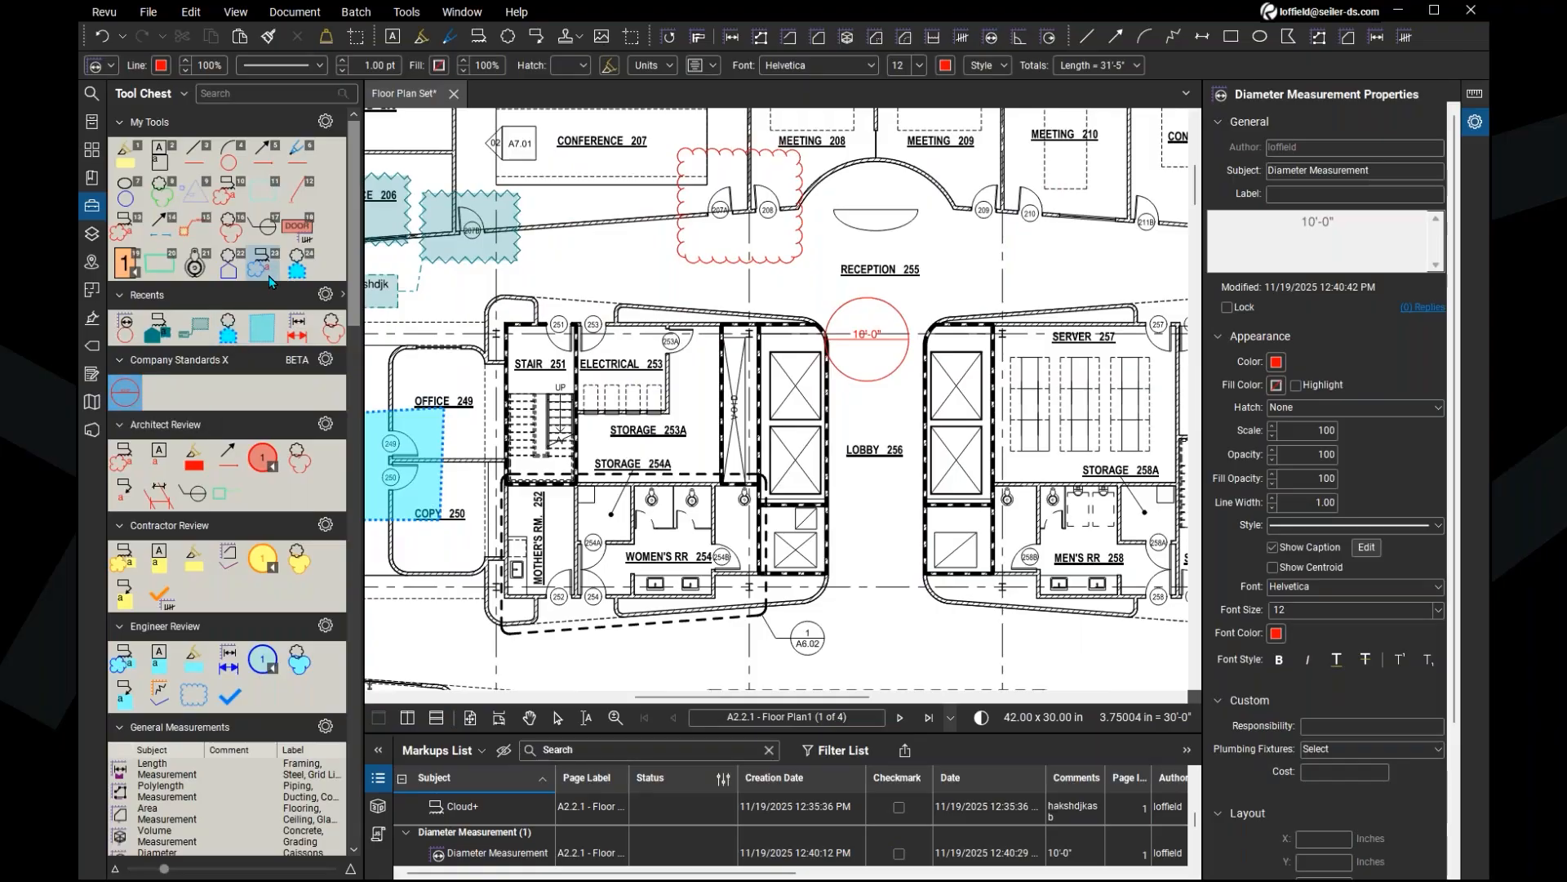
# Step: Delete the cyan-filled Cloud tool at the end of the My Tools set
pyautogui.click(297, 268)
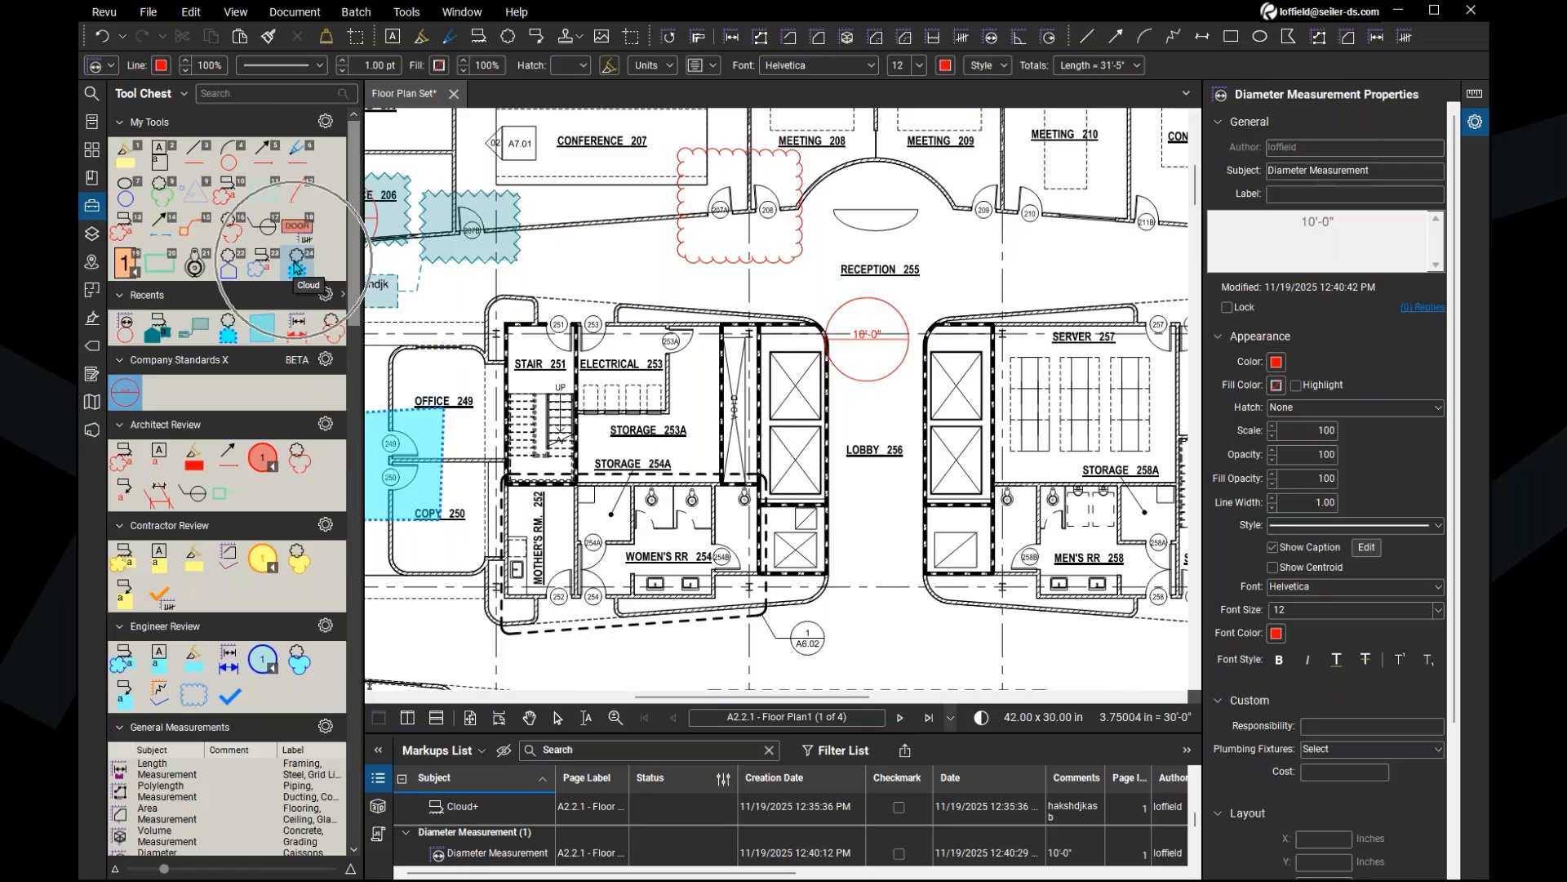
pyautogui.click(303, 263)
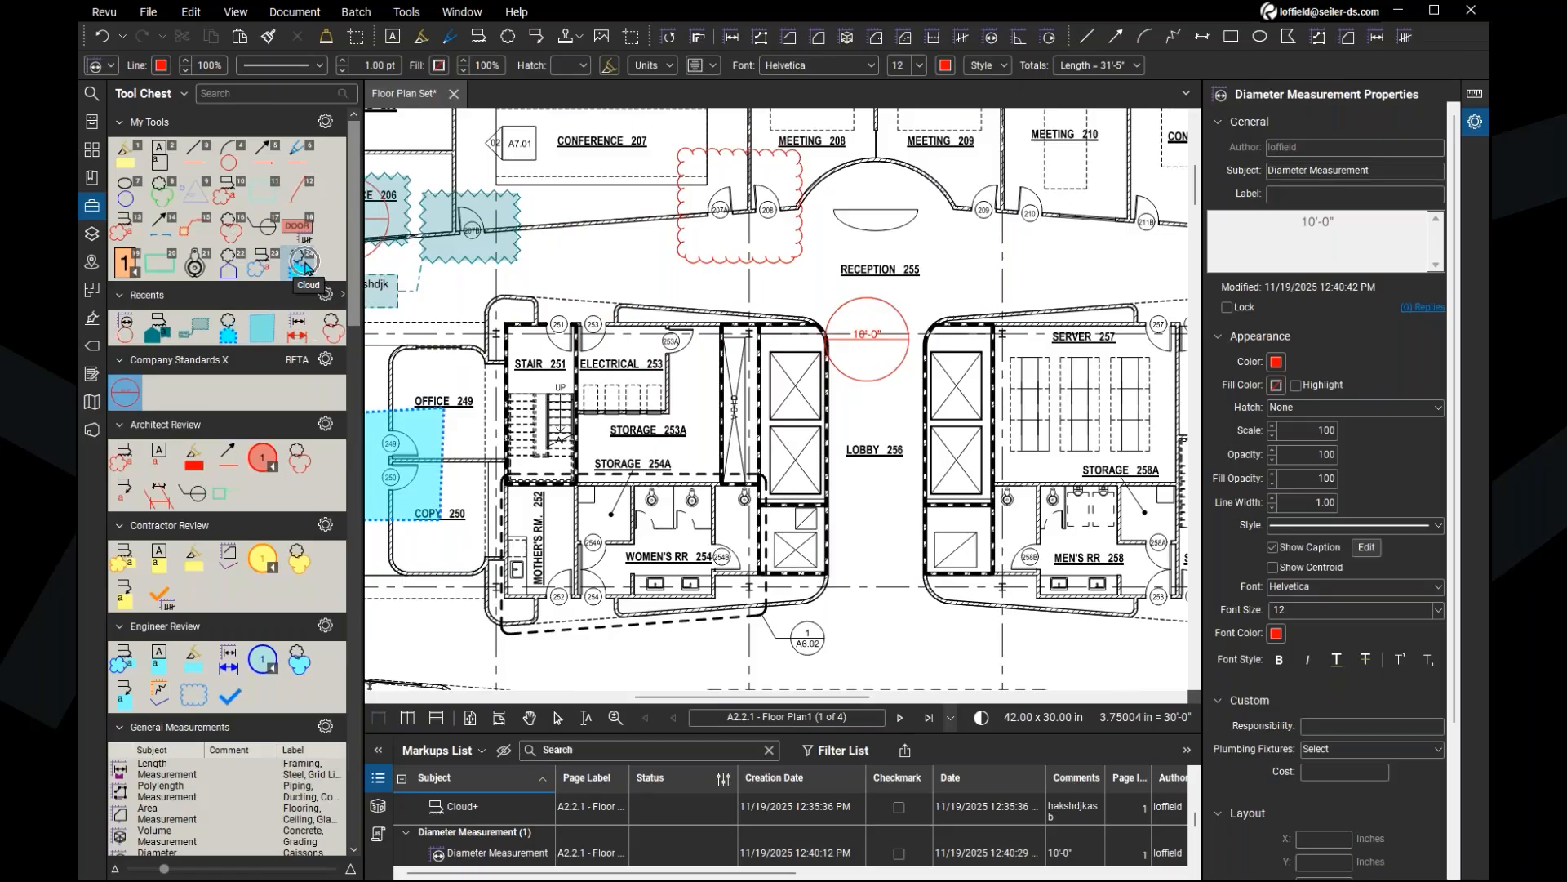
pyautogui.click(306, 268)
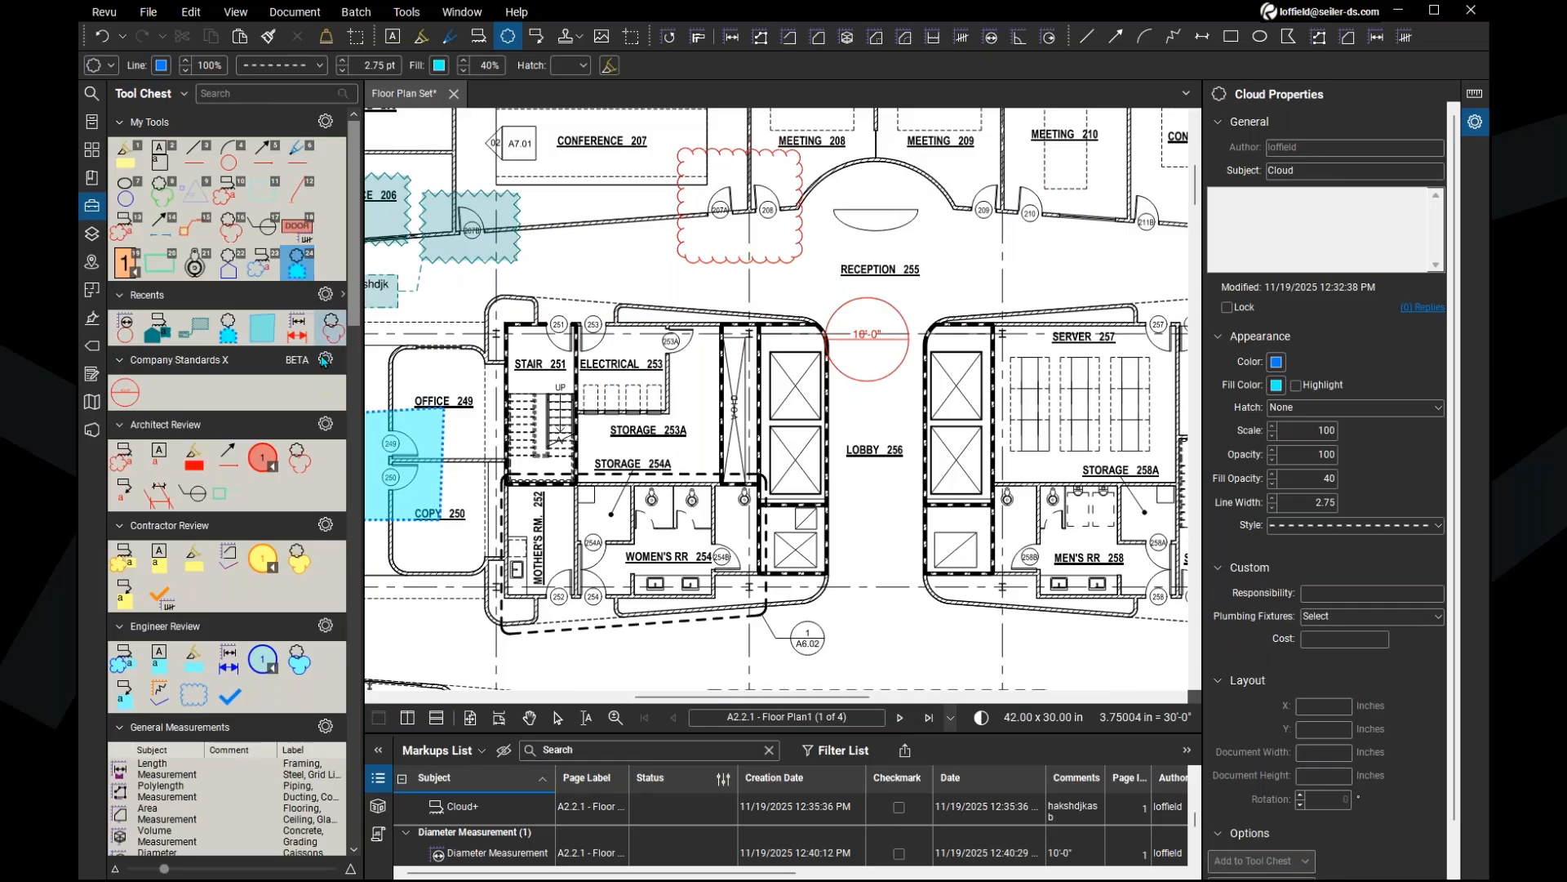
pyautogui.press('Delete')
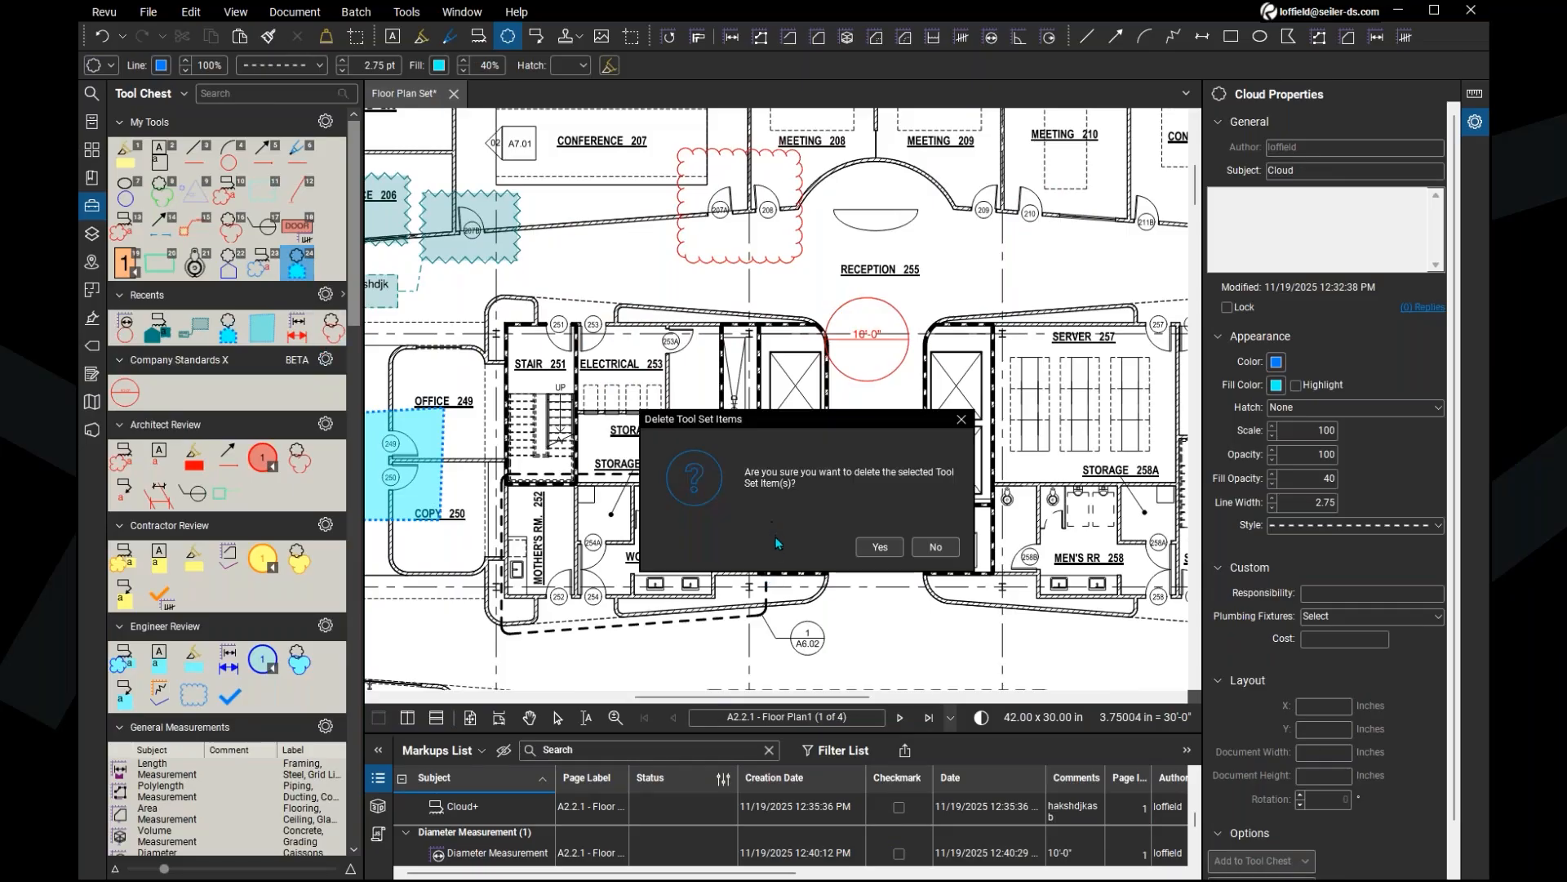
pyautogui.click(888, 549)
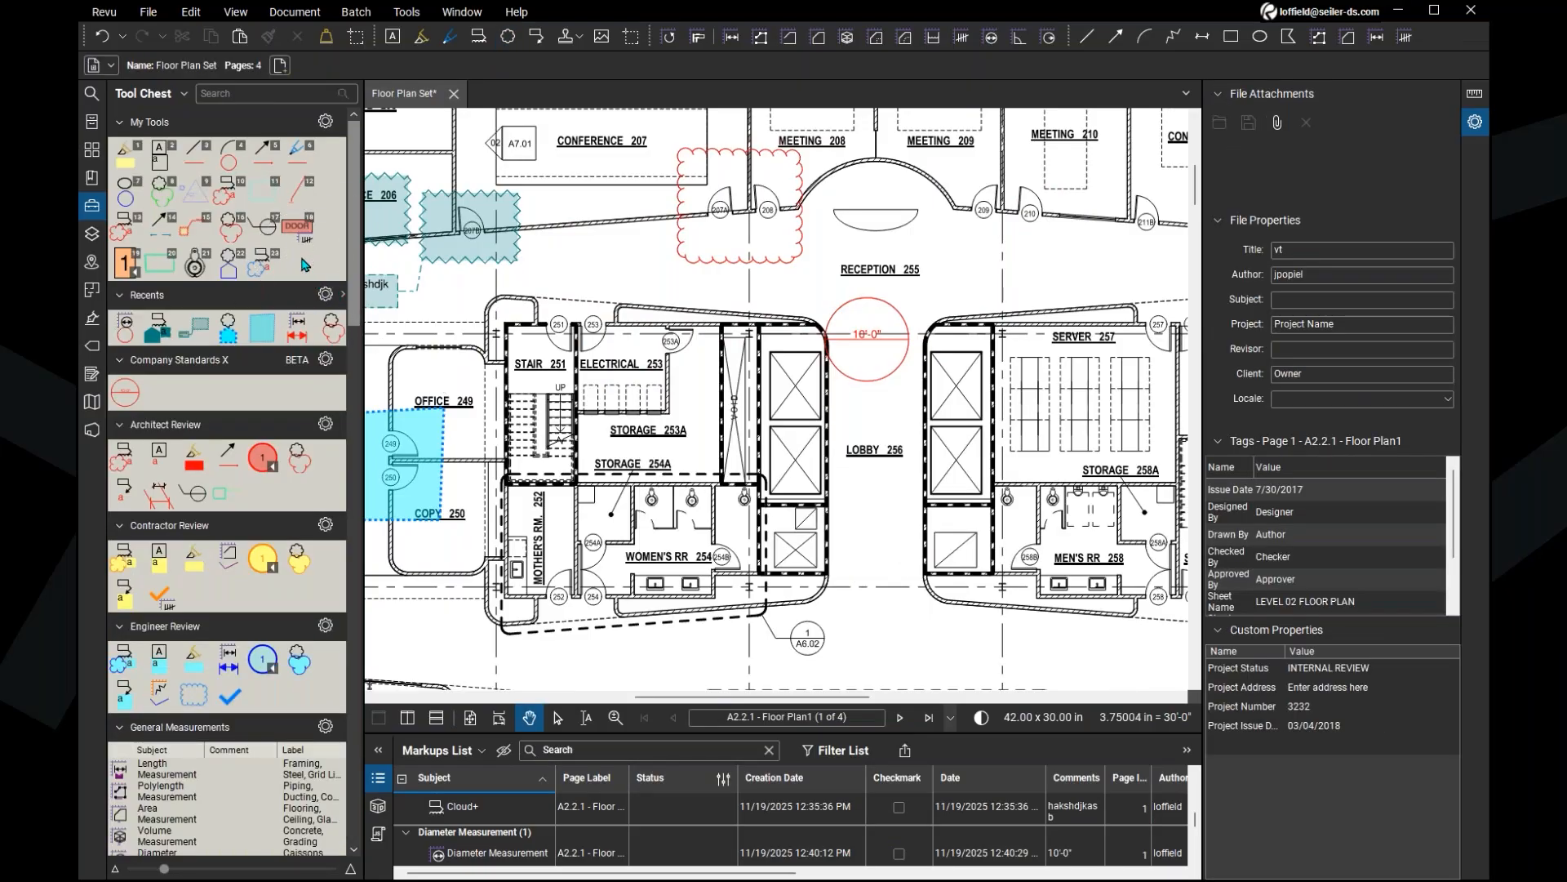
# Step: Set the line color and font color of the 10' diameter measurement in Lobby 256 to magenta
pyautogui.click(890, 344)
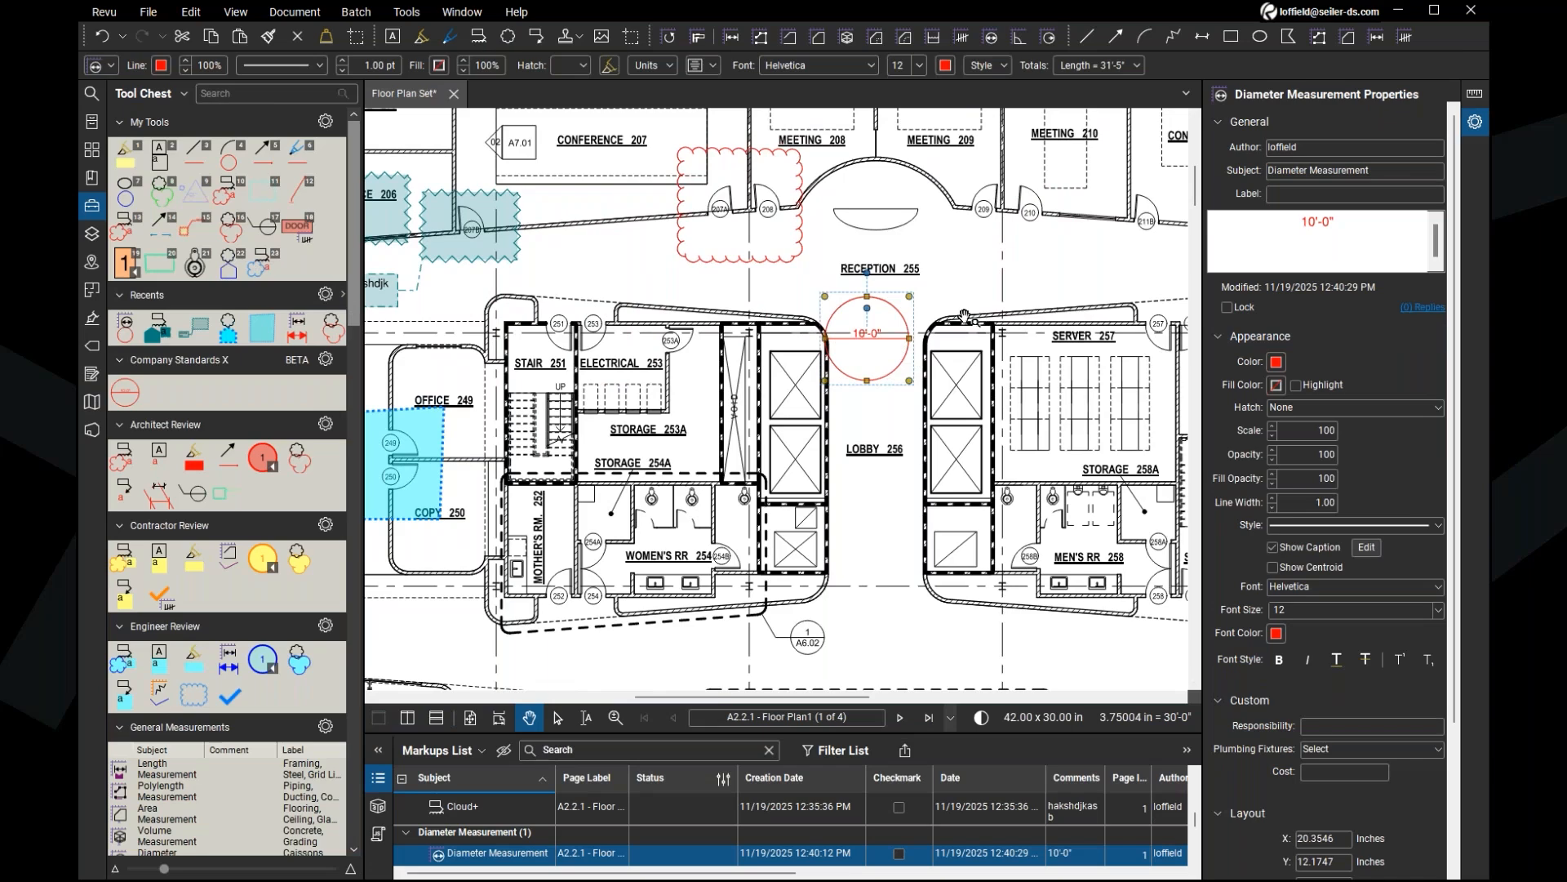
pyautogui.click(1278, 363)
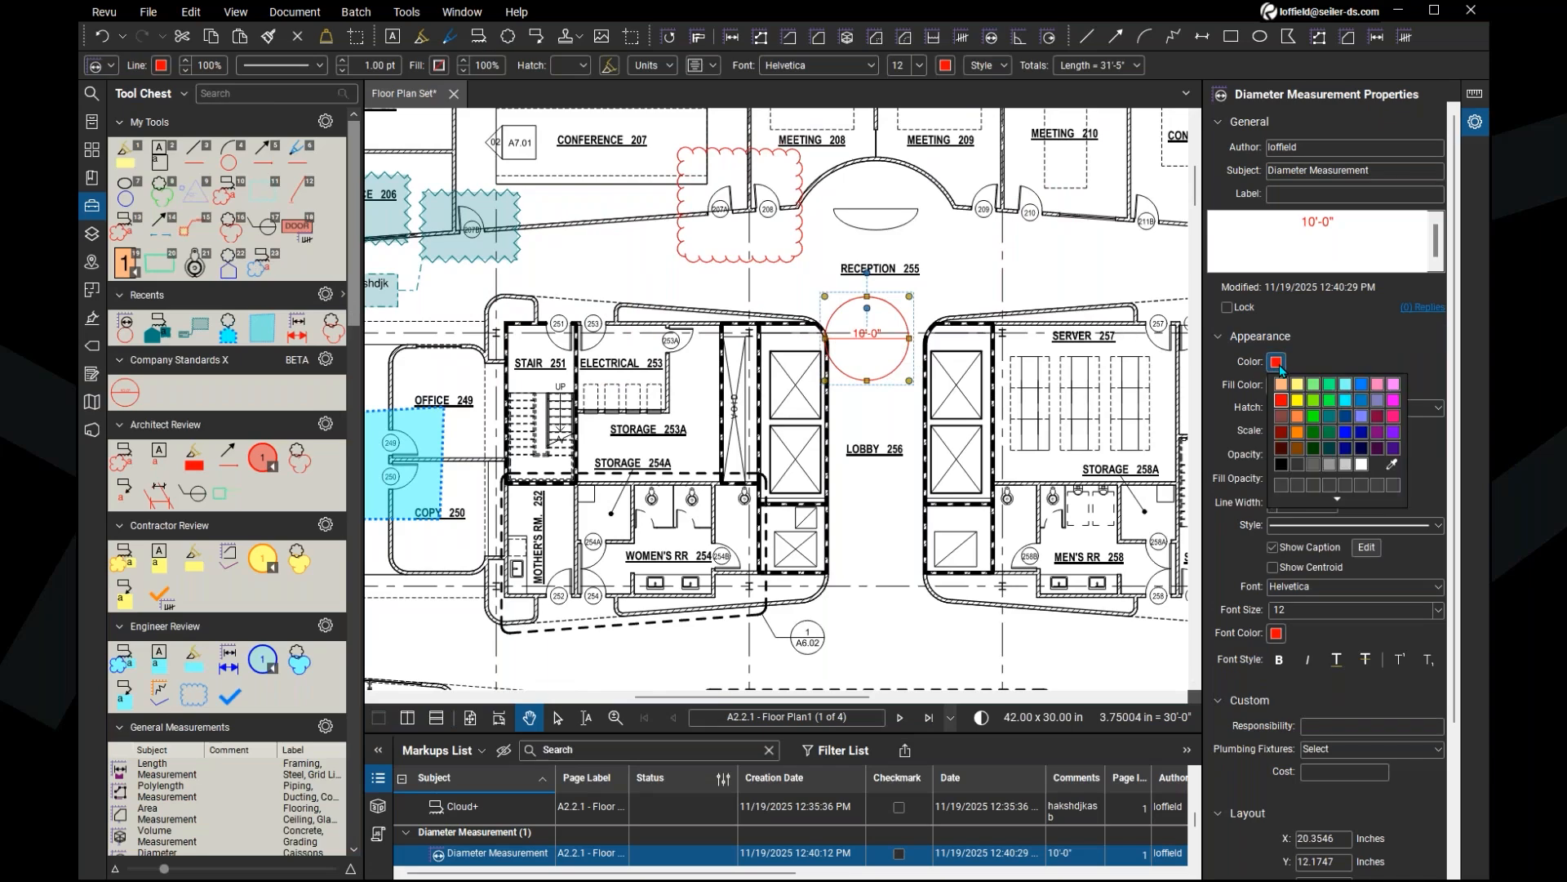
pyautogui.click(1393, 401)
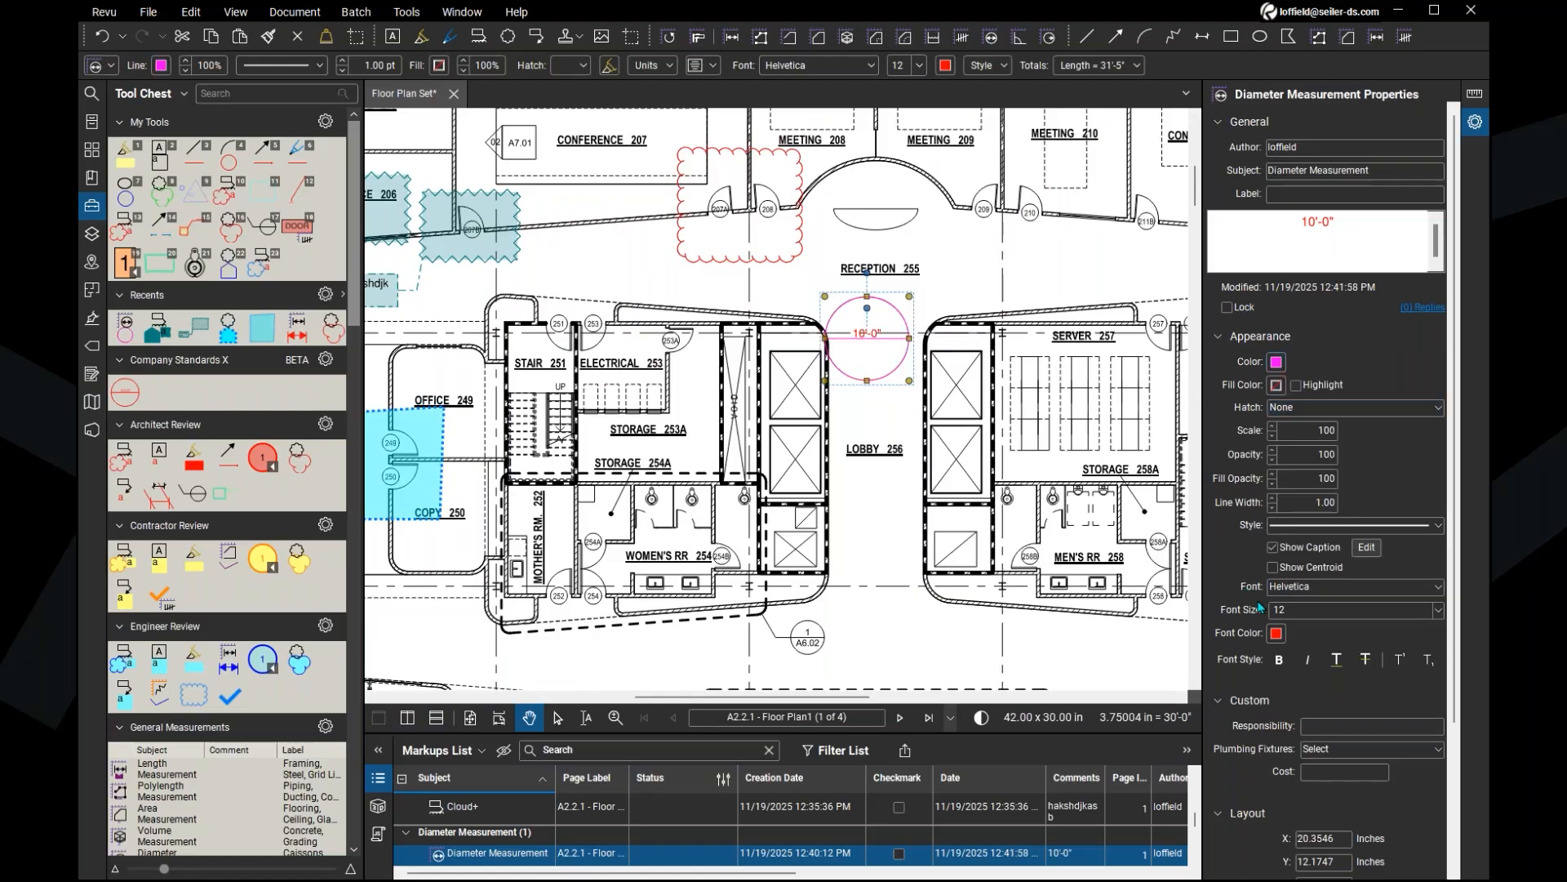
pyautogui.click(1277, 633)
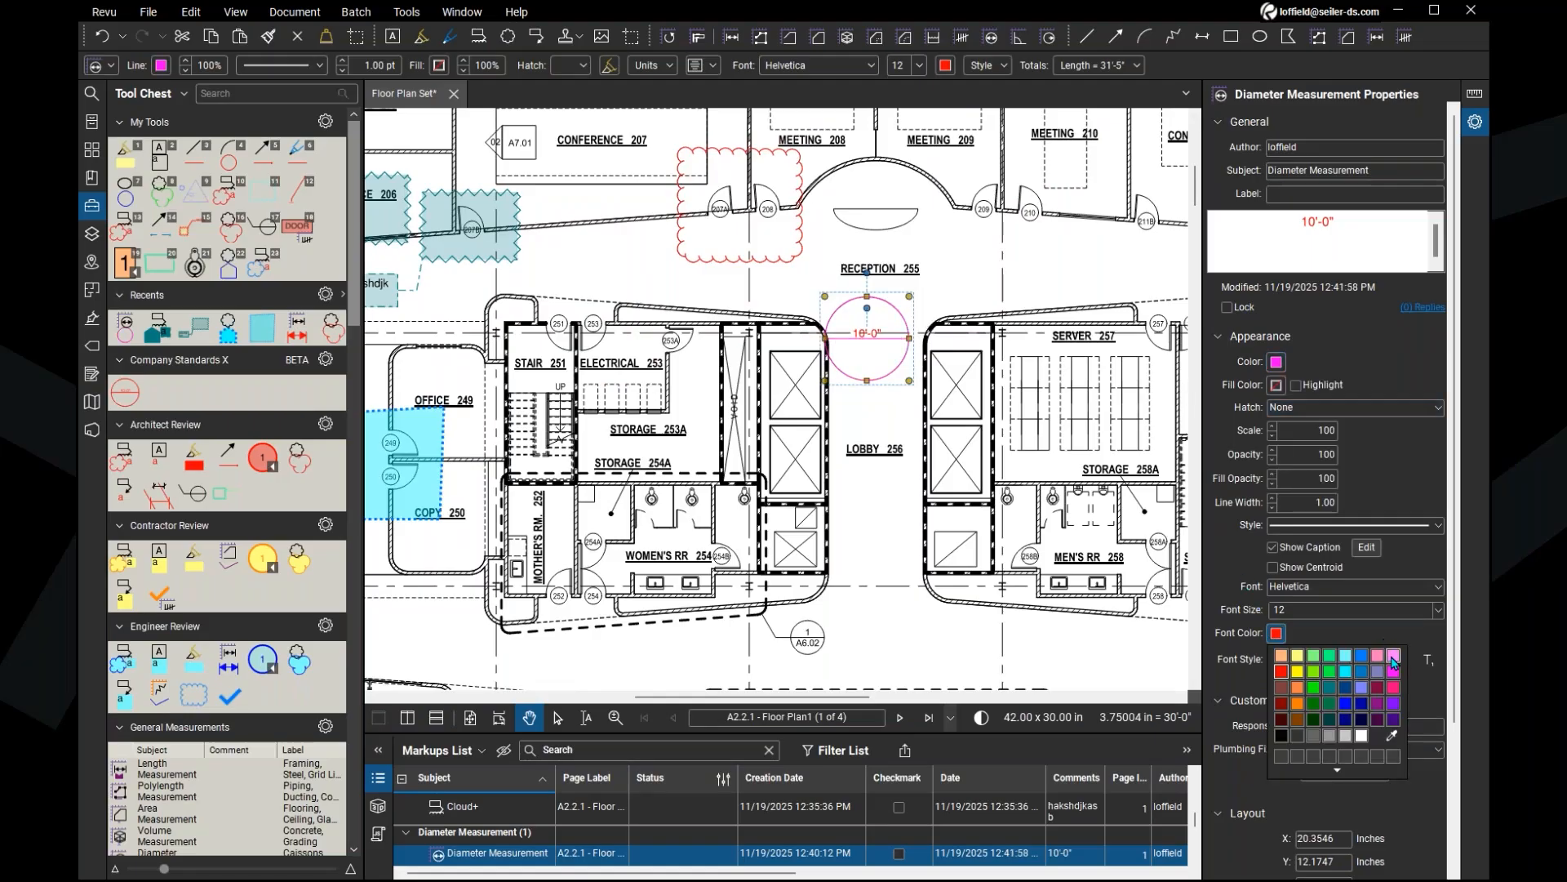
pyautogui.click(1391, 658)
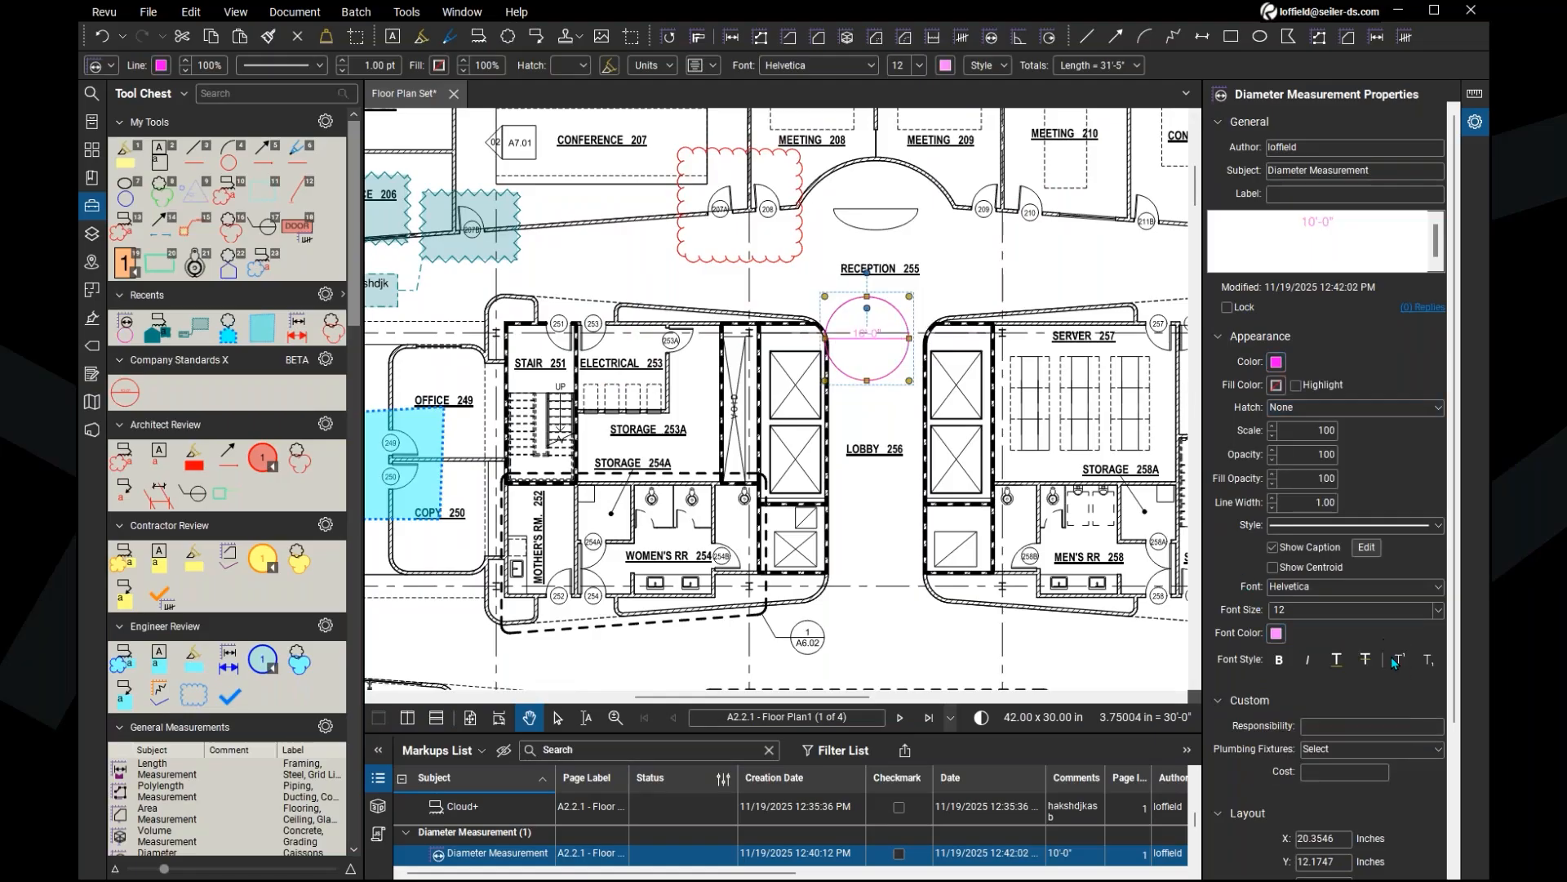
pyautogui.click(1275, 635)
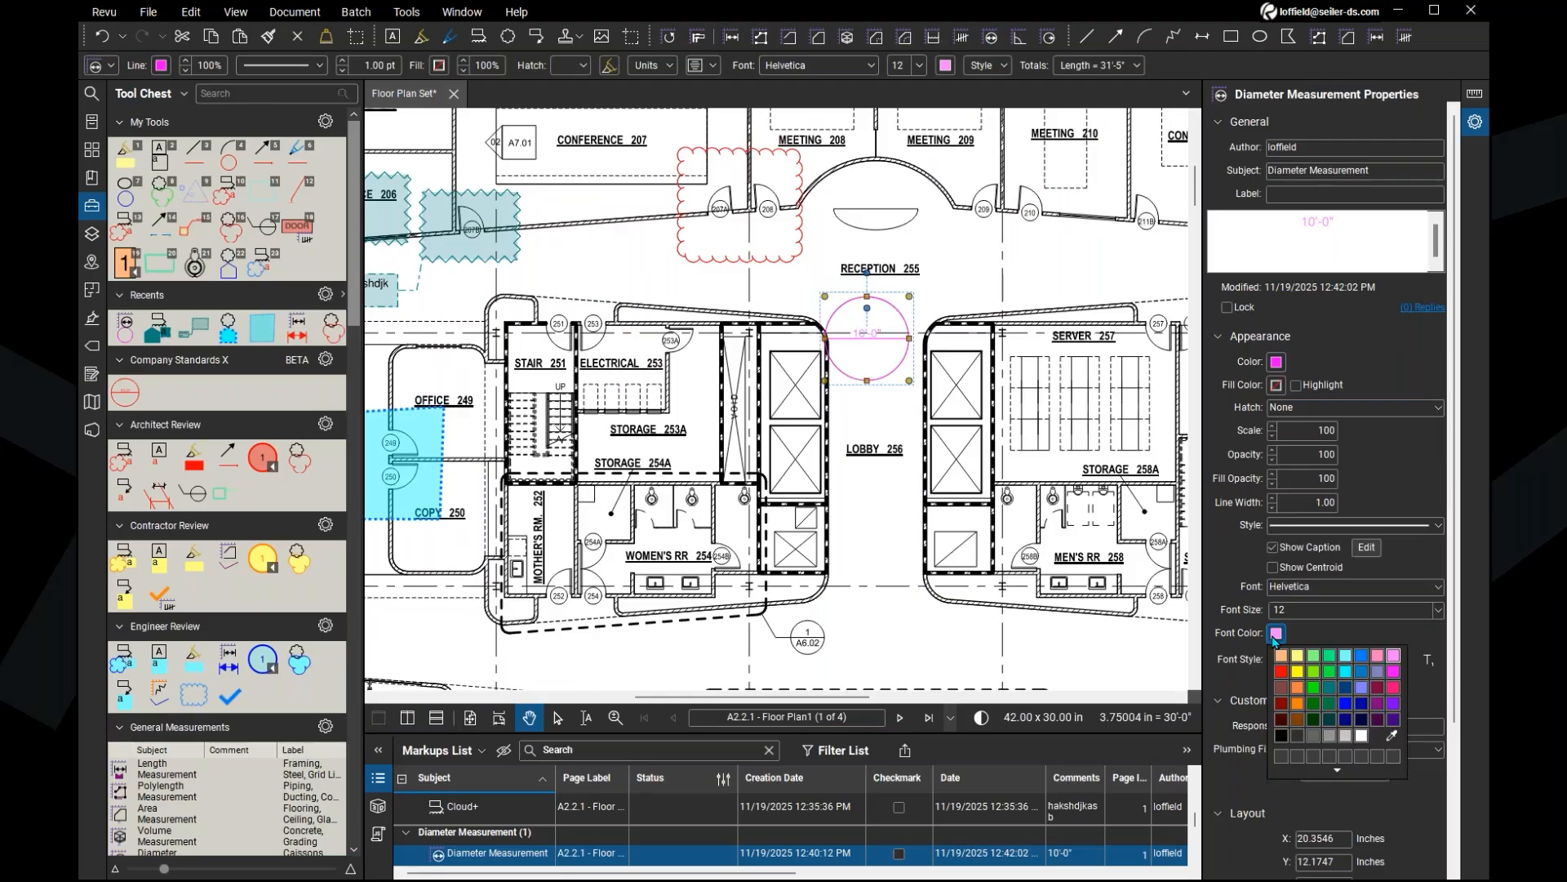
pyautogui.click(1394, 672)
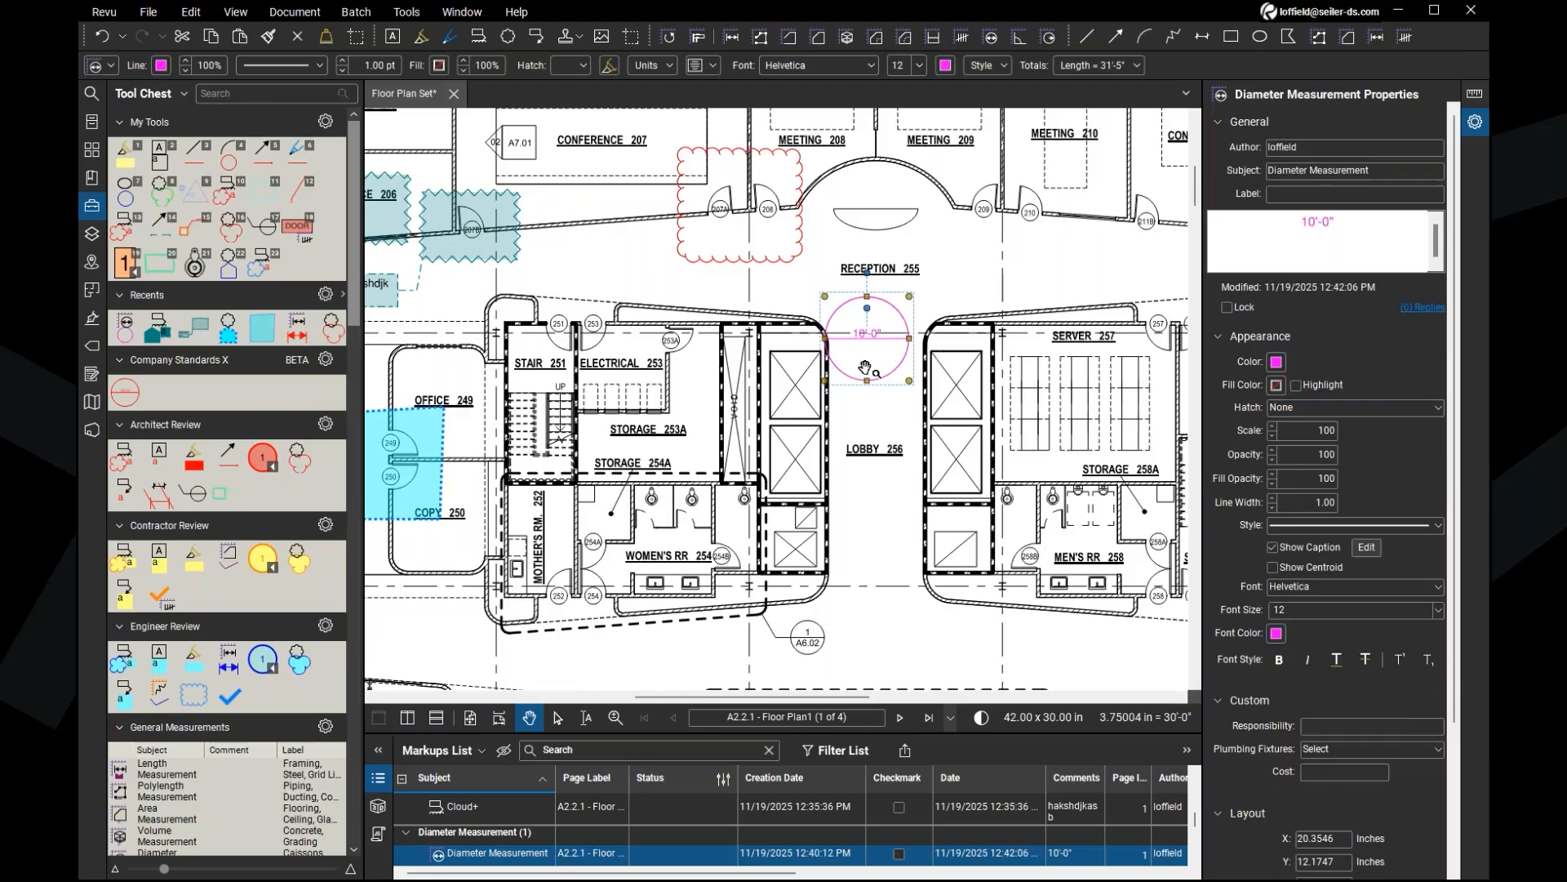
pyautogui.press('Escape')
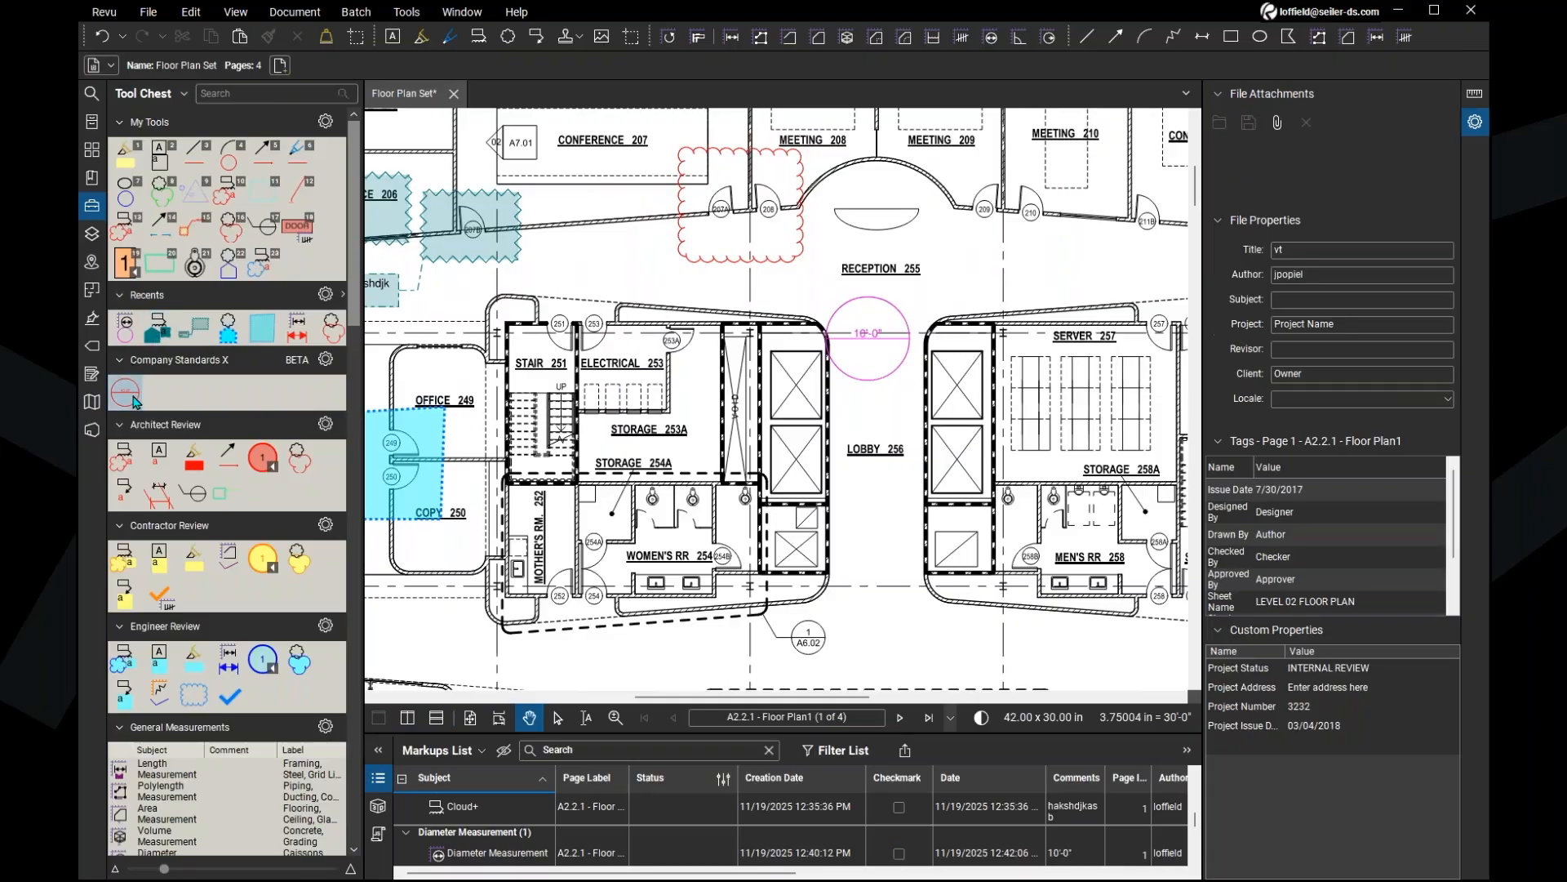
# Step: Add the recent magenta diameter measurement to the Company Standards X tool set and delete the red diameter tool from that set
pyautogui.click(124, 335)
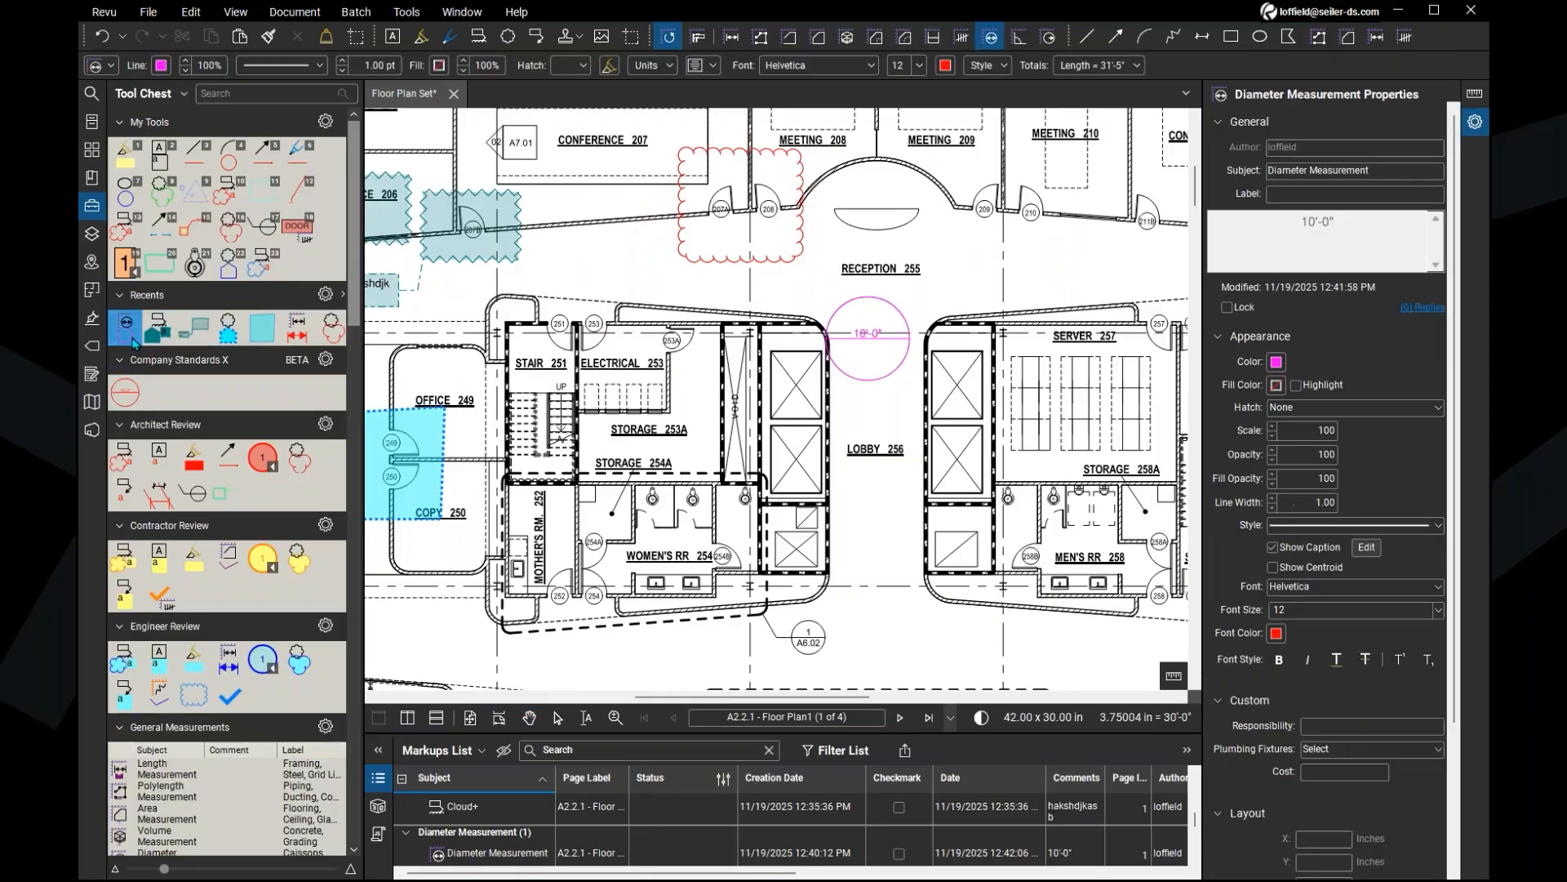
pyautogui.moveTo(124, 335); pyautogui.dragTo(125, 396)
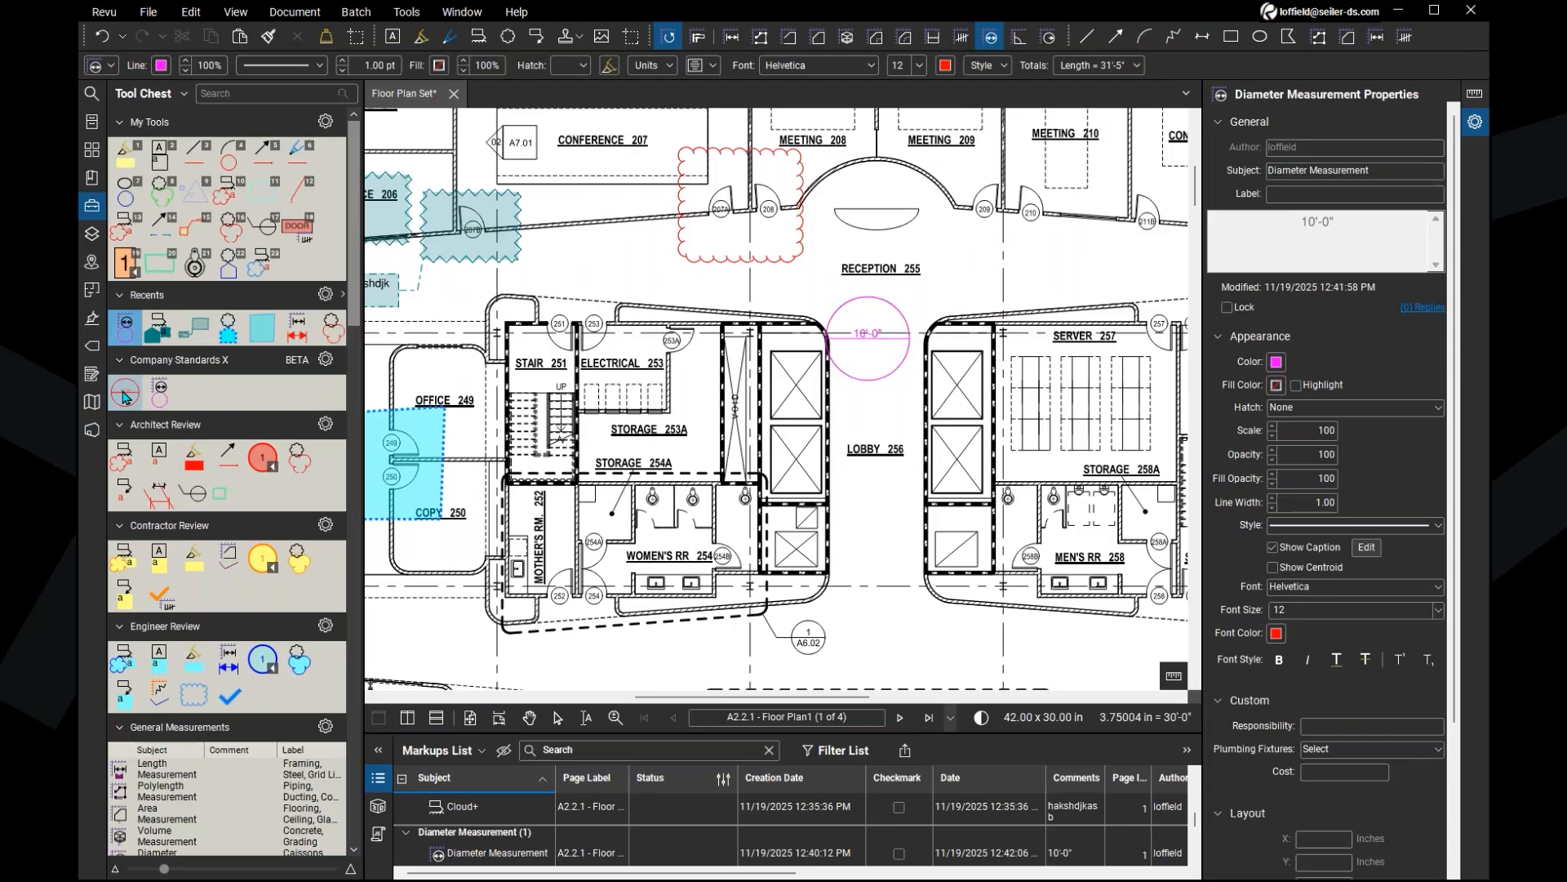
pyautogui.click(124, 395)
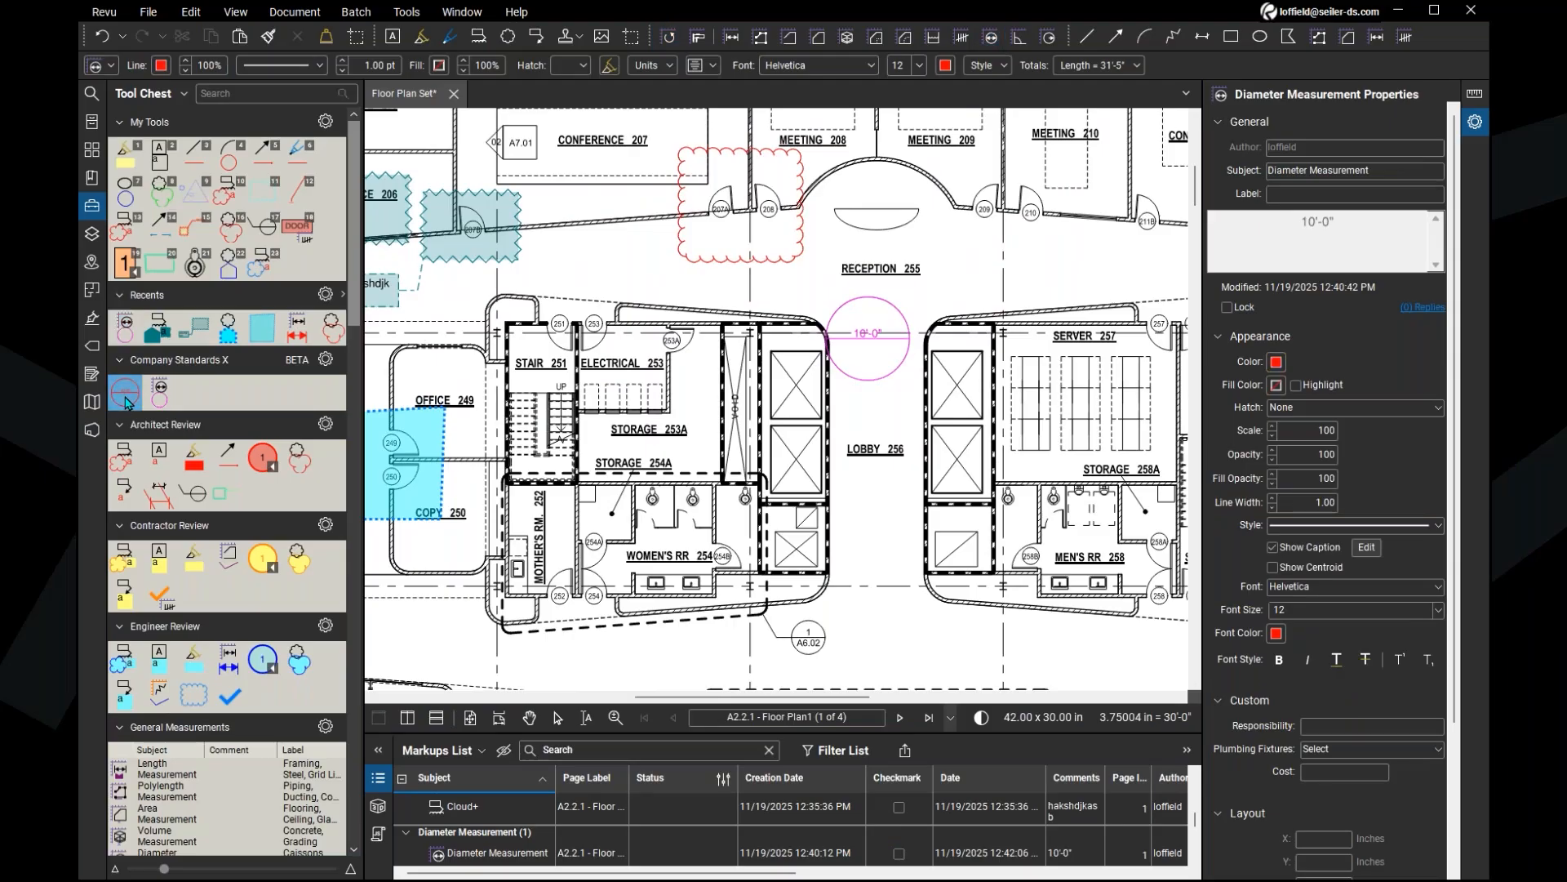
pyautogui.press('Delete')
pyautogui.click(880, 547)
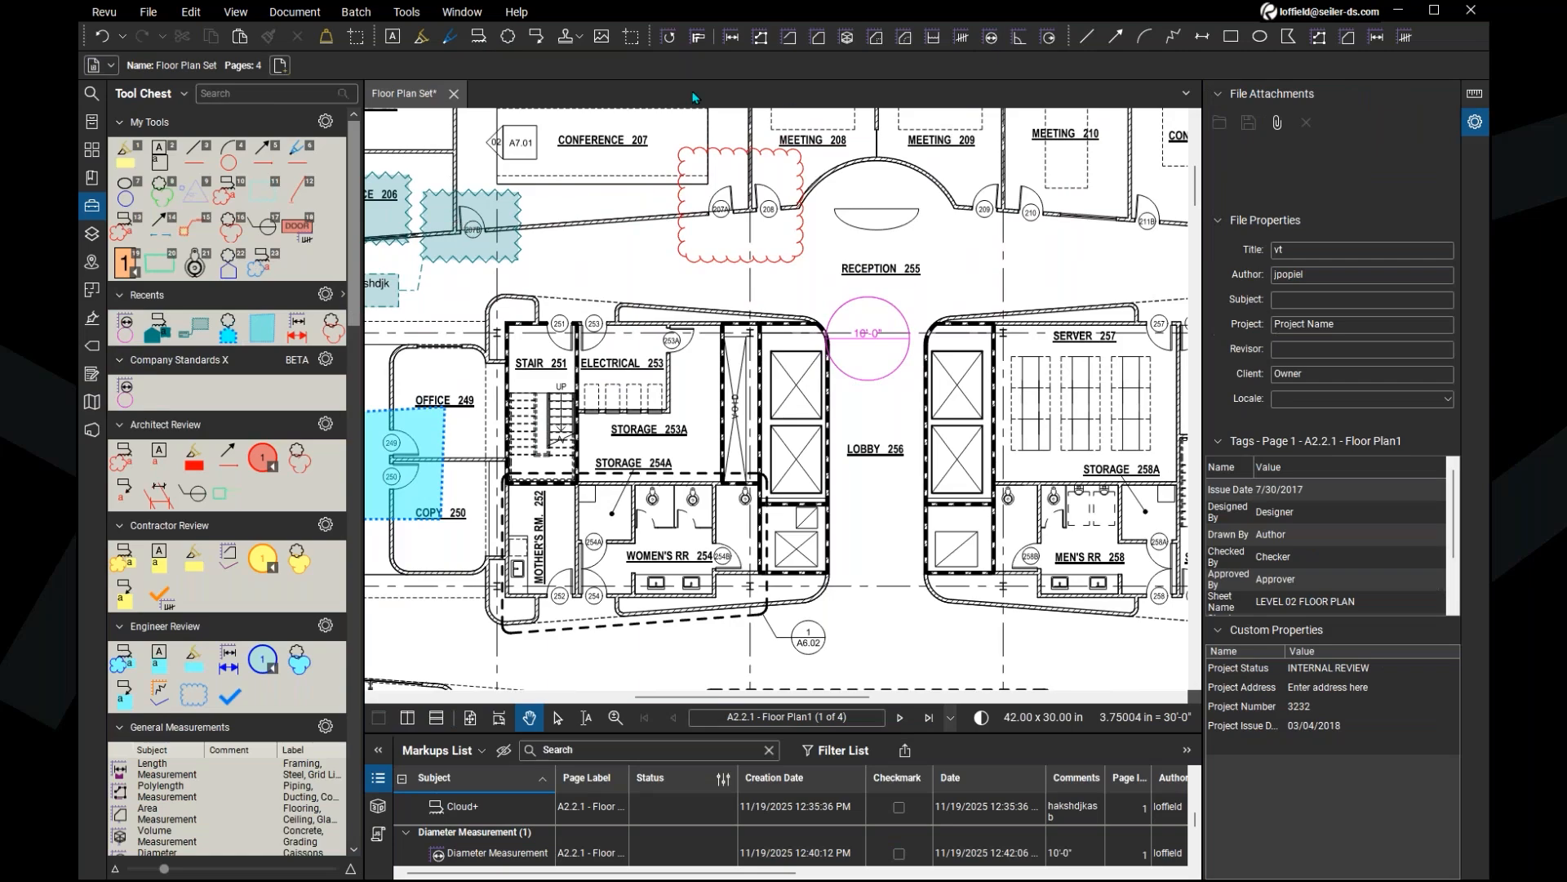
pyautogui.click(508, 37)
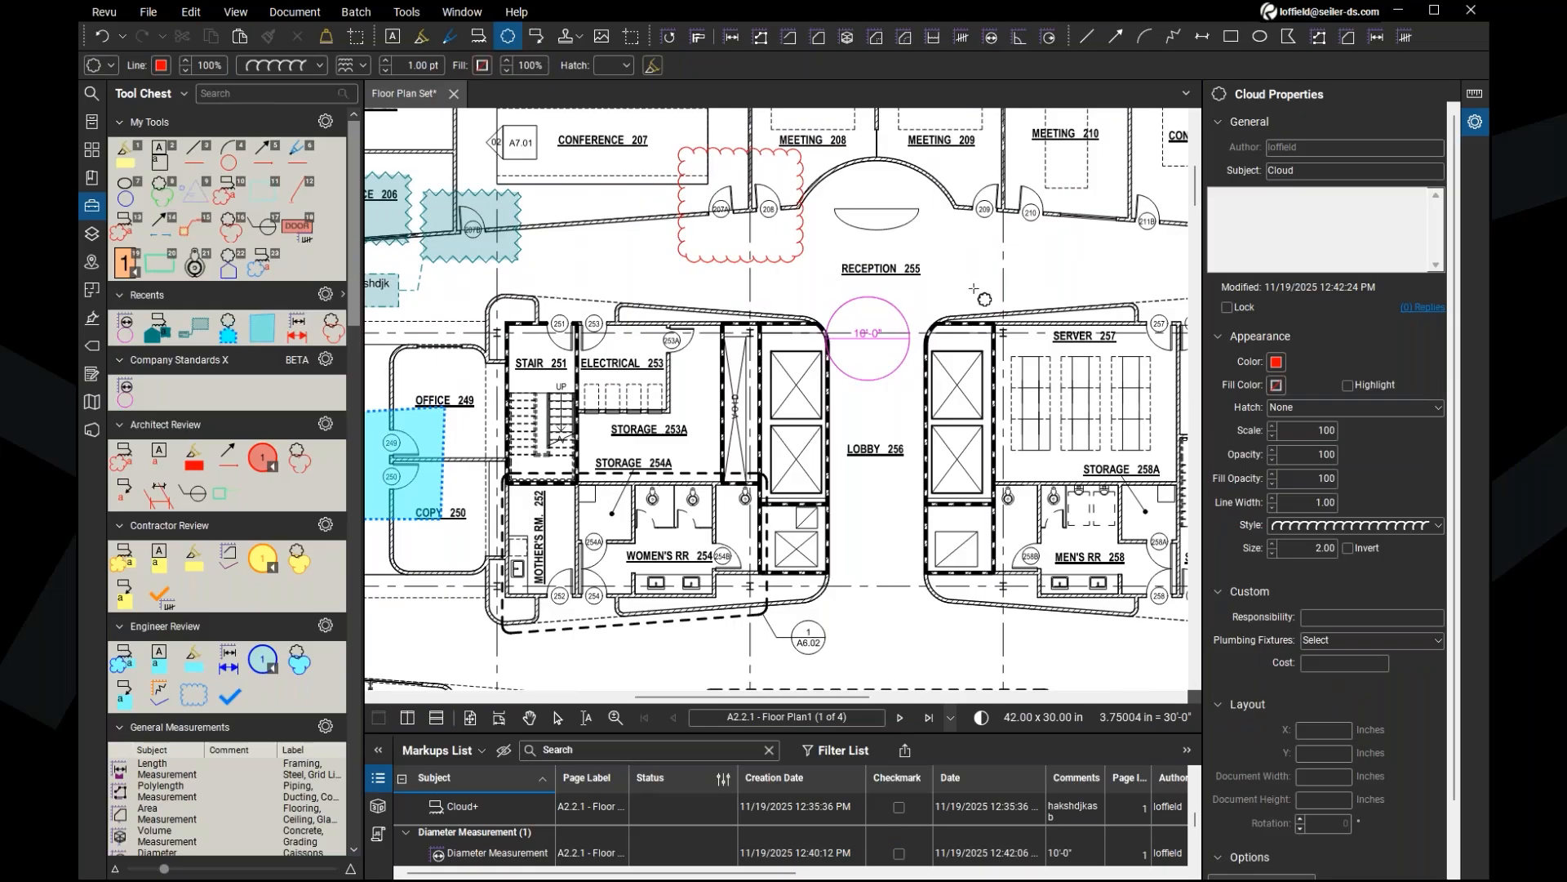
pyautogui.moveTo(909, 523); pyautogui.dragTo(988, 540)
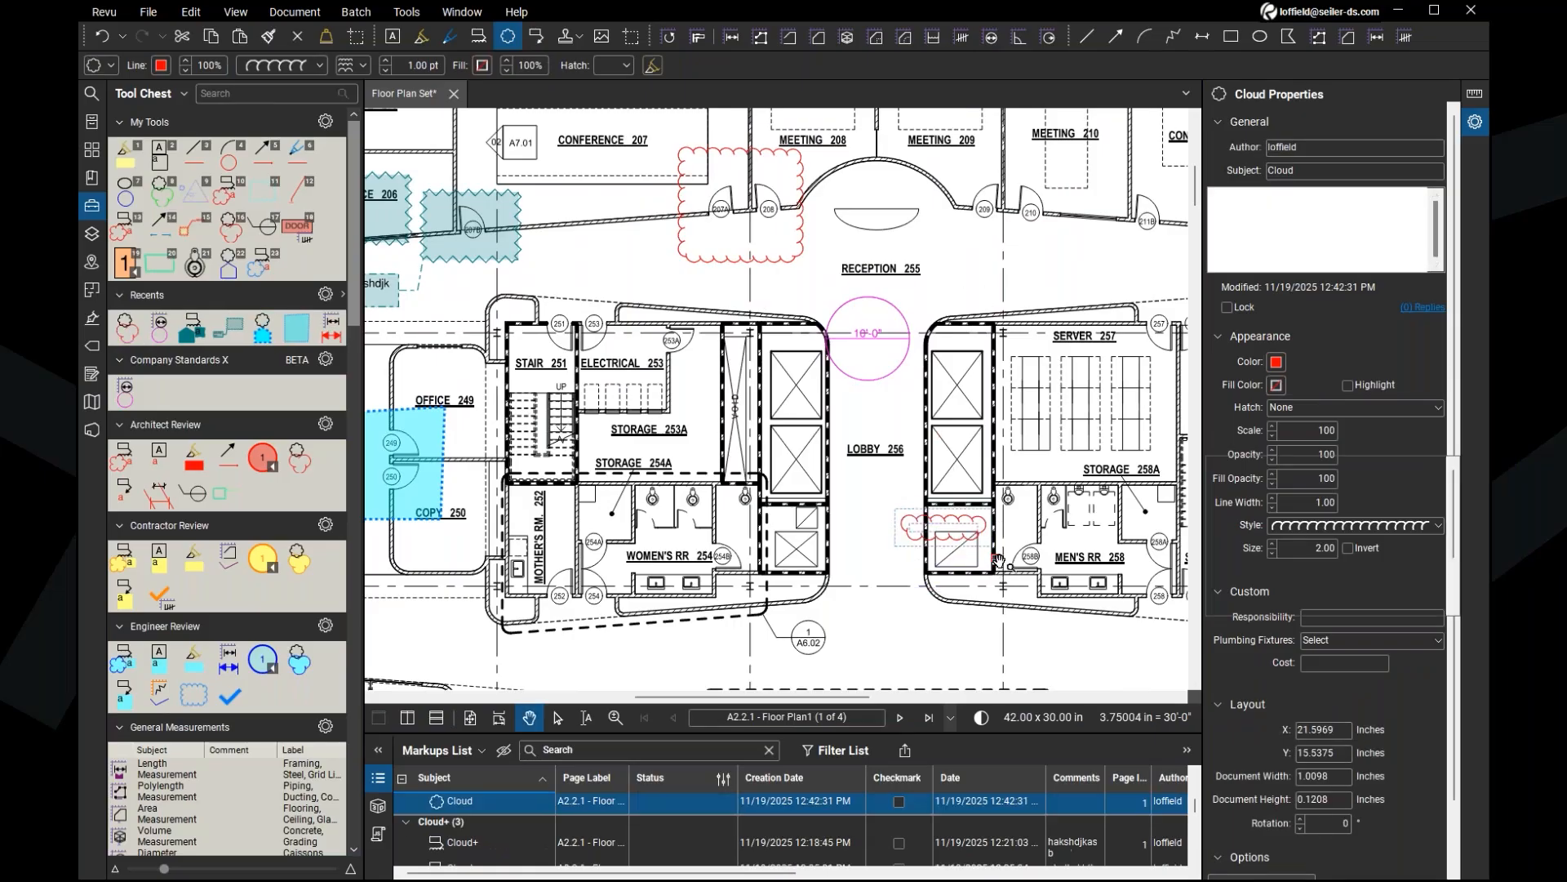
pyautogui.click(946, 530)
pyautogui.hotkey('ctrl', 'z')
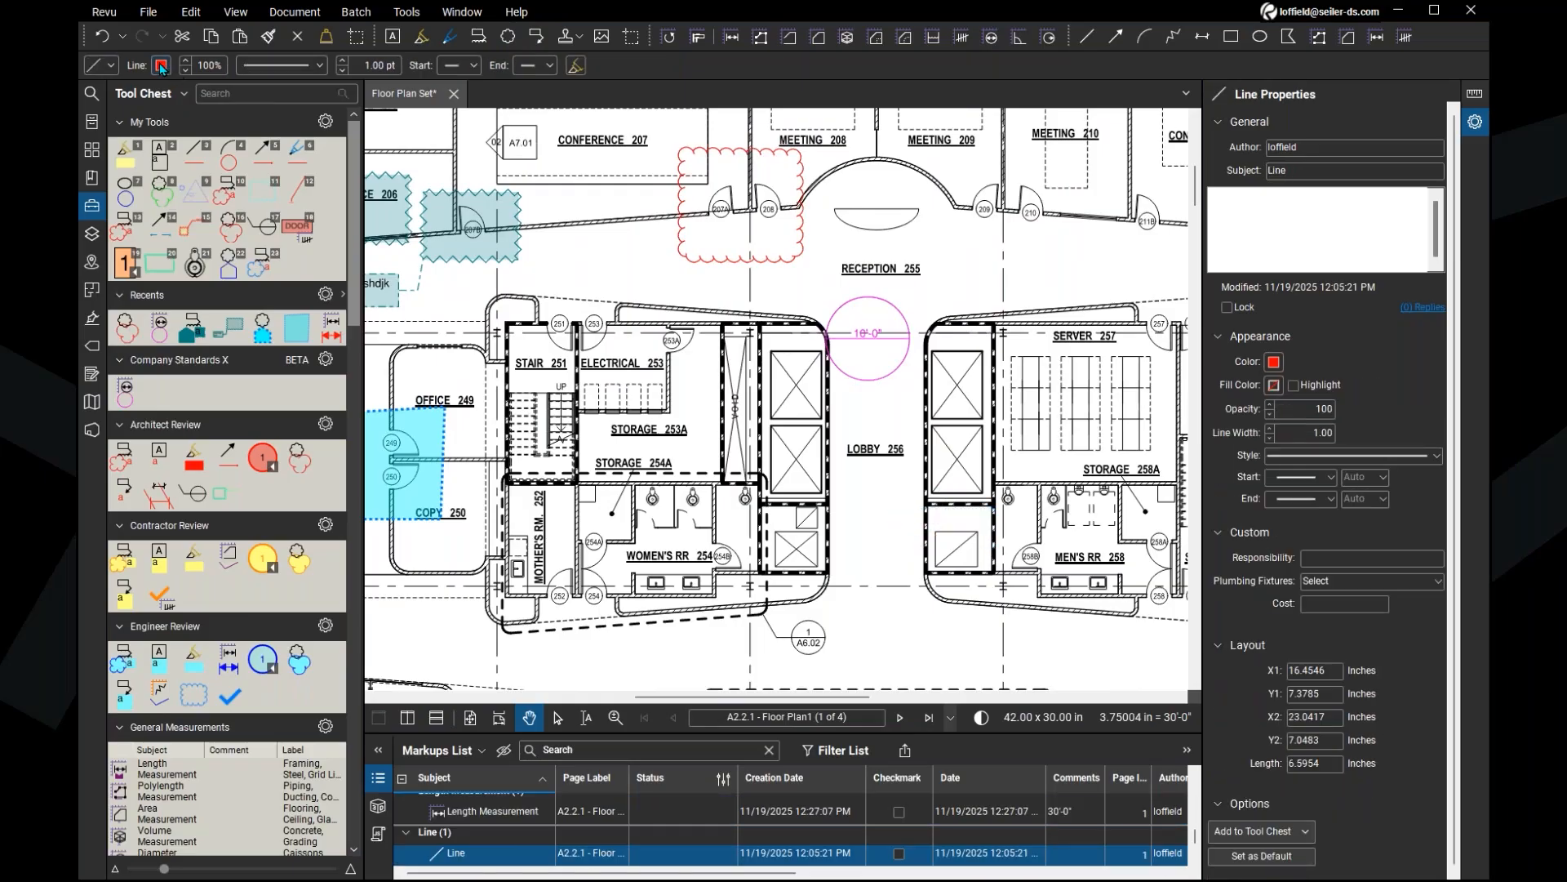
# Step: Set the selected line's color to magenta
pyautogui.click(161, 67)
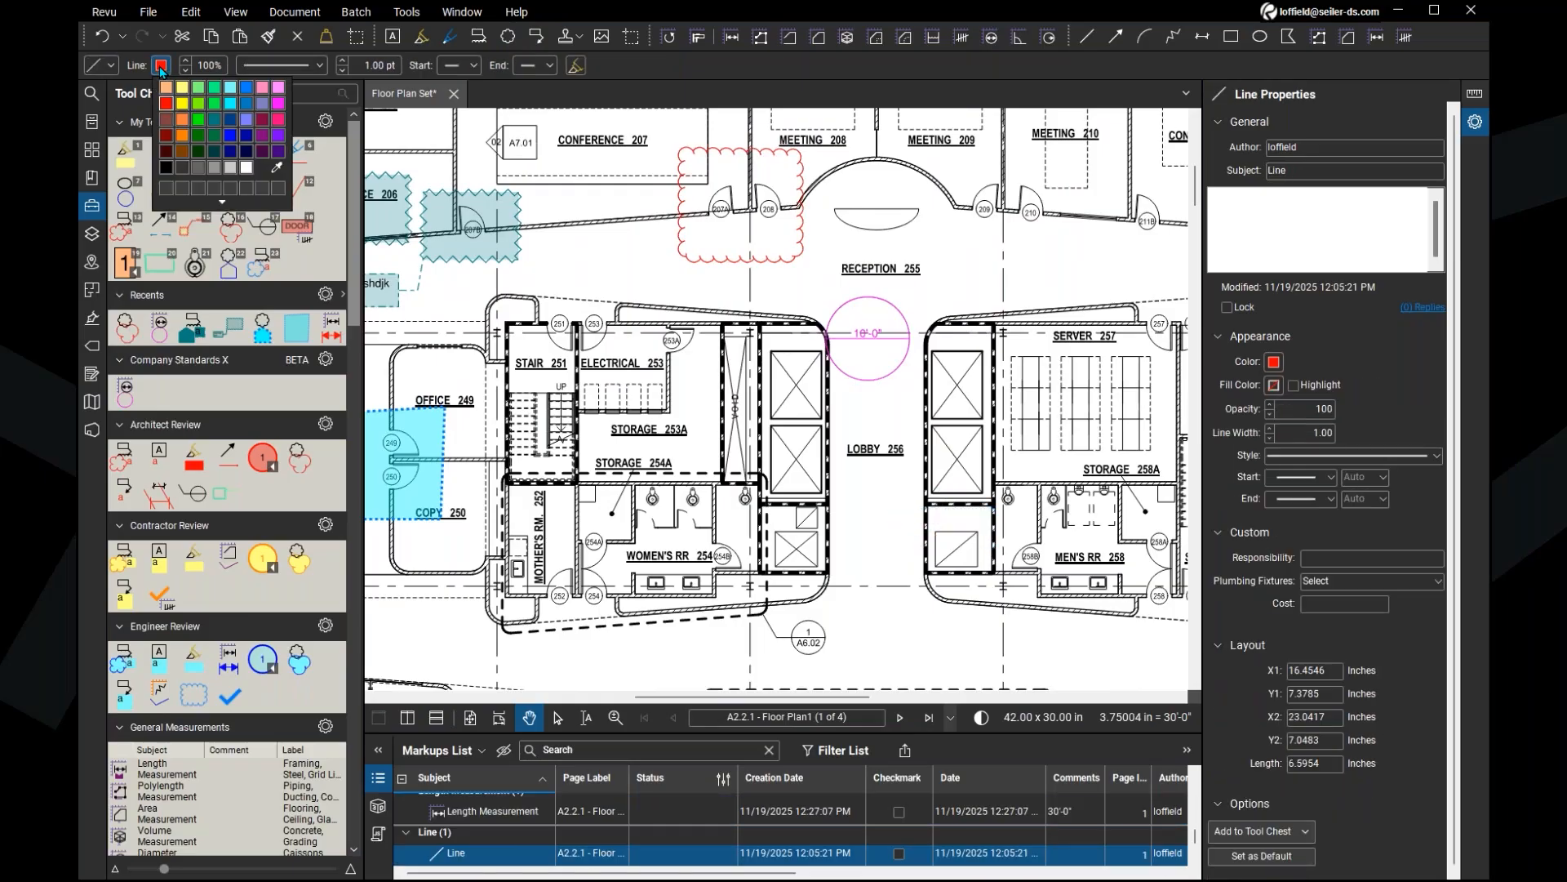
pyautogui.click(279, 104)
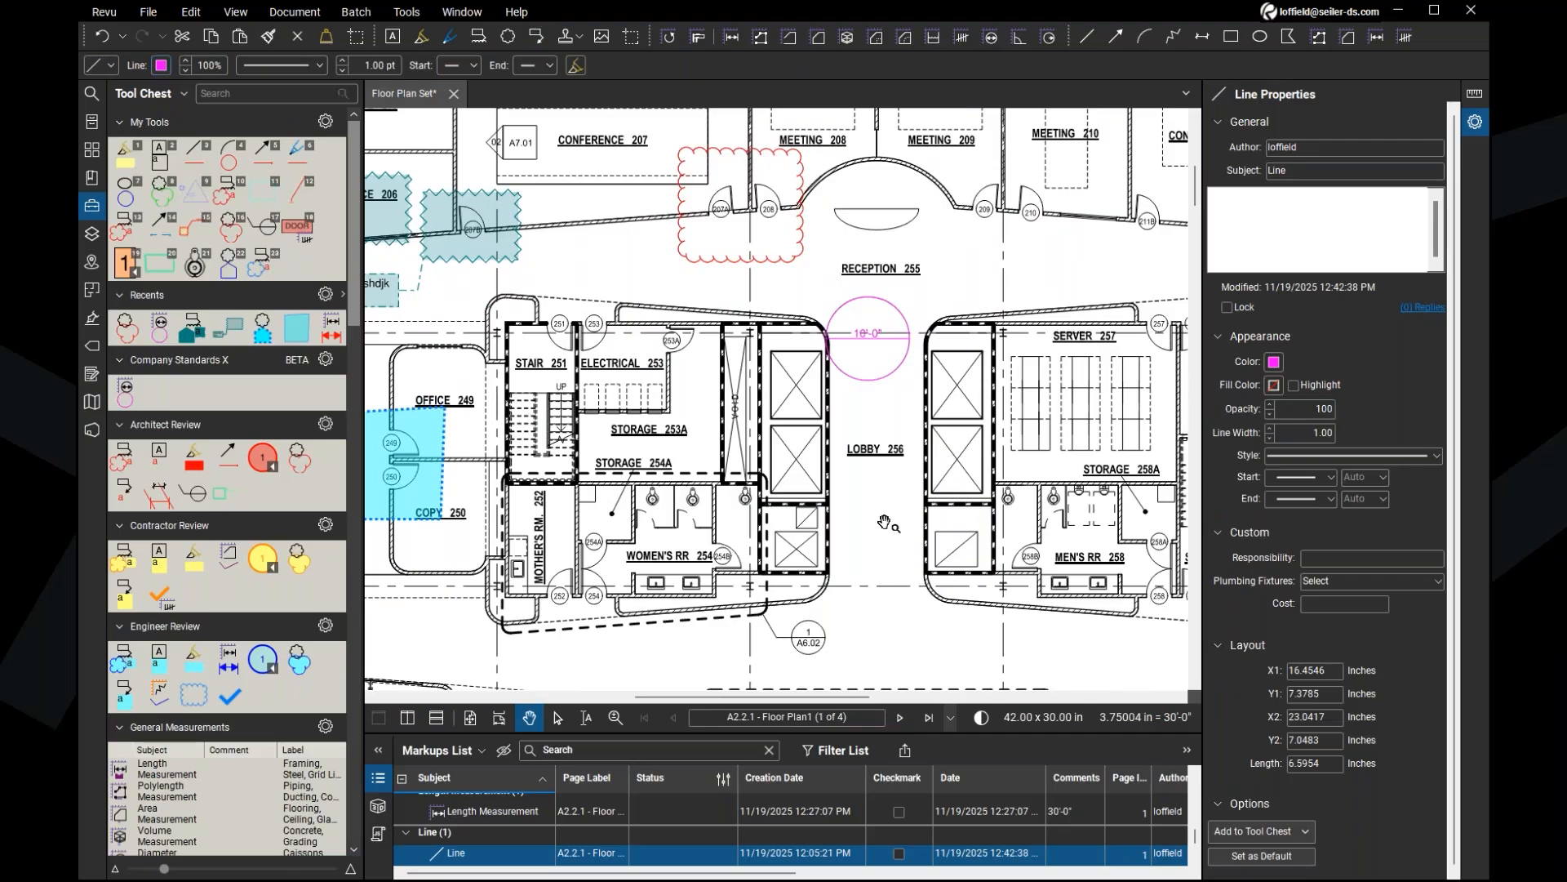
# Step: Draw a magenta cloud about 1.11 by 1.04 inches around the shaft beside Men's RR 258 and add it to Company Standards X
pyautogui.click(508, 36)
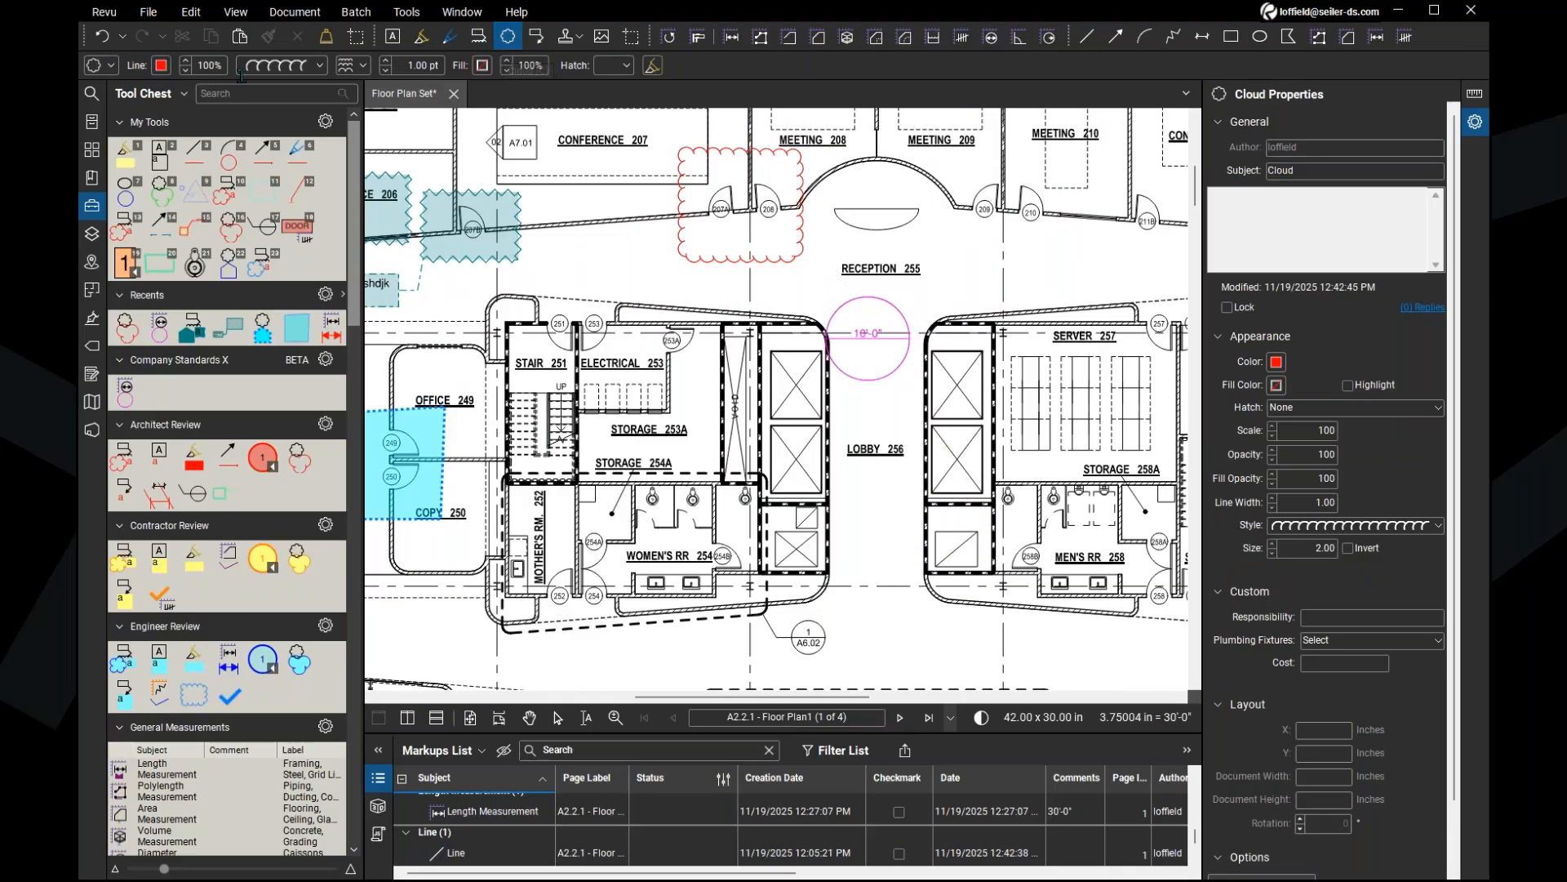
pyautogui.click(157, 70)
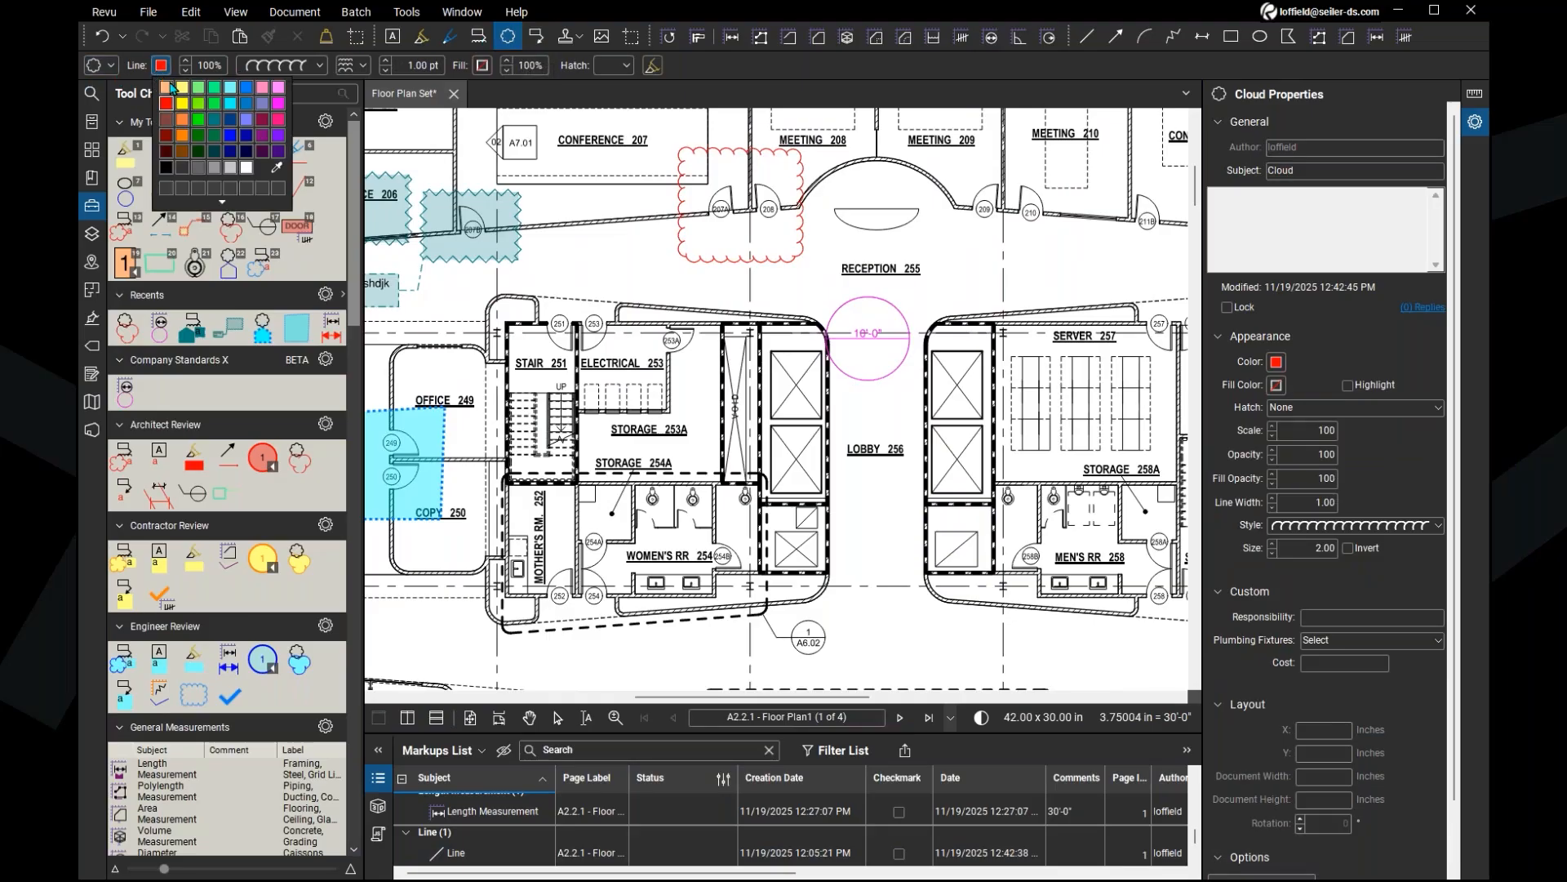
pyautogui.click(277, 116)
pyautogui.moveTo(895, 507); pyautogui.dragTo(991, 600)
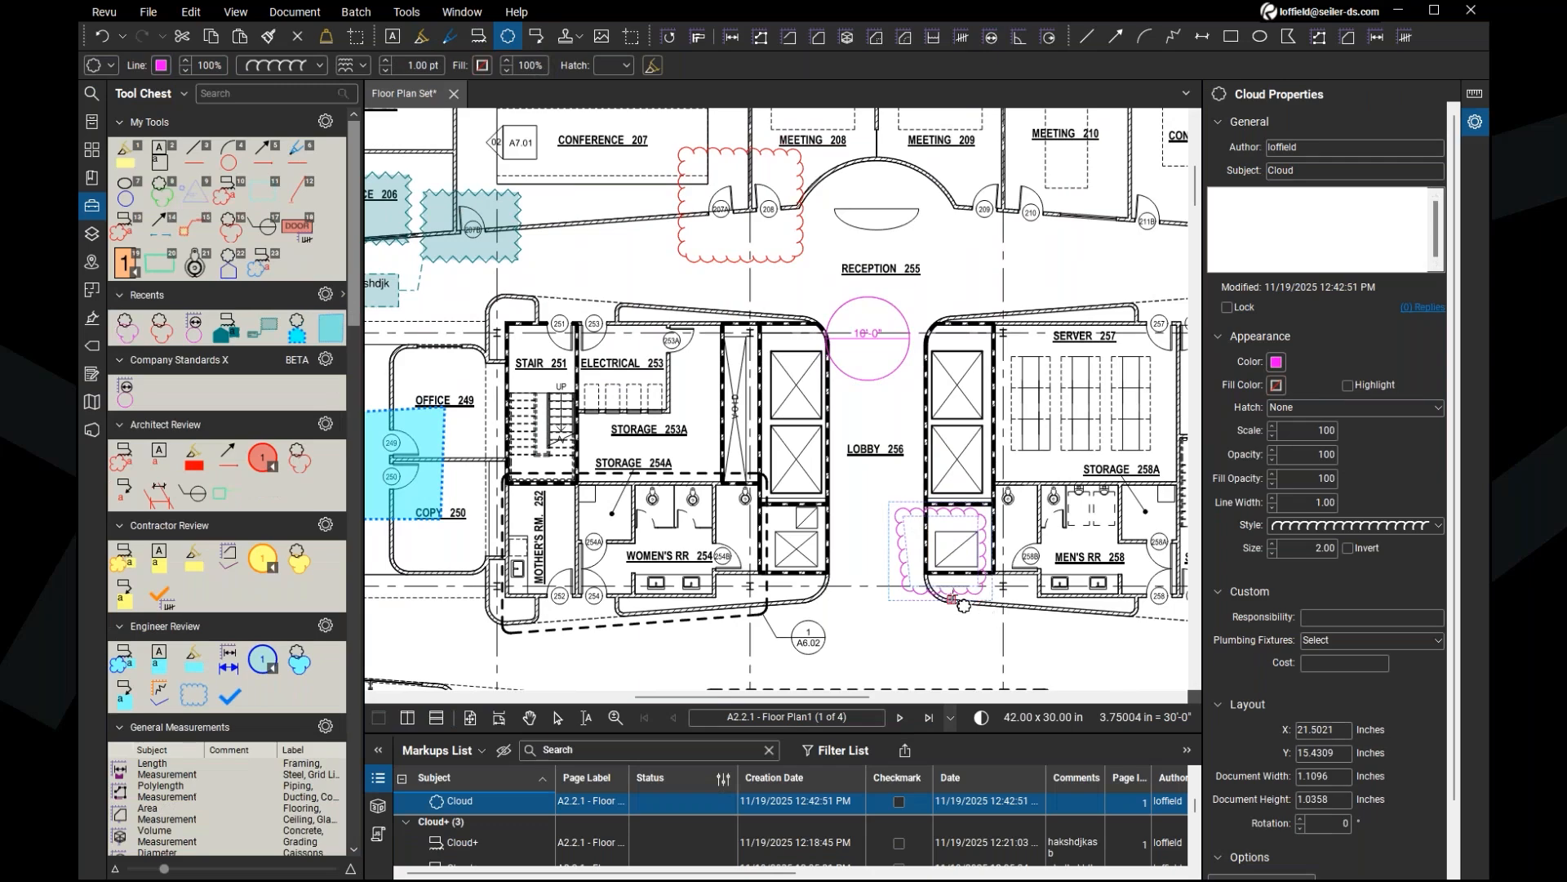
pyautogui.click(120, 321)
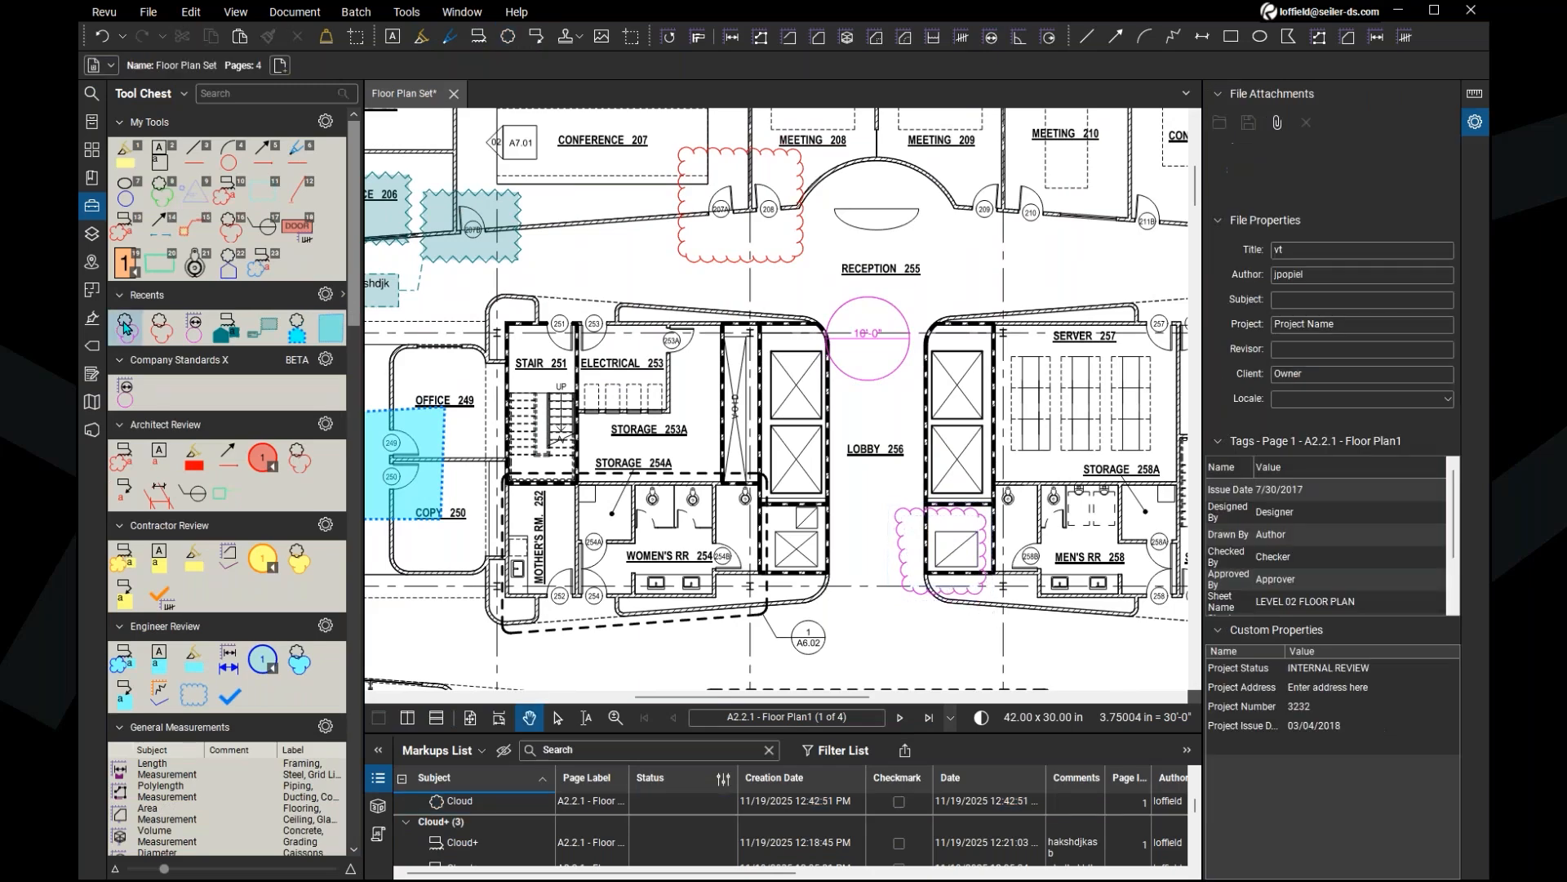
pyautogui.moveTo(124, 326); pyautogui.dragTo(162, 393)
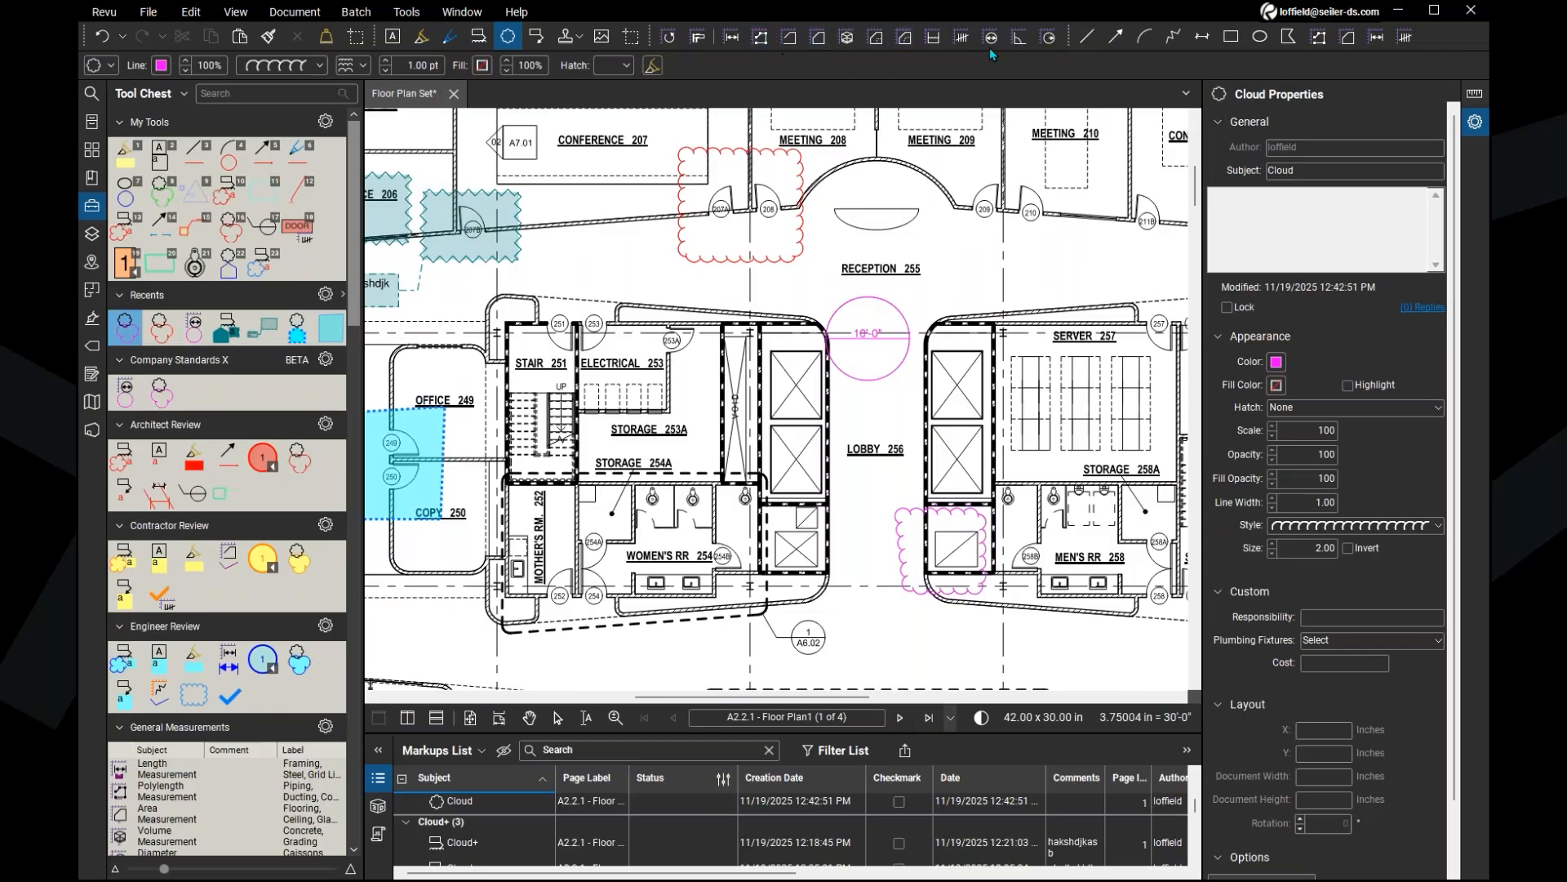
# Step: Draw a magenta arrow about 0.88 inches long pointing up at the outer wall below Women's RR 254
pyautogui.click(1109, 47)
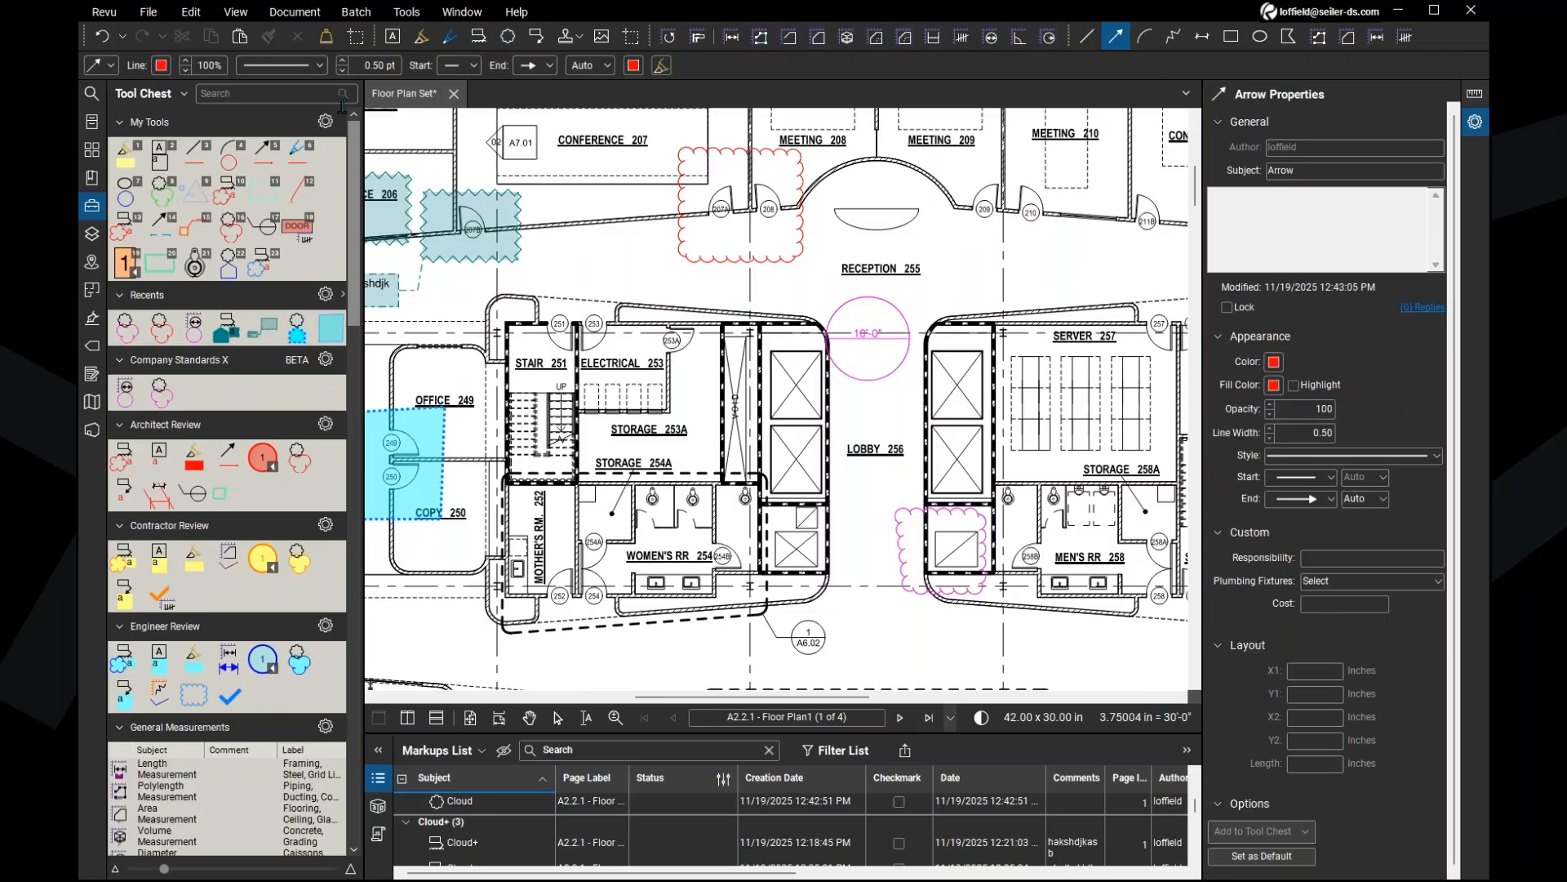
pyautogui.click(160, 66)
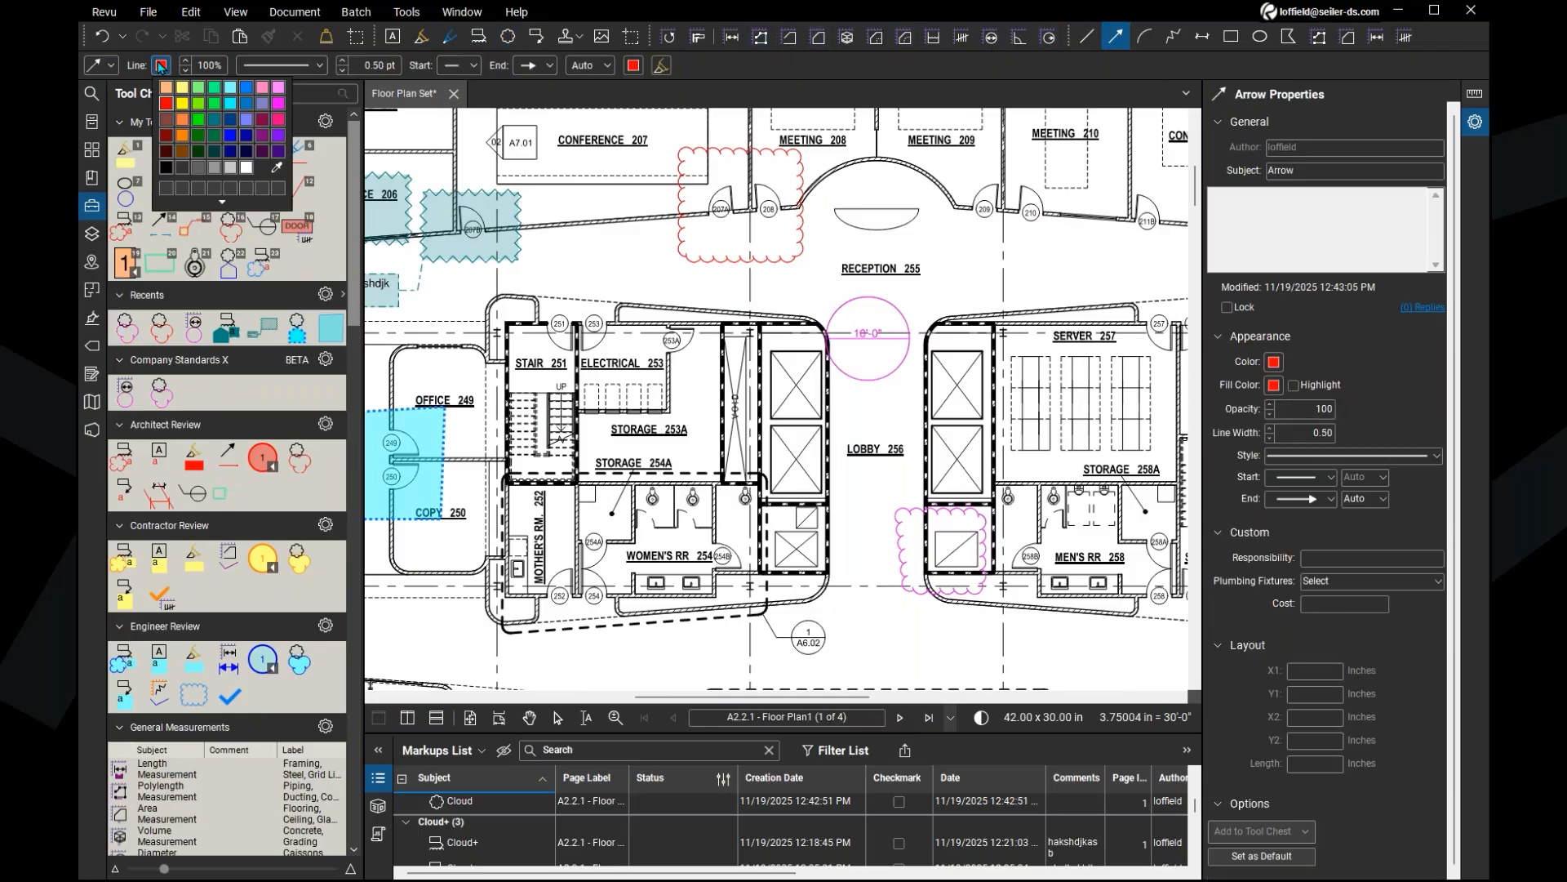
pyautogui.click(278, 104)
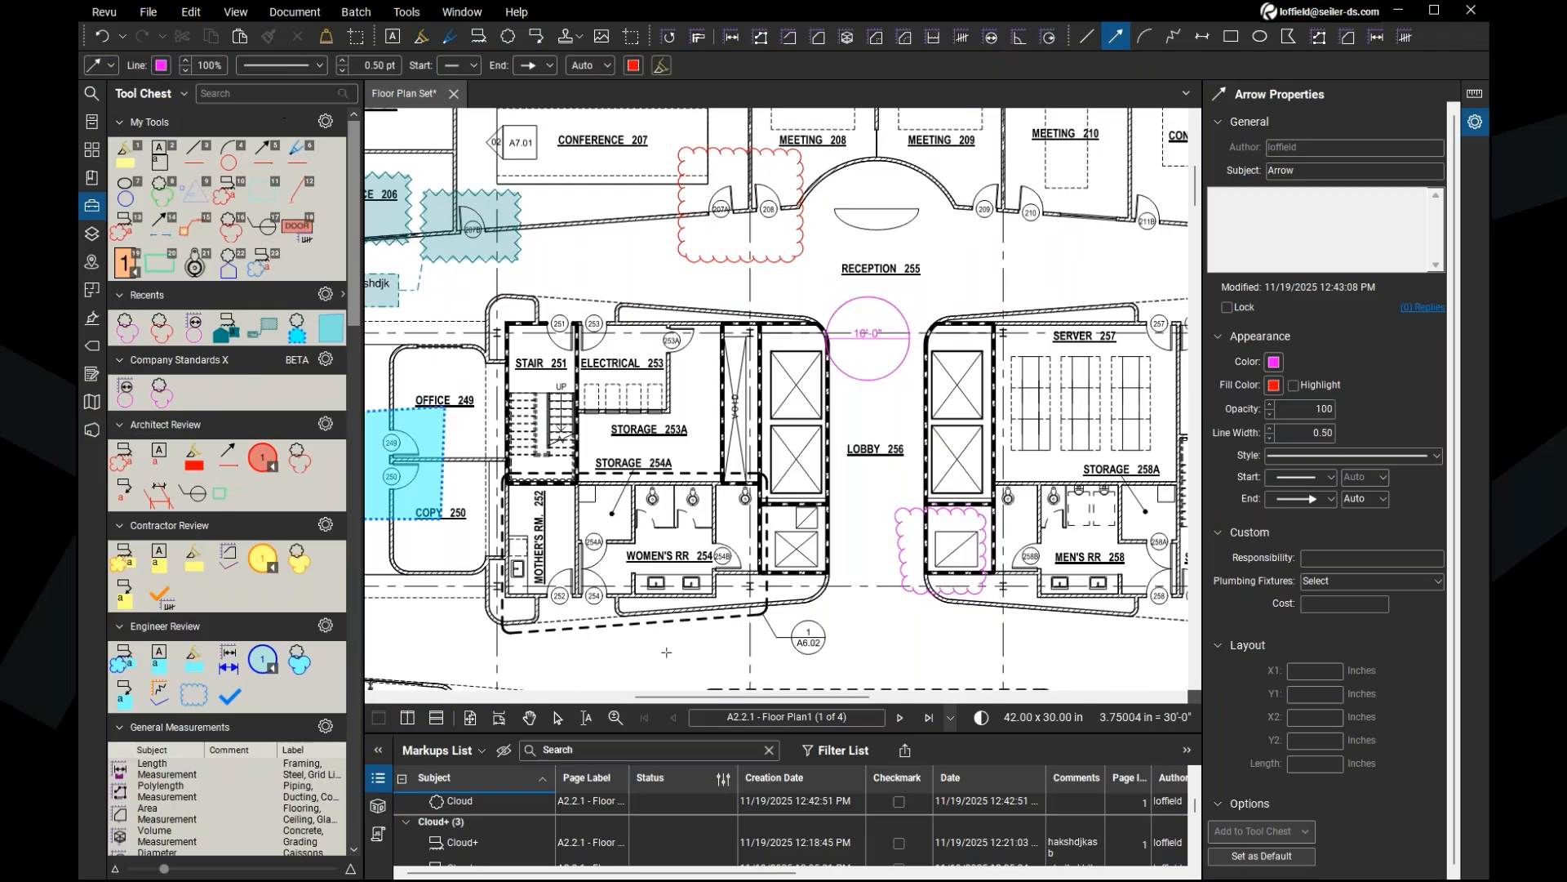
pyautogui.moveTo(619, 661); pyautogui.dragTo(647, 611)
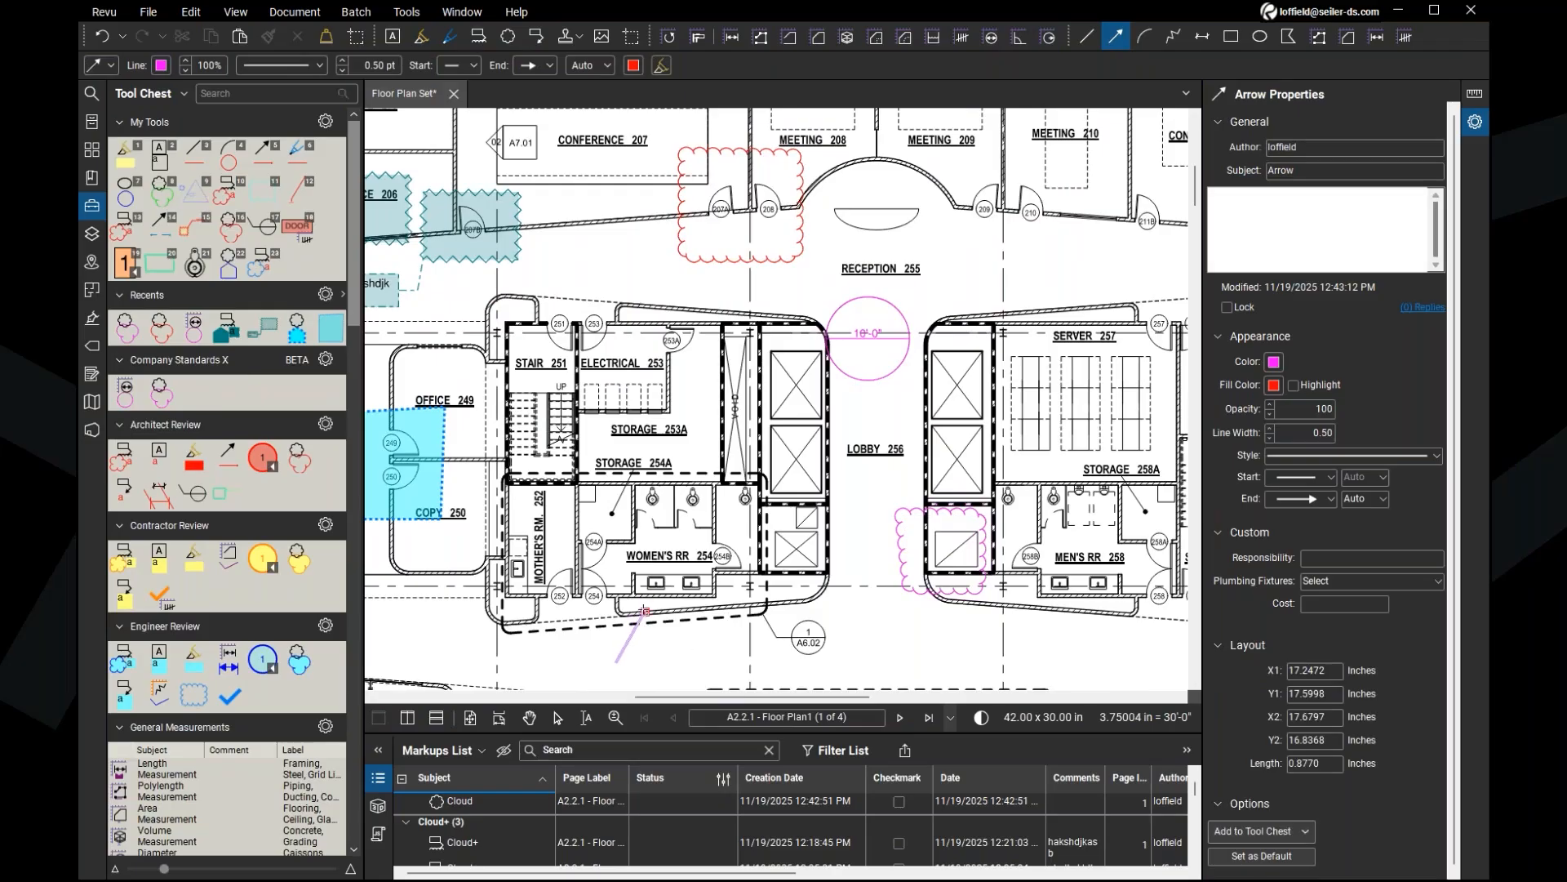
pyautogui.scroll(3, 611, 639)
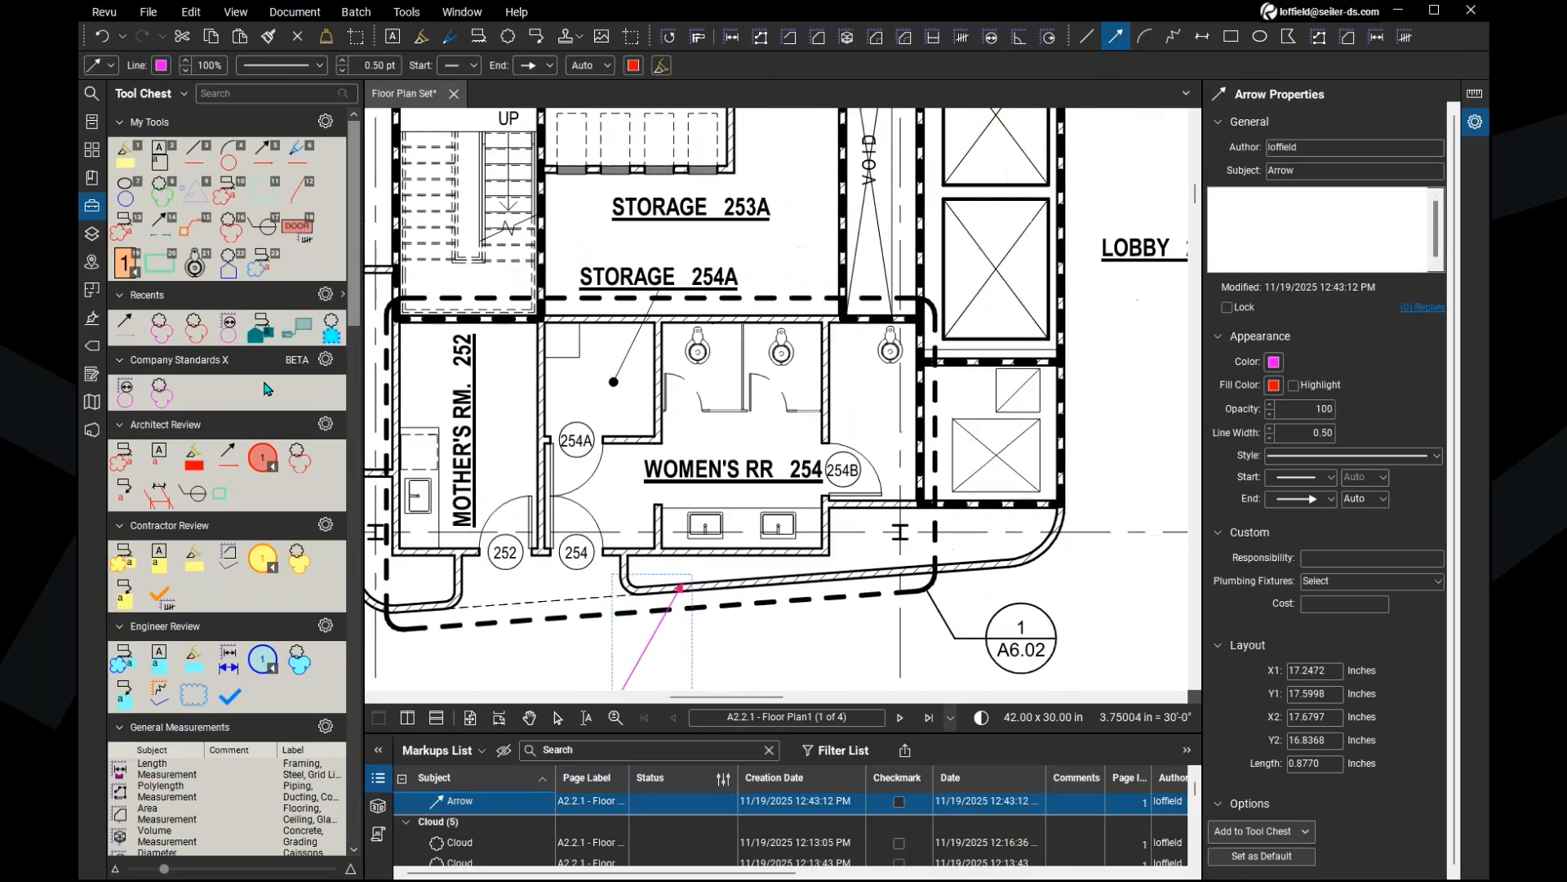
# Step: Add the recent magenta arrow to the Company Standards X tool set and activate its tool there
pyautogui.click(130, 334)
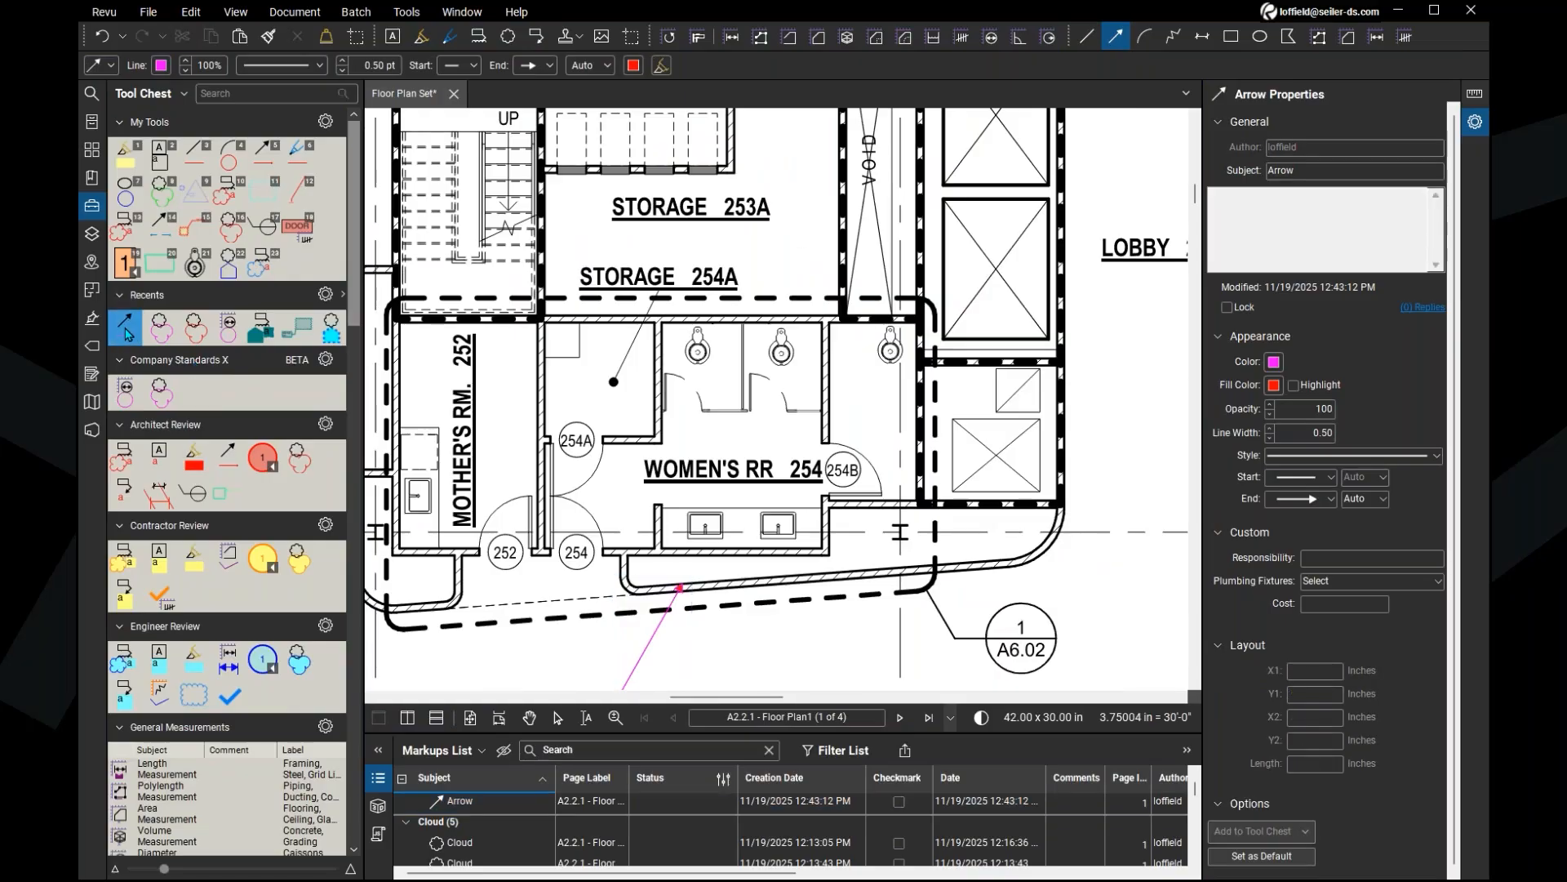
pyautogui.moveTo(128, 335); pyautogui.dragTo(193, 378)
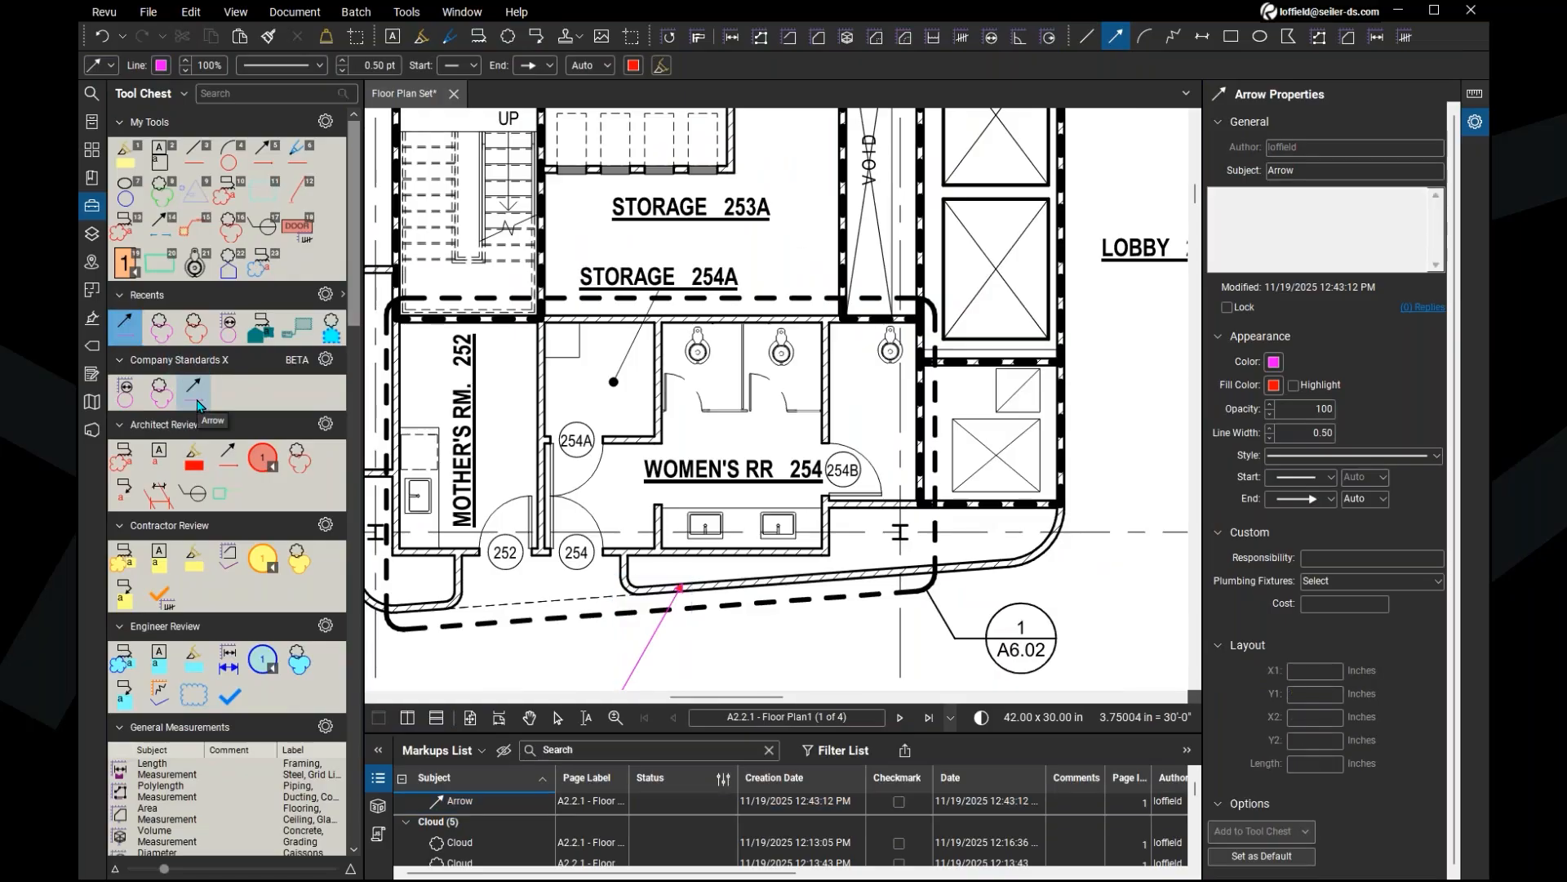
pyautogui.click(202, 400)
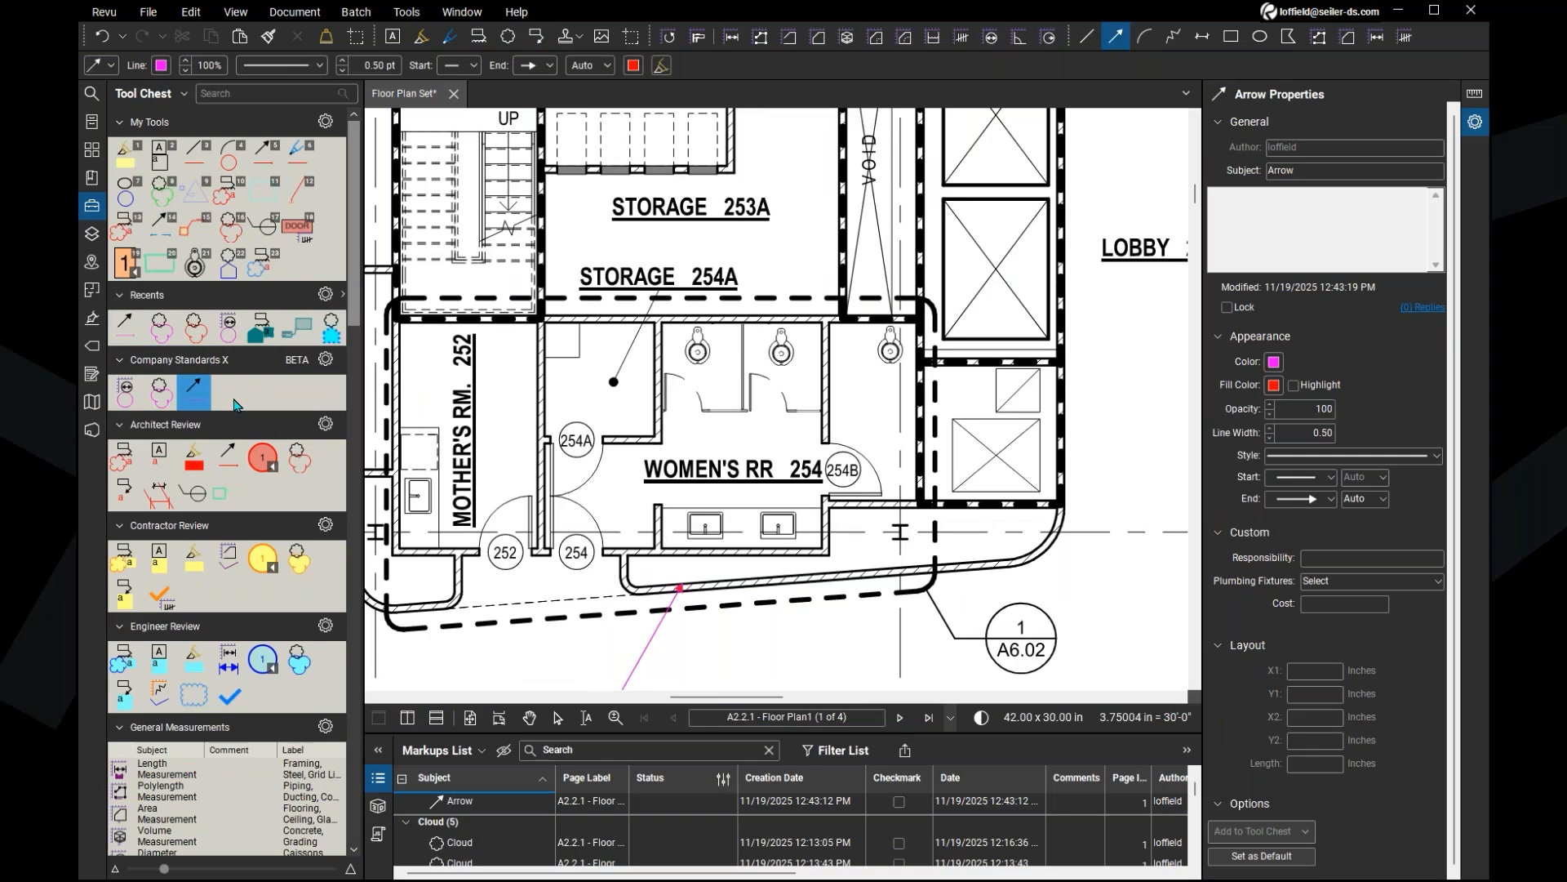
# Step: Place a second magenta arrow from the Company Standards X set beside the existing one, pointing up at the wall below the Women's RR 254 sinks
pyautogui.press('Escape')
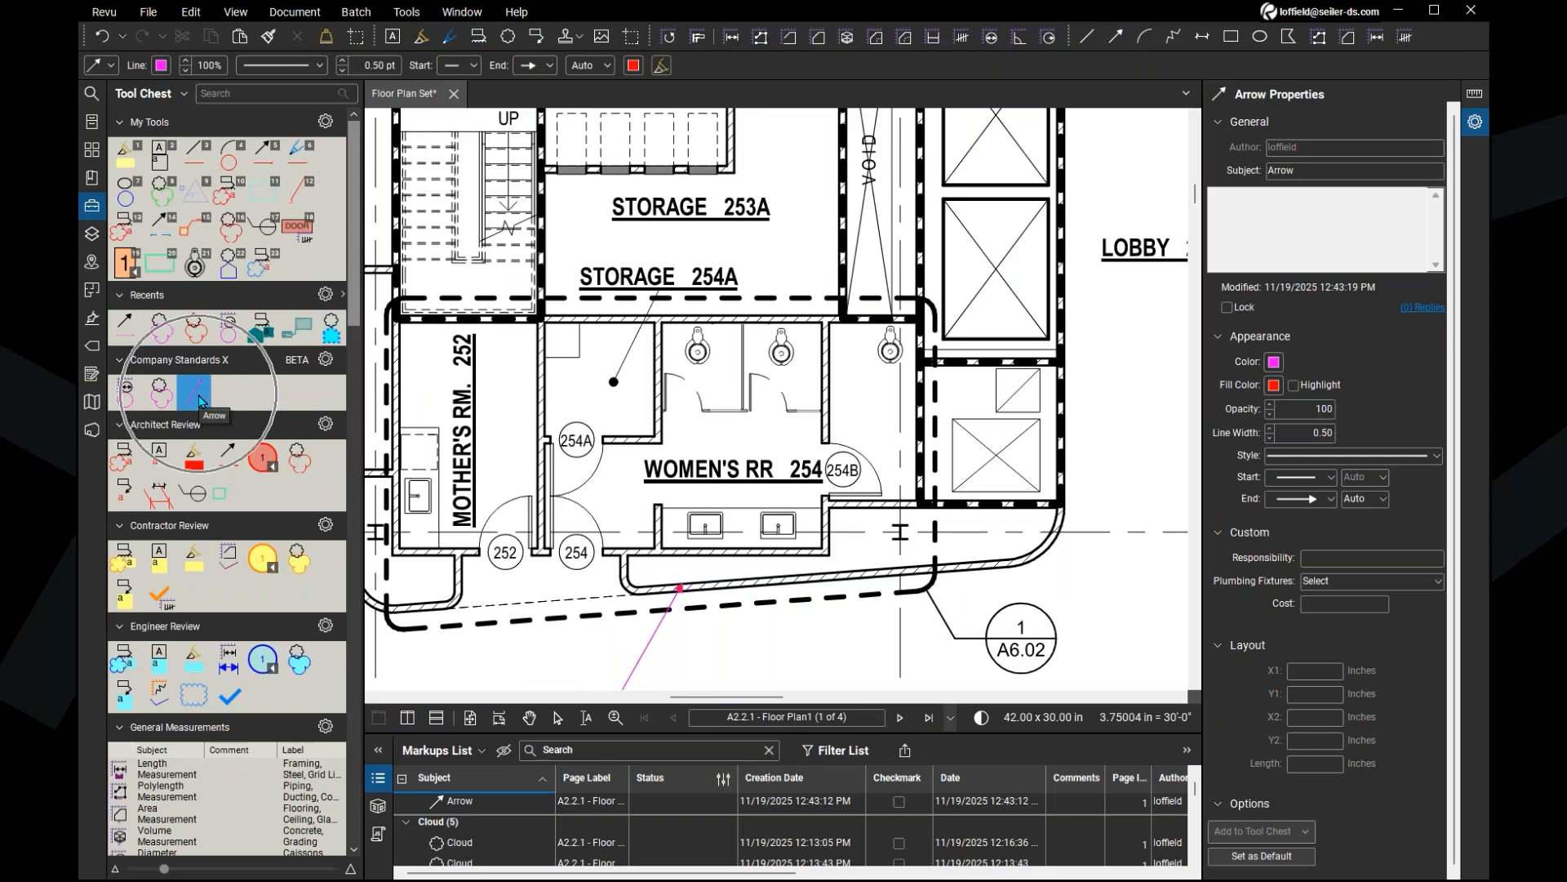
pyautogui.click(201, 400)
pyautogui.moveTo(745, 536); pyautogui.dragTo(661, 667)
pyautogui.click(661, 667)
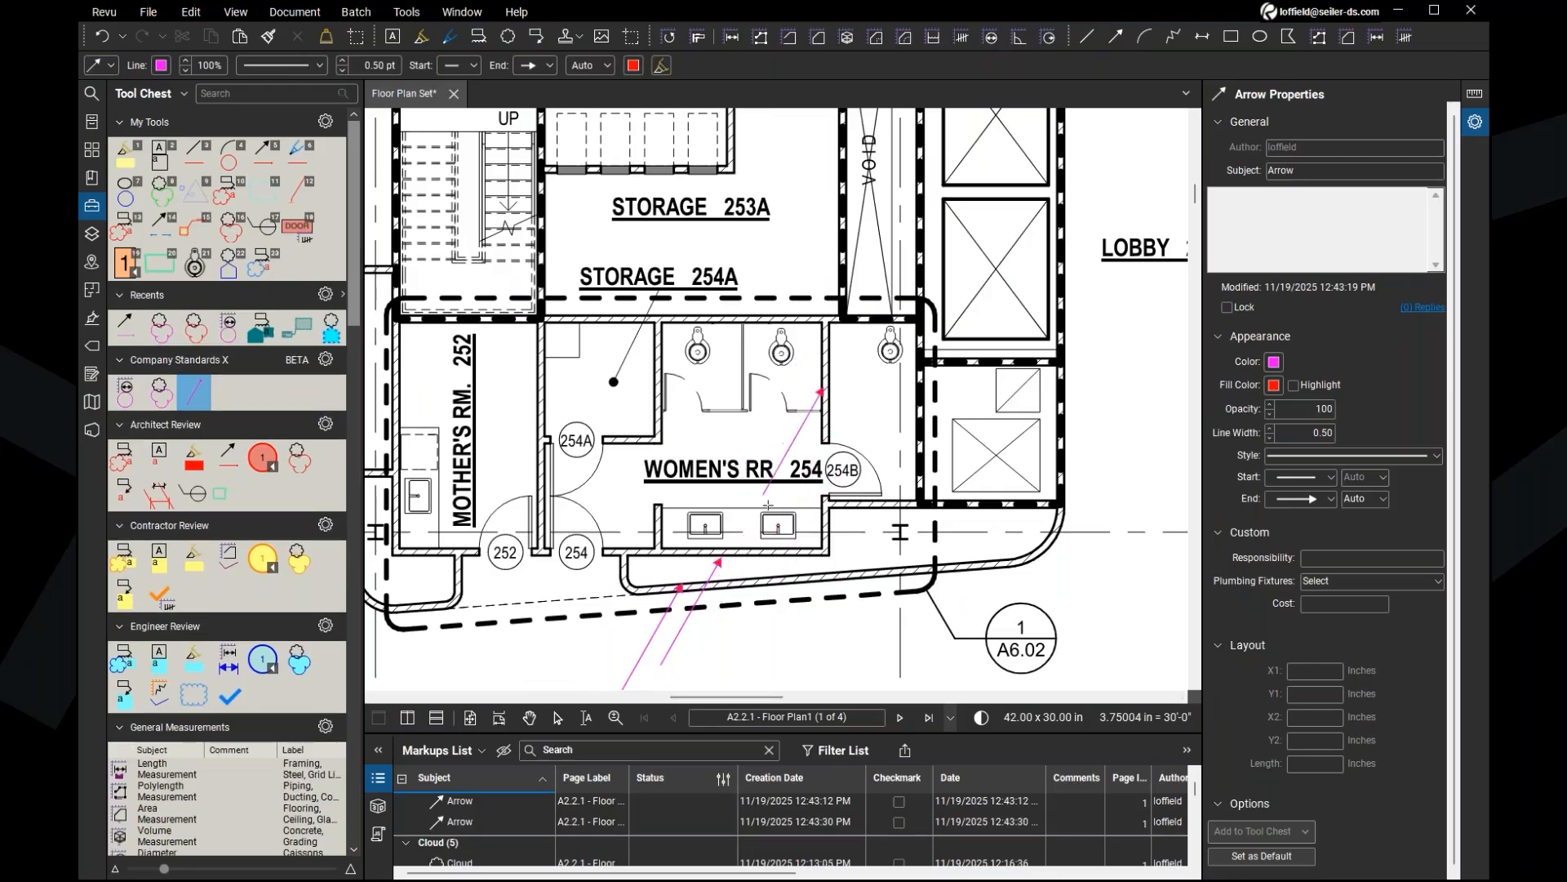
pyautogui.press('Escape')
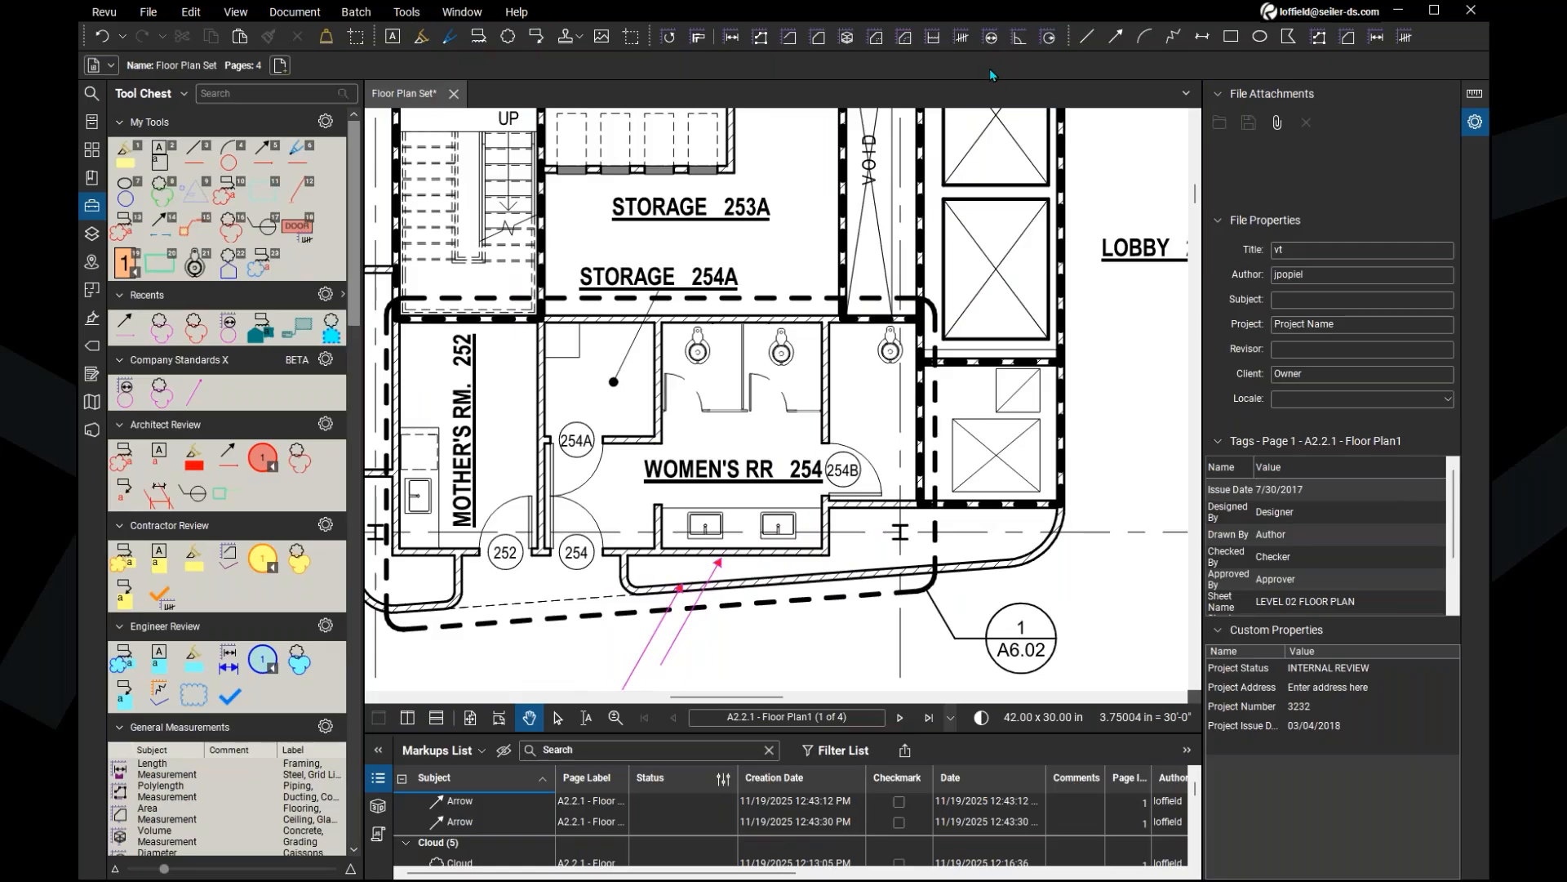
pyautogui.click(962, 38)
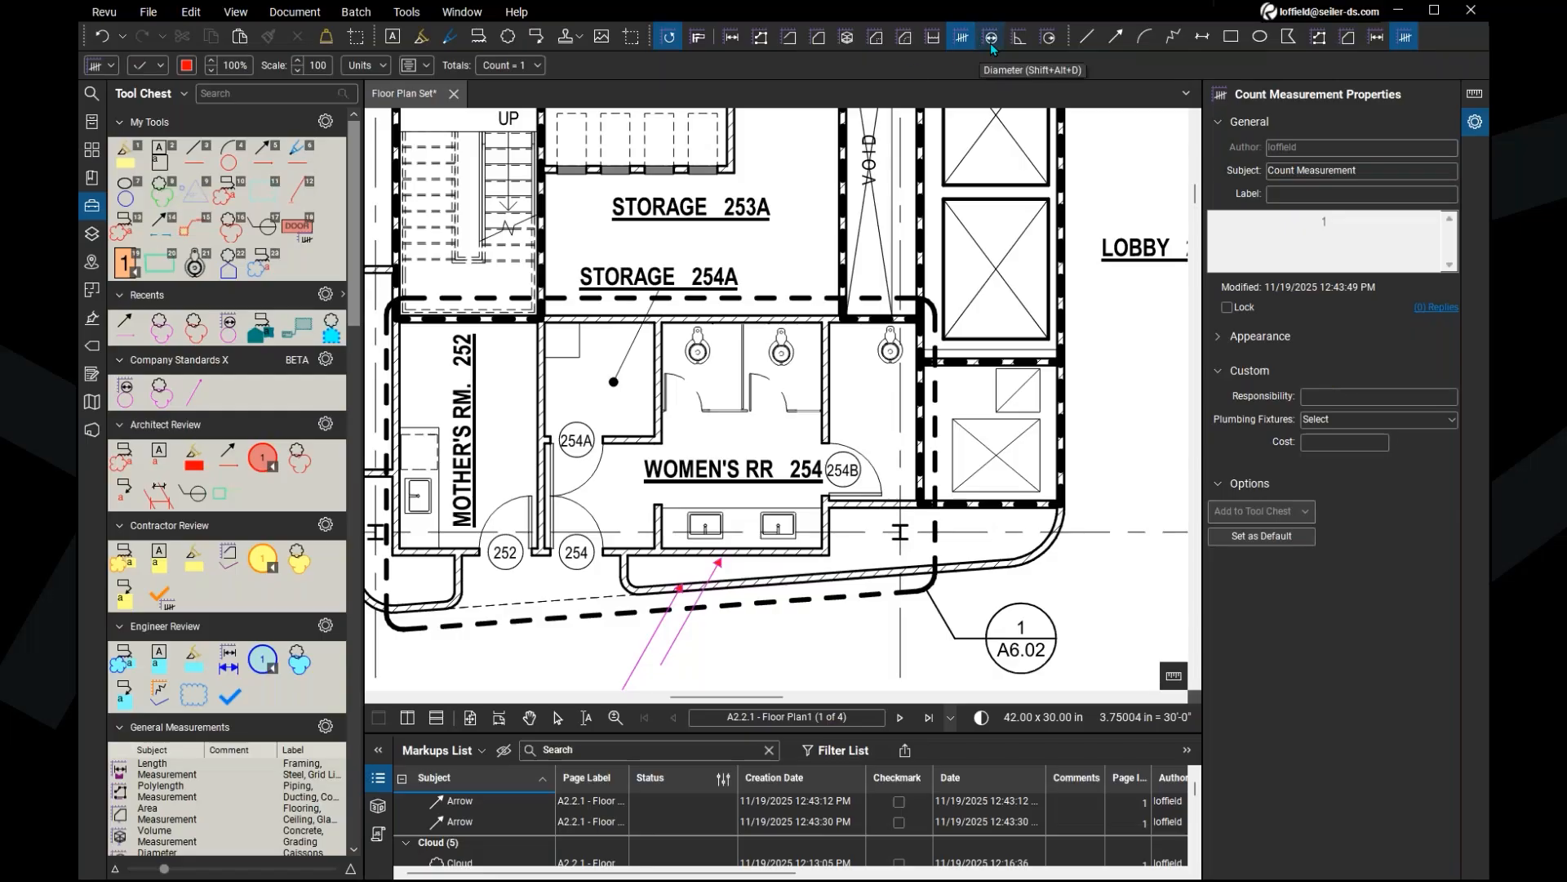
pyautogui.click(965, 42)
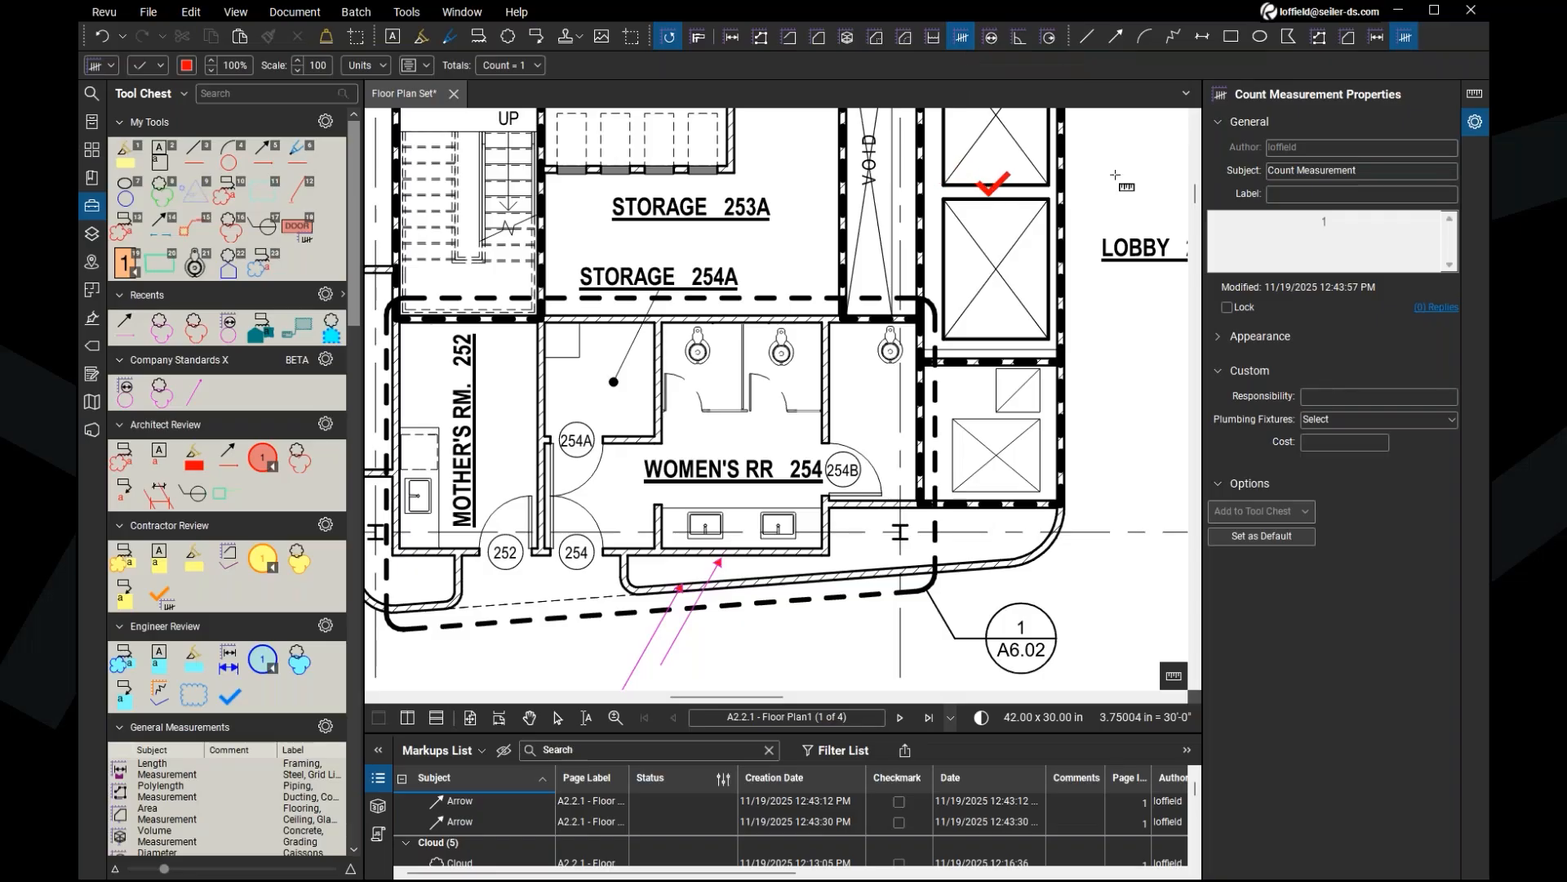
pyautogui.click(1475, 121)
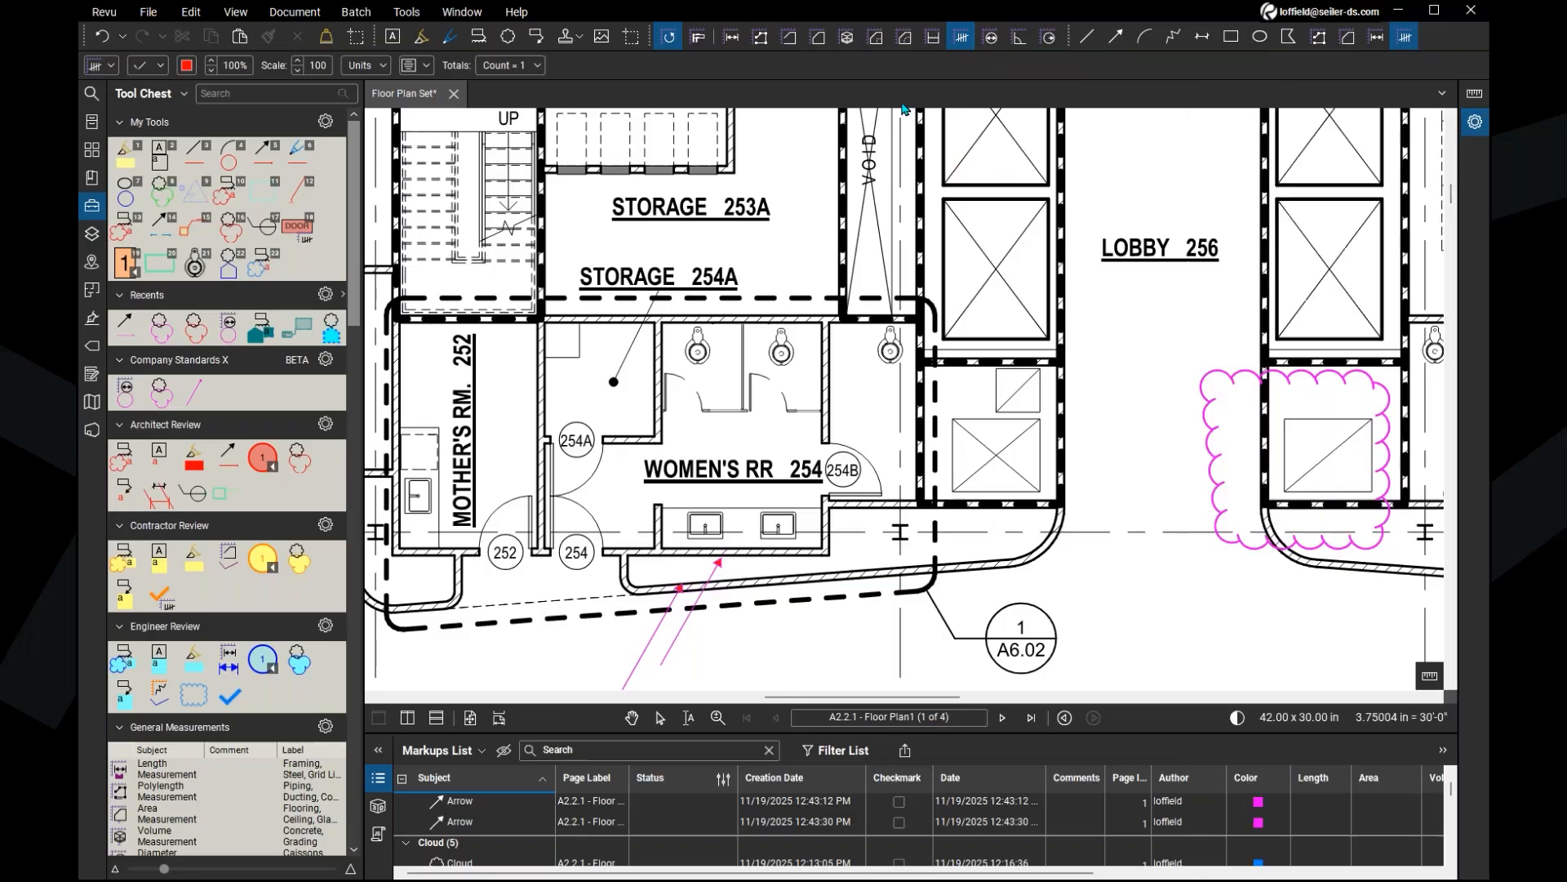
pyautogui.press('Escape')
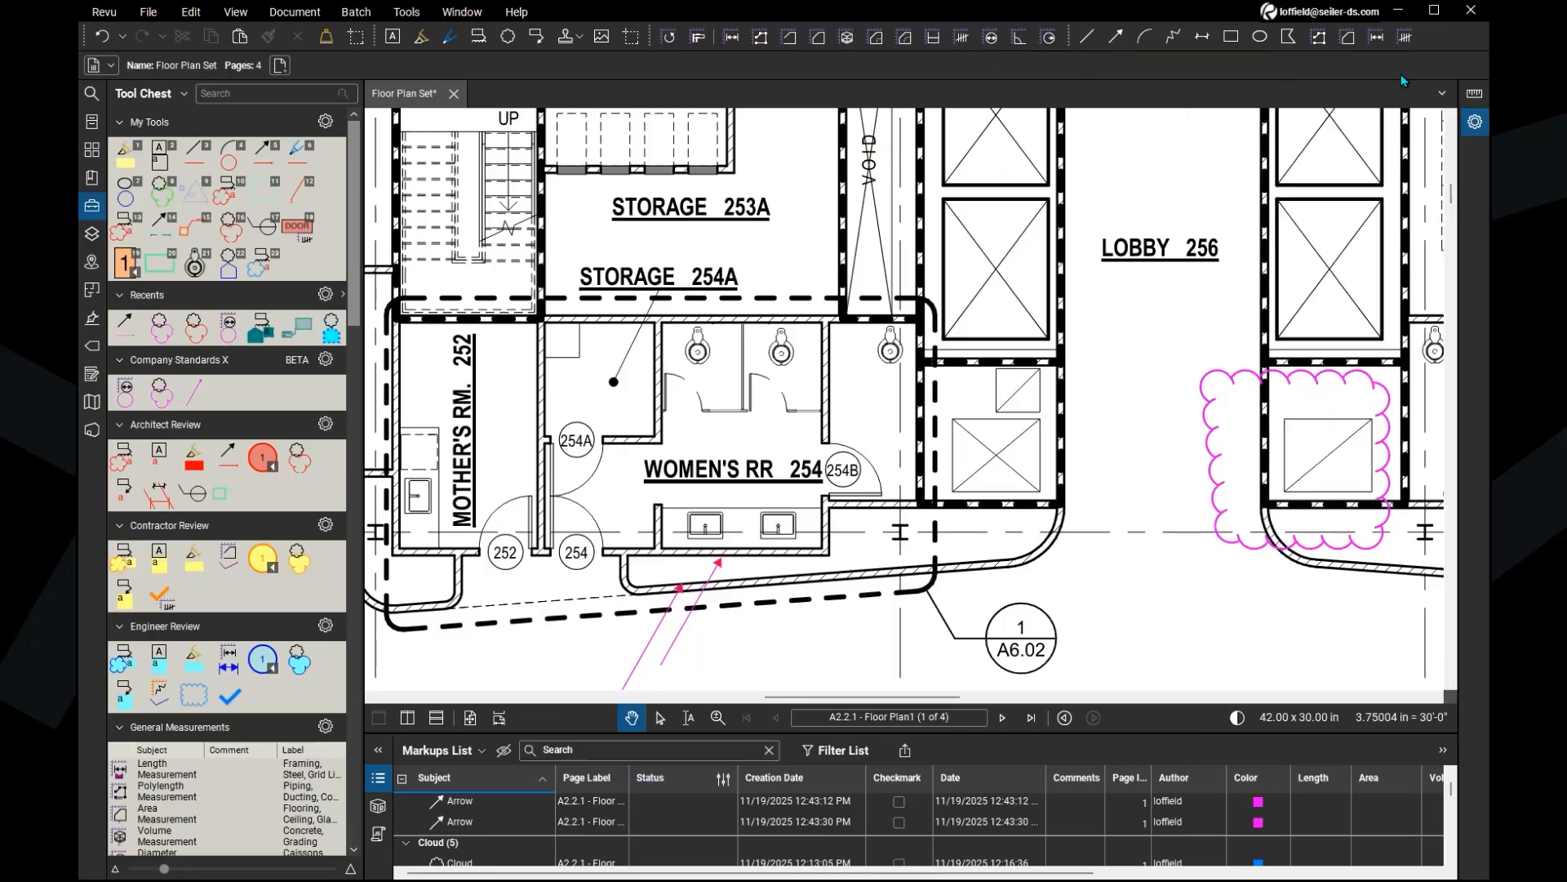
pyautogui.click(1475, 121)
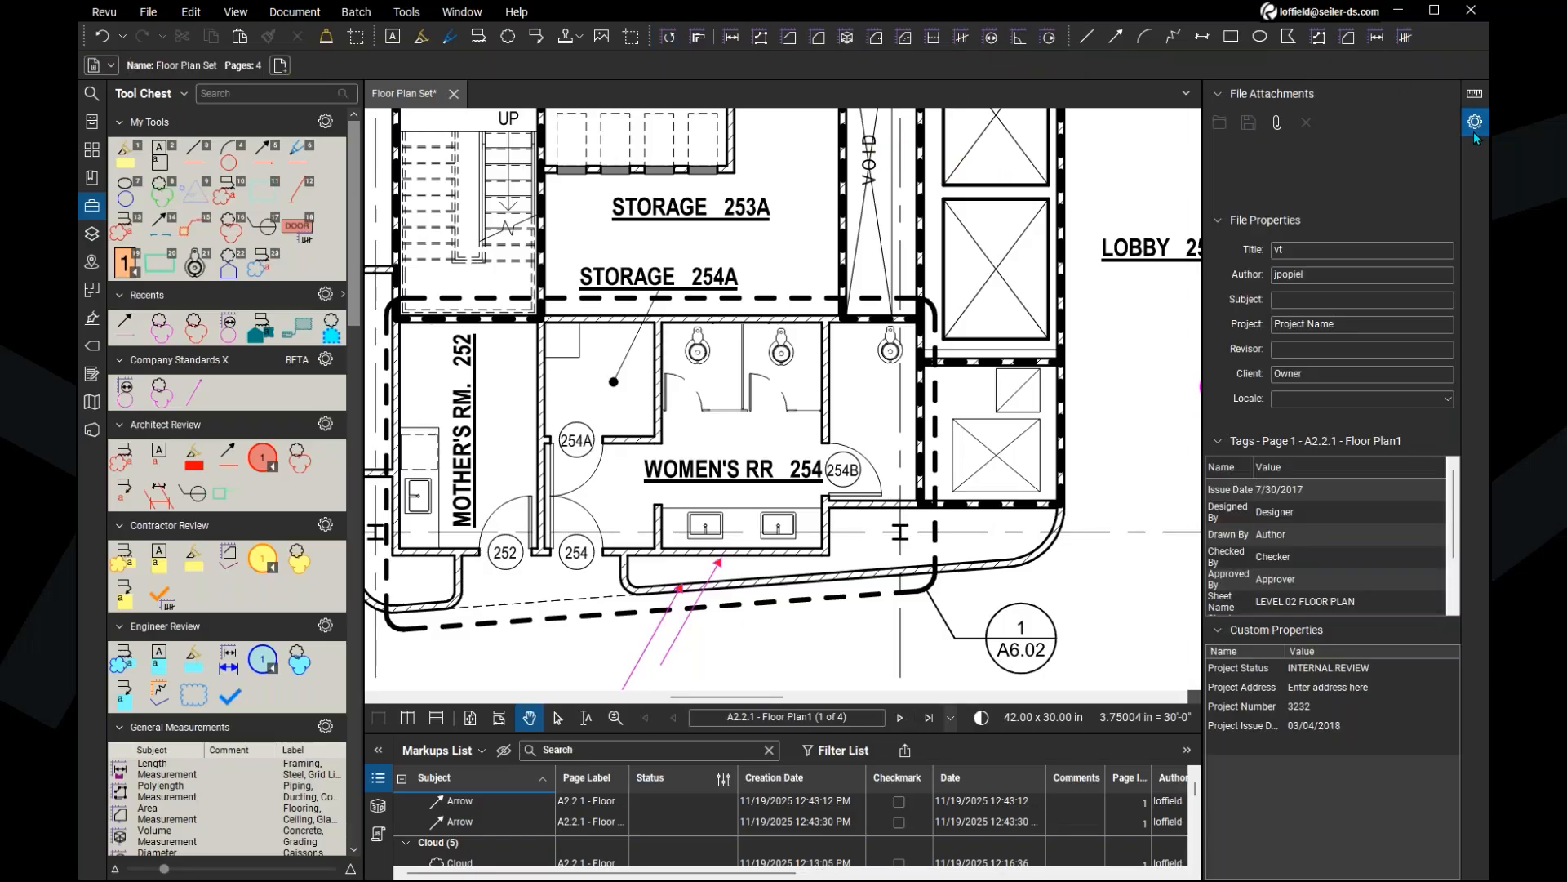
# Step: Start a Count measurement and set its appearance to magenta triangle markers at 50% opacity
pyautogui.click(964, 39)
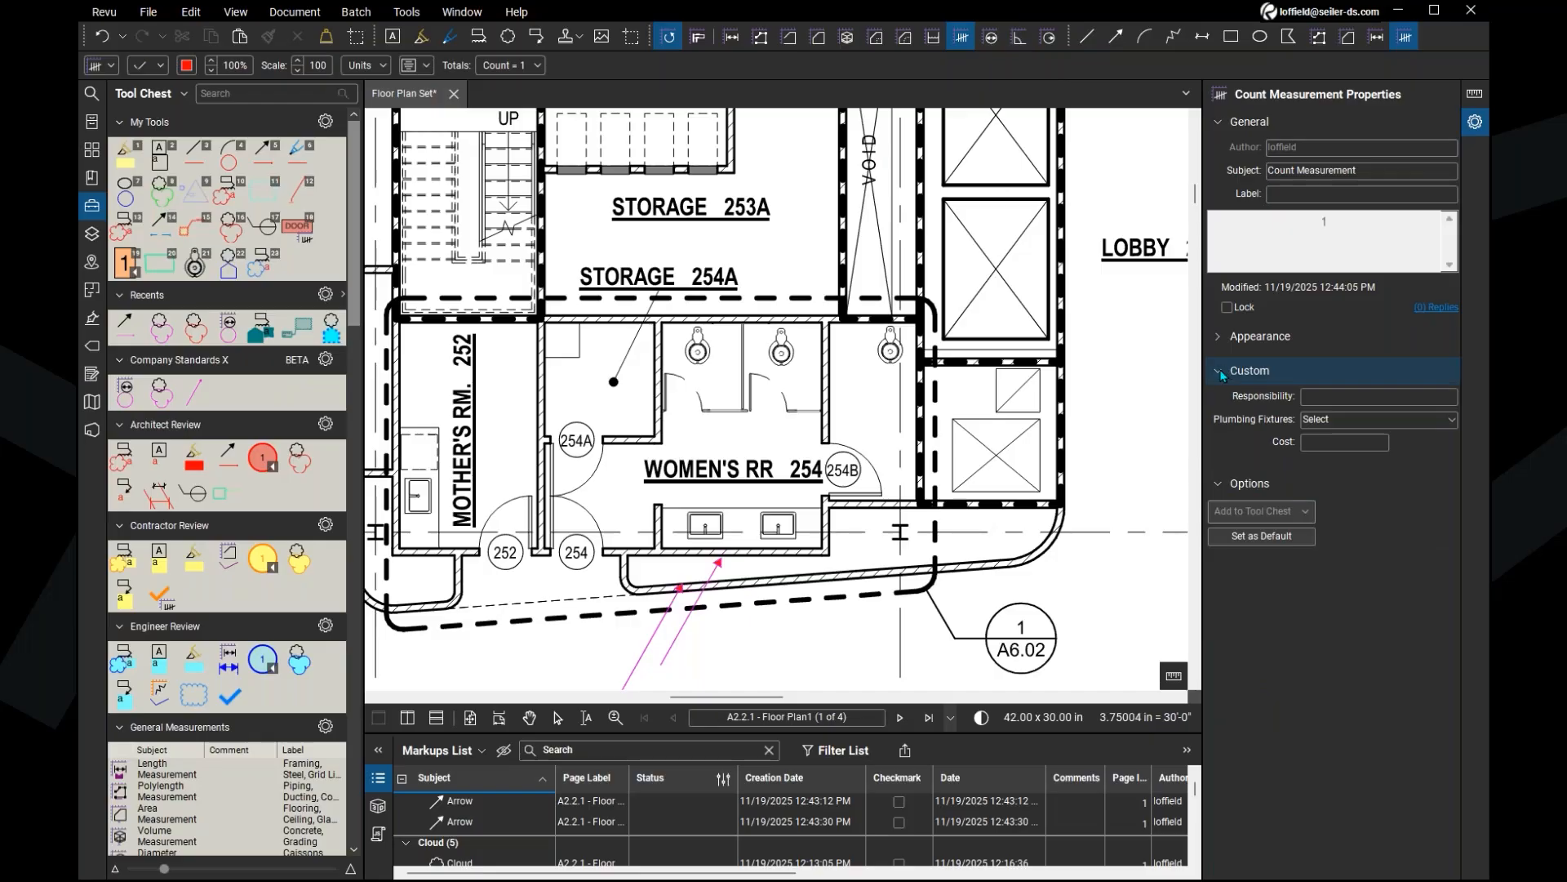
pyautogui.click(1227, 339)
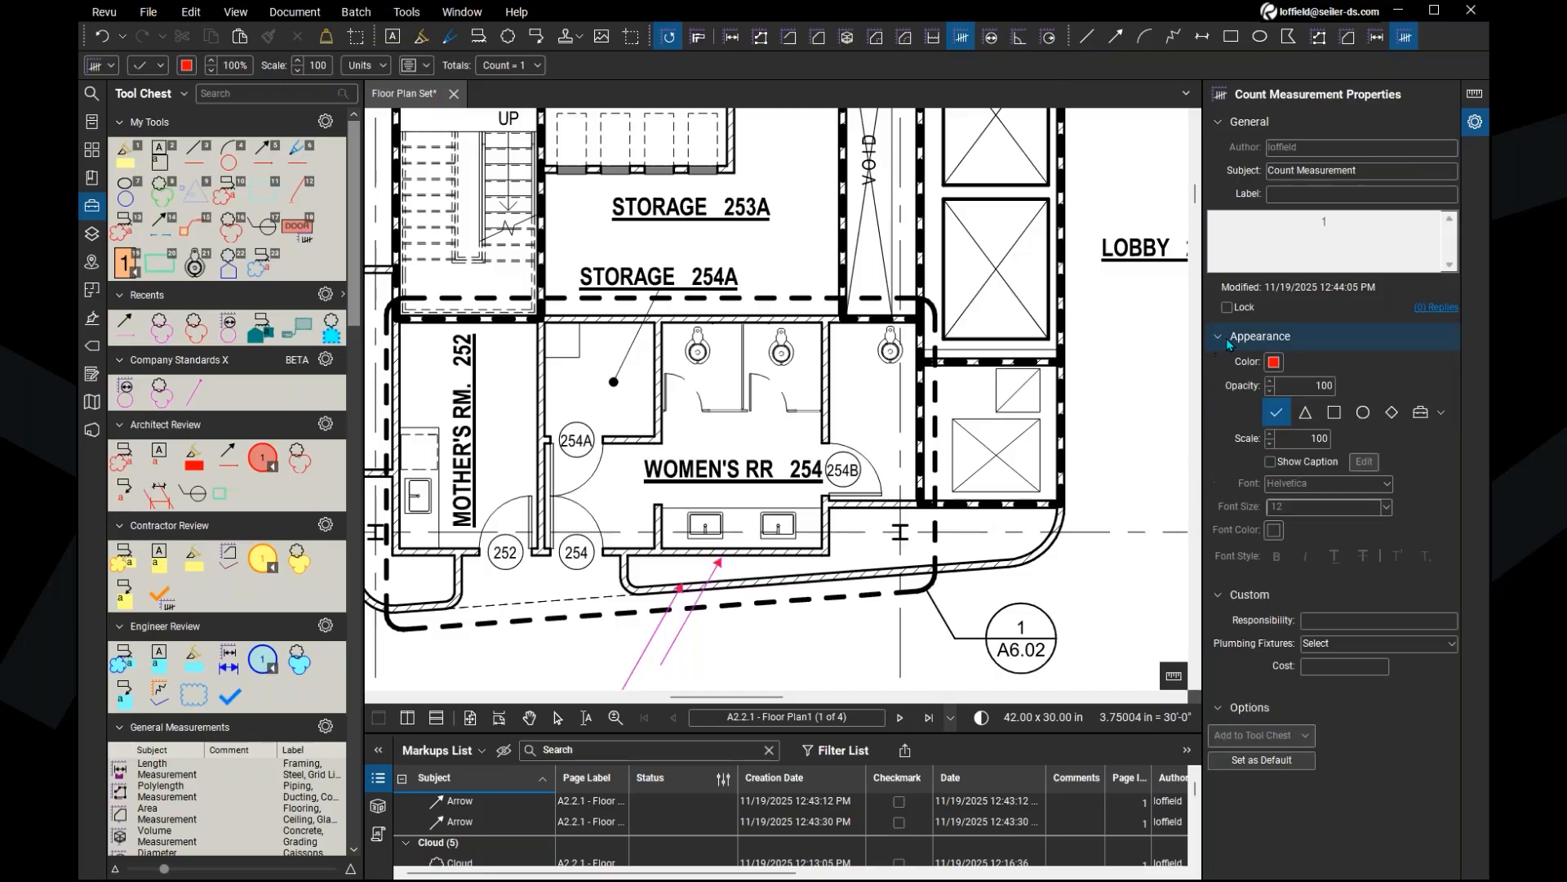
pyautogui.click(1275, 363)
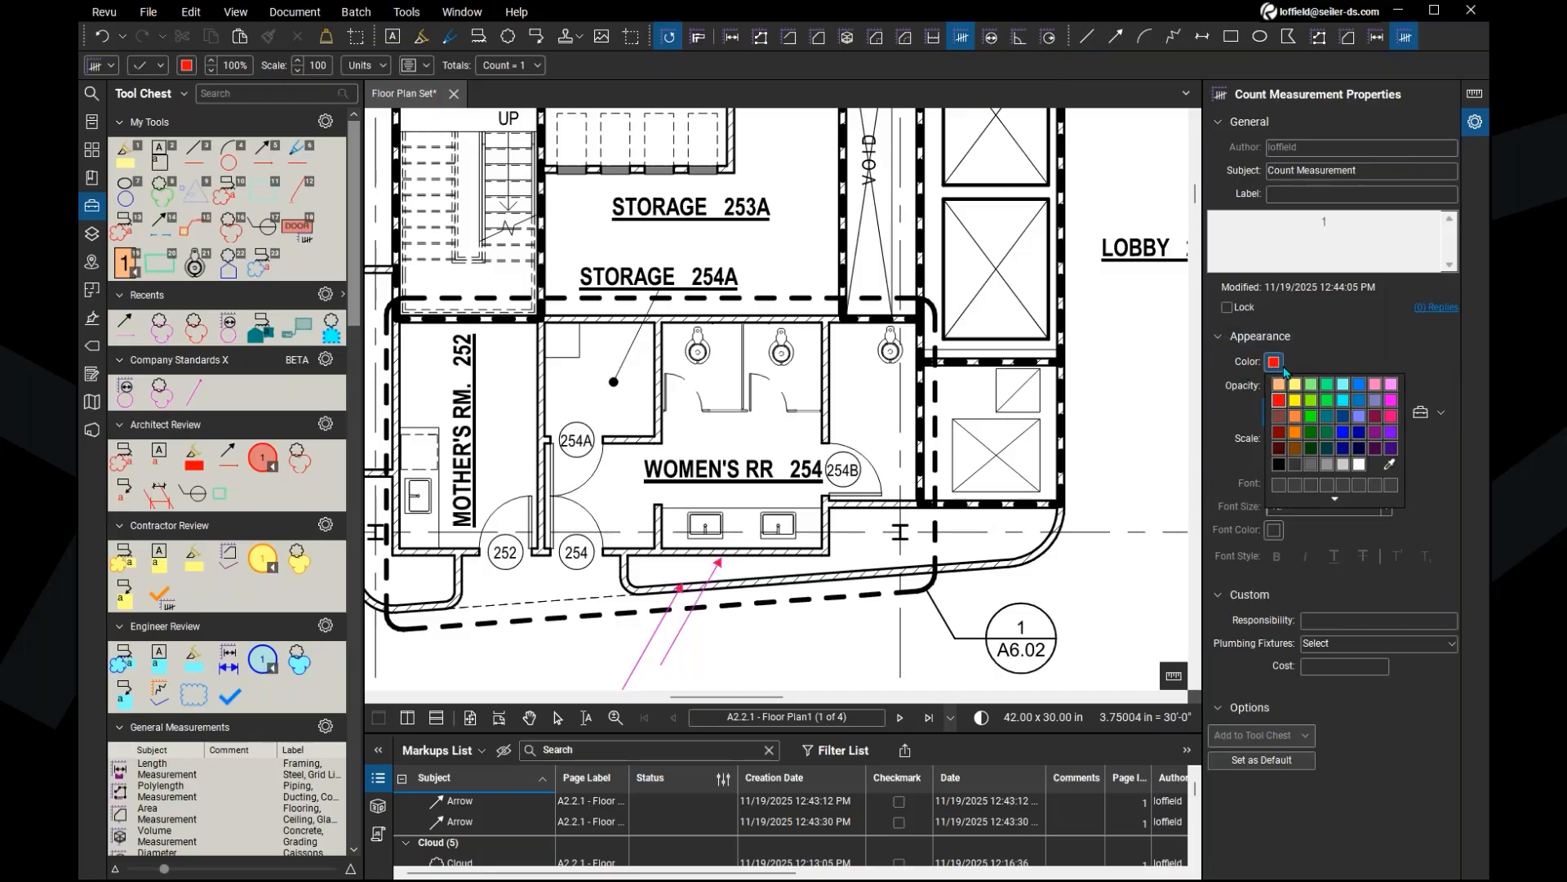
pyautogui.click(1392, 400)
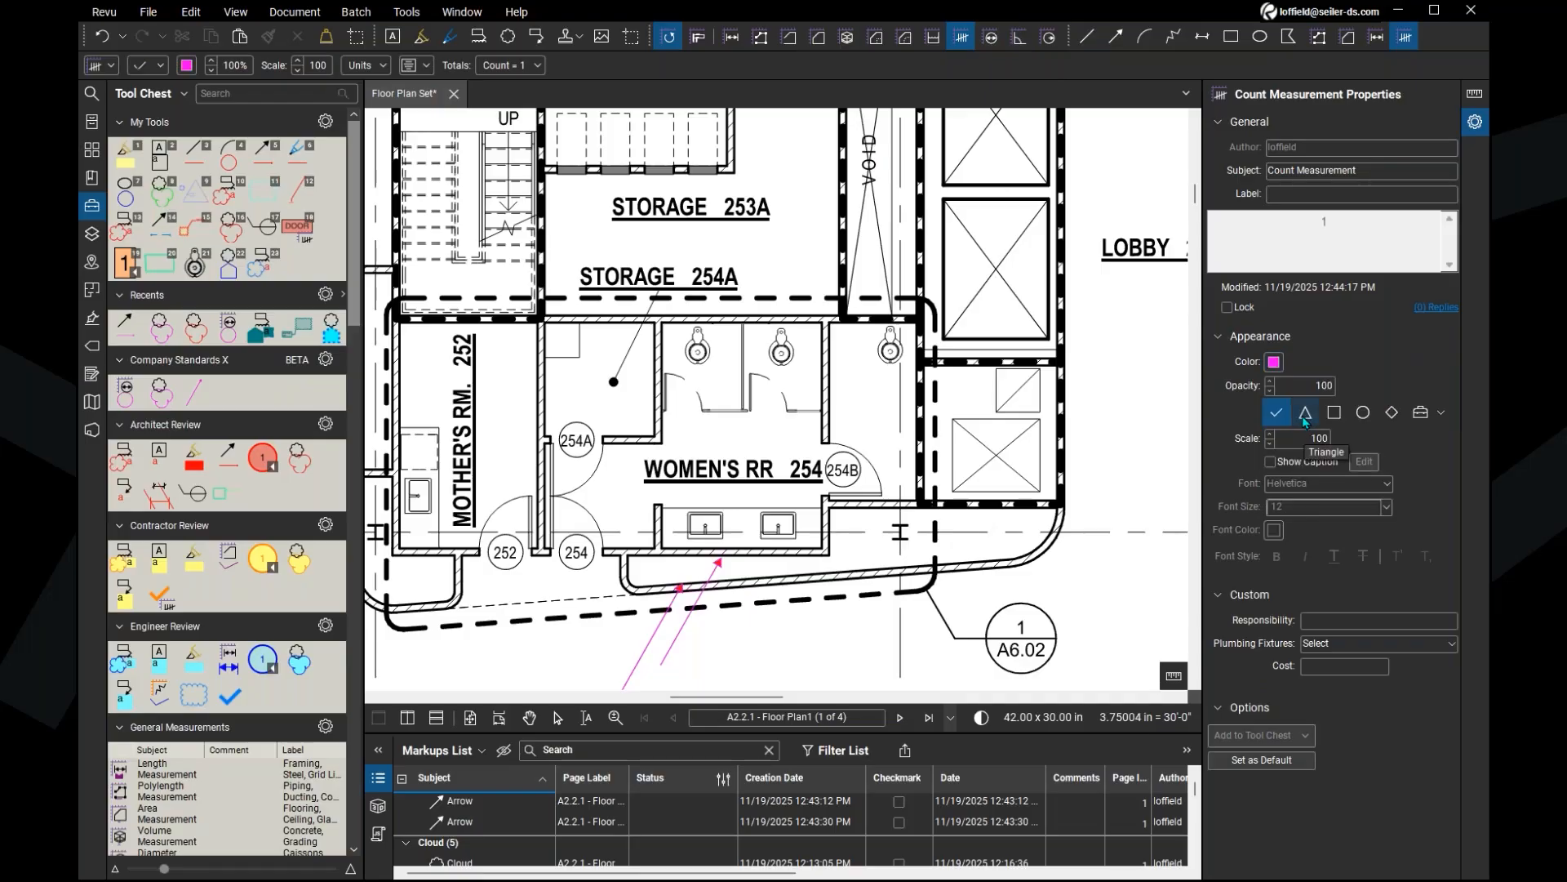
pyautogui.click(1304, 415)
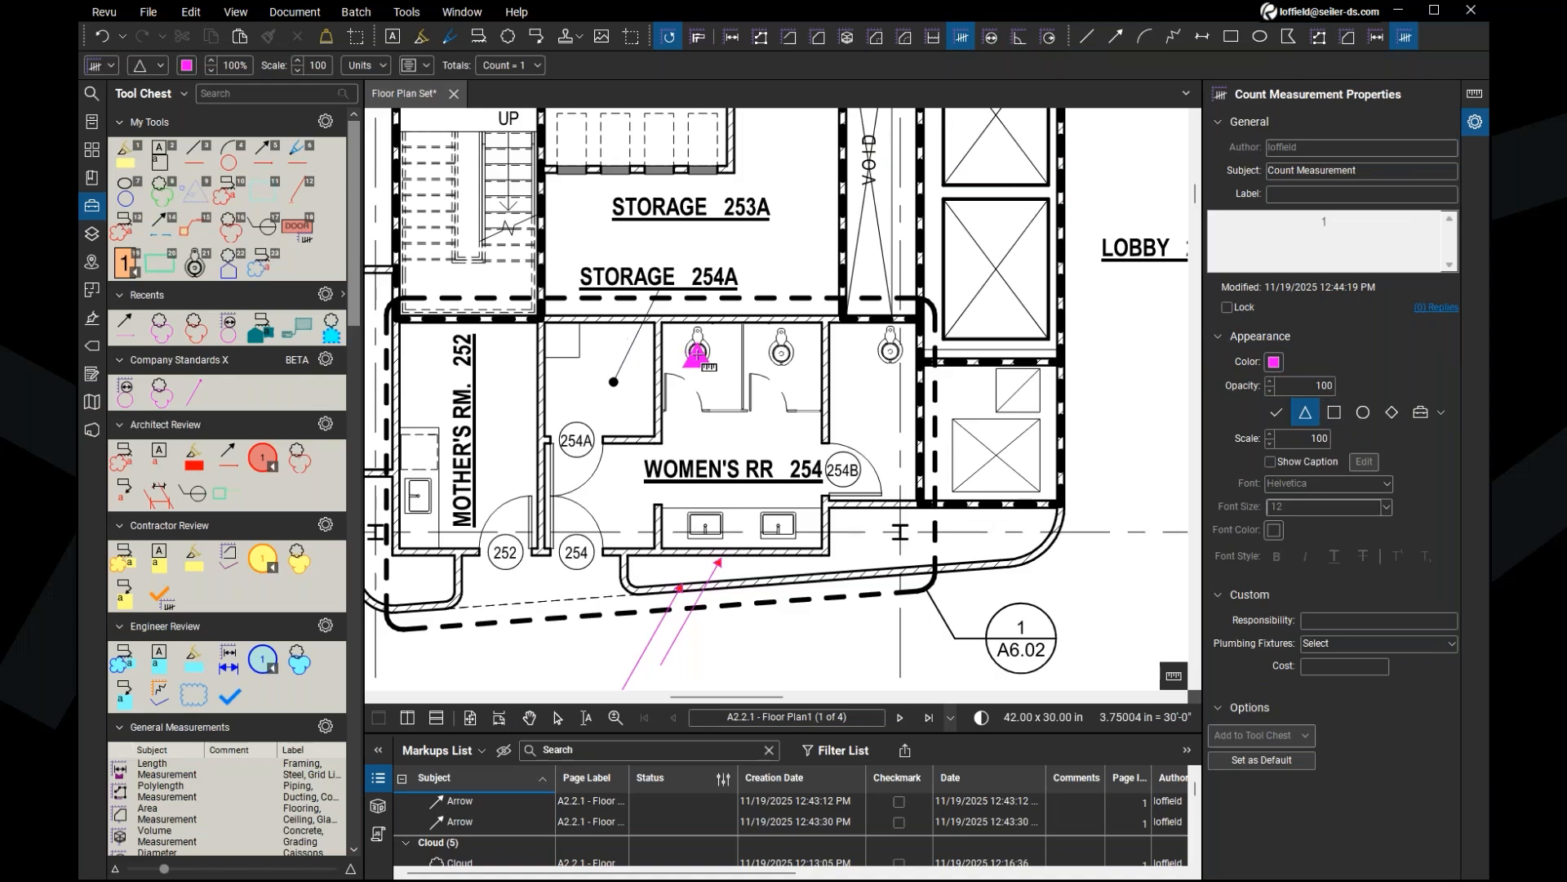
pyautogui.click(224, 65)
# Step: Count the three toilets and two sinks of Women's RR 254 and the sink in Mother's Rm. 252
pyautogui.click(698, 349)
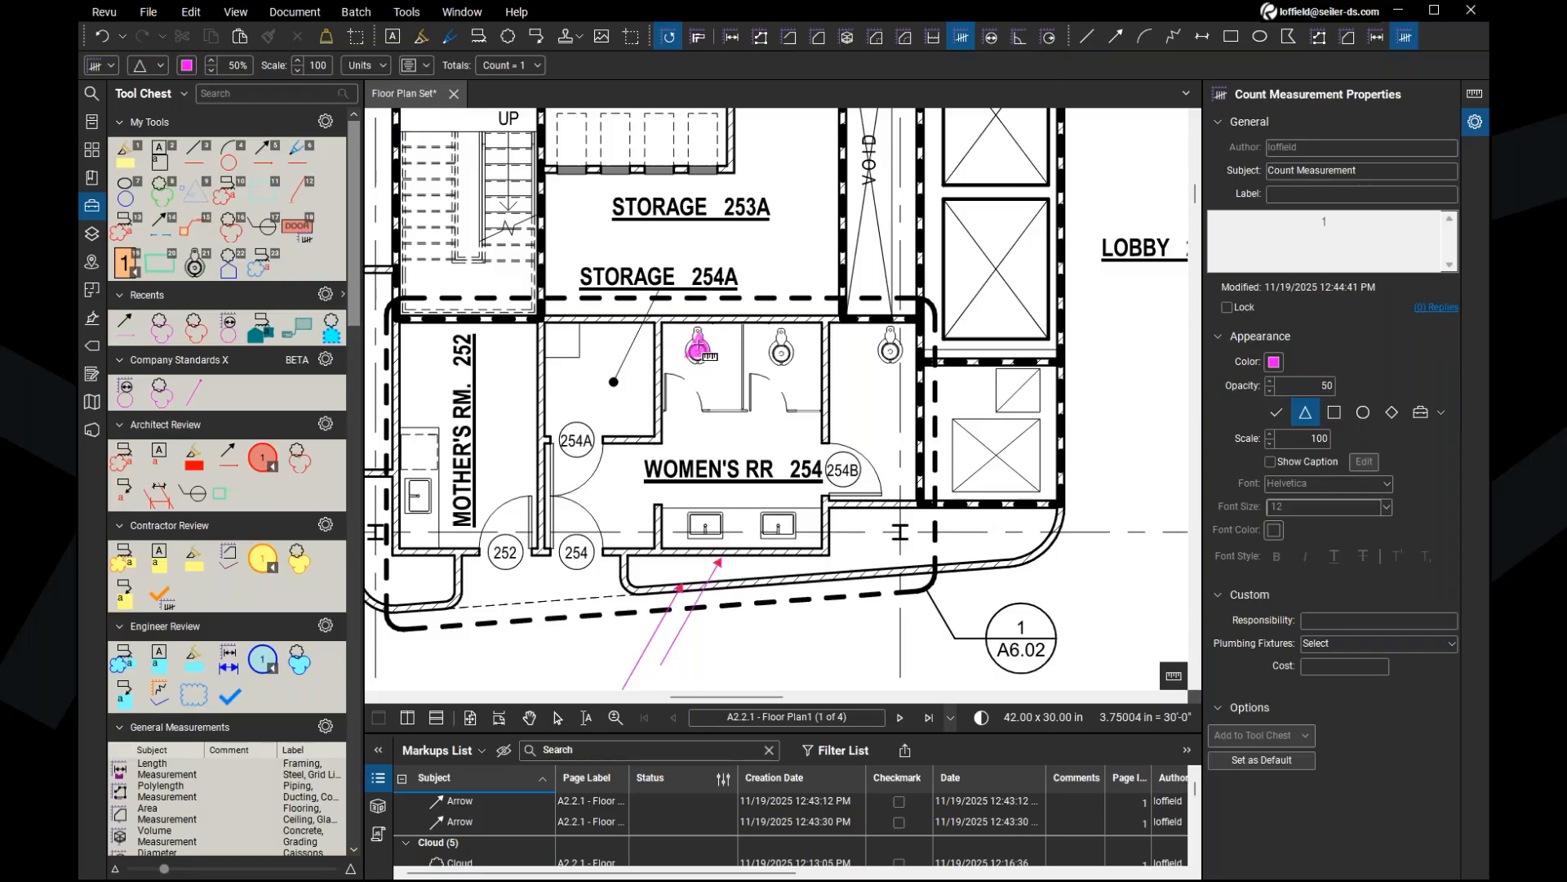
pyautogui.click(781, 351)
pyautogui.click(889, 349)
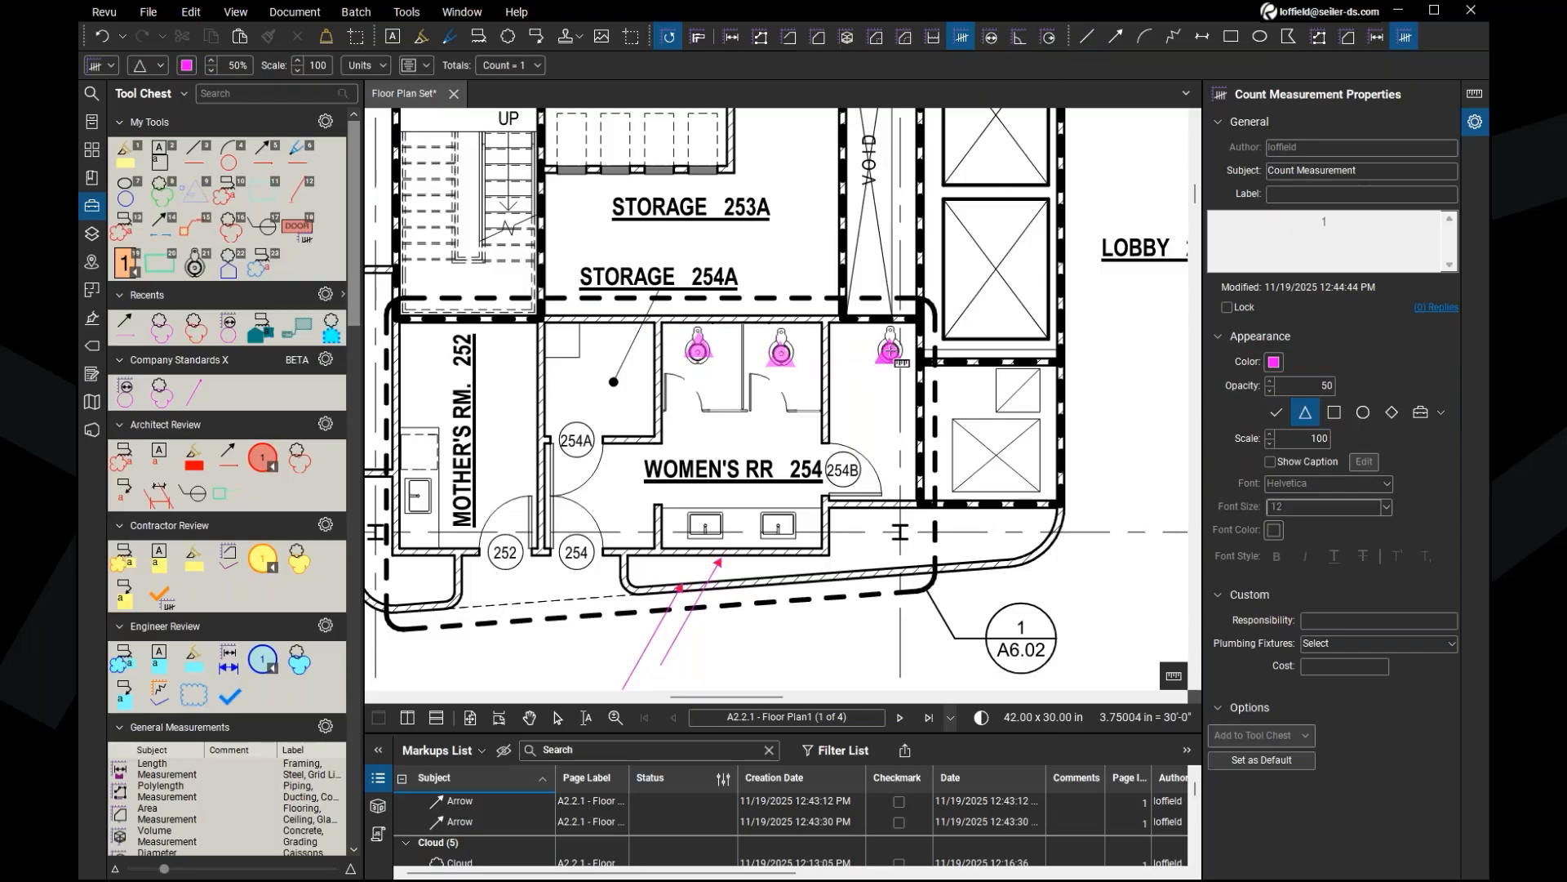
pyautogui.click(700, 518)
pyautogui.click(778, 521)
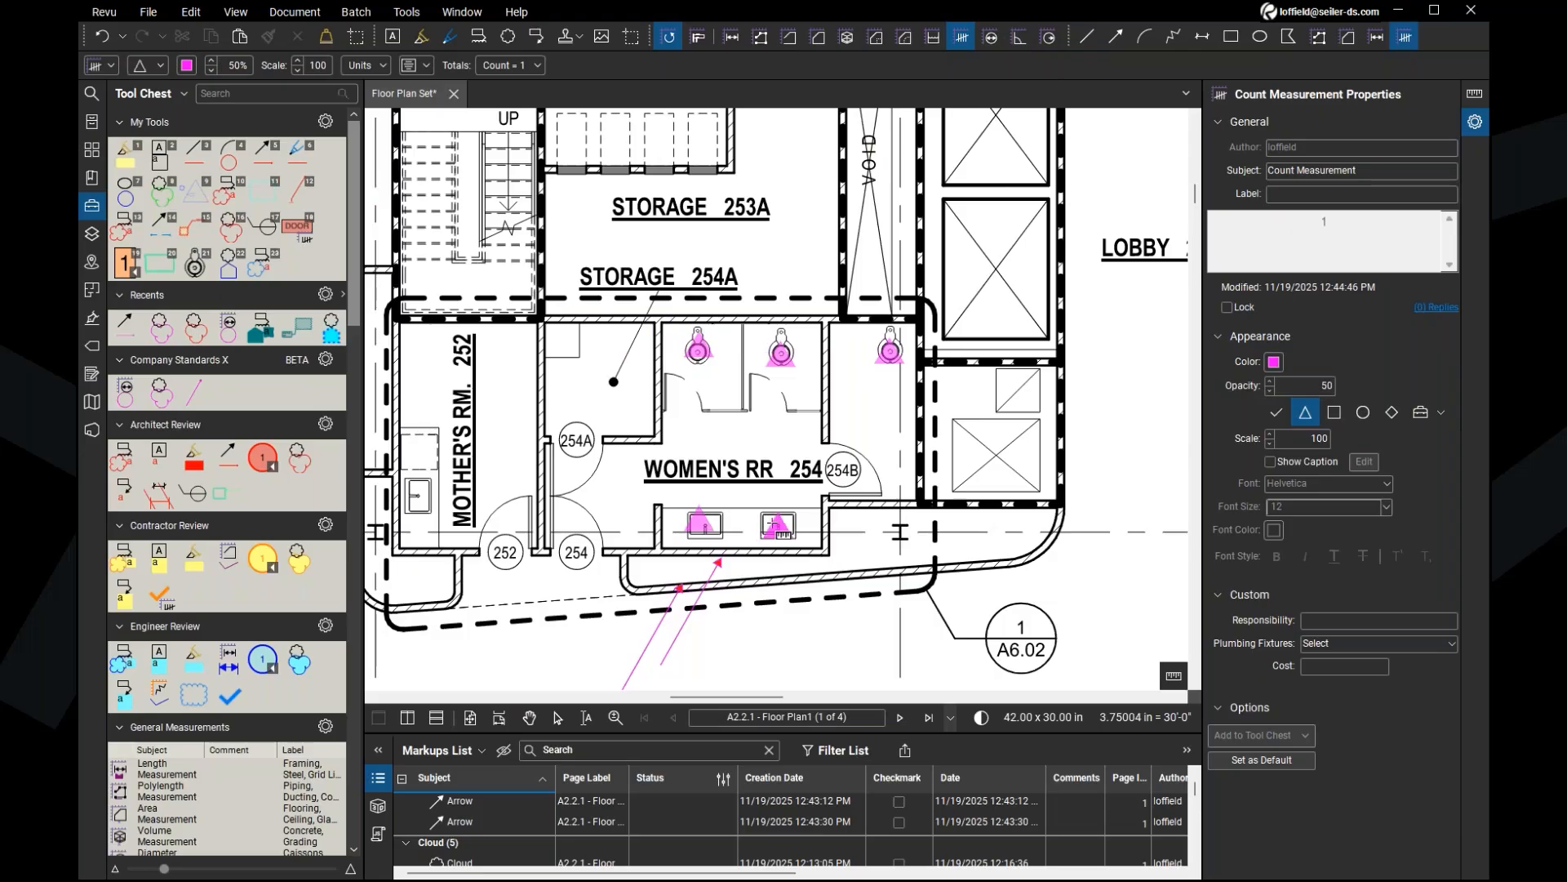
pyautogui.click(422, 495)
pyautogui.press('Escape')
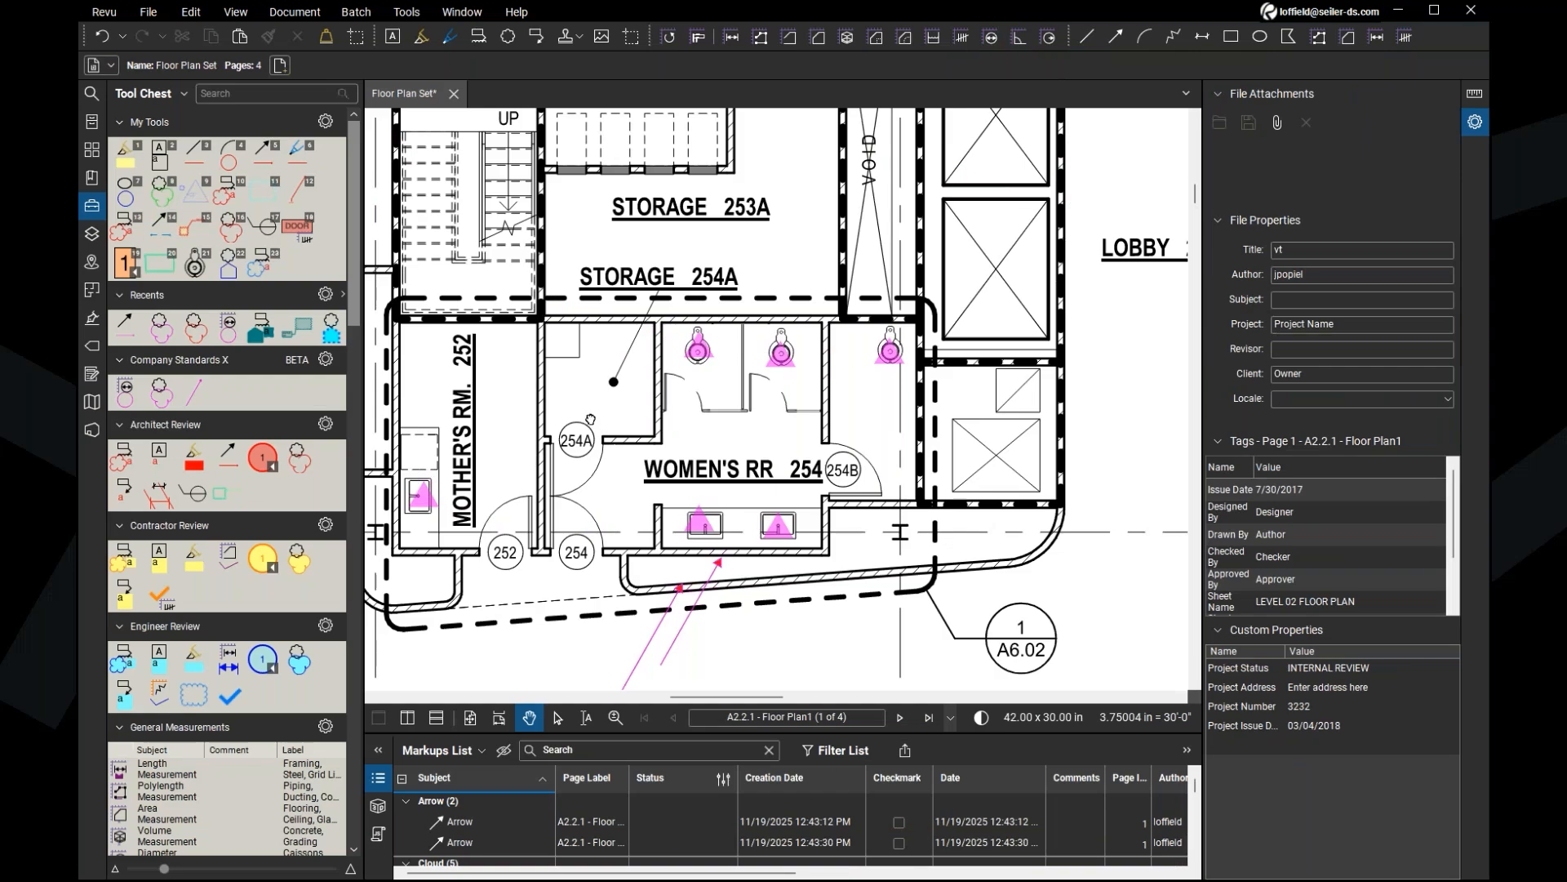
# Step: Resume the existing count and add the two toilets in the rooms beside door 258B near Men's RR 258
pyautogui.moveTo(599, 424); pyautogui.dragTo(571, 452)
pyautogui.moveTo(832, 381); pyautogui.dragTo(467, 329)
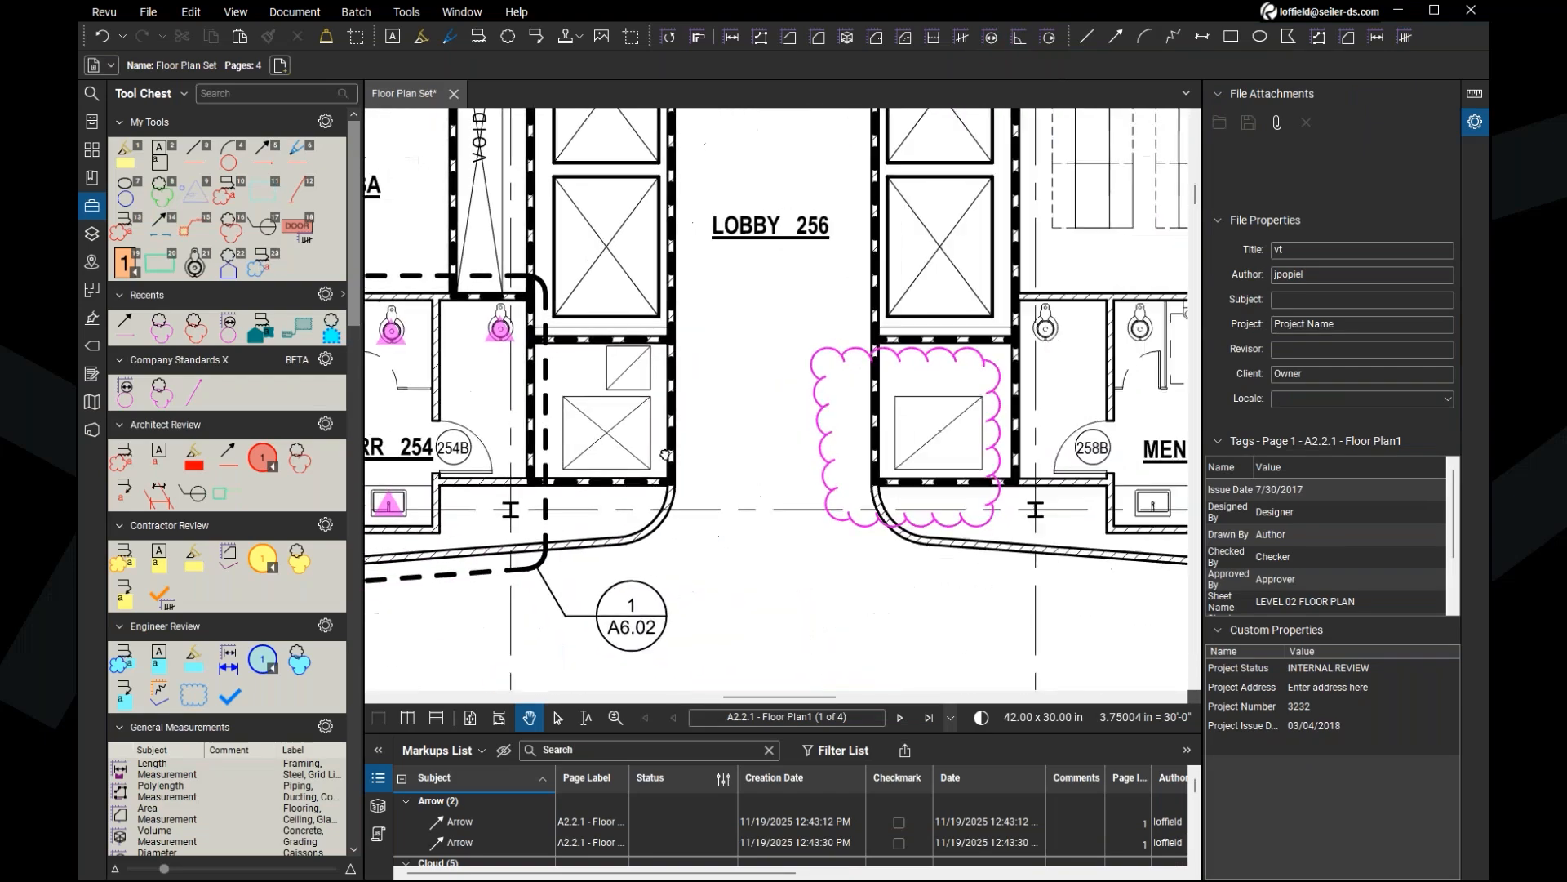
pyautogui.click(511, 348)
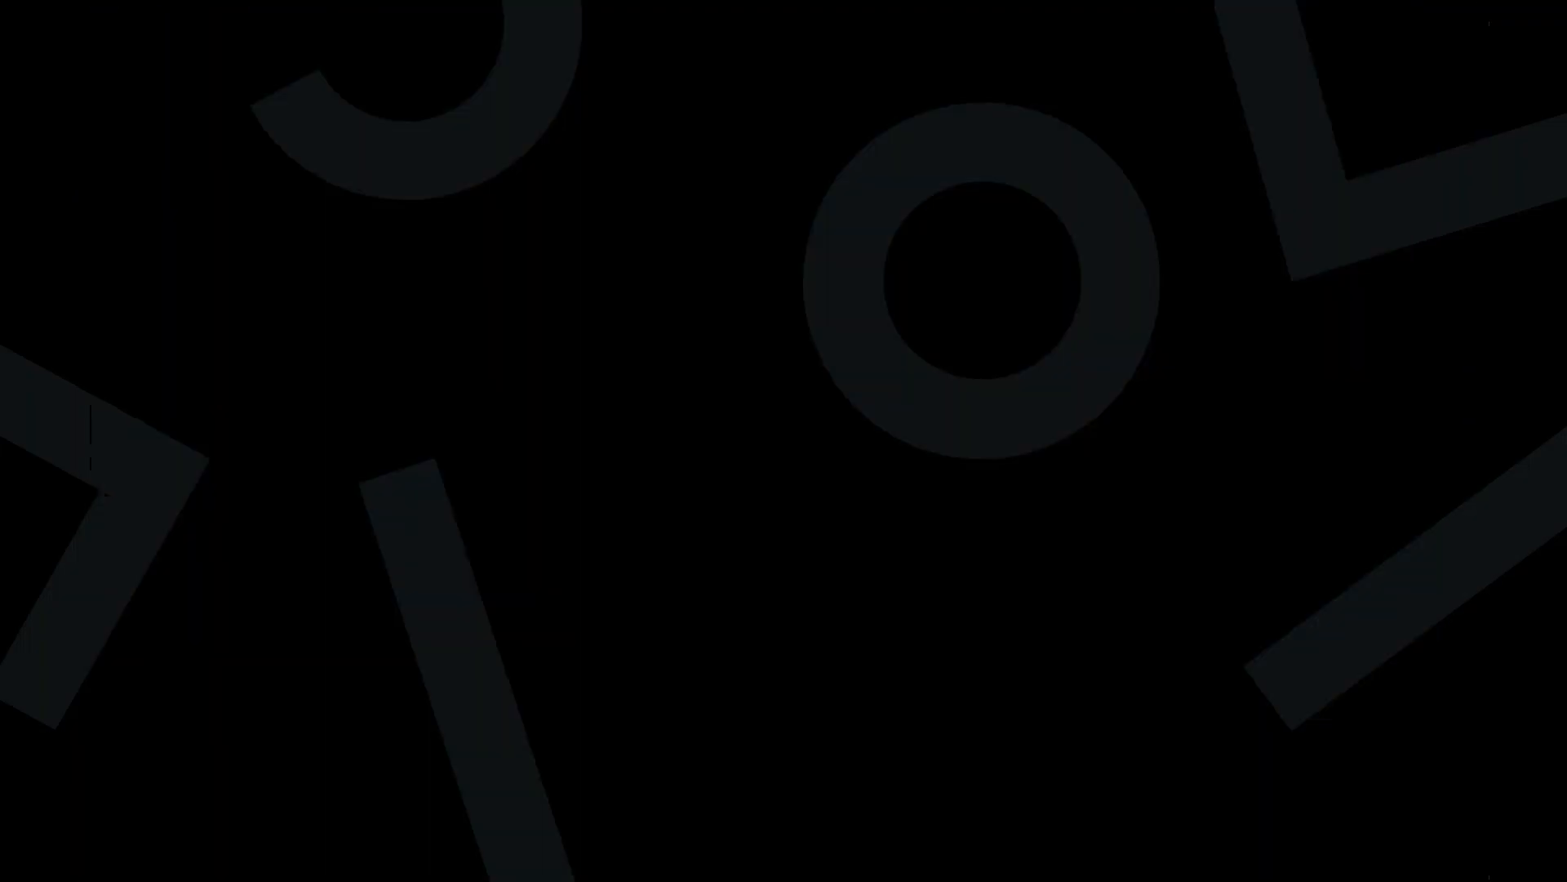
pyautogui.rightClick(505, 340)
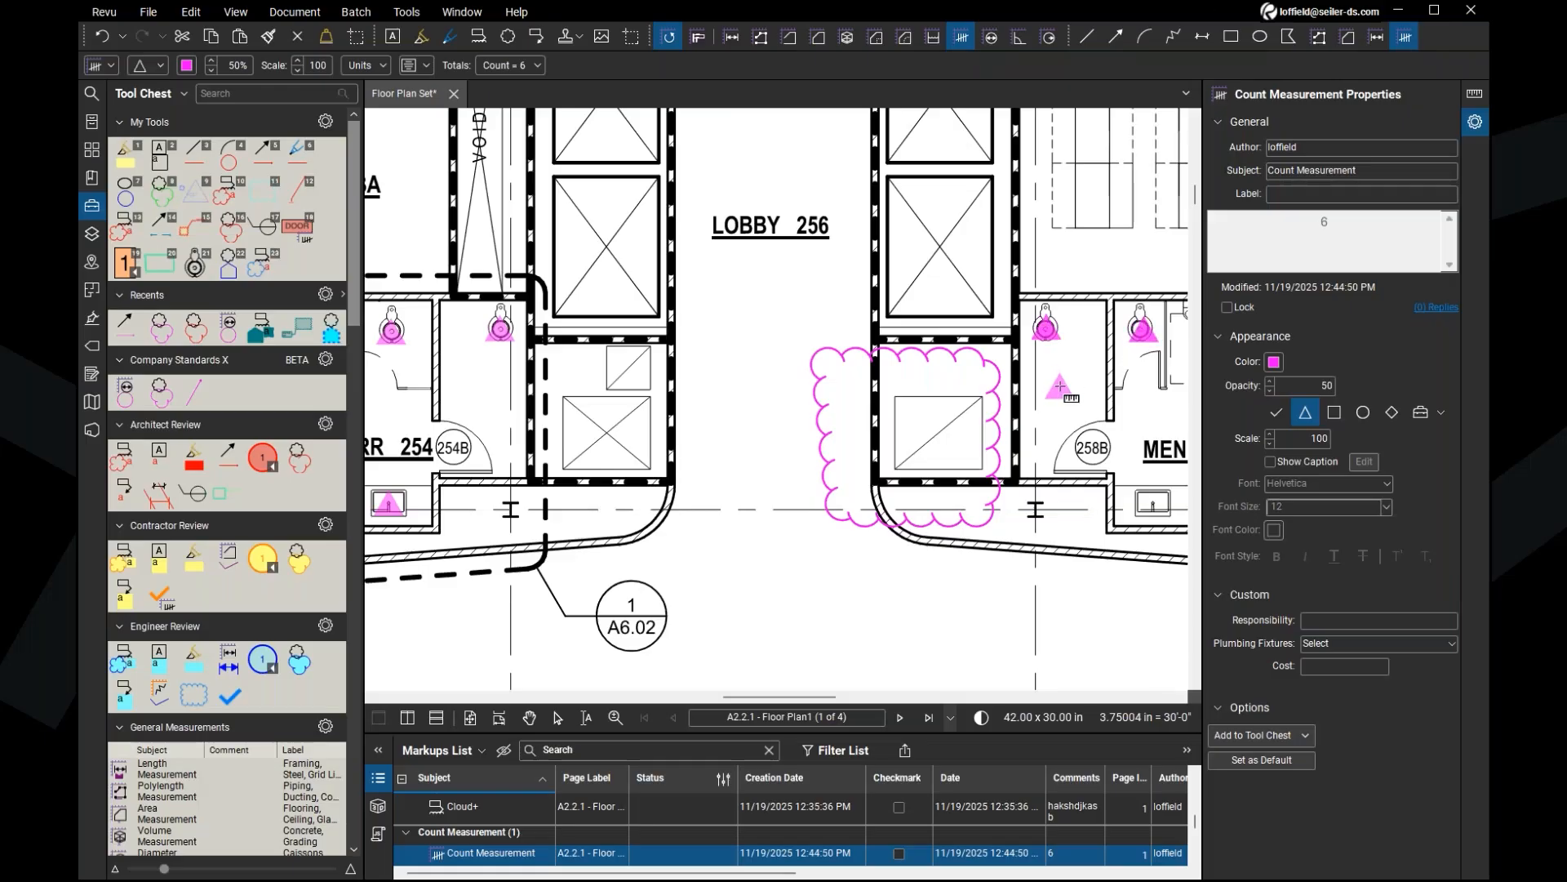
pyautogui.press('Escape')
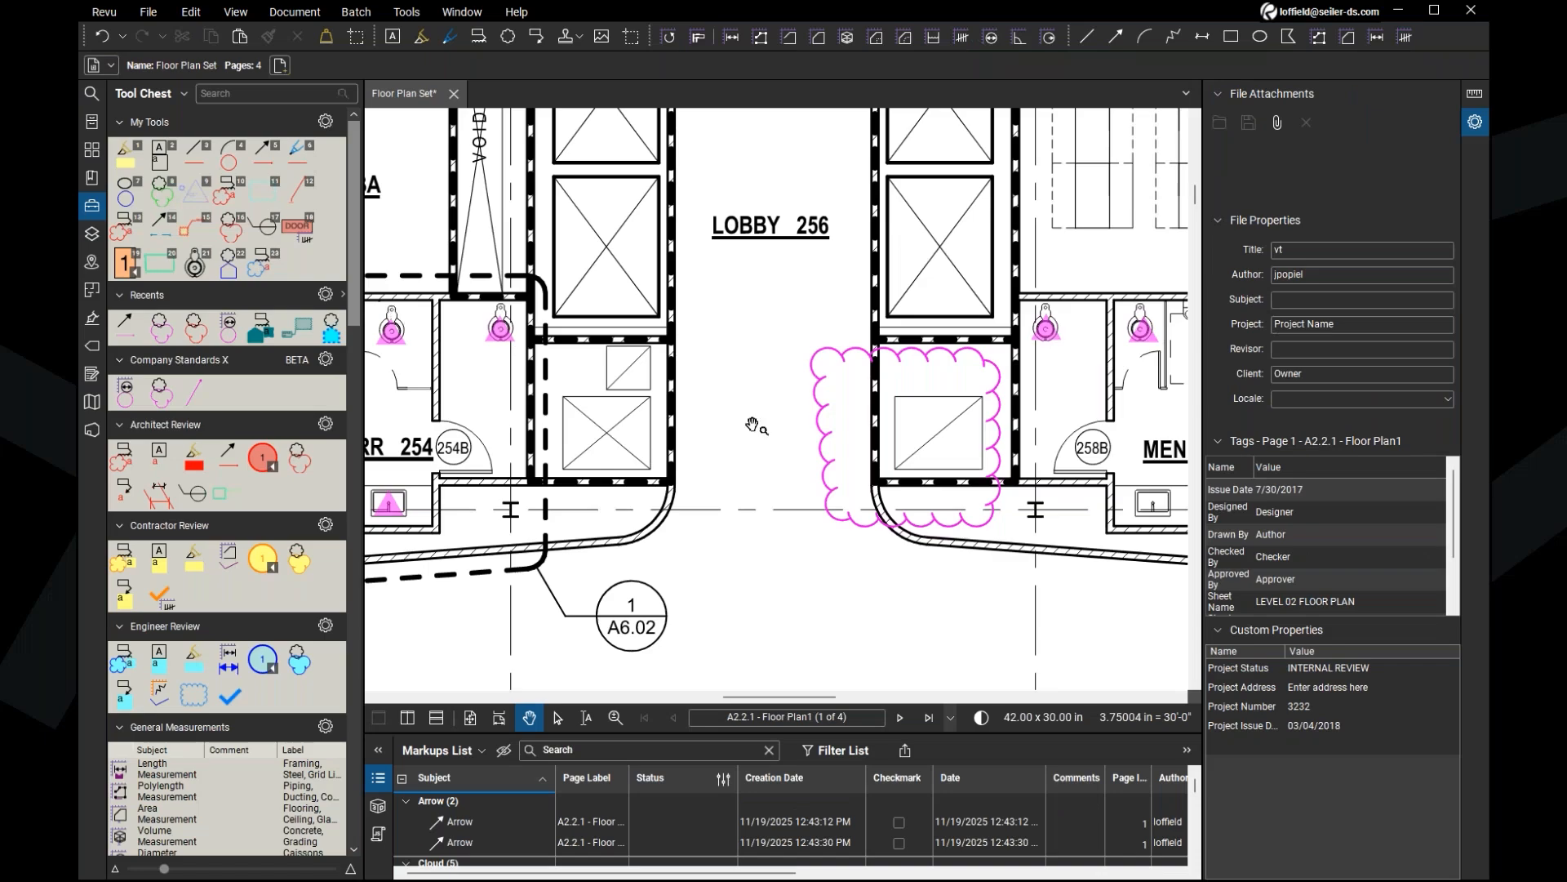
# Step: Enlarge the Markups List temporarily and select the Count Measurement entry to check its total
pyautogui.moveTo(706, 507); pyautogui.dragTo(716, 507)
pyautogui.moveTo(765, 489); pyautogui.dragTo(832, 503)
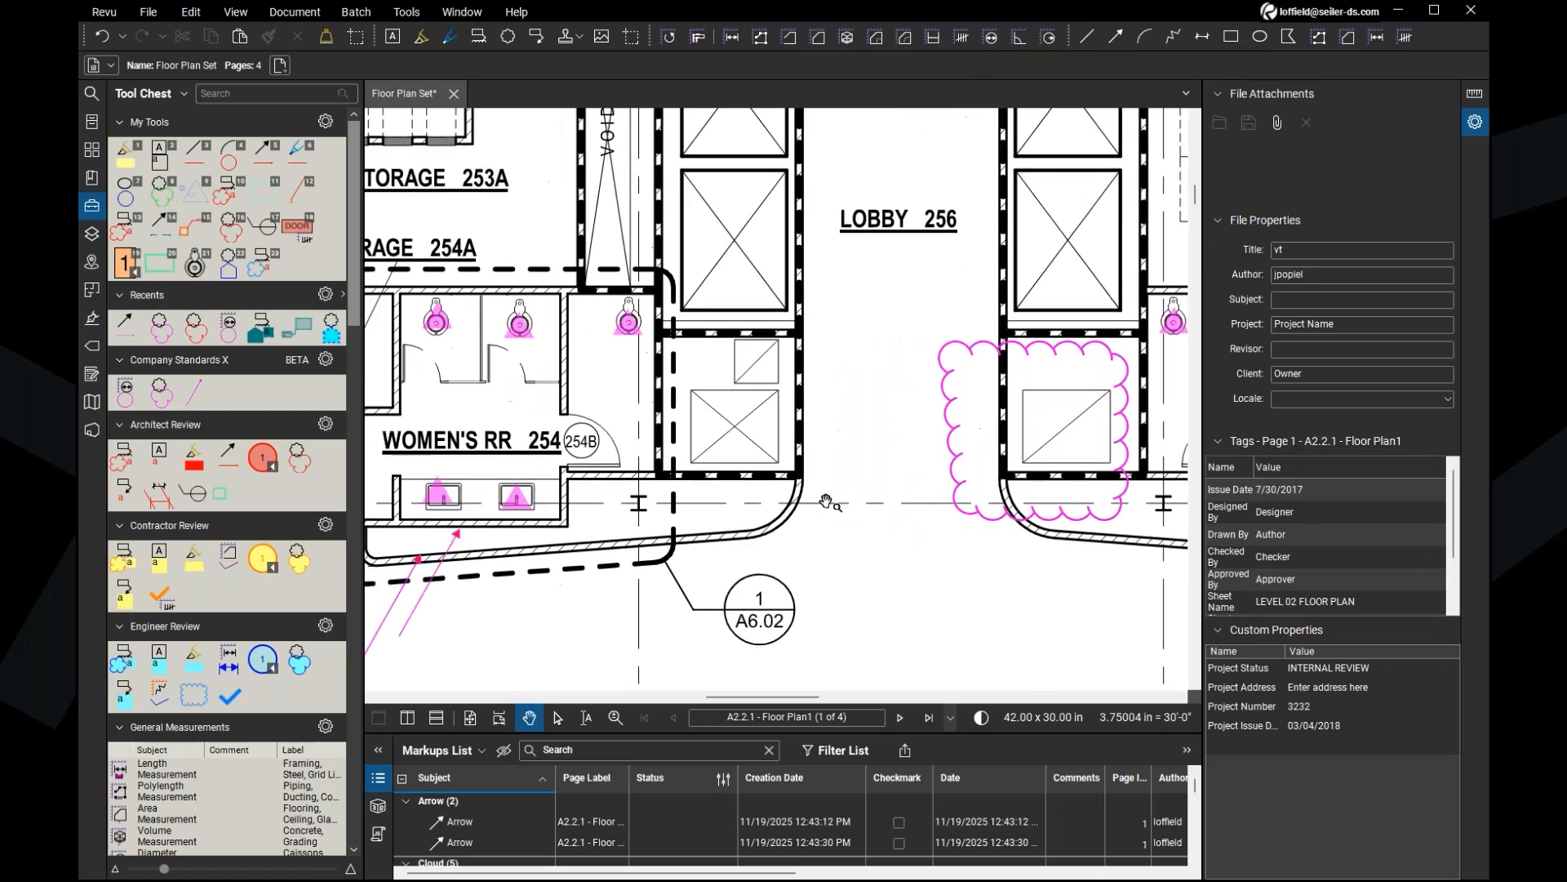
pyautogui.moveTo(602, 408); pyautogui.dragTo(645, 430)
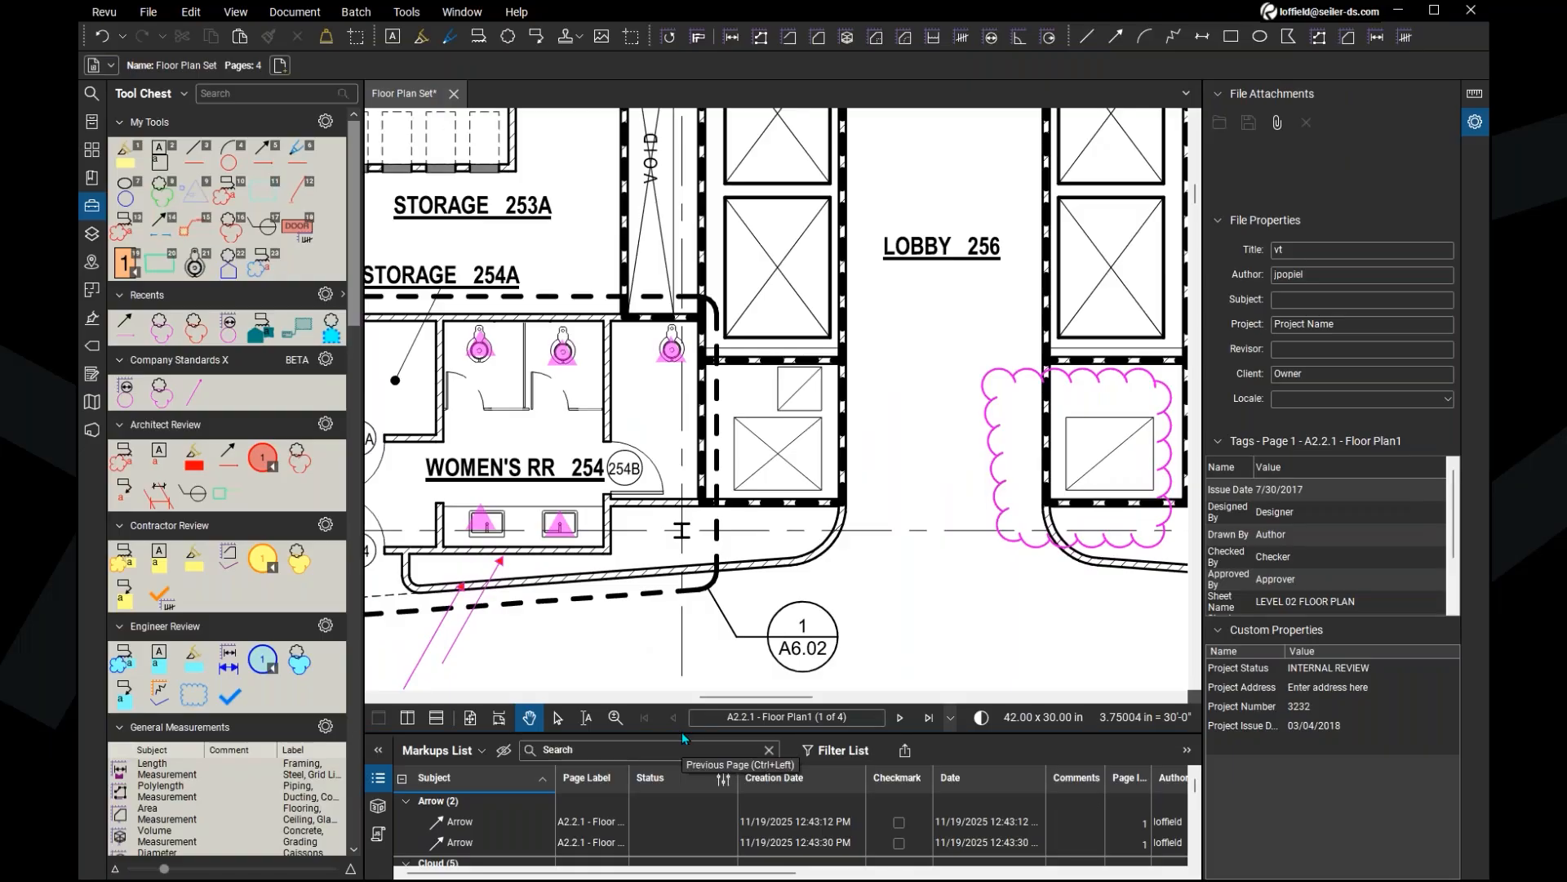
pyautogui.moveTo(690, 738); pyautogui.dragTo(664, 454)
pyautogui.scroll(-3, 503, 779)
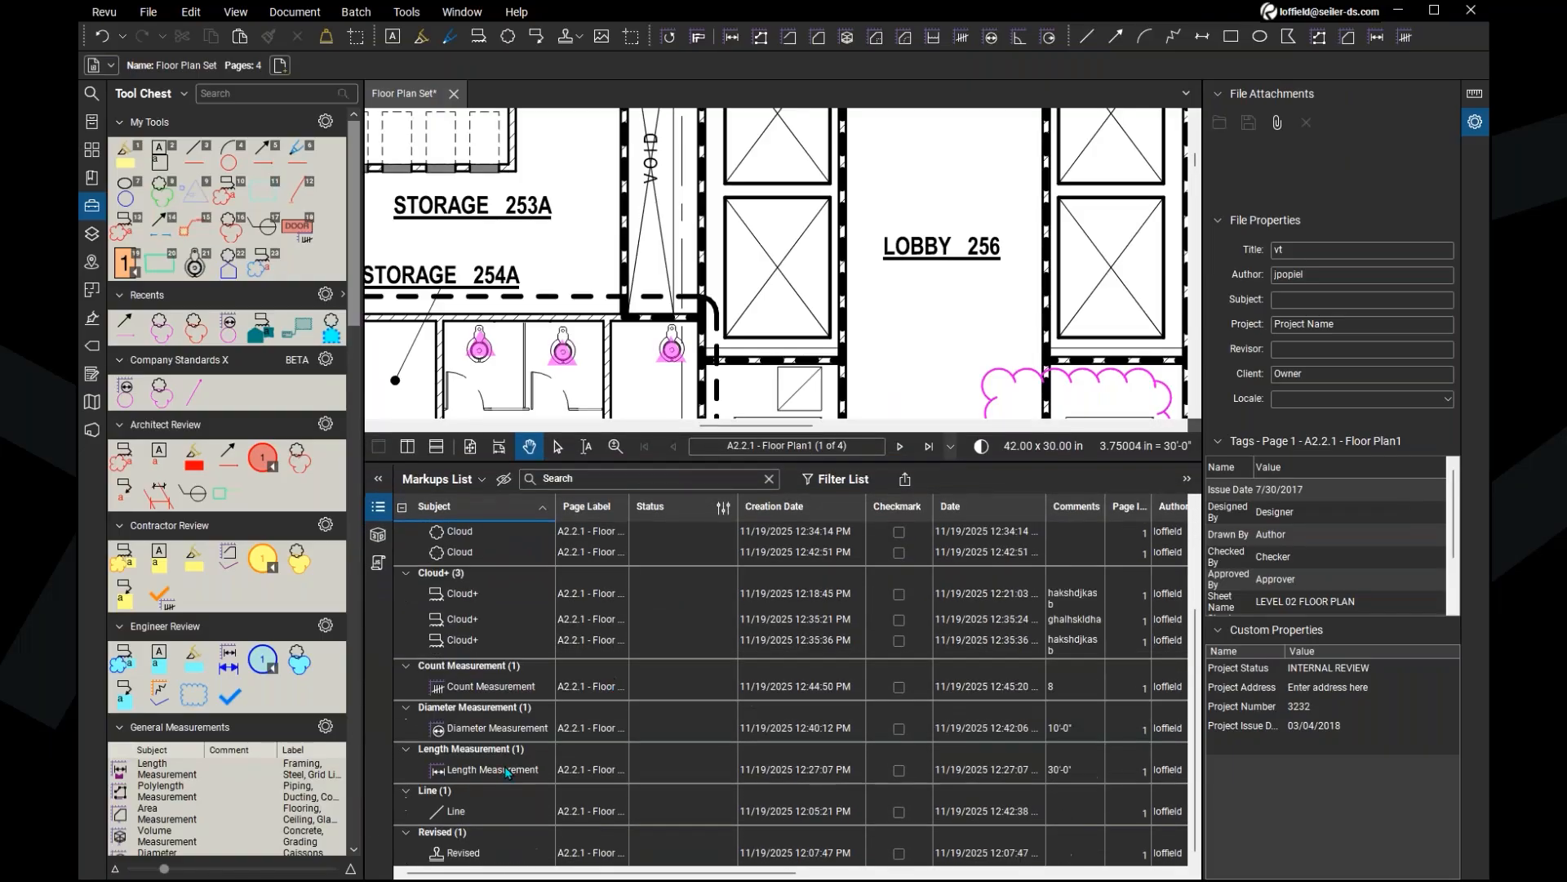
pyautogui.click(513, 688)
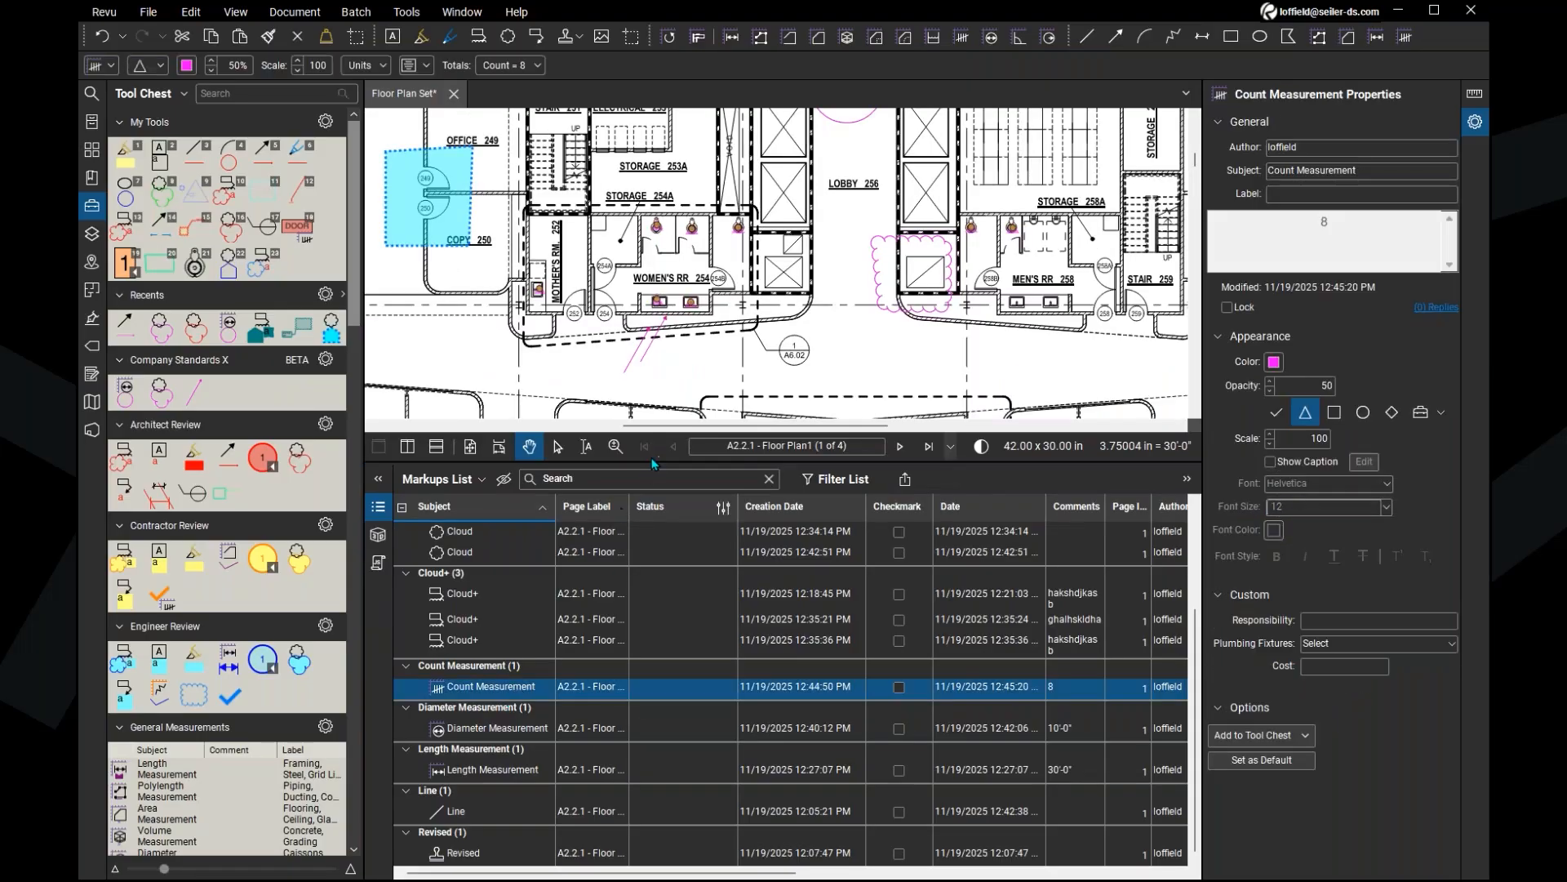
pyautogui.click(1057, 698)
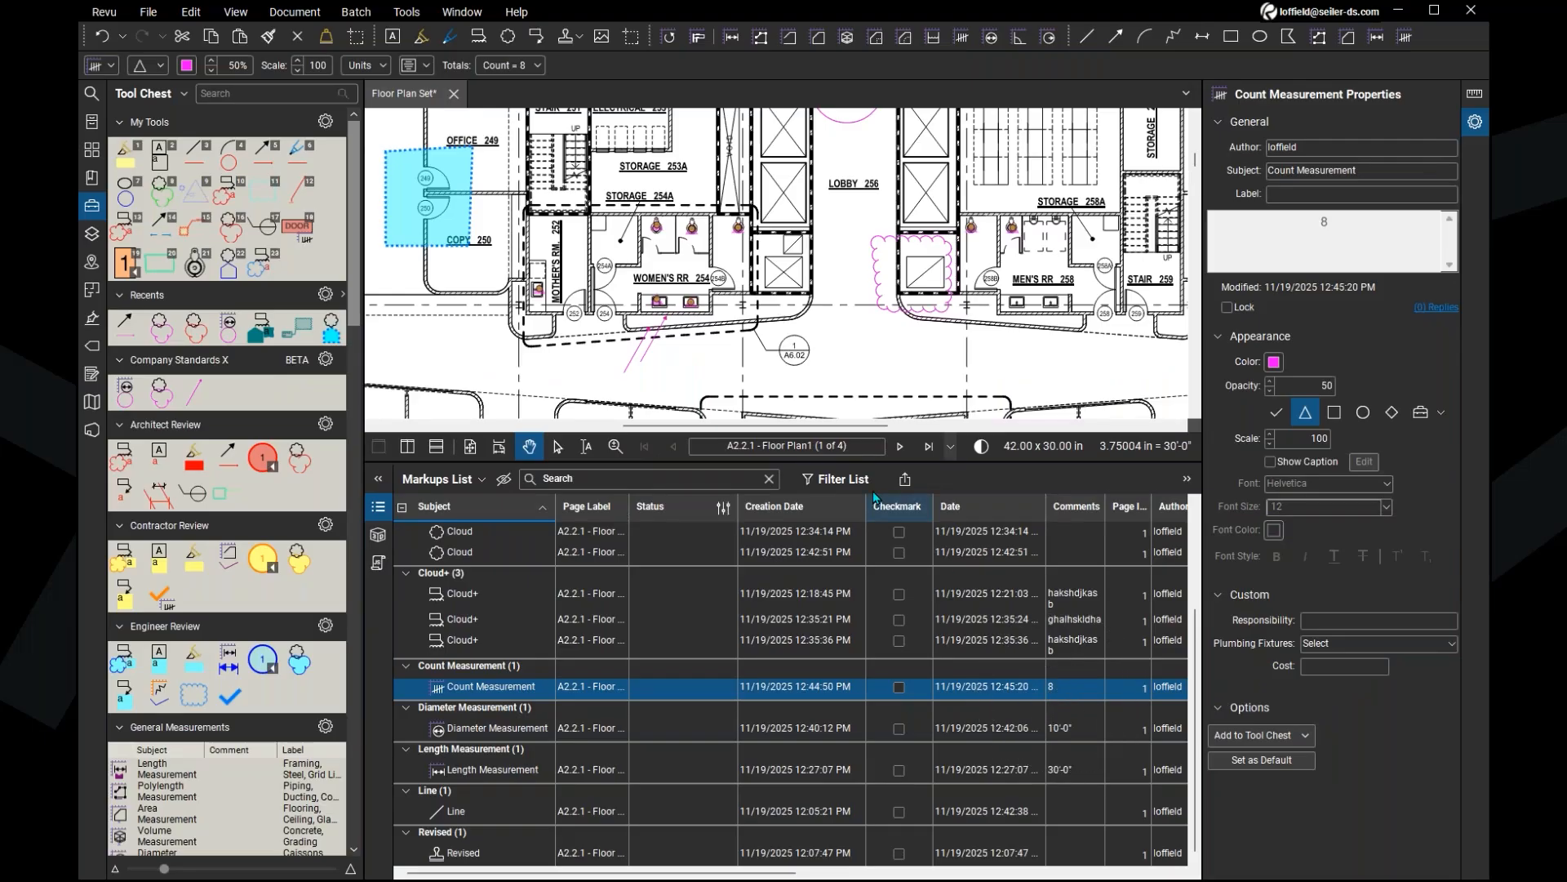
pyautogui.moveTo(919, 463); pyautogui.dragTo(913, 734)
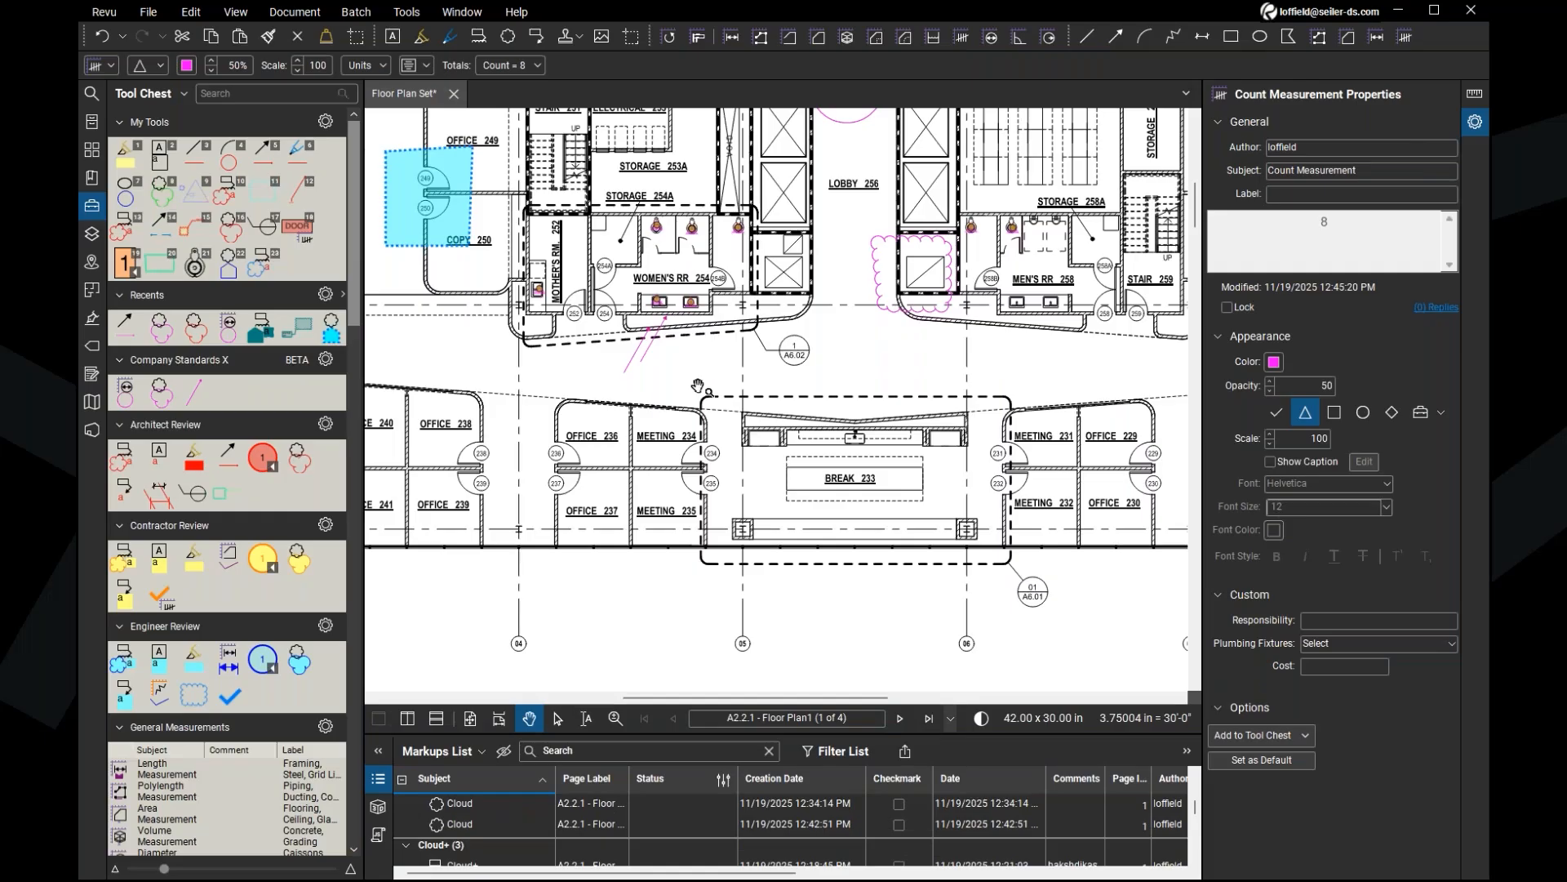
# Step: Open the export of the Company Standards X tool set as a Bluebeam Tool Set (.btx) file and cancel it
pyautogui.moveTo(702, 390); pyautogui.dragTo(742, 545)
pyautogui.scroll(5, 610, 515)
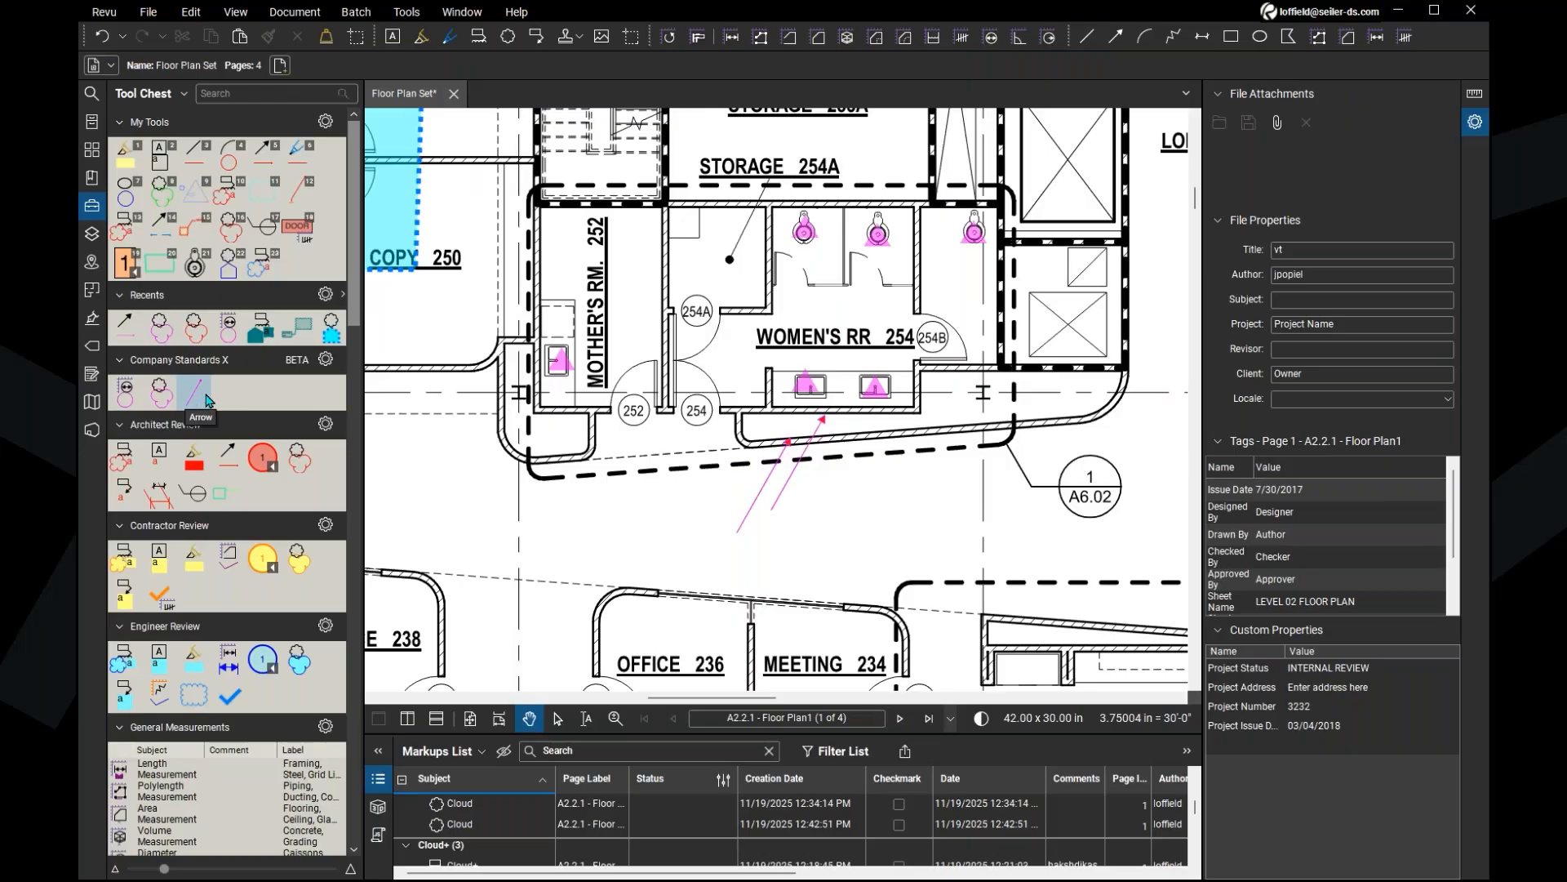
pyautogui.click(326, 360)
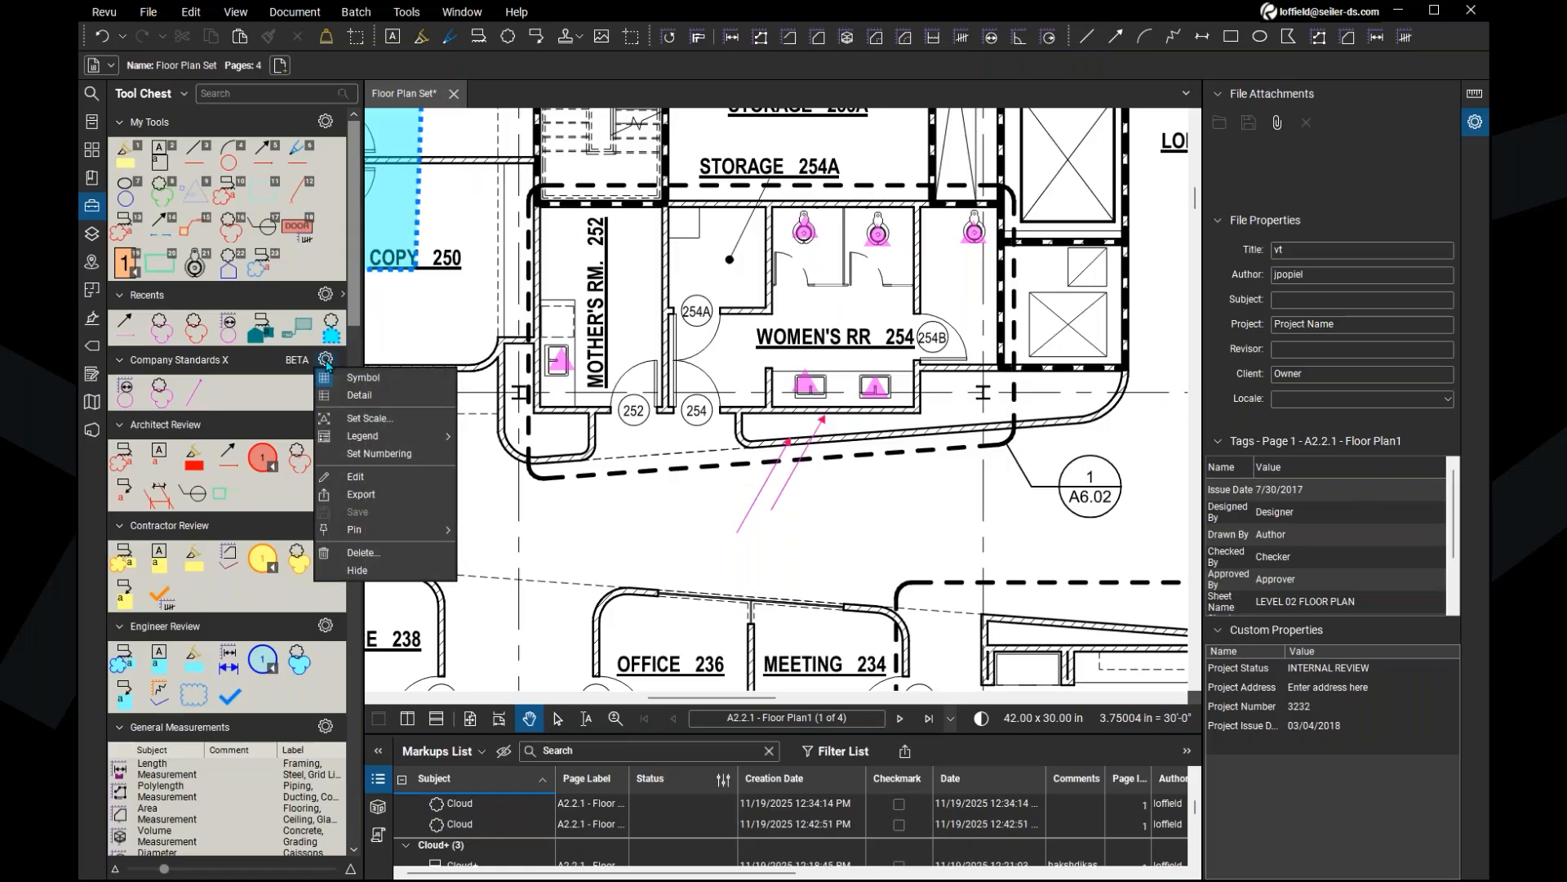
pyautogui.click(390, 495)
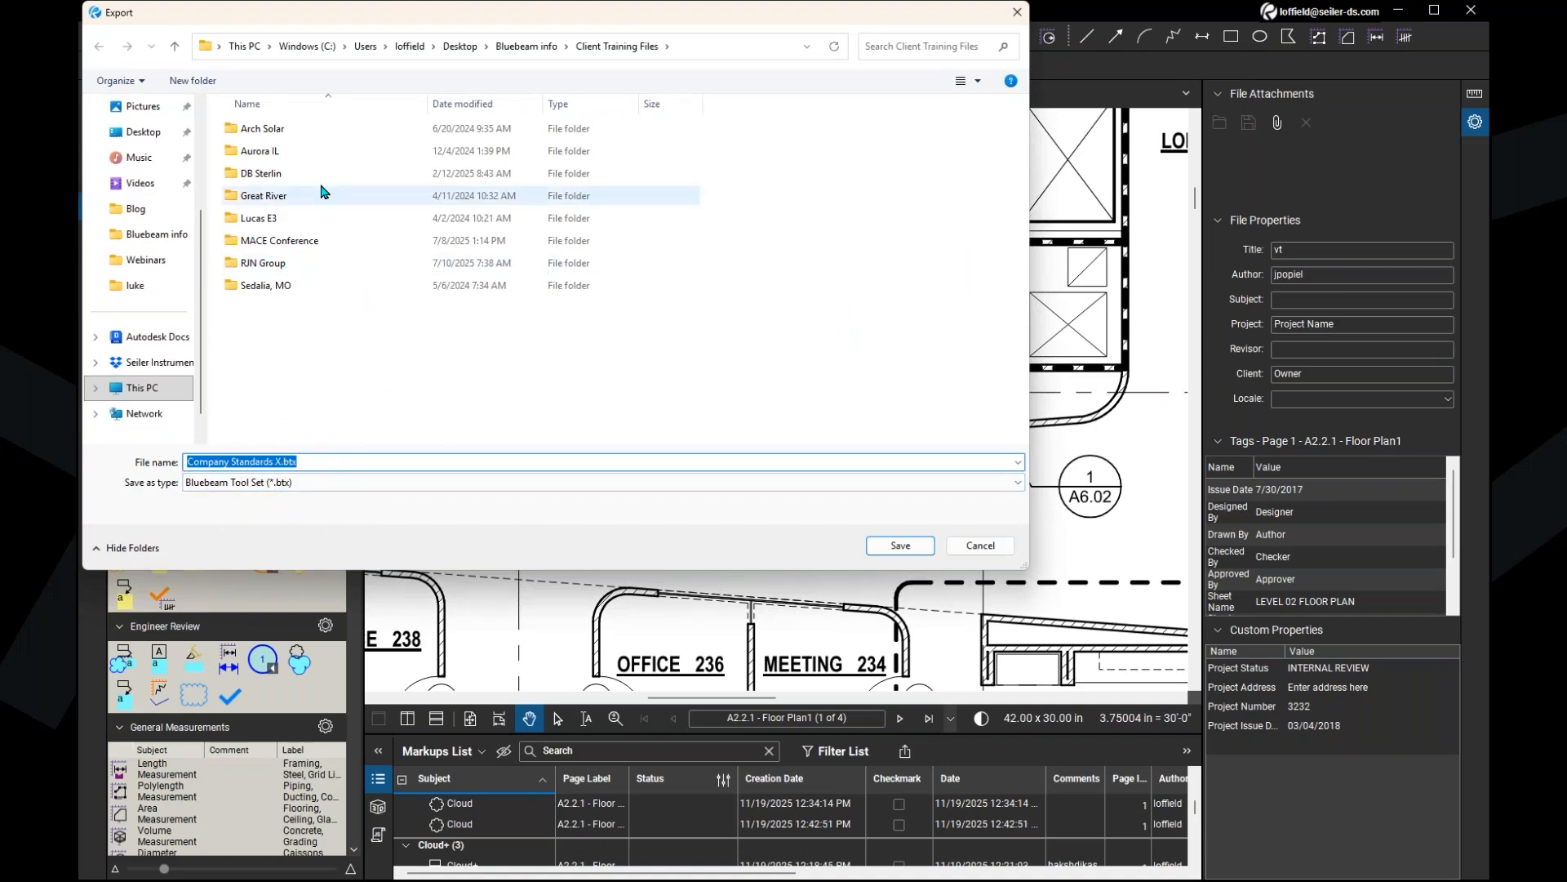
pyautogui.click(980, 547)
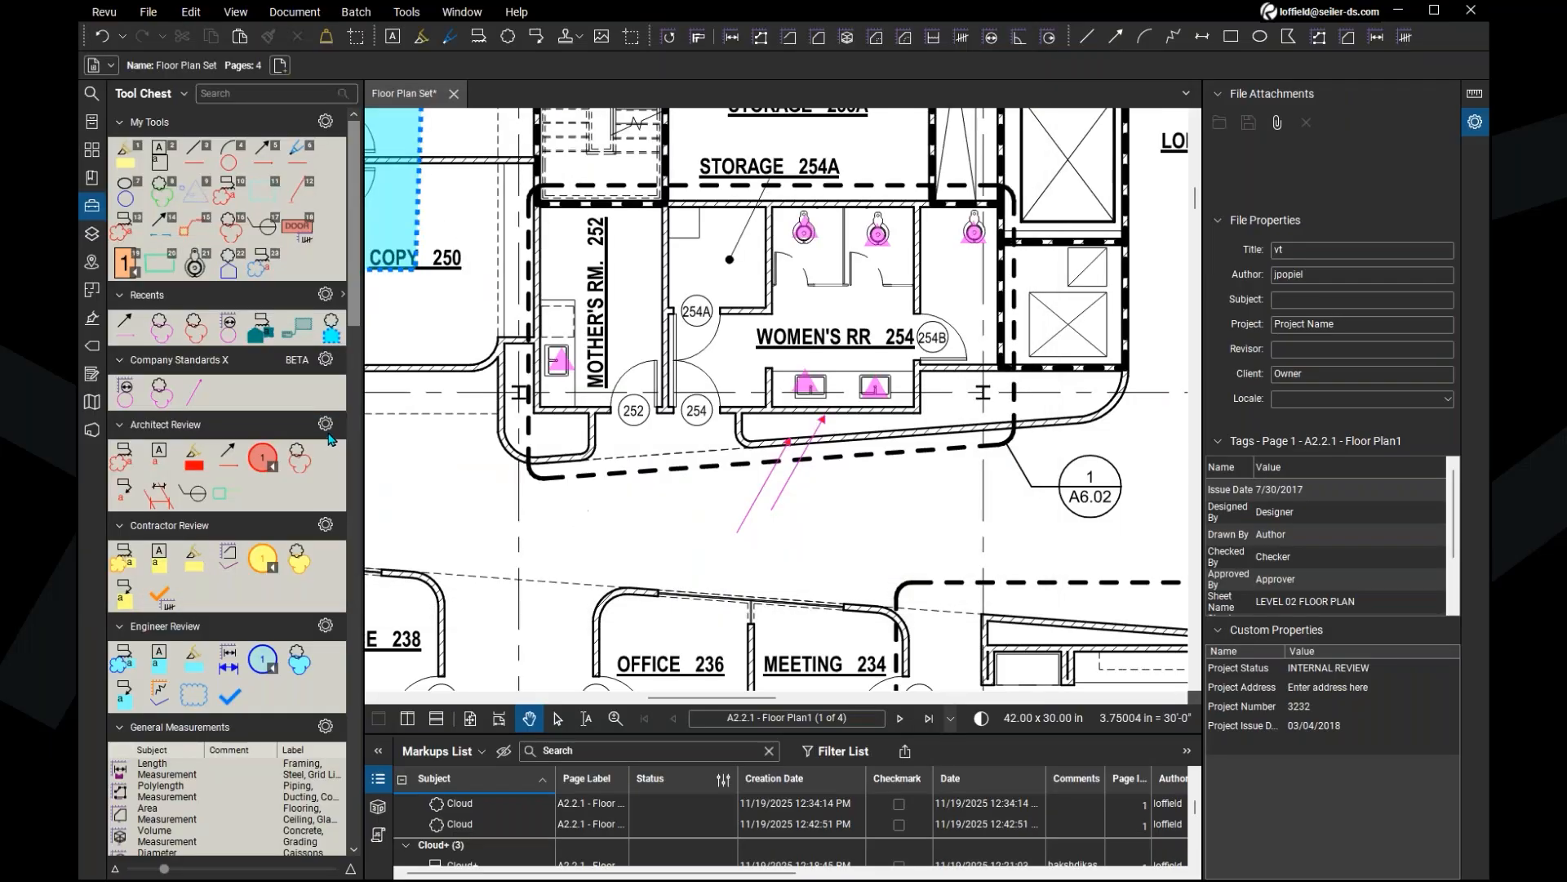
pyautogui.click(221, 393)
pyautogui.moveTo(655, 520); pyautogui.dragTo(548, 523)
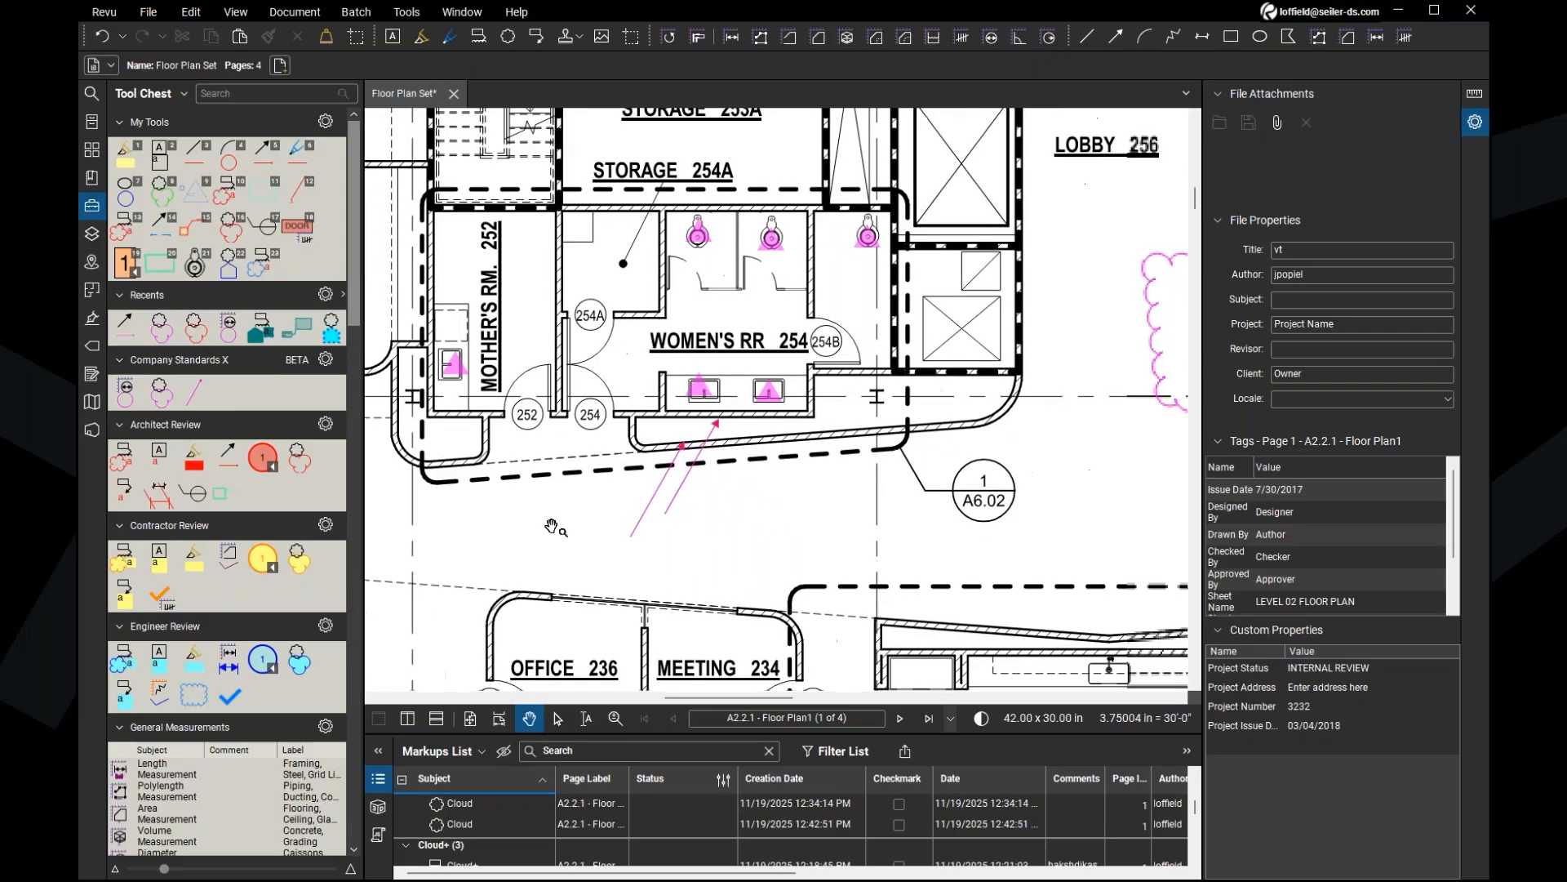
pyautogui.moveTo(797, 550); pyautogui.dragTo(724, 570)
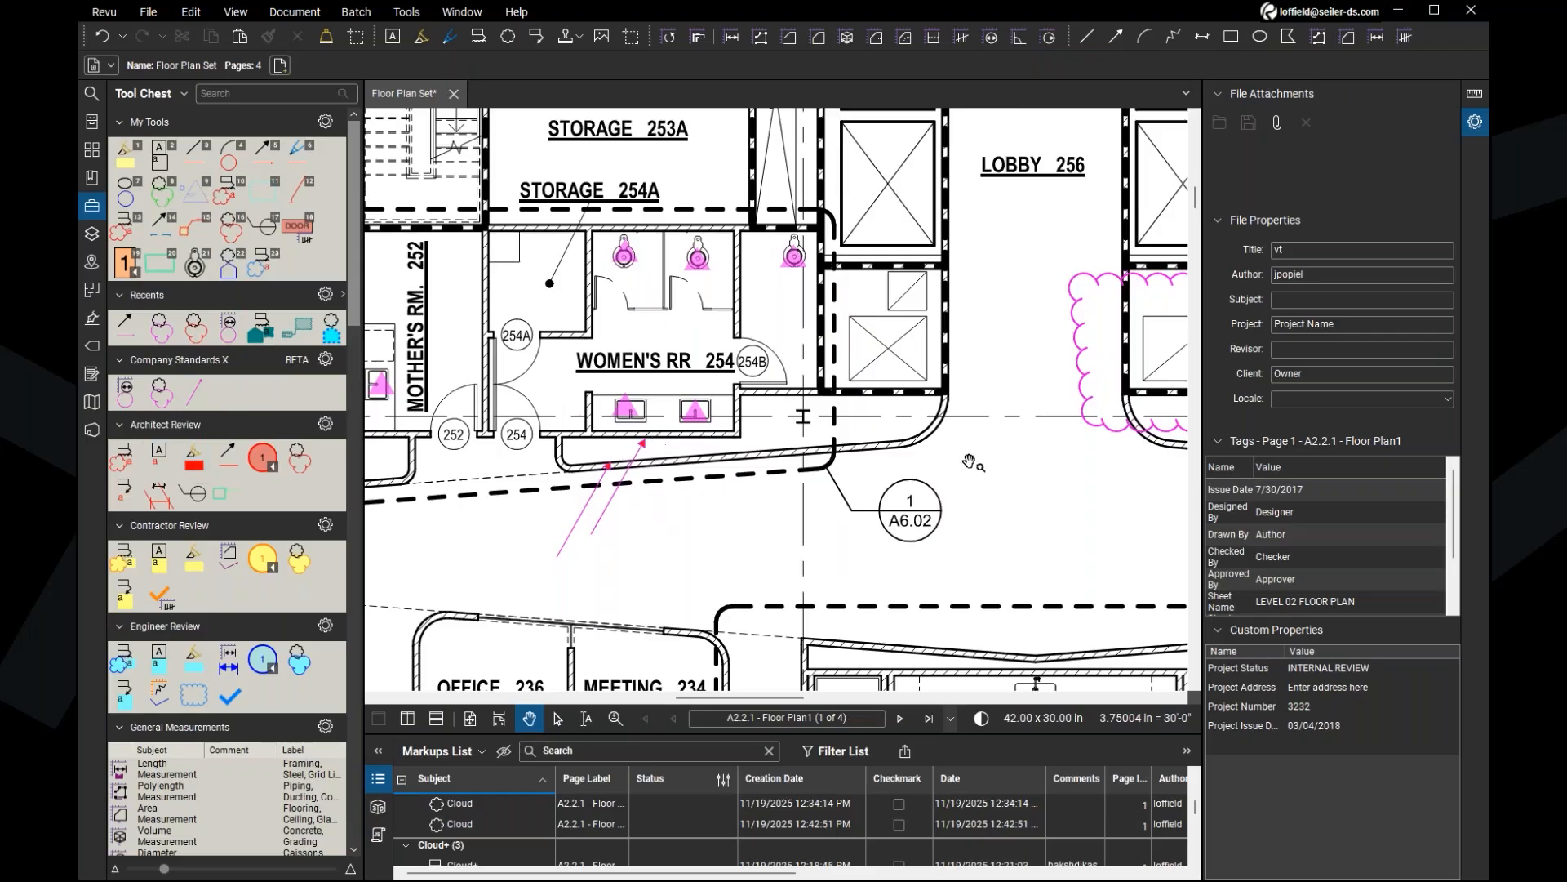
pyautogui.moveTo(970, 462); pyautogui.dragTo(851, 498)
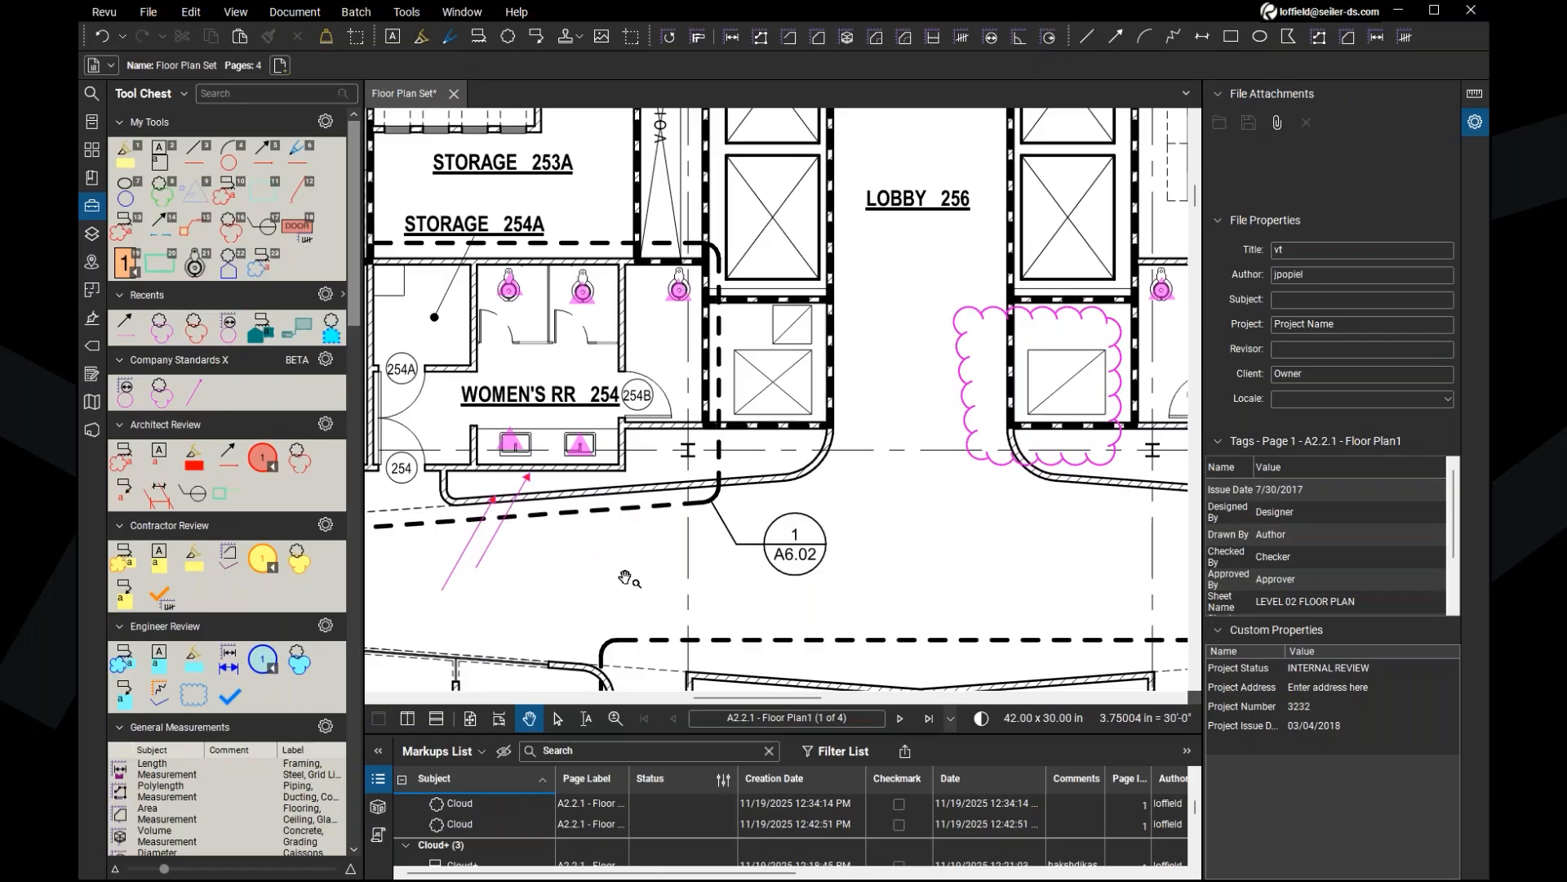
pyautogui.moveTo(617, 556); pyautogui.dragTo(610, 544)
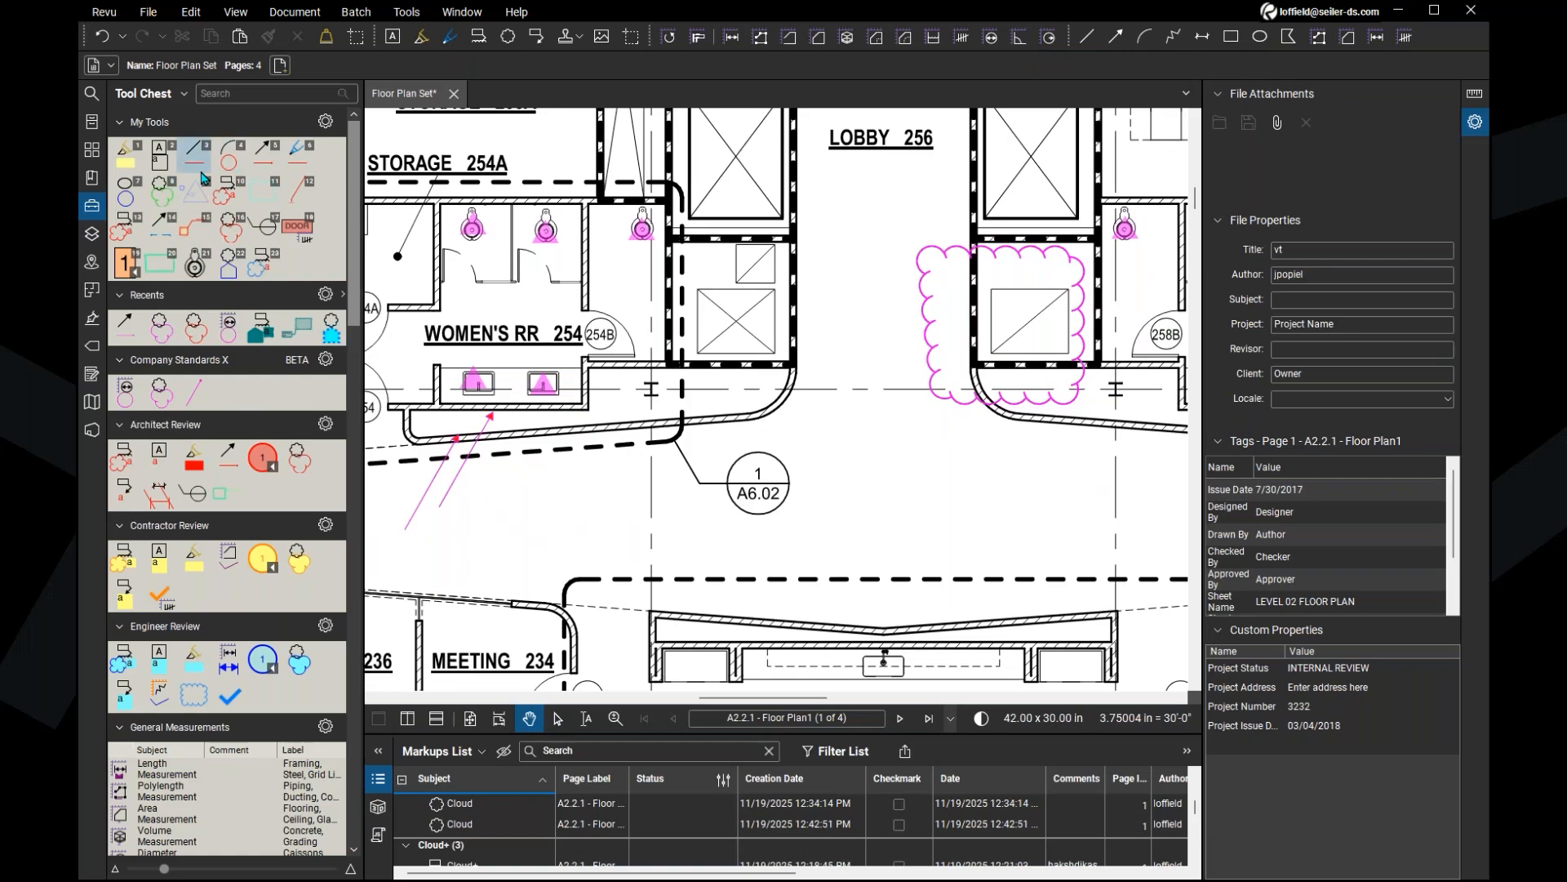
# Step: Take a snapshot of the section callout 1/A6.02 below Women's RR 254, including its leader
pyautogui.click(193, 13)
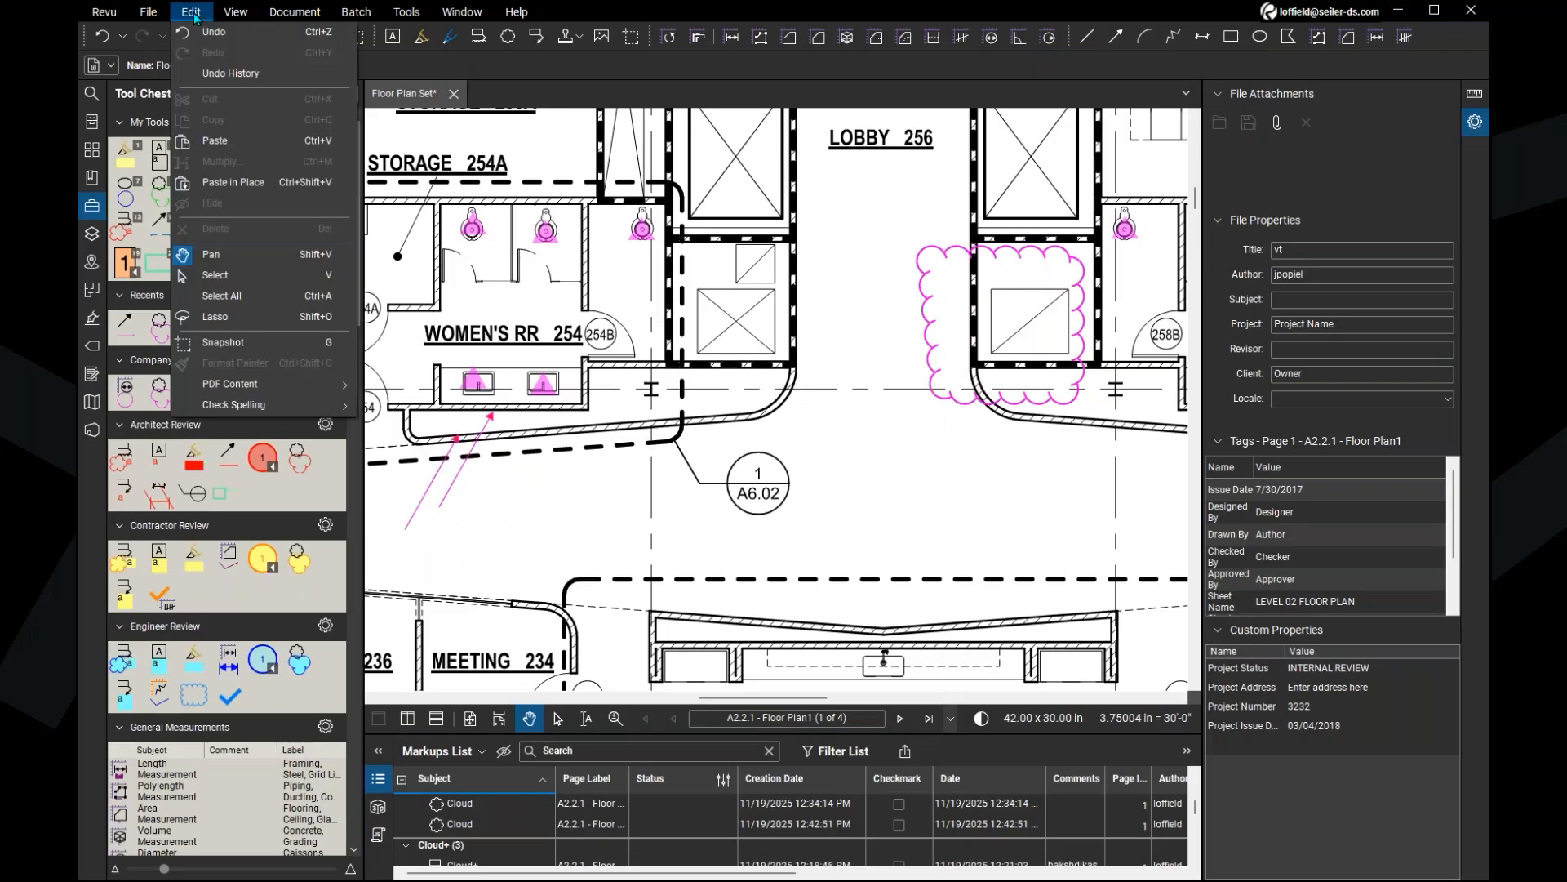
pyautogui.click(406, 12)
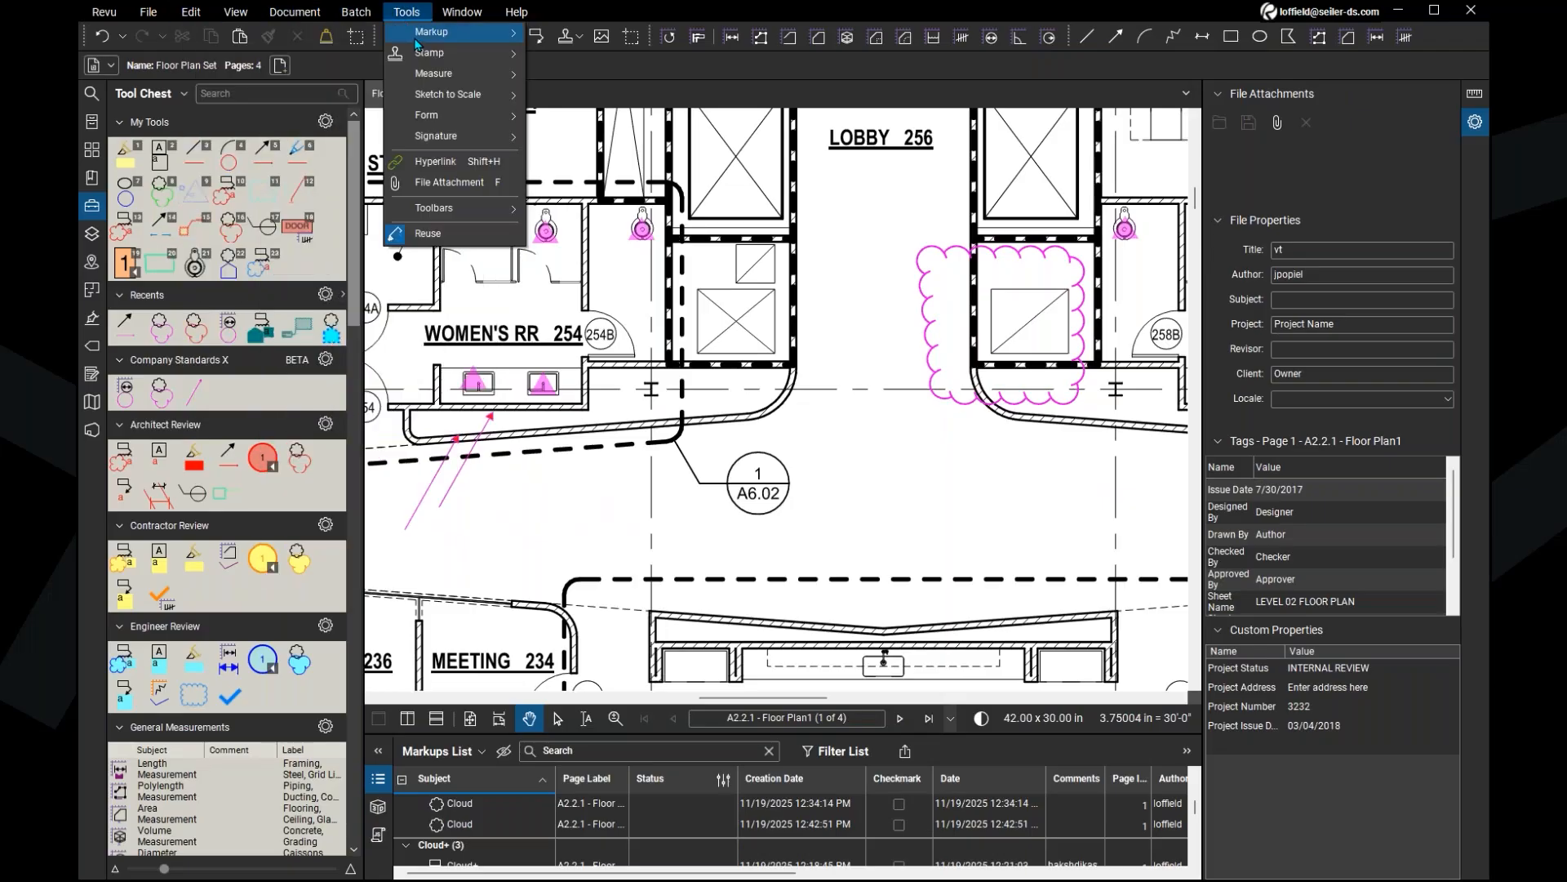
pyautogui.moveTo(418, 45)
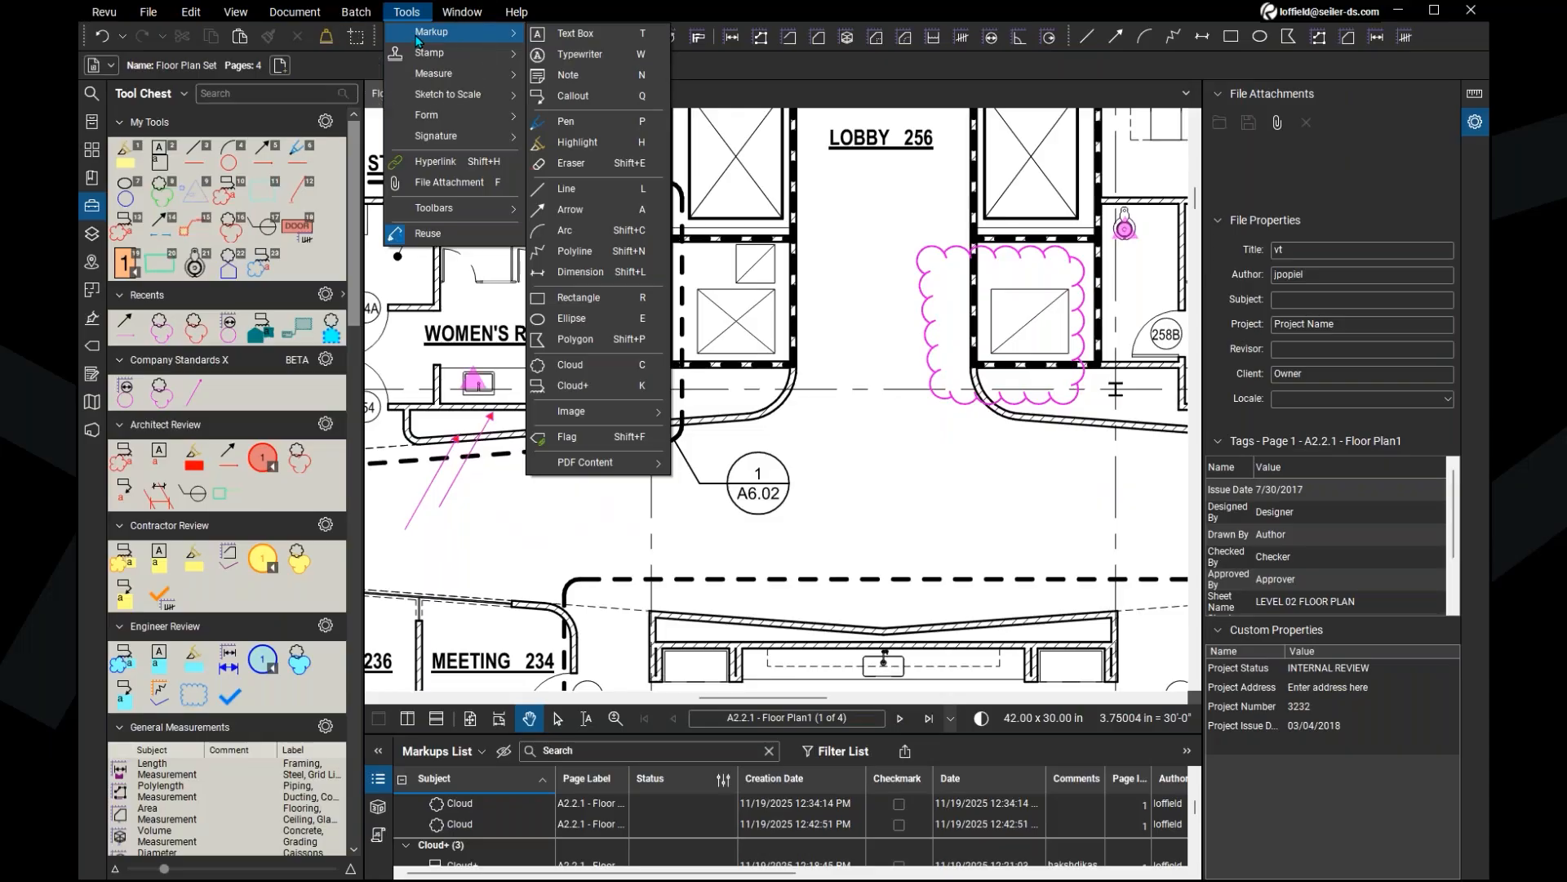
pyautogui.click(411, 18)
pyautogui.click(407, 15)
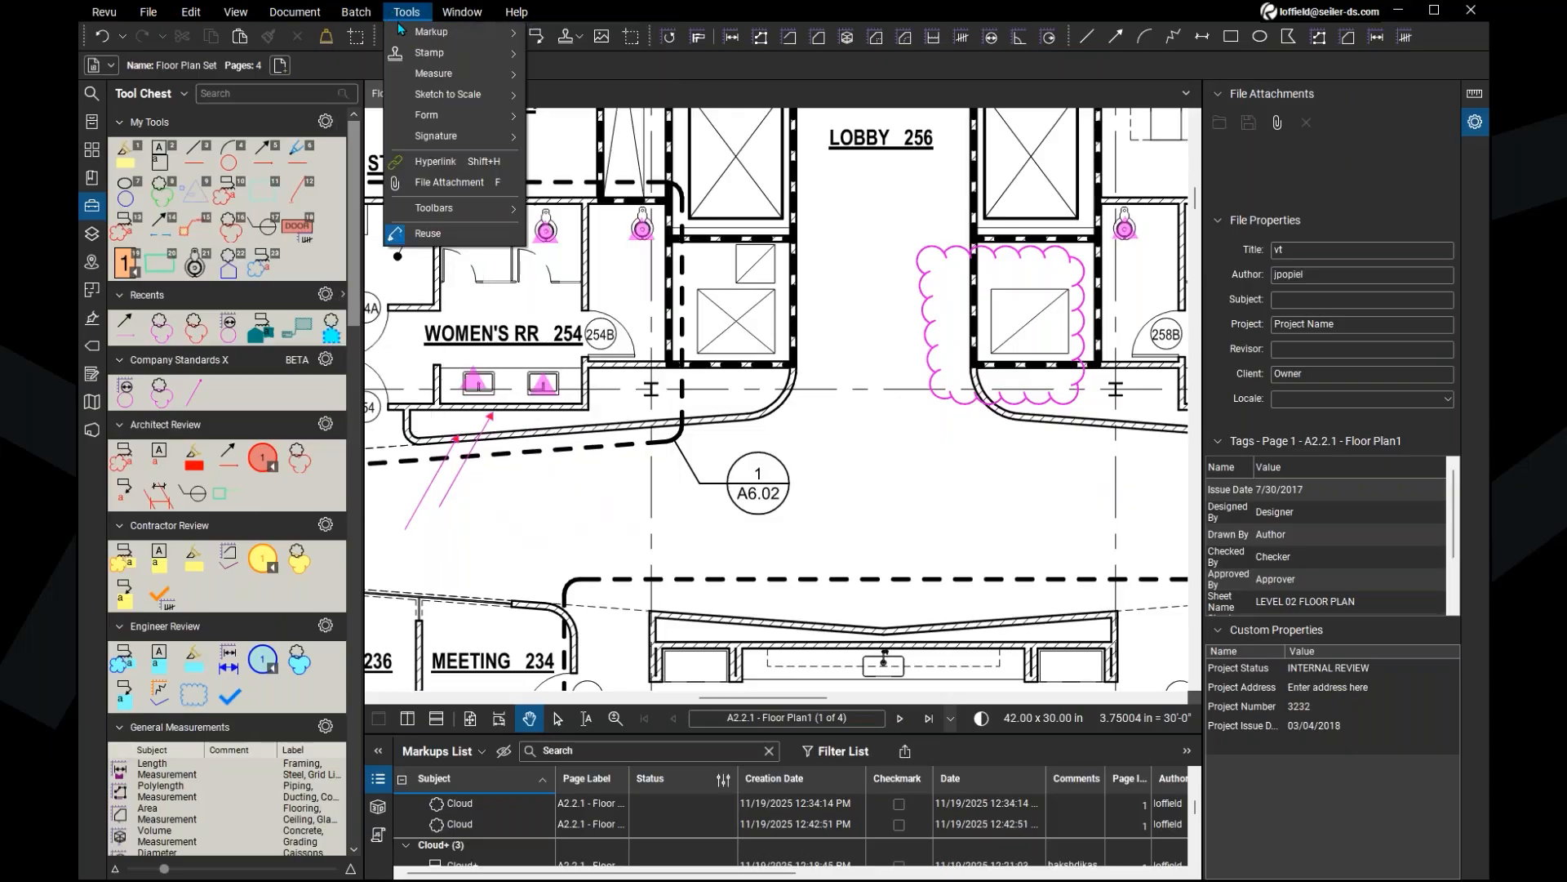
pyautogui.click(397, 15)
pyautogui.click(195, 13)
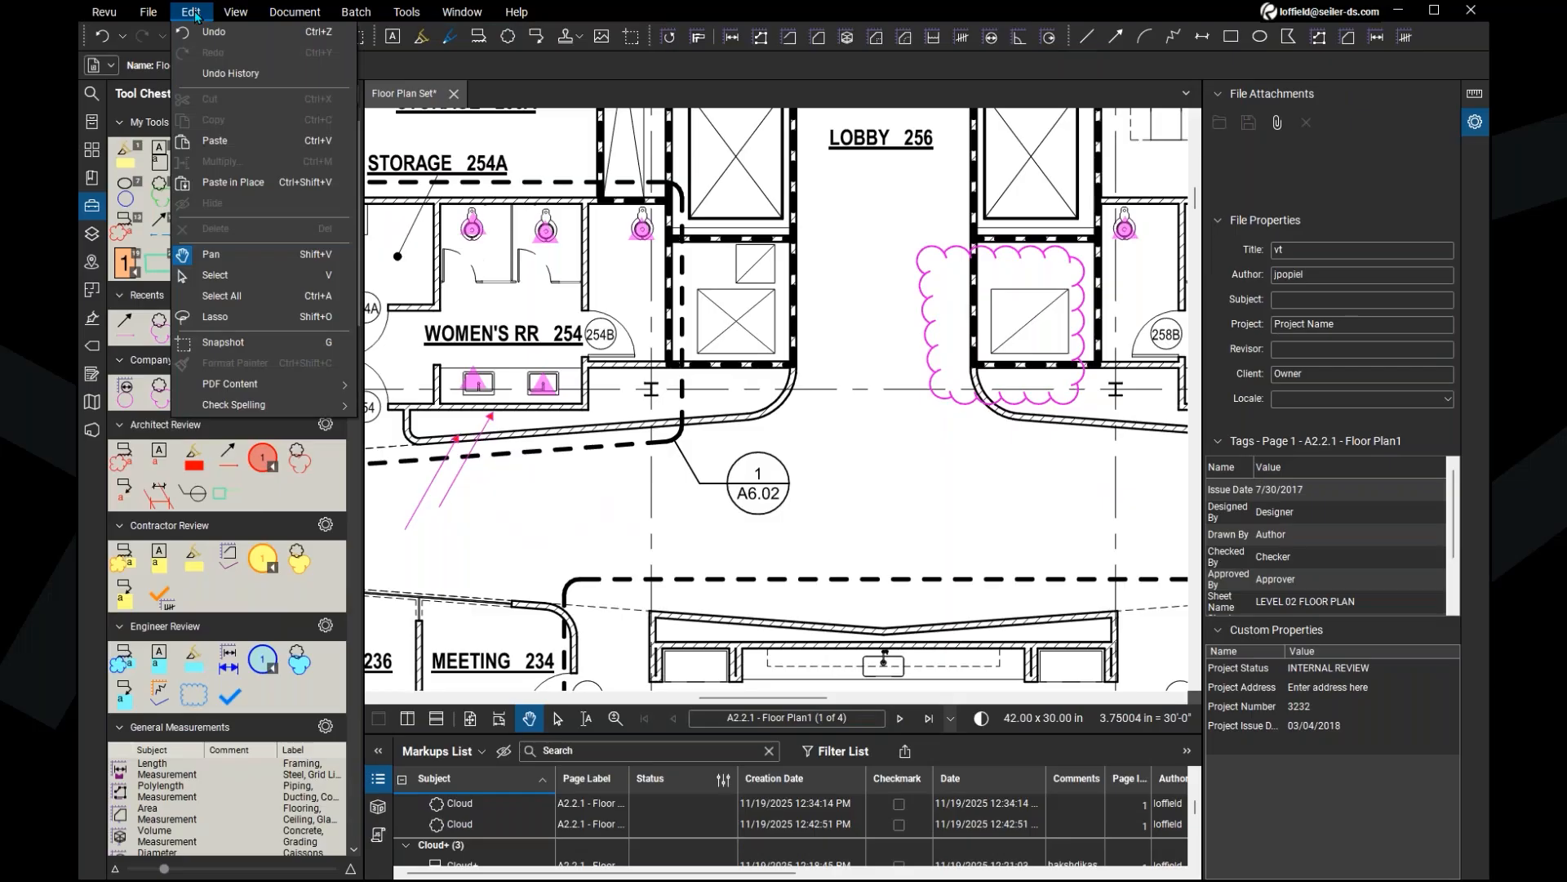
pyautogui.click(289, 344)
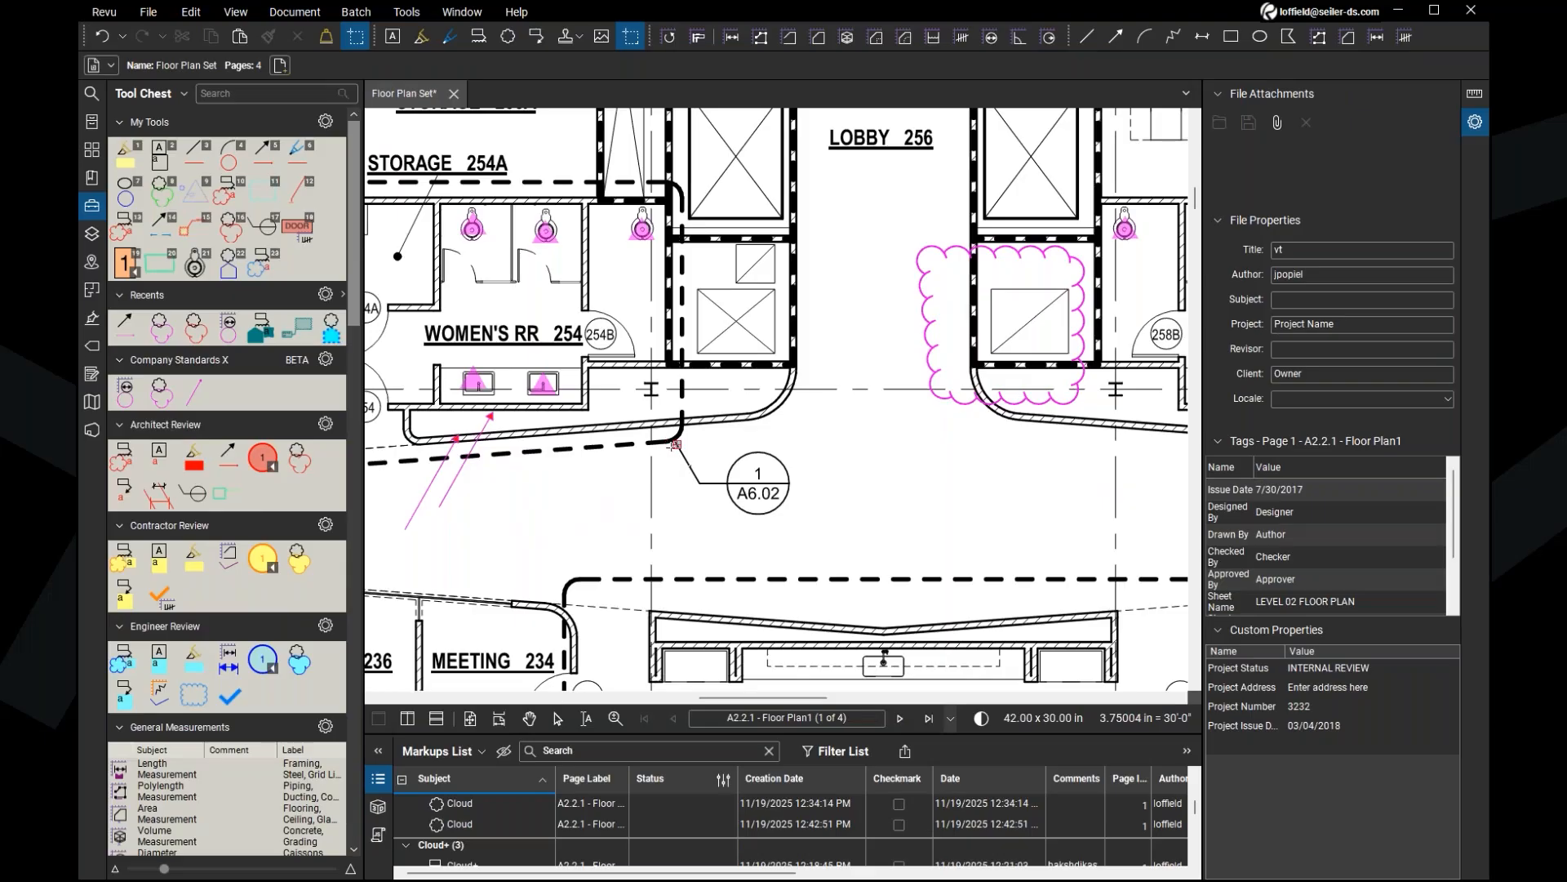
pyautogui.moveTo(675, 444)
pyautogui.mouseDown()
pyautogui.moveTo(752, 462)
pyautogui.moveTo(800, 521)
pyautogui.mouseUp()
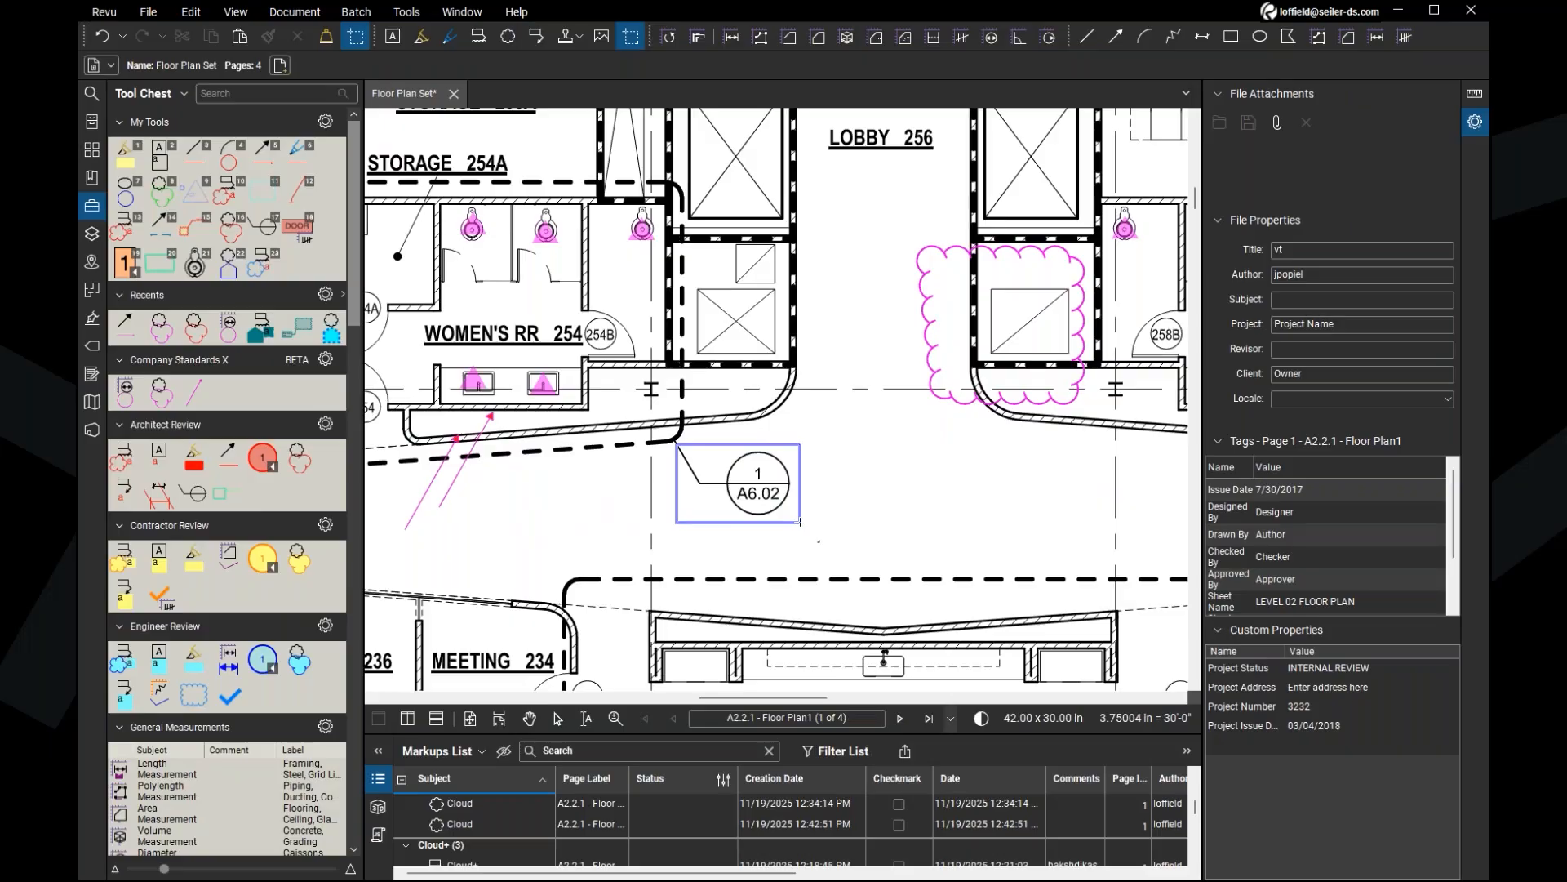
pyautogui.moveTo(800, 520); pyautogui.dragTo(800, 521)
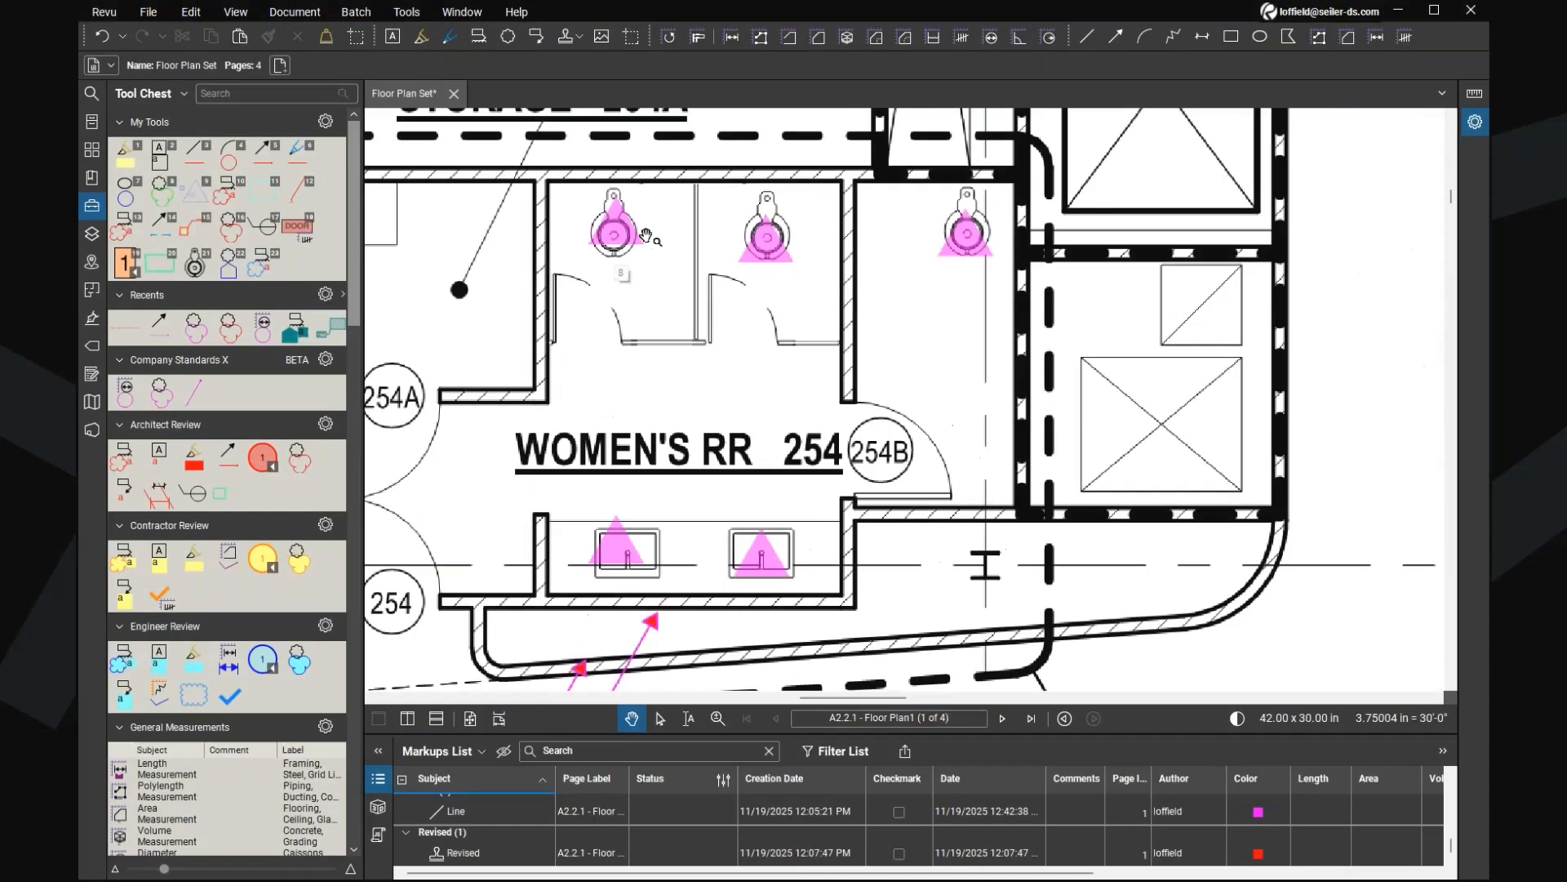
# Step: Place the saved toilet snapshot from My Tools in Storage 254A and in the room beside door 254B
pyautogui.scroll(5, 726, 381)
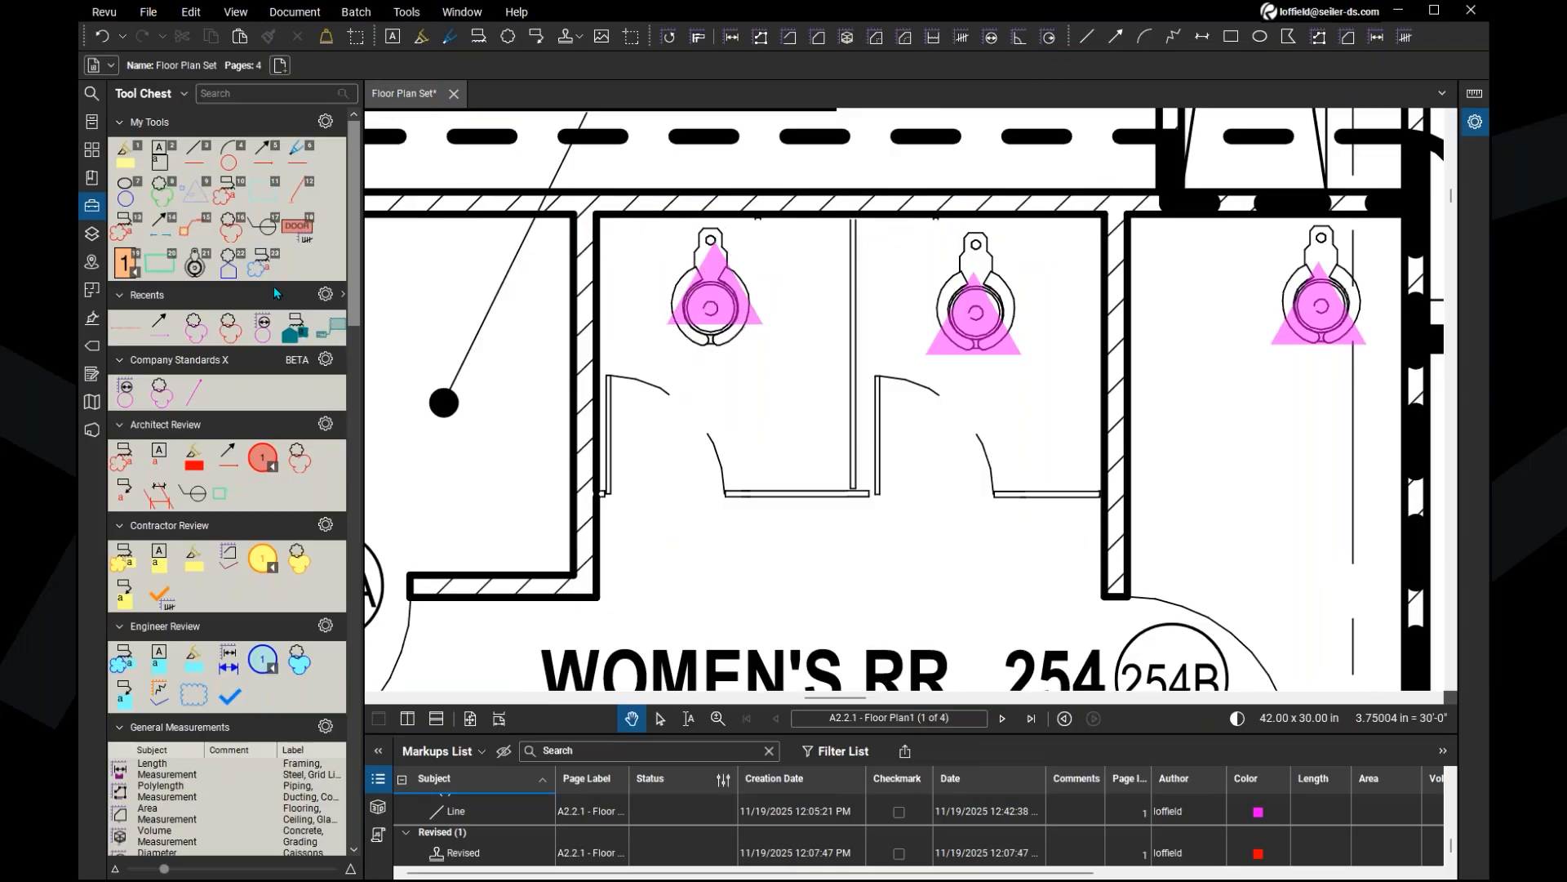
pyautogui.click(195, 273)
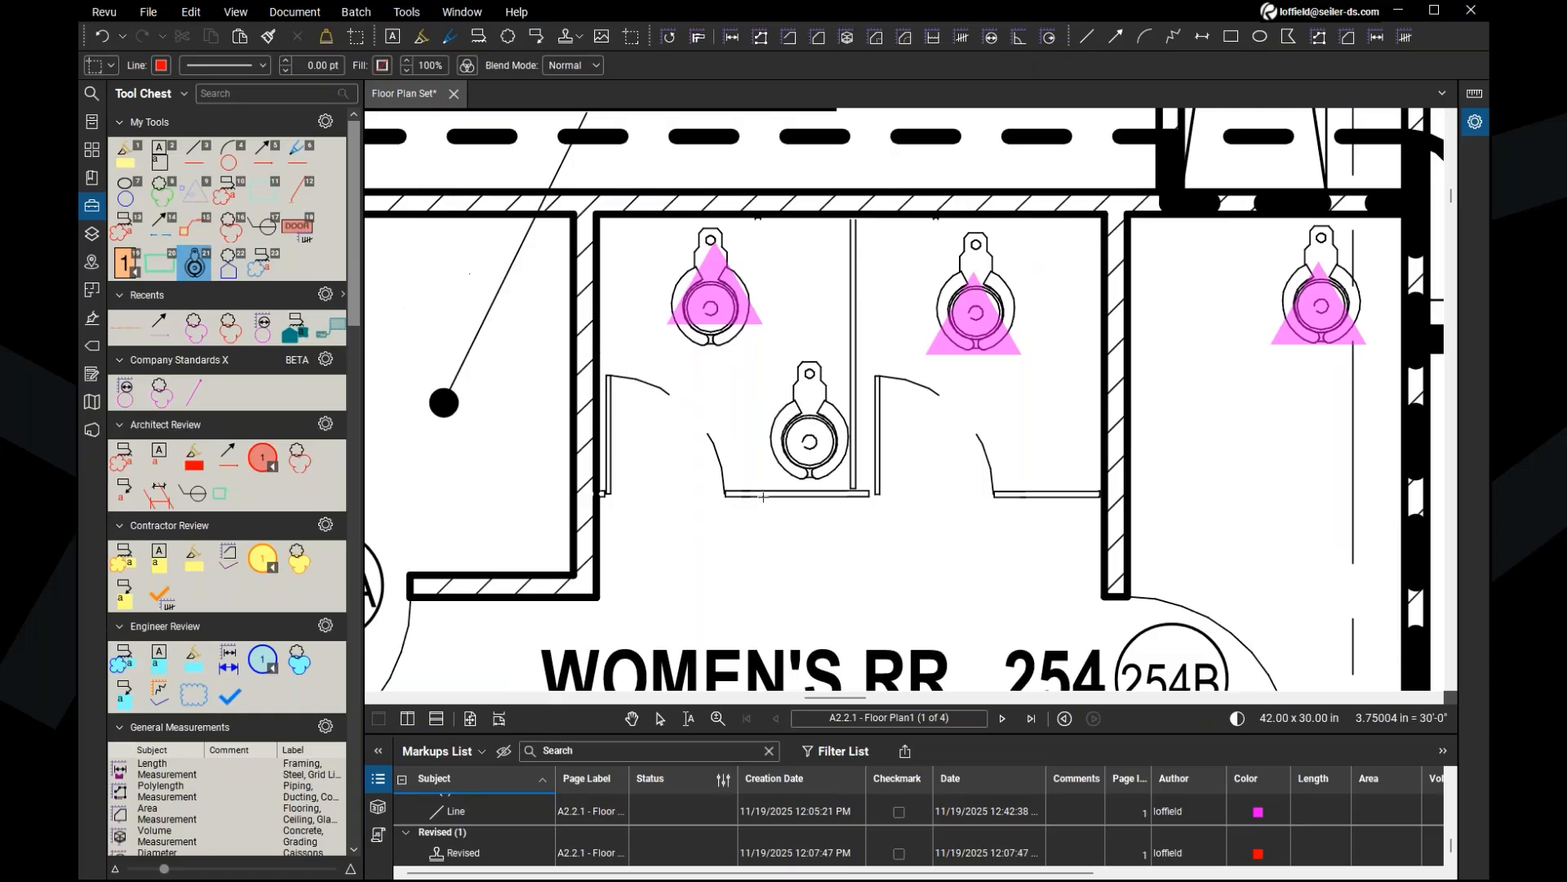
pyautogui.scroll(-1, 759, 592)
pyautogui.scroll(-2, 759, 592)
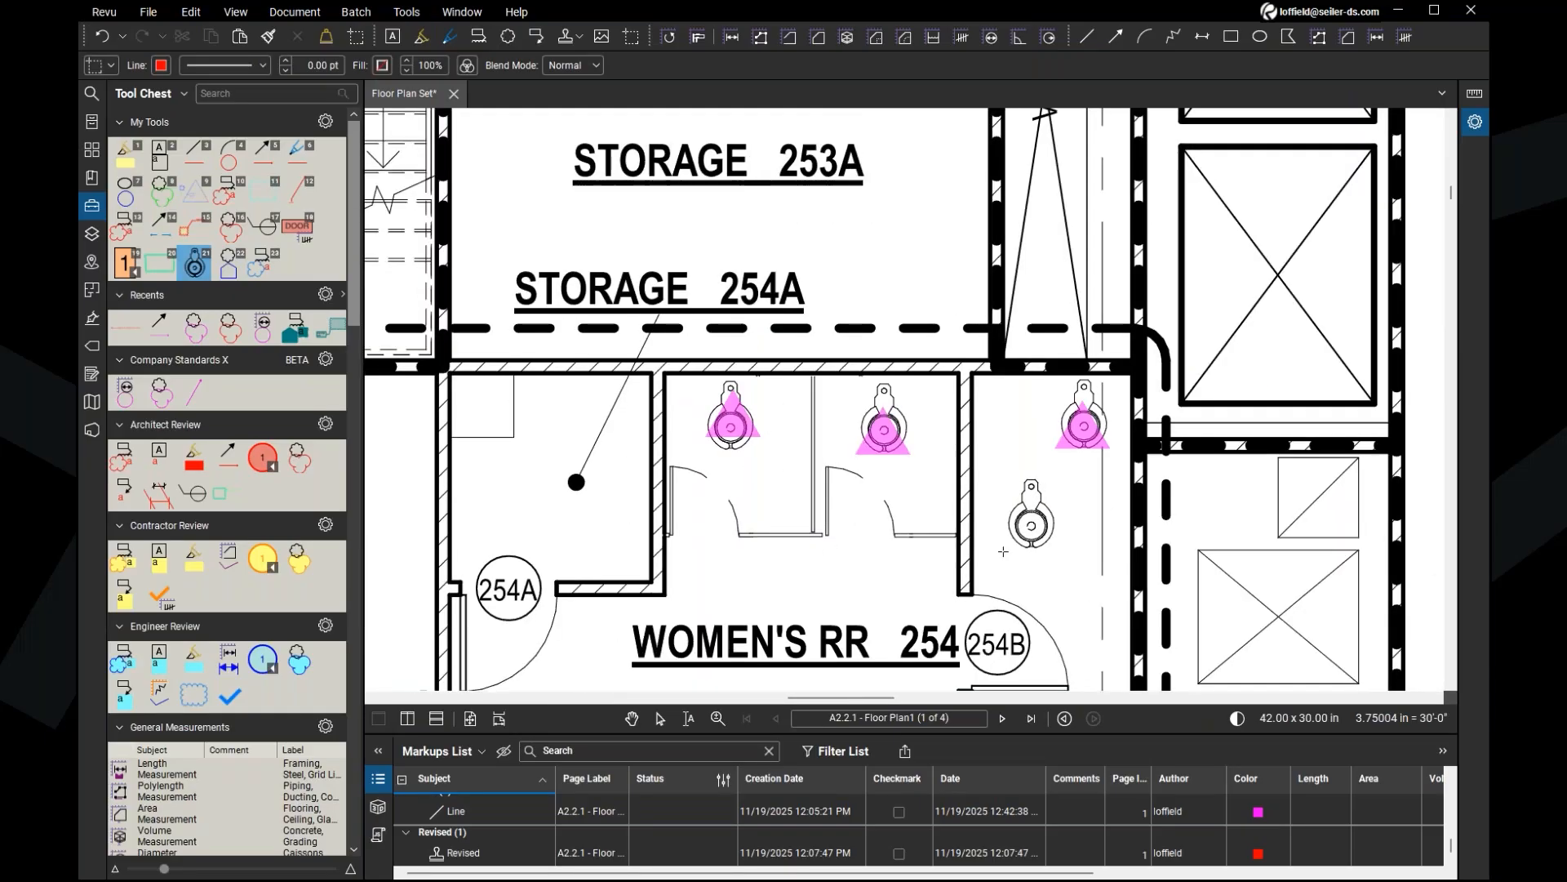
pyautogui.click(1004, 552)
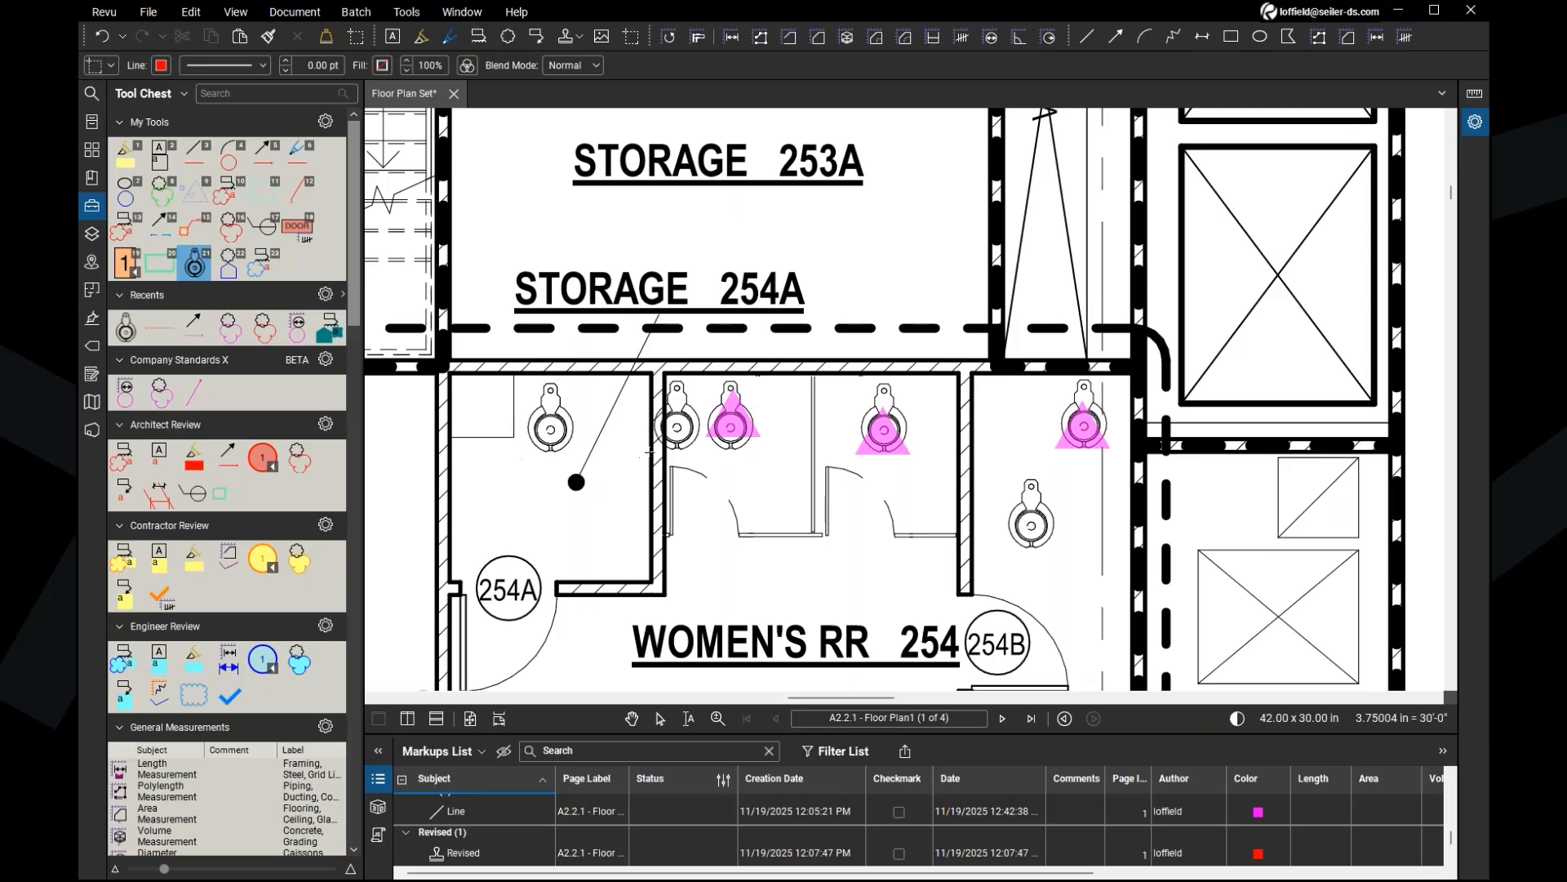
pyautogui.press('Escape')
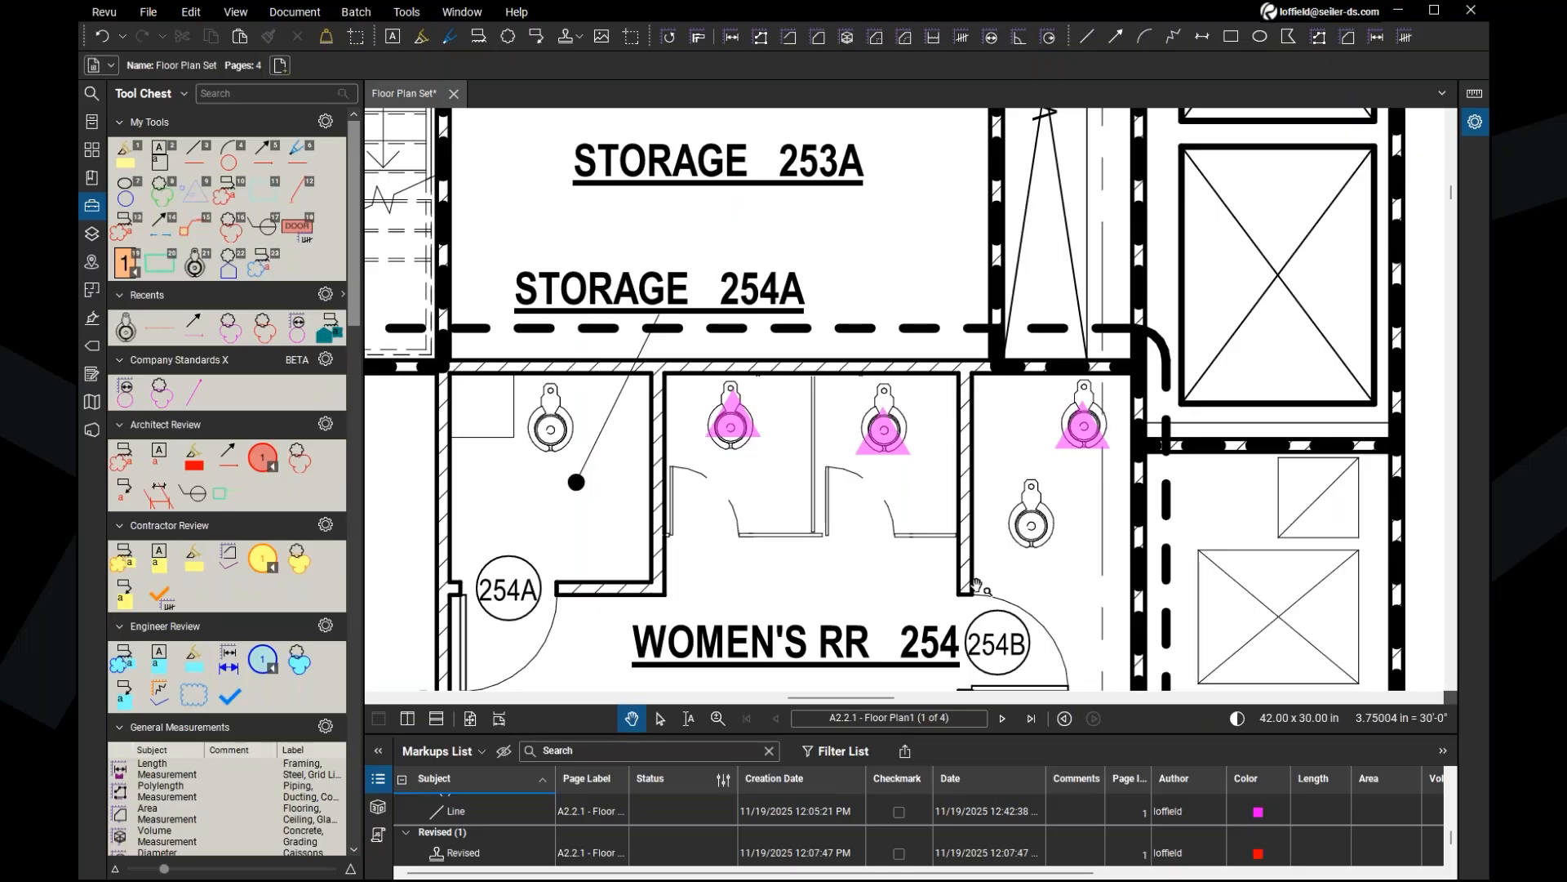
# Step: Remove the added toilet symbol from the room beside door 254B and locate the Storage 254A one through its Snapshot entry in the Markups List
pyautogui.click(1027, 529)
pyautogui.hotkey('ctrl', 'z')
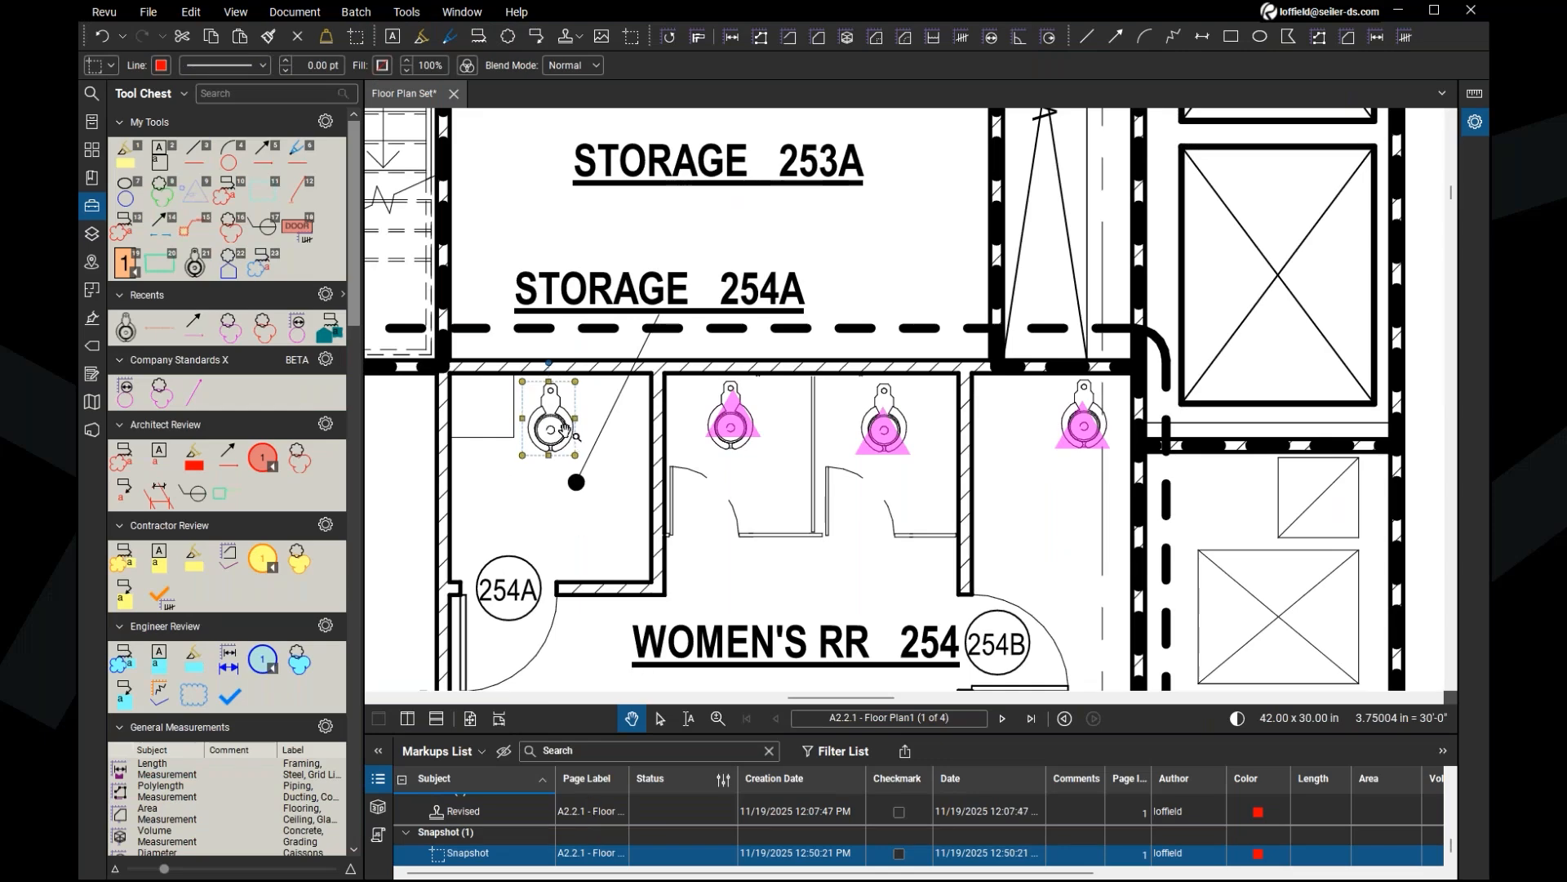
pyautogui.click(507, 812)
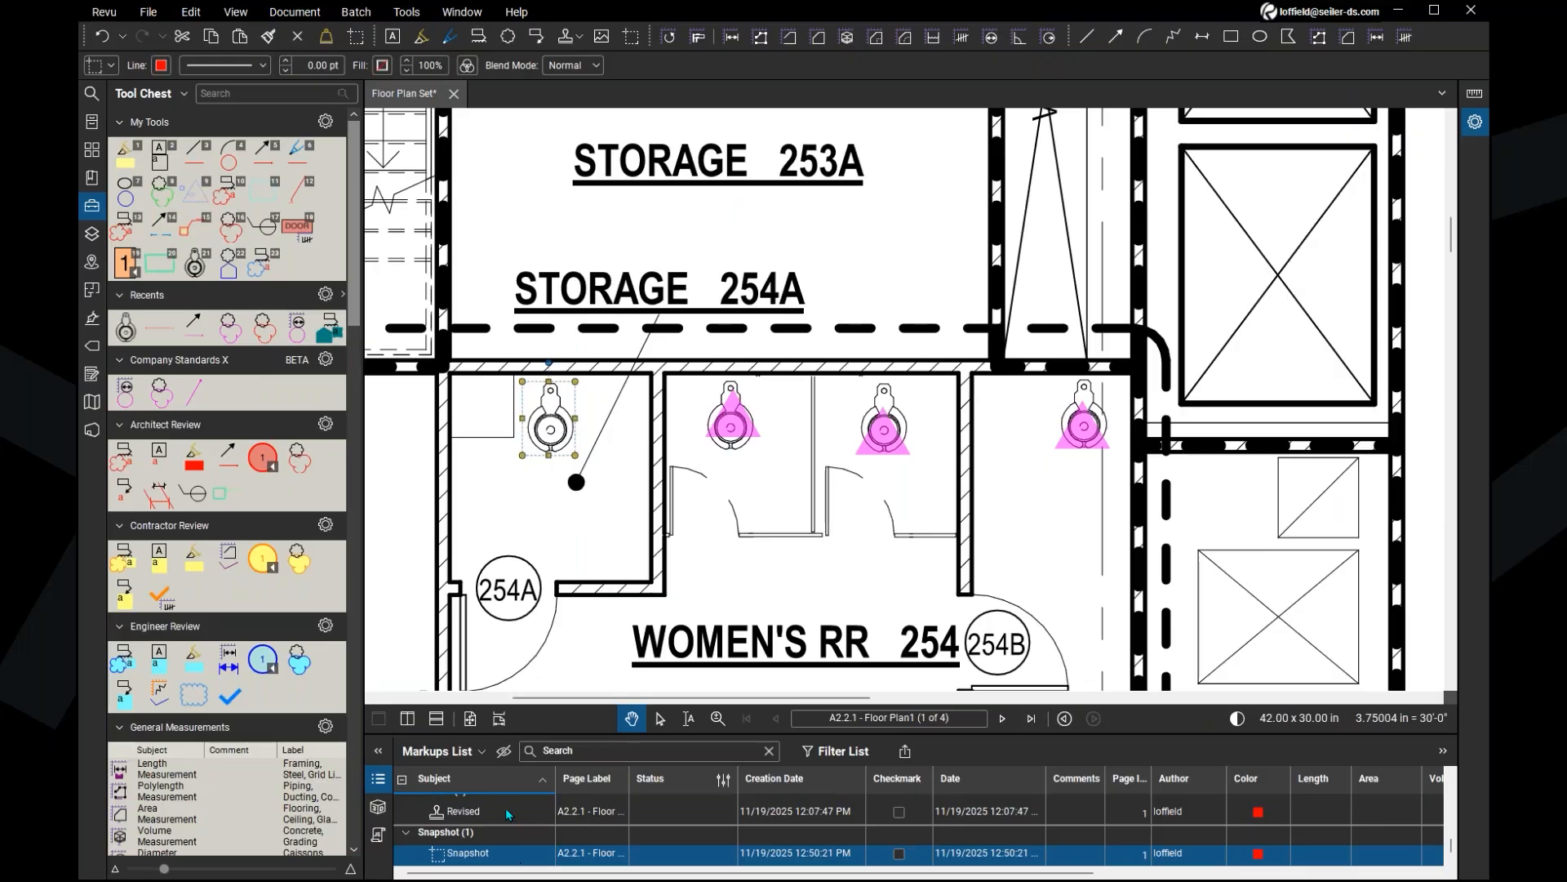
pyautogui.click(512, 856)
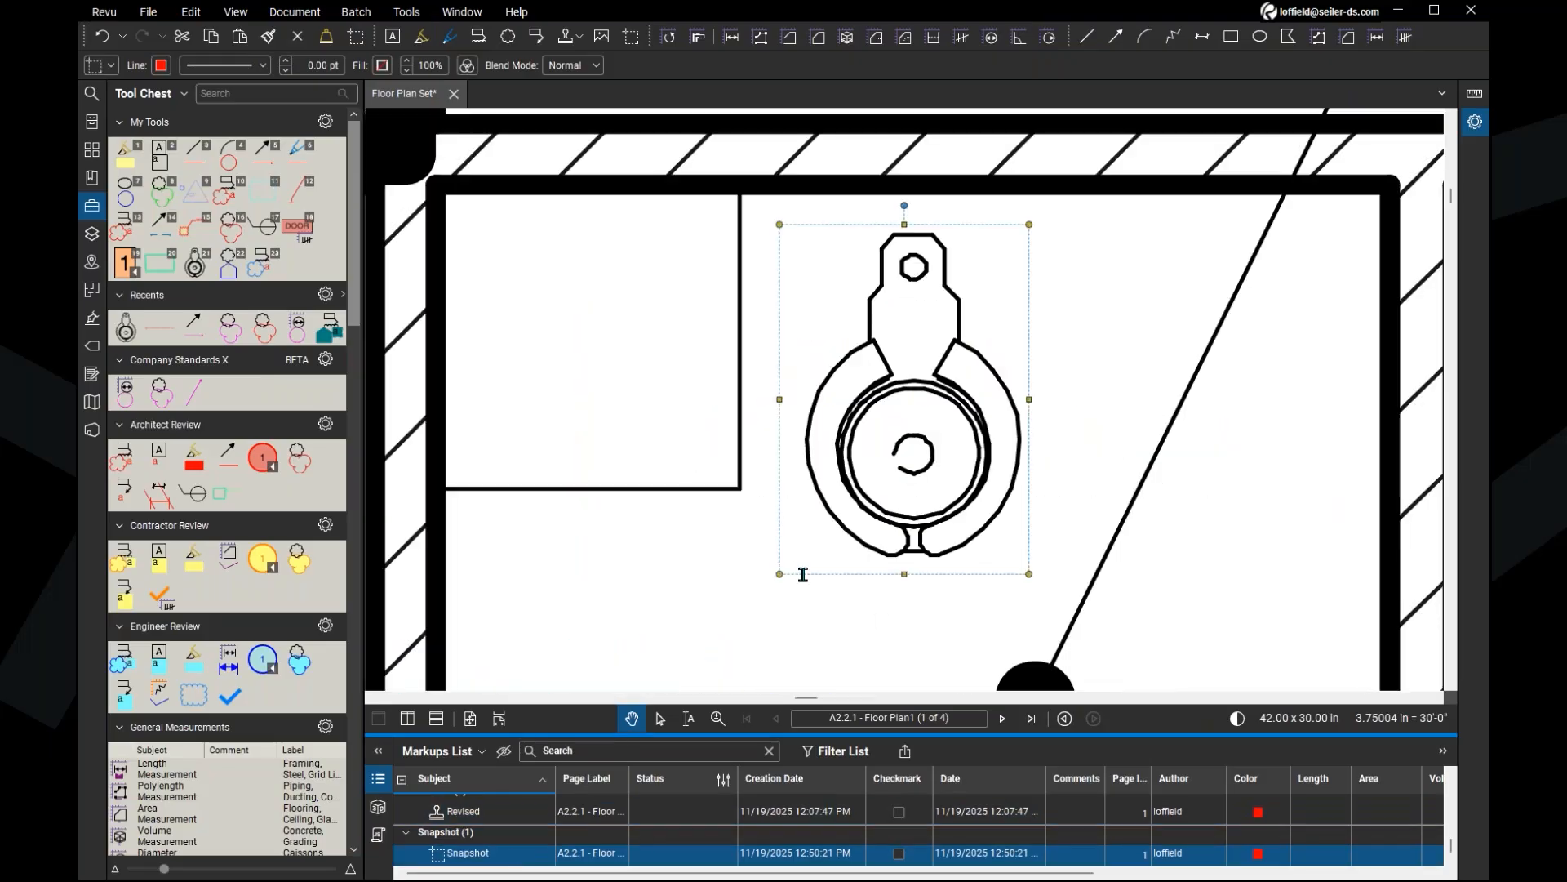
pyautogui.click(541, 851)
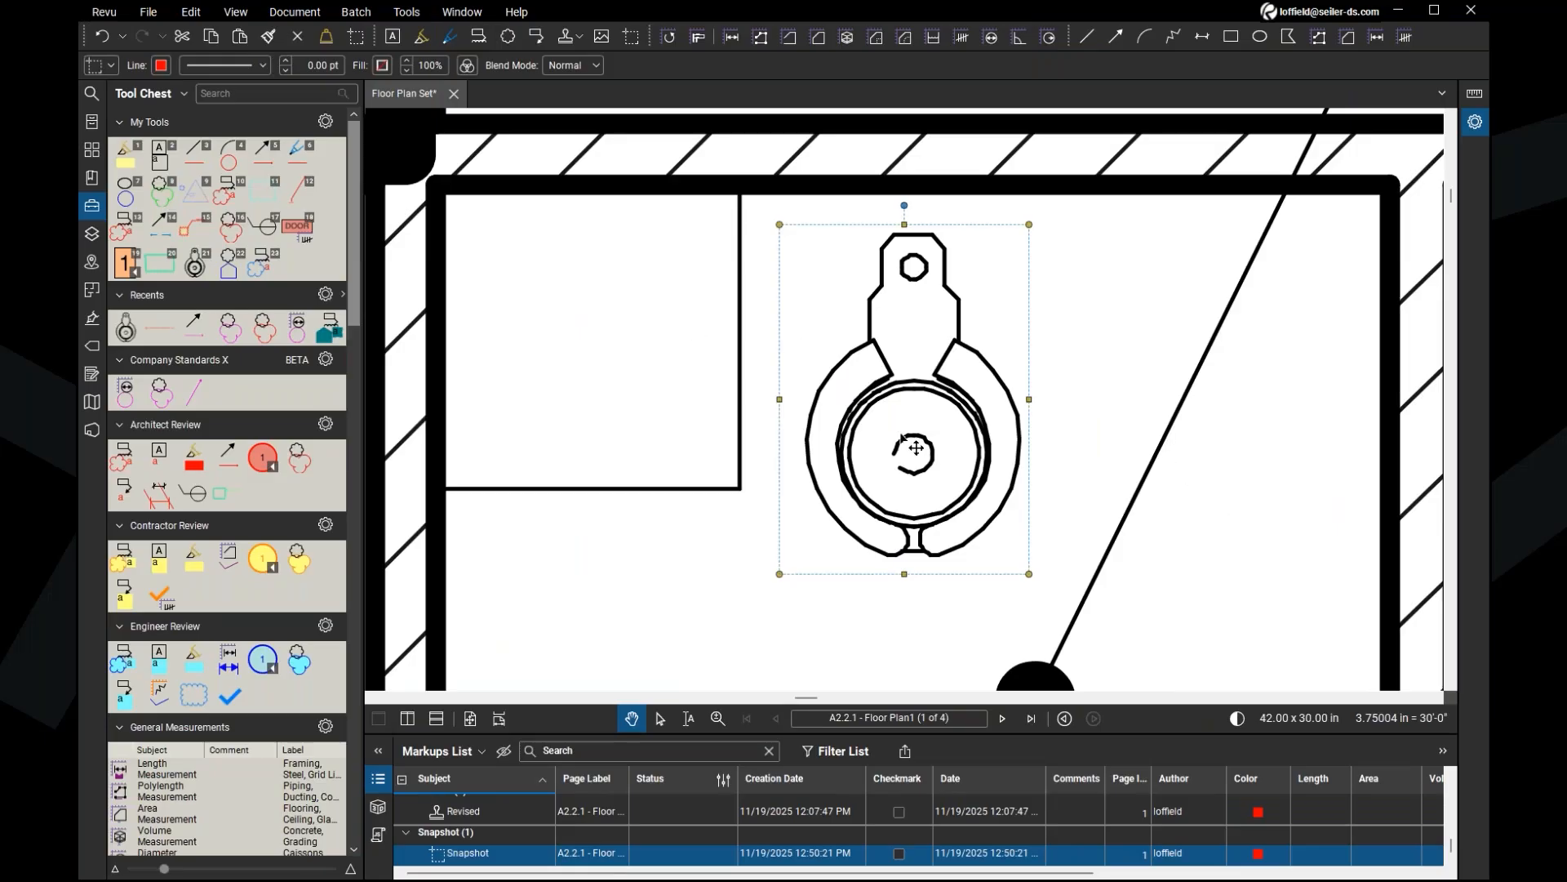
# Step: Add the toilet snapshot from Recents to the Company Standards X tool set
pyautogui.click(126, 328)
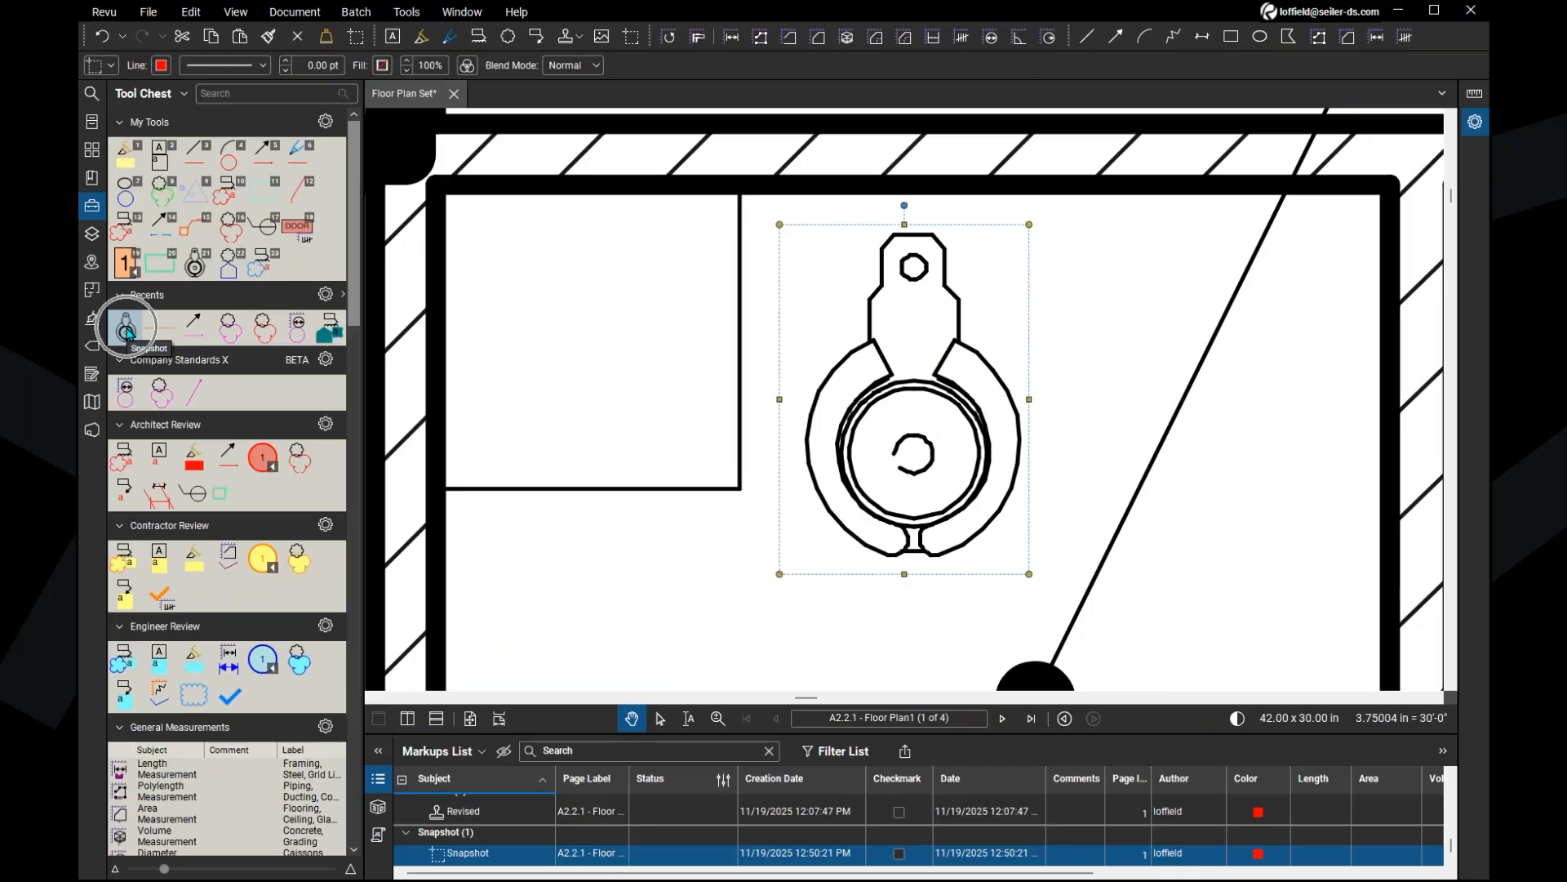
pyautogui.moveTo(127, 331); pyautogui.dragTo(231, 395)
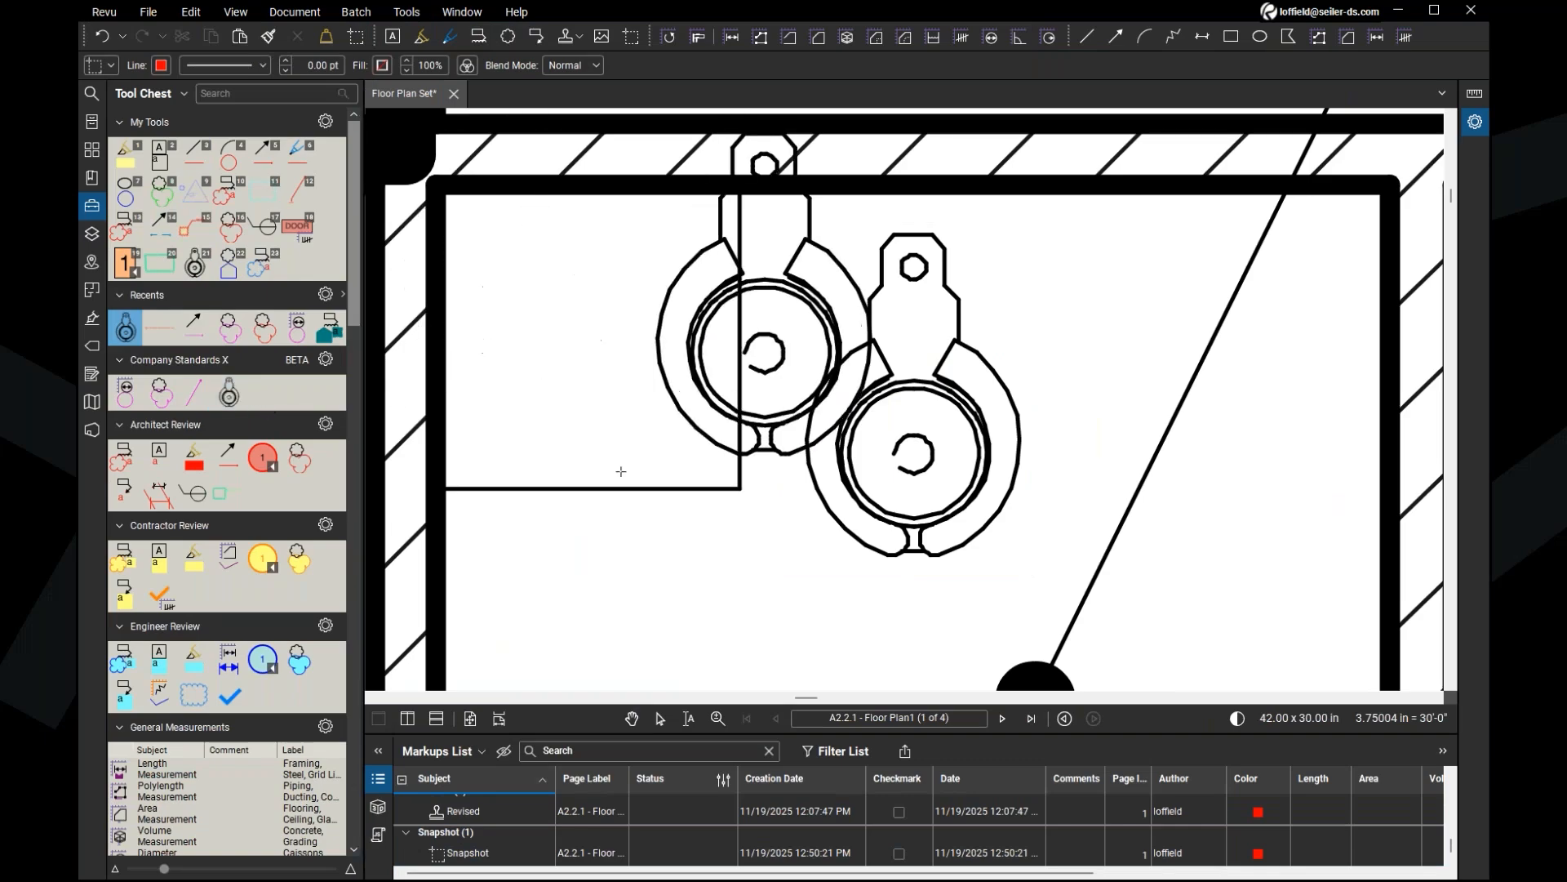
pyautogui.press('Escape')
# Step: Resume the existing toilet and sink count from a Women's RR 254 marker and add the toilet in Storage 254A
pyautogui.scroll(-3, 740, 555)
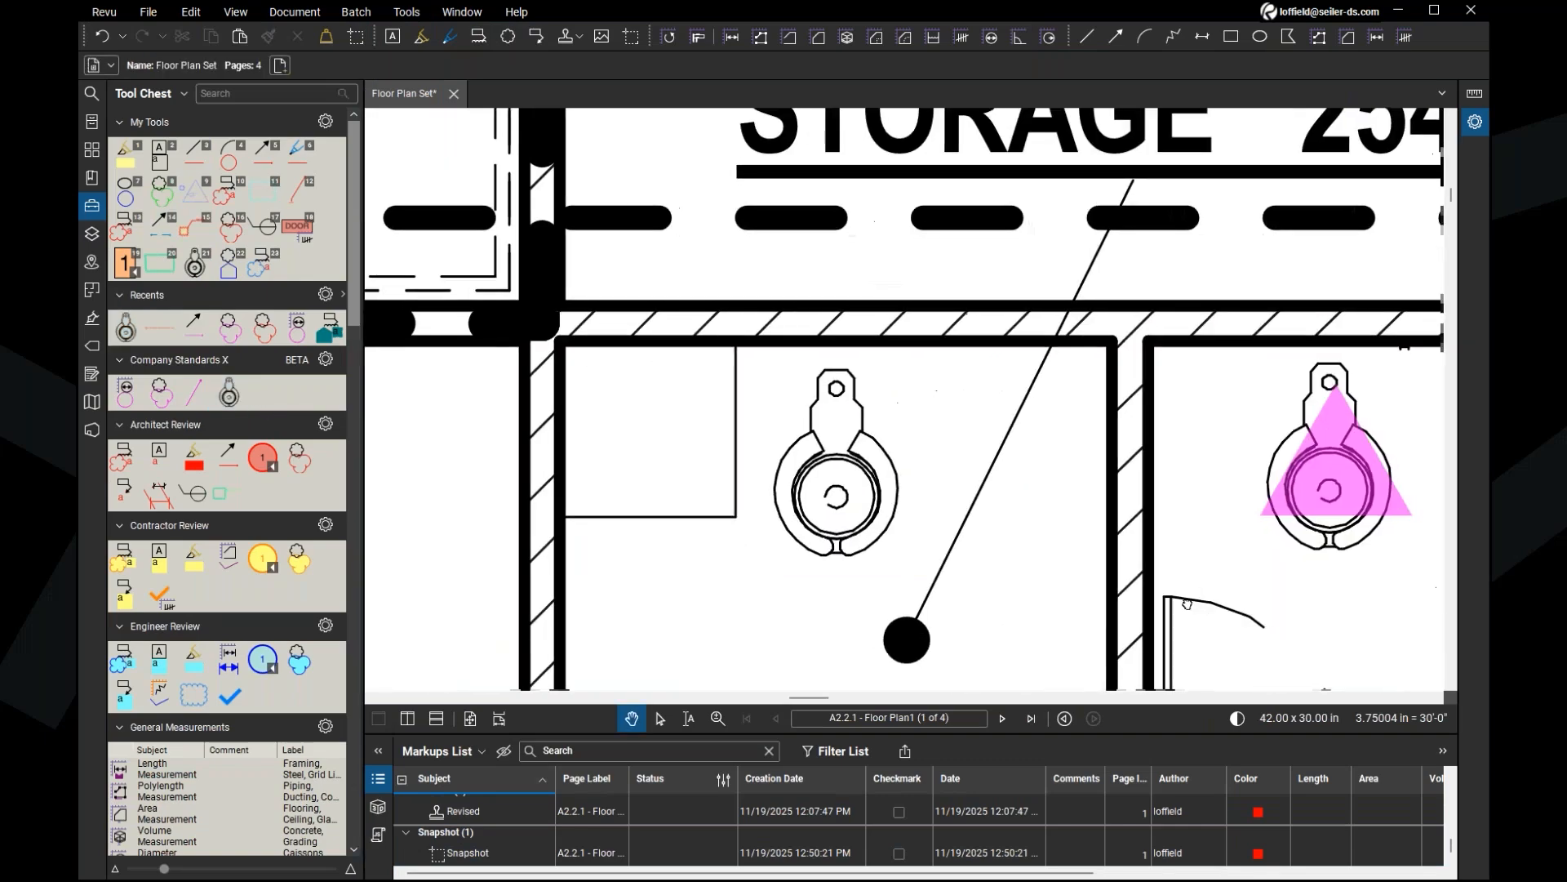
pyautogui.moveTo(1190, 611); pyautogui.dragTo(915, 348)
pyautogui.scroll(-1, 915, 348)
pyautogui.scroll(-1, 934, 406)
pyautogui.moveTo(797, 350); pyautogui.dragTo(831, 453)
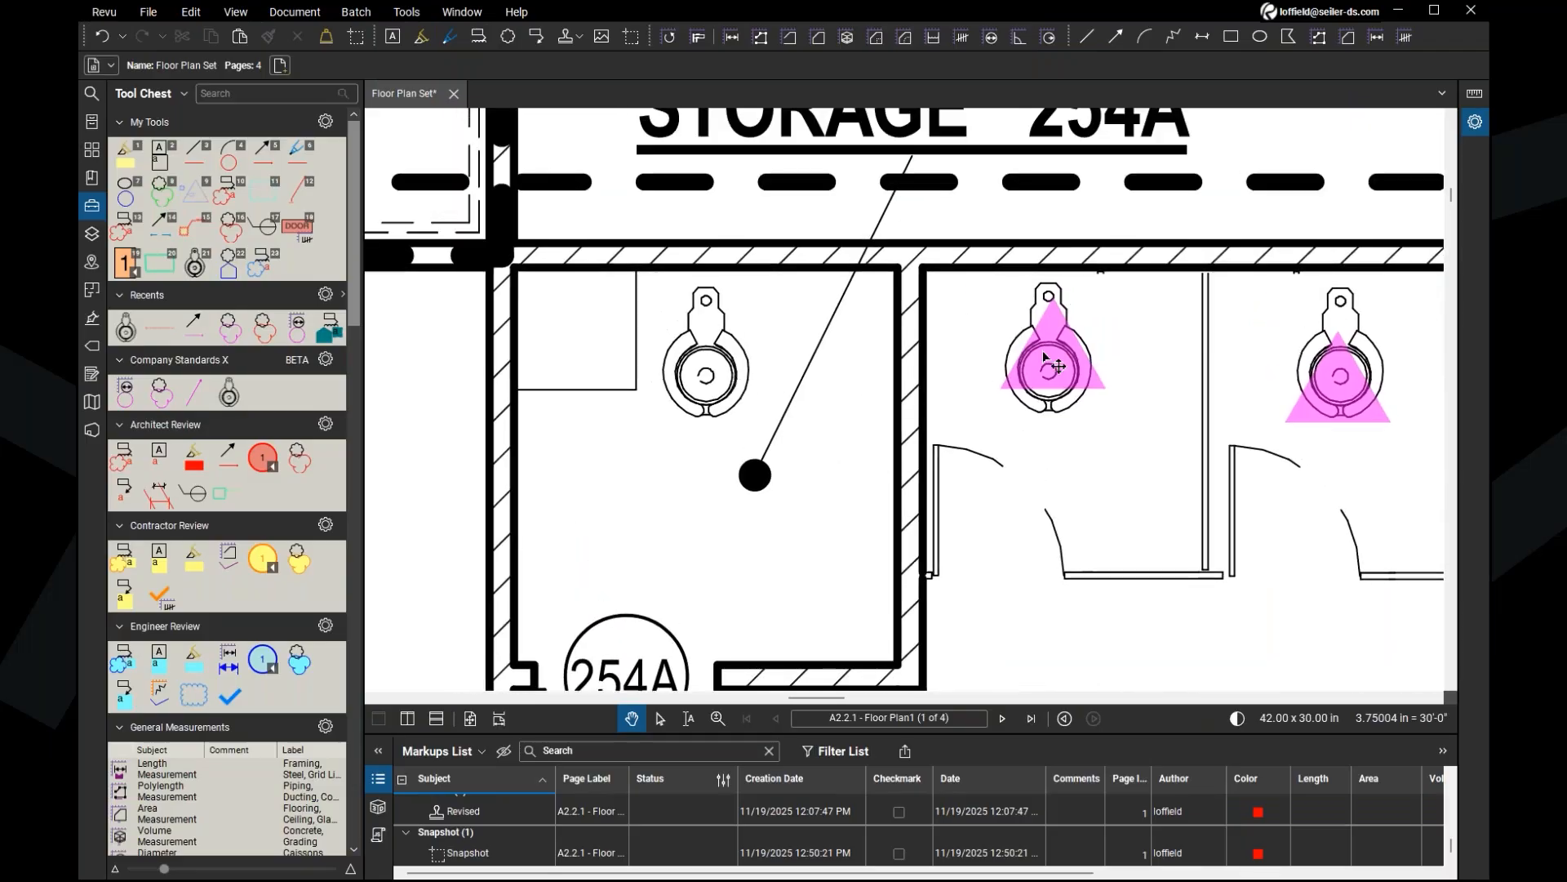
pyautogui.rightClick(1046, 356)
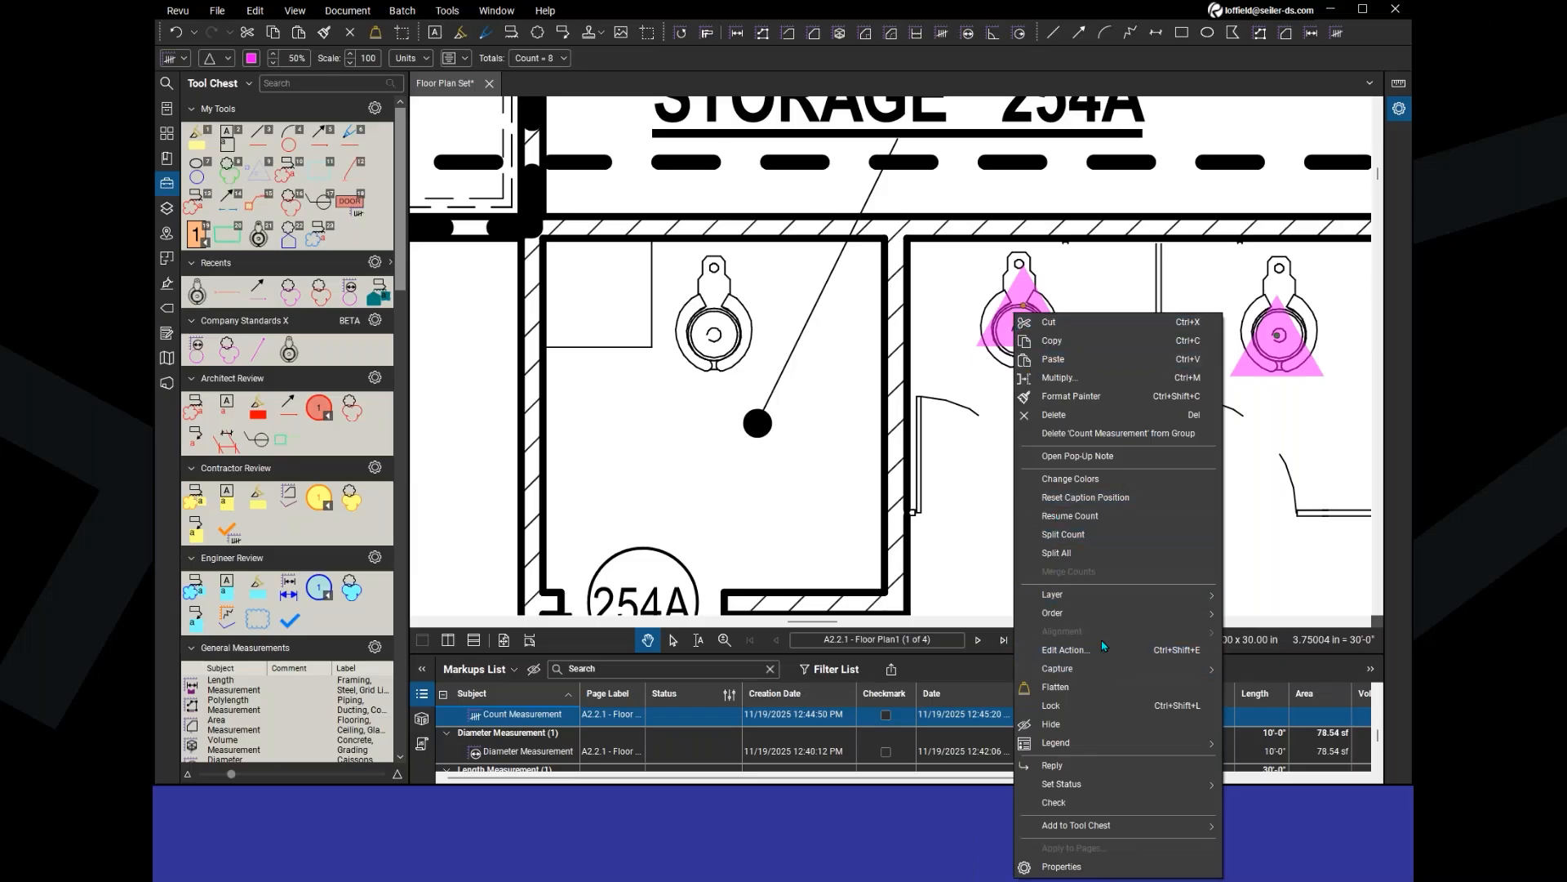
pyautogui.click(1099, 521)
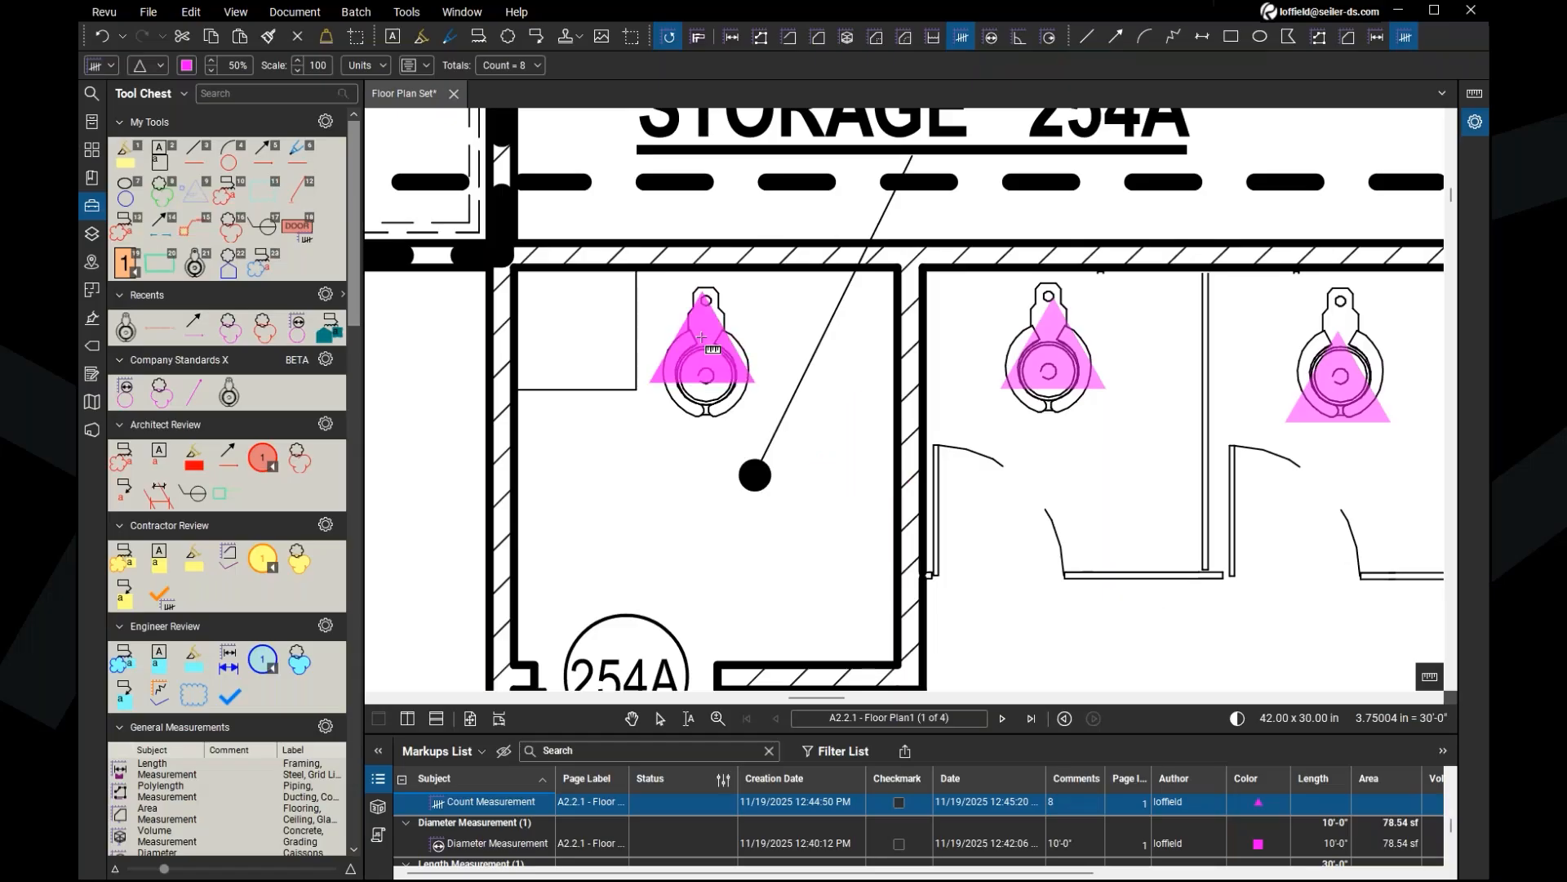
pyautogui.press('Escape')
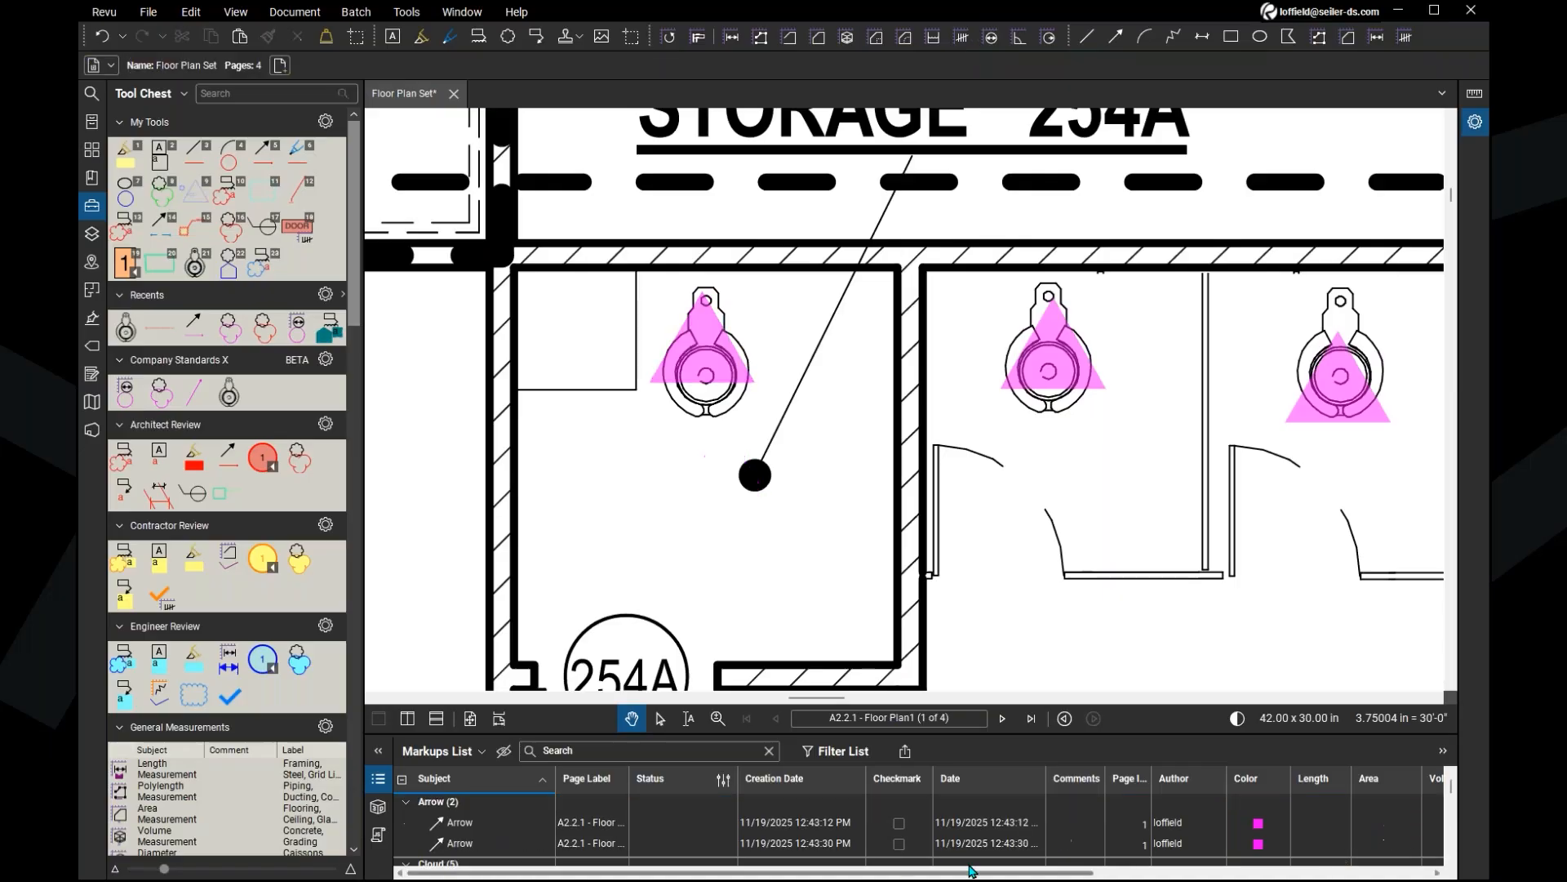
# Step: Find the Count Measurement entry in the temporarily enlarged Markups List and check its updated total
pyautogui.scroll(-2, 1006, 811)
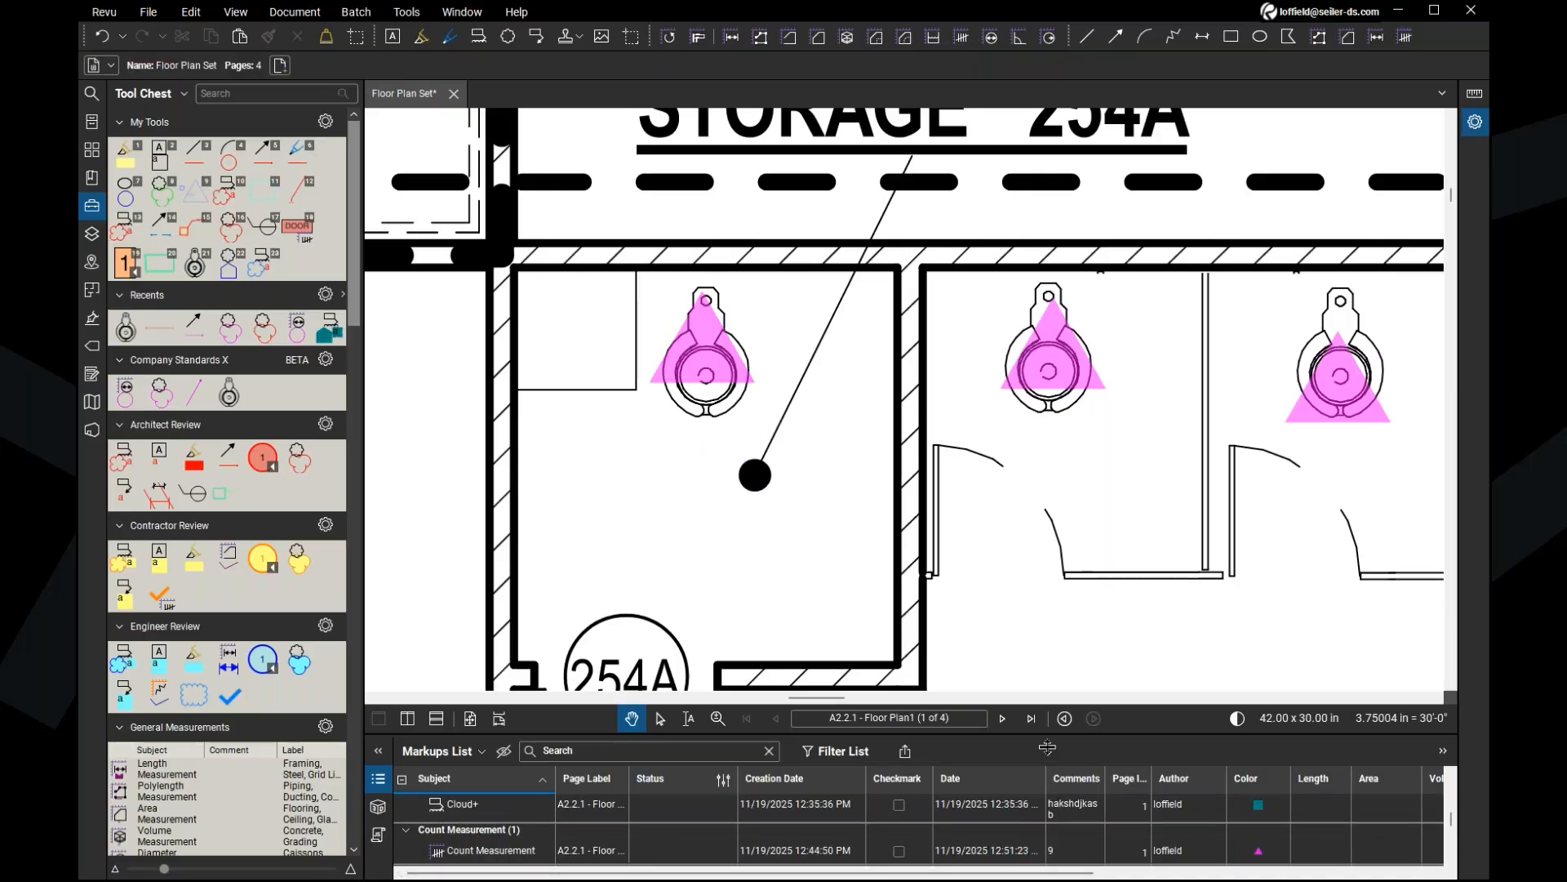
pyautogui.moveTo(1042, 734); pyautogui.dragTo(1034, 555)
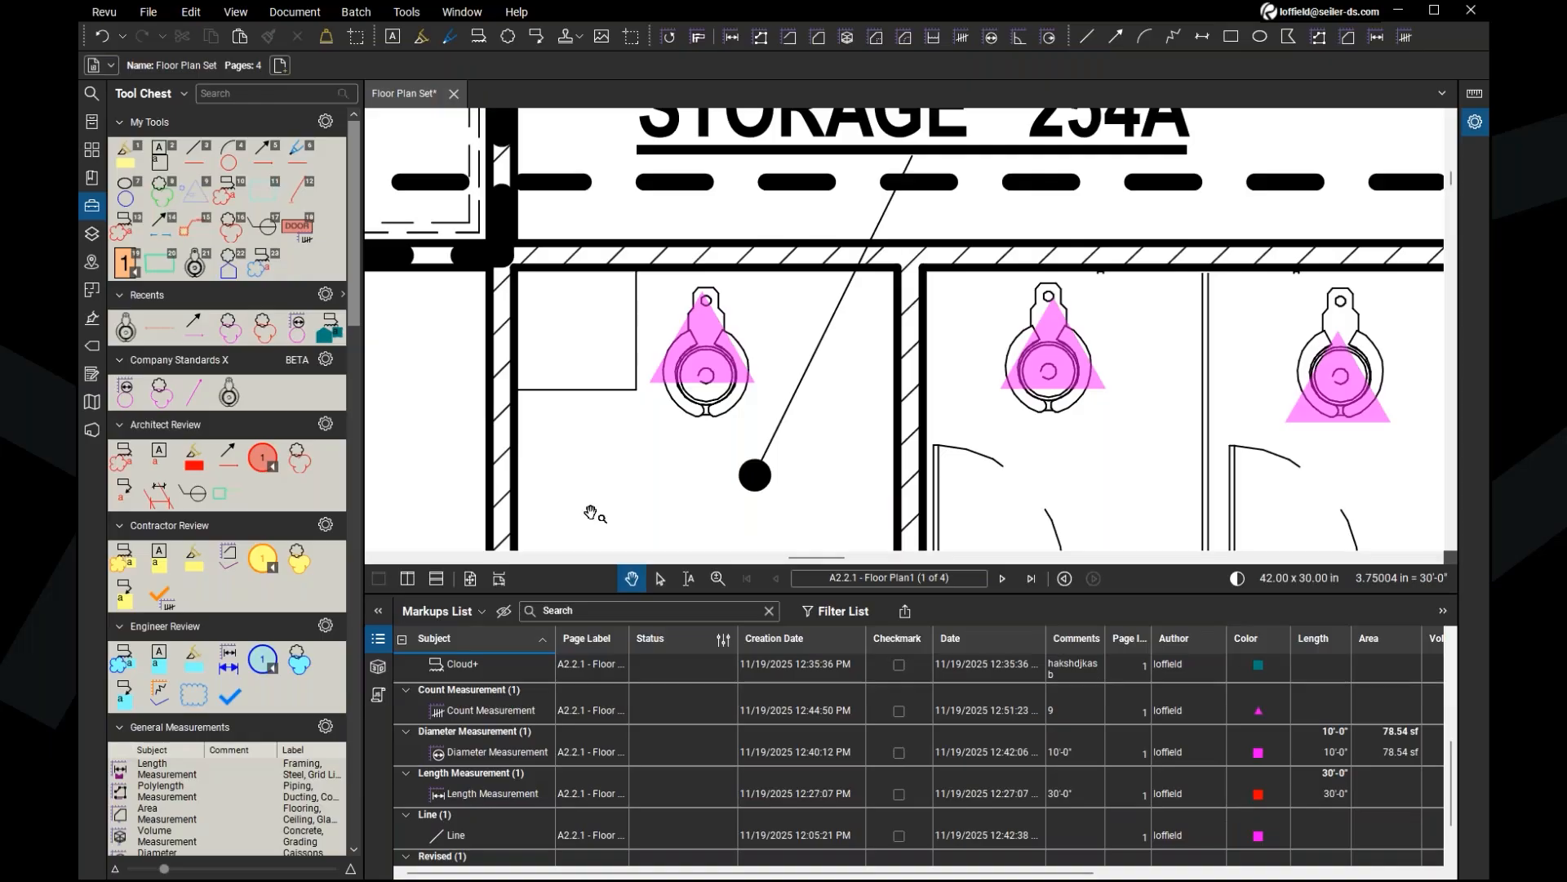
pyautogui.moveTo(604, 593); pyautogui.dragTo(633, 751)
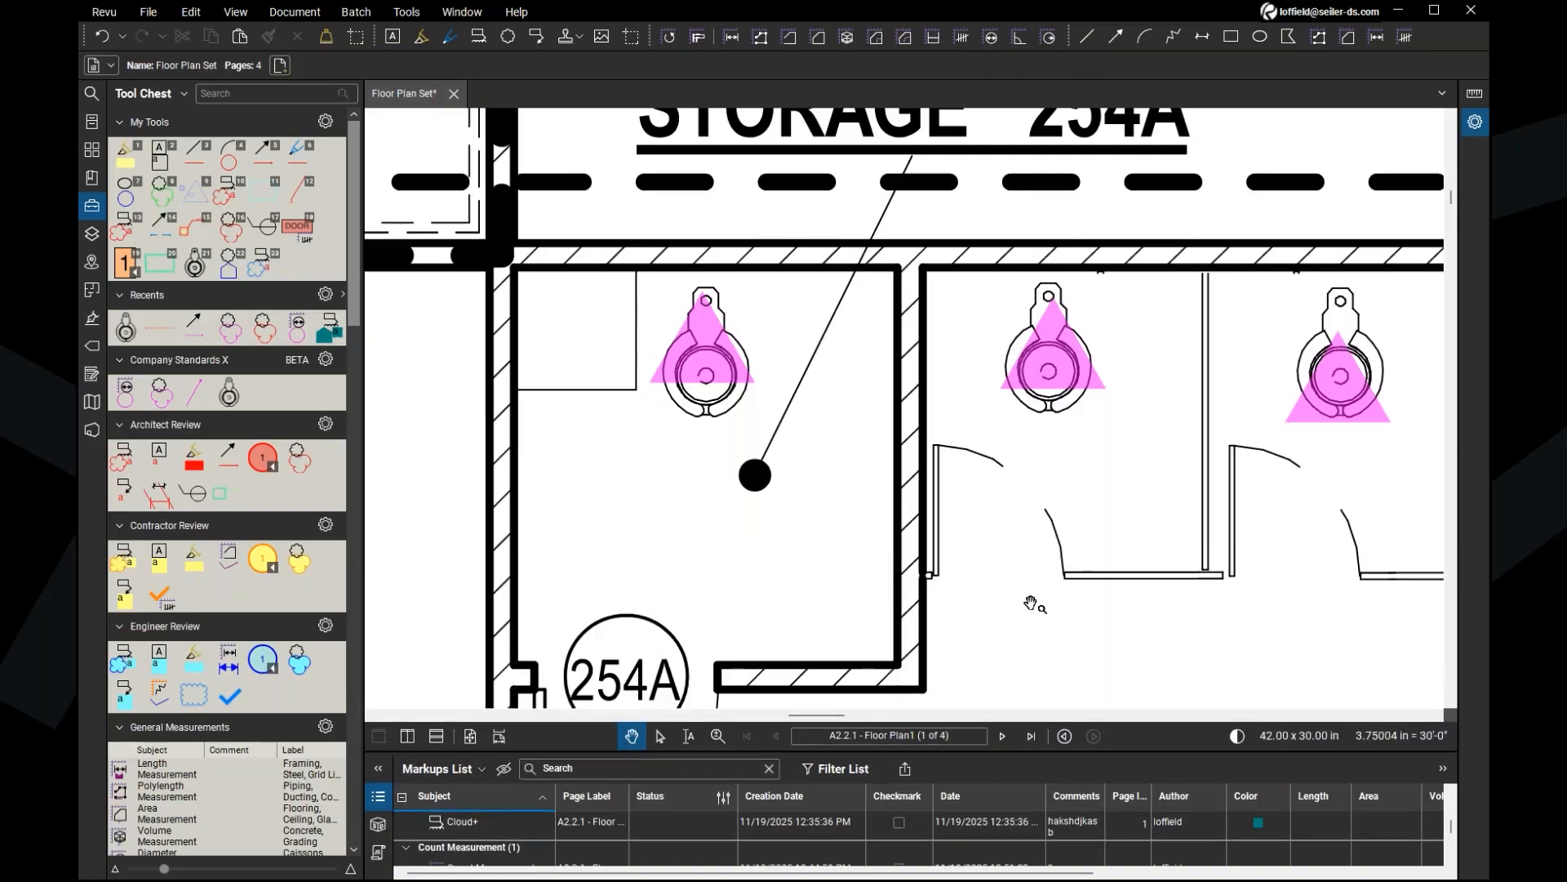
pyautogui.scroll(-3, 1025, 596)
pyautogui.moveTo(1023, 584); pyautogui.dragTo(760, 512)
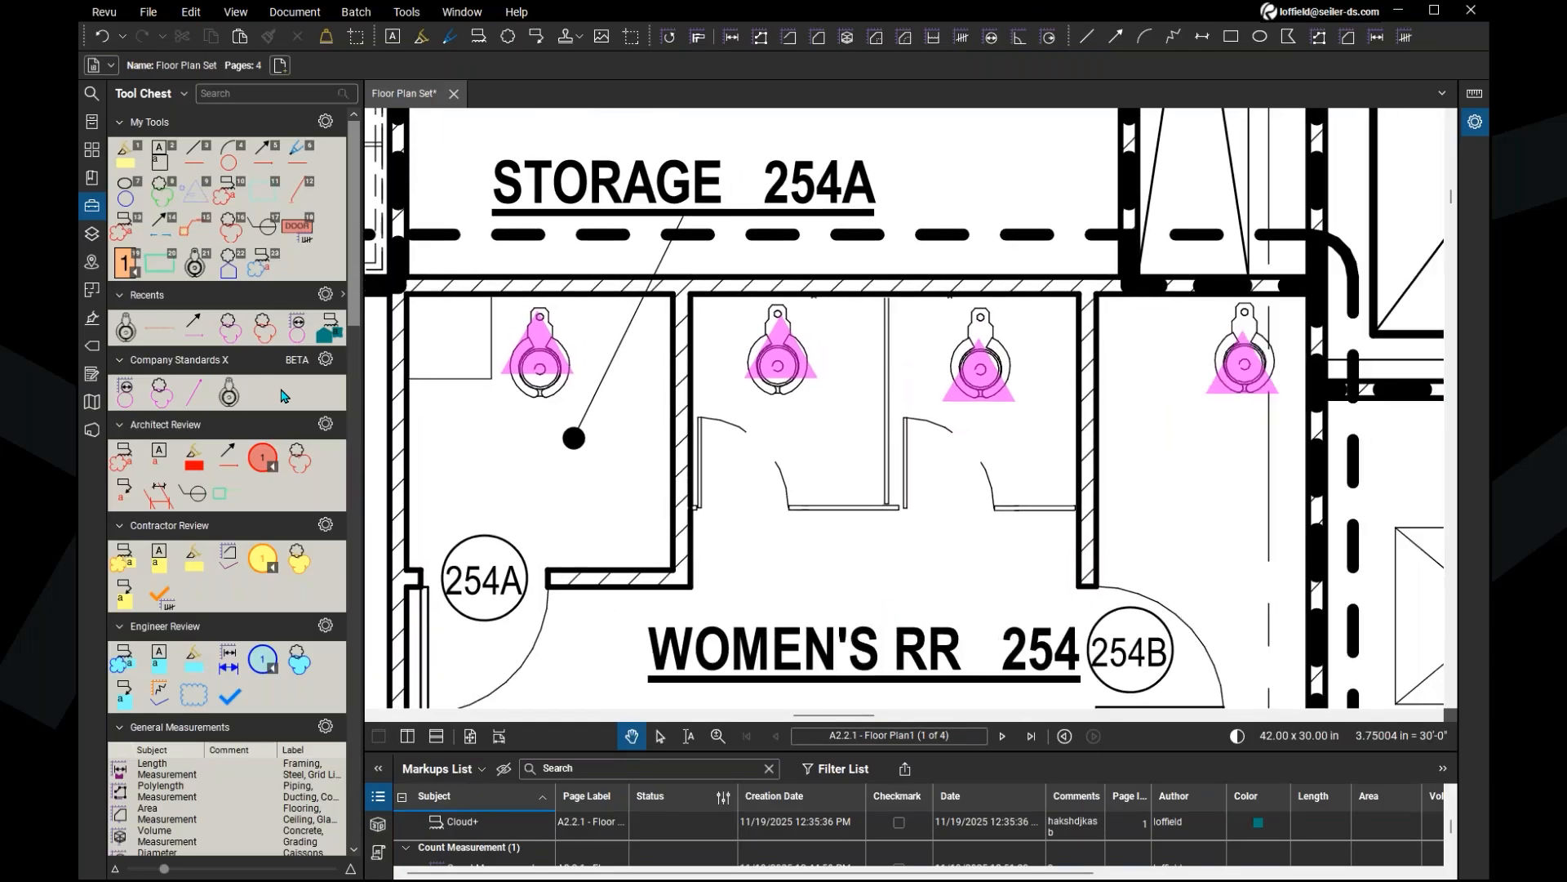
pyautogui.press('ctrl')
pyautogui.press('ctrl')
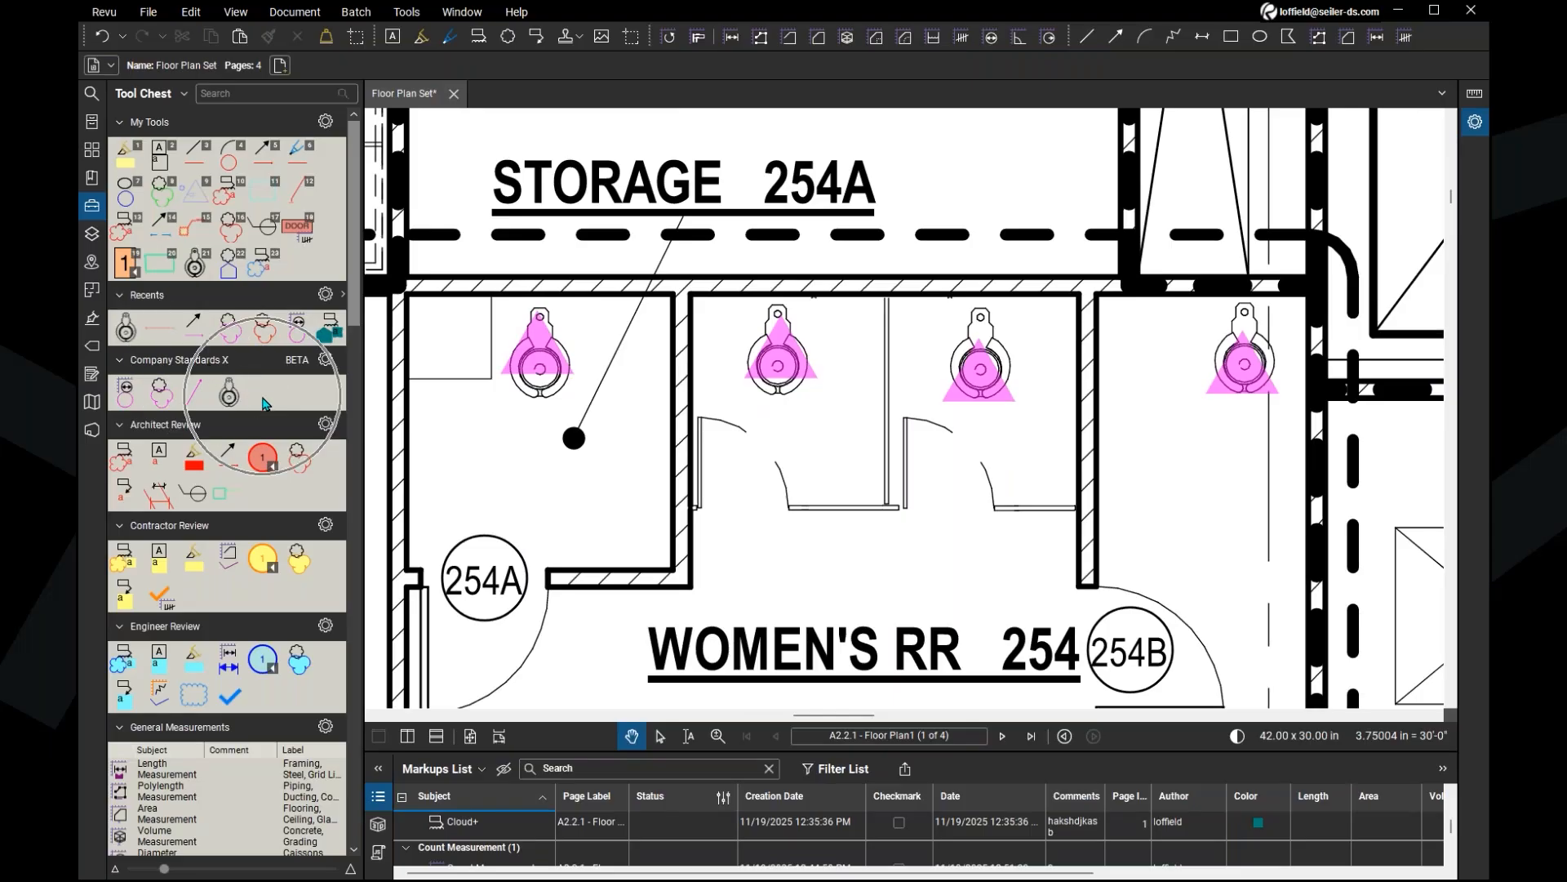
# Step: Open the Manage Tool Sets dialog, select Company Standards X to look at its export option, and close the dialog
pyautogui.click(325, 361)
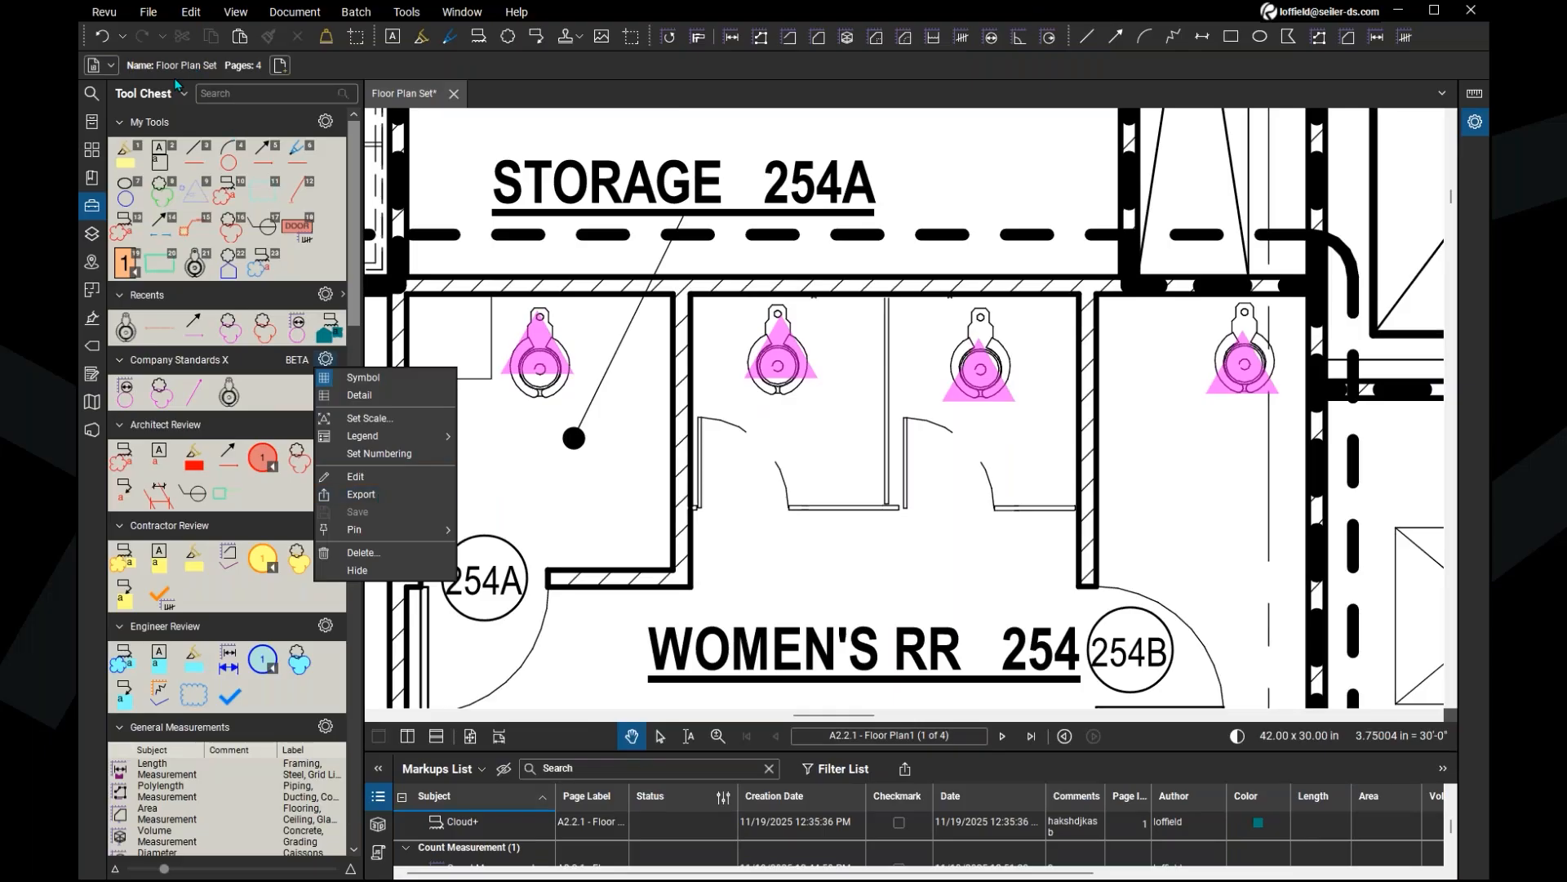
pyautogui.click(165, 98)
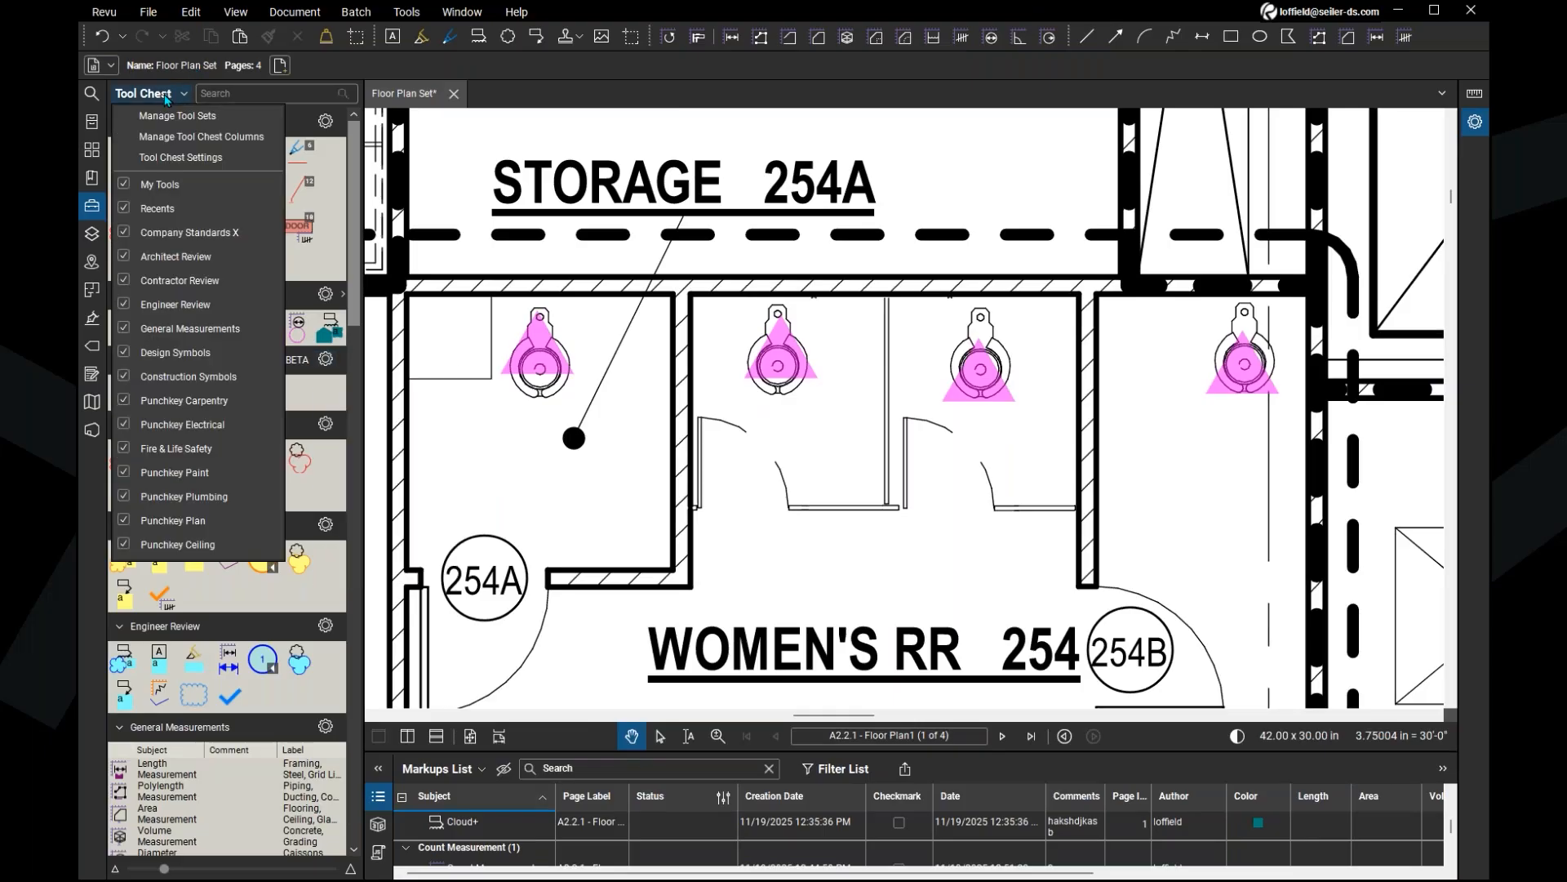
pyautogui.click(178, 116)
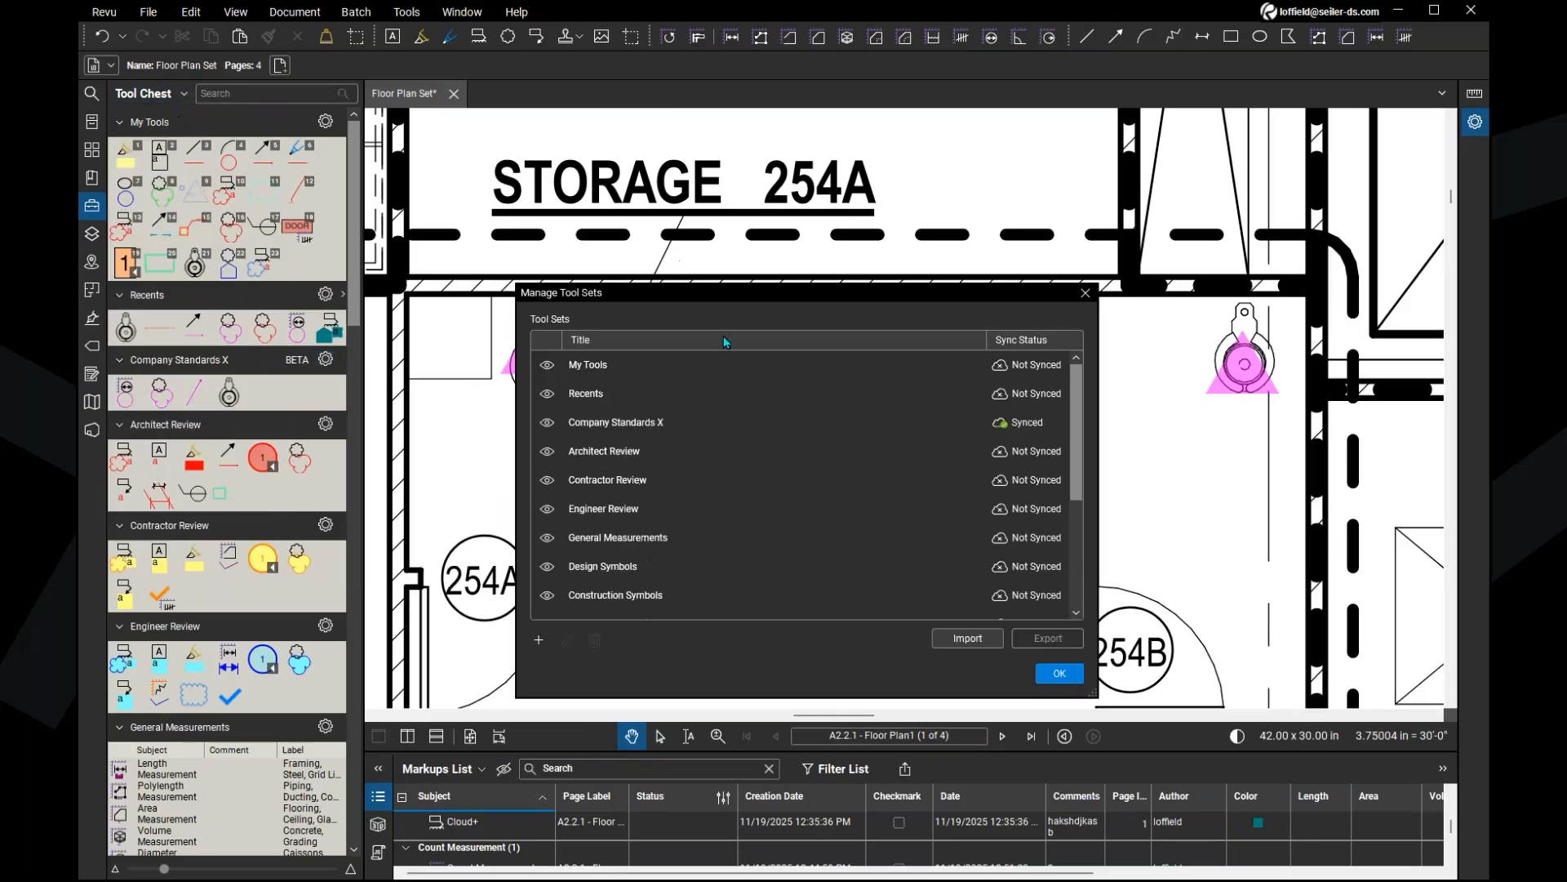
pyautogui.click(658, 422)
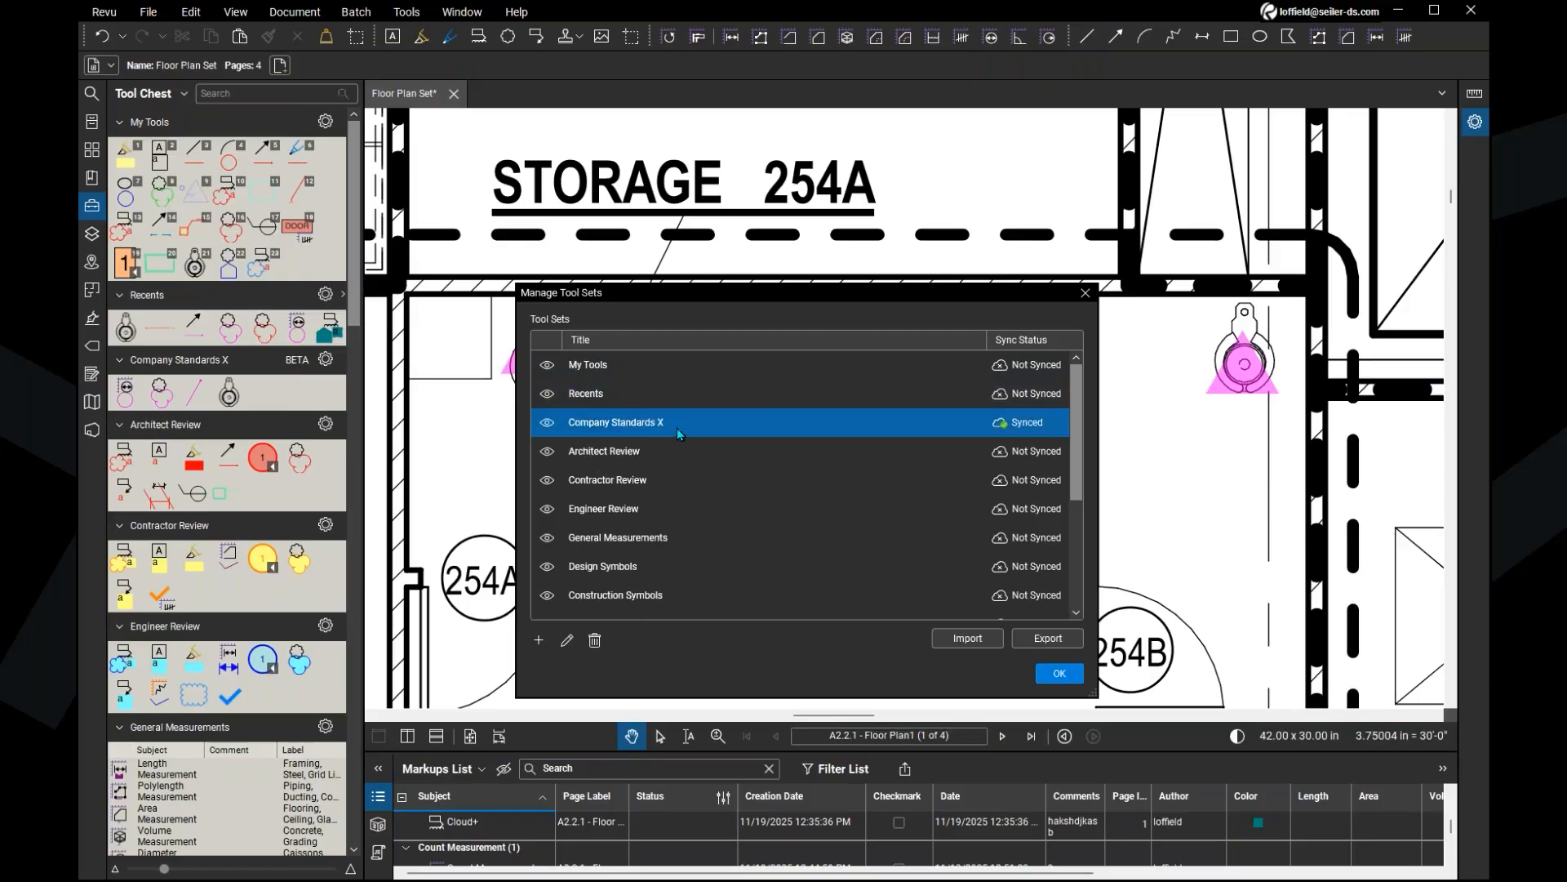
pyautogui.click(1027, 644)
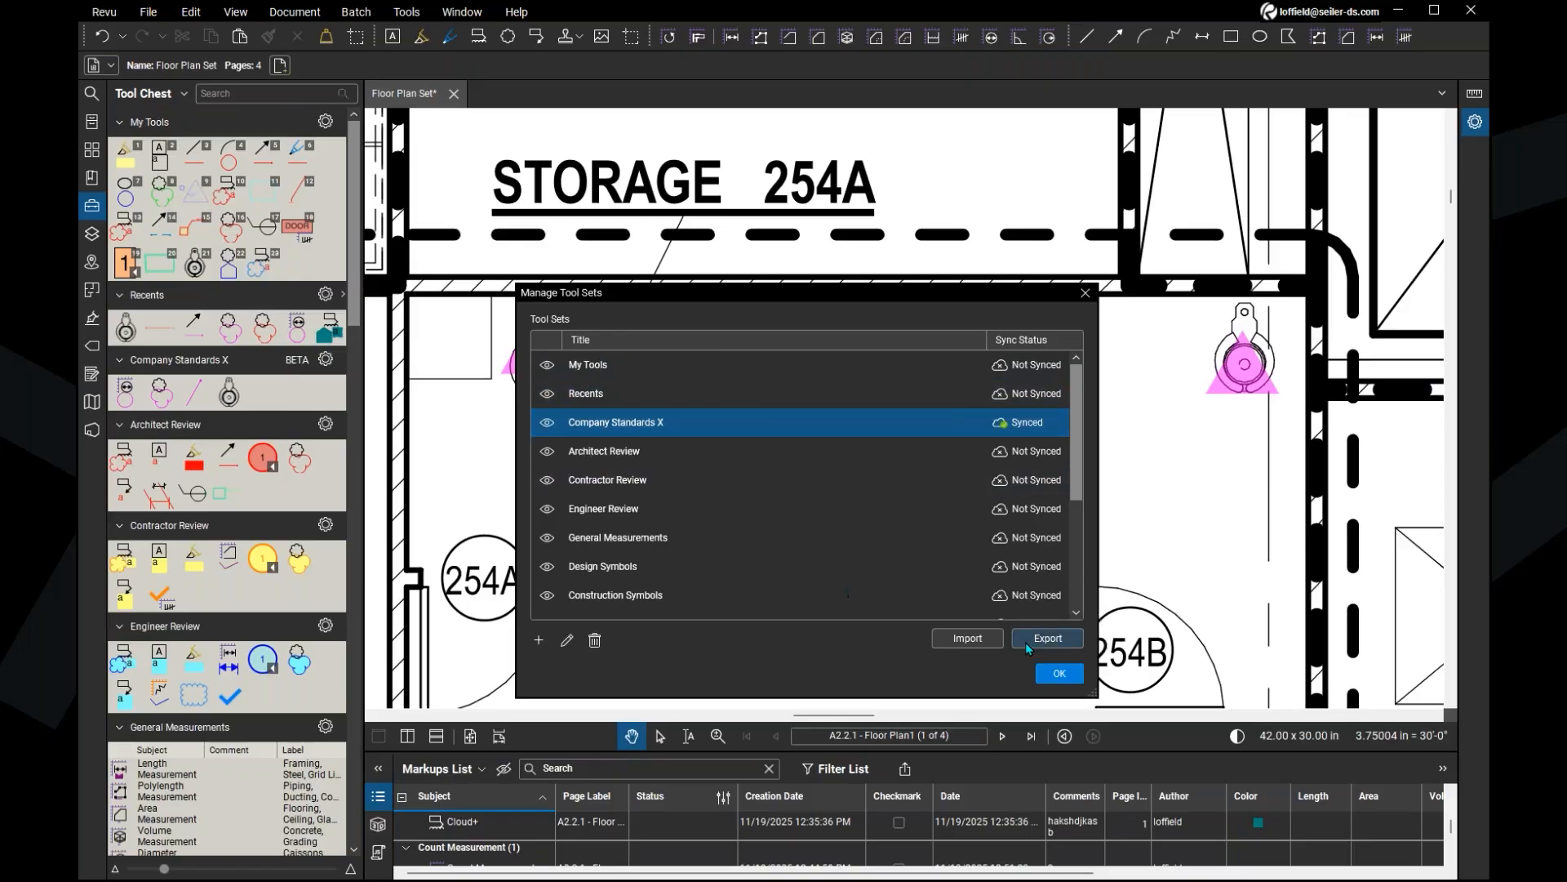
pyautogui.click(1026, 644)
pyautogui.click(1086, 294)
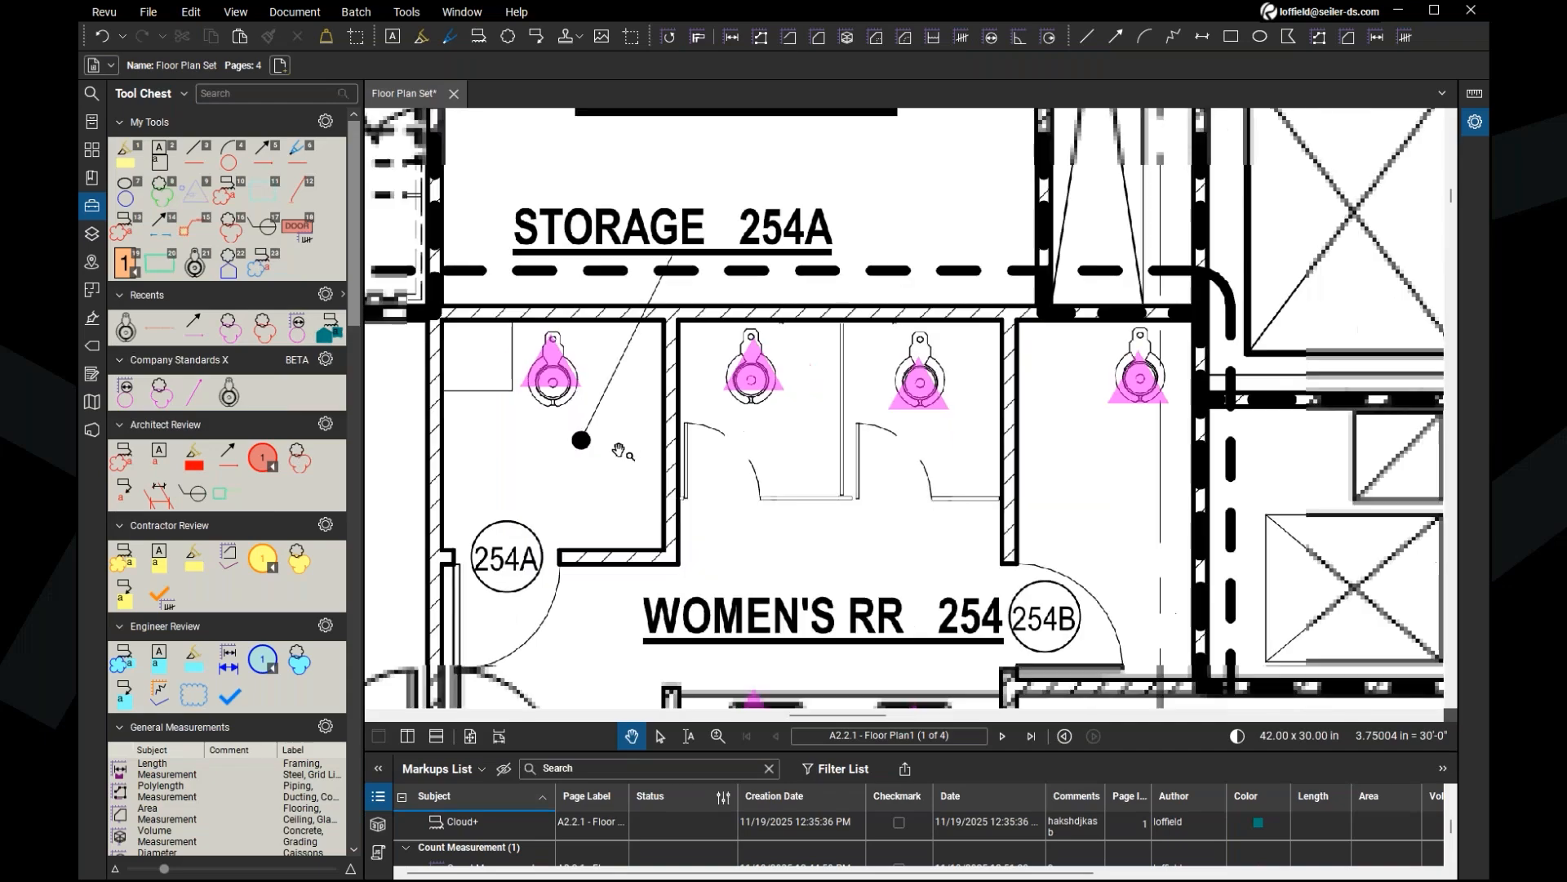
# Step: Review the available markup tools and their assigned shortcuts, from Text Box to PDF Content
pyautogui.scroll(-3, 618, 437)
pyautogui.moveTo(630, 476); pyautogui.dragTo(675, 442)
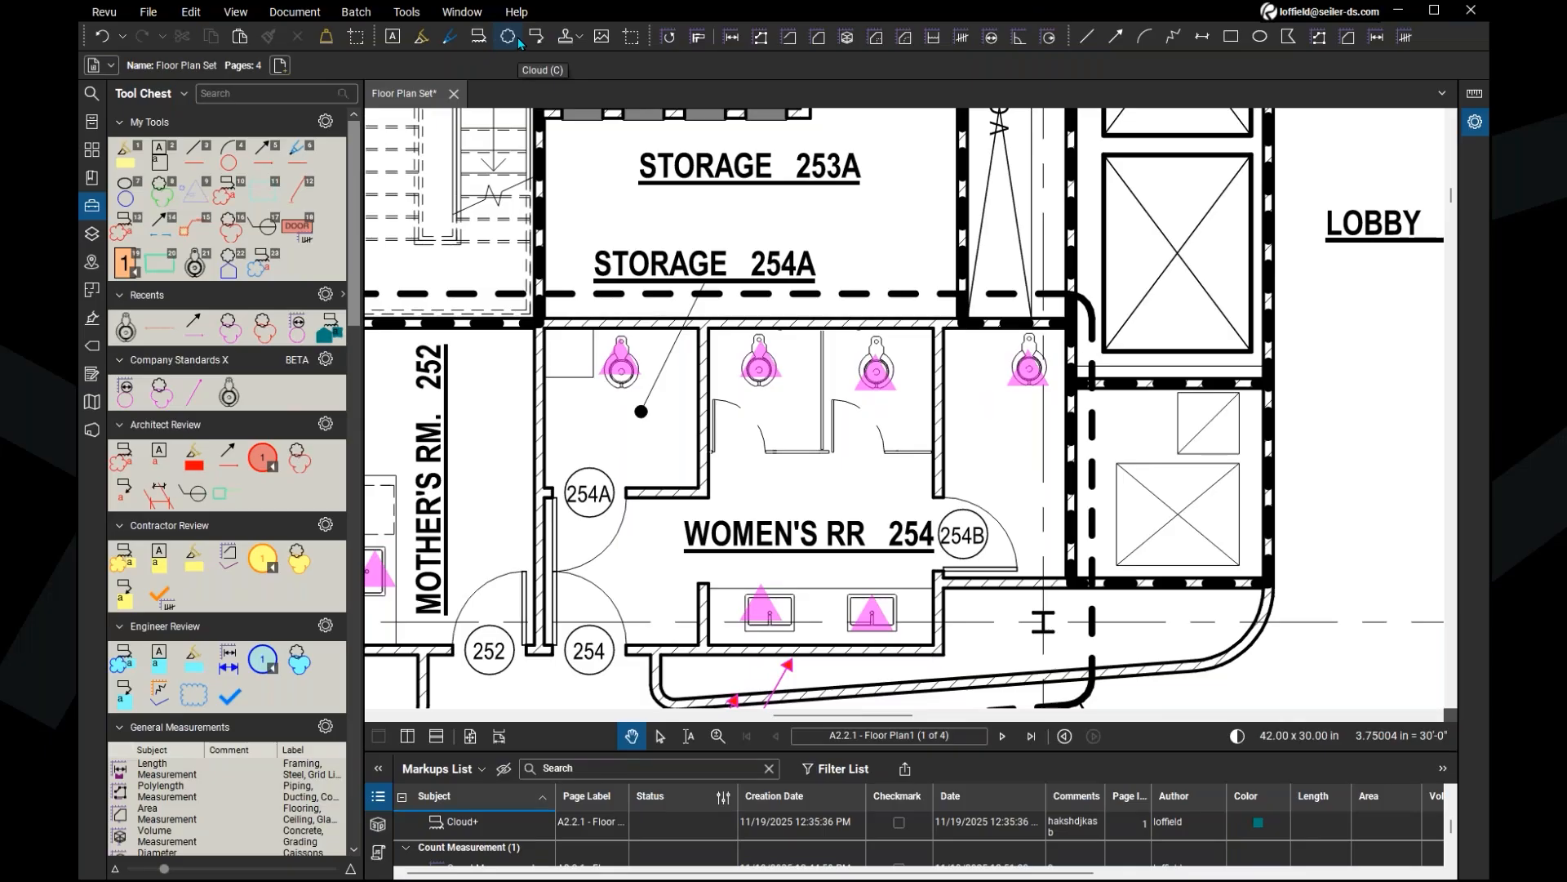
pyautogui.click(237, 329)
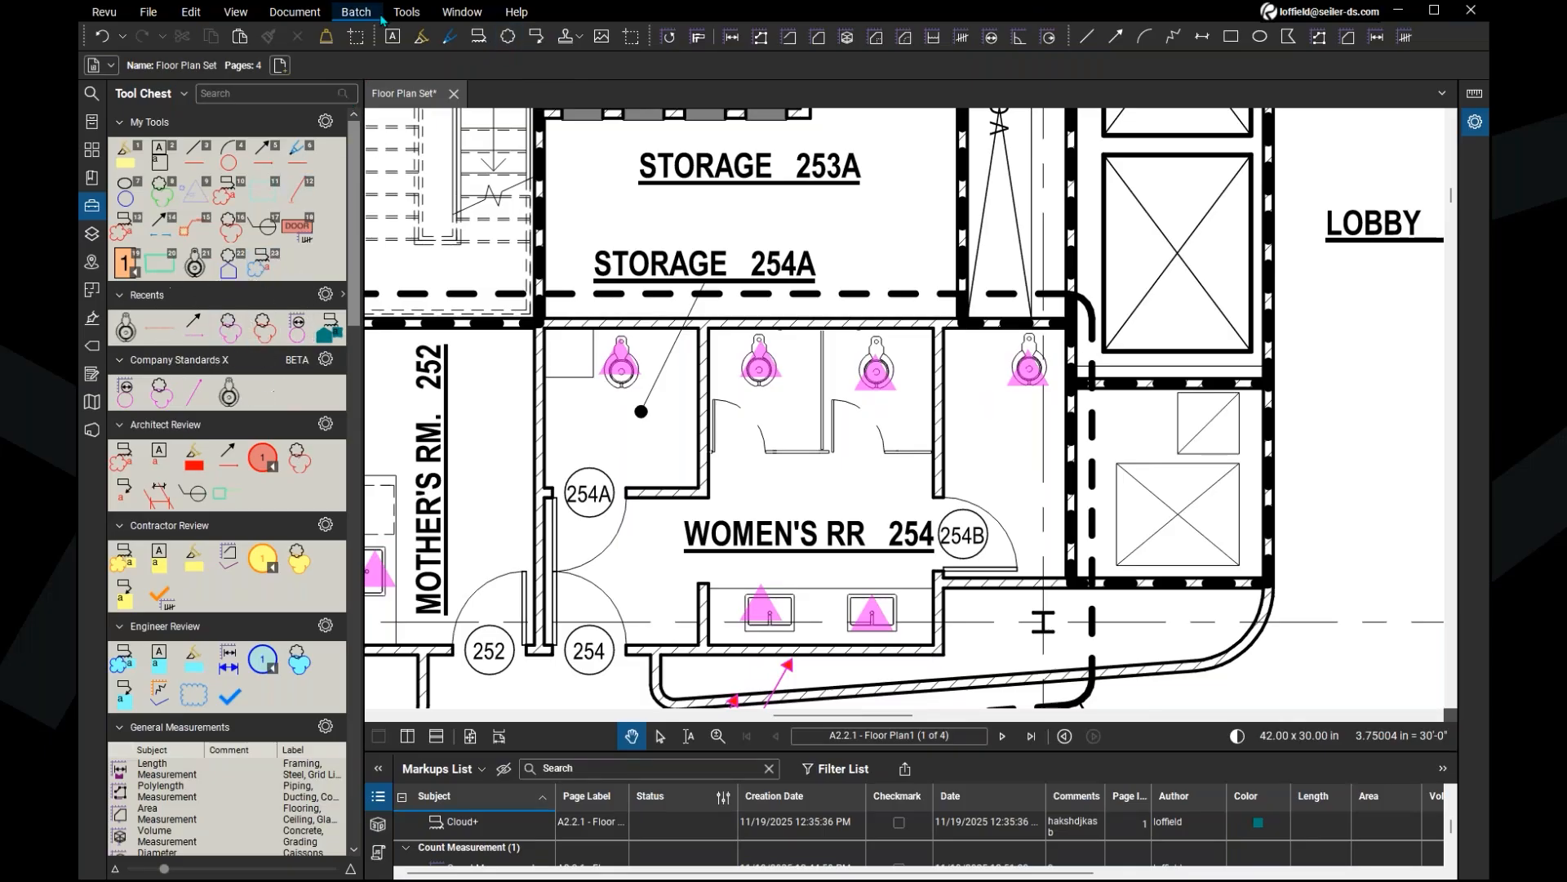
pyautogui.click(407, 13)
pyautogui.moveTo(411, 31)
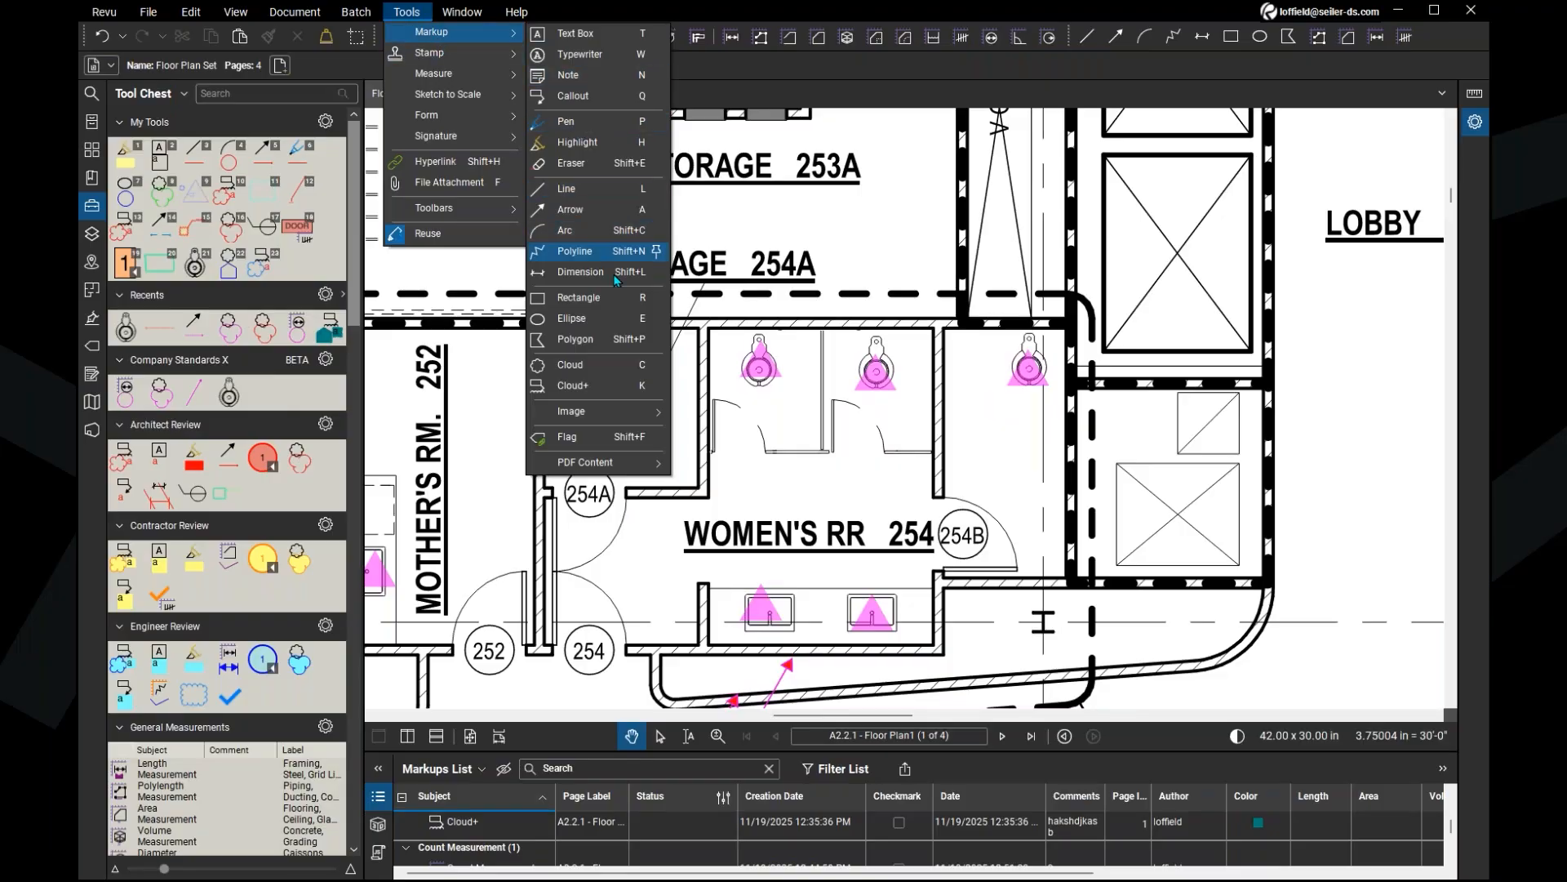
pyautogui.click(634, 369)
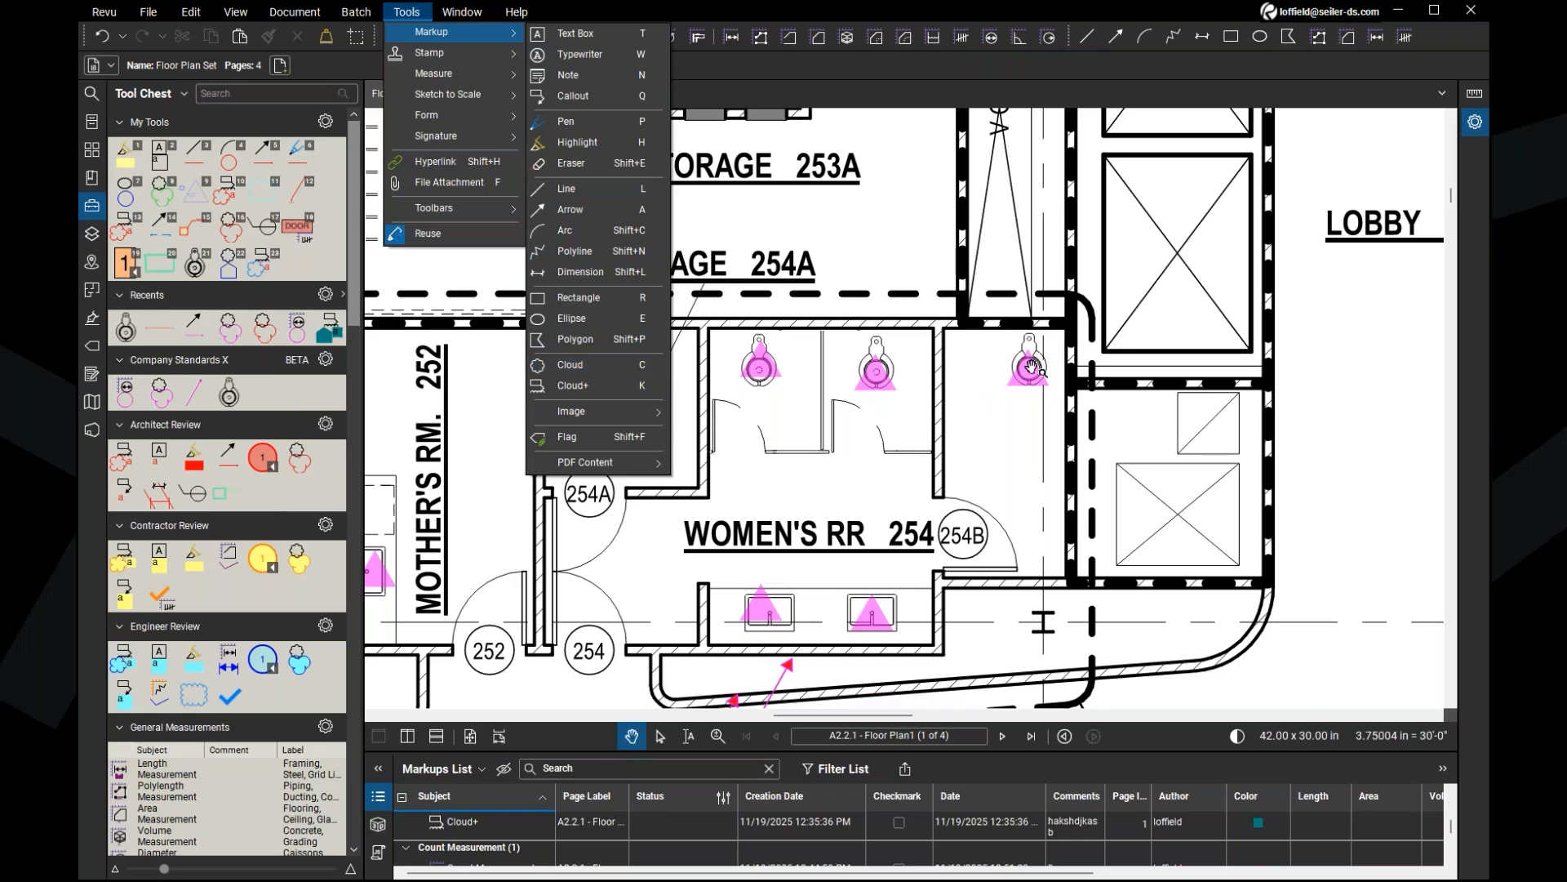
pyautogui.click(1288, 409)
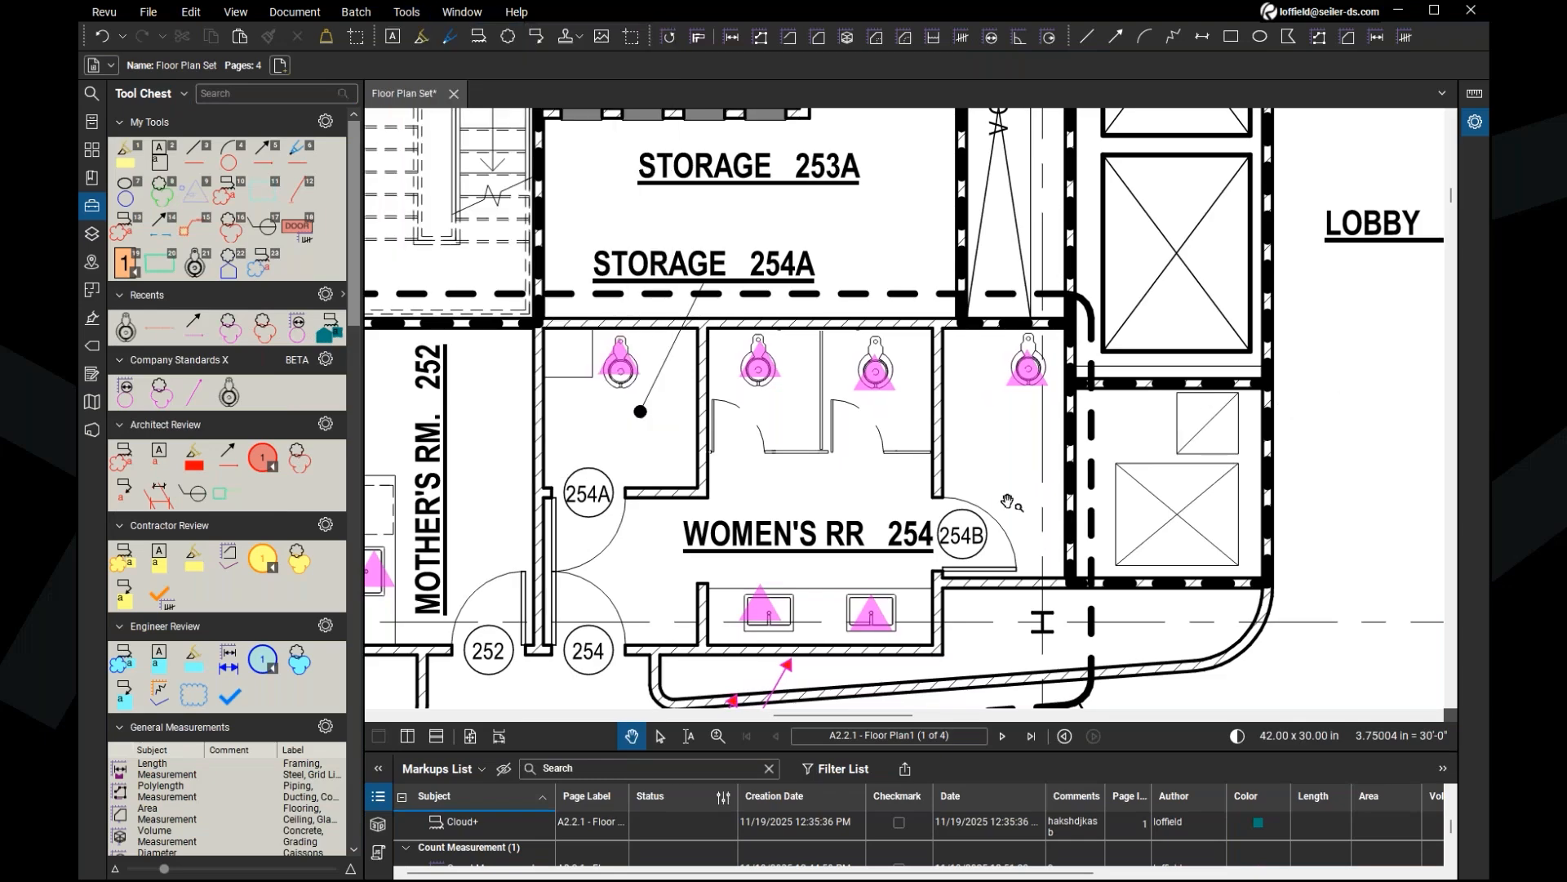
pyautogui.moveTo(1009, 502)
pyautogui.mouseDown()
pyautogui.moveTo(1037, 466)
pyautogui.moveTo(1102, 459)
pyautogui.mouseUp()
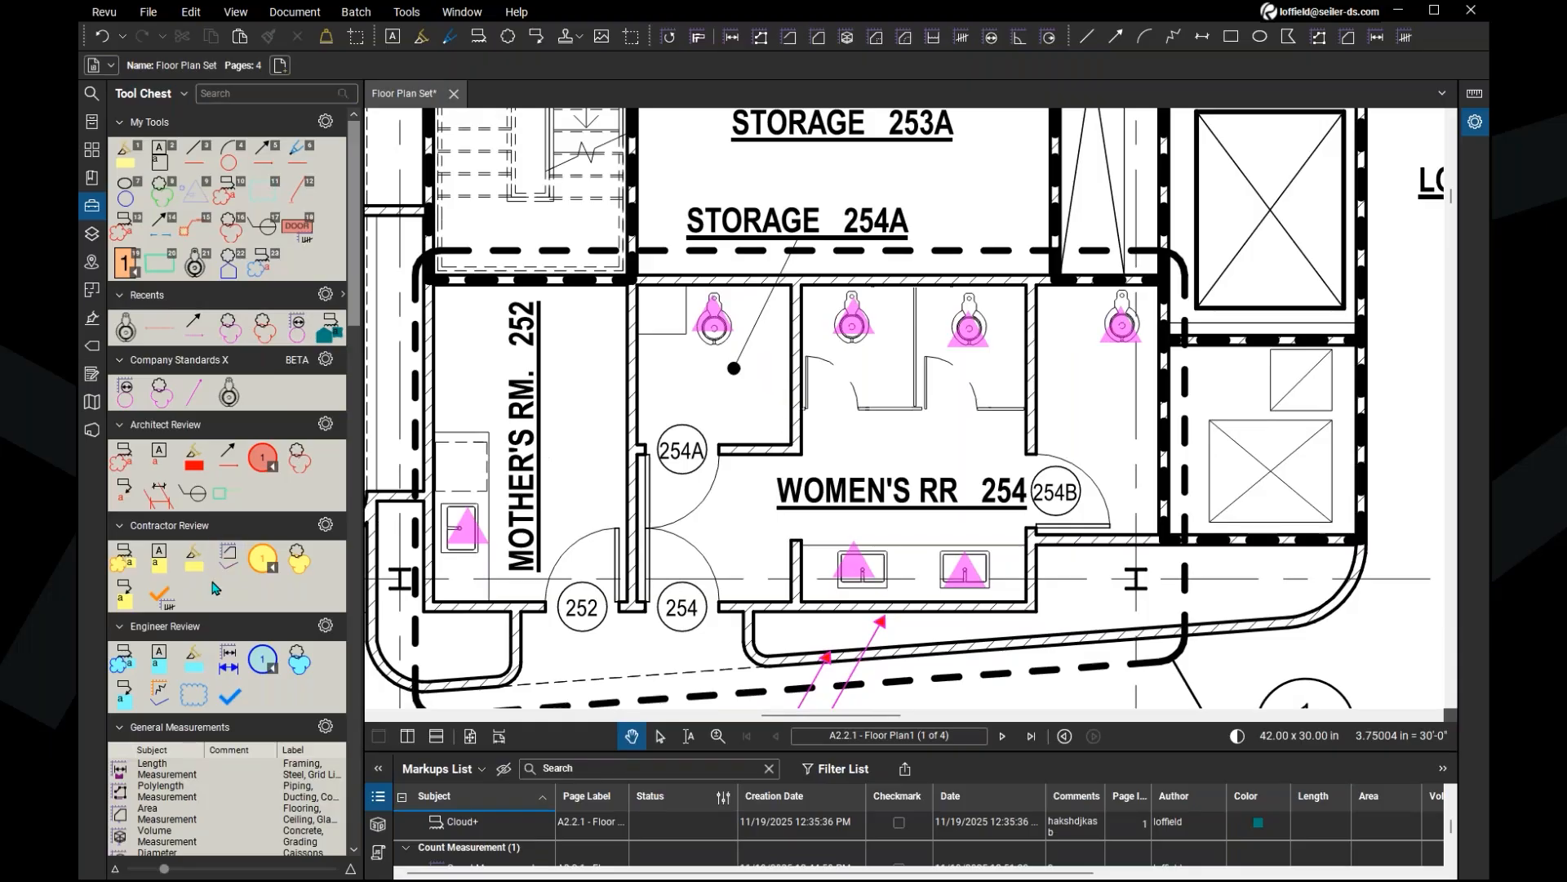
# Step: Open a new WebTab beside the floor plan and load the Revu Custom Libraries page from the saved web favorites
pyautogui.scroll(-4, 217, 589)
pyautogui.scroll(-3, 217, 592)
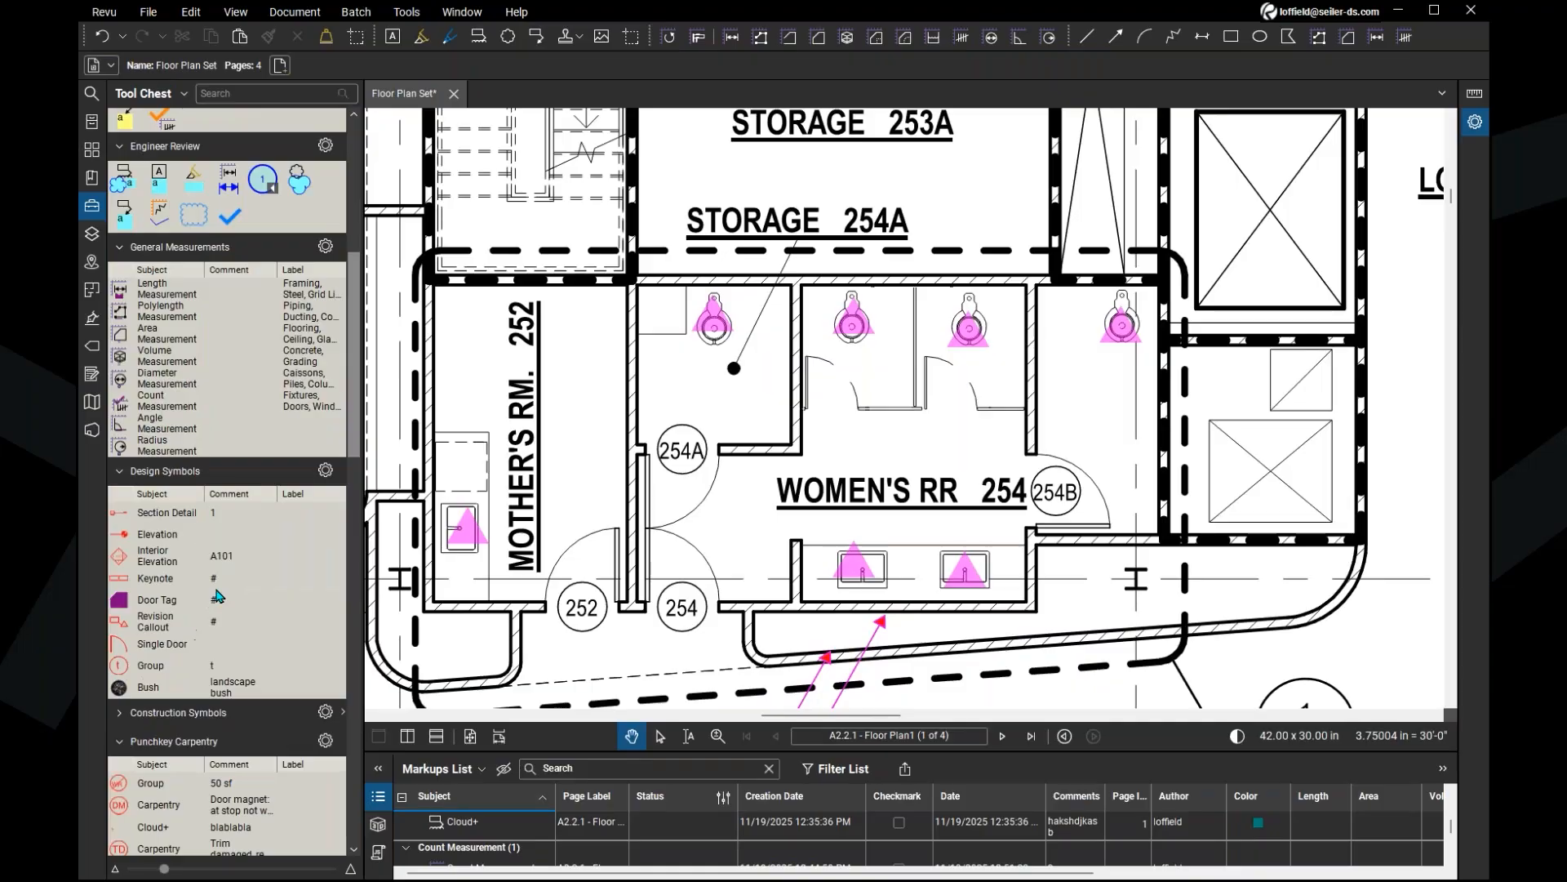
pyautogui.scroll(-5, 216, 594)
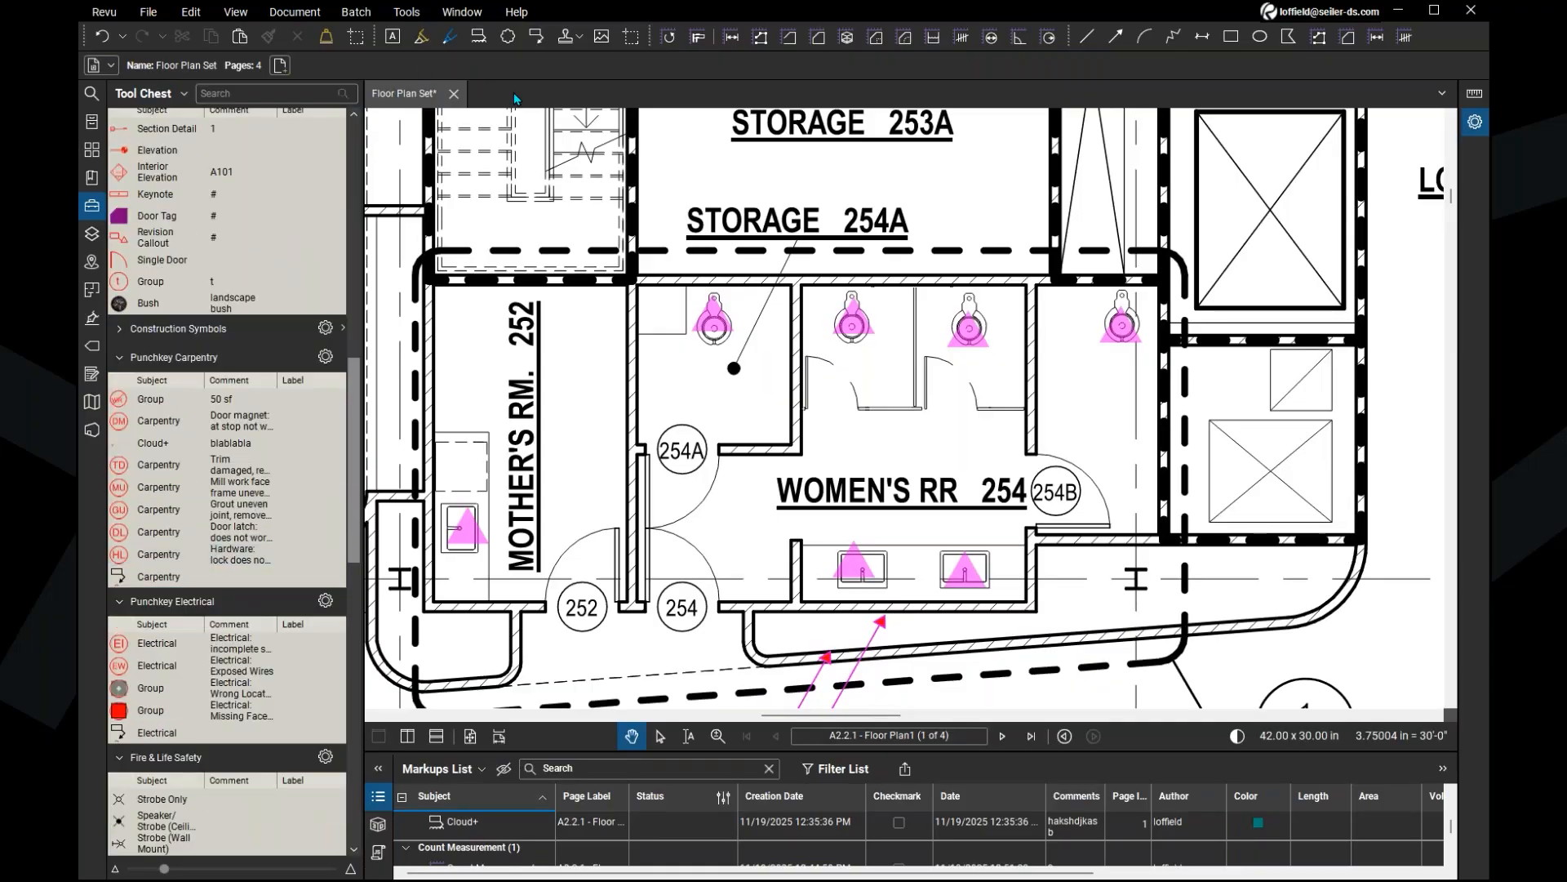
pyautogui.click(464, 13)
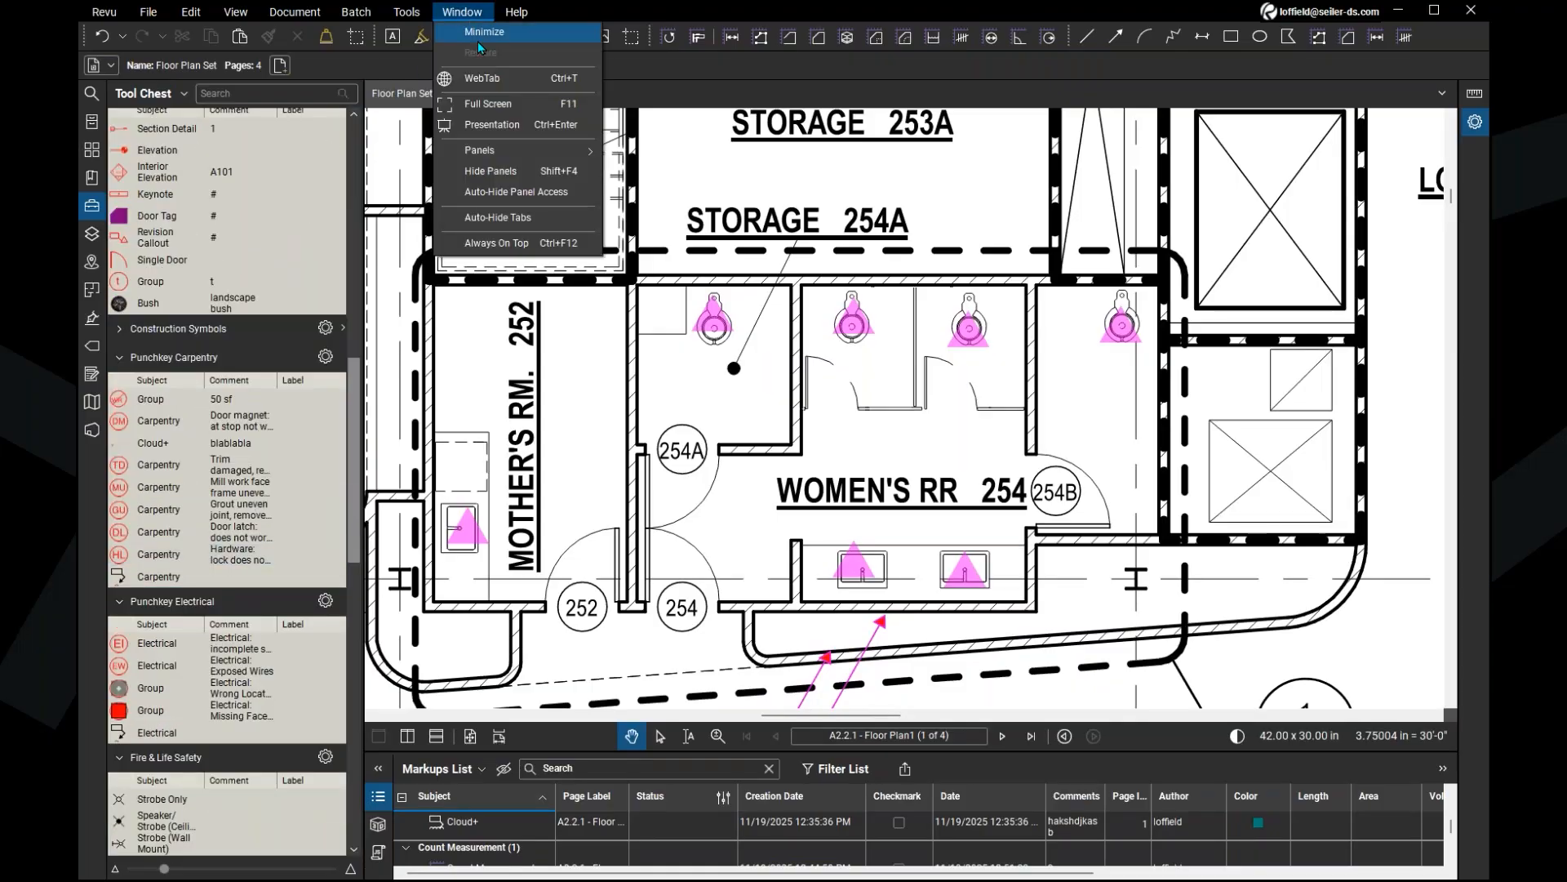
pyautogui.click(489, 78)
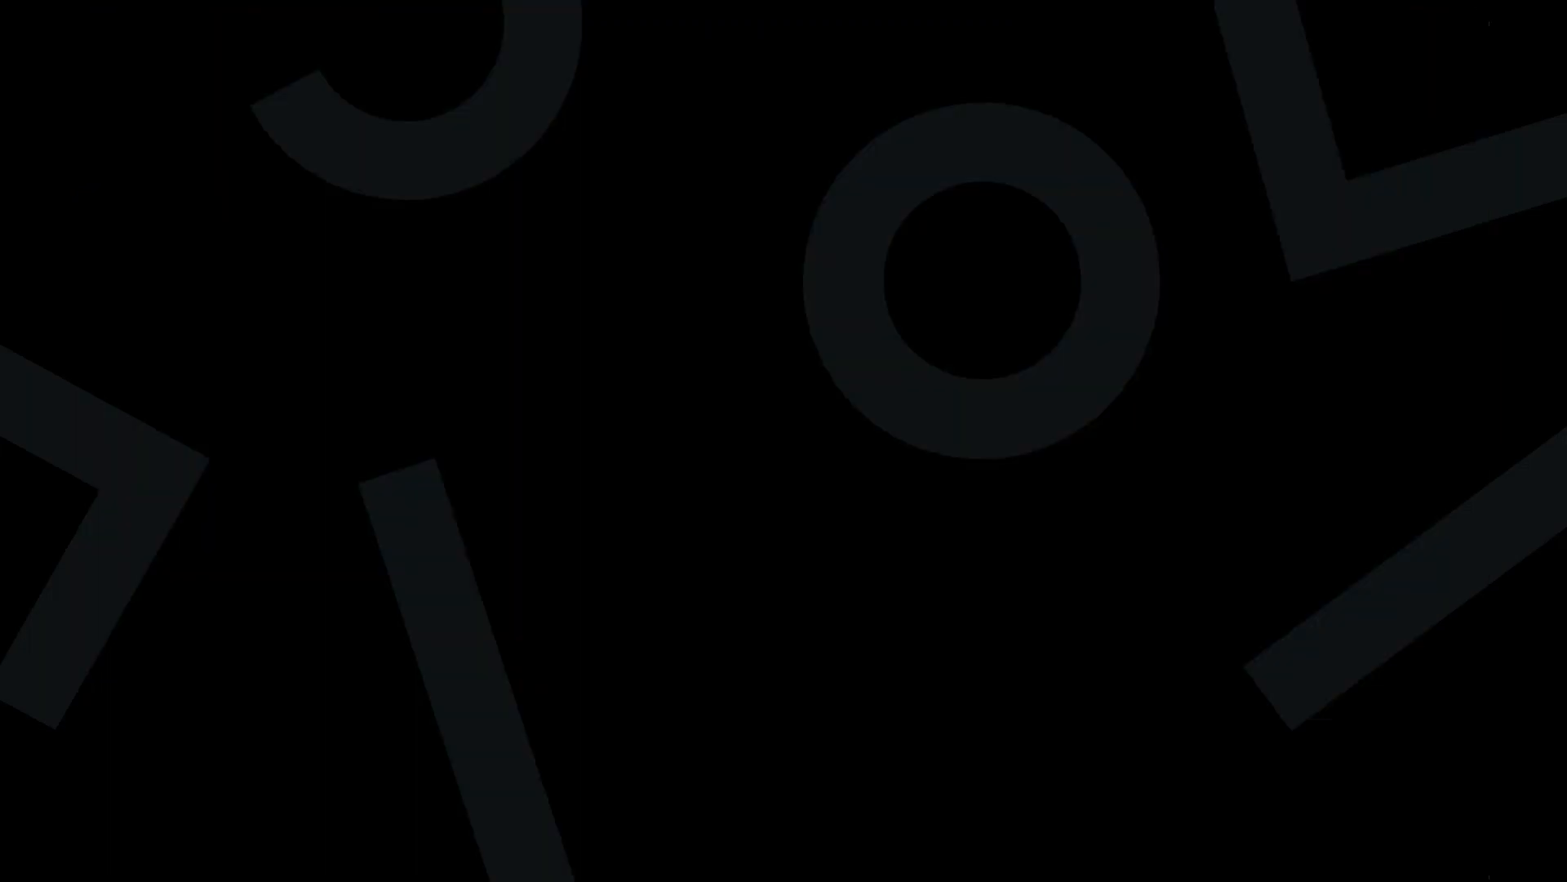
pyautogui.click(1471, 67)
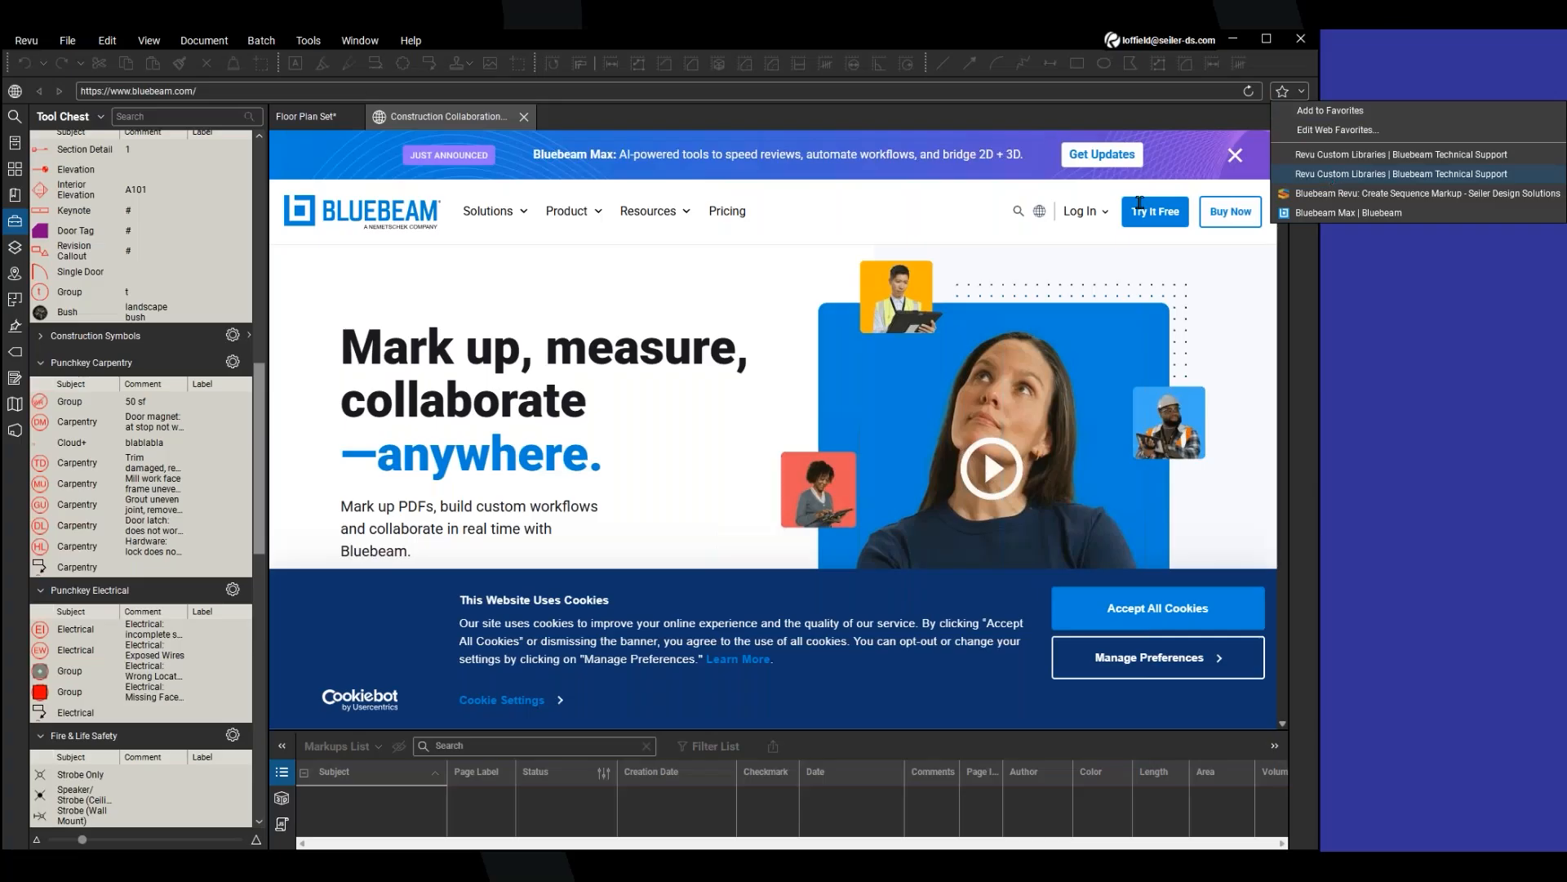
pyautogui.click(1330, 175)
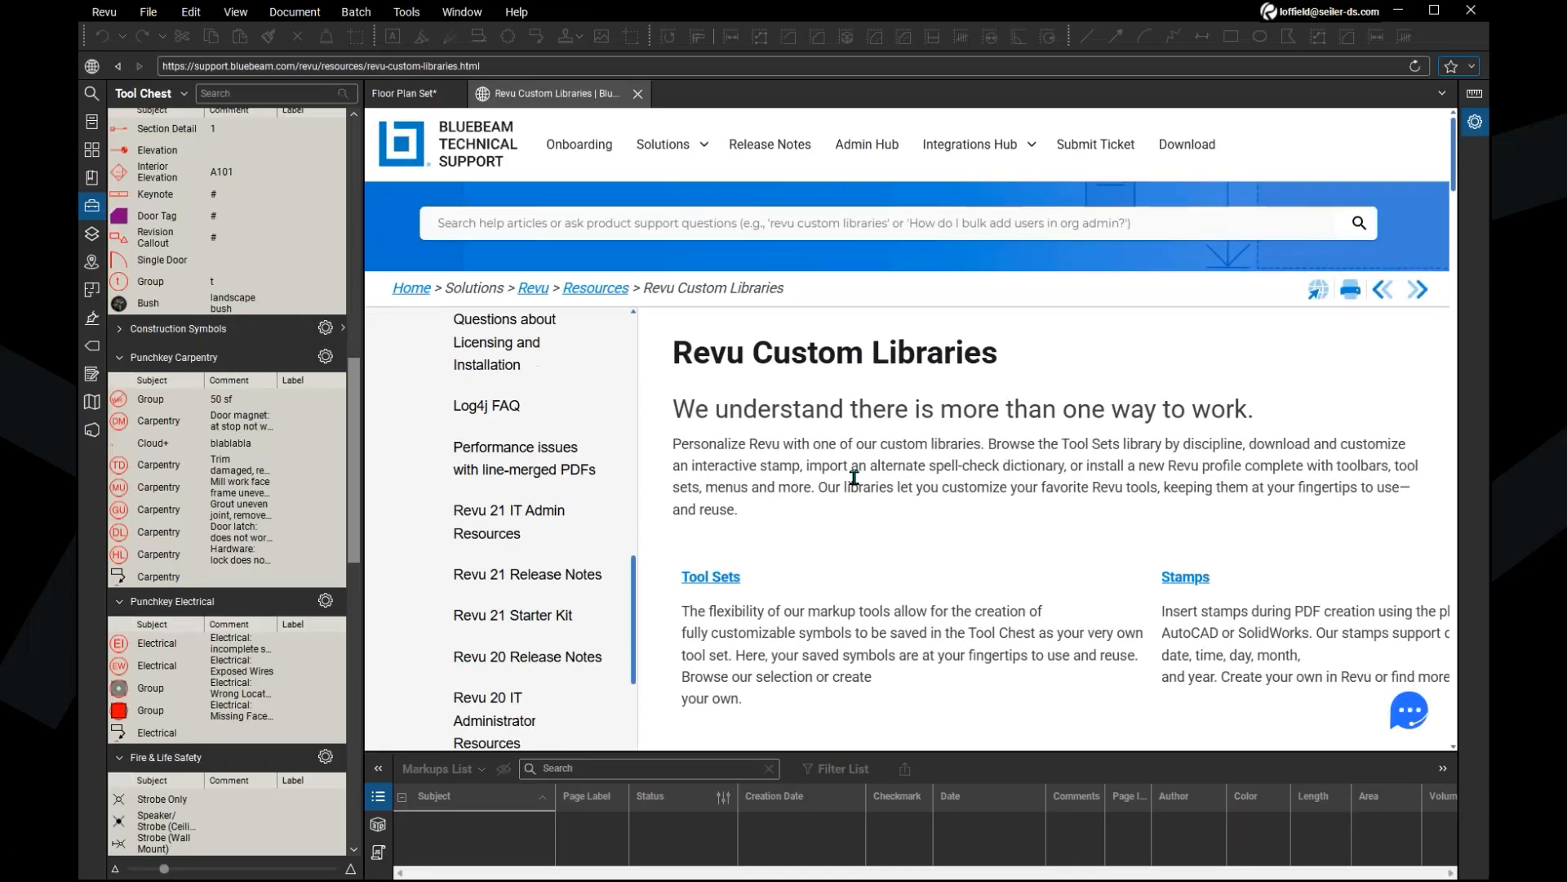
# Step: Look over the library types on the Revu Custom Libraries page, including Tool Sets, Stamps, Profiles and Dictionaries
pyautogui.scroll(-1, 759, 440)
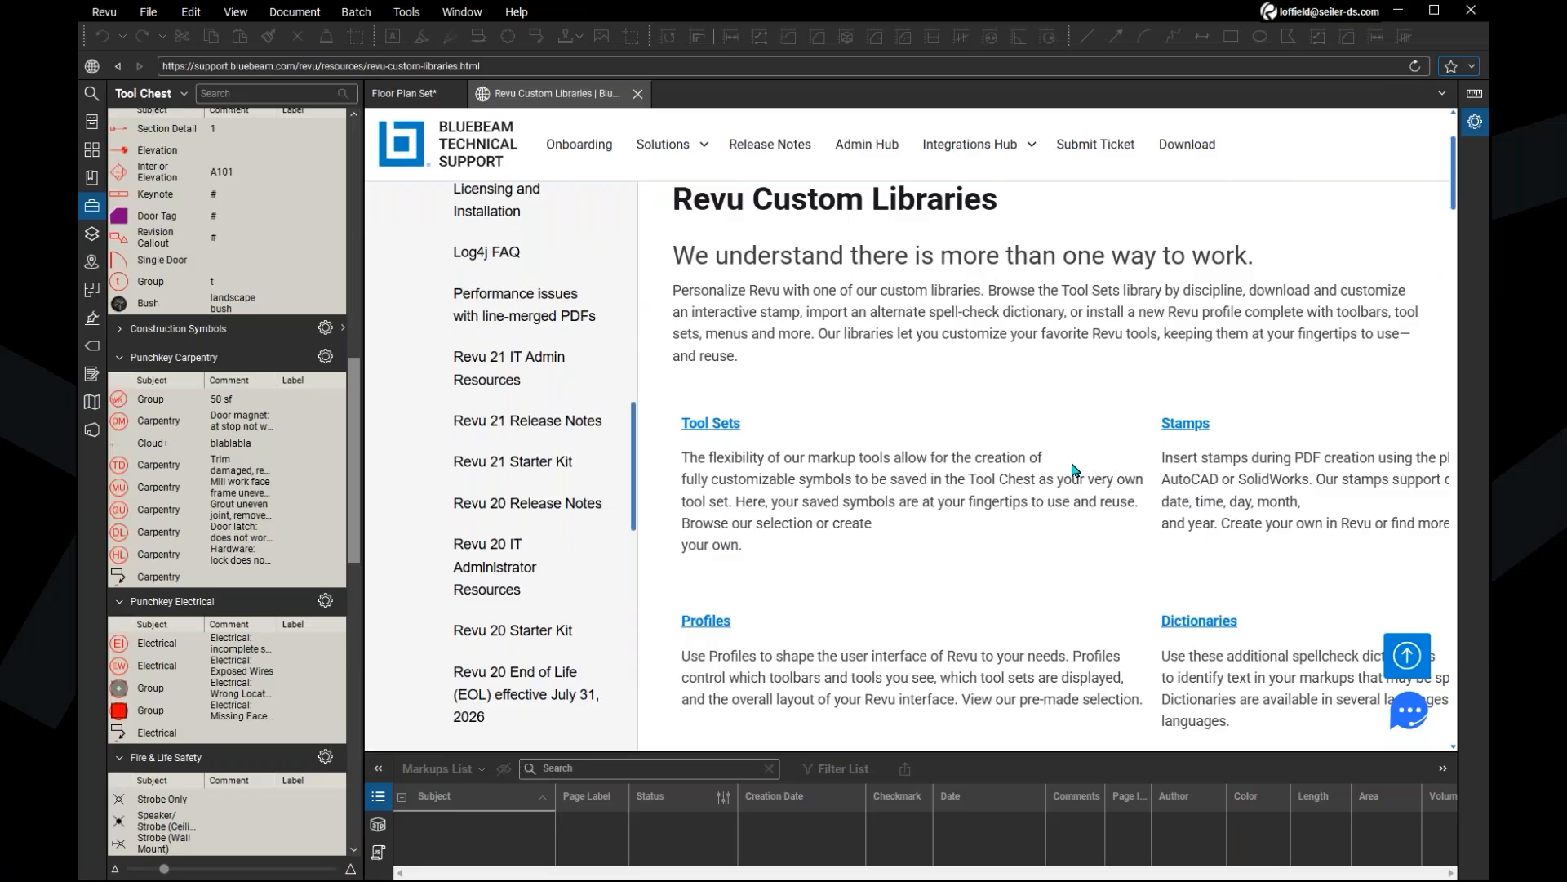
pyautogui.scroll(-3, 767, 403)
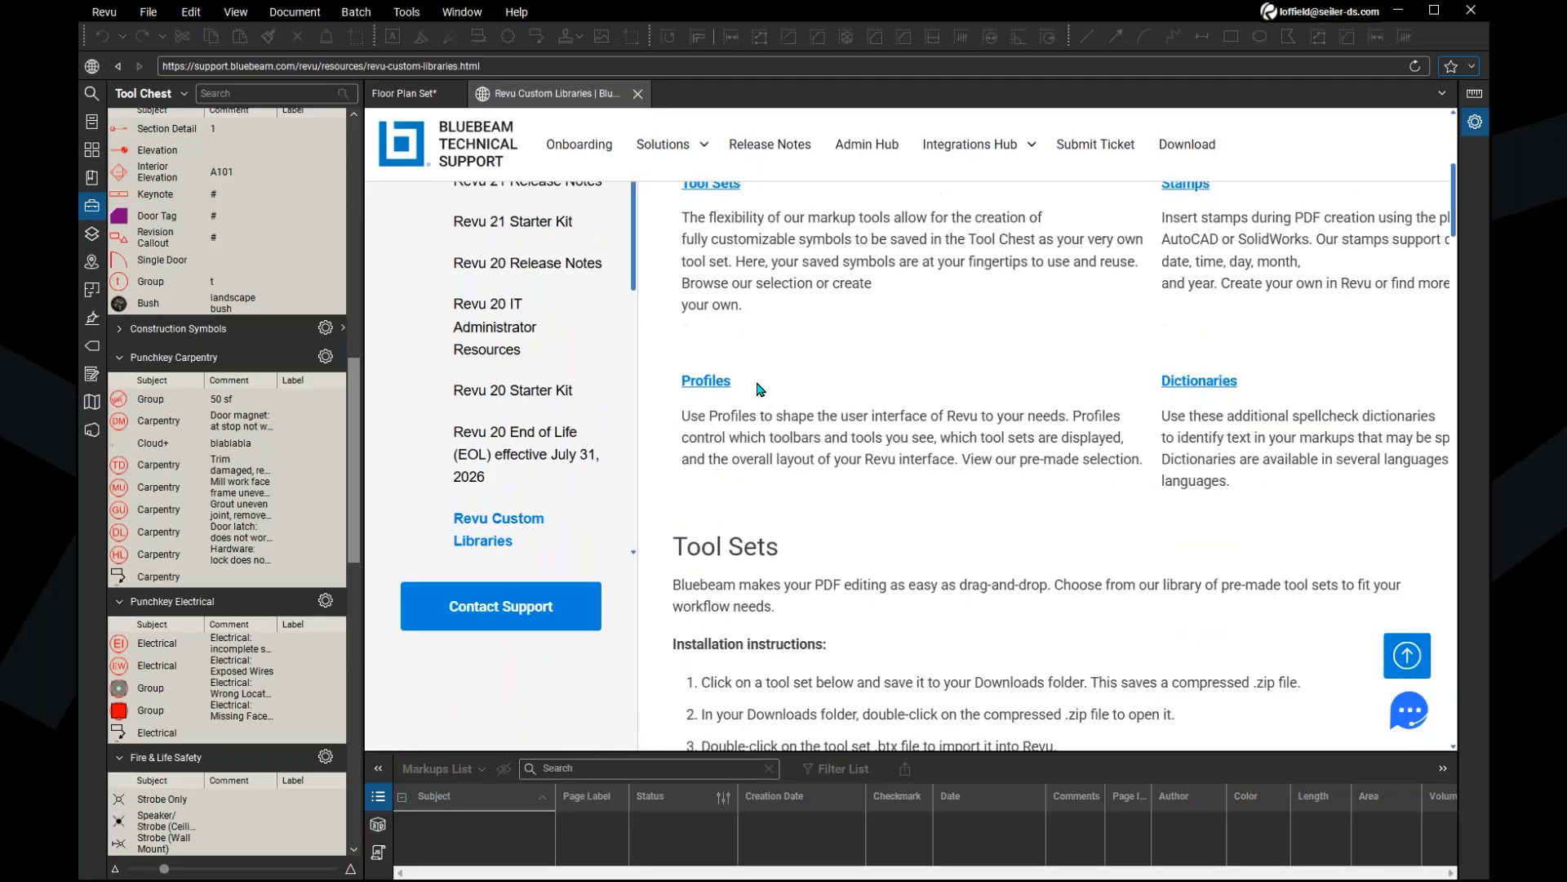
pyautogui.click(759, 390)
pyautogui.click(404, 93)
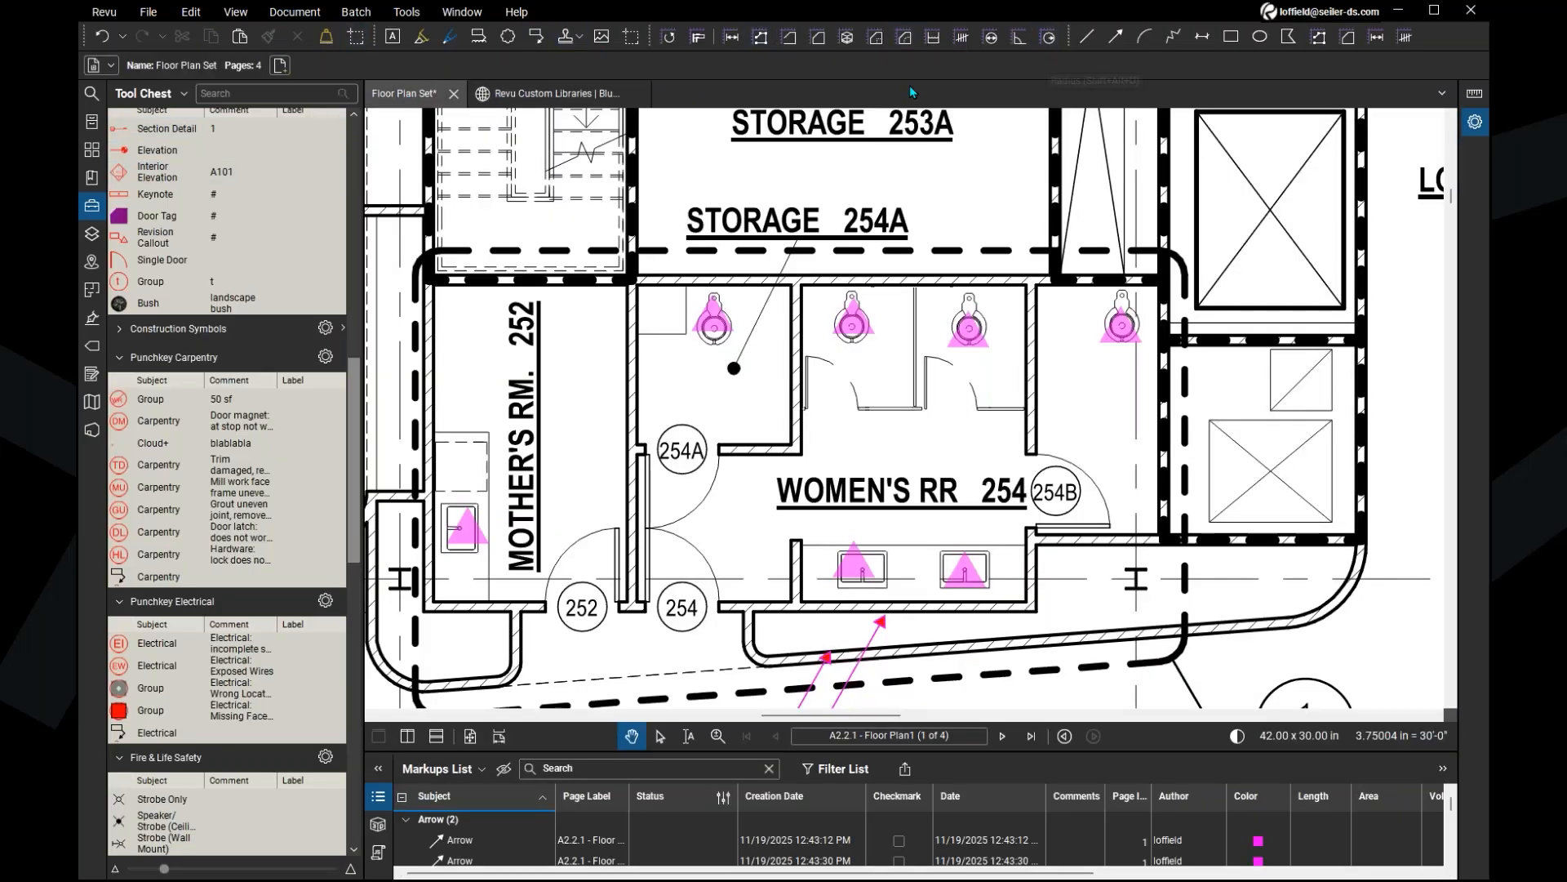
pyautogui.press('ctrl')
pyautogui.press('ctrl')
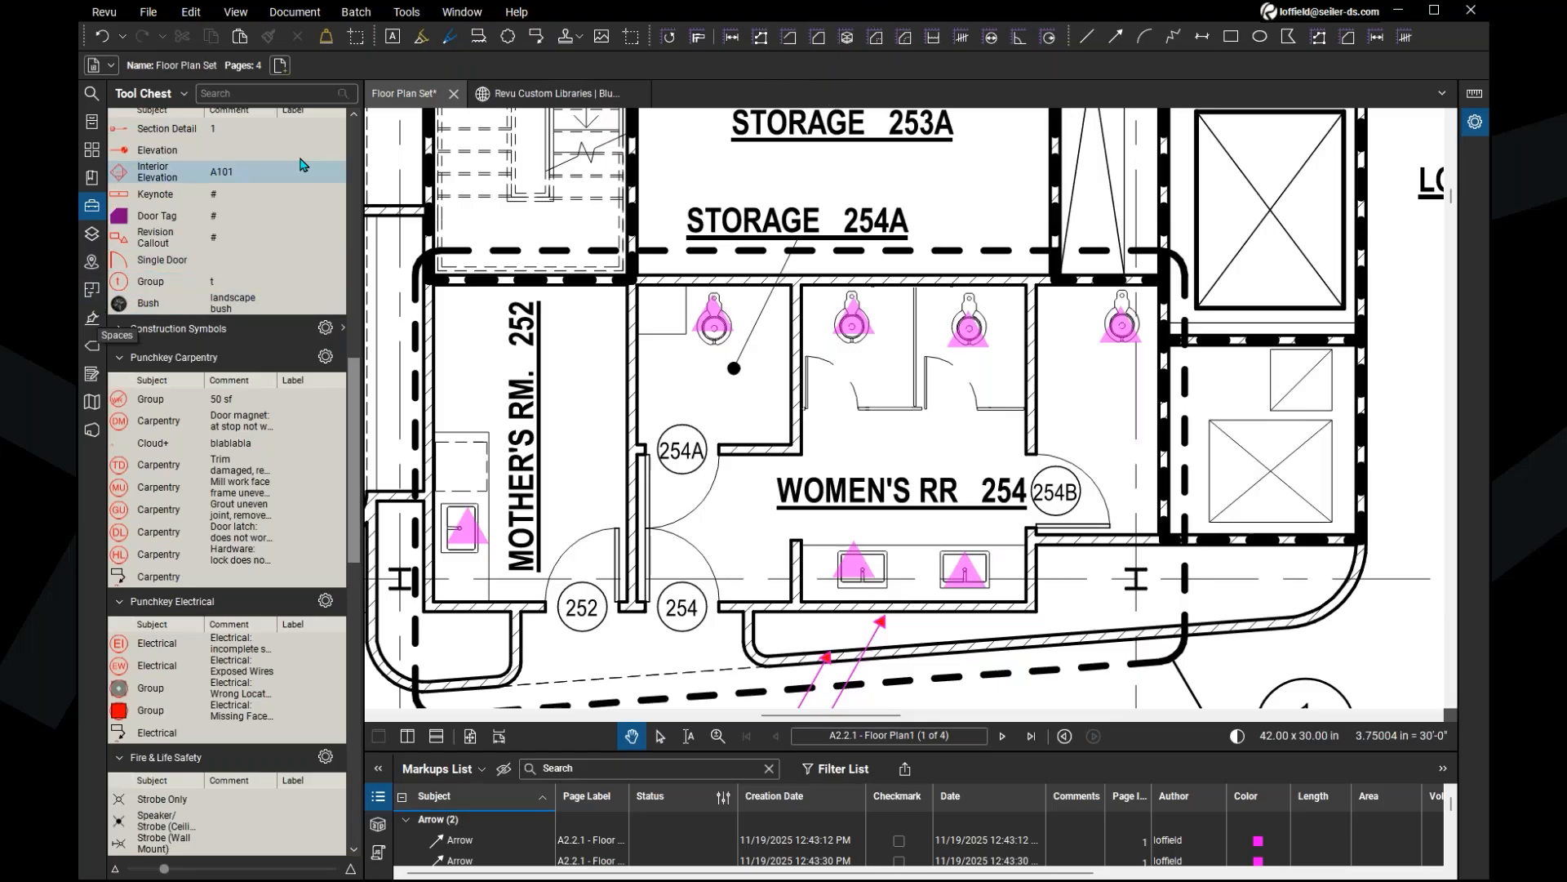
pyautogui.press('ctrl')
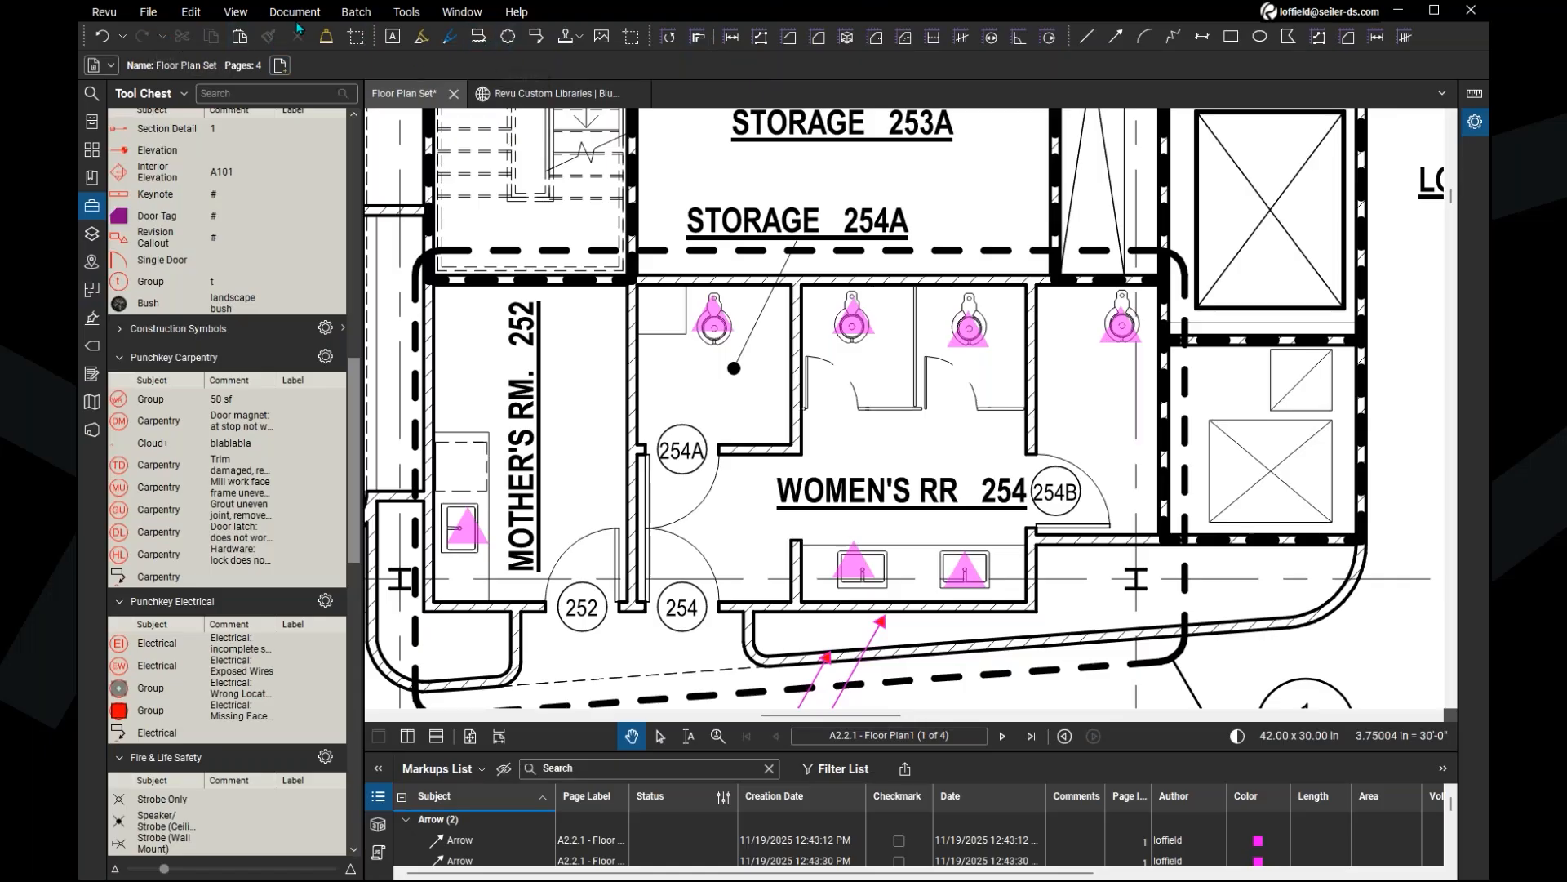
pyautogui.click(188, 196)
pyautogui.click(535, 99)
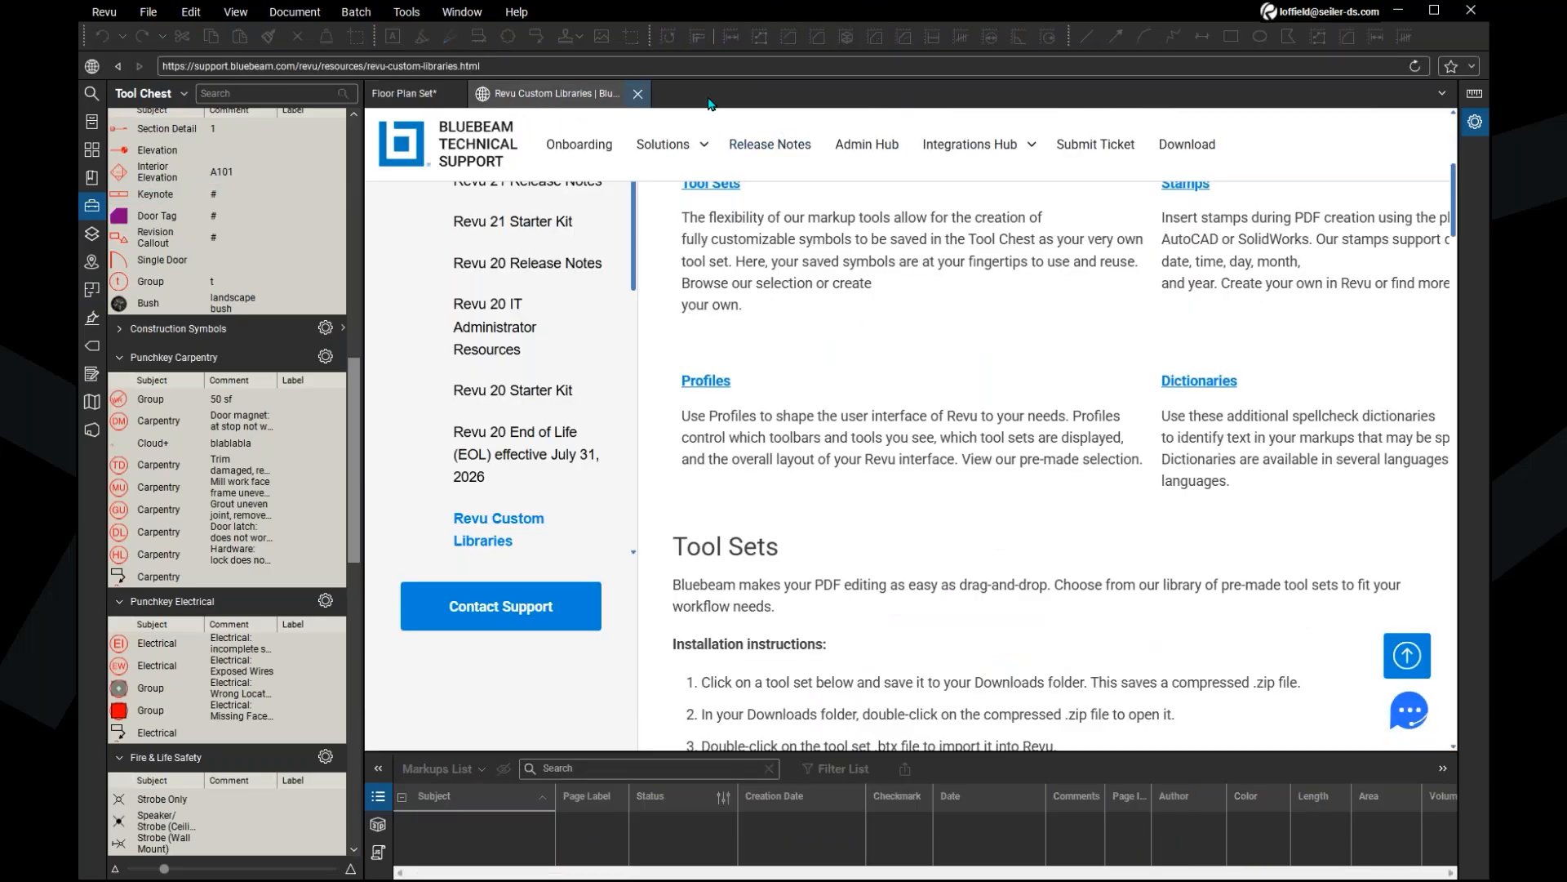
pyautogui.click(581, 68)
pyautogui.click(579, 68)
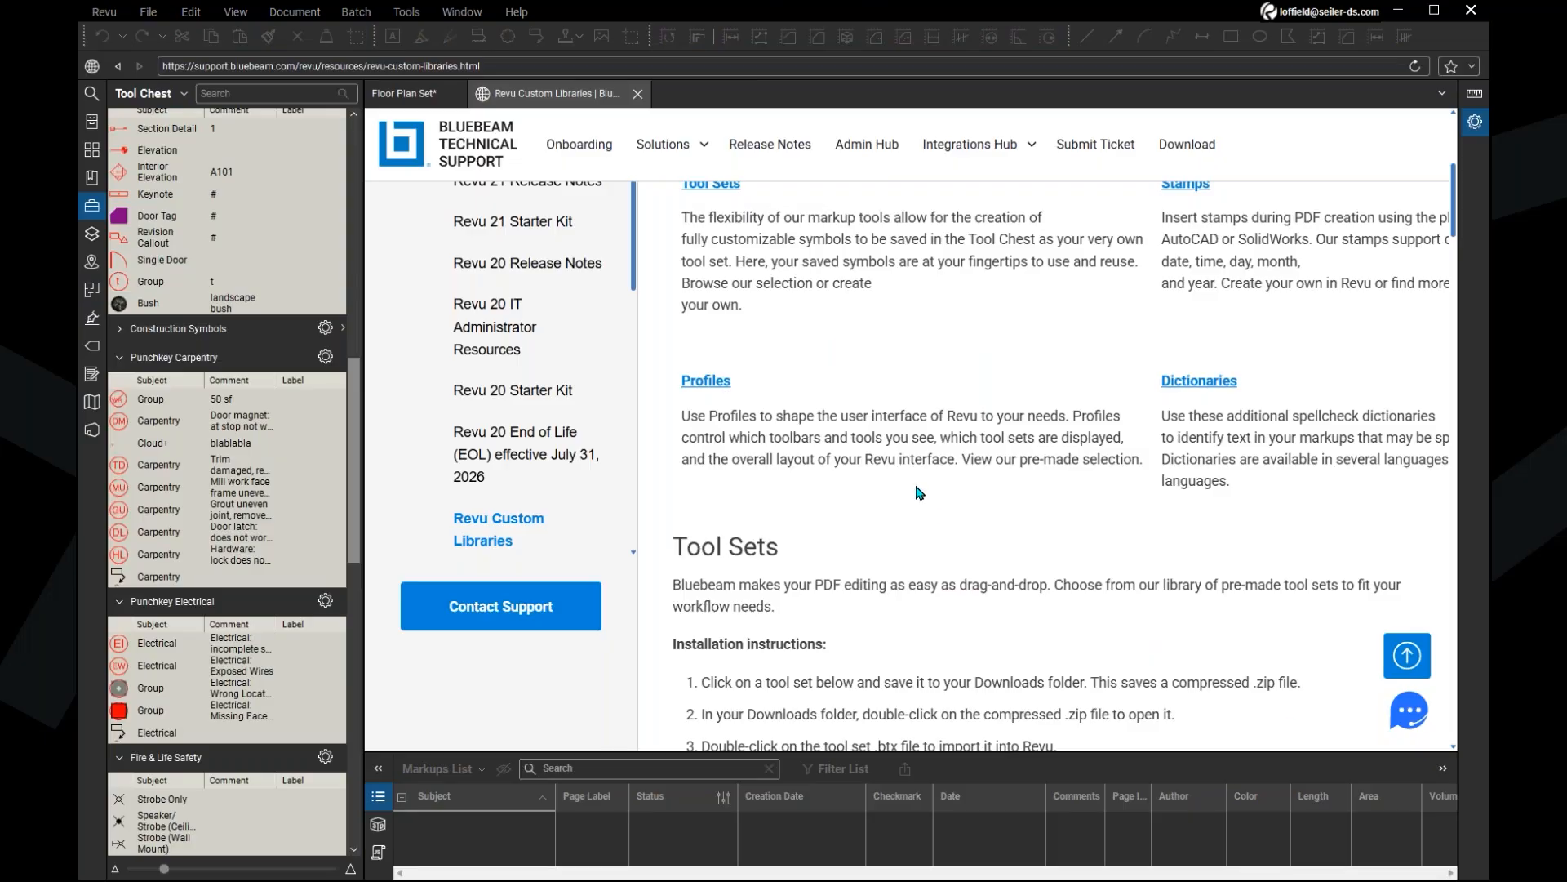
# Step: Expand the Mechanical category in the Tool Sets library and browse its downloadable sets down to P&ID Review
pyautogui.scroll(-3, 903, 463)
pyautogui.scroll(-3, 904, 464)
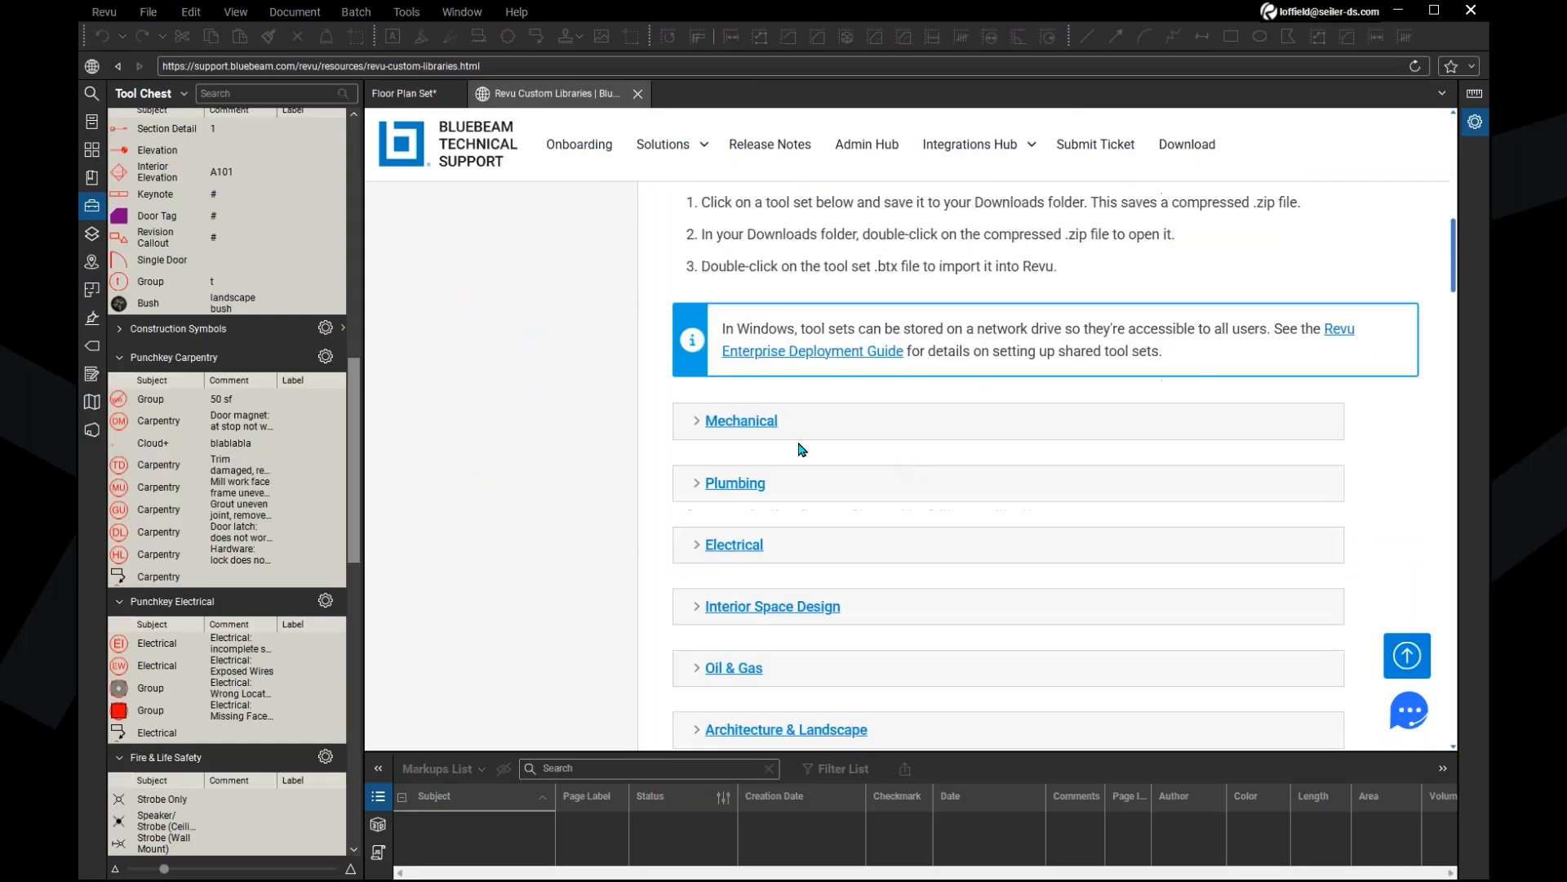
pyautogui.click(697, 422)
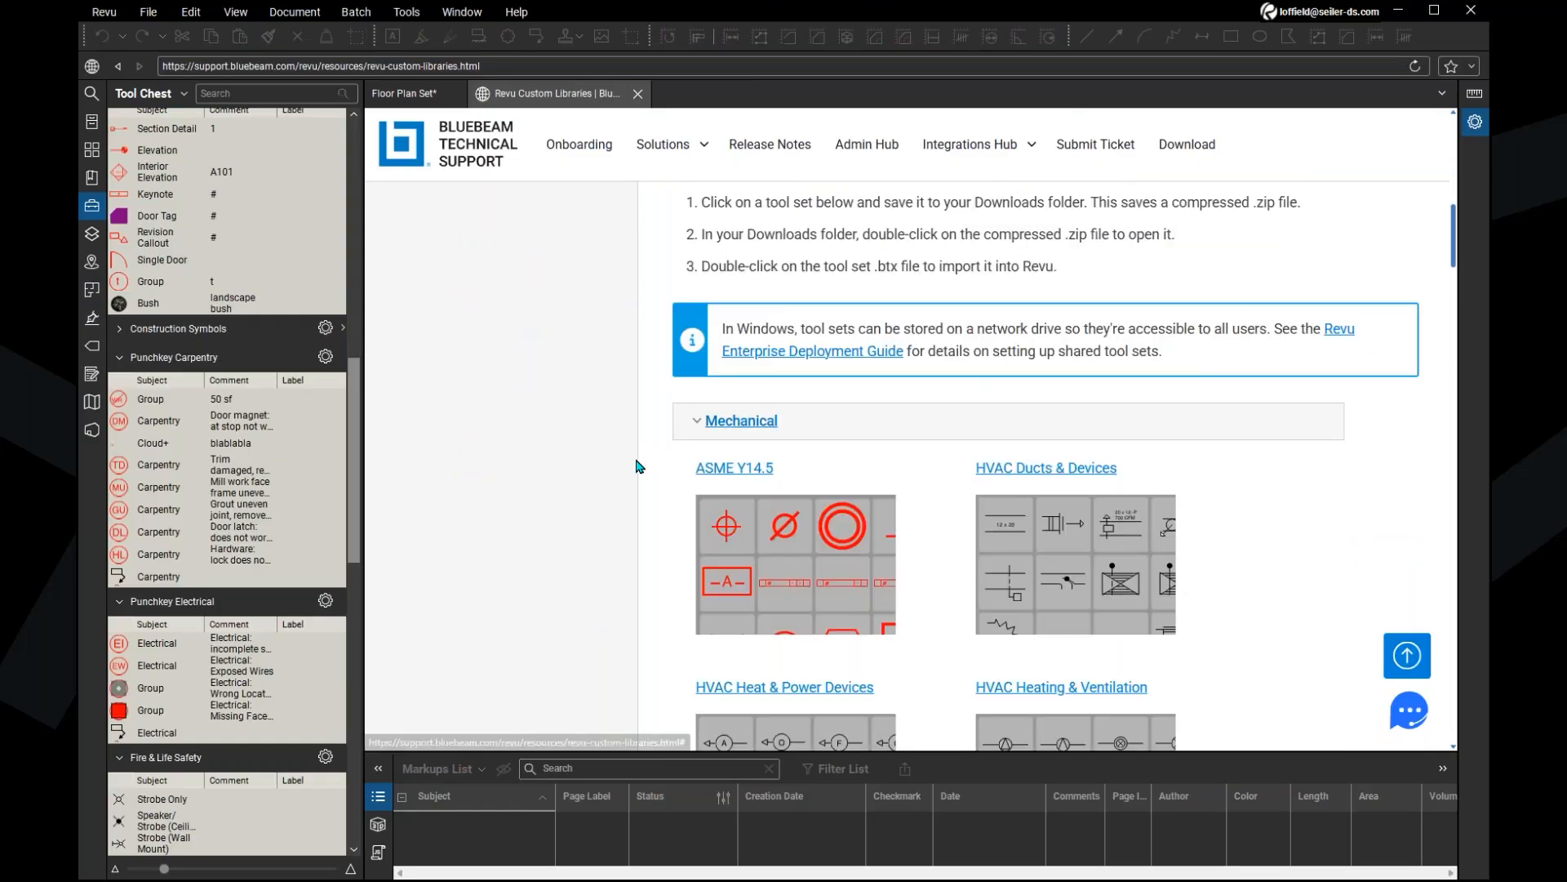
pyautogui.scroll(-2, 640, 469)
pyautogui.scroll(-4, 648, 483)
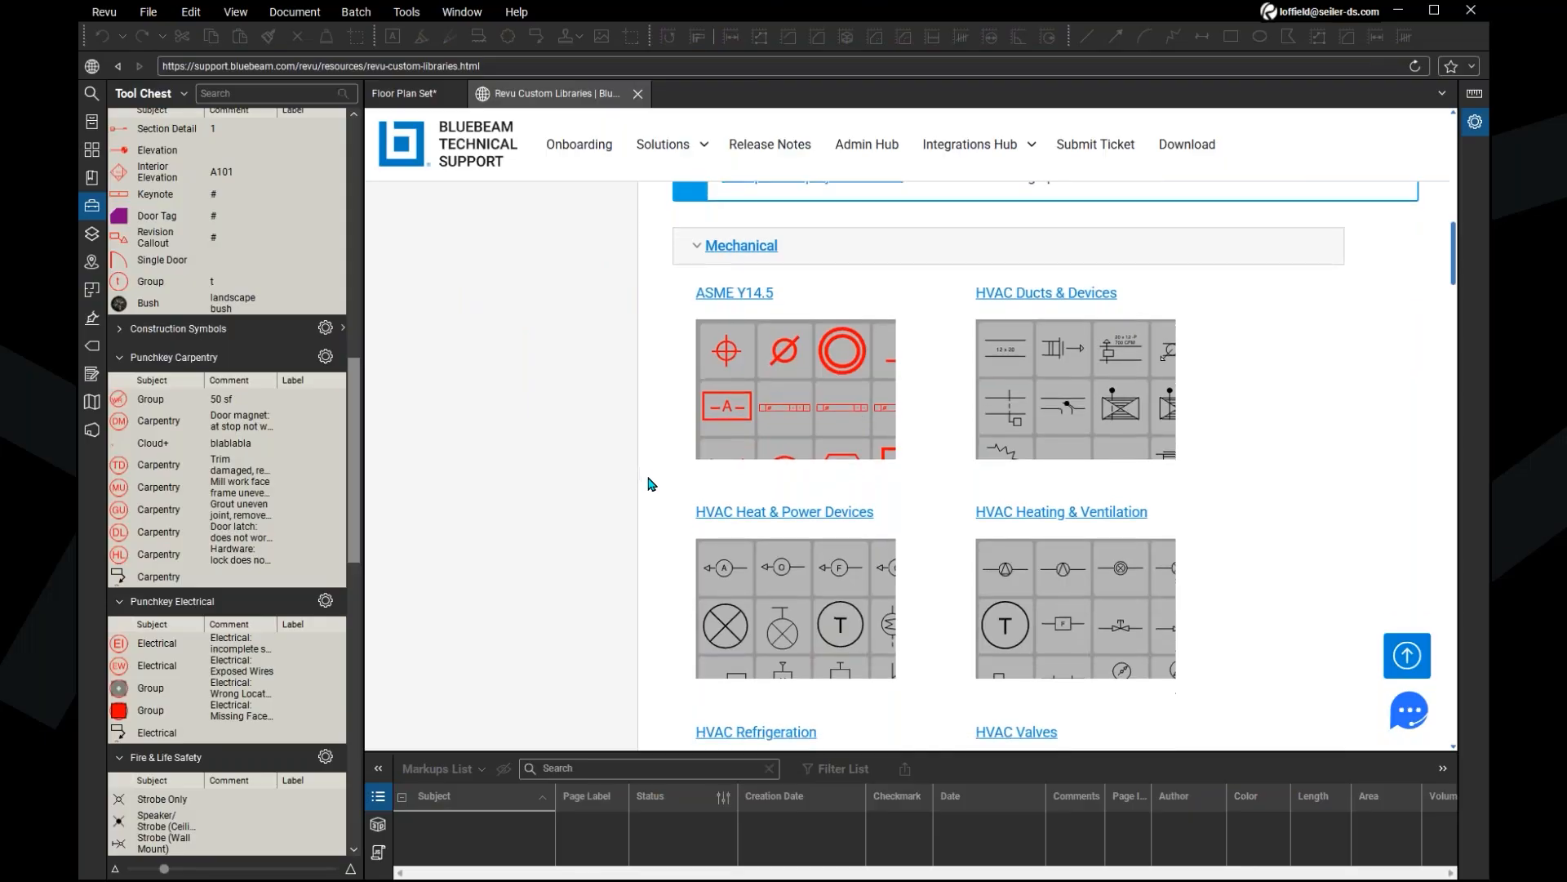
pyautogui.scroll(-6, 660, 495)
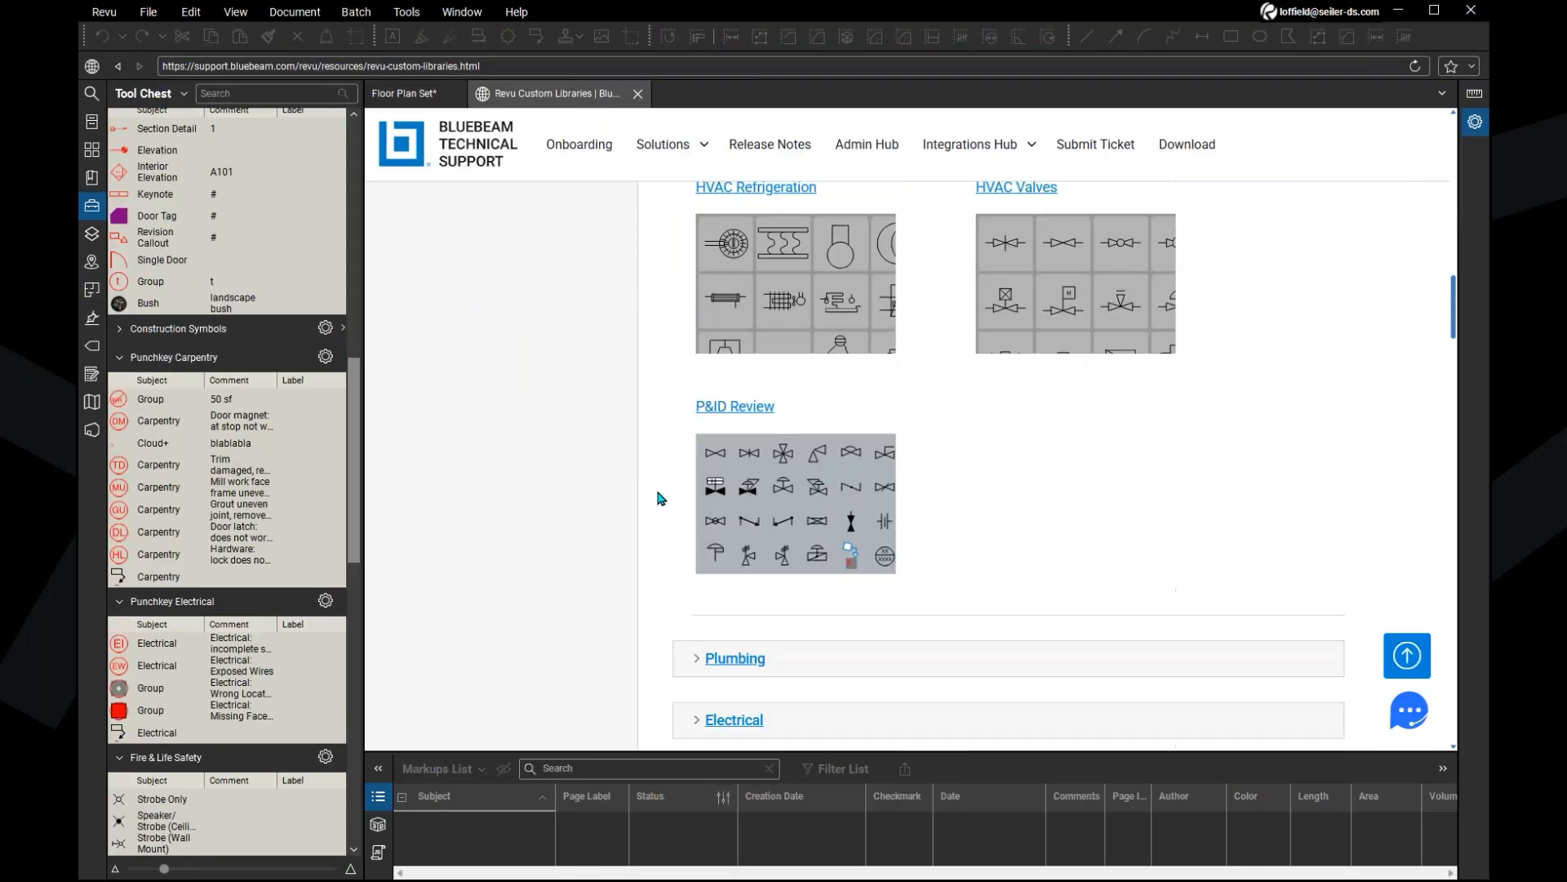
# Step: Expand the Plumbing and Electrical categories and browse their downloadable tool sets
pyautogui.click(696, 420)
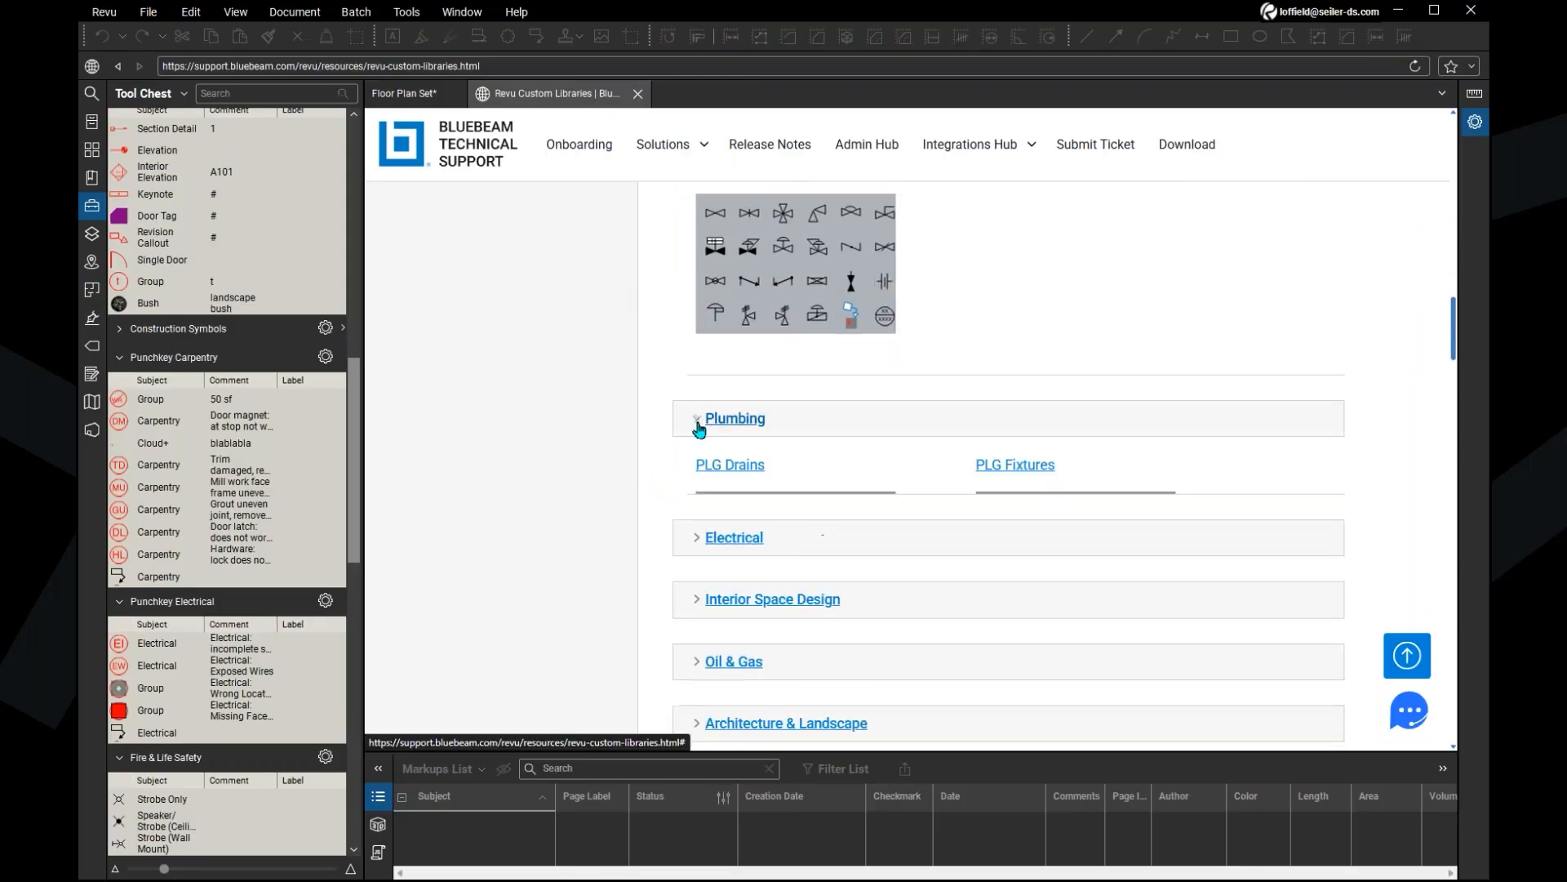
pyautogui.scroll(-3, 625, 436)
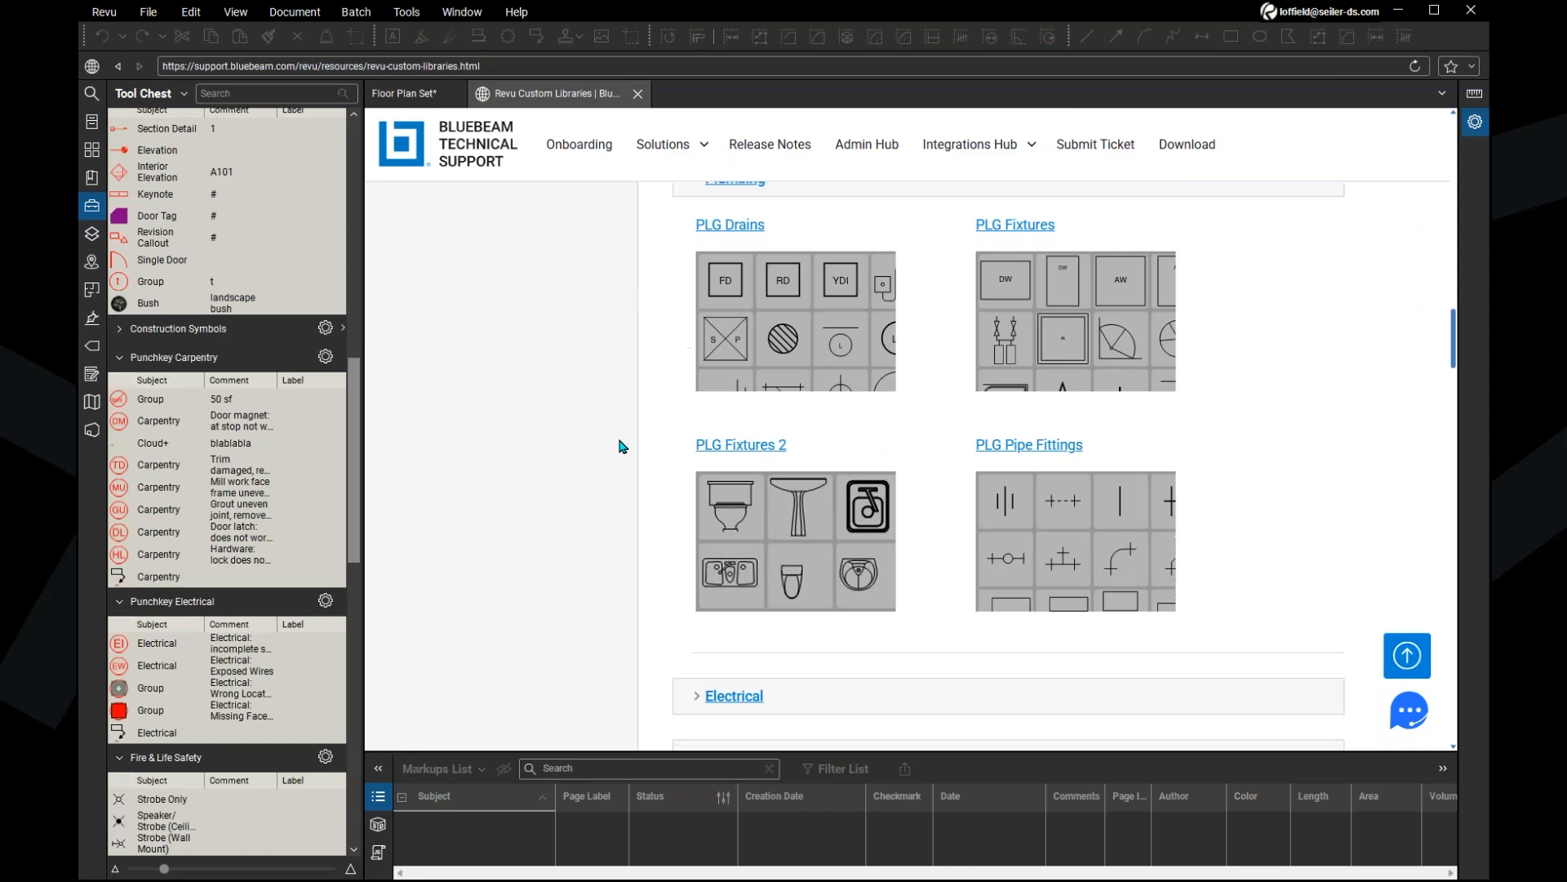
pyautogui.scroll(-2, 620, 444)
pyautogui.scroll(-1, 620, 449)
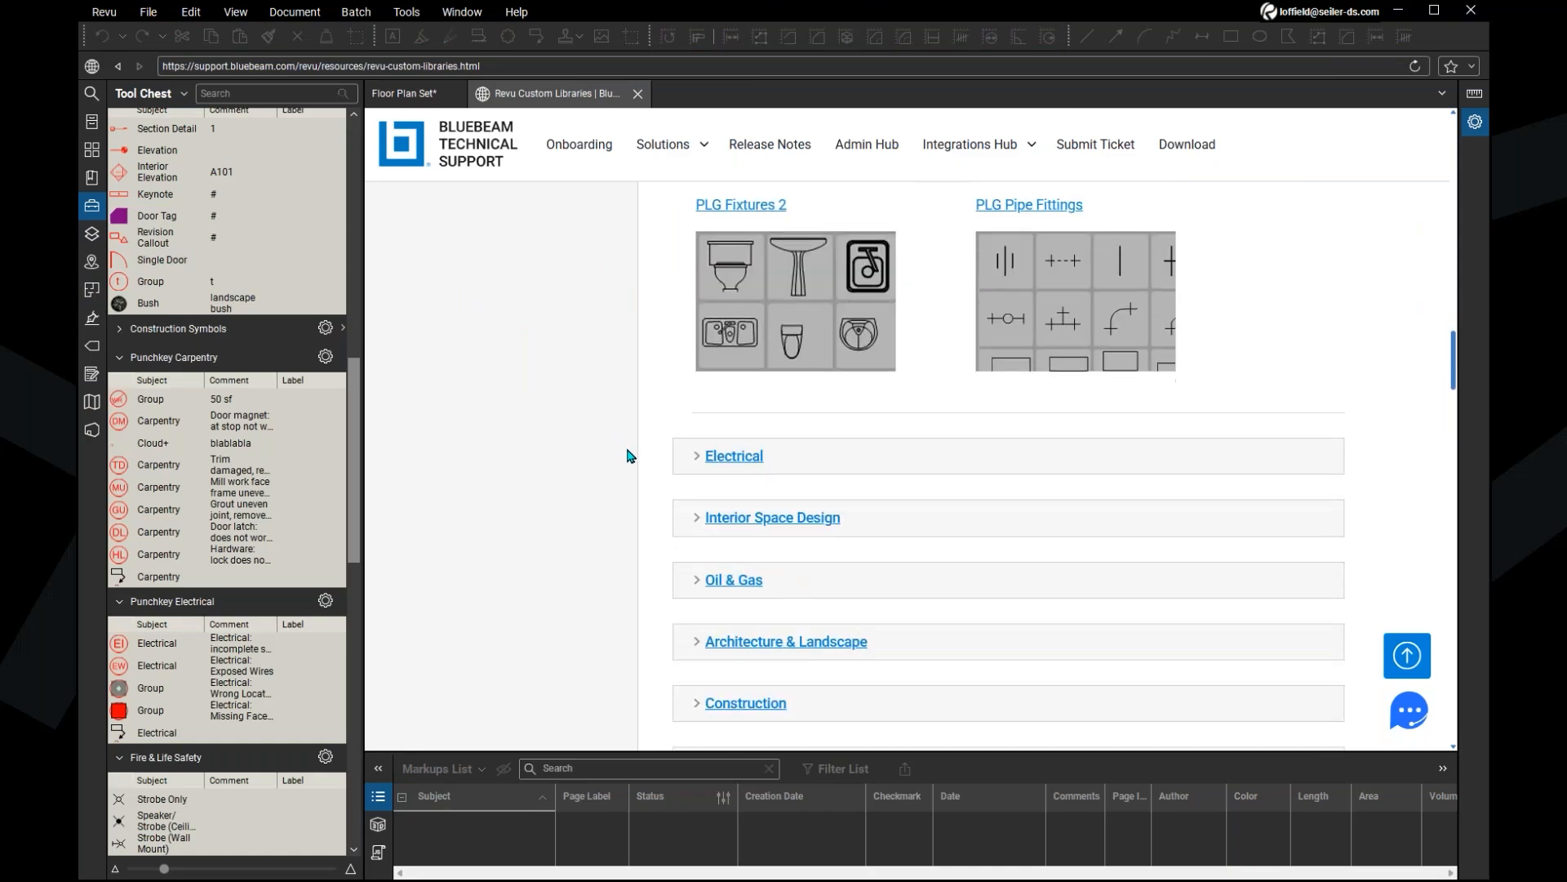
pyautogui.click(698, 457)
pyautogui.scroll(-8, 665, 474)
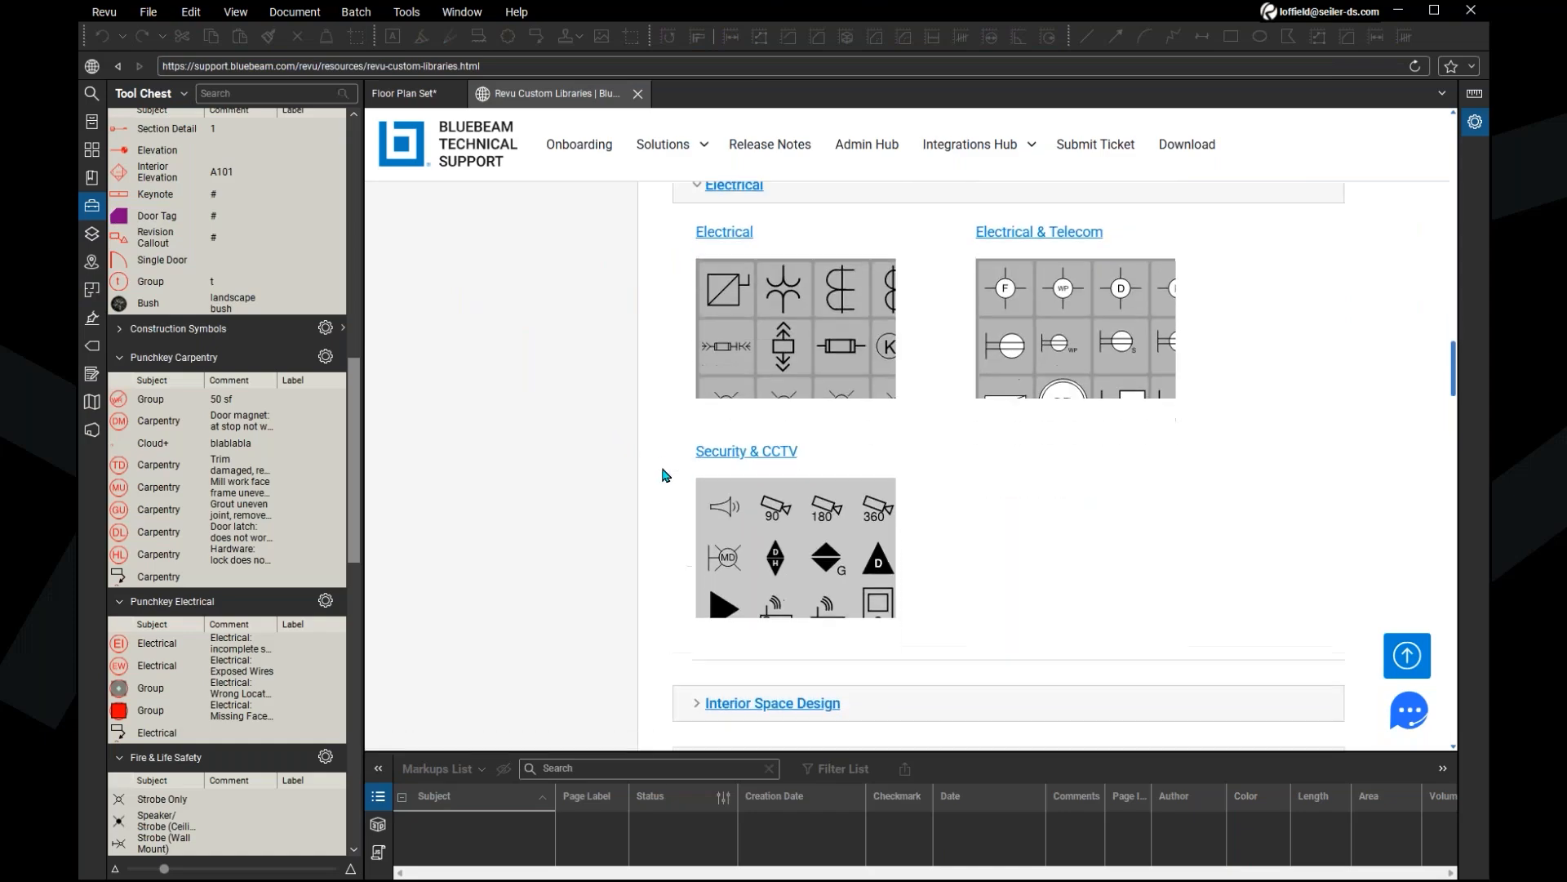
pyautogui.scroll(-2, 665, 474)
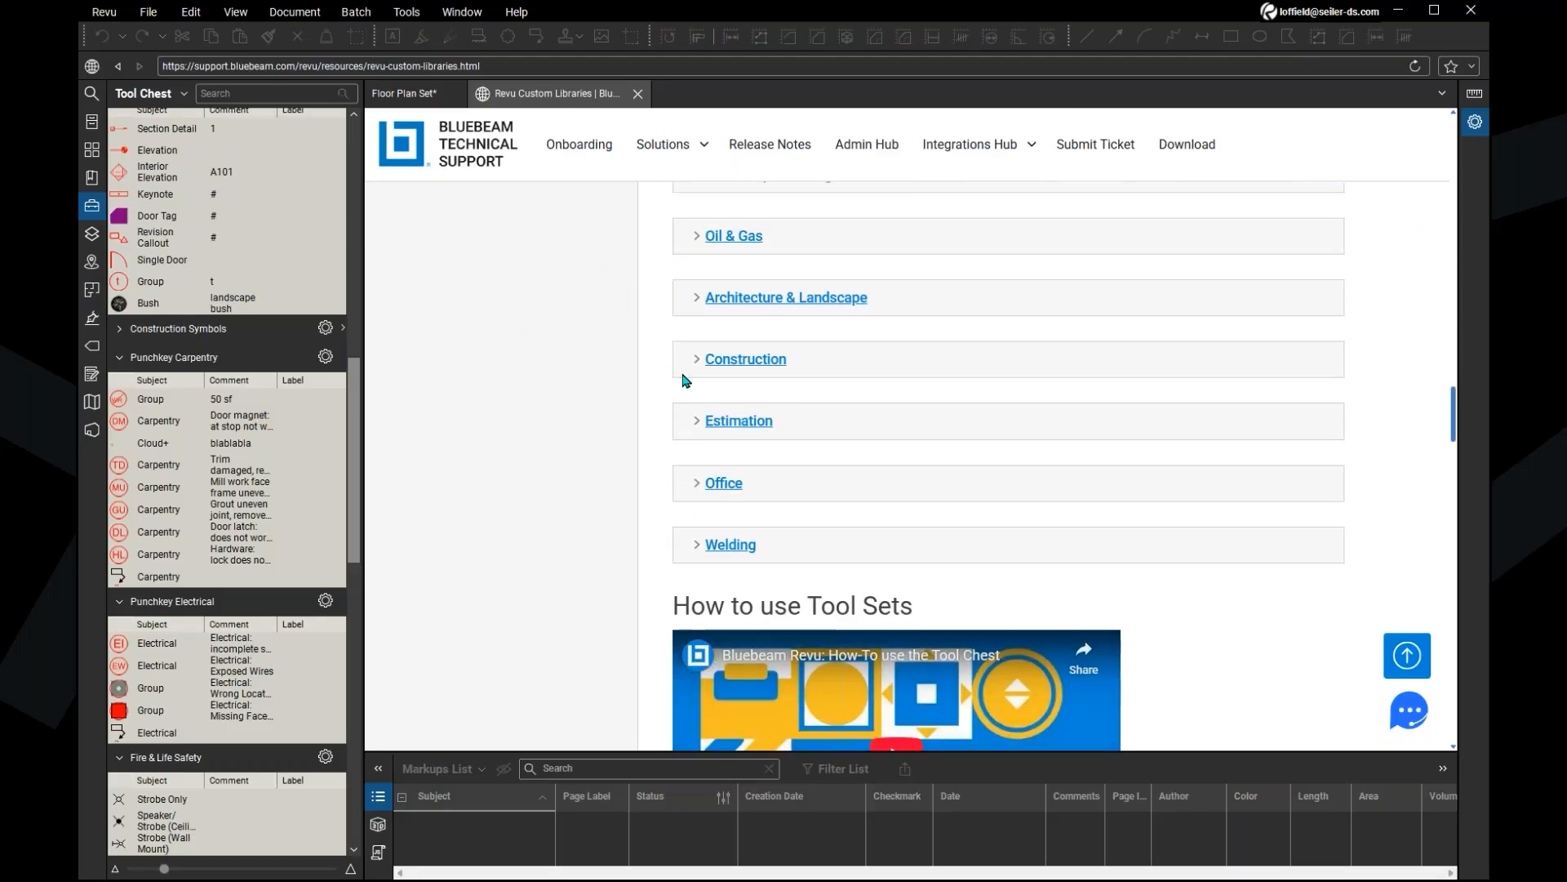
# Step: Expand the Construction category and browse its punch tool sets through Sequence & Actions
pyautogui.click(696, 368)
pyautogui.scroll(-3, 649, 400)
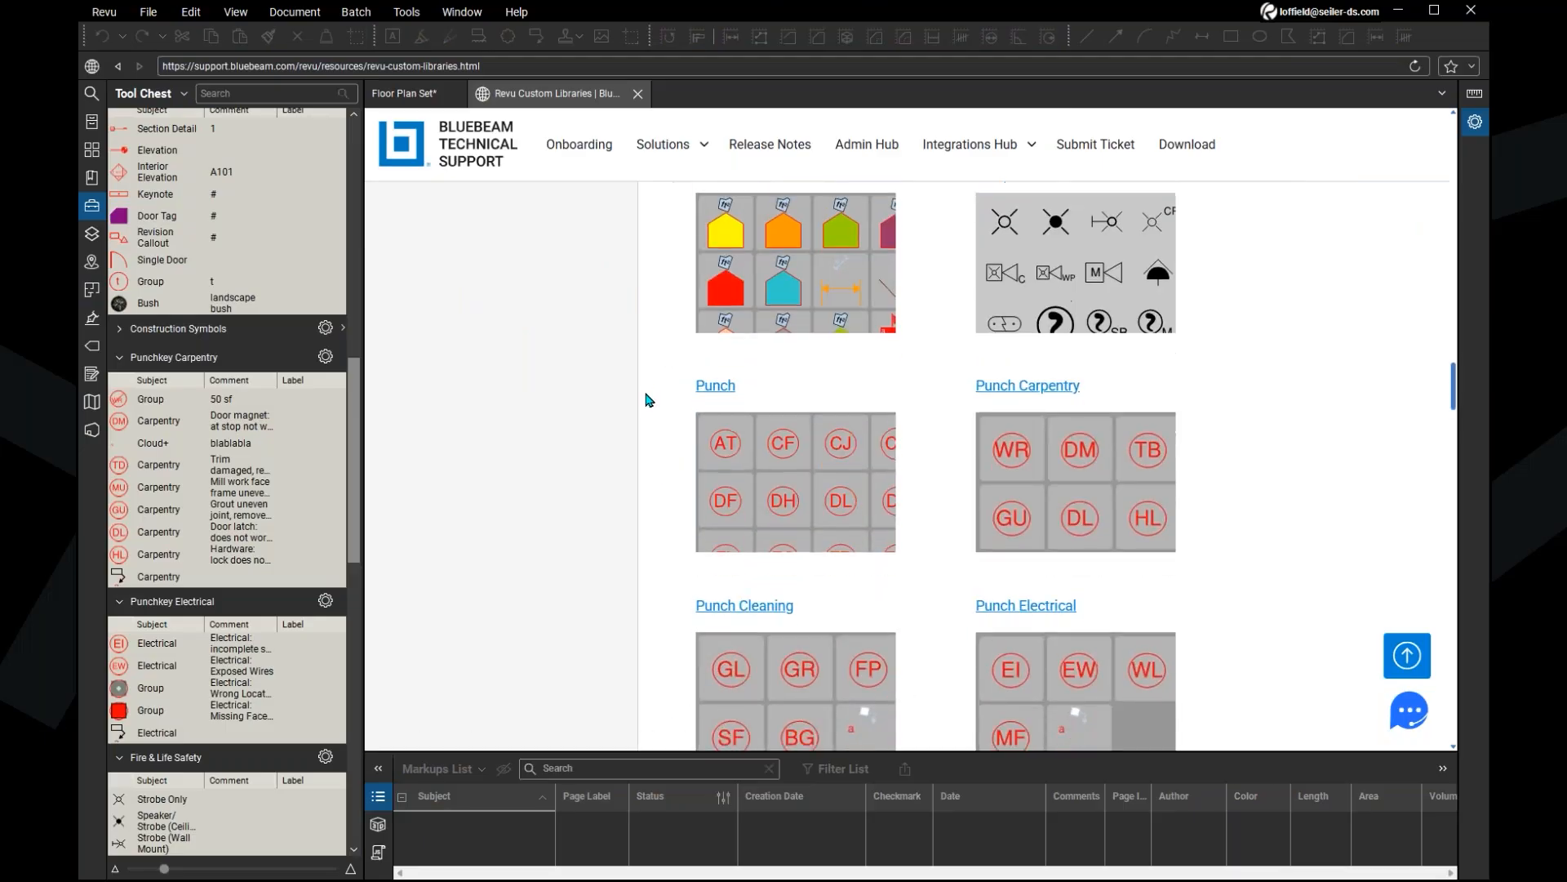
pyautogui.scroll(-6, 651, 403)
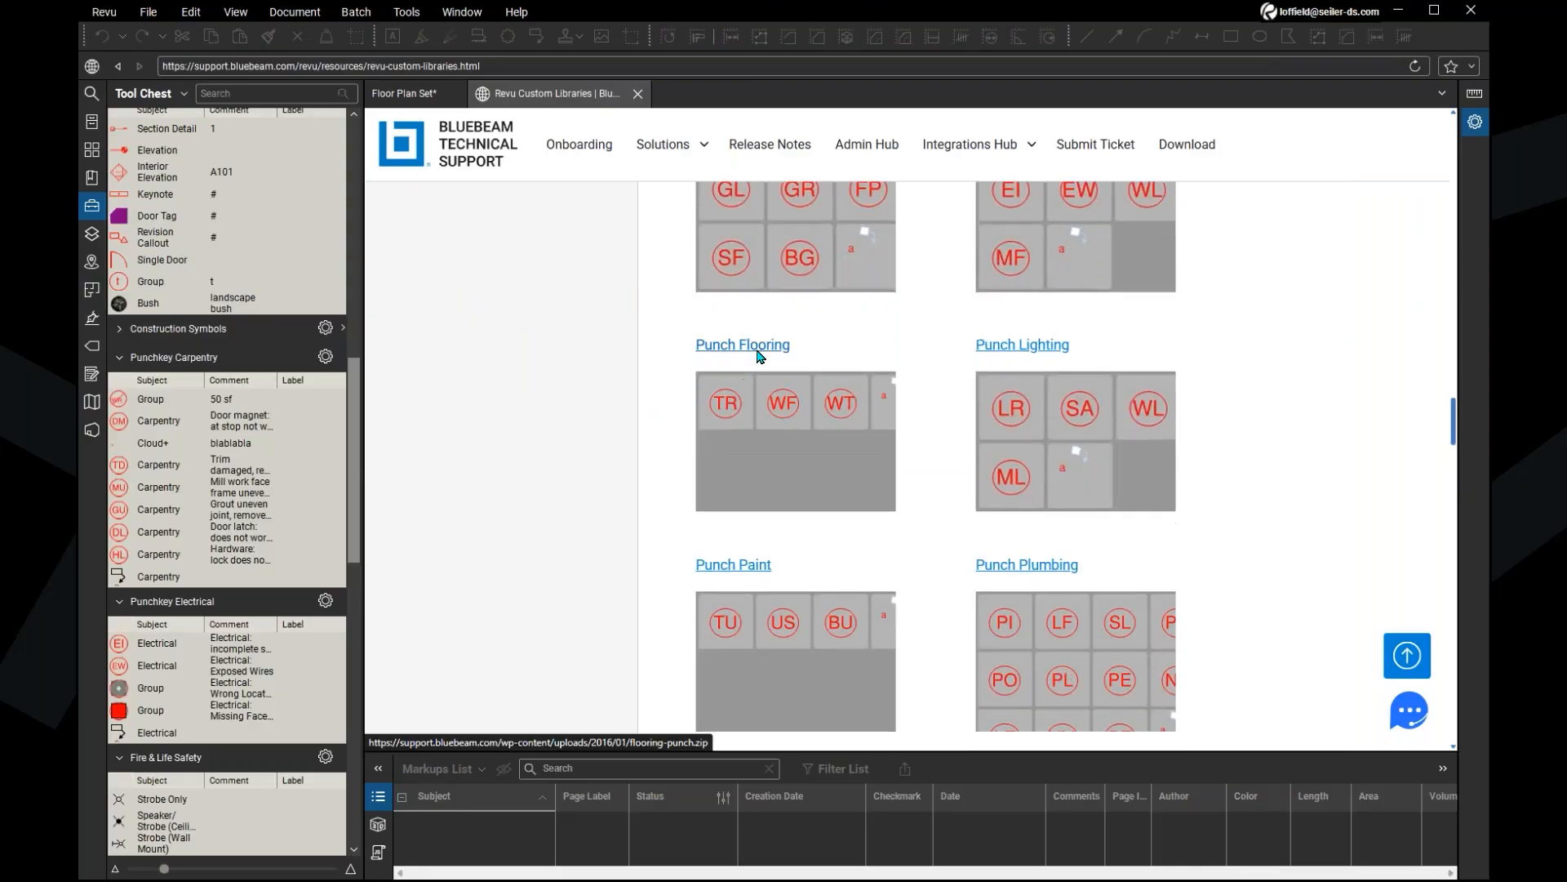
pyautogui.scroll(-4, 619, 410)
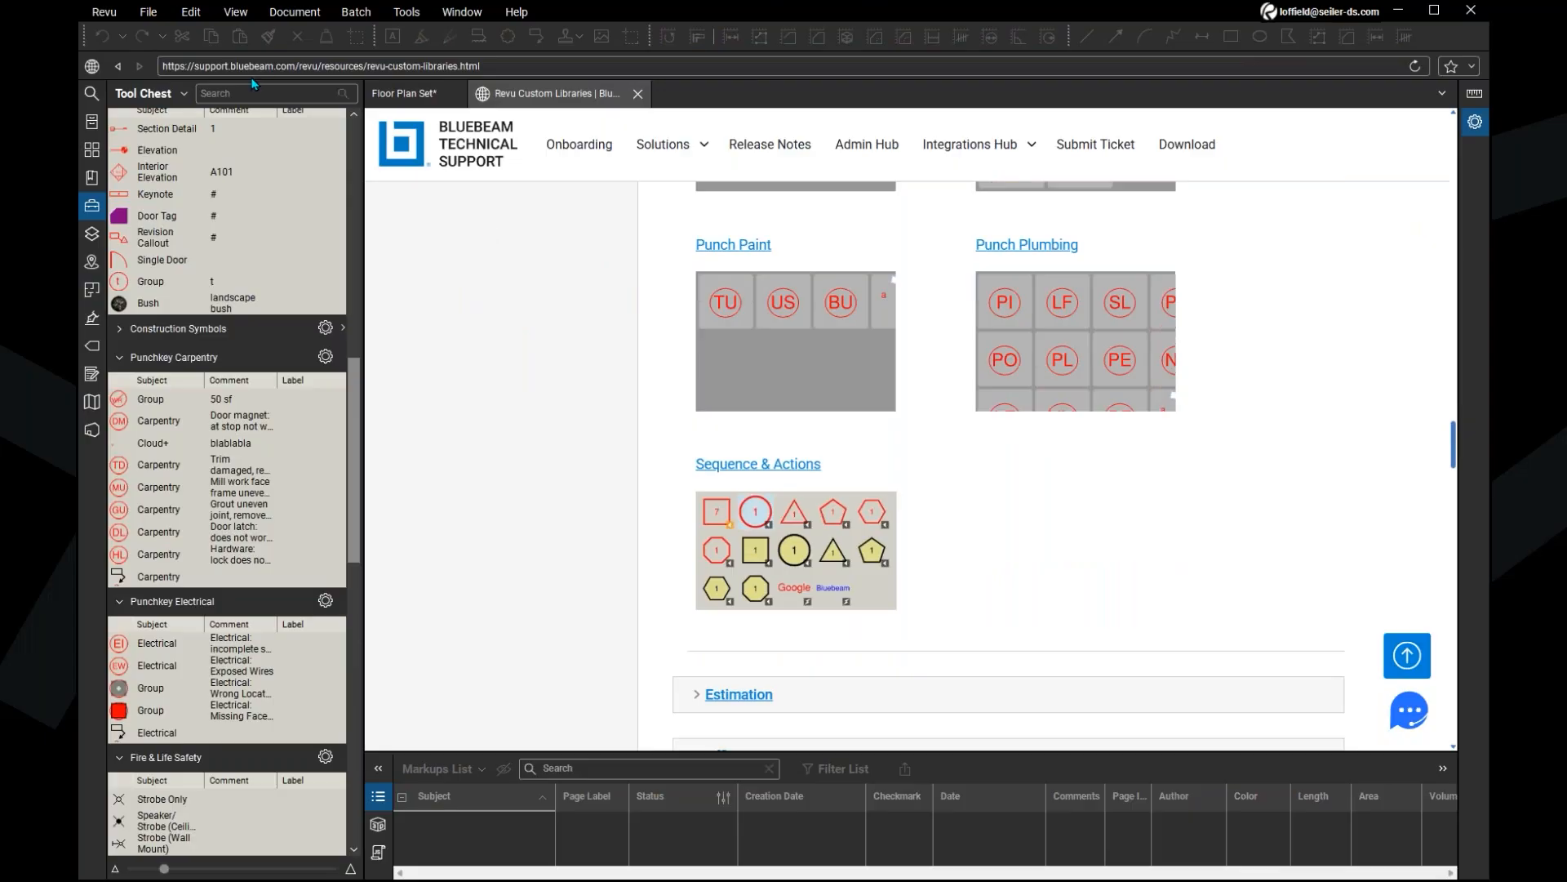
# Step: Open the Manage Tool Sets dialog, look at its import option for downloaded sets, and close the dialog
pyautogui.click(170, 96)
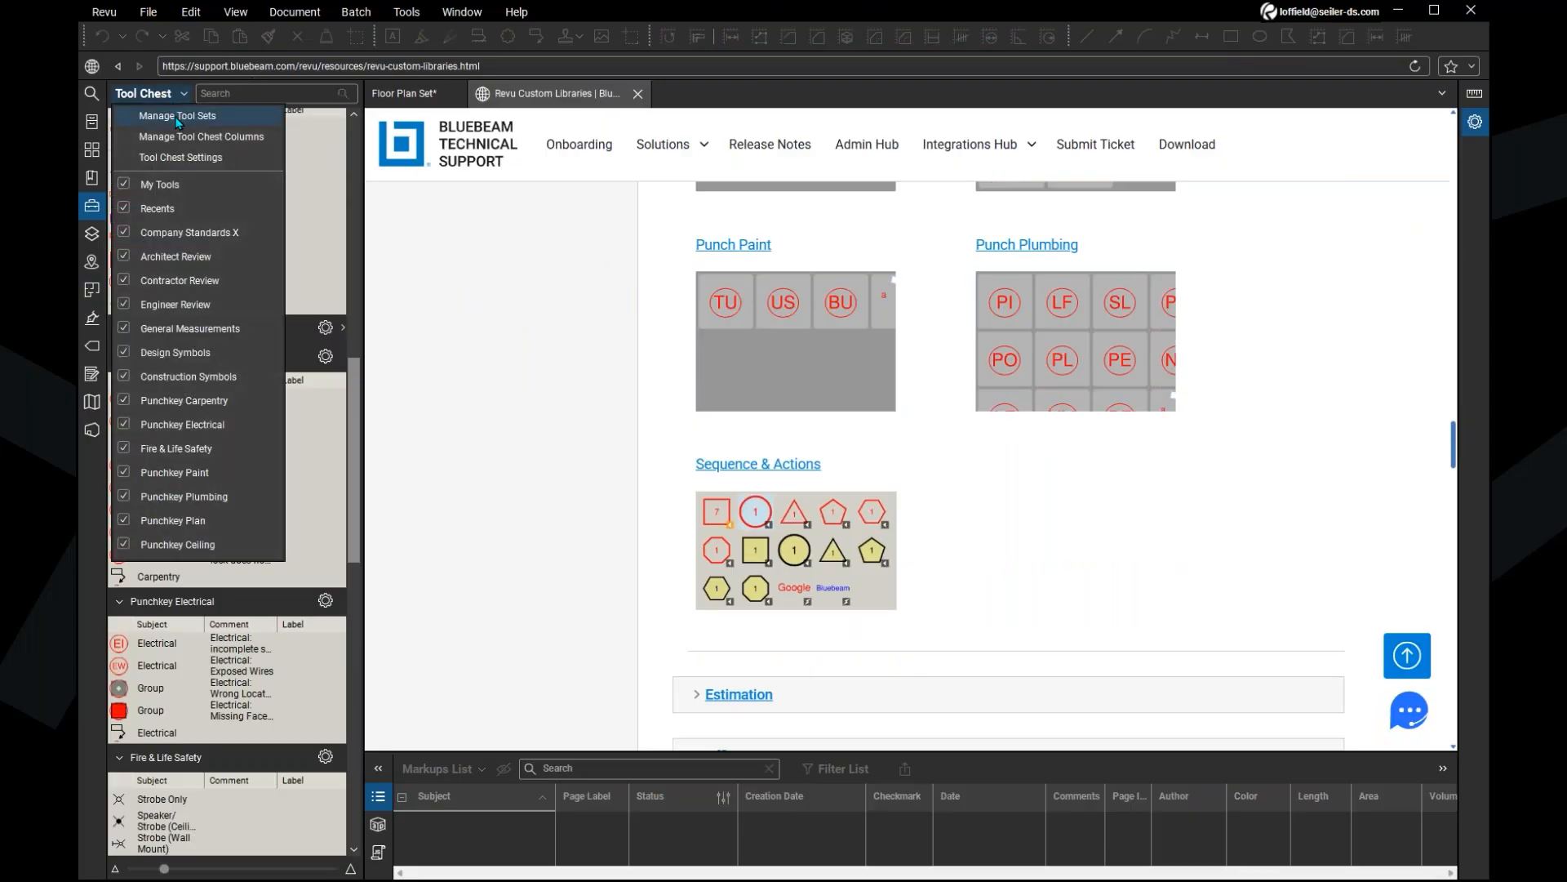
pyautogui.click(178, 115)
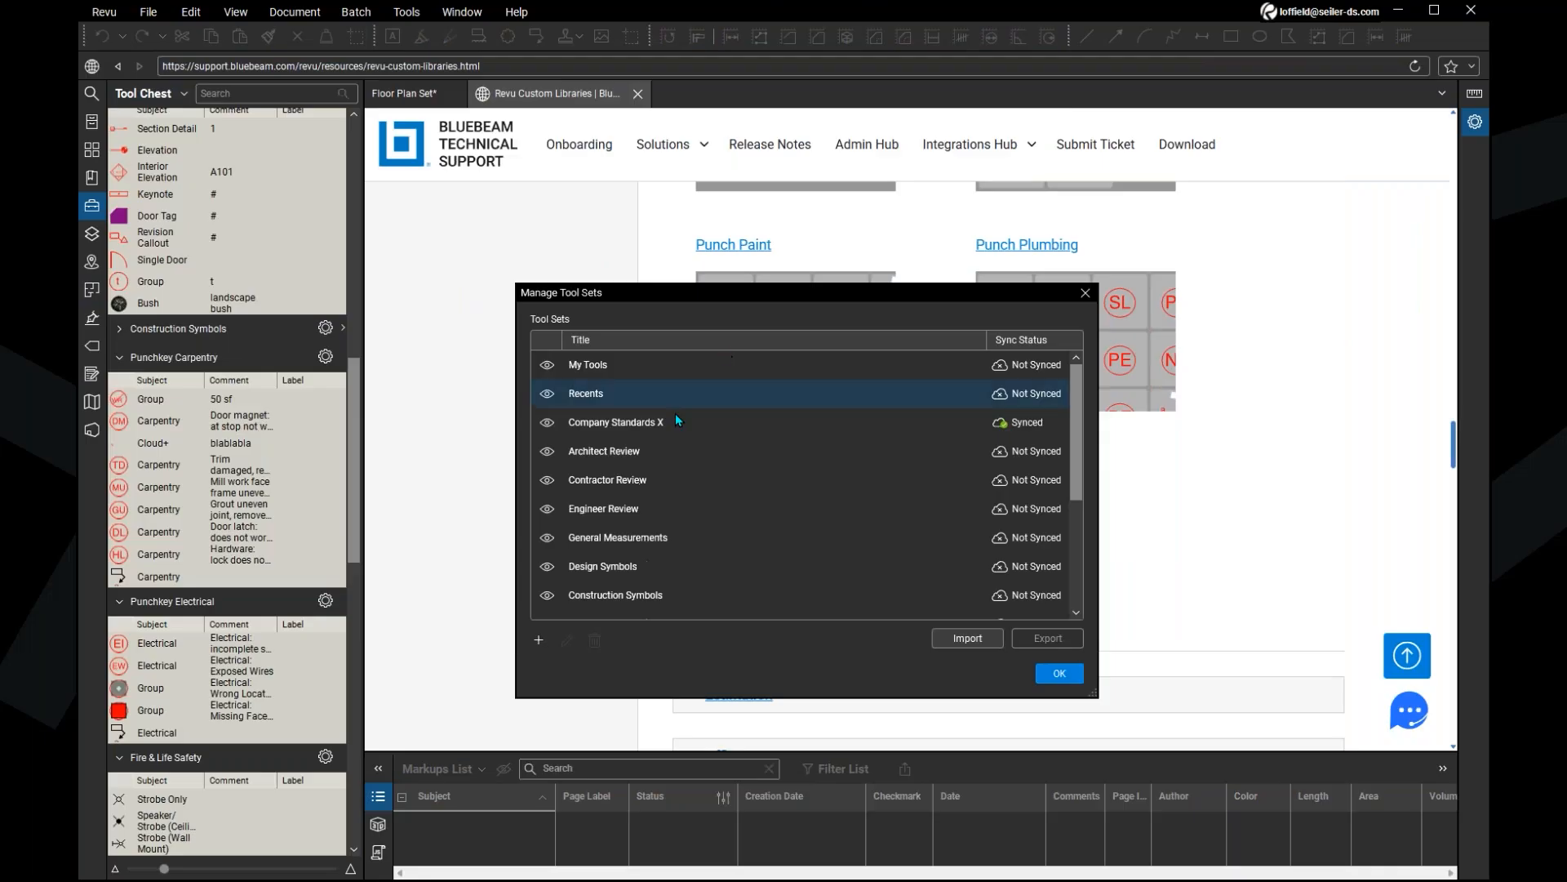
pyautogui.click(976, 641)
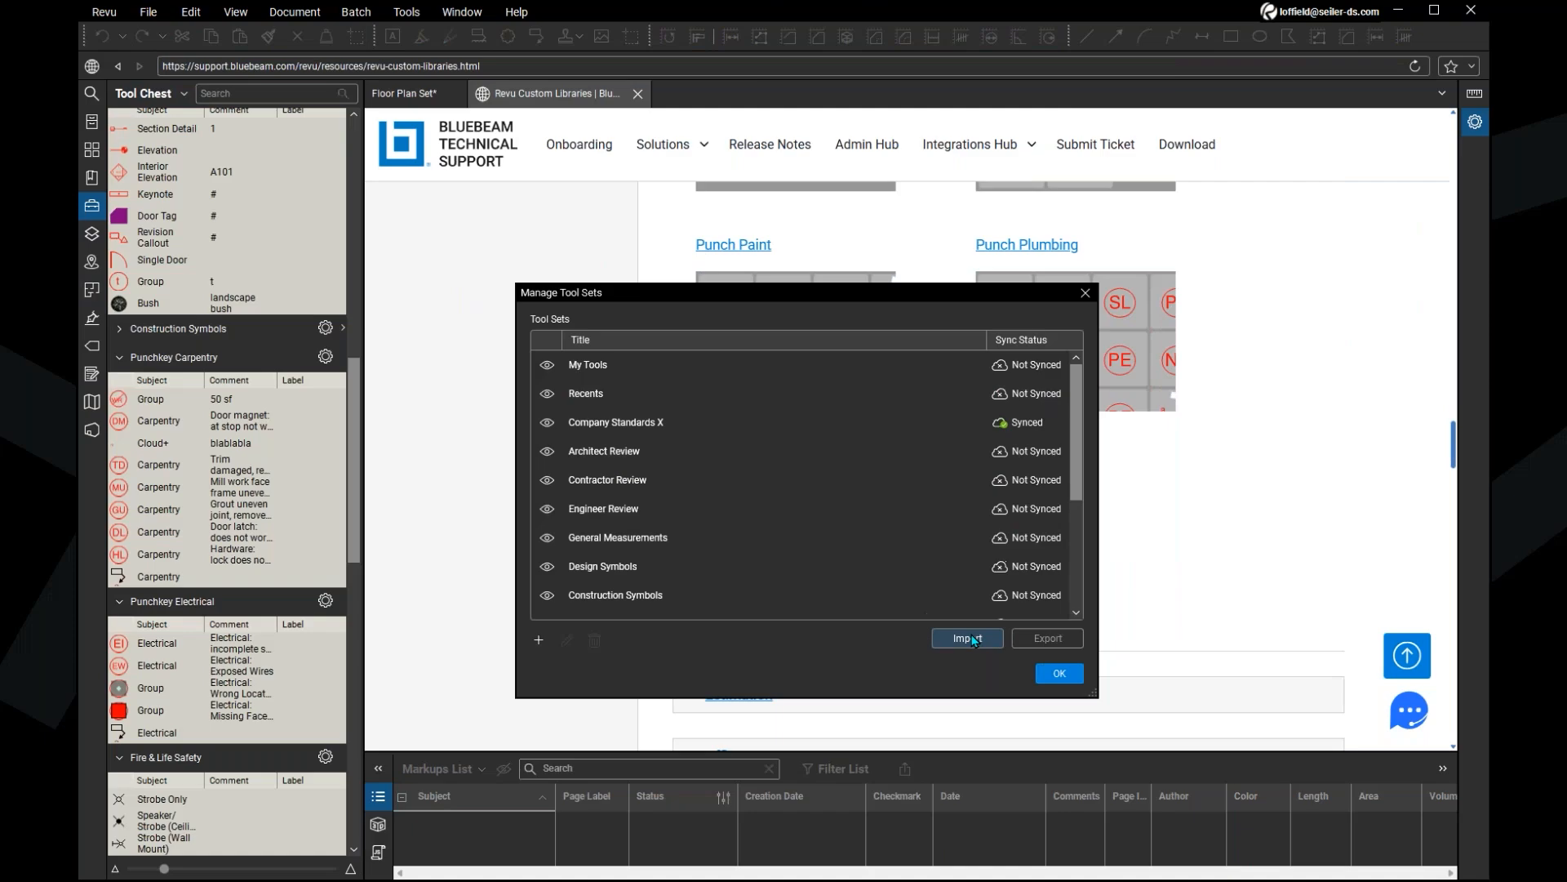
pyautogui.press('ctrl')
pyautogui.click(1060, 674)
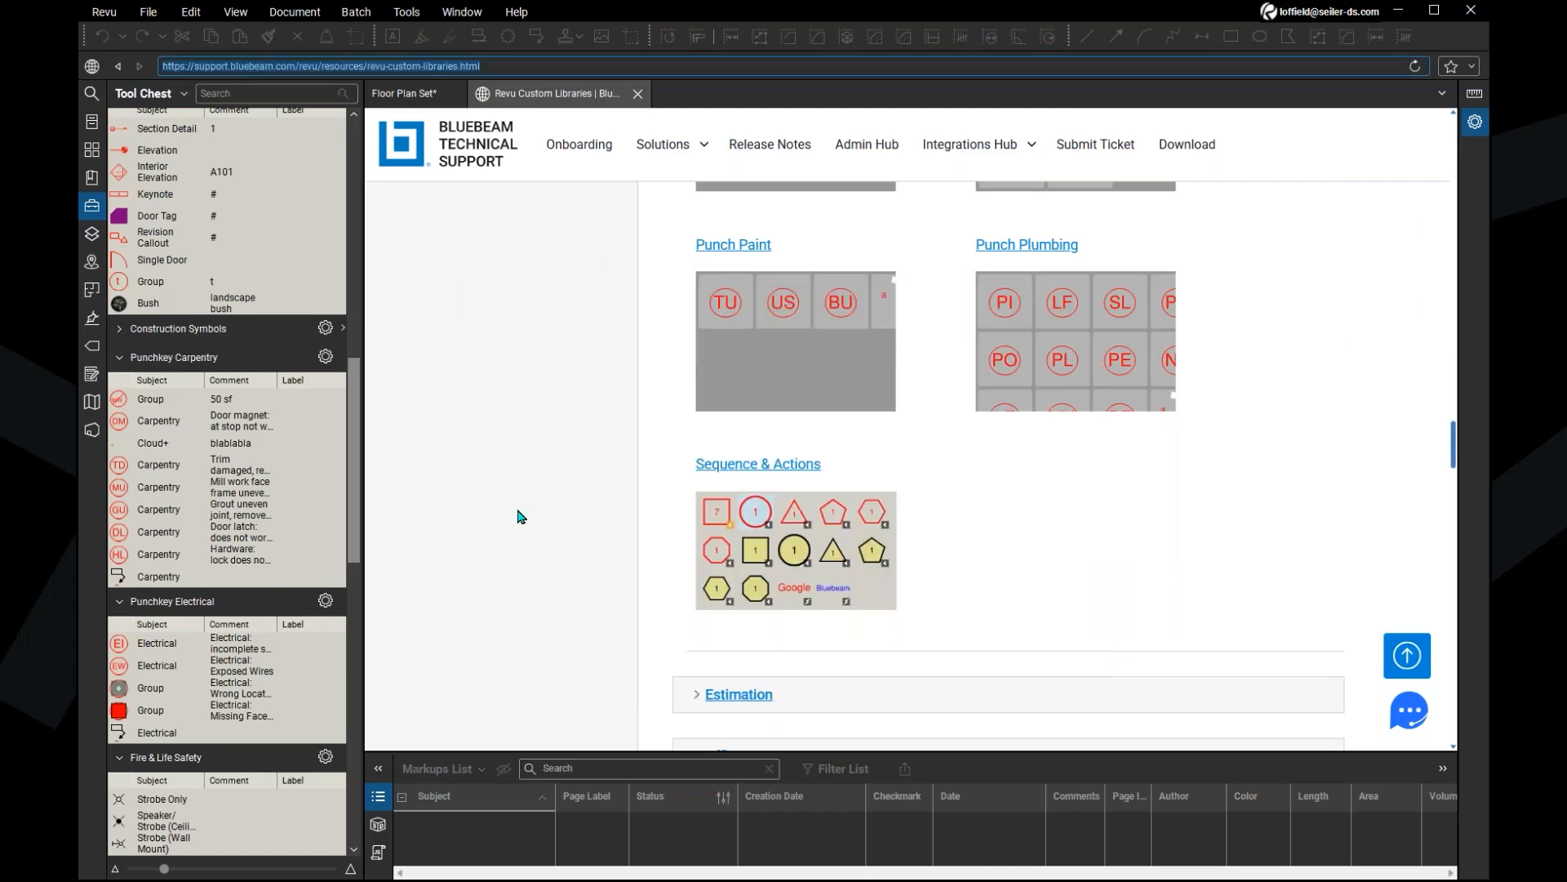
# Step: Collapse the Fire & Life Safety, Punchkey Carpentry, Punchkey Electrical, Design Symbols and General Measurements tool sets in the Tool Chest
pyautogui.press('ctrl')
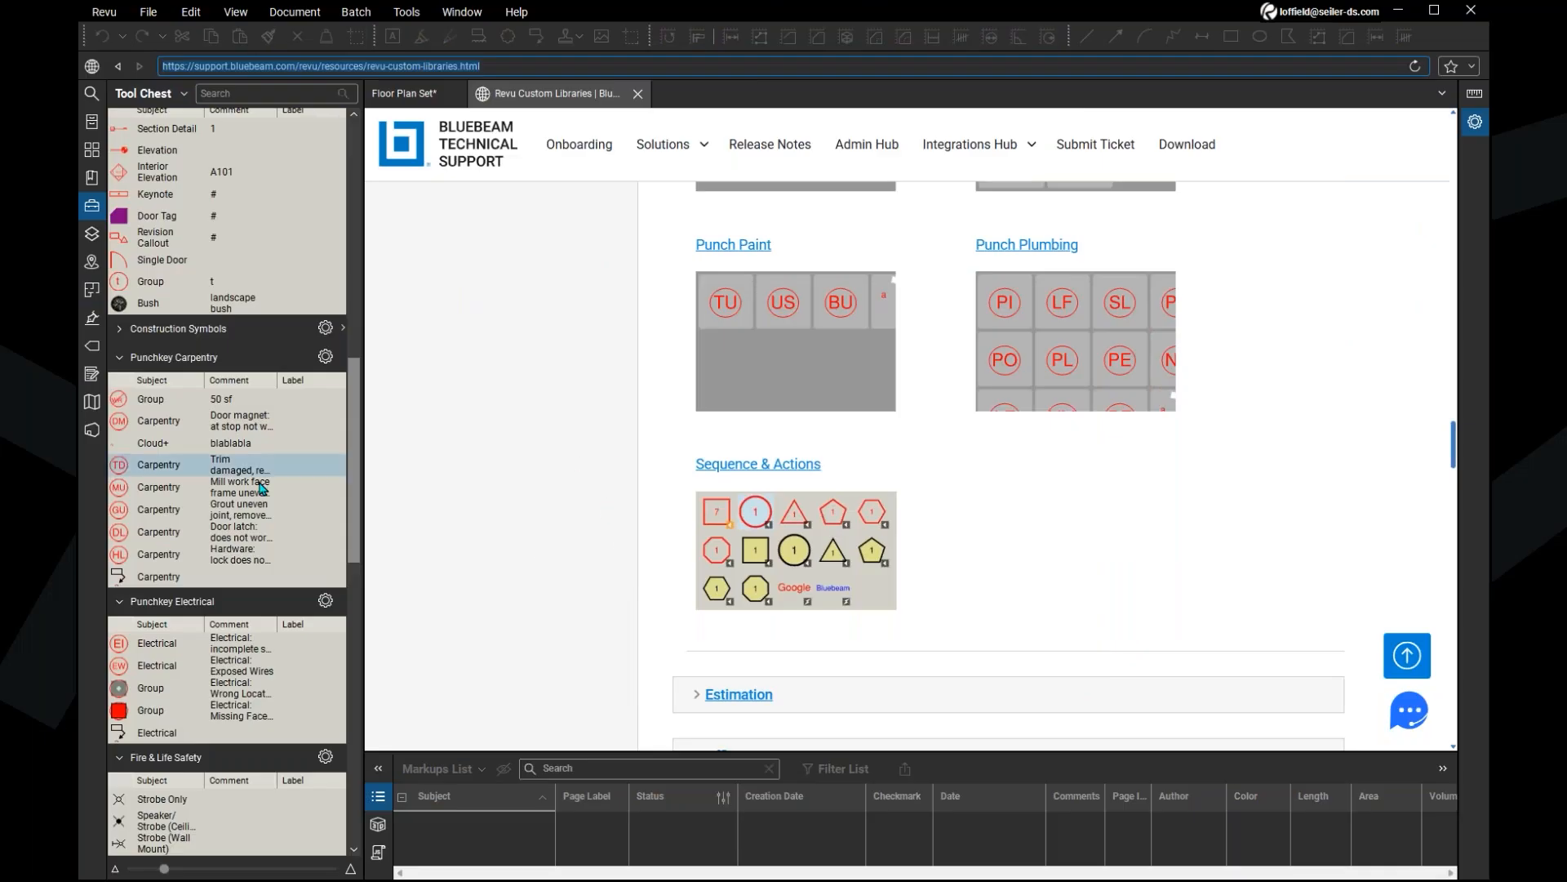
pyautogui.scroll(-5, 229, 476)
pyautogui.scroll(-3, 231, 482)
pyautogui.scroll(10, 231, 482)
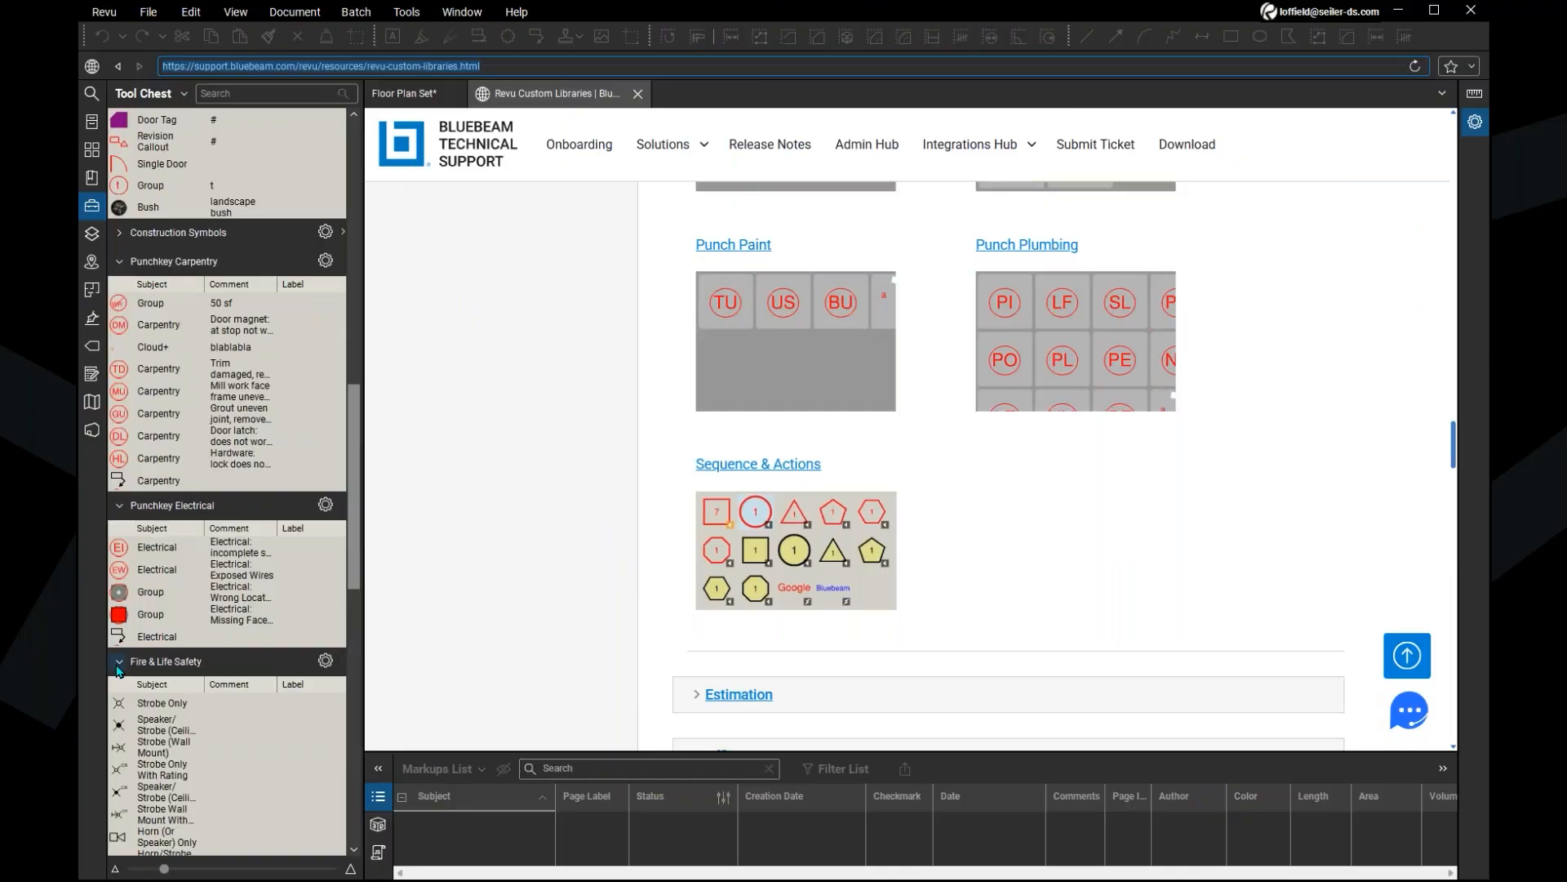
pyautogui.scroll(5, 131, 671)
pyautogui.scroll(-6, 135, 567)
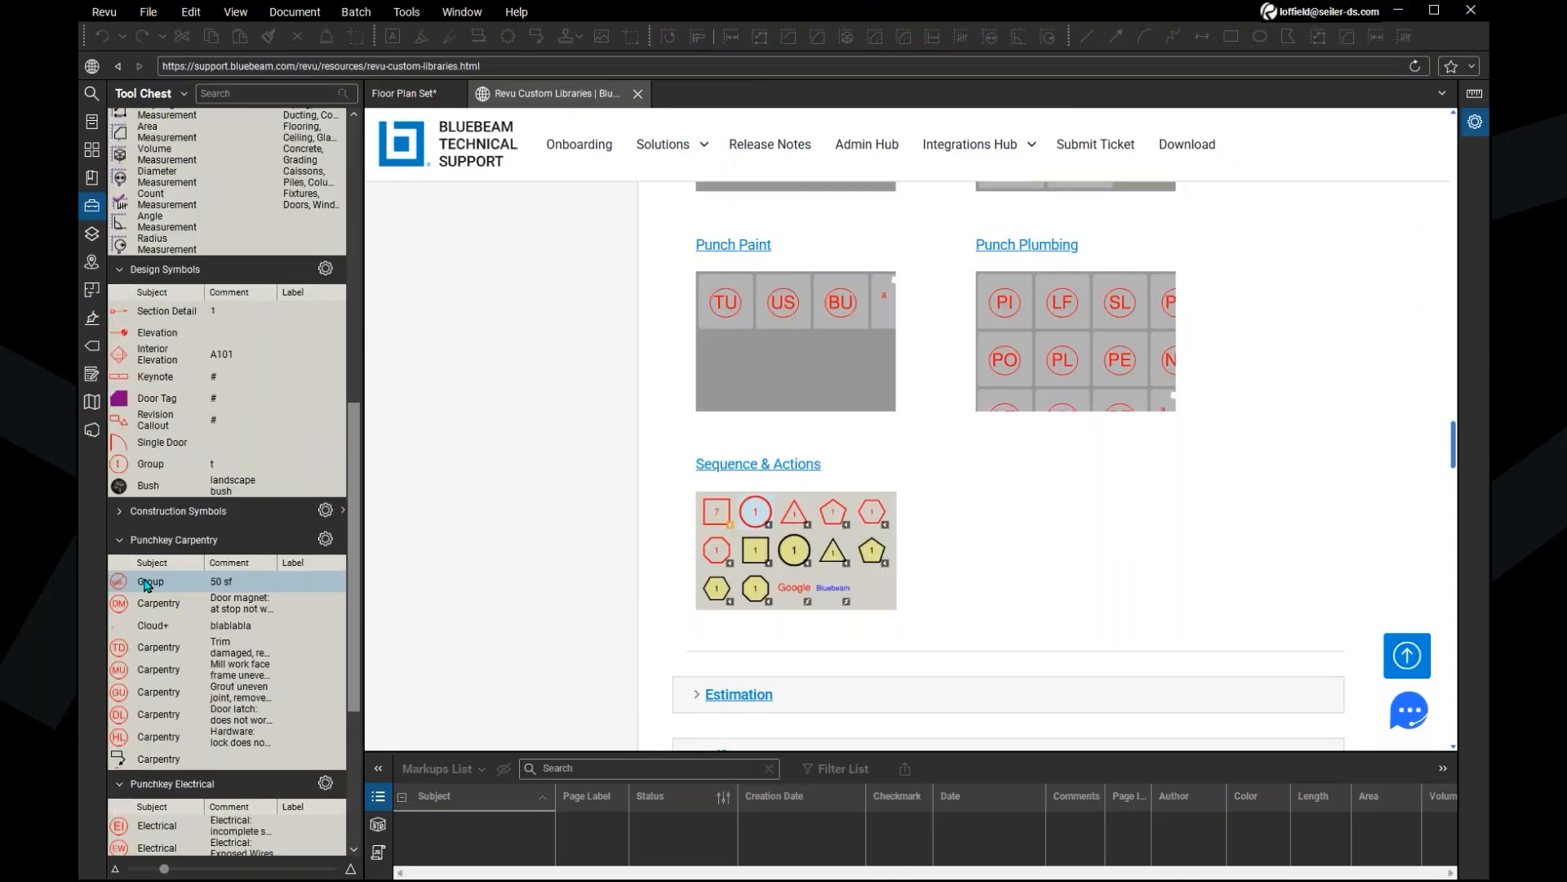
pyautogui.click(119, 444)
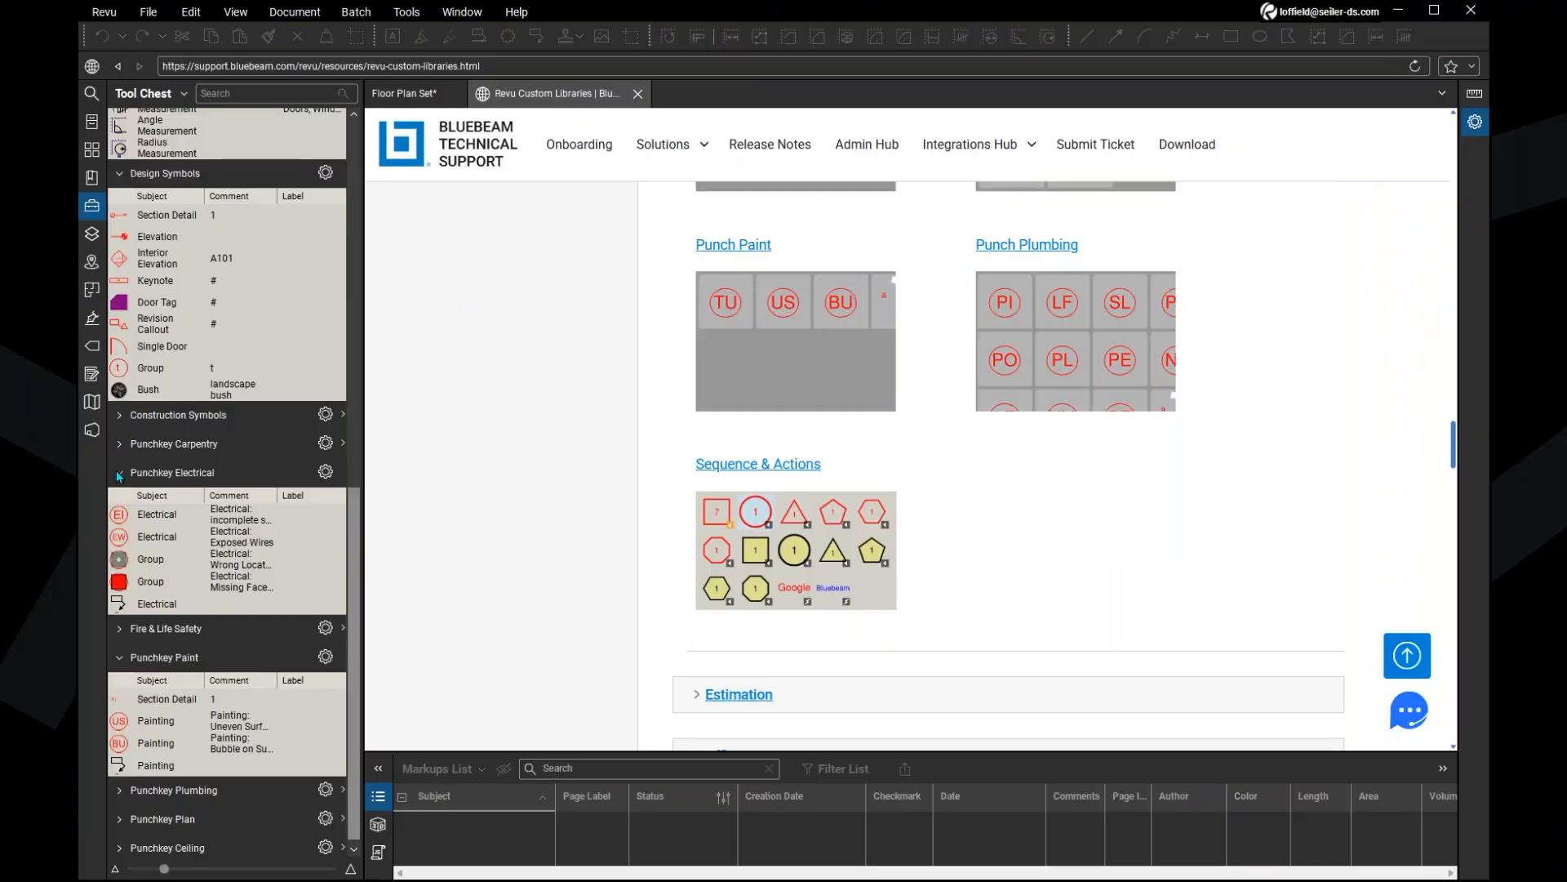
pyautogui.click(119, 476)
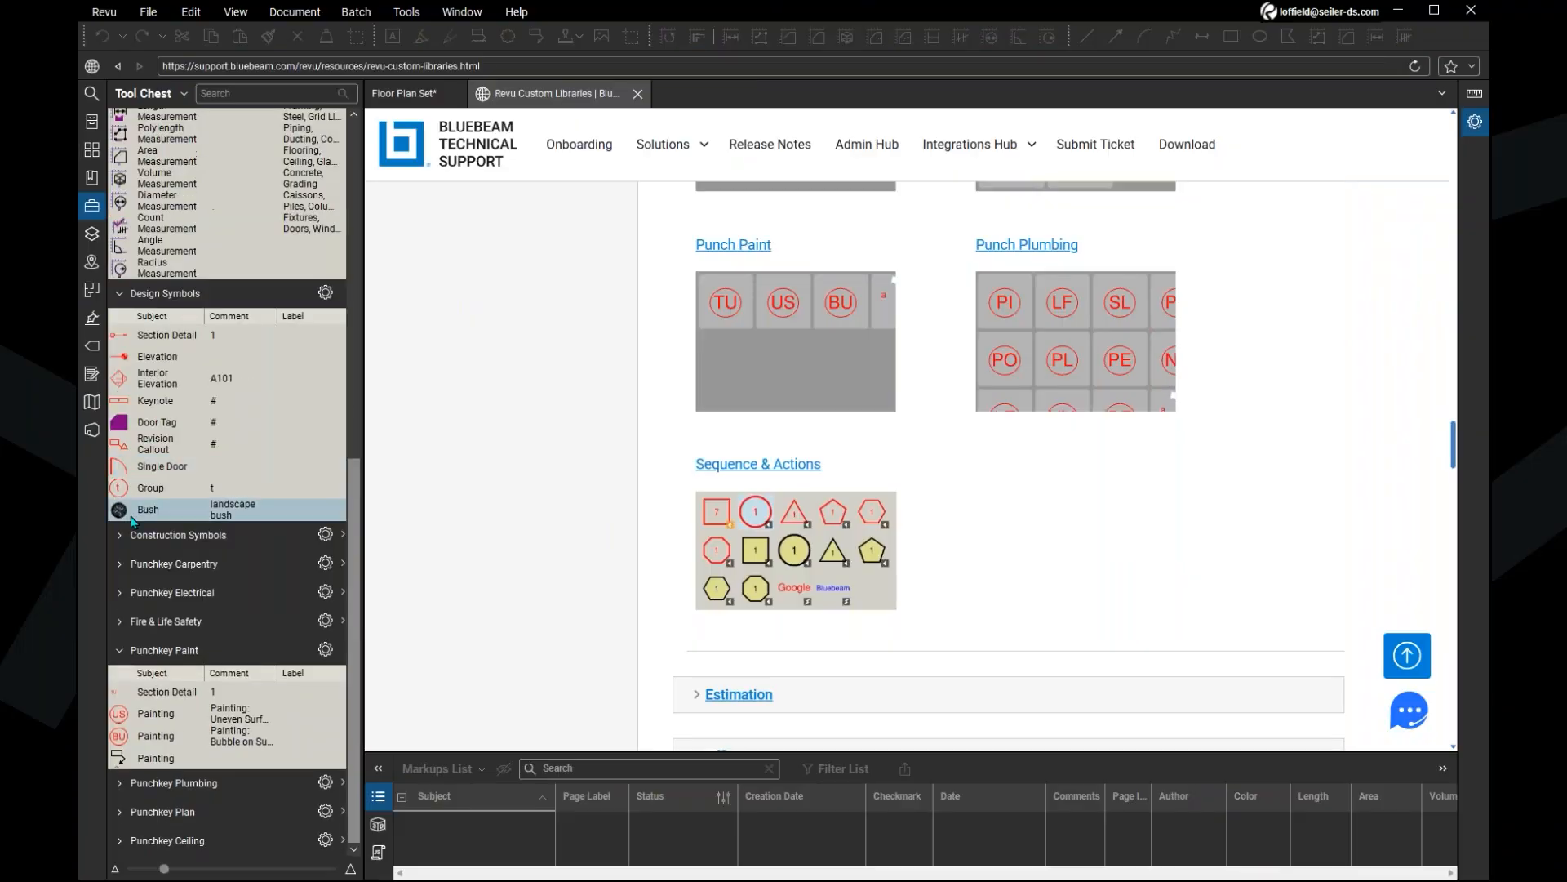
pyautogui.click(121, 298)
pyautogui.click(119, 167)
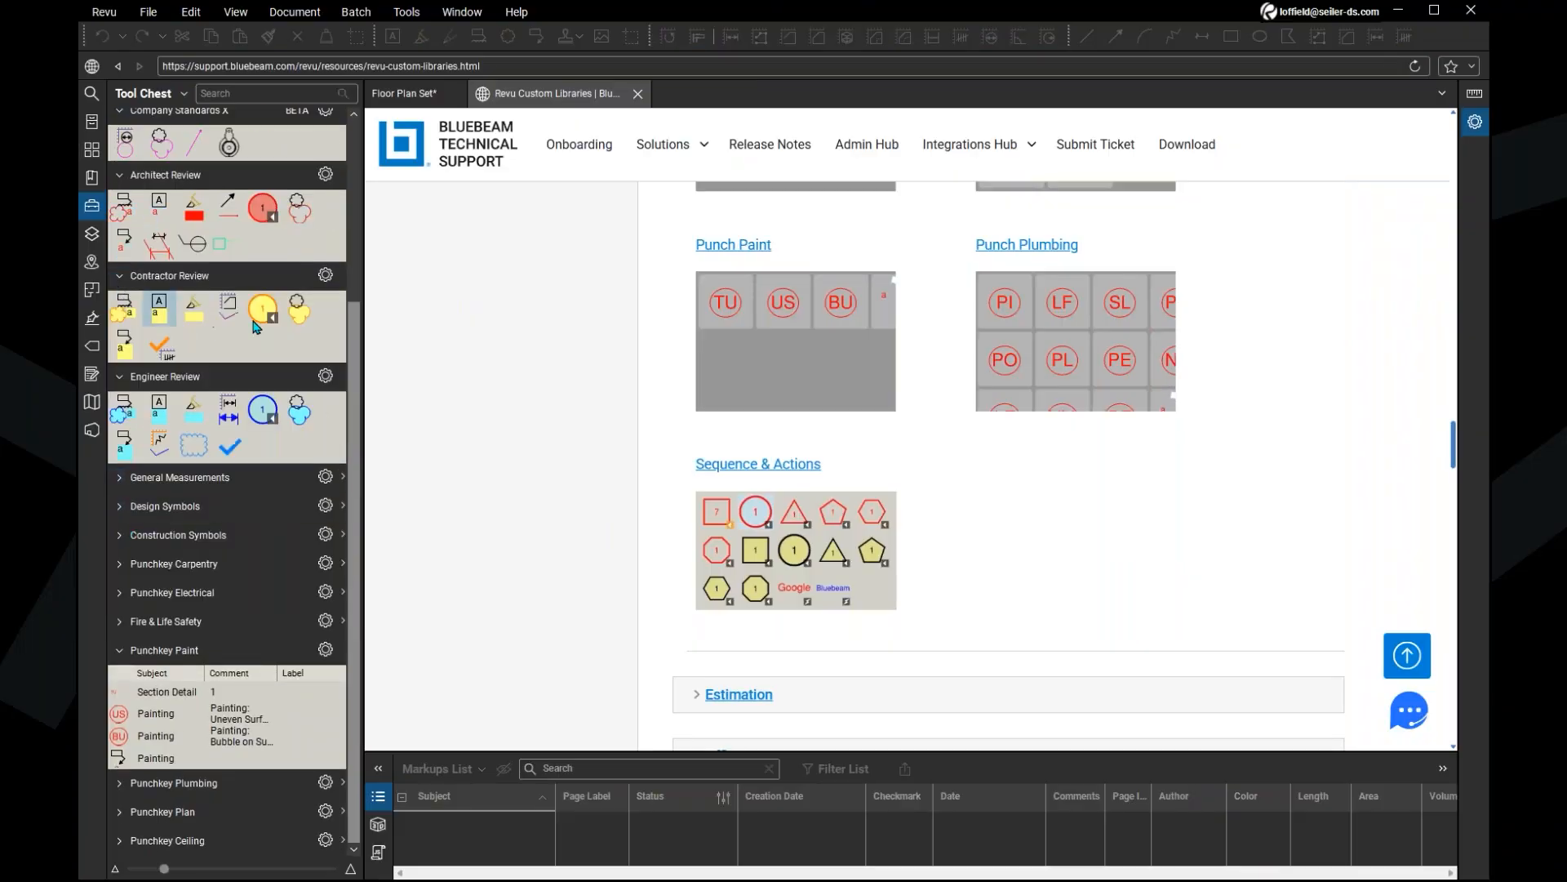
pyautogui.scroll(1, 424, 416)
pyautogui.scroll(3, 170, 465)
# Step: Look through the Stamps, Interactive stamps and Profiles sections of the Revu Custom Libraries page and return to its beginning
pyautogui.scroll(-1, 808, 427)
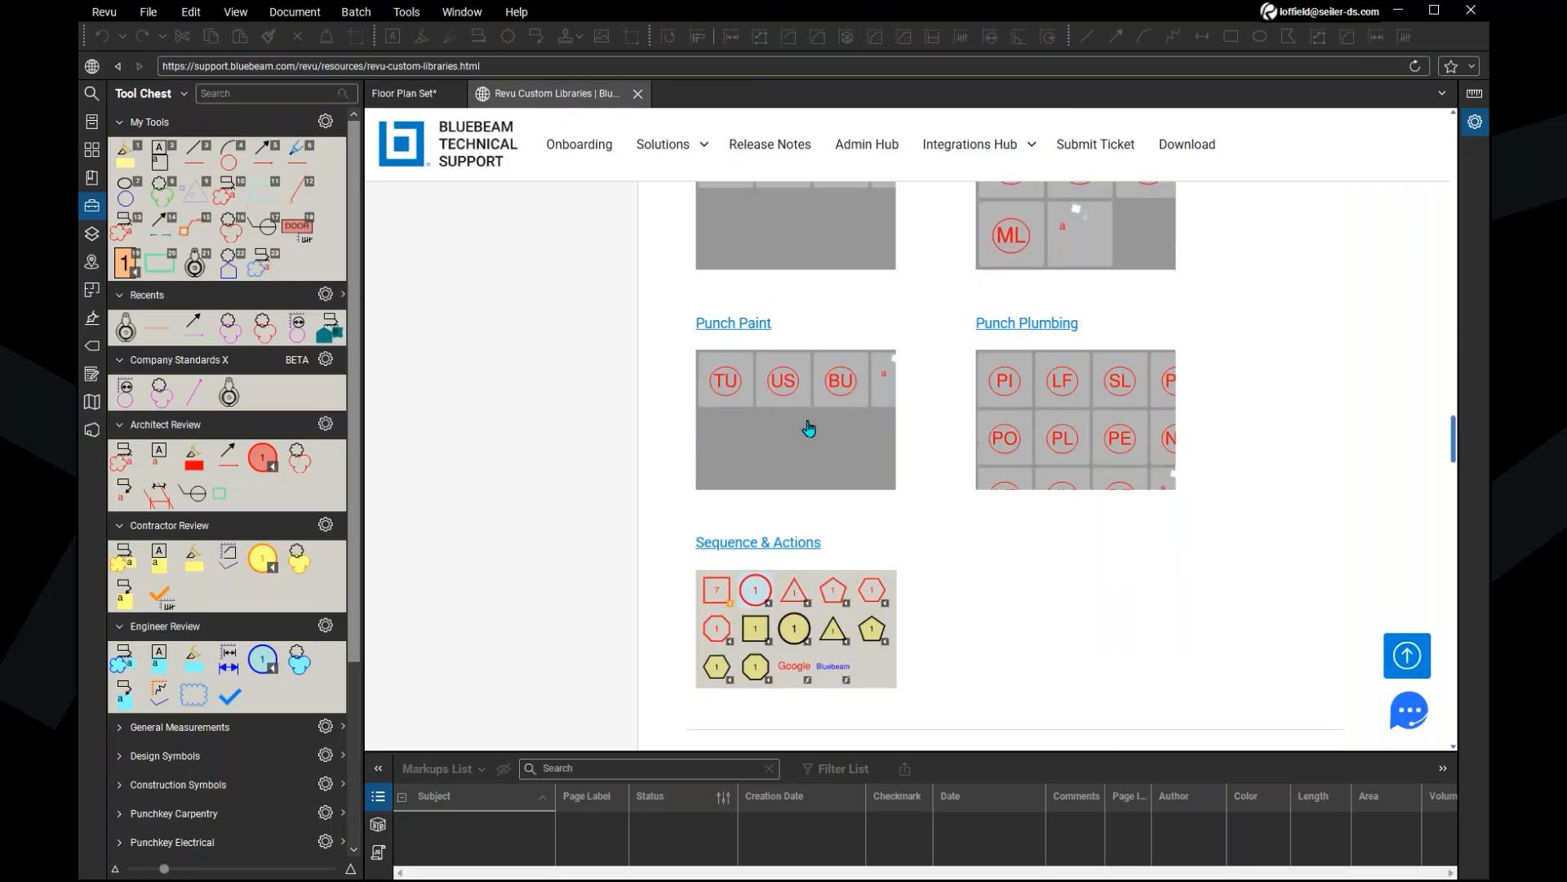
pyautogui.scroll(-9, 808, 428)
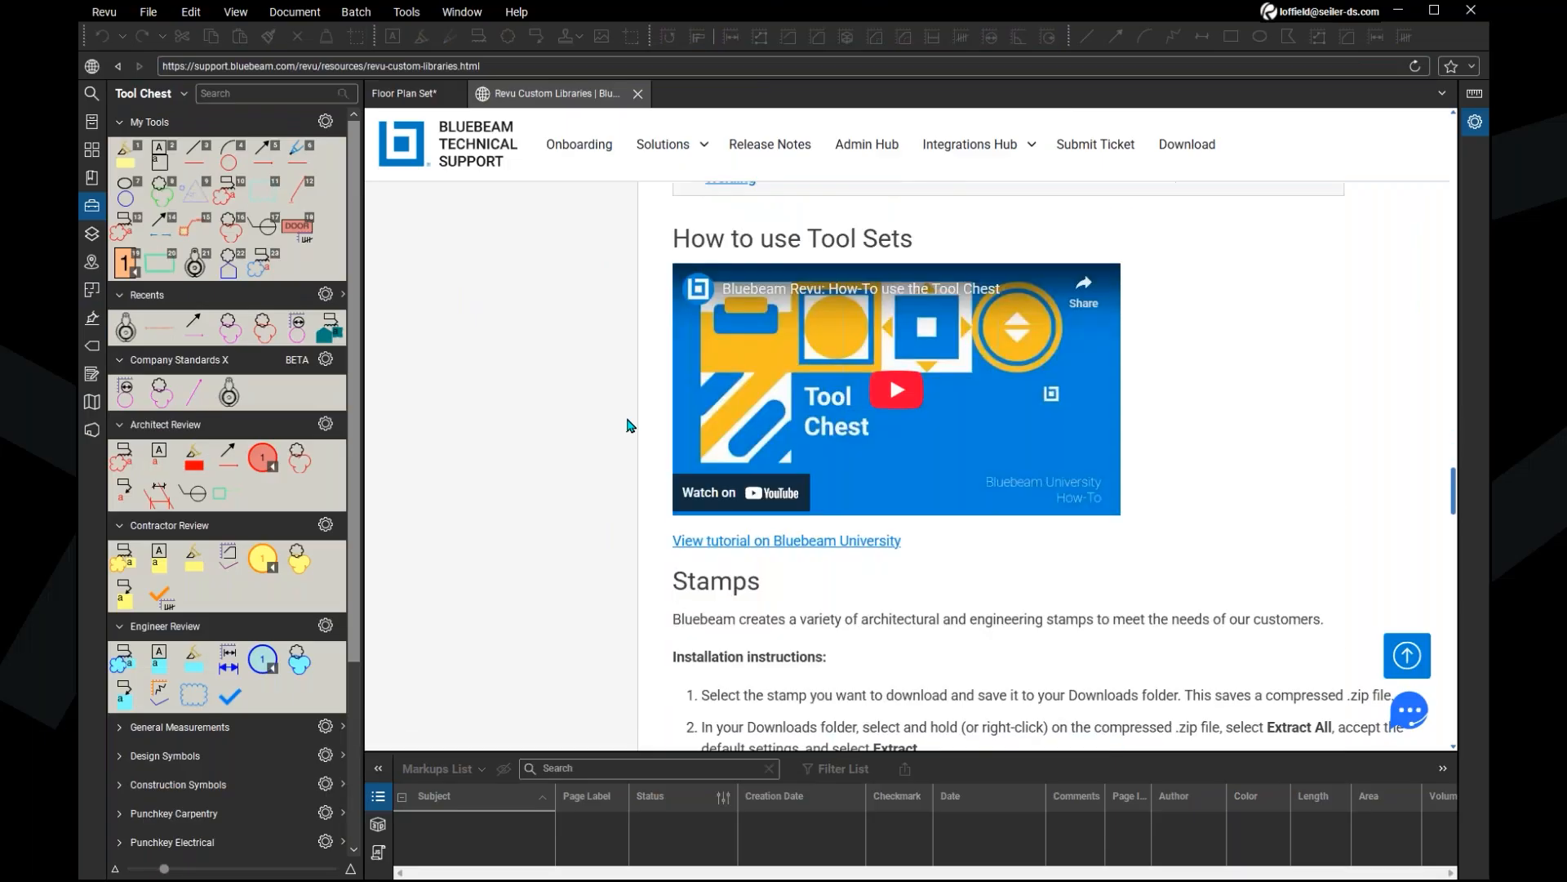
pyautogui.scroll(-9, 628, 425)
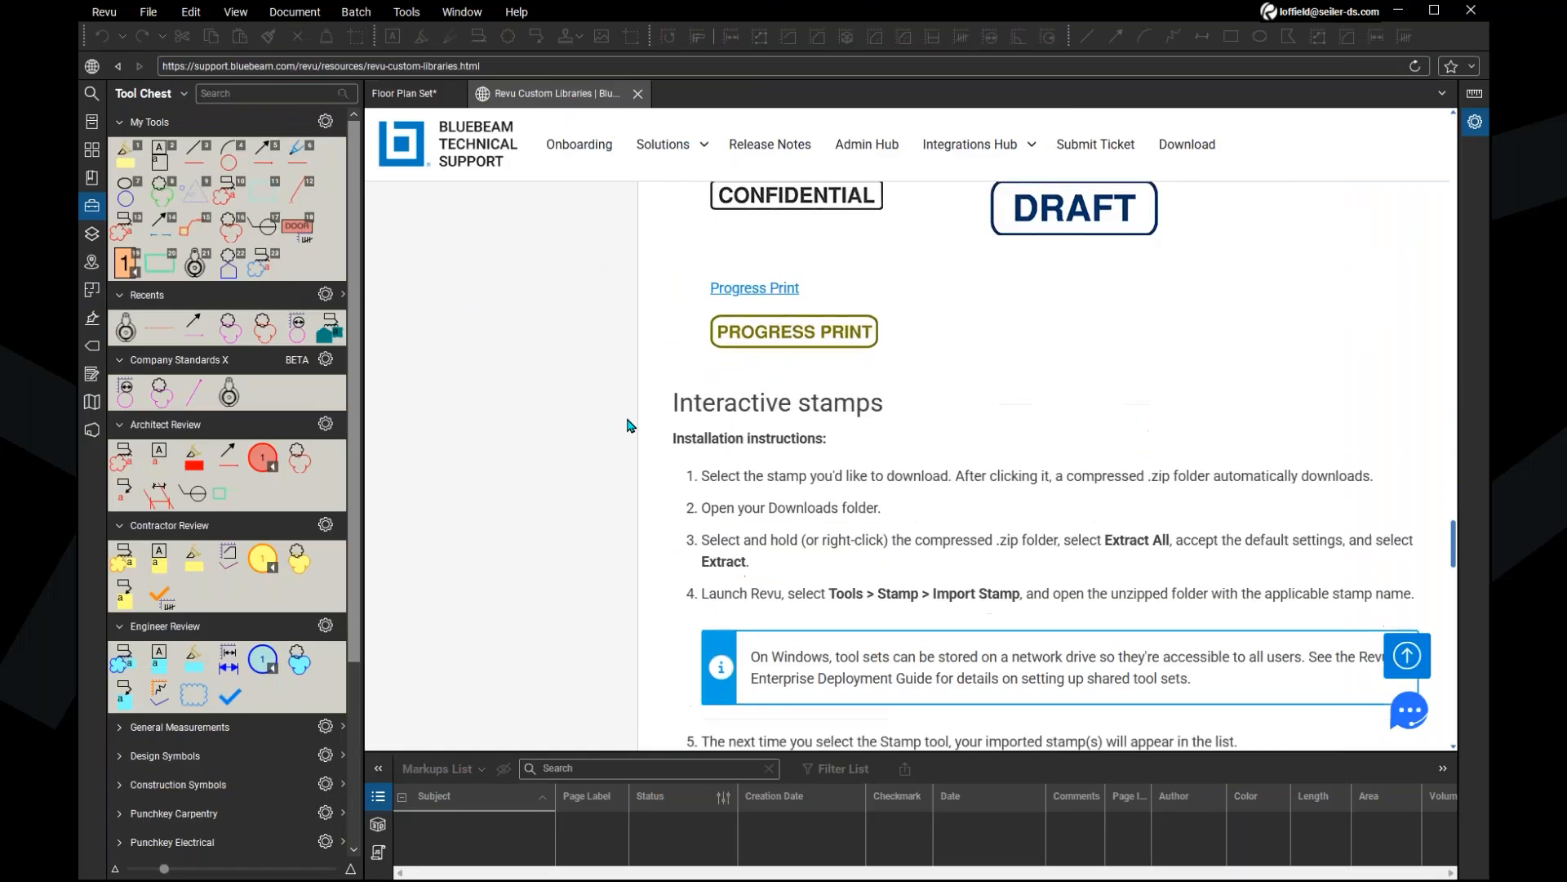
pyautogui.scroll(-9, 628, 425)
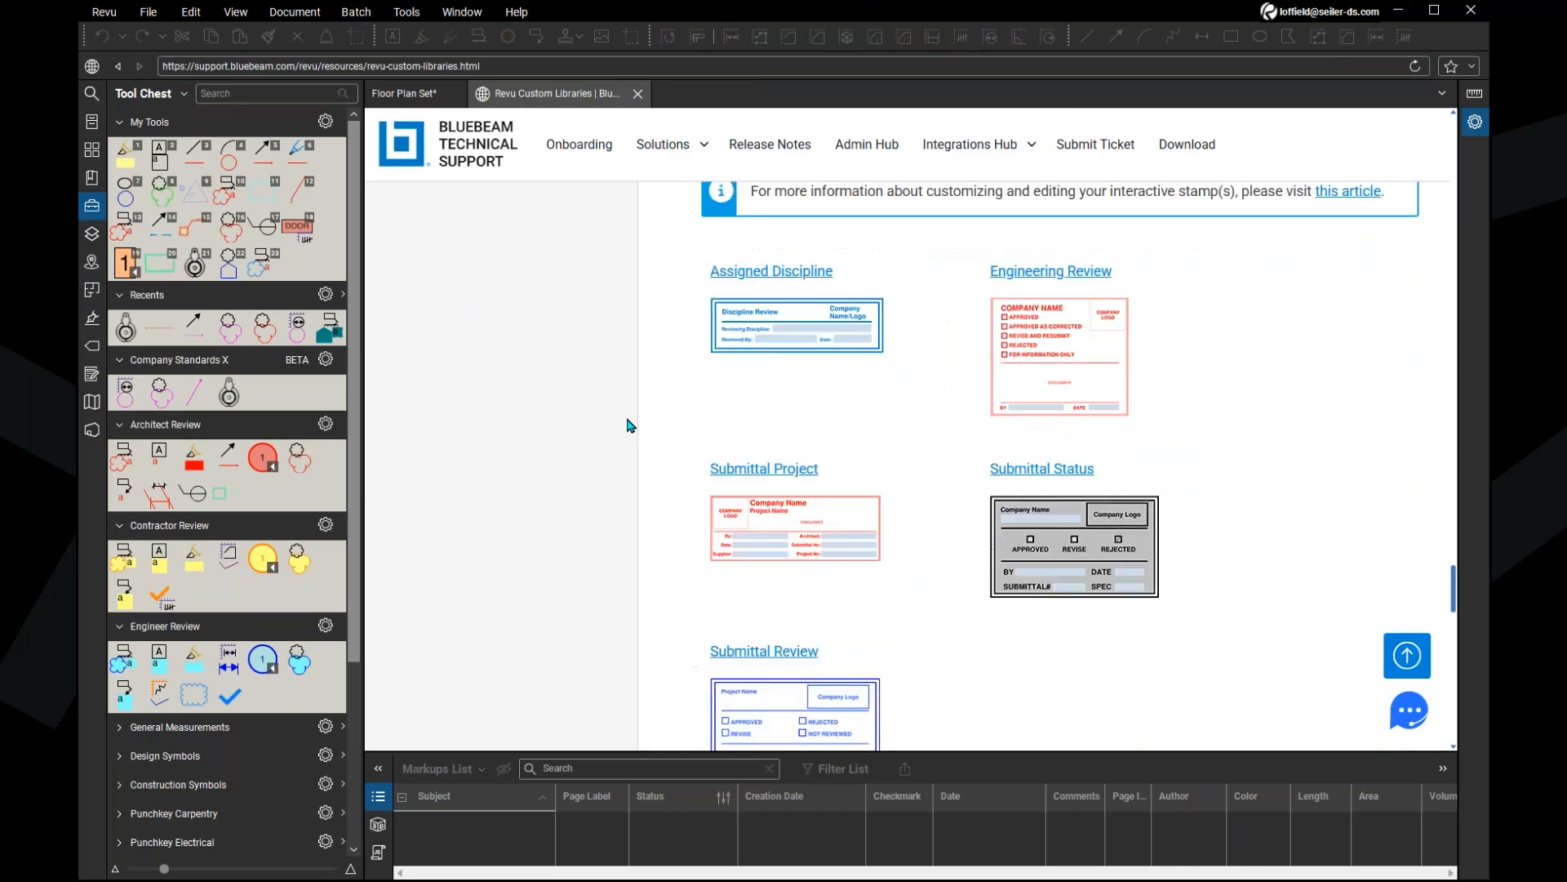
pyautogui.scroll(-3, 629, 424)
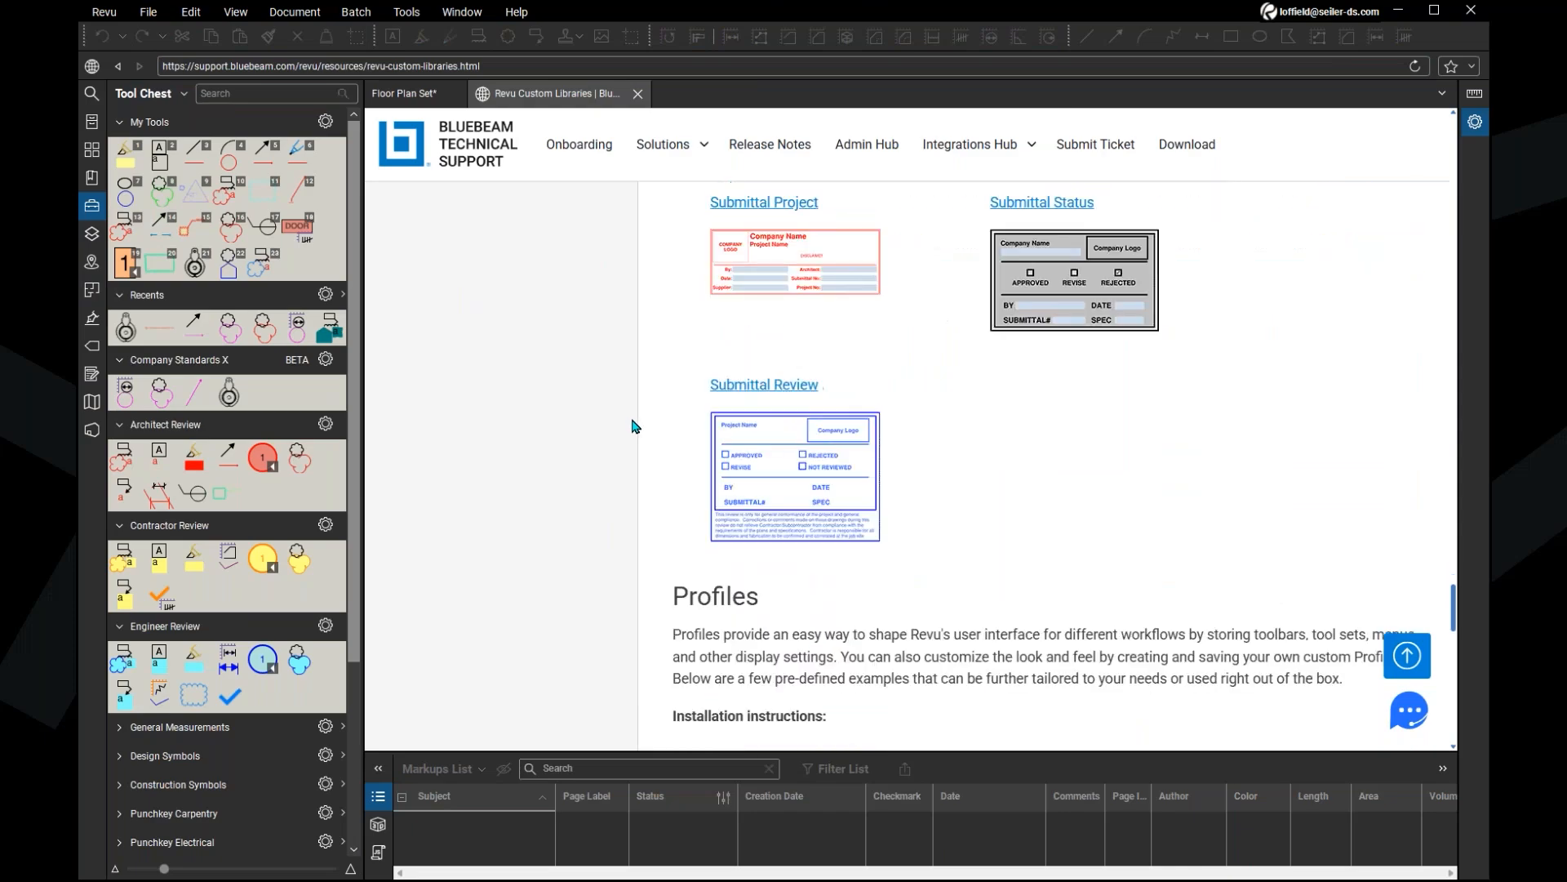
pyautogui.scroll(-1, 639, 431)
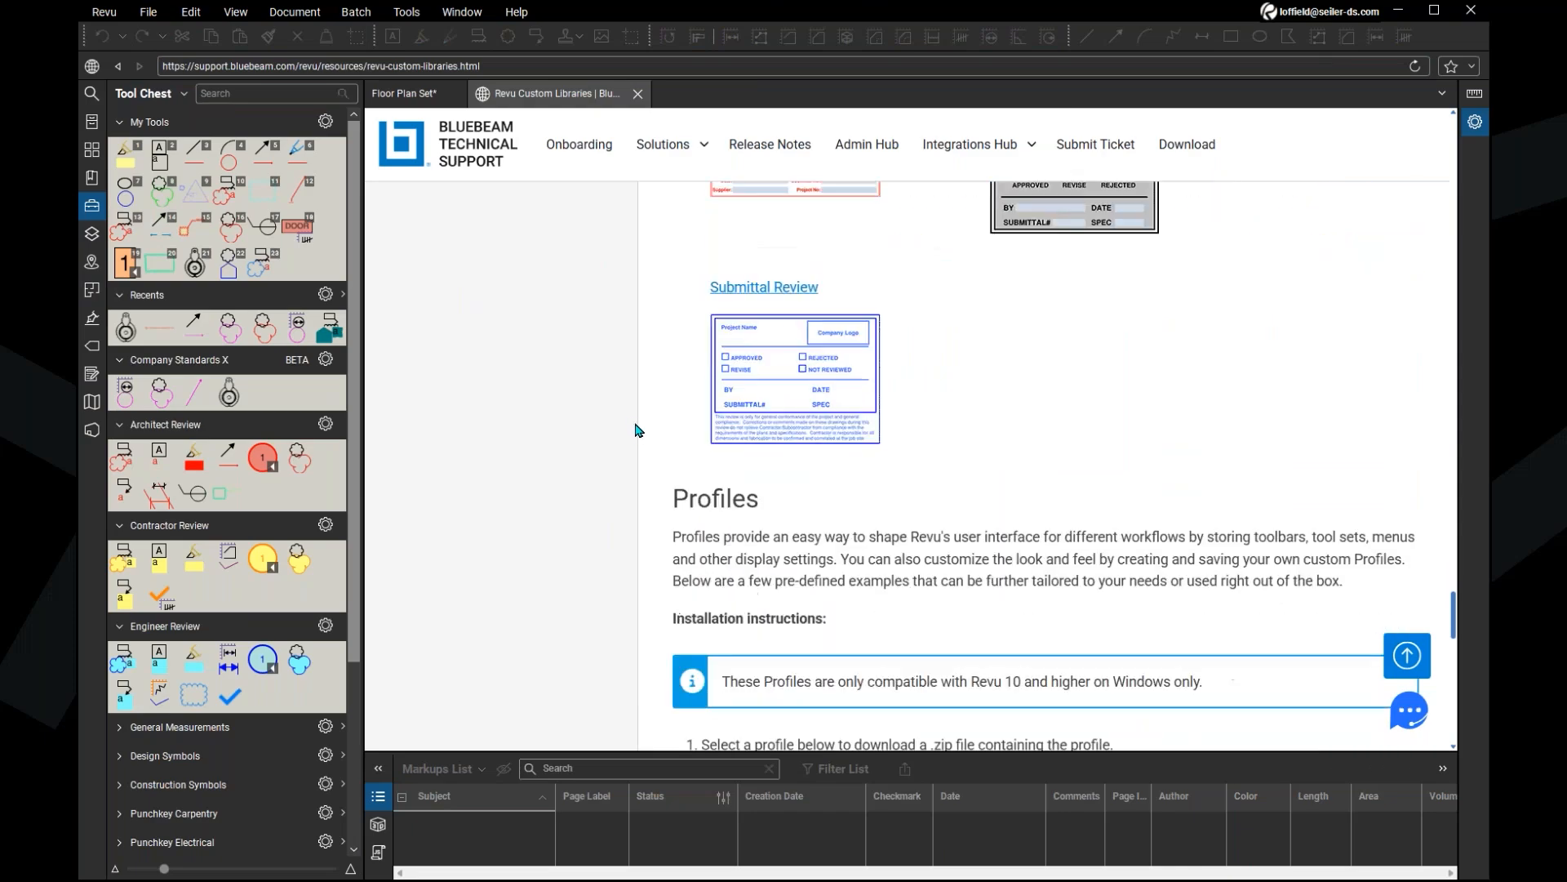
pyautogui.scroll(-5, 639, 431)
pyautogui.scroll(20, 639, 431)
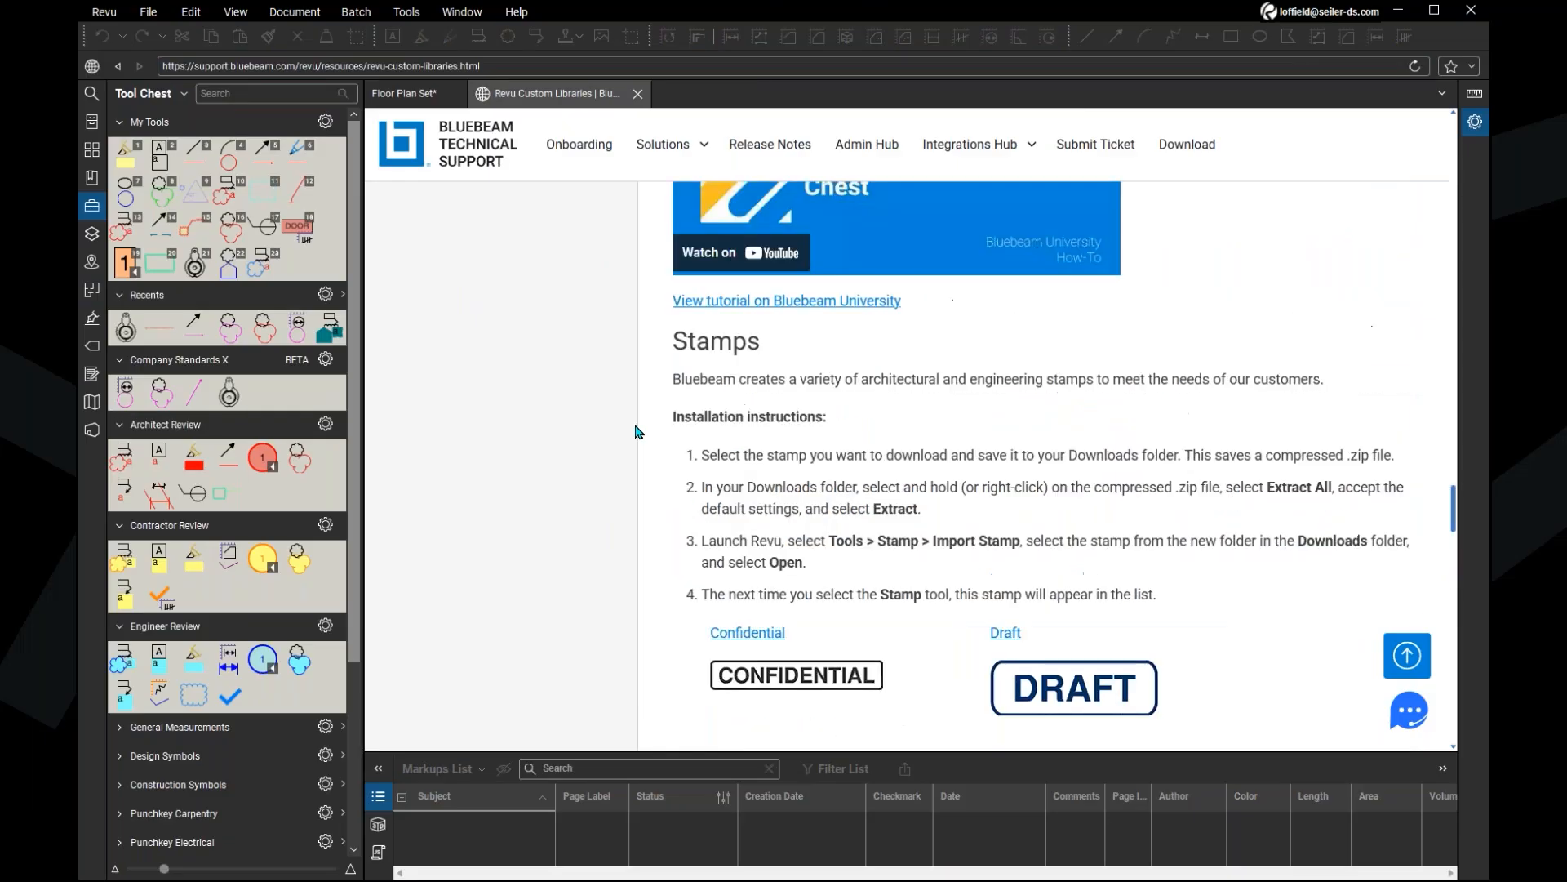
pyautogui.scroll(-10, 639, 431)
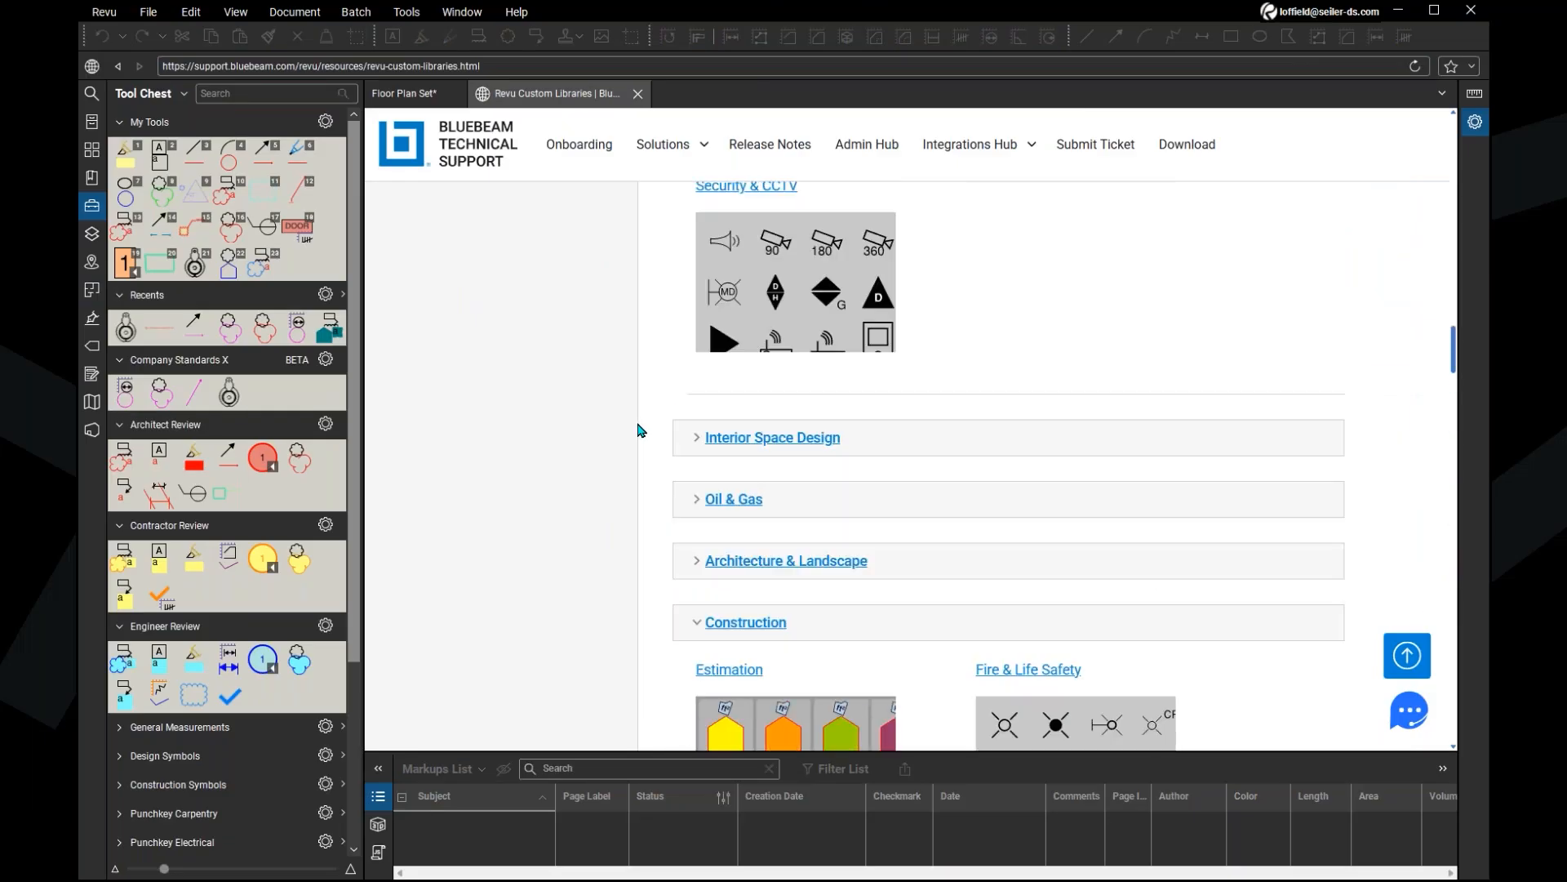
pyautogui.scroll(15, 639, 431)
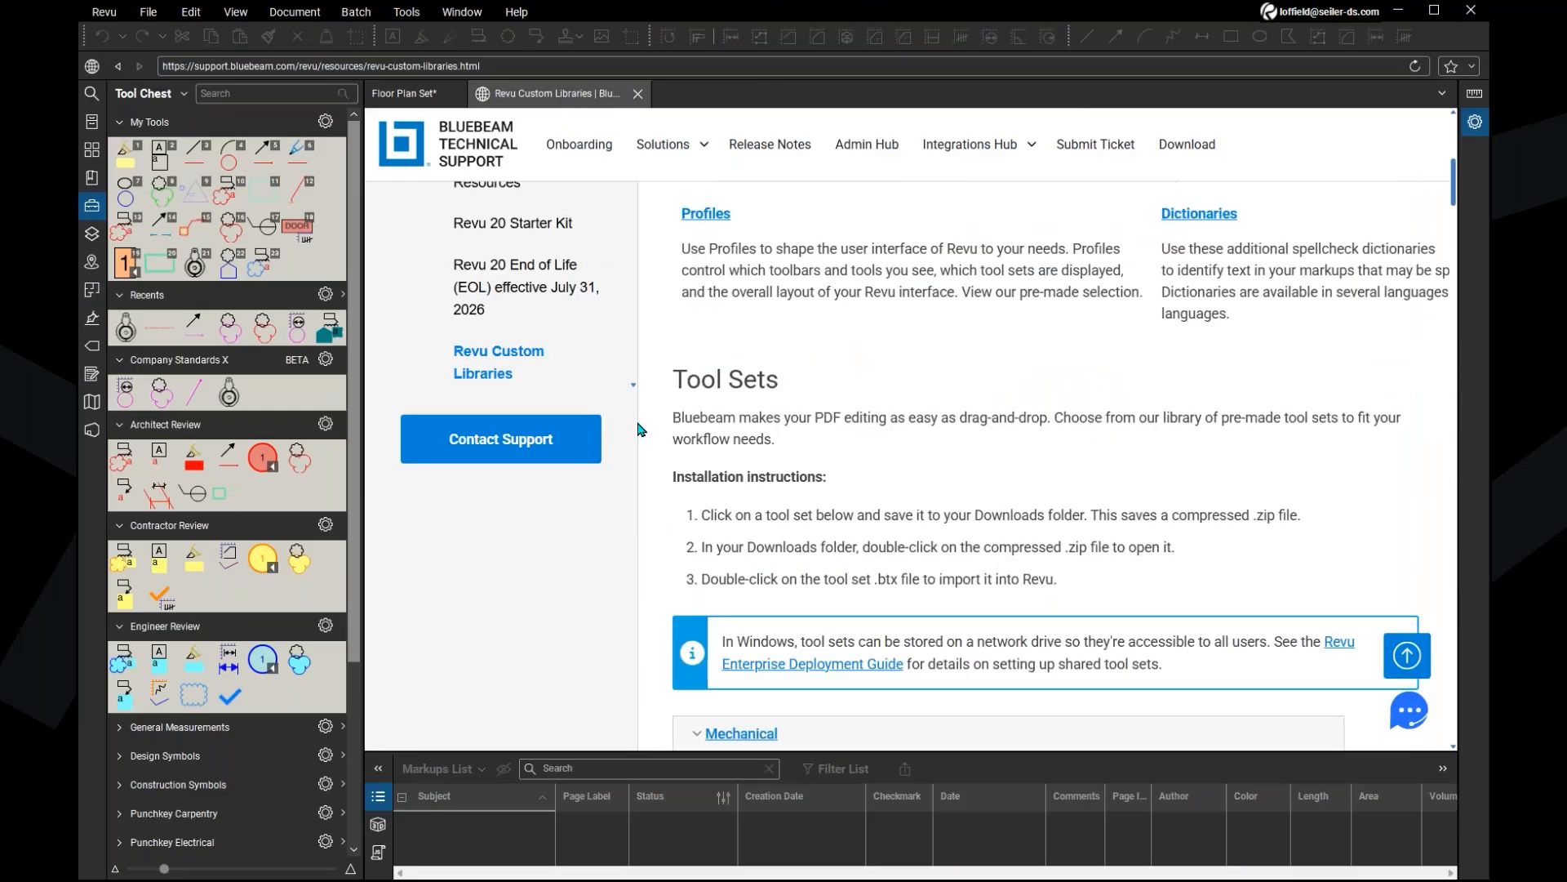
pyautogui.scroll(8, 639, 430)
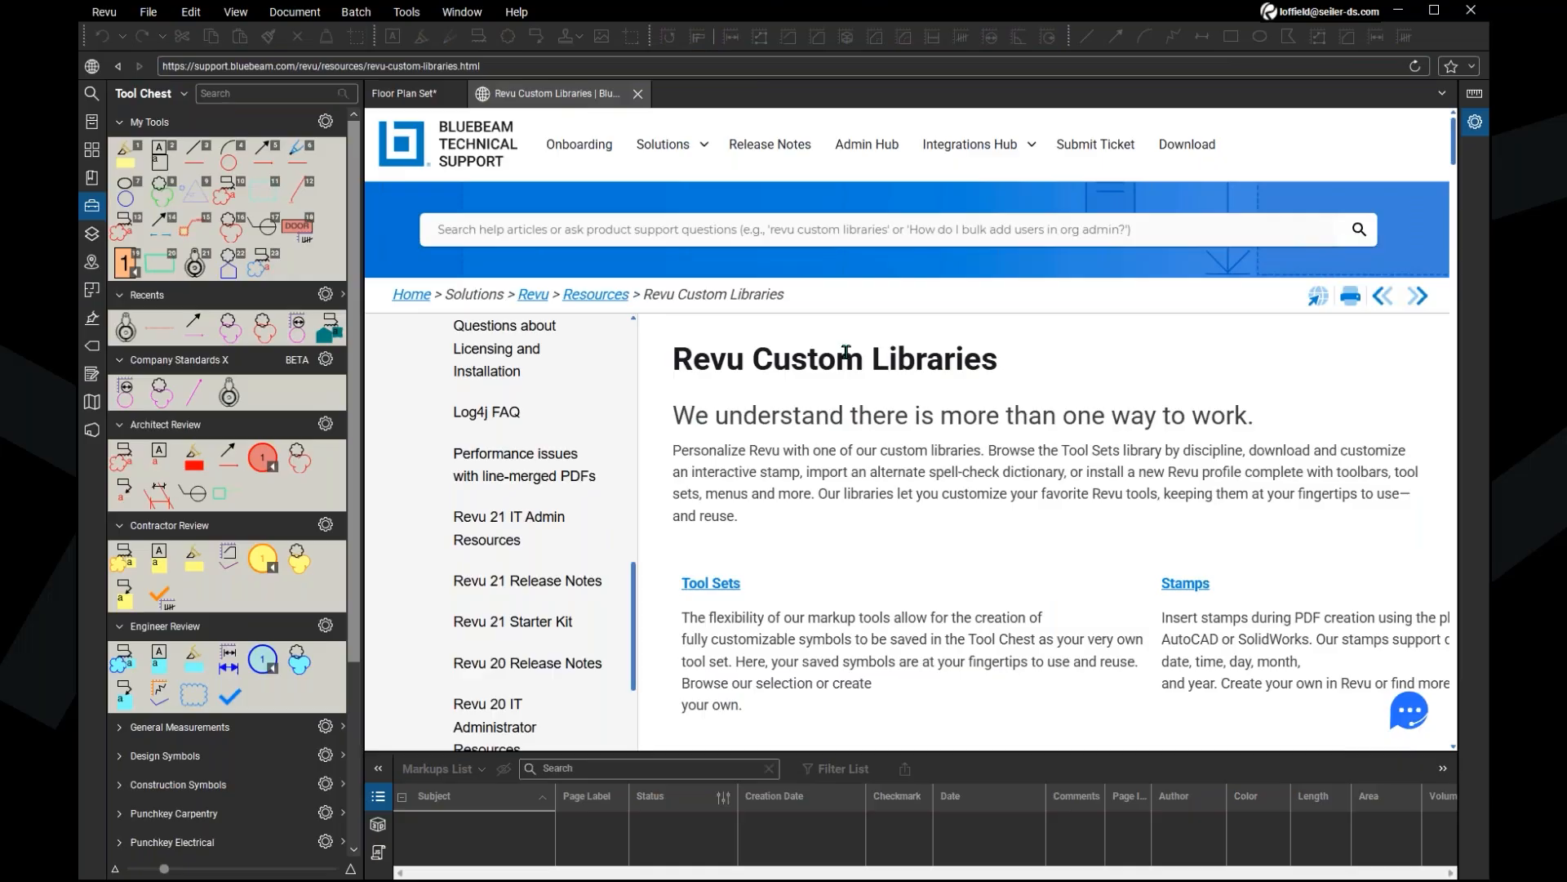
# Step: In Floor Plan Set, place sequence markups 1 to 4 from My Tools on Meeting 231, Office 229, Meeting 232 and Office 230
pyautogui.click(407, 94)
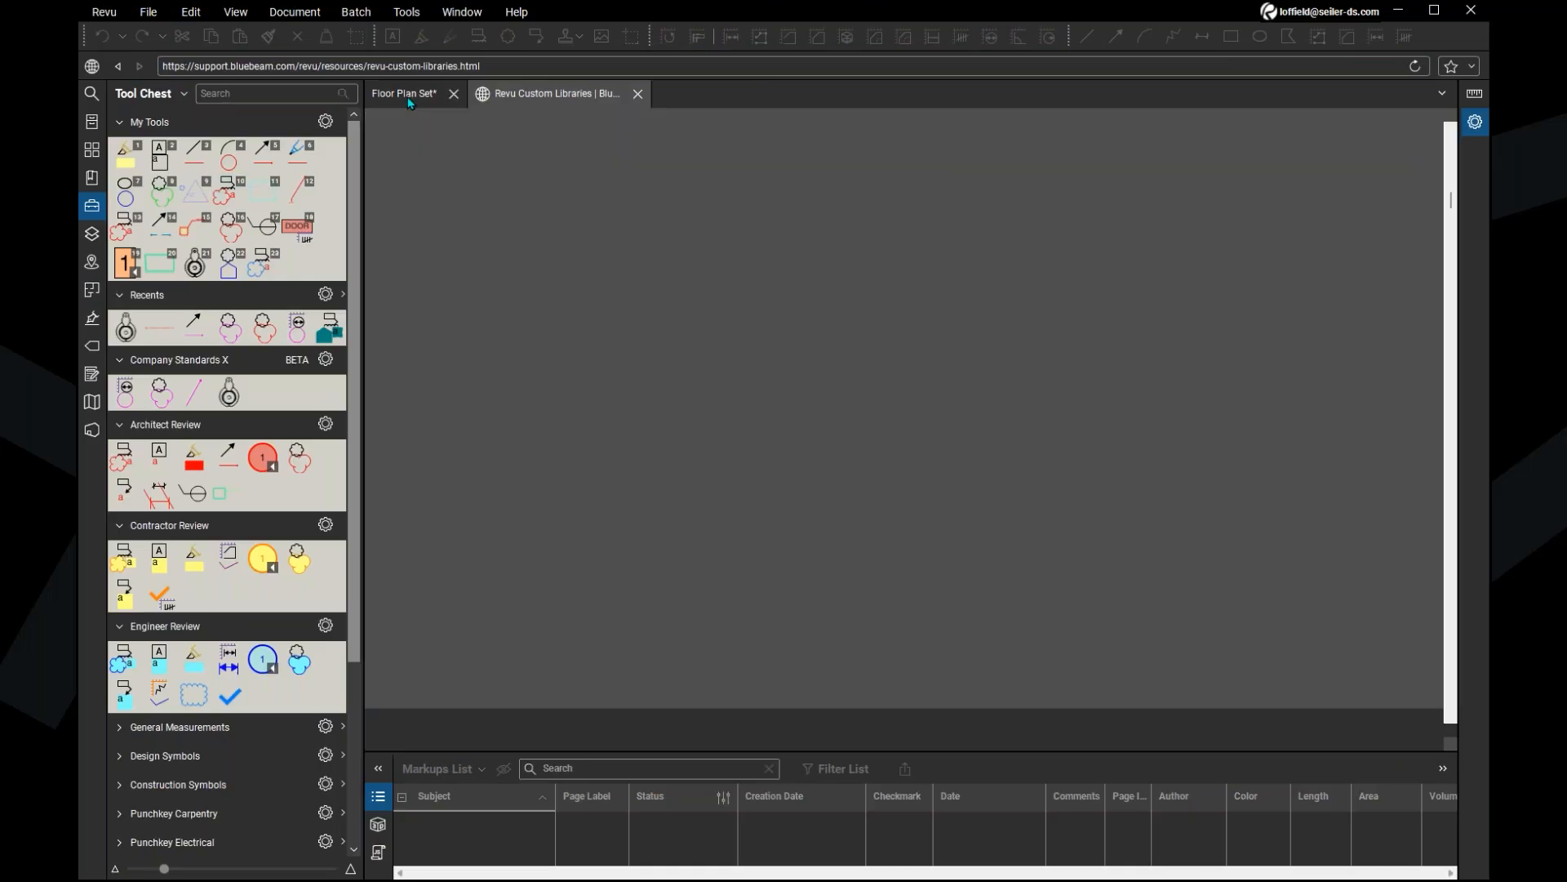
pyautogui.scroll(-3, 937, 413)
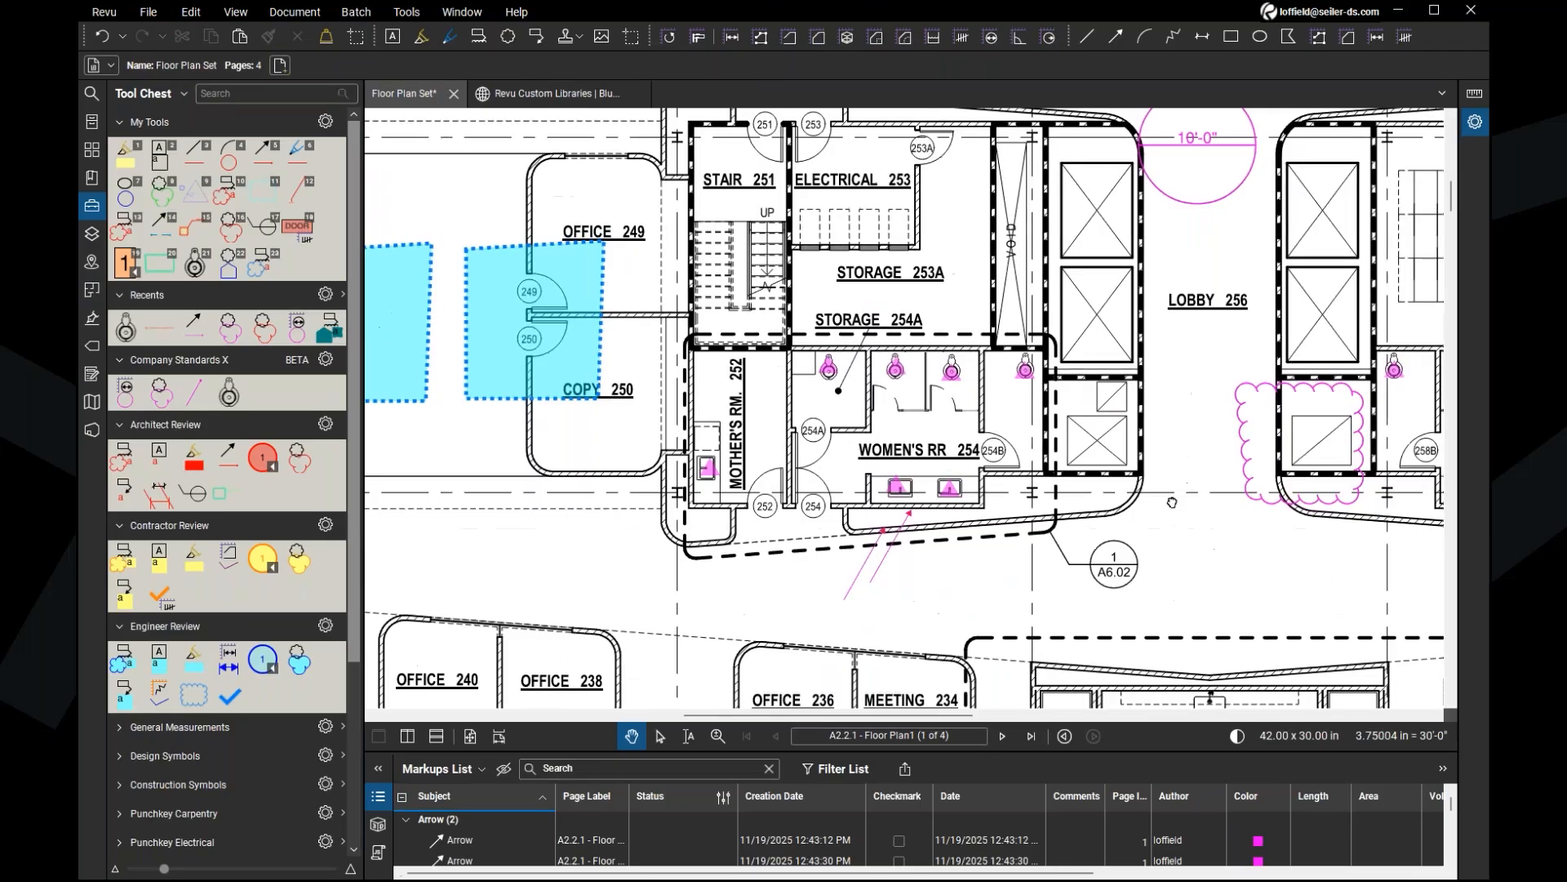
pyautogui.moveTo(1174, 503); pyautogui.dragTo(812, 318)
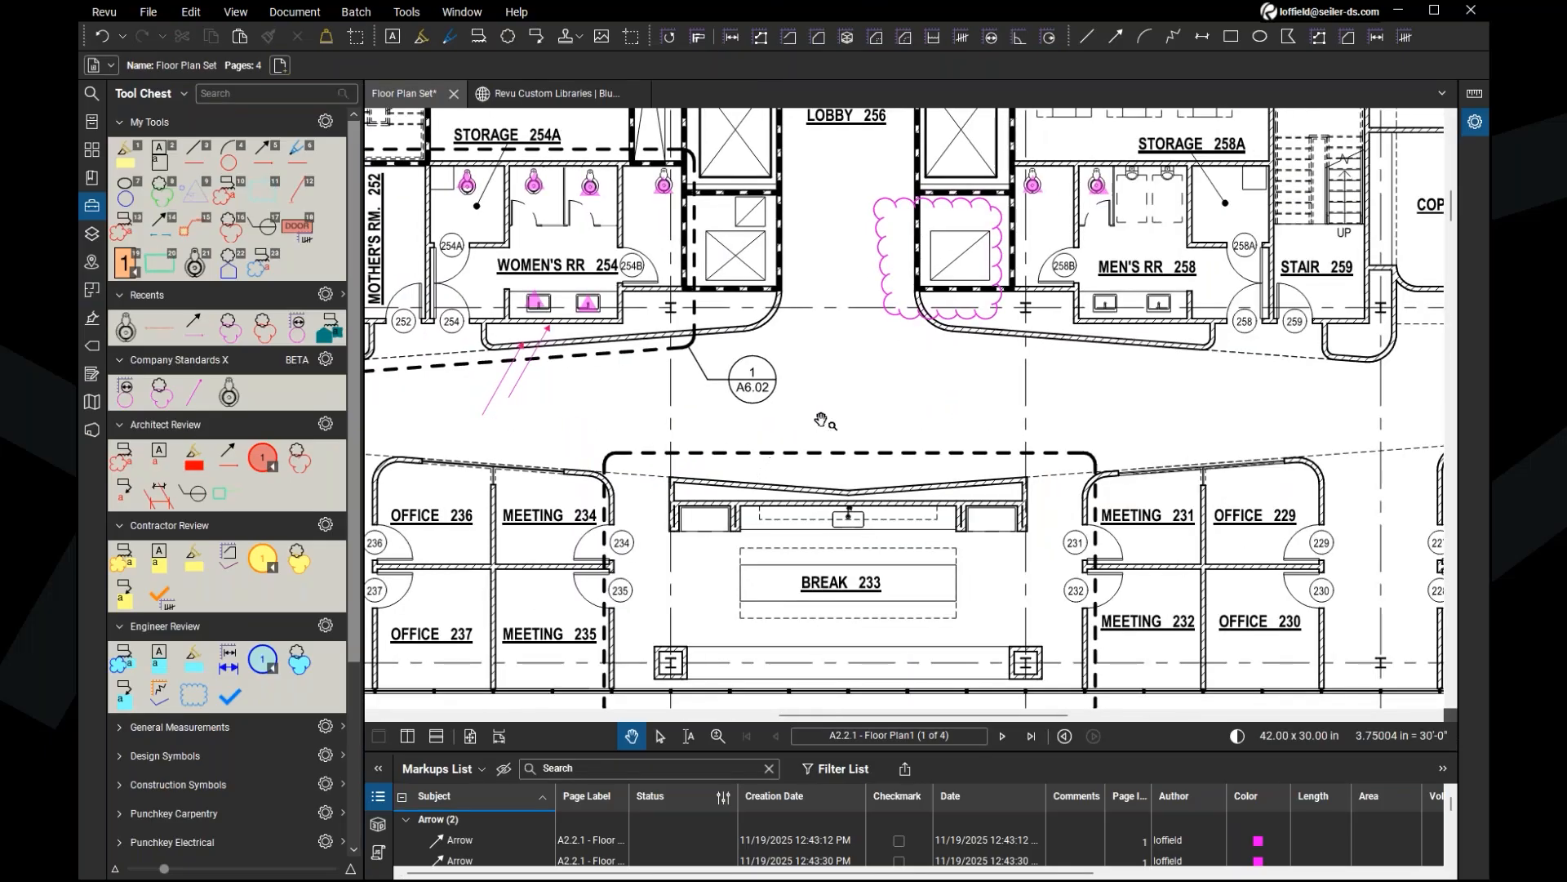
pyautogui.moveTo(861, 407); pyautogui.dragTo(733, 396)
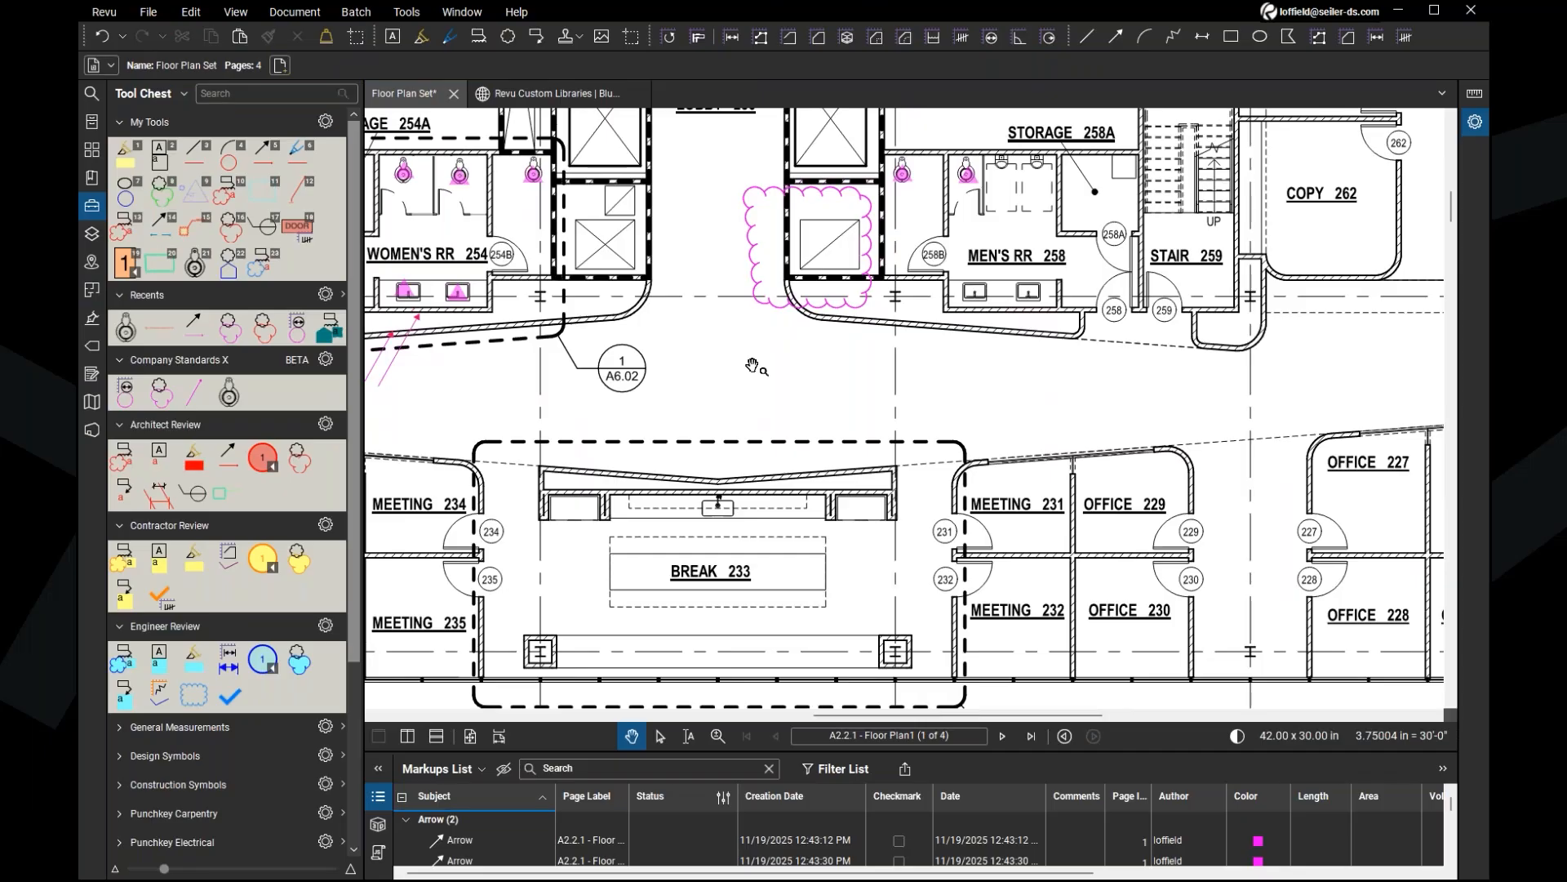
pyautogui.press('ctrl')
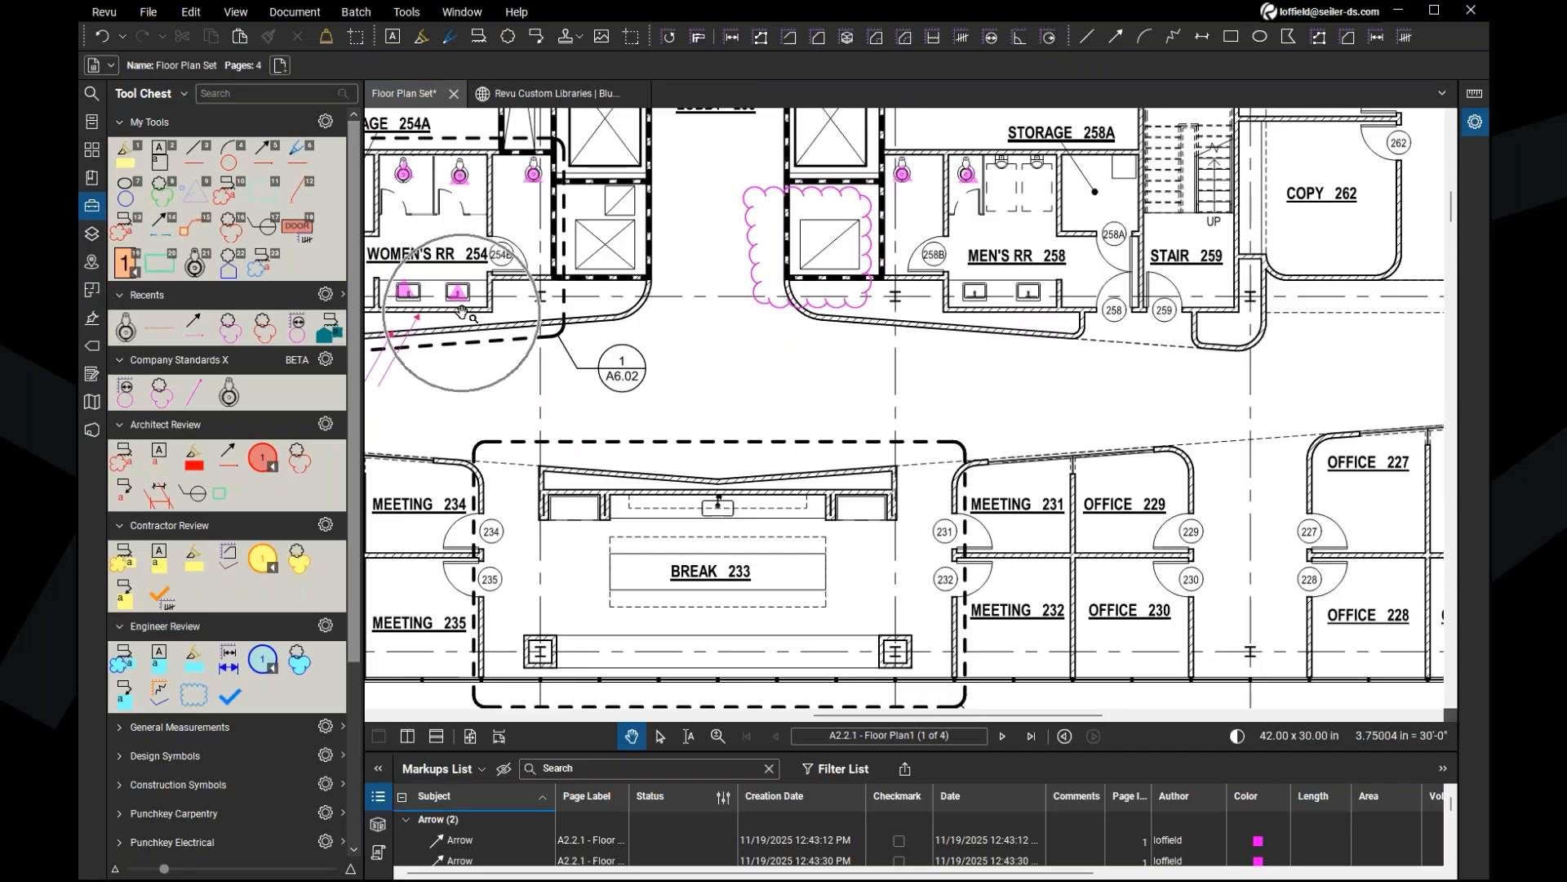
pyautogui.press('ctrl')
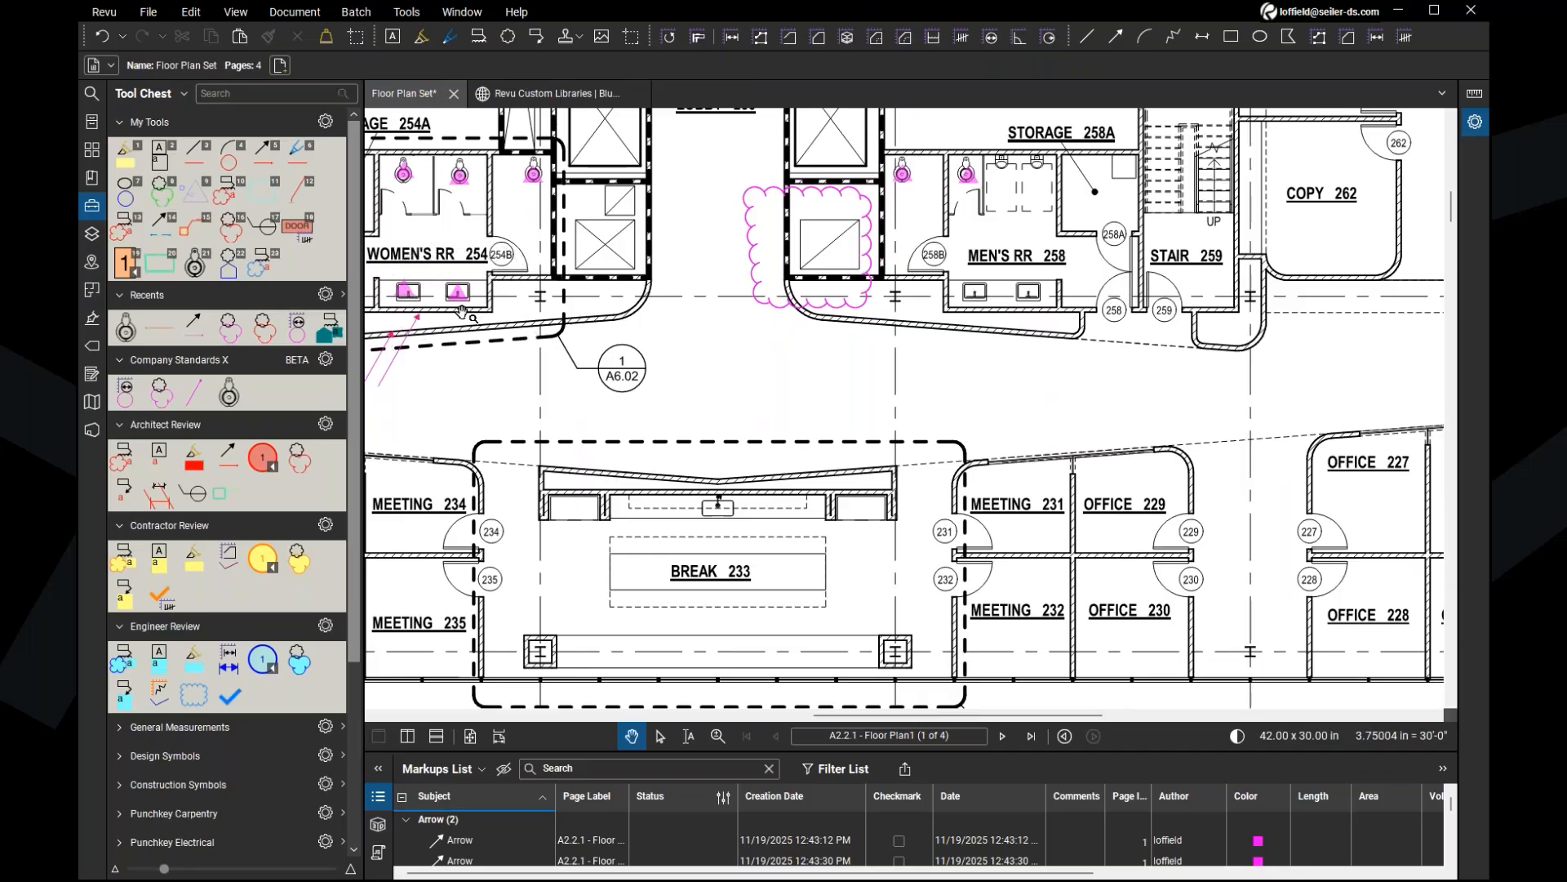
pyautogui.moveTo(475, 355); pyautogui.dragTo(525, 394)
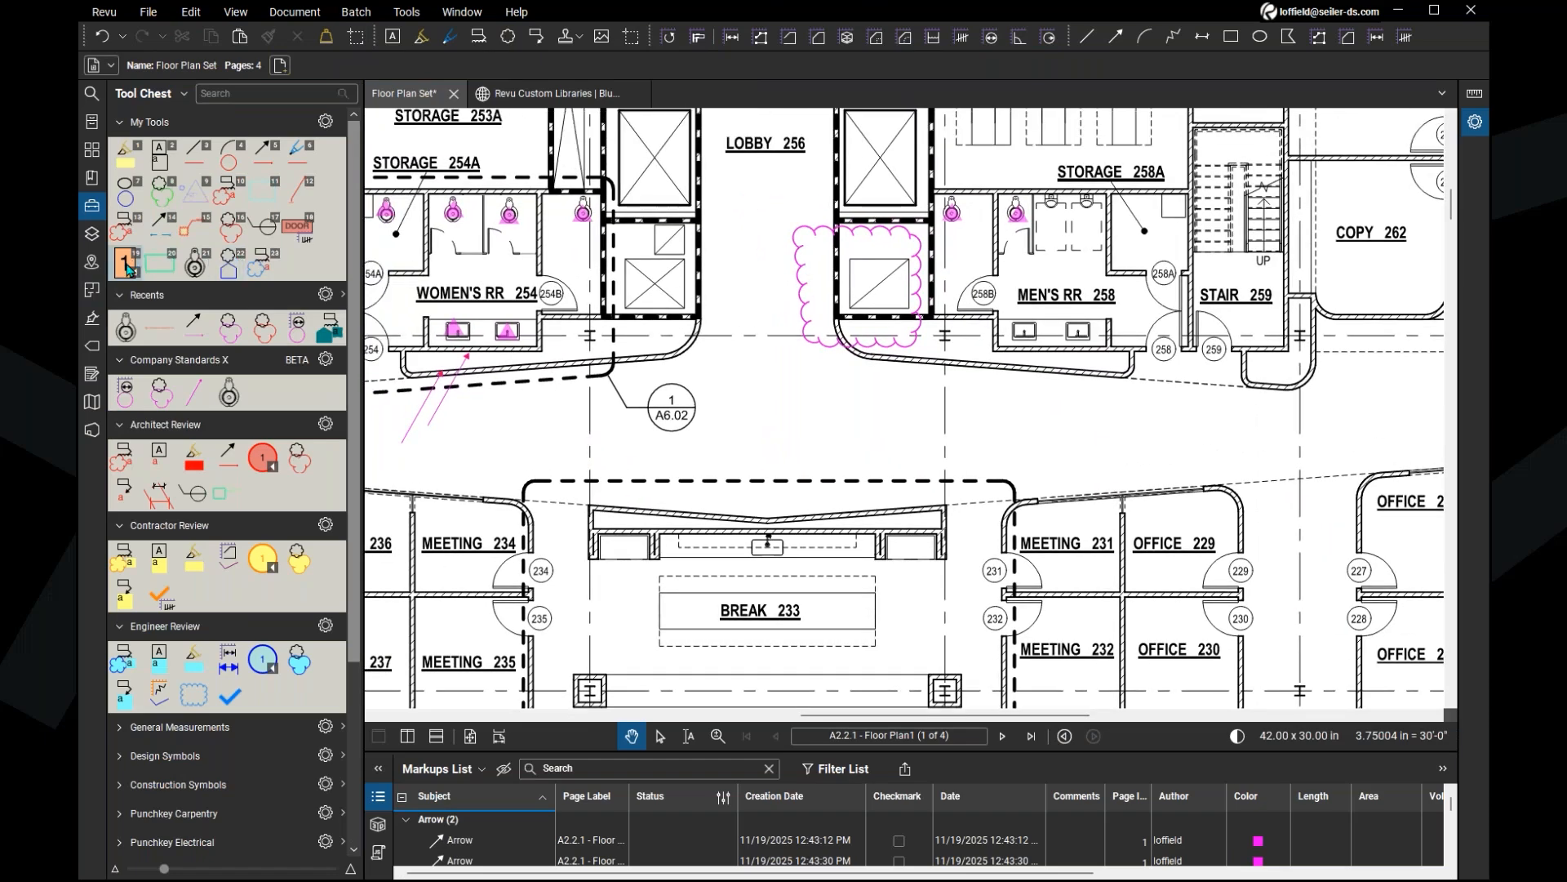
pyautogui.press('ctrl')
pyautogui.click(126, 269)
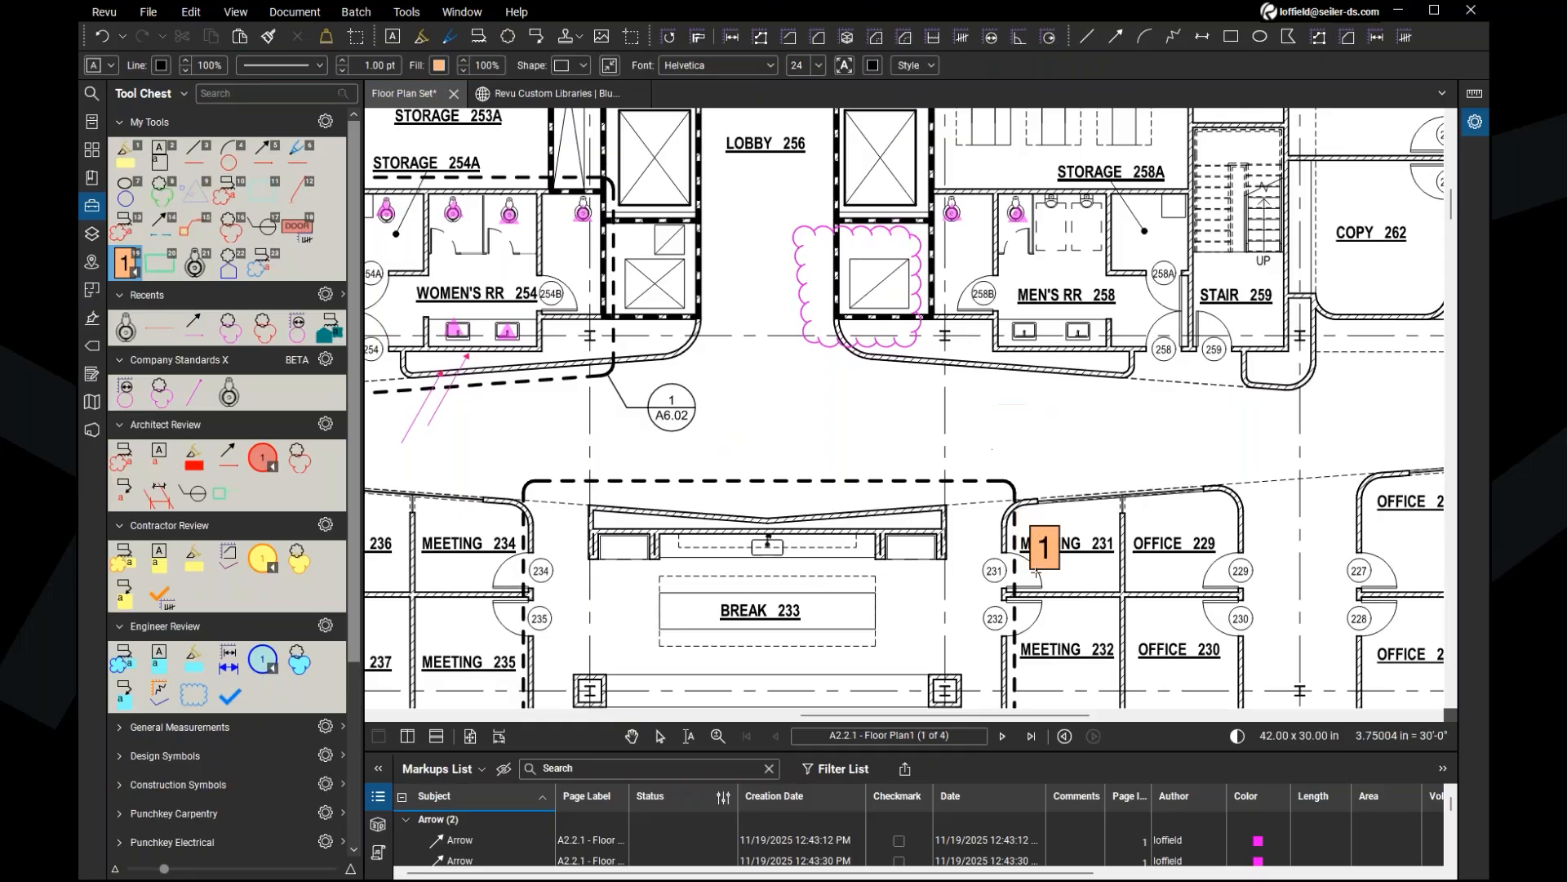
pyautogui.click(1058, 563)
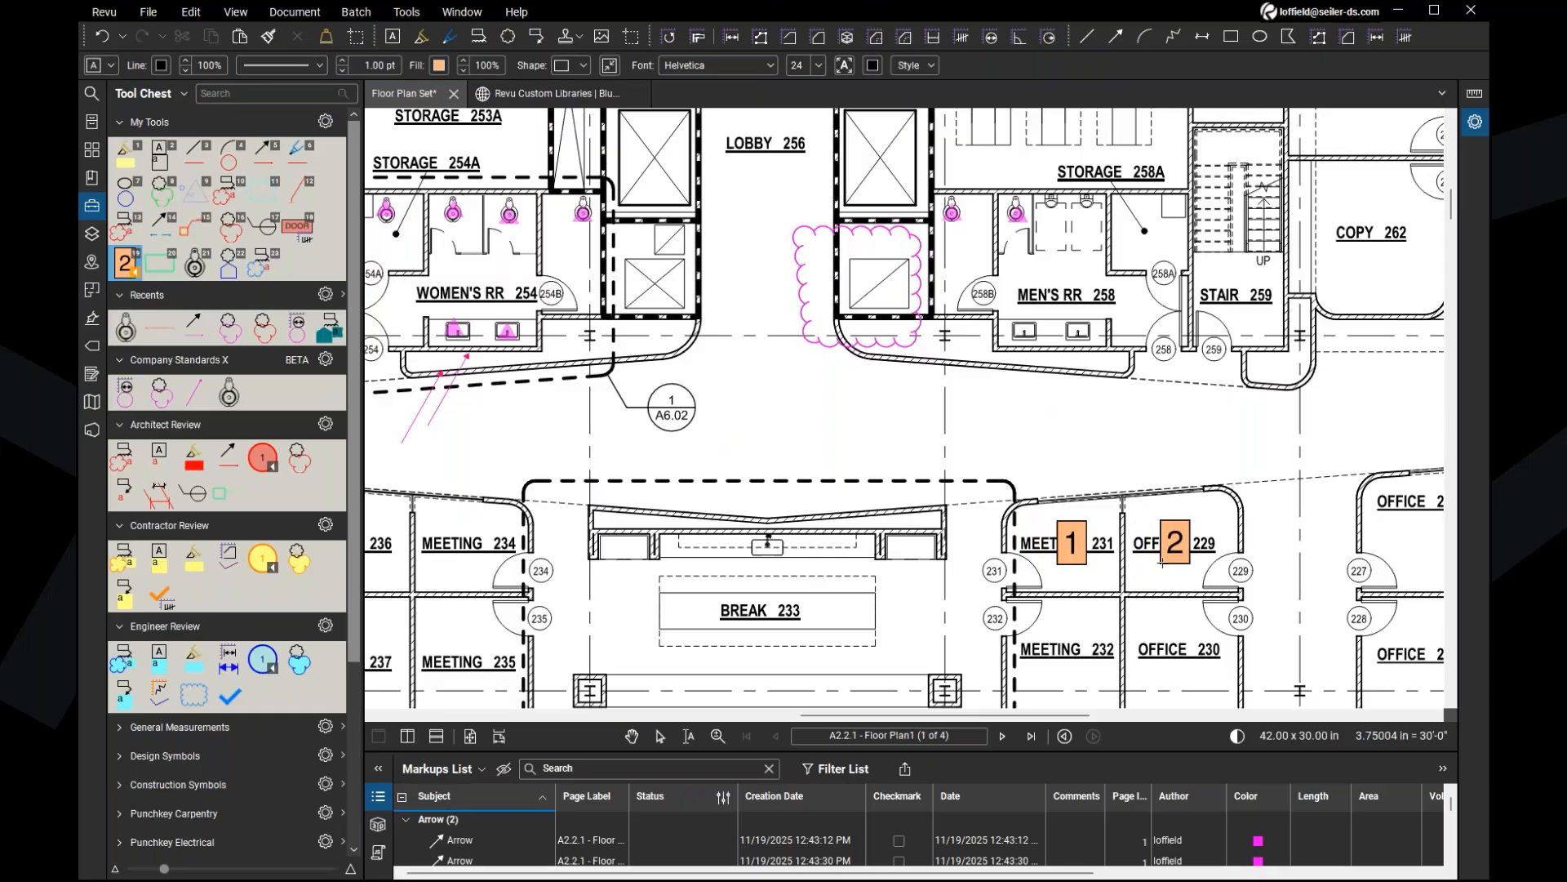
pyautogui.click(1163, 561)
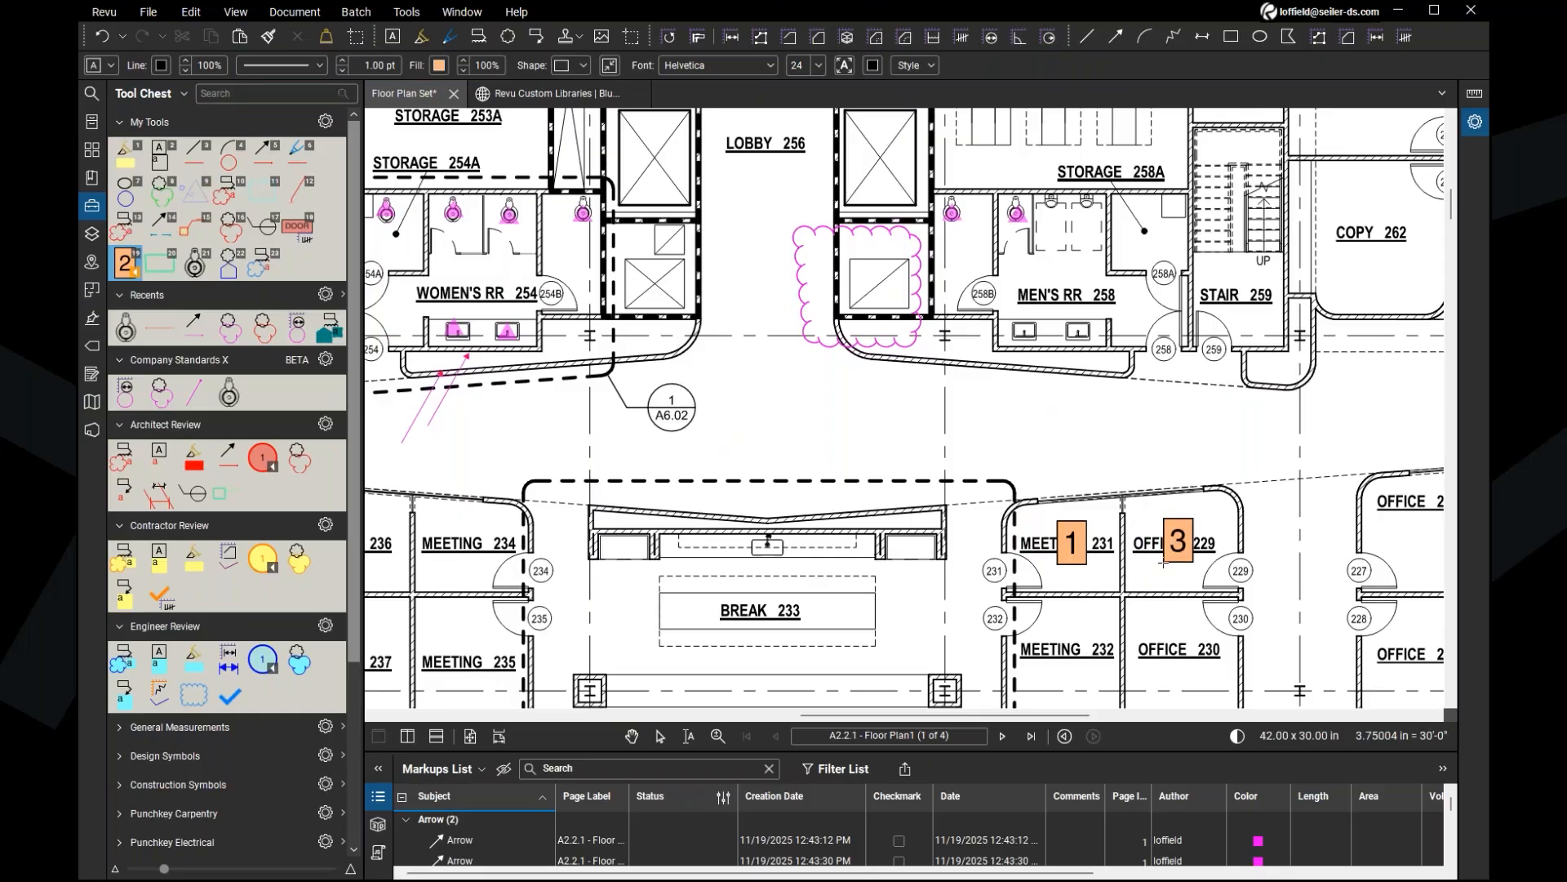
pyautogui.click(1066, 668)
pyautogui.click(1173, 667)
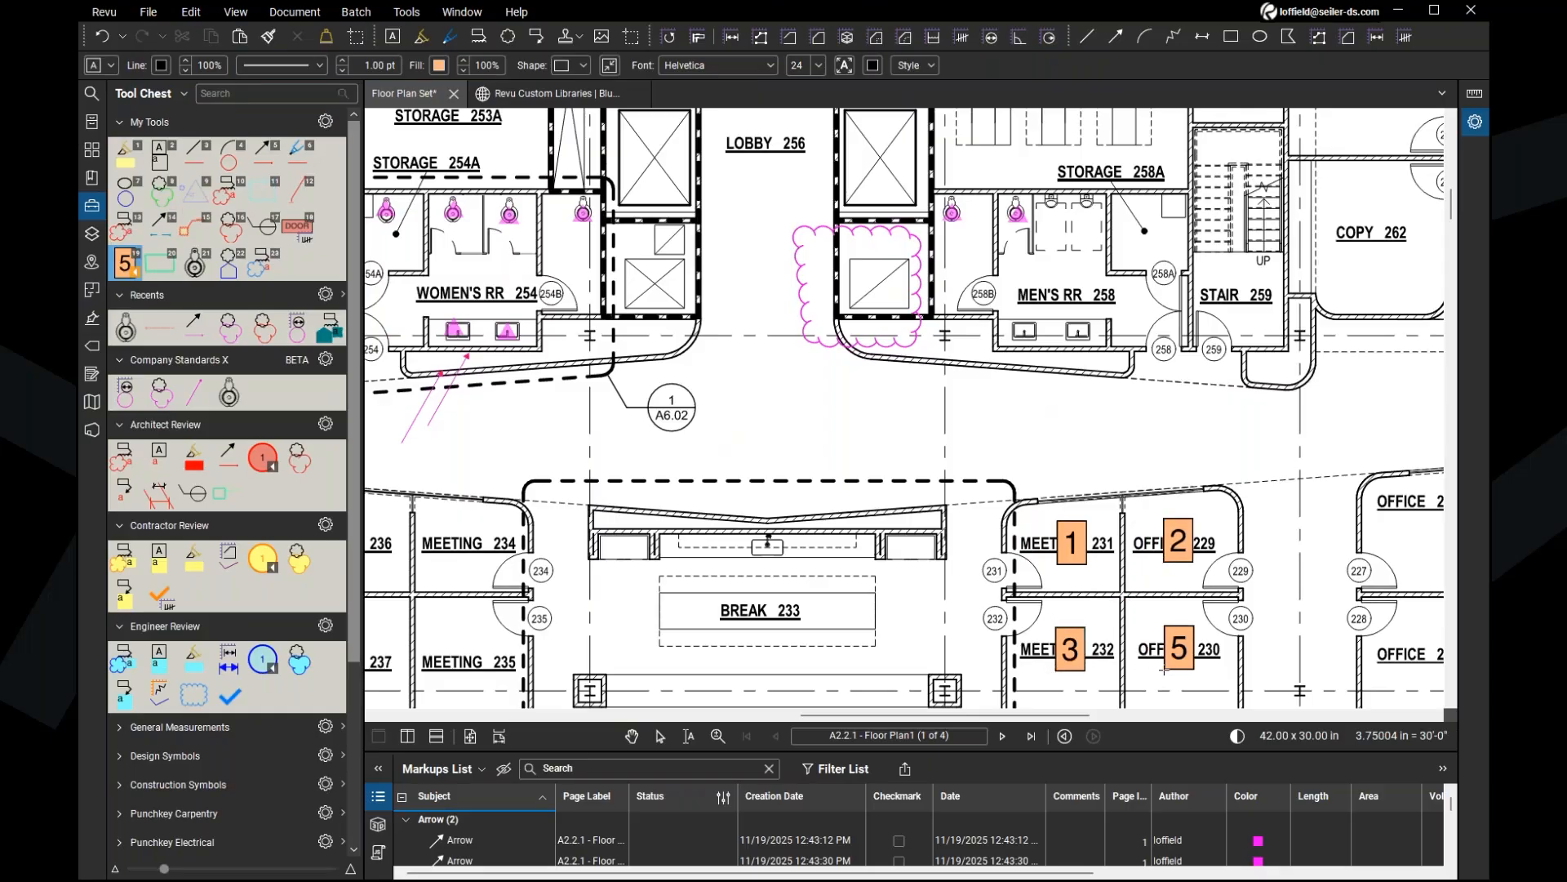
# Step: Place sequence markups 5 and 6 on Meeting 234 and Meeting 235, and 7 to 9 in the corridor above Break 233
pyautogui.click(475, 558)
pyautogui.click(456, 681)
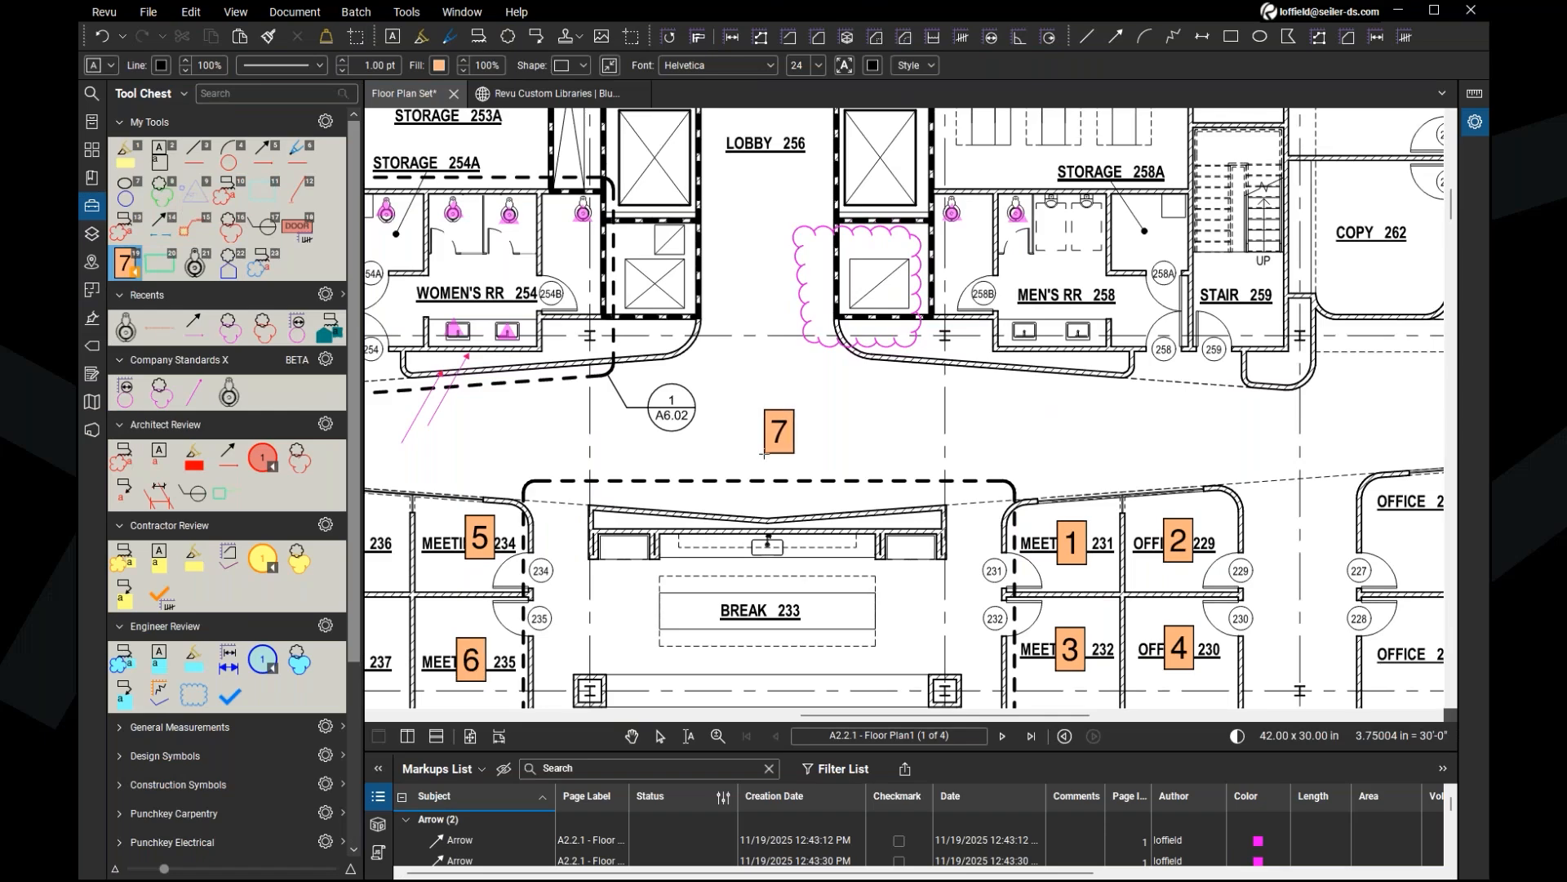
pyautogui.click(740, 442)
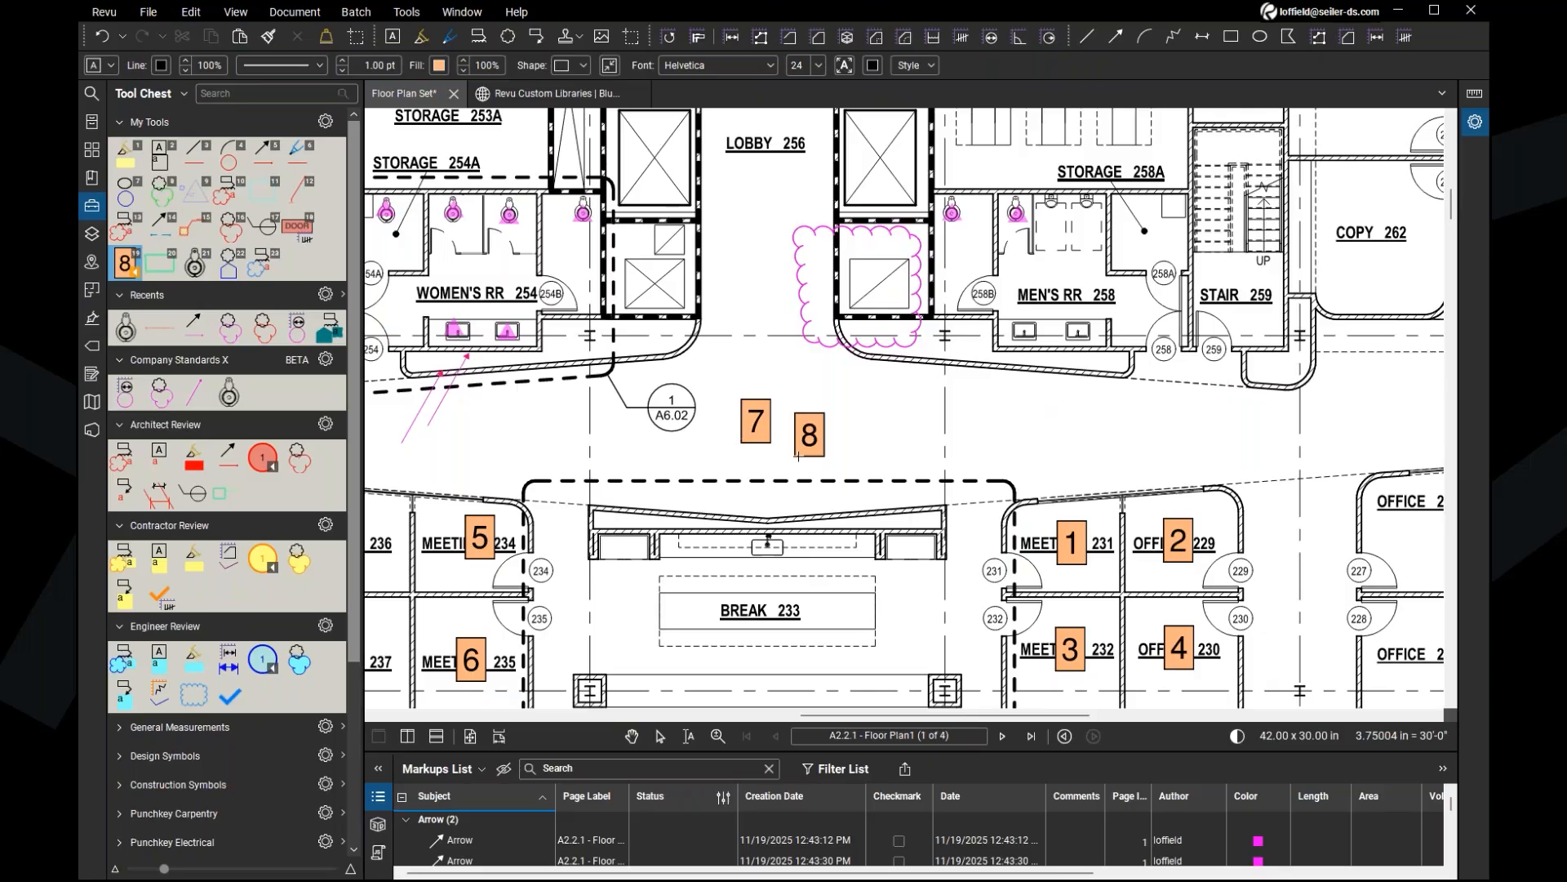
pyautogui.click(809, 454)
pyautogui.click(884, 459)
pyautogui.press('Escape')
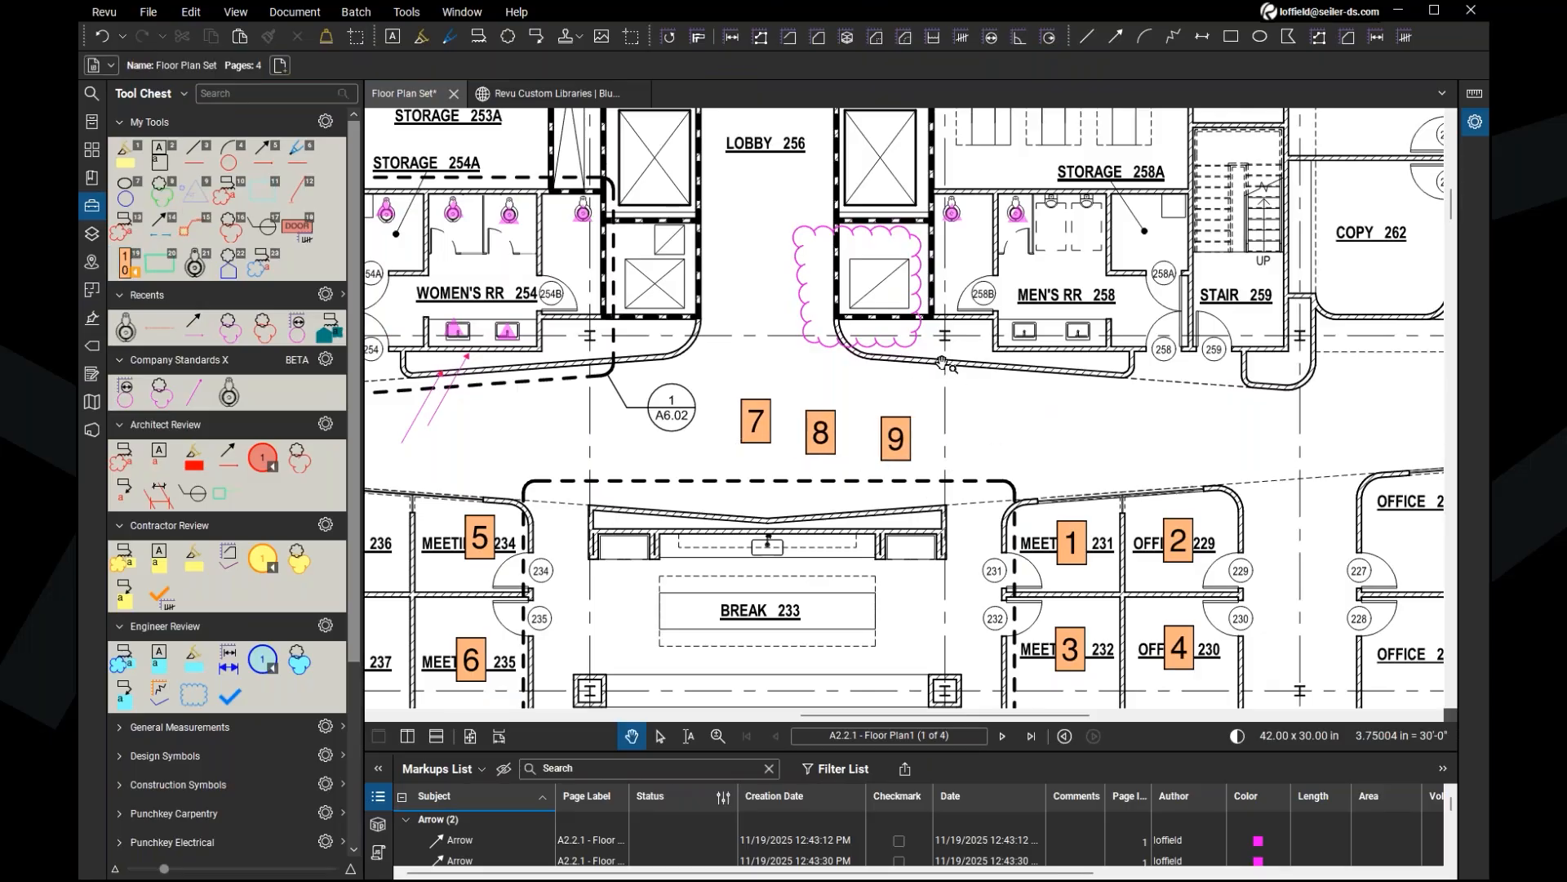
# Step: Open the saved favorite "Bluebeam Revu: Create Sequence Markup - Seiler Design Solutions" in a new web tab and select its full address
pyautogui.click(582, 97)
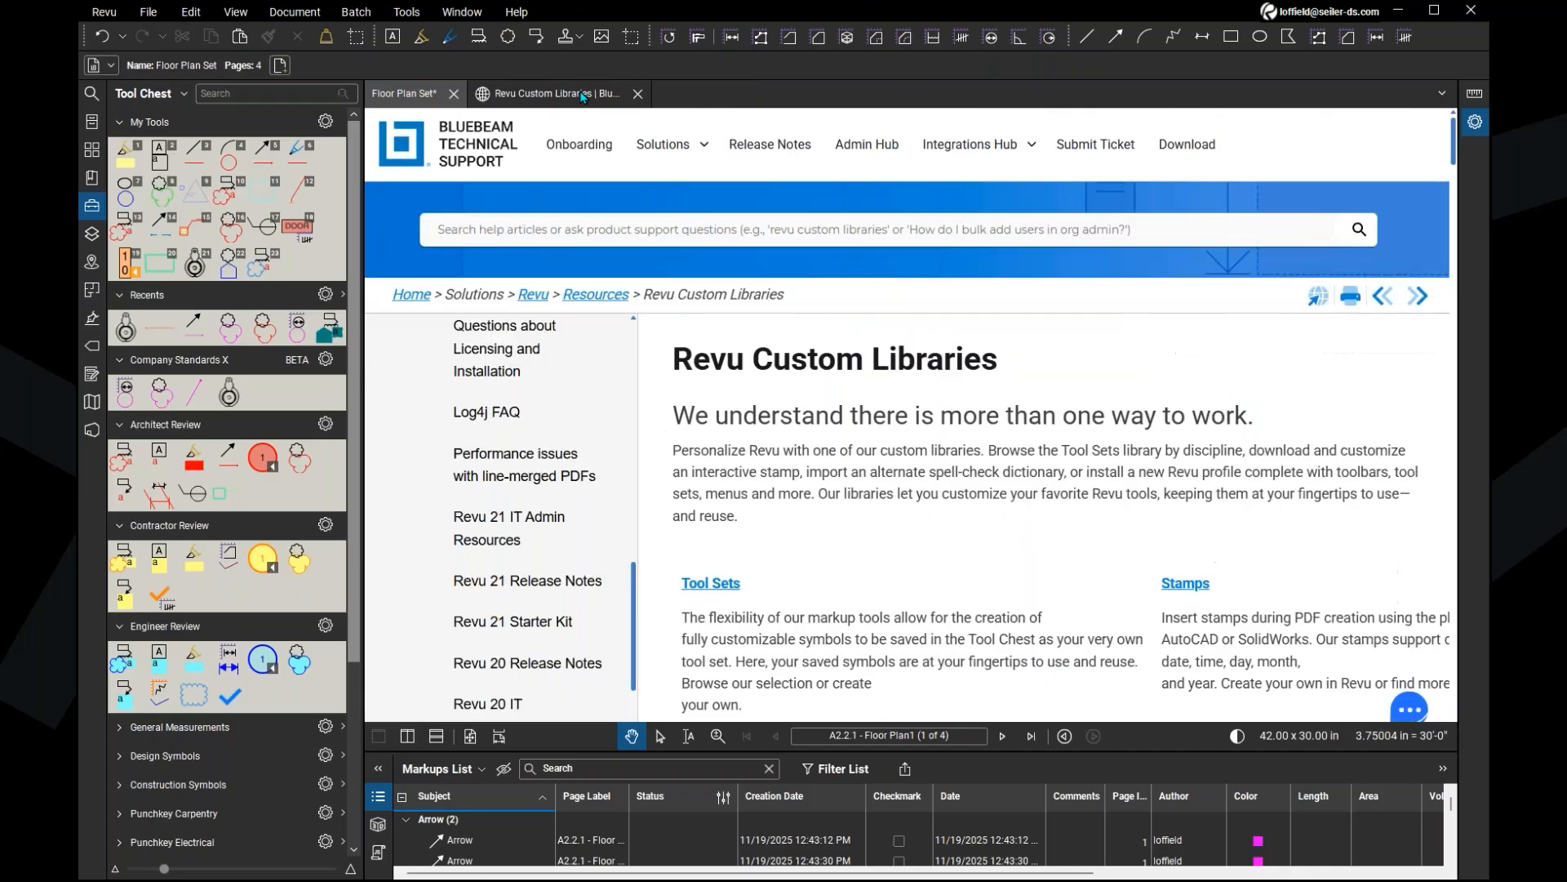
pyautogui.click(462, 12)
pyautogui.click(482, 77)
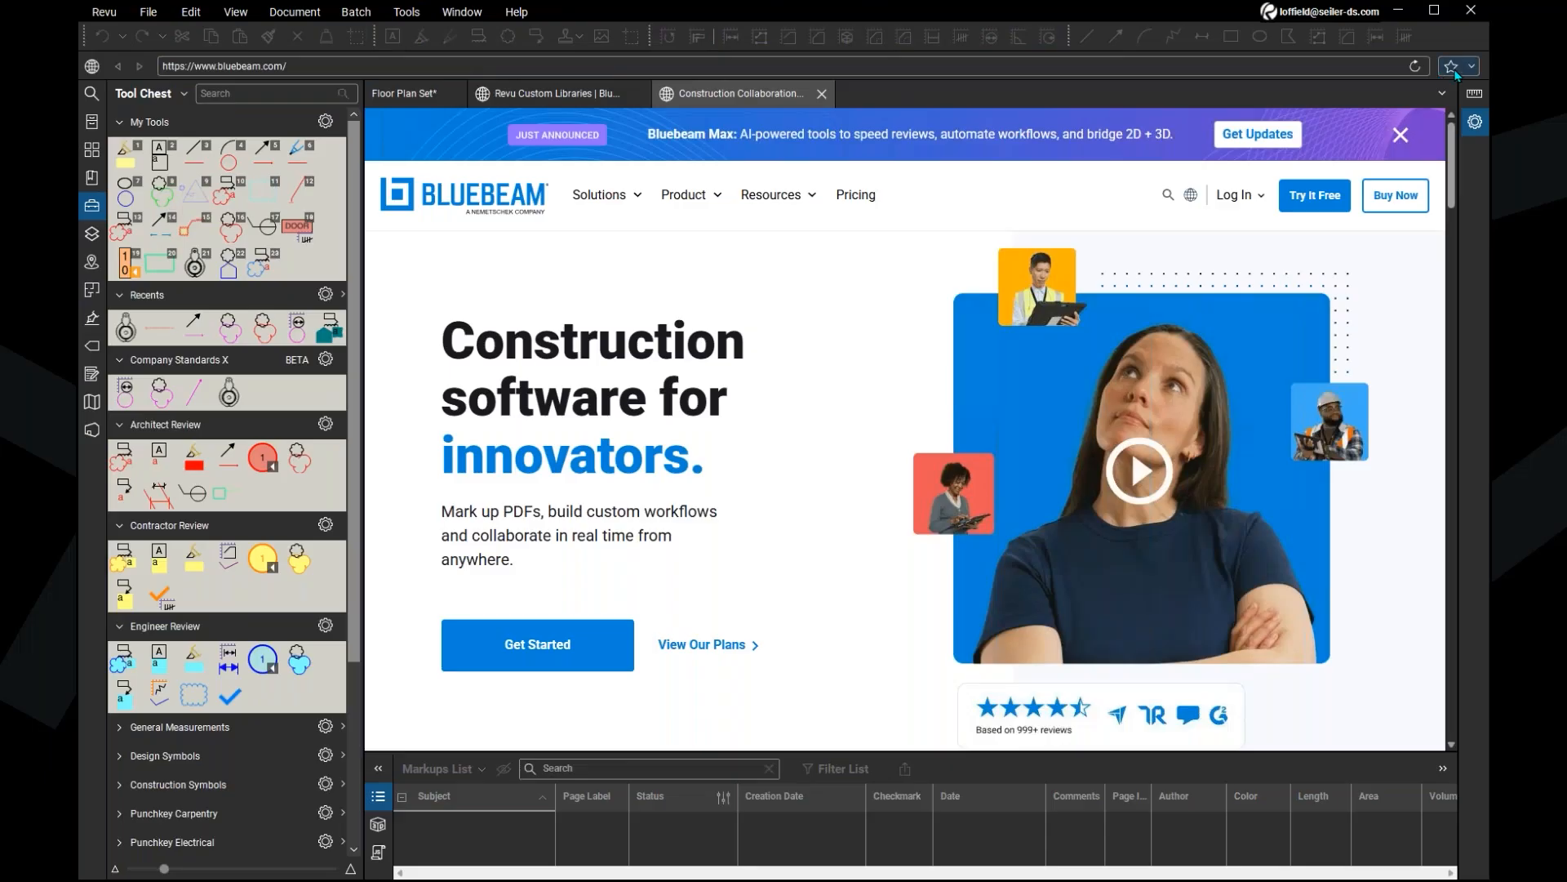
pyautogui.click(1456, 70)
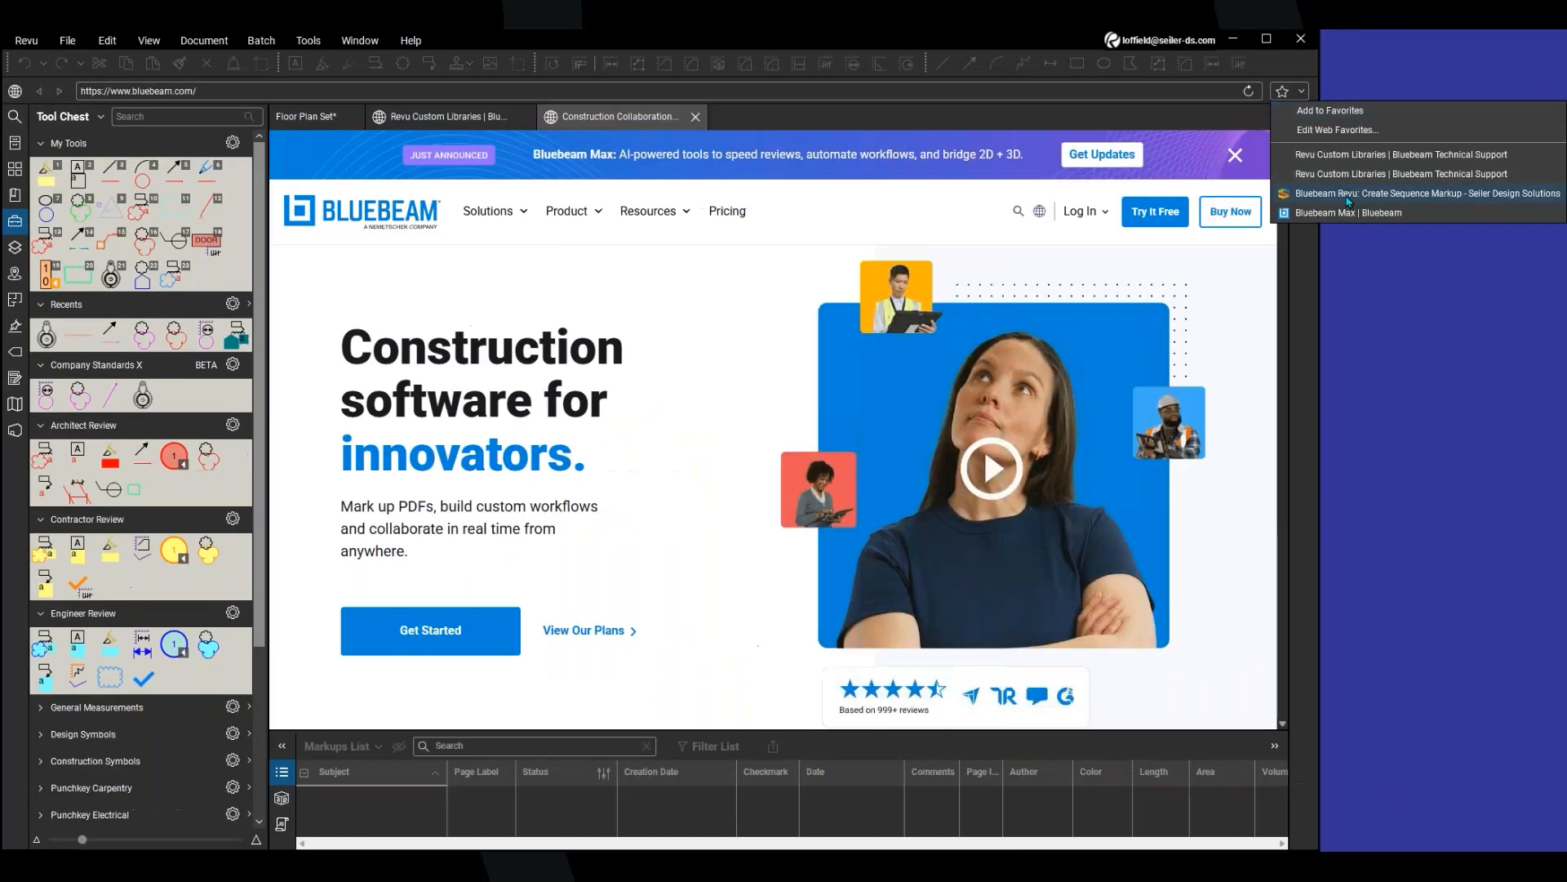
pyautogui.click(1346, 196)
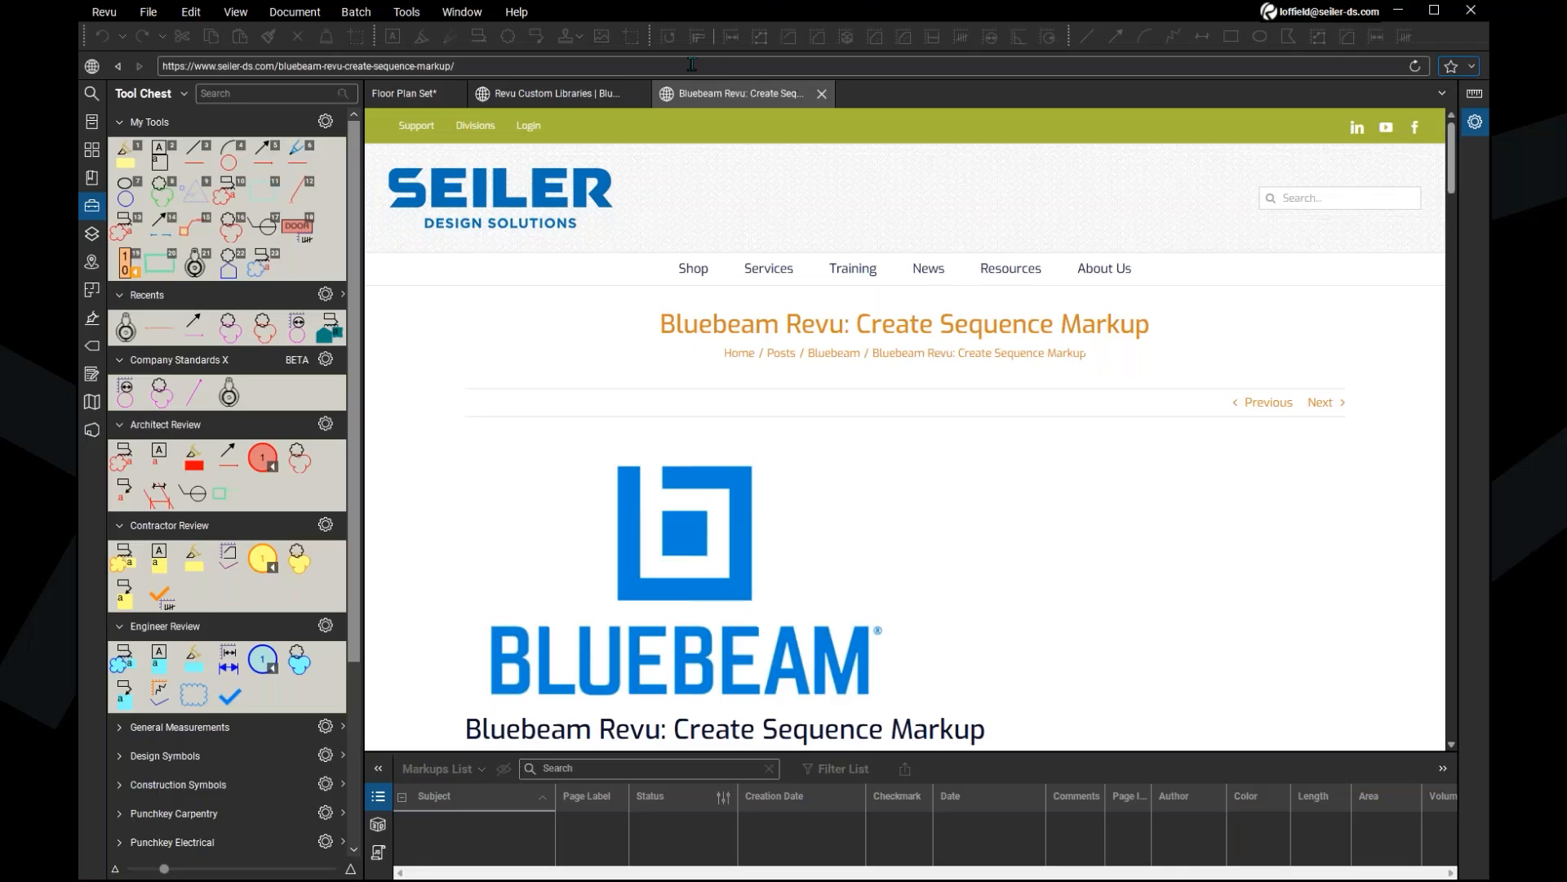
pyautogui.click(685, 66)
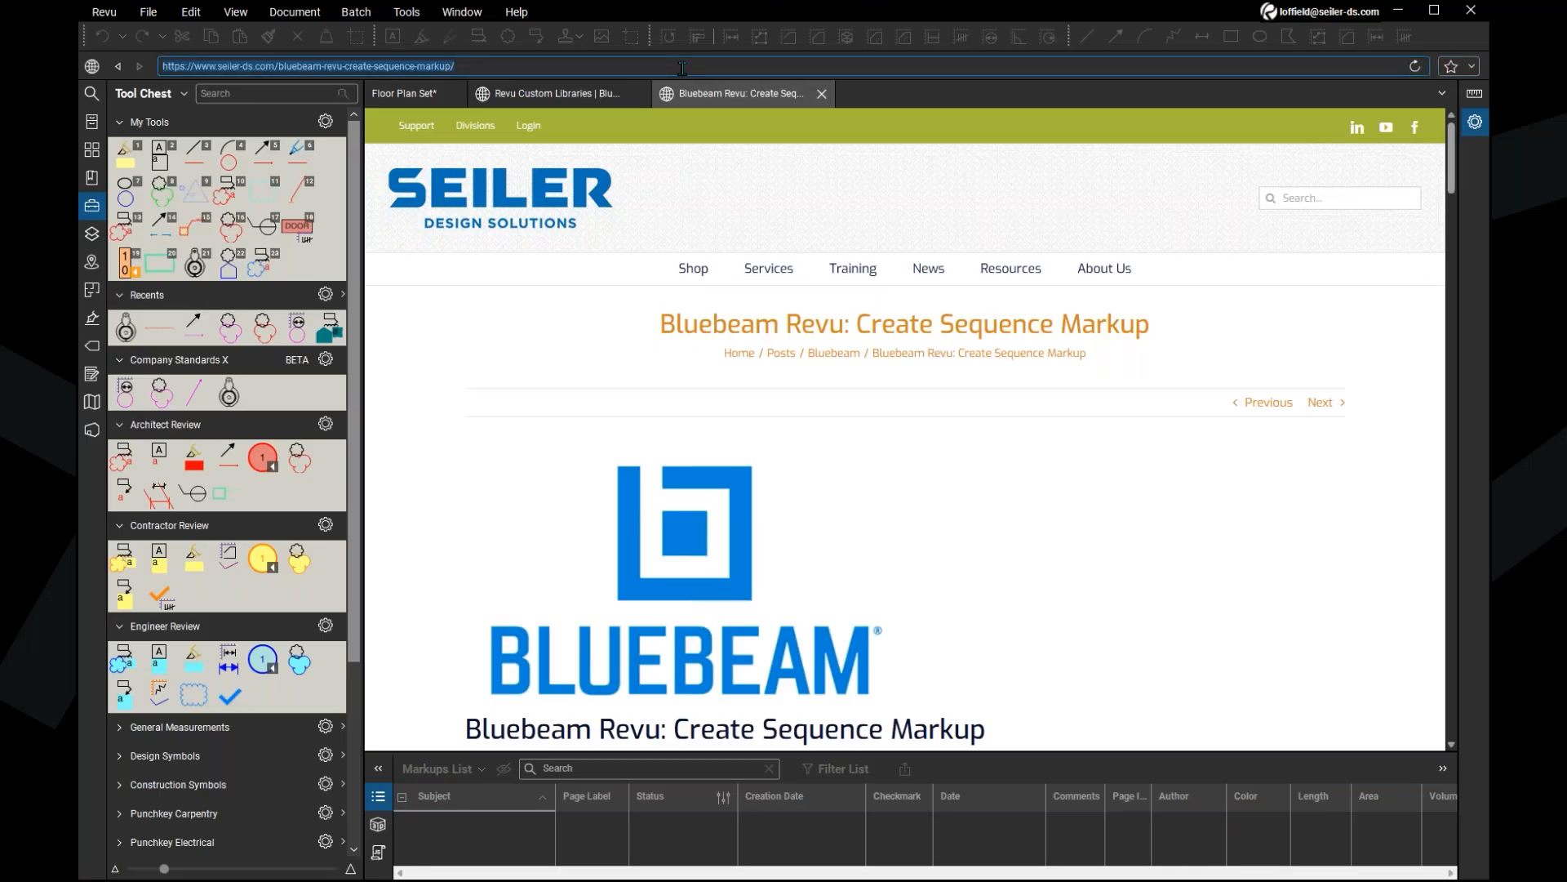
# Step: Look through the Create Sequence Markup article's instructions from the Text Box tool to placing the sequence, and close its web tab
pyautogui.scroll(-4, 931, 356)
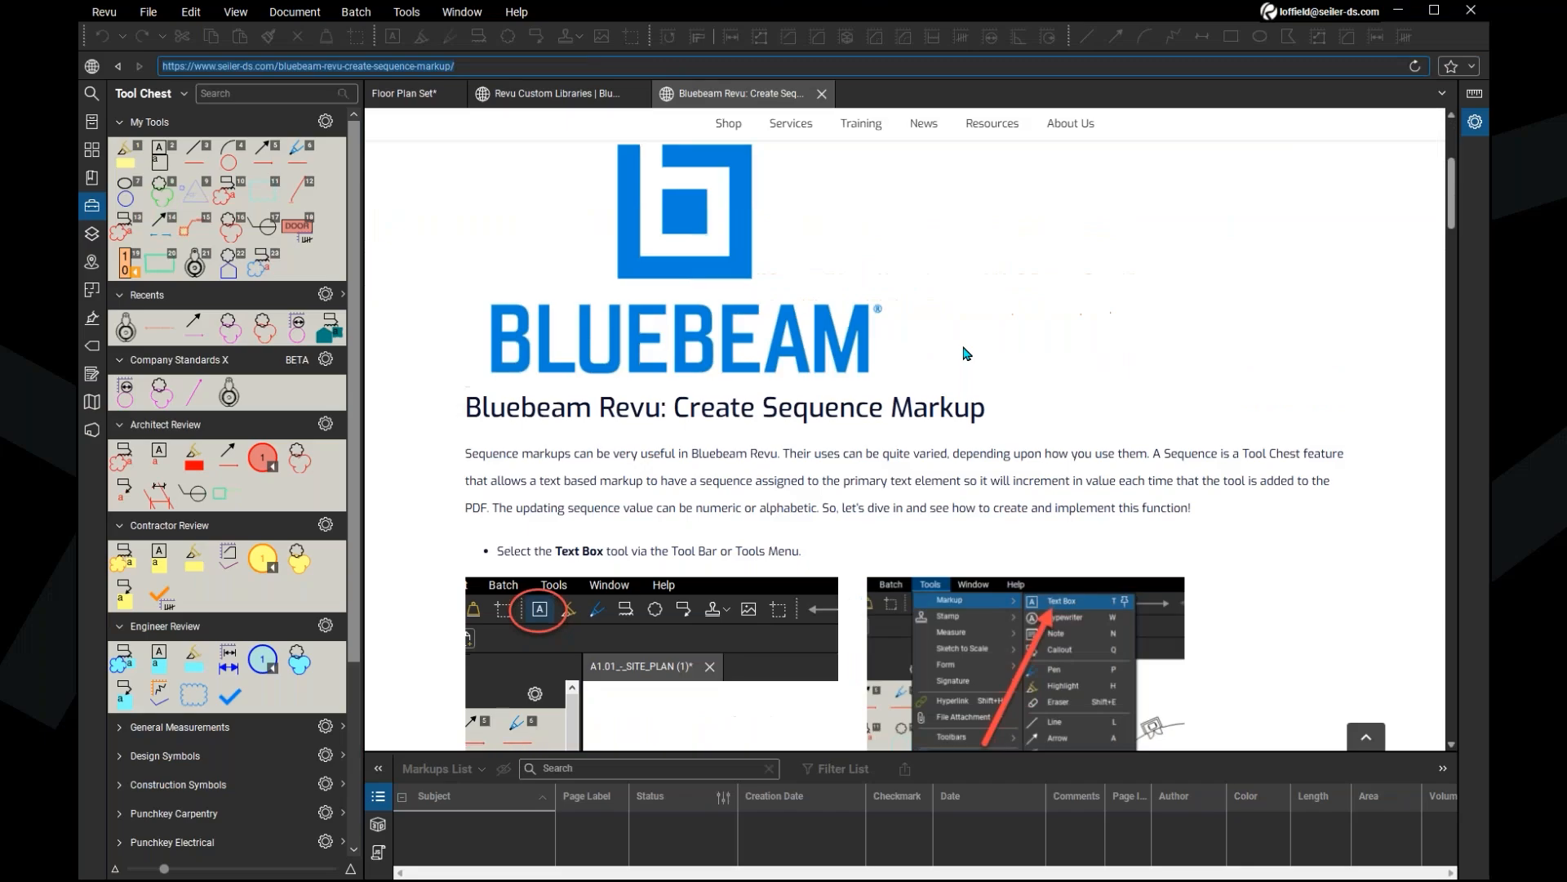
pyautogui.scroll(-9, 964, 343)
pyautogui.scroll(-7, 963, 336)
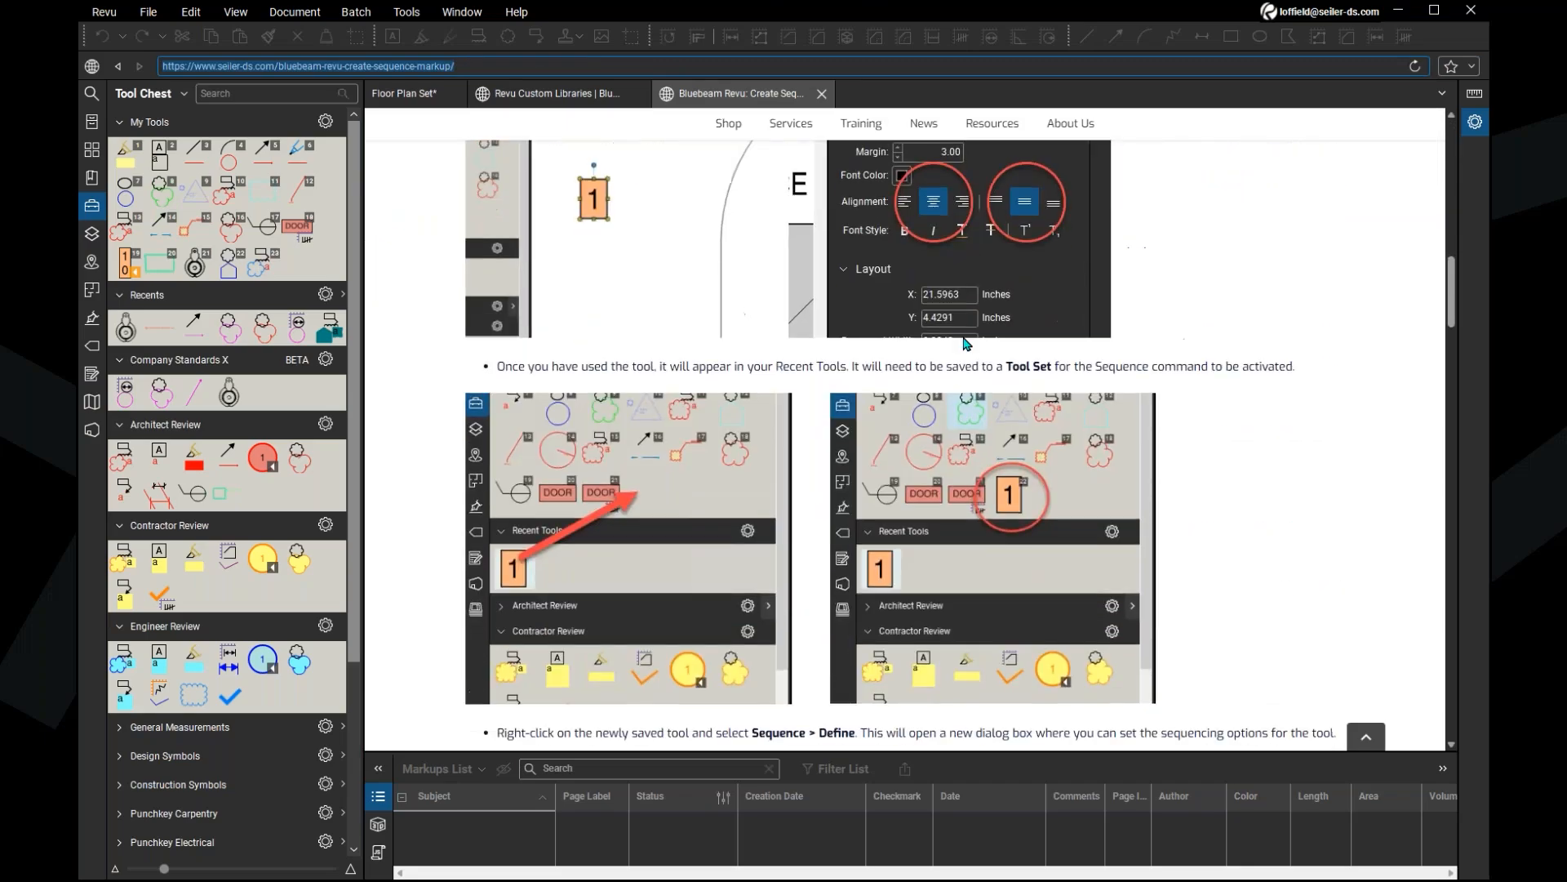
pyautogui.scroll(-7, 963, 343)
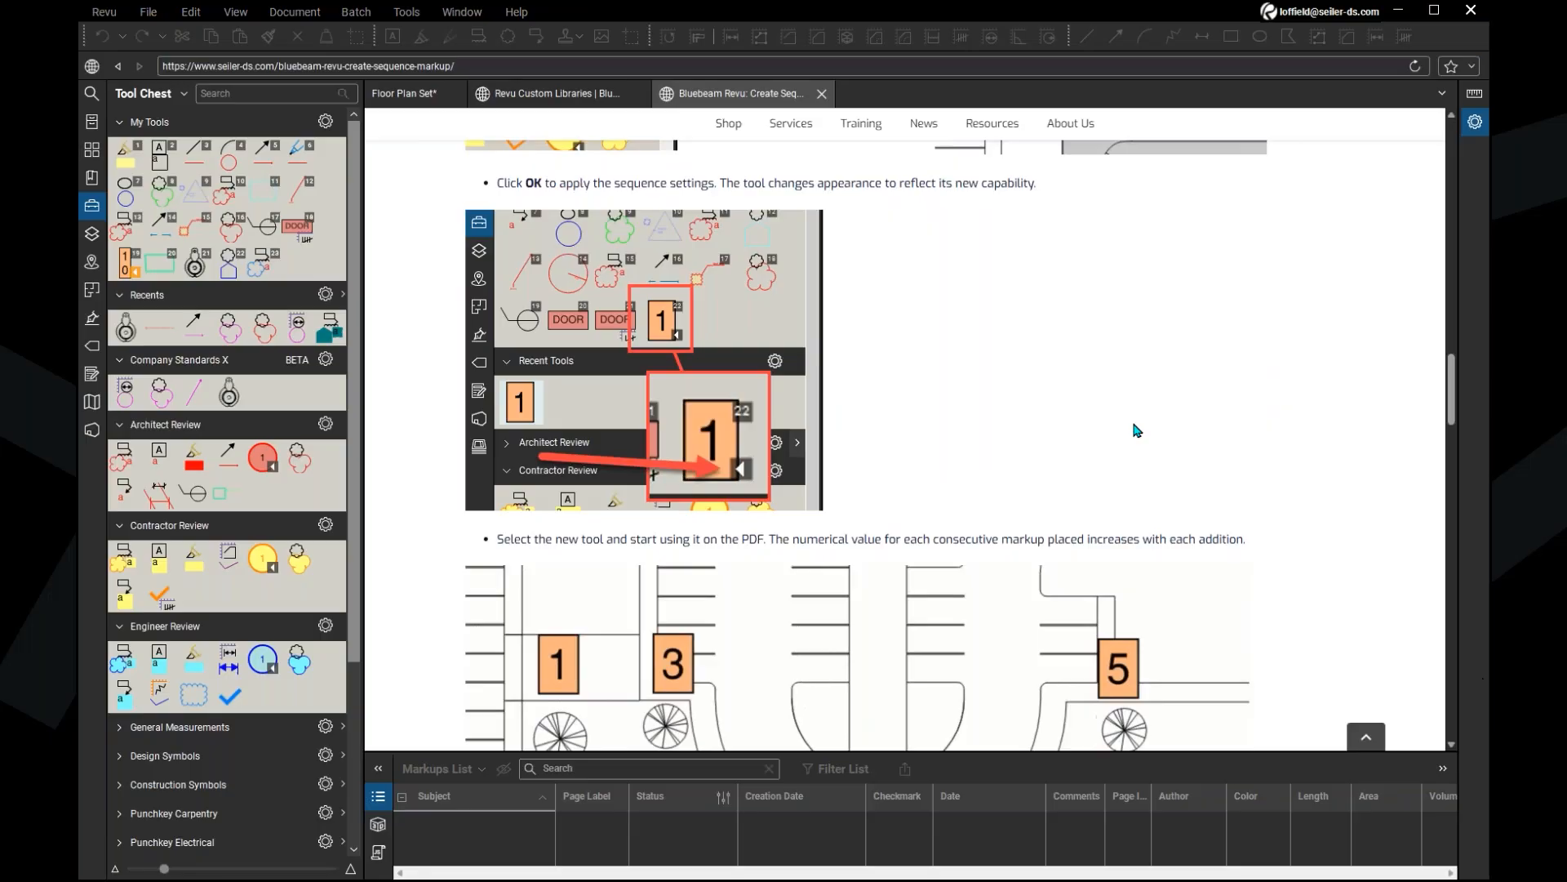
pyautogui.scroll(-4, 1138, 430)
pyautogui.scroll(7, 1137, 430)
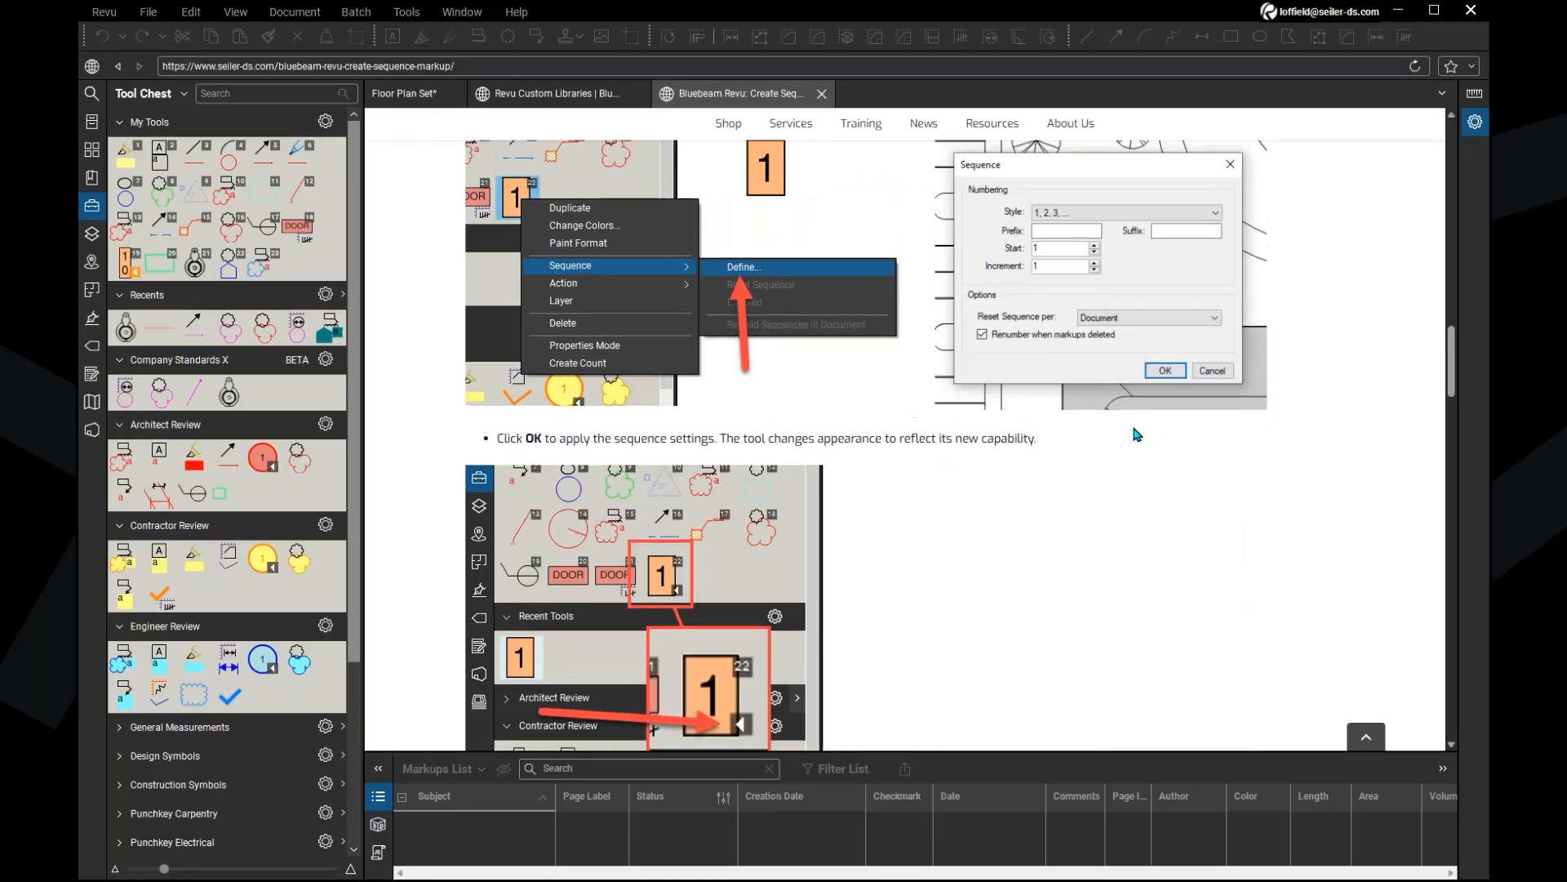
pyautogui.scroll(12, 1137, 434)
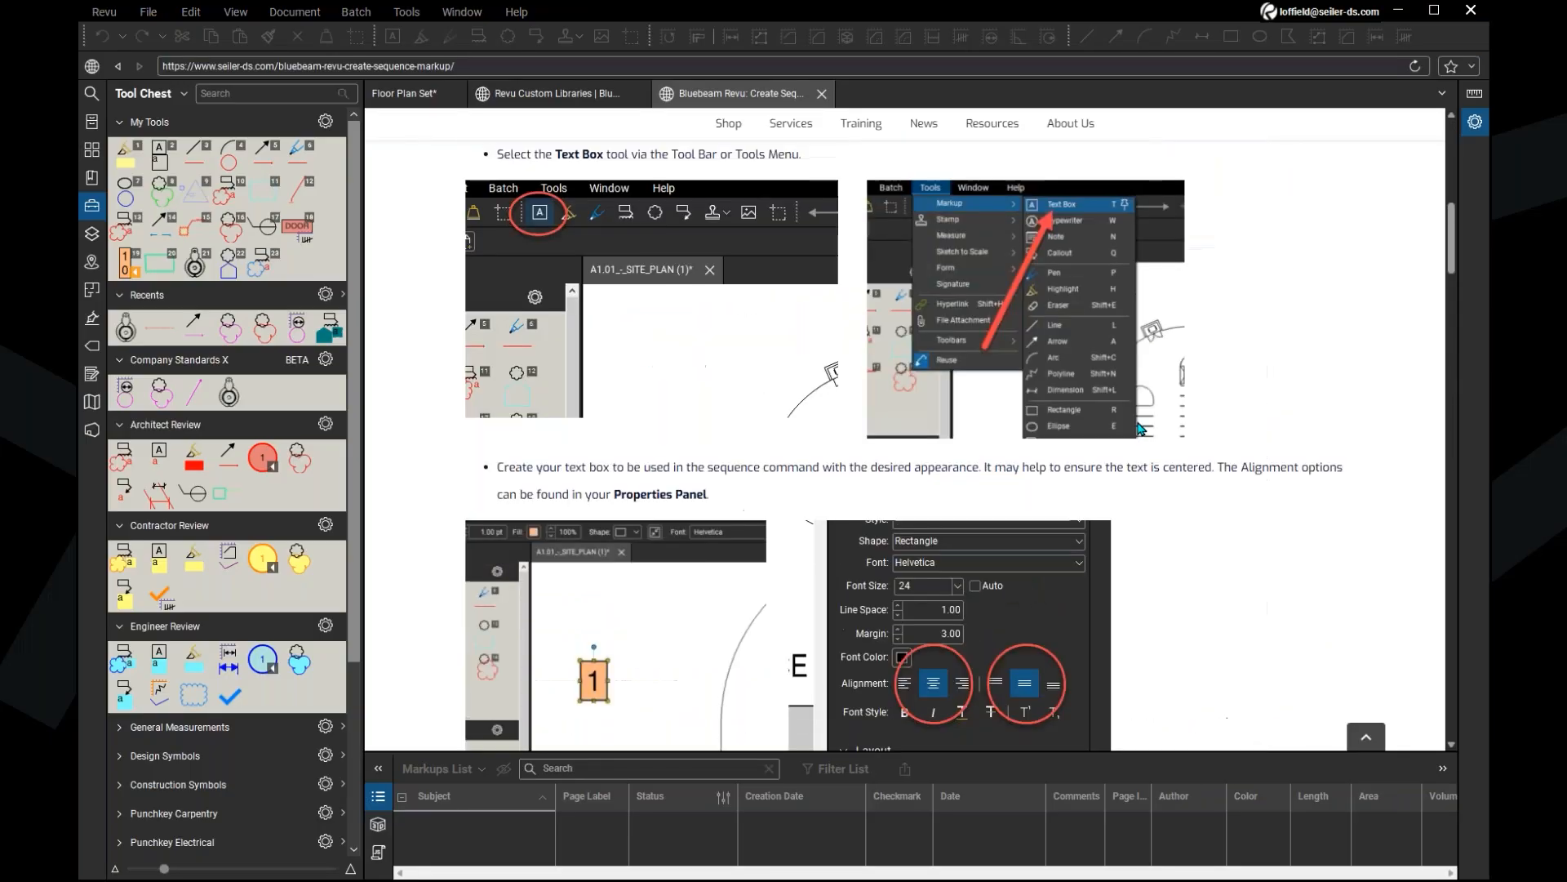
pyautogui.scroll(8, 1138, 428)
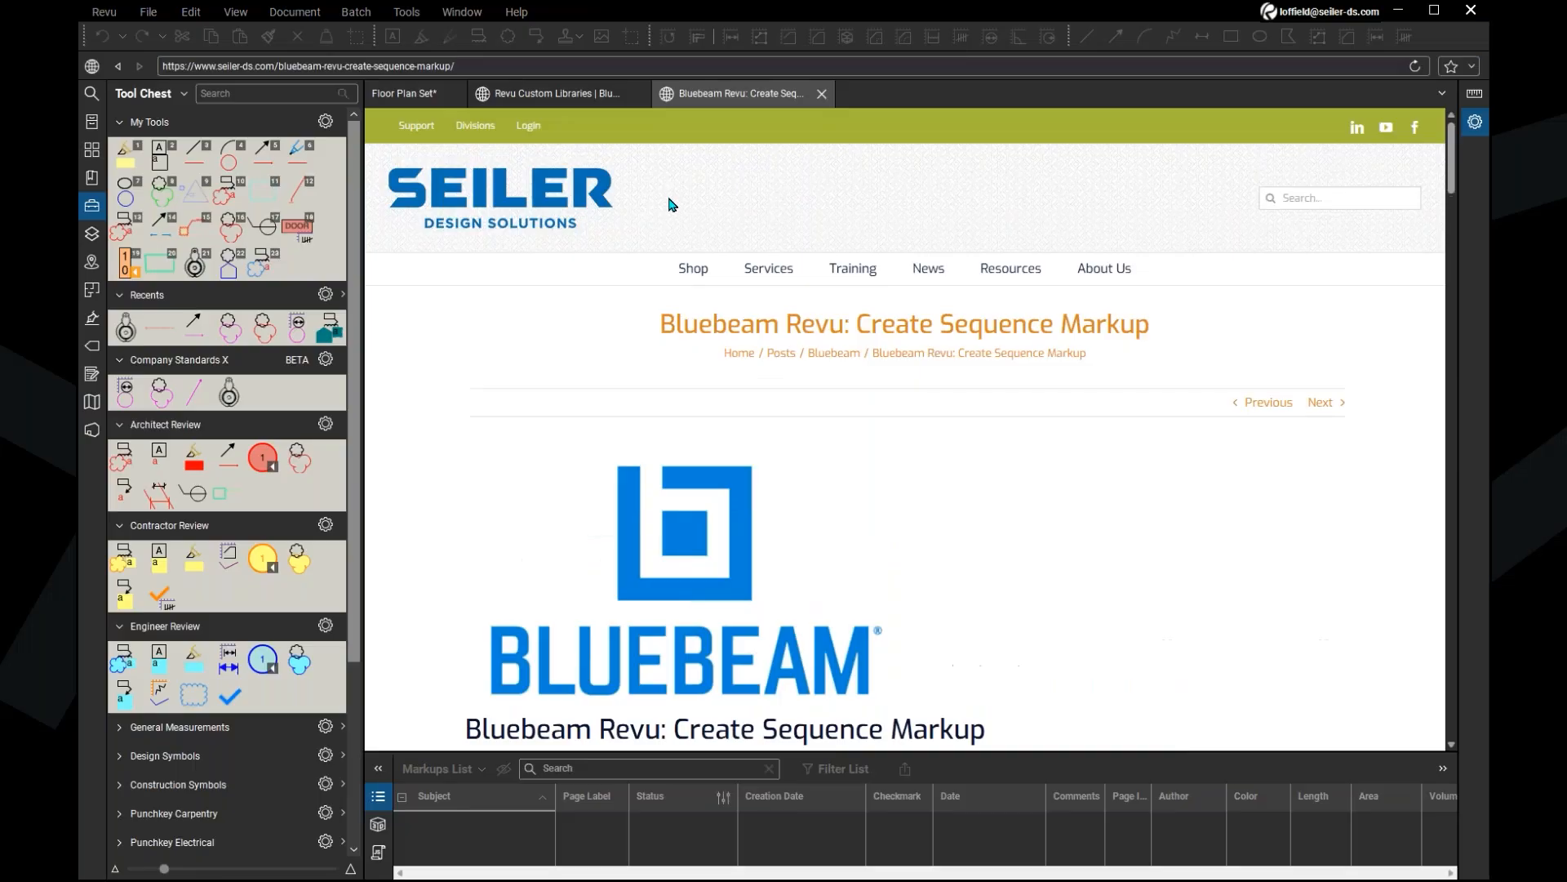
pyautogui.click(822, 94)
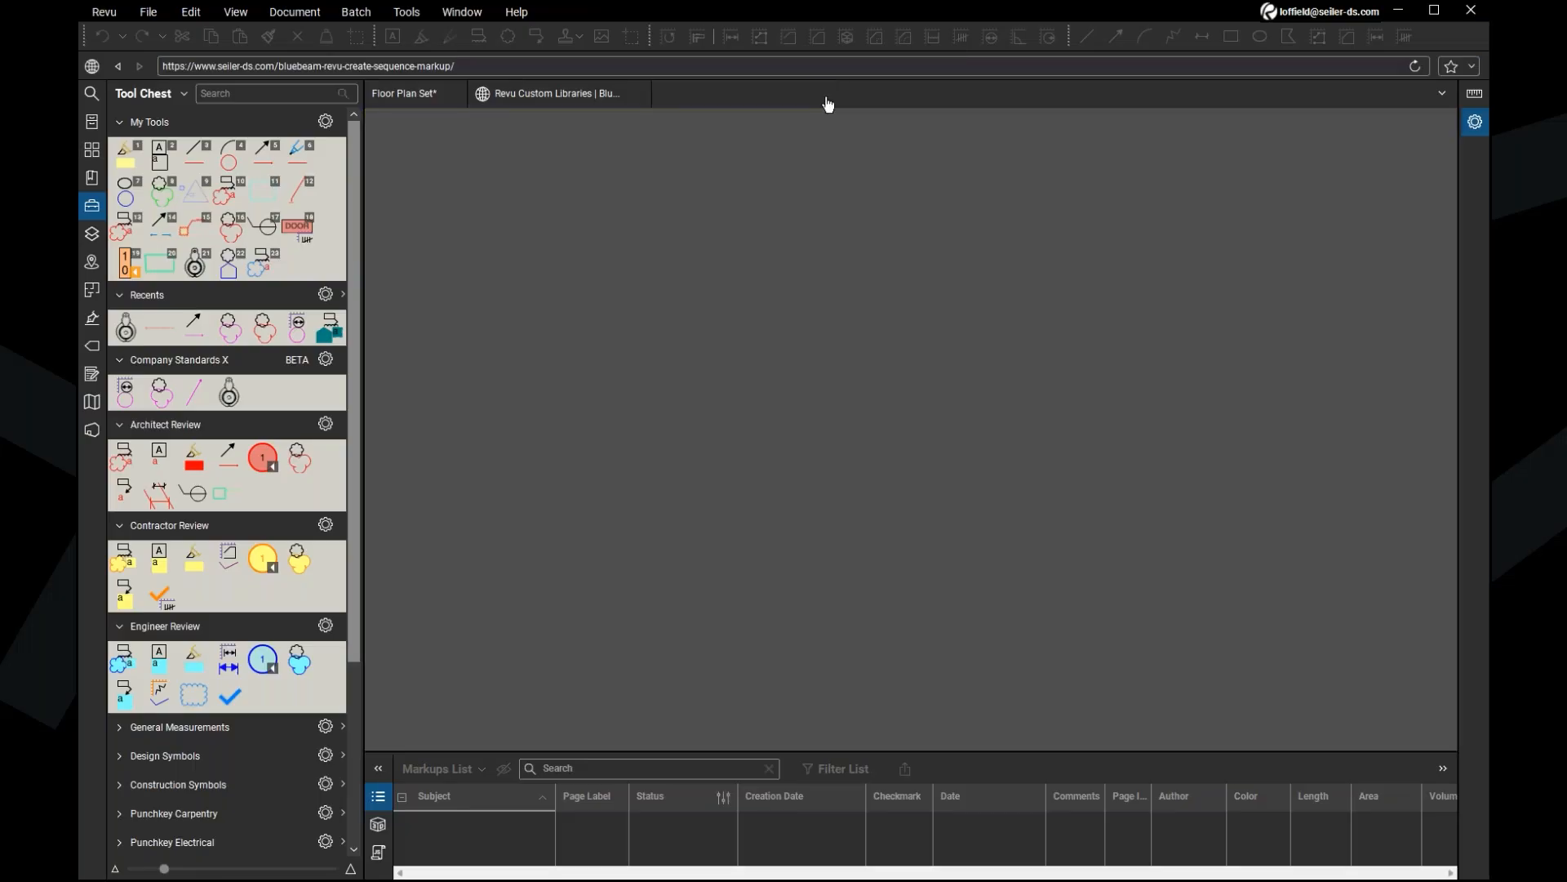
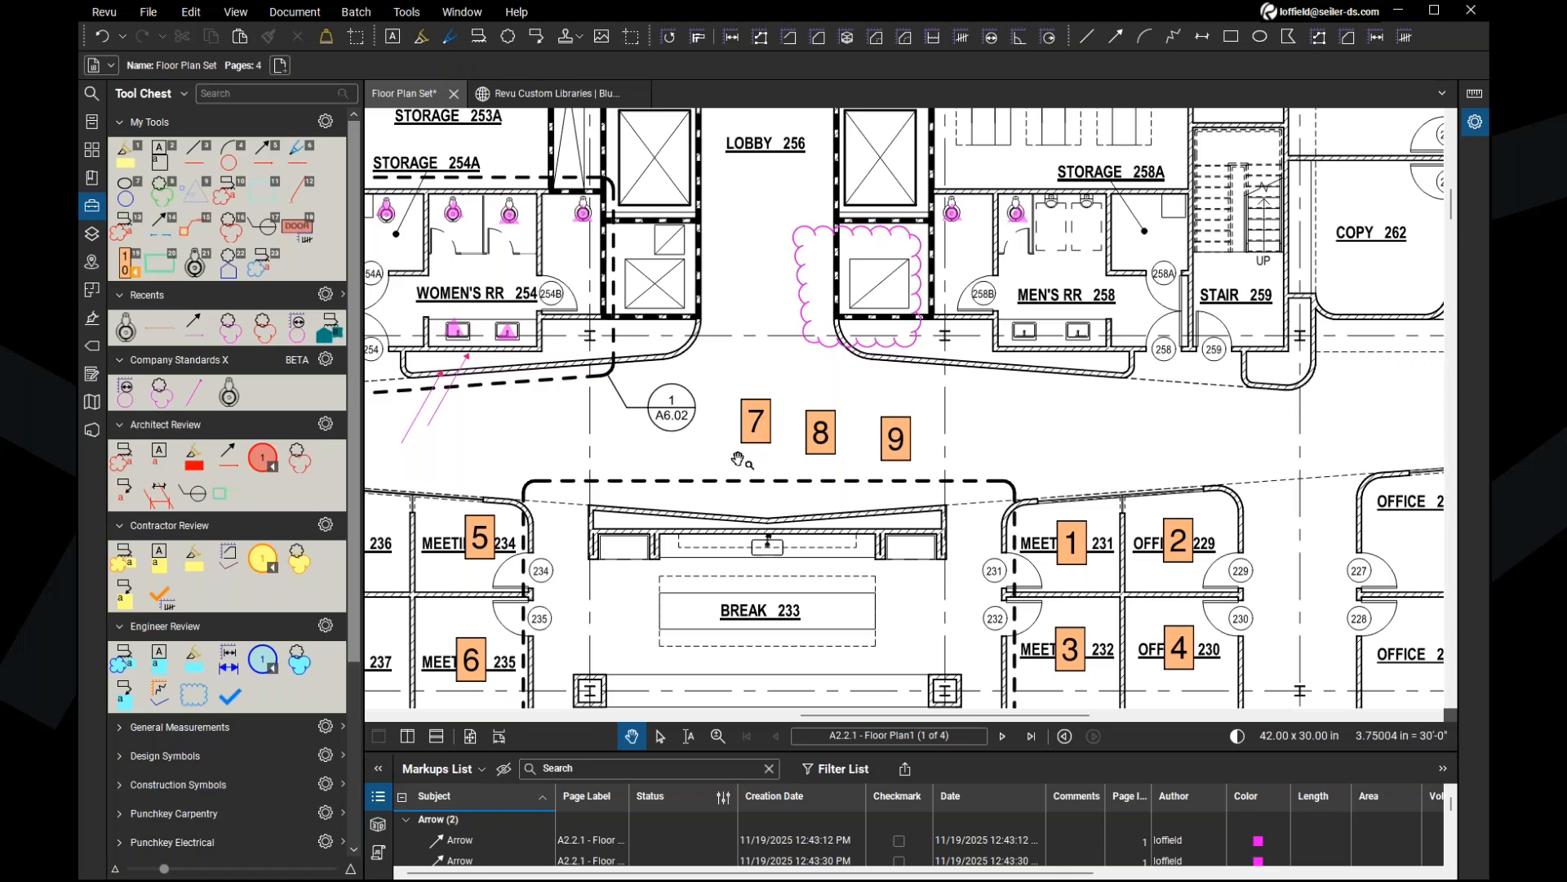
# Step: Check the installed Revu version in the program's About information and close it
pyautogui.scroll(-2, 739, 459)
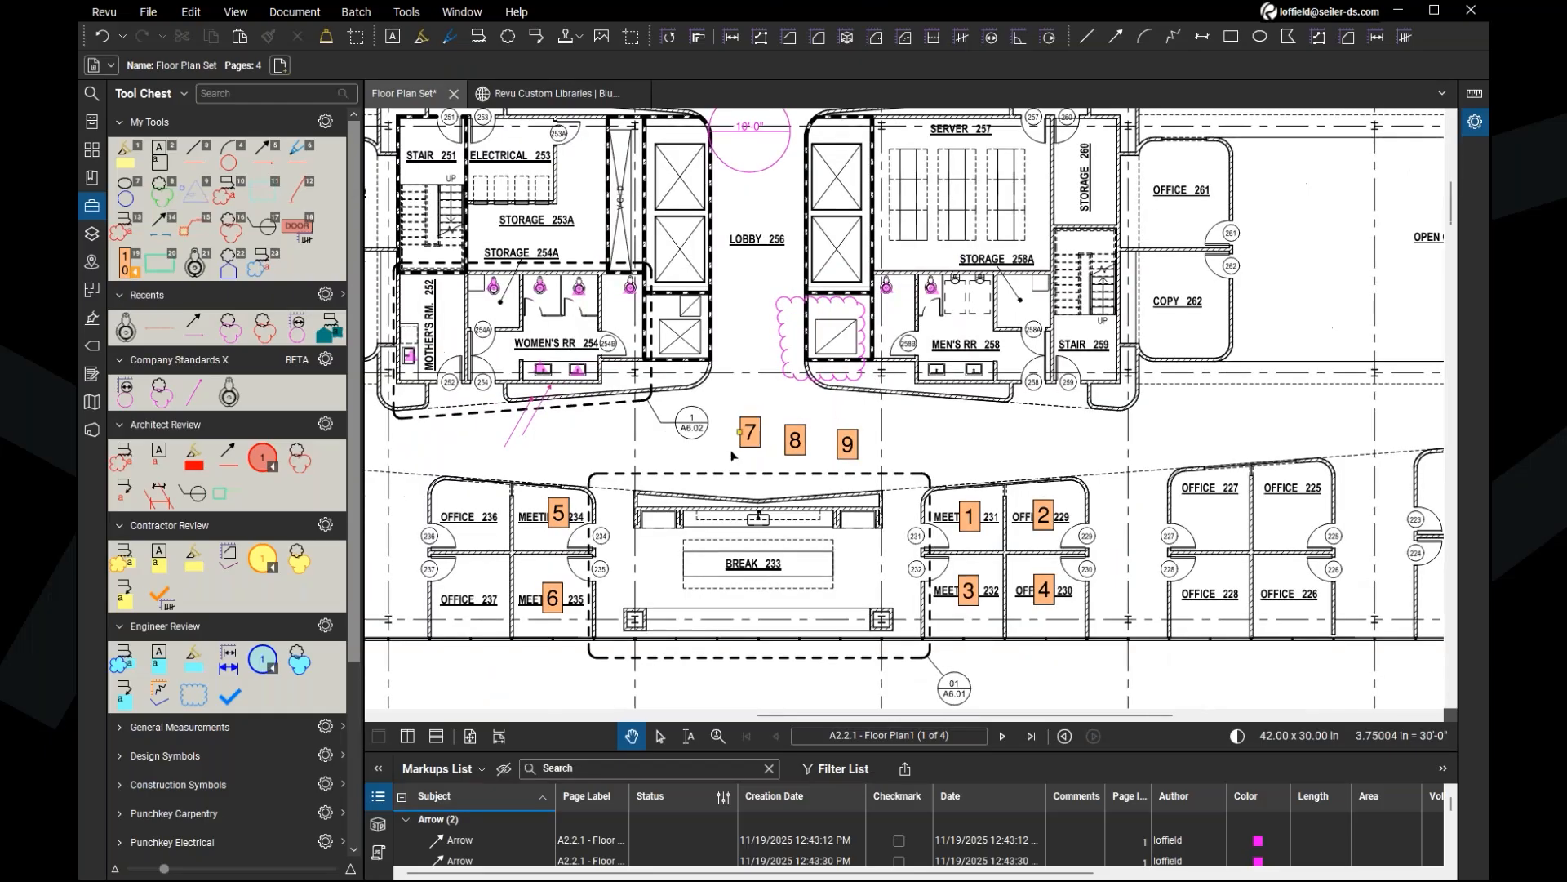
pyautogui.moveTo(750, 246); pyautogui.dragTo(828, 314)
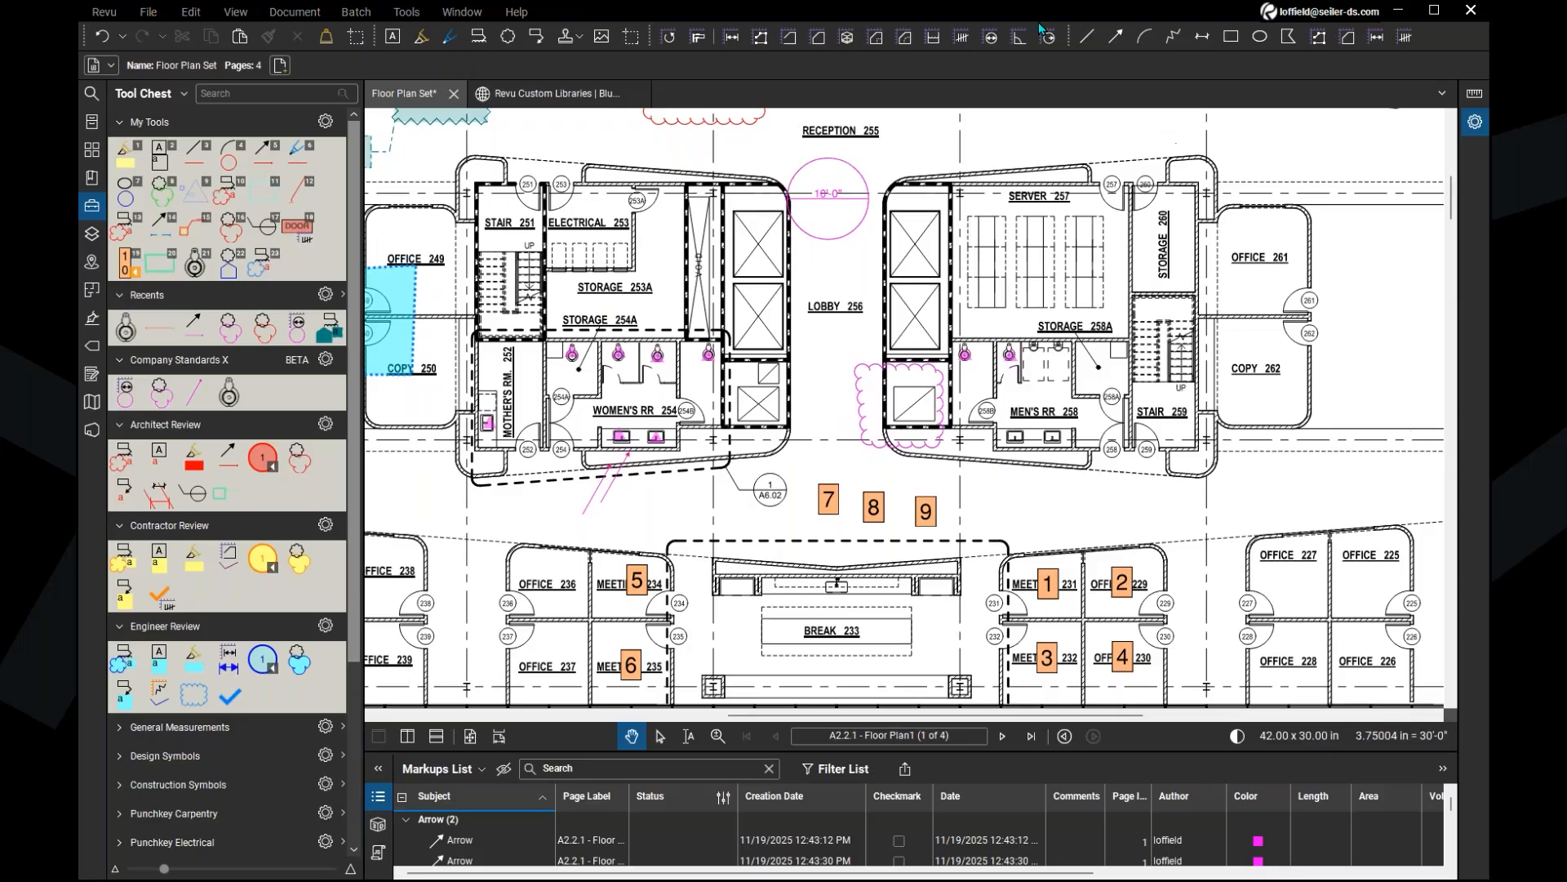
pyautogui.click(516, 11)
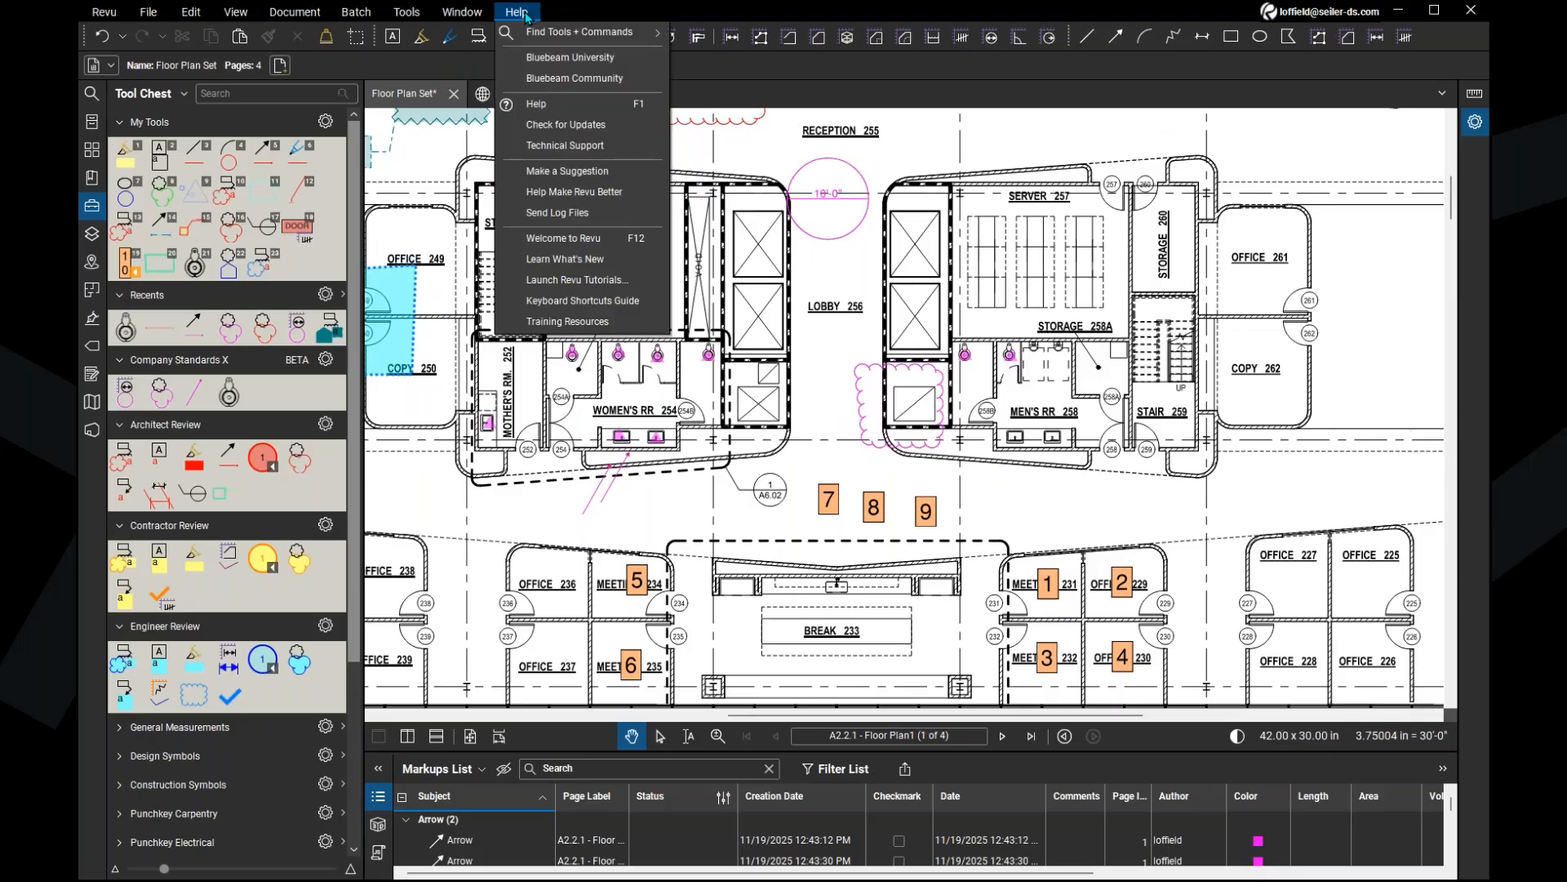
pyautogui.click(123, 32)
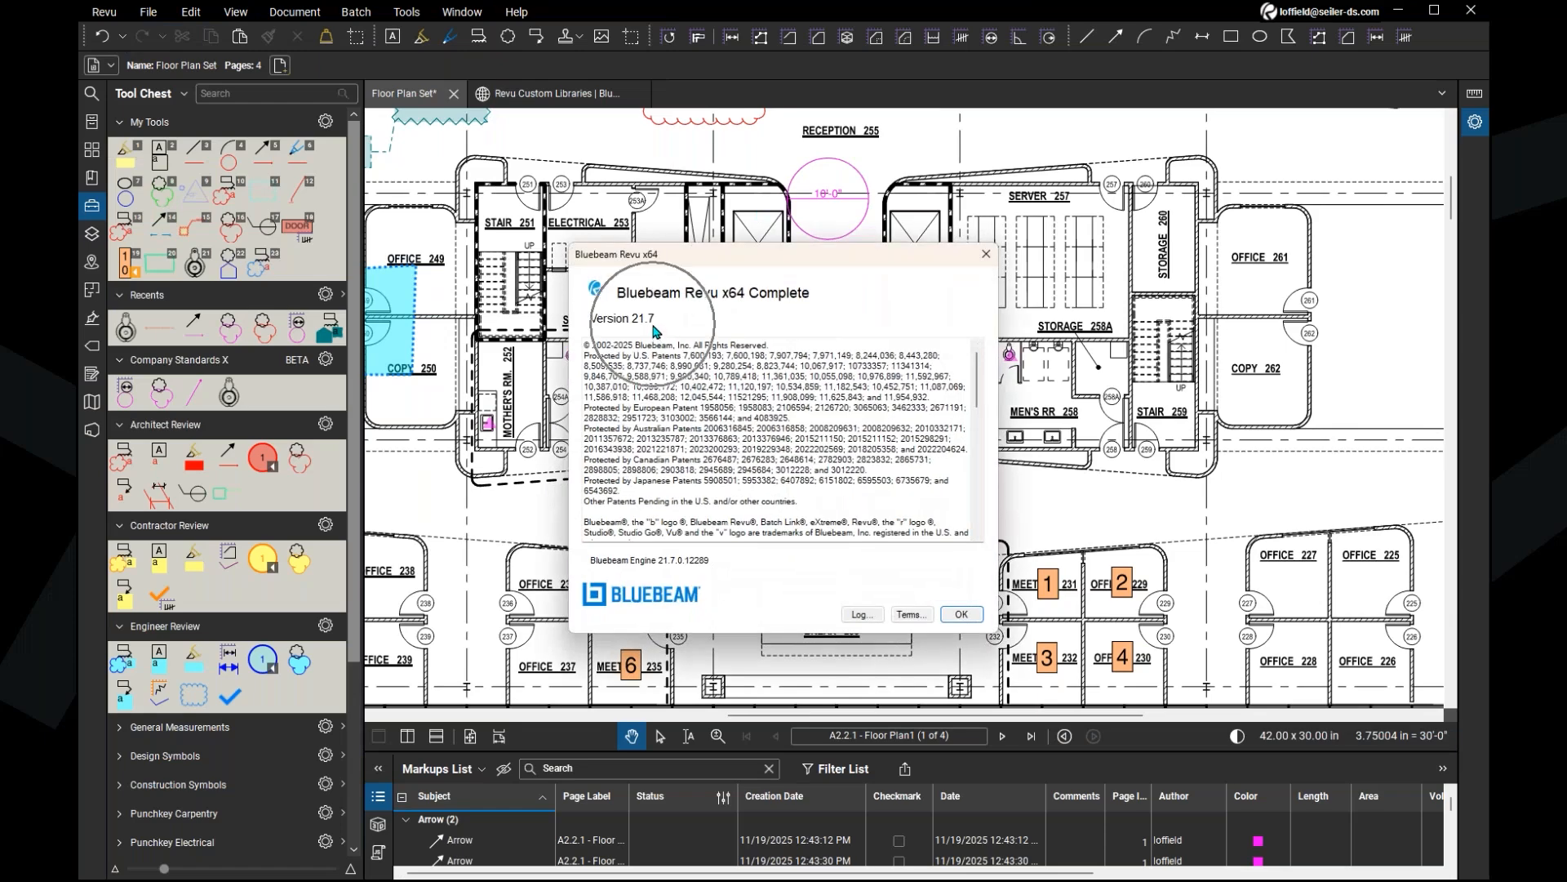
pyautogui.click(961, 615)
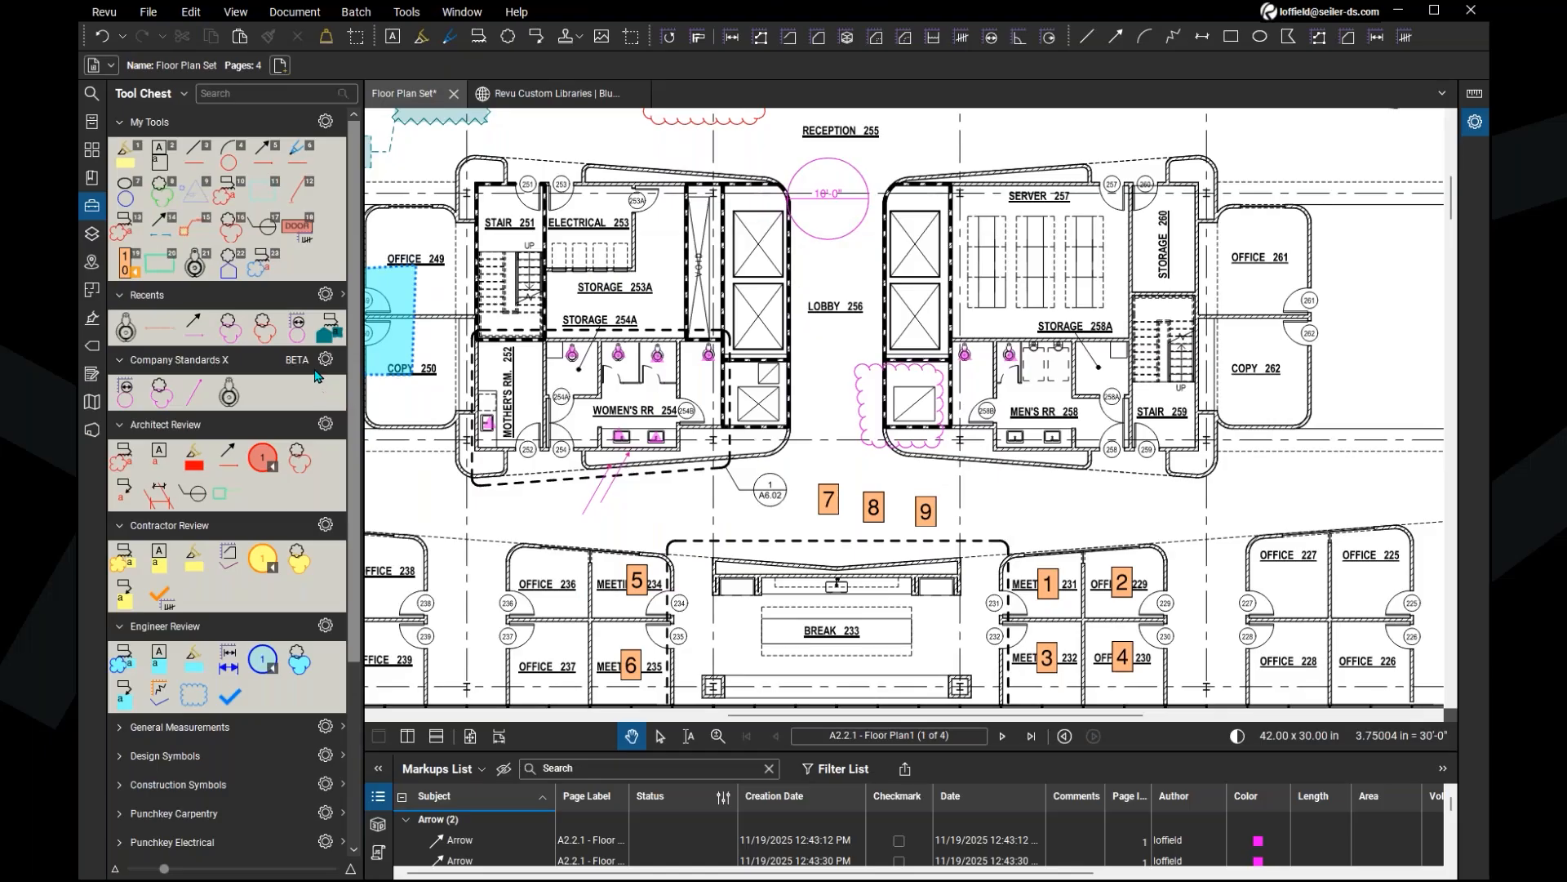
pyautogui.press('ctrl')
pyautogui.press('ctrl')
pyautogui.press('ctrl')
pyautogui.press('ctrl')
pyautogui.press('ctrl')
pyautogui.moveTo(638, 266); pyautogui.dragTo(739, 310)
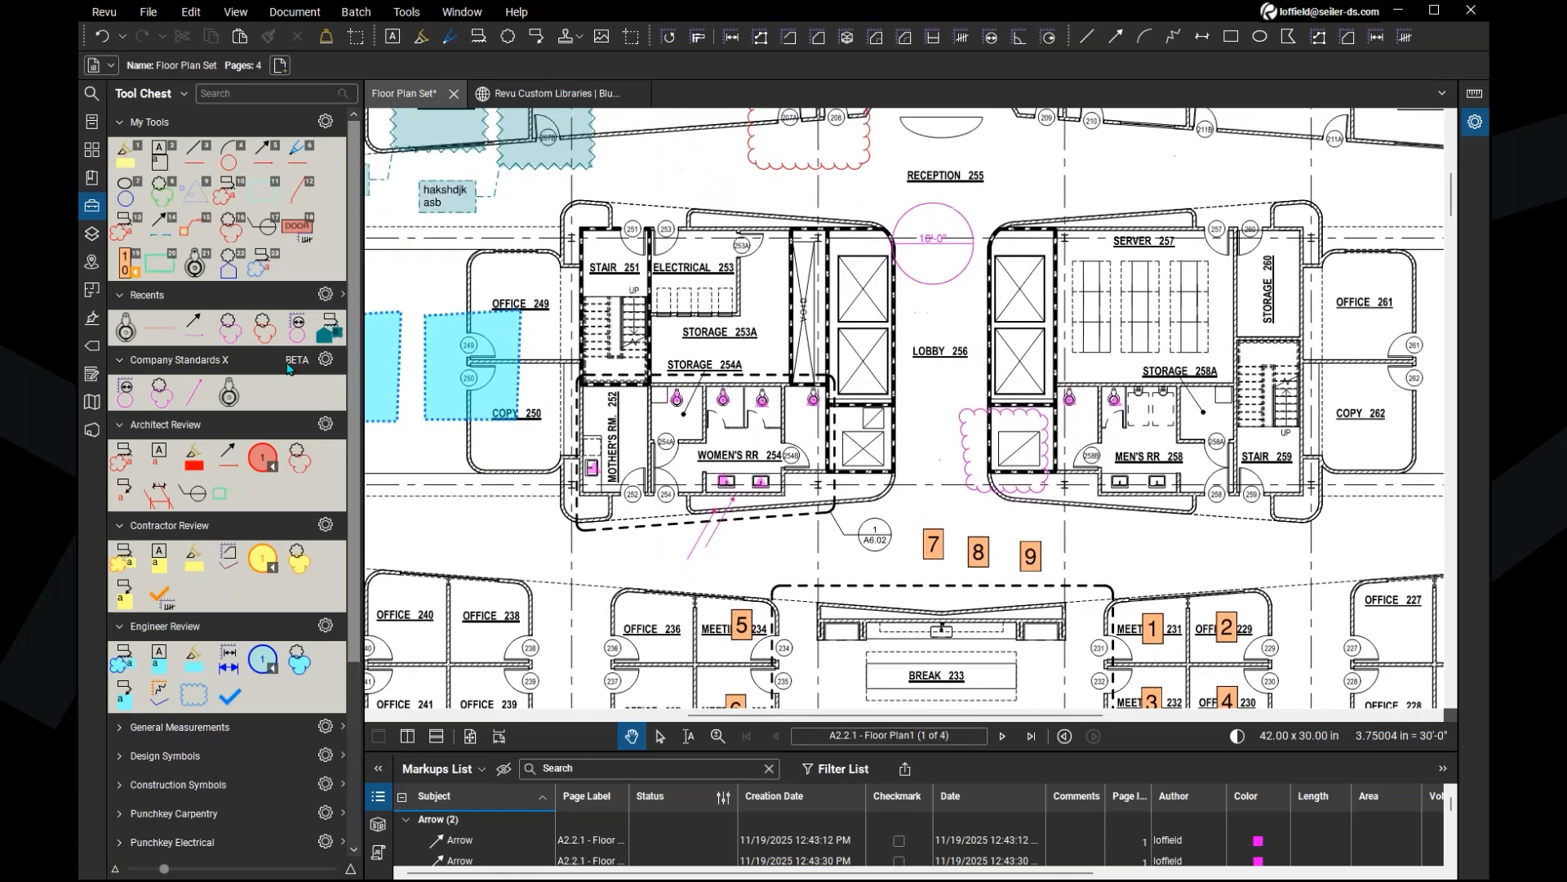